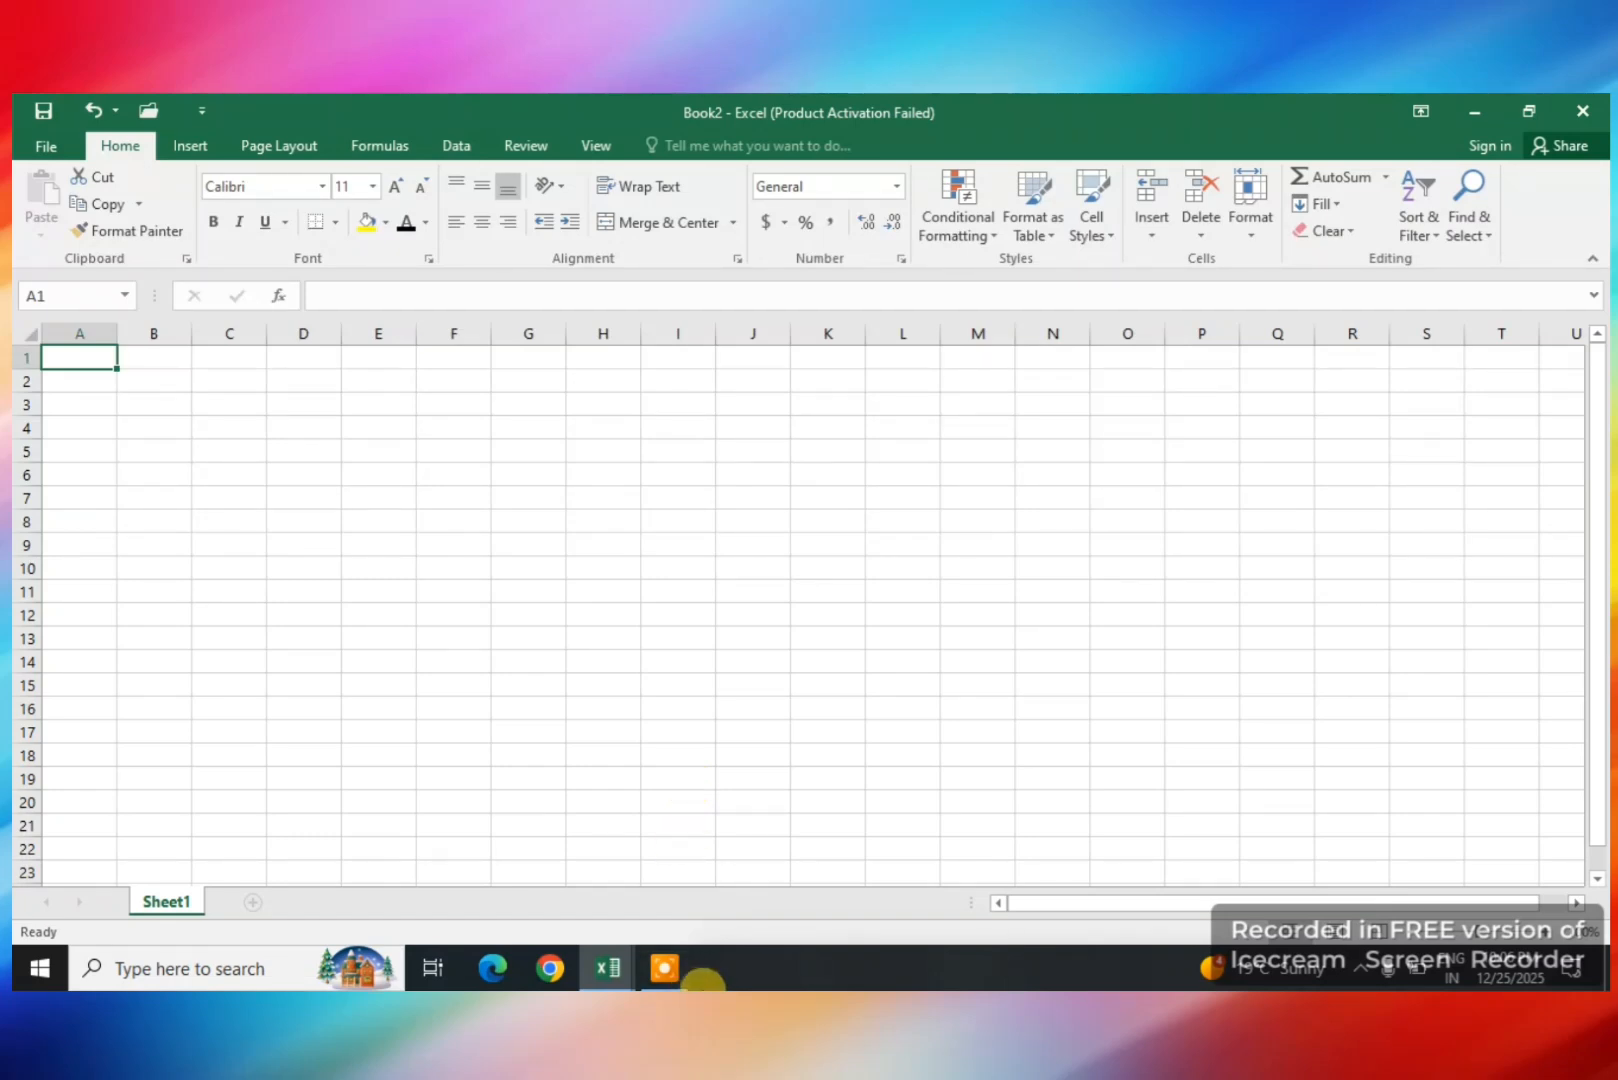
Close the blank Book2 workbook and bring up the Book1 workbook with the mark sheet
{"action": "left_click", "coordinate": [670, 975]}
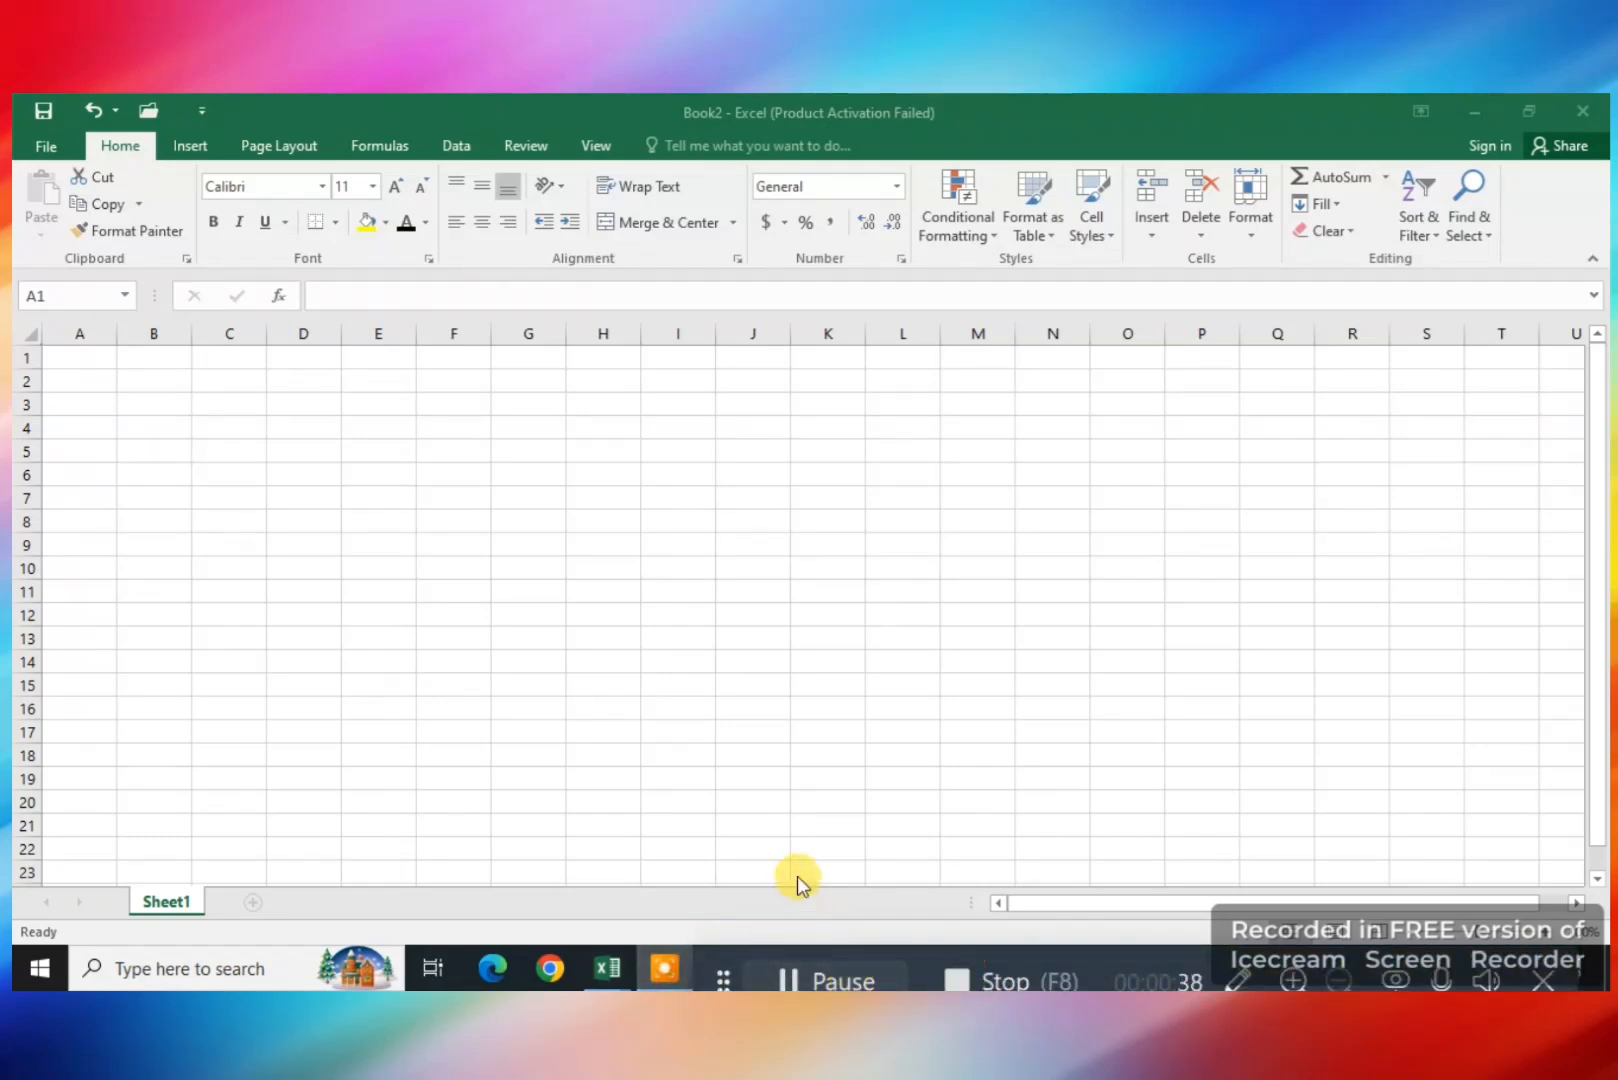
{"action": "left_click", "coordinate": [748, 785]}
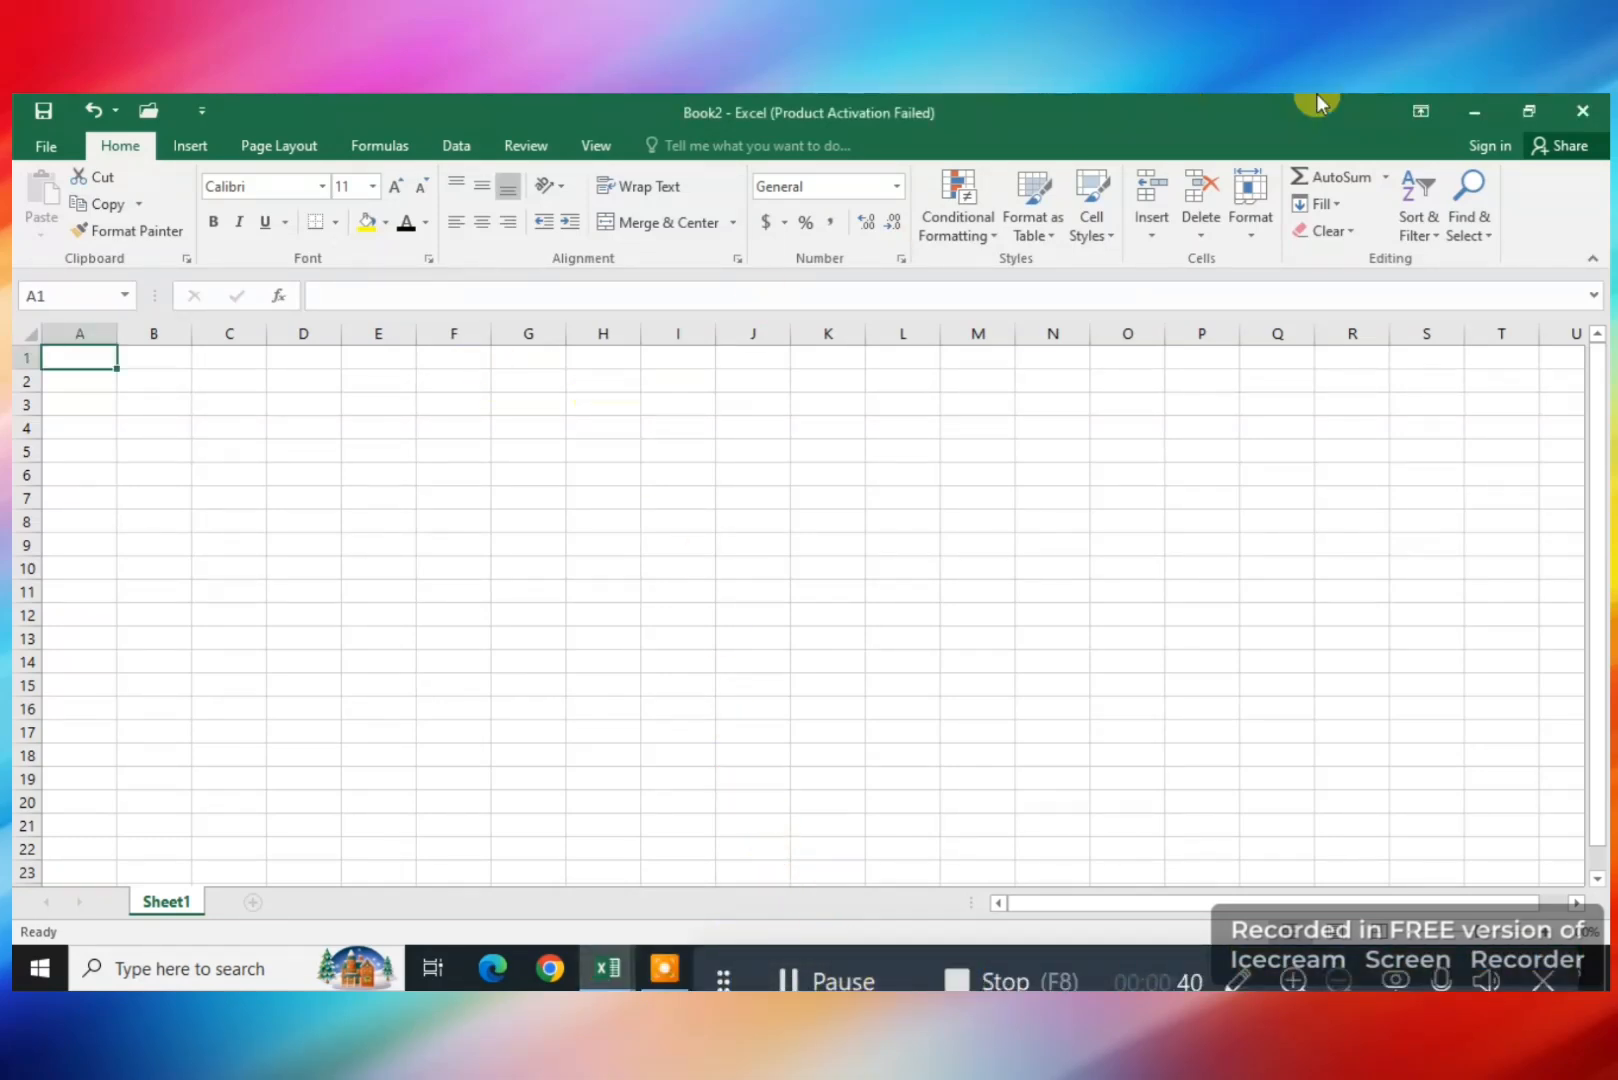
{"action": "left_click", "coordinate": [1582, 111]}
{"action": "left_click", "coordinate": [610, 955]}
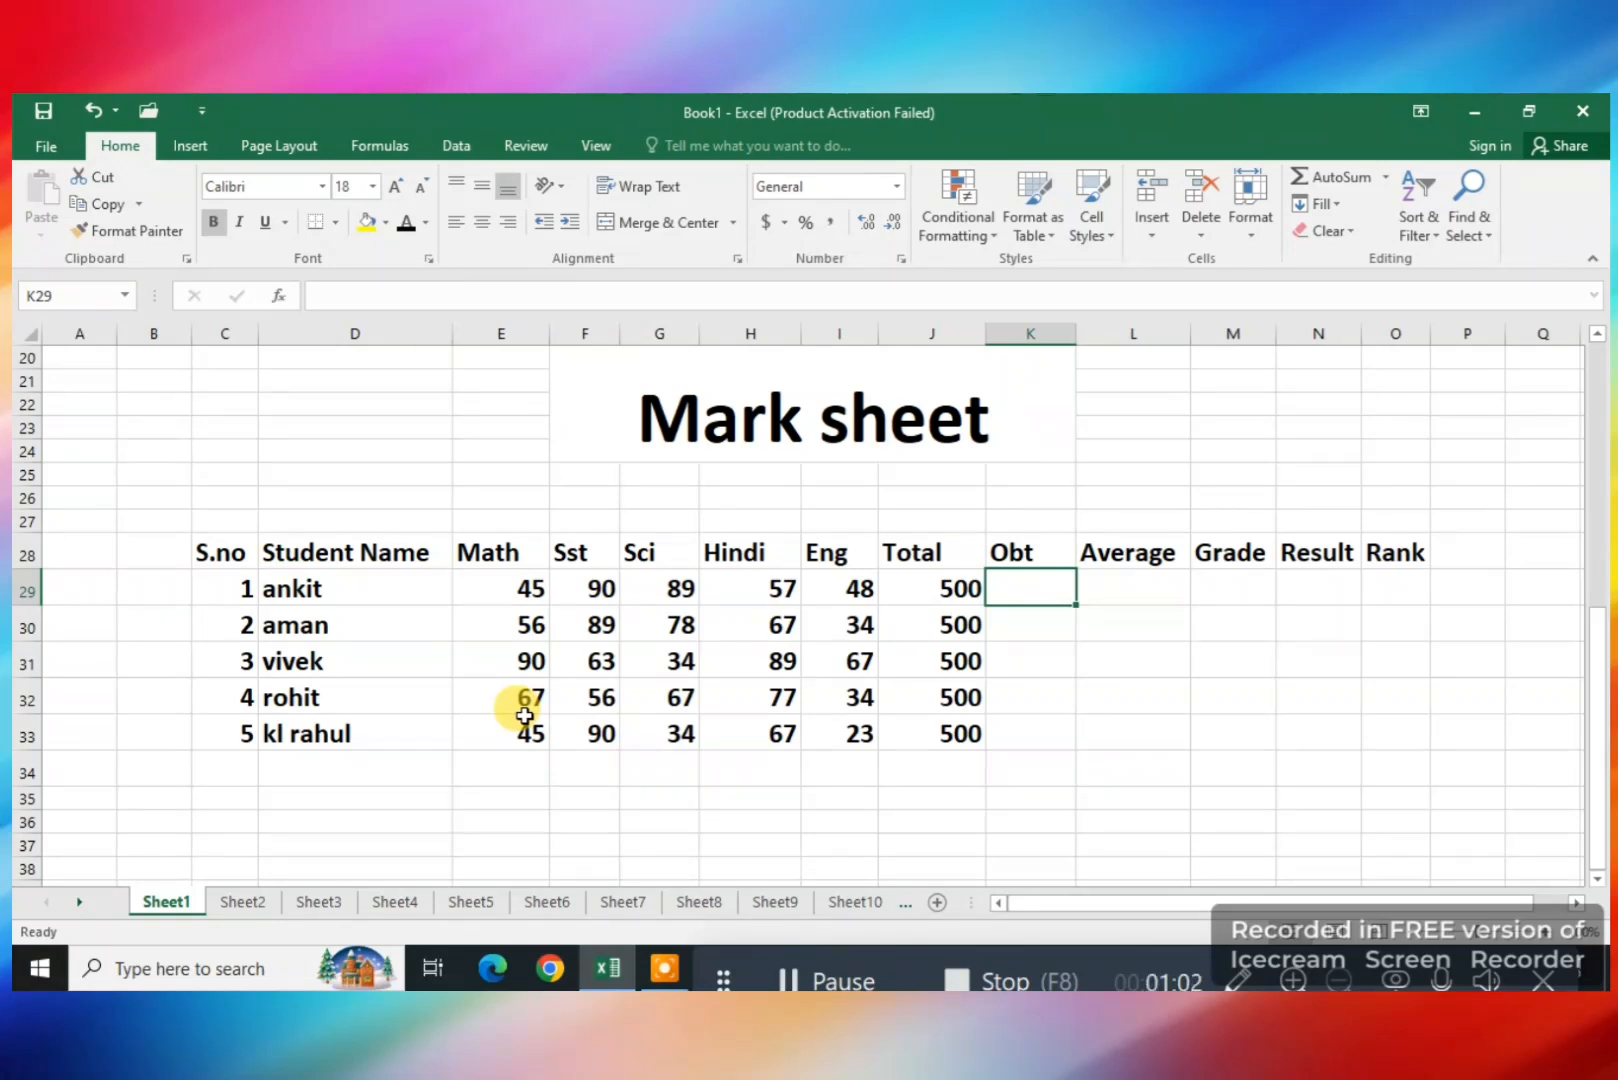
Examine the mark sheet's student data in C28:J33, including the Total column and the first student's Math mark
{"action": "left_click_drag", "start_coordinate": [206, 545], "coordinate": [944, 742]}
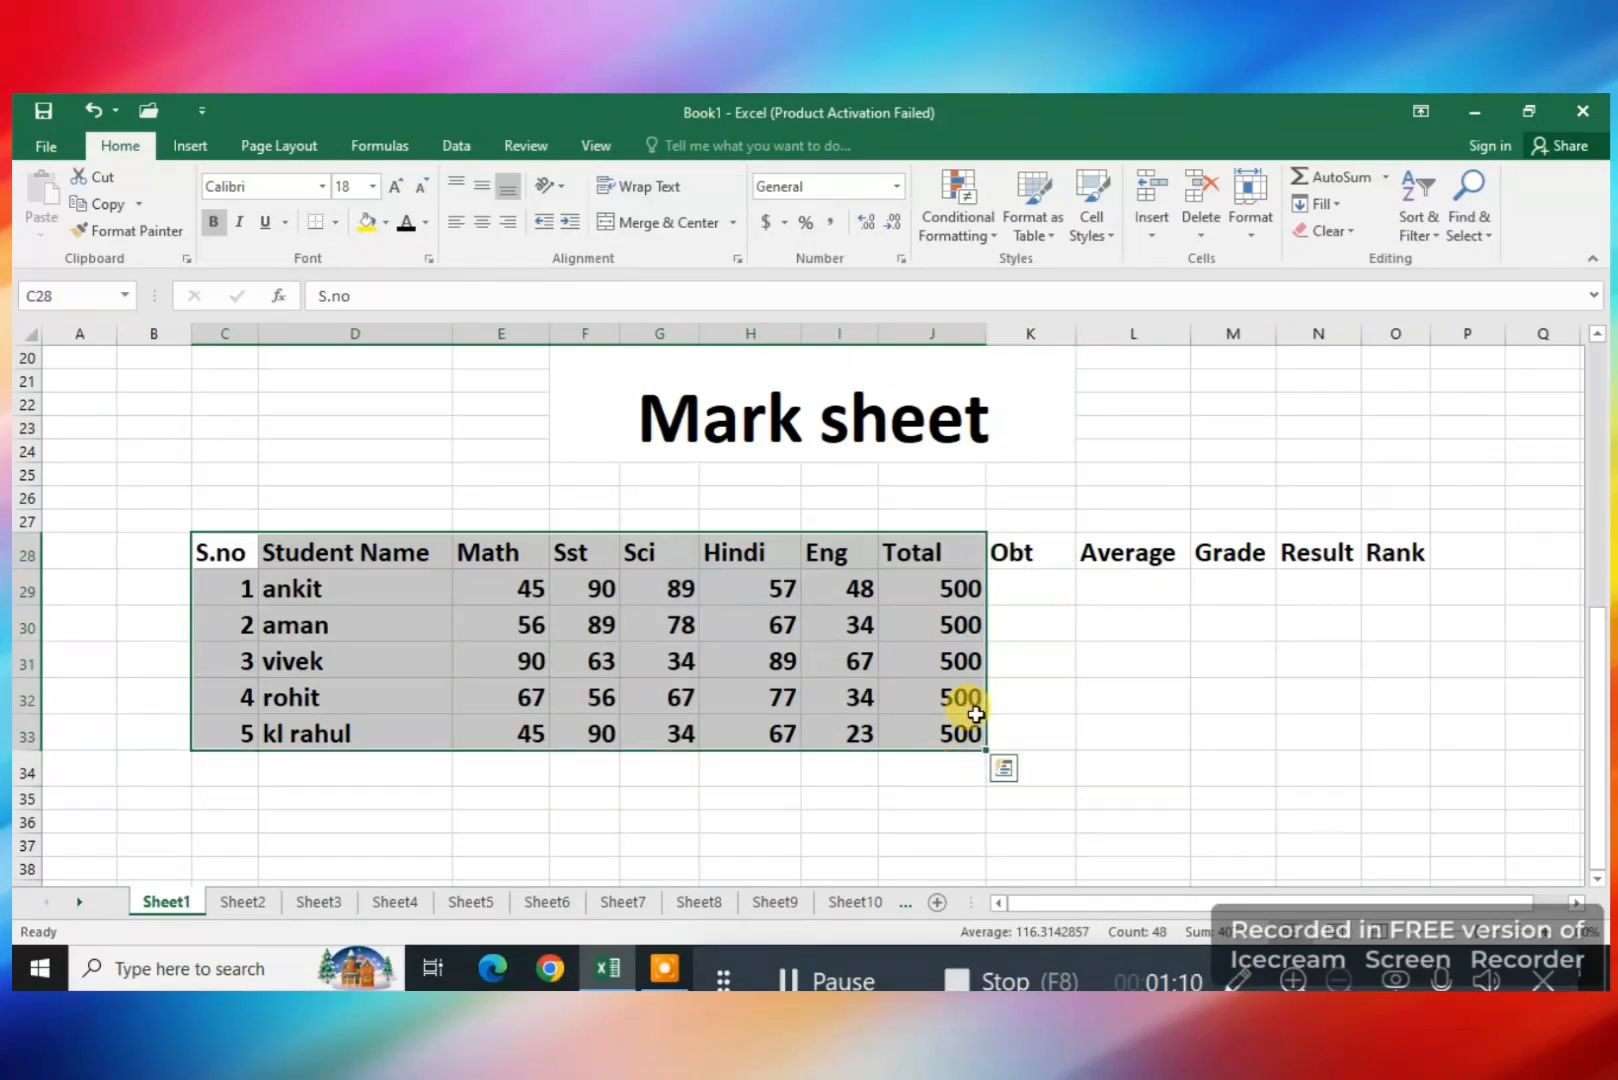
{"action": "left_click", "coordinate": [1001, 586]}
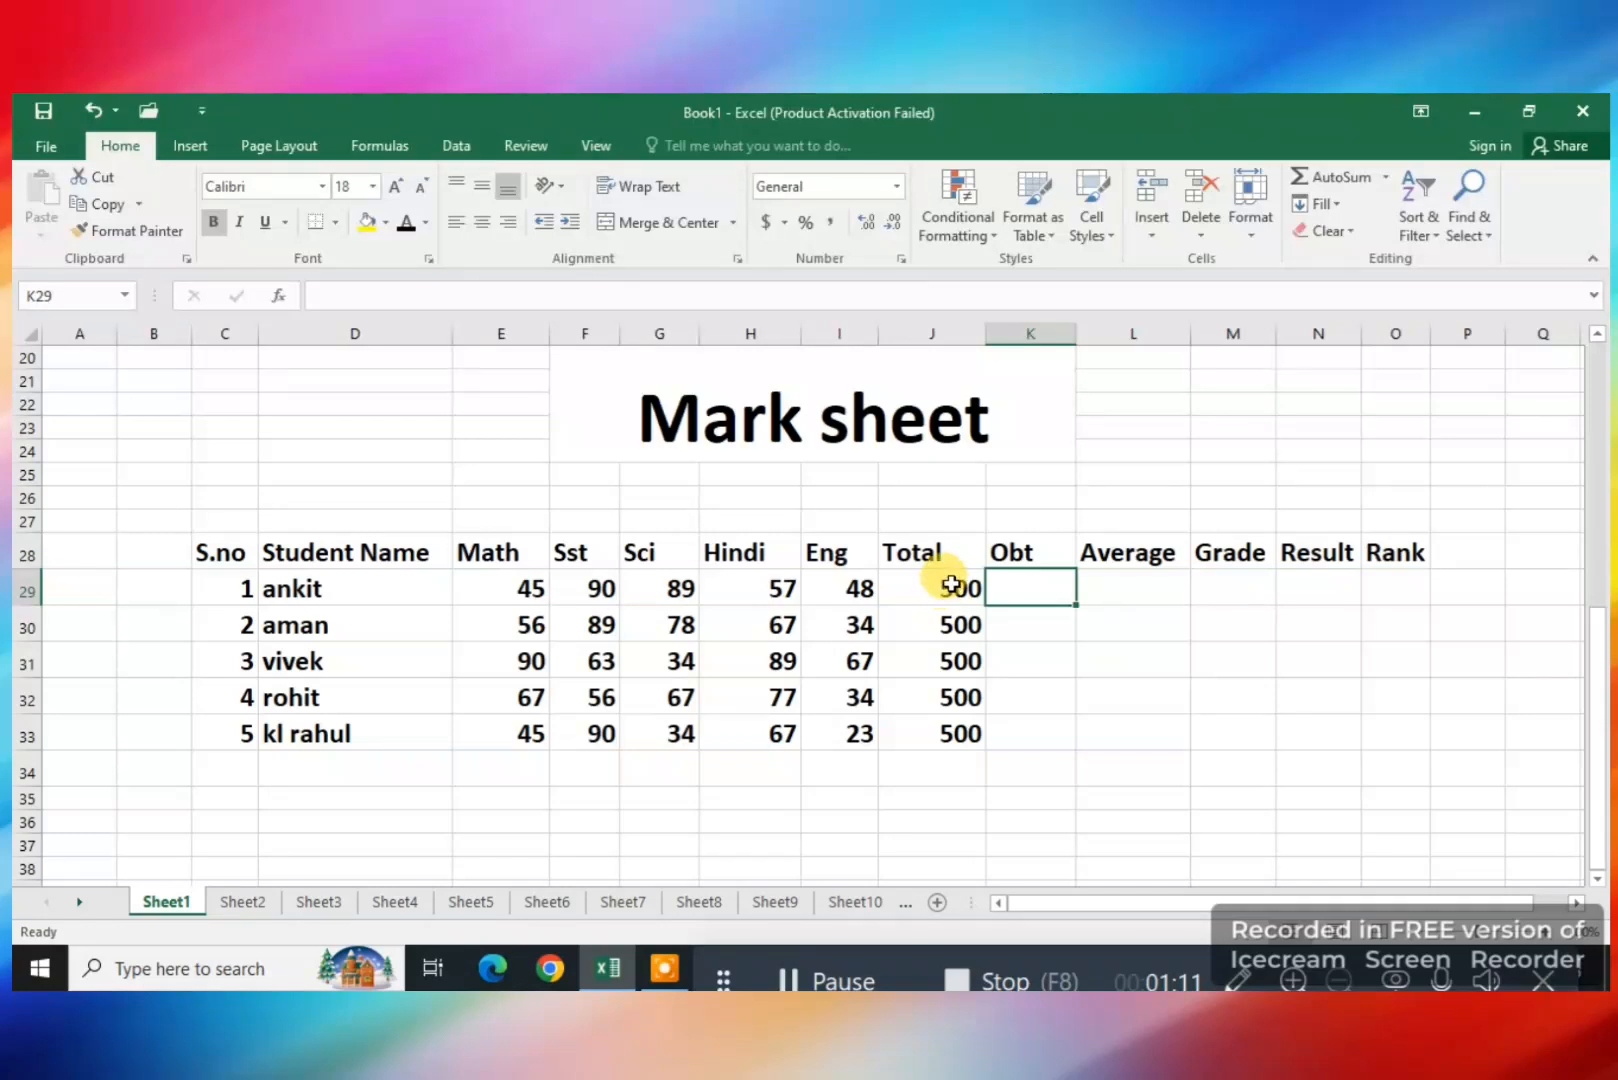
{"action": "left_click_drag", "start_coordinate": [950, 588], "coordinate": [955, 735]}
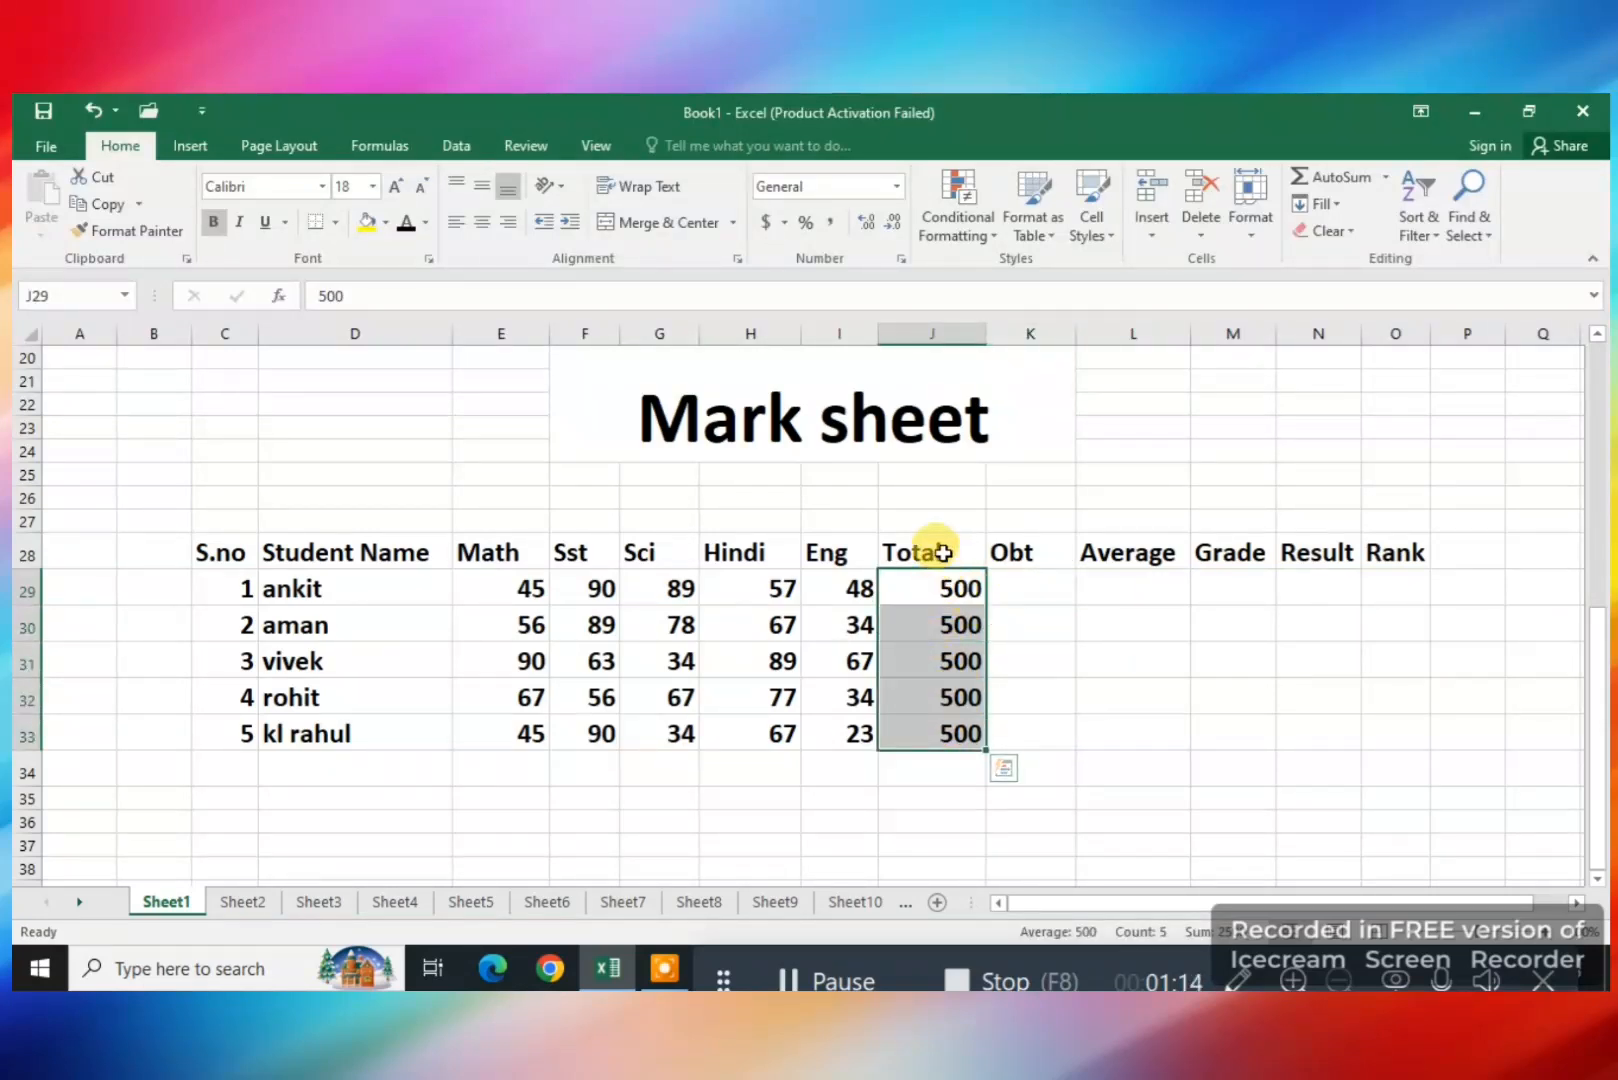
{"action": "left_click_drag", "start_coordinate": [932, 548], "coordinate": [938, 730]}
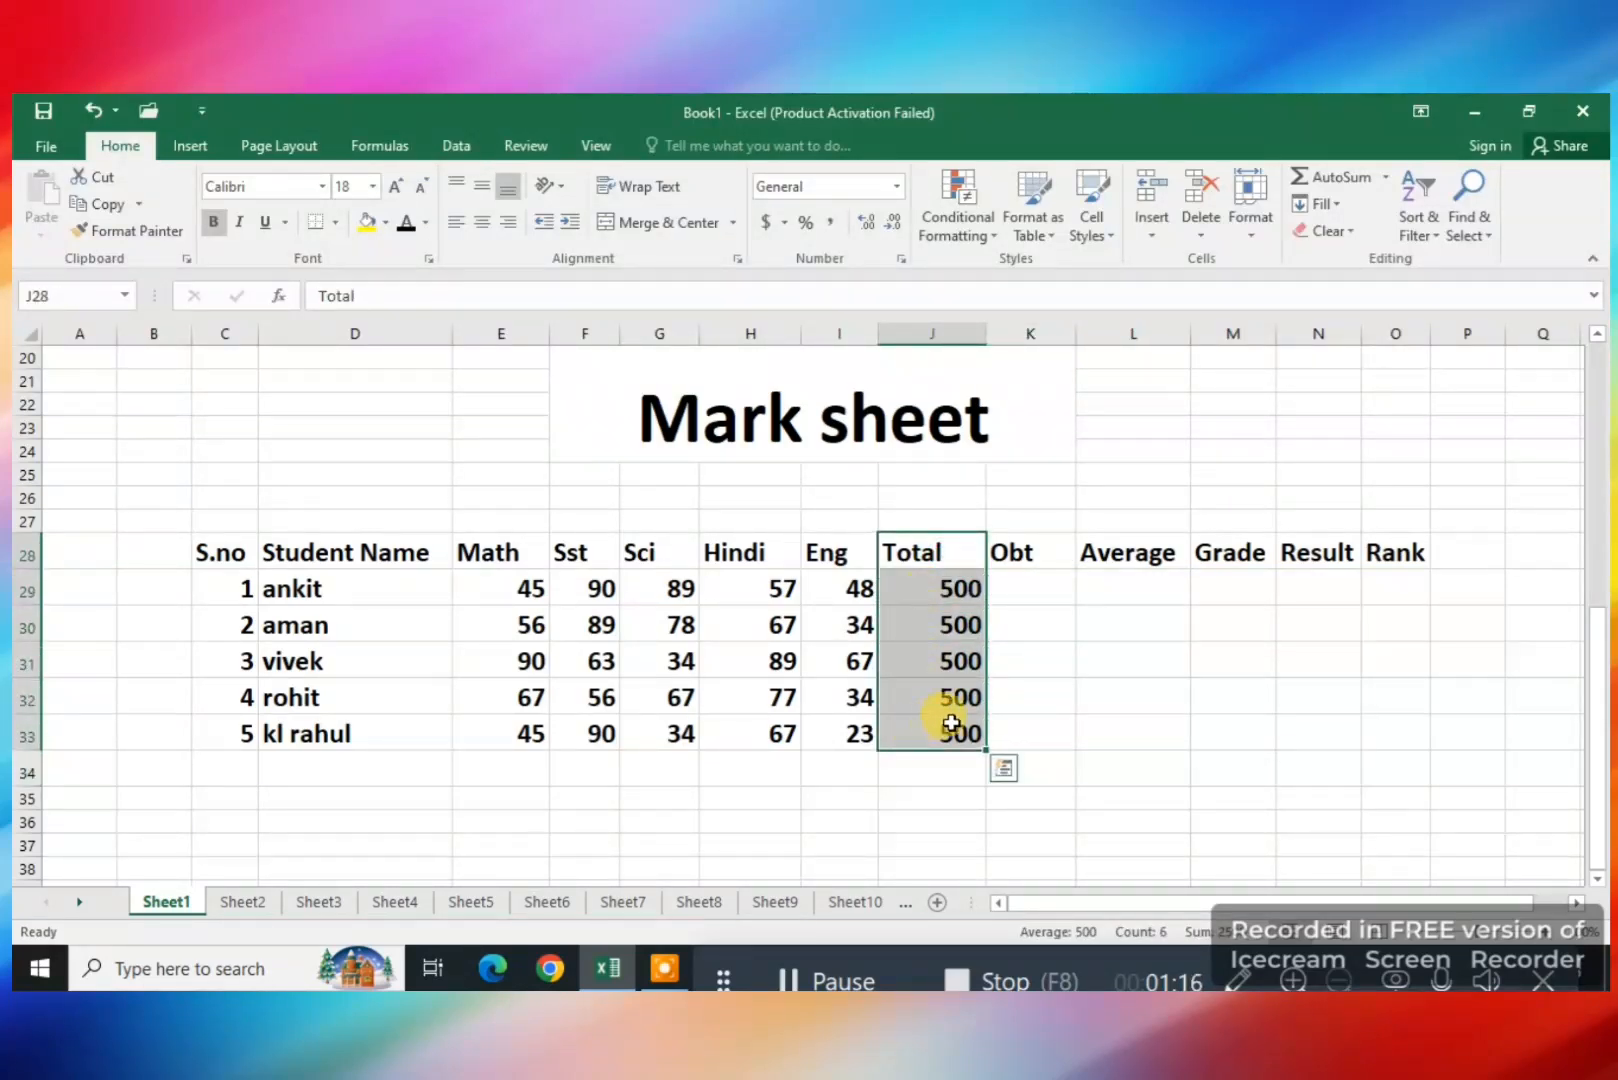
{"action": "left_click", "coordinate": [1015, 585]}
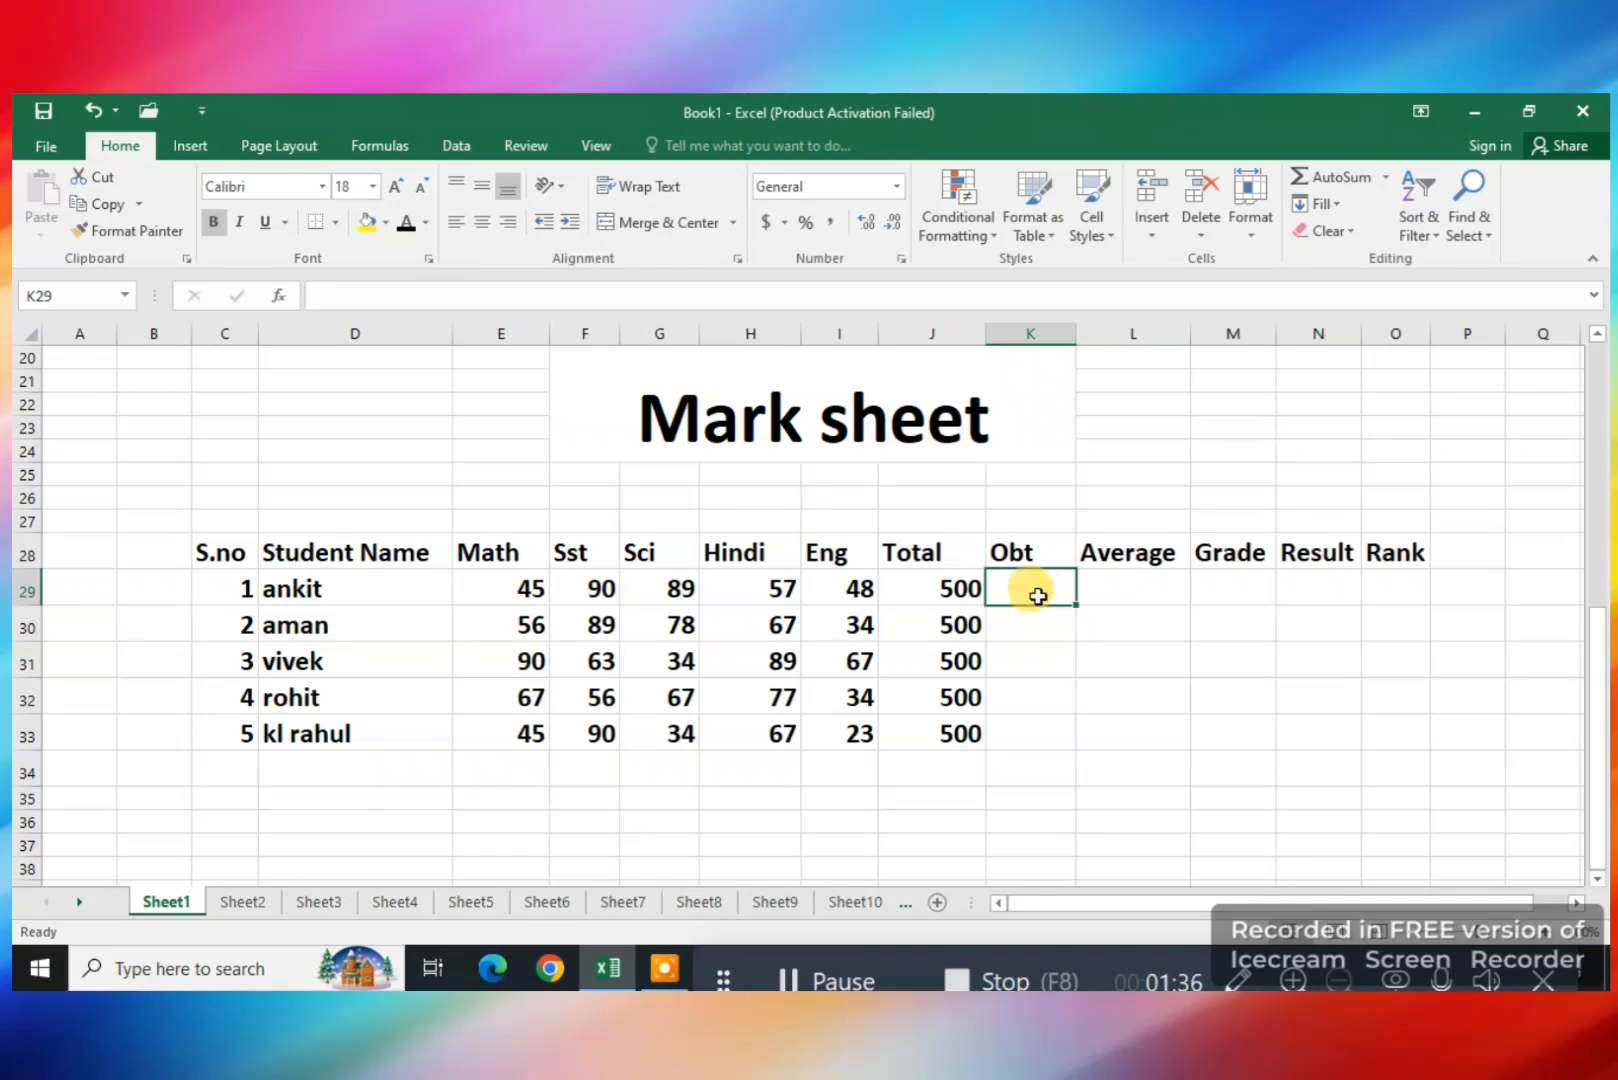
{"action": "left_click", "coordinate": [505, 585]}
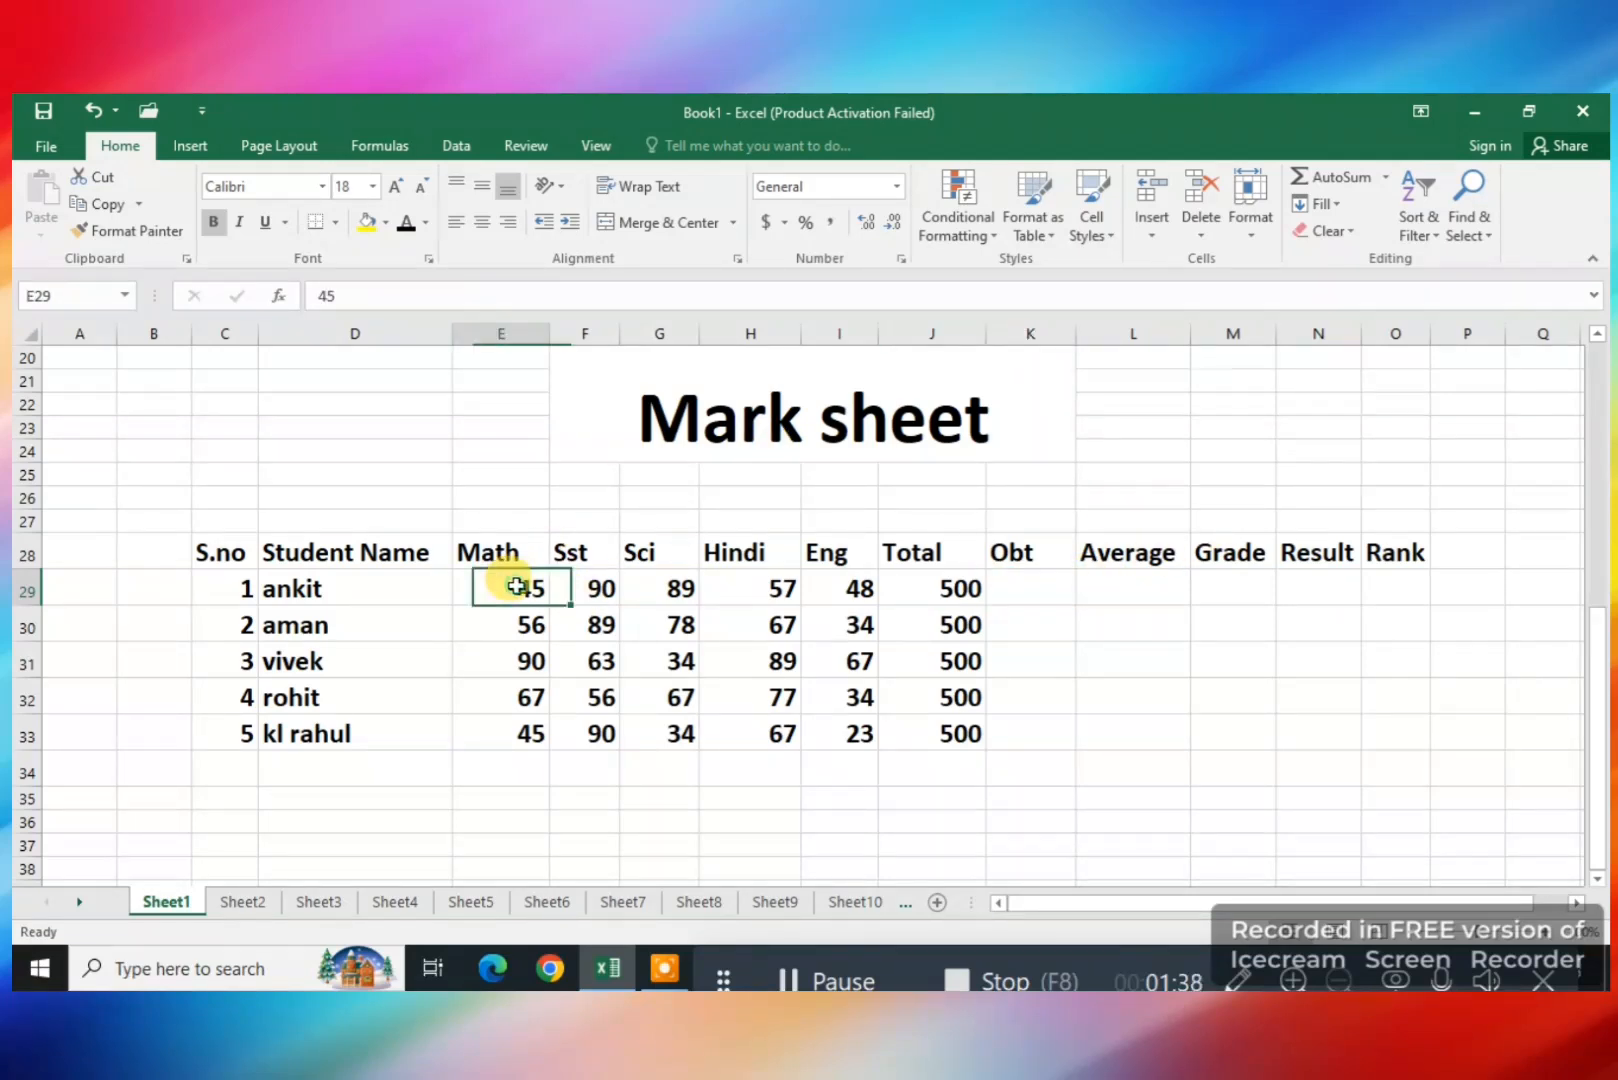
Try adding only the first student's Math and Sst marks in K29 with =E29+F29, and clear the cell again
{"action": "left_click", "coordinate": [1018, 590]}
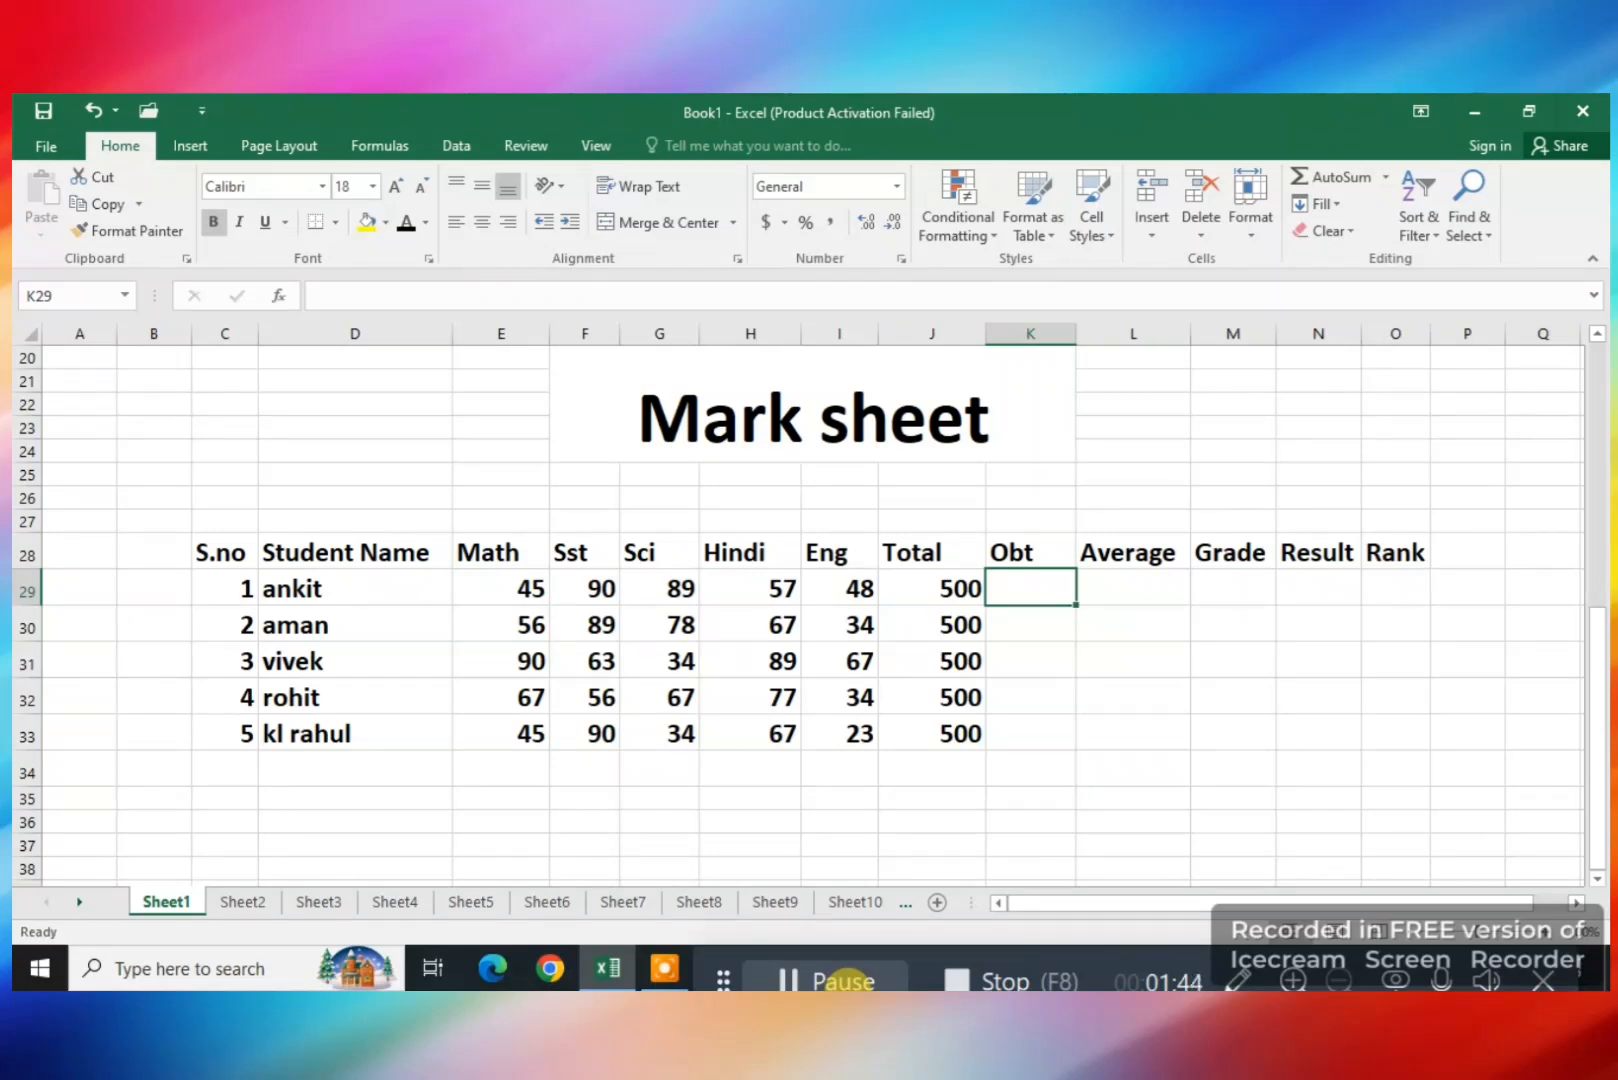
{"action": "type", "text": "="}
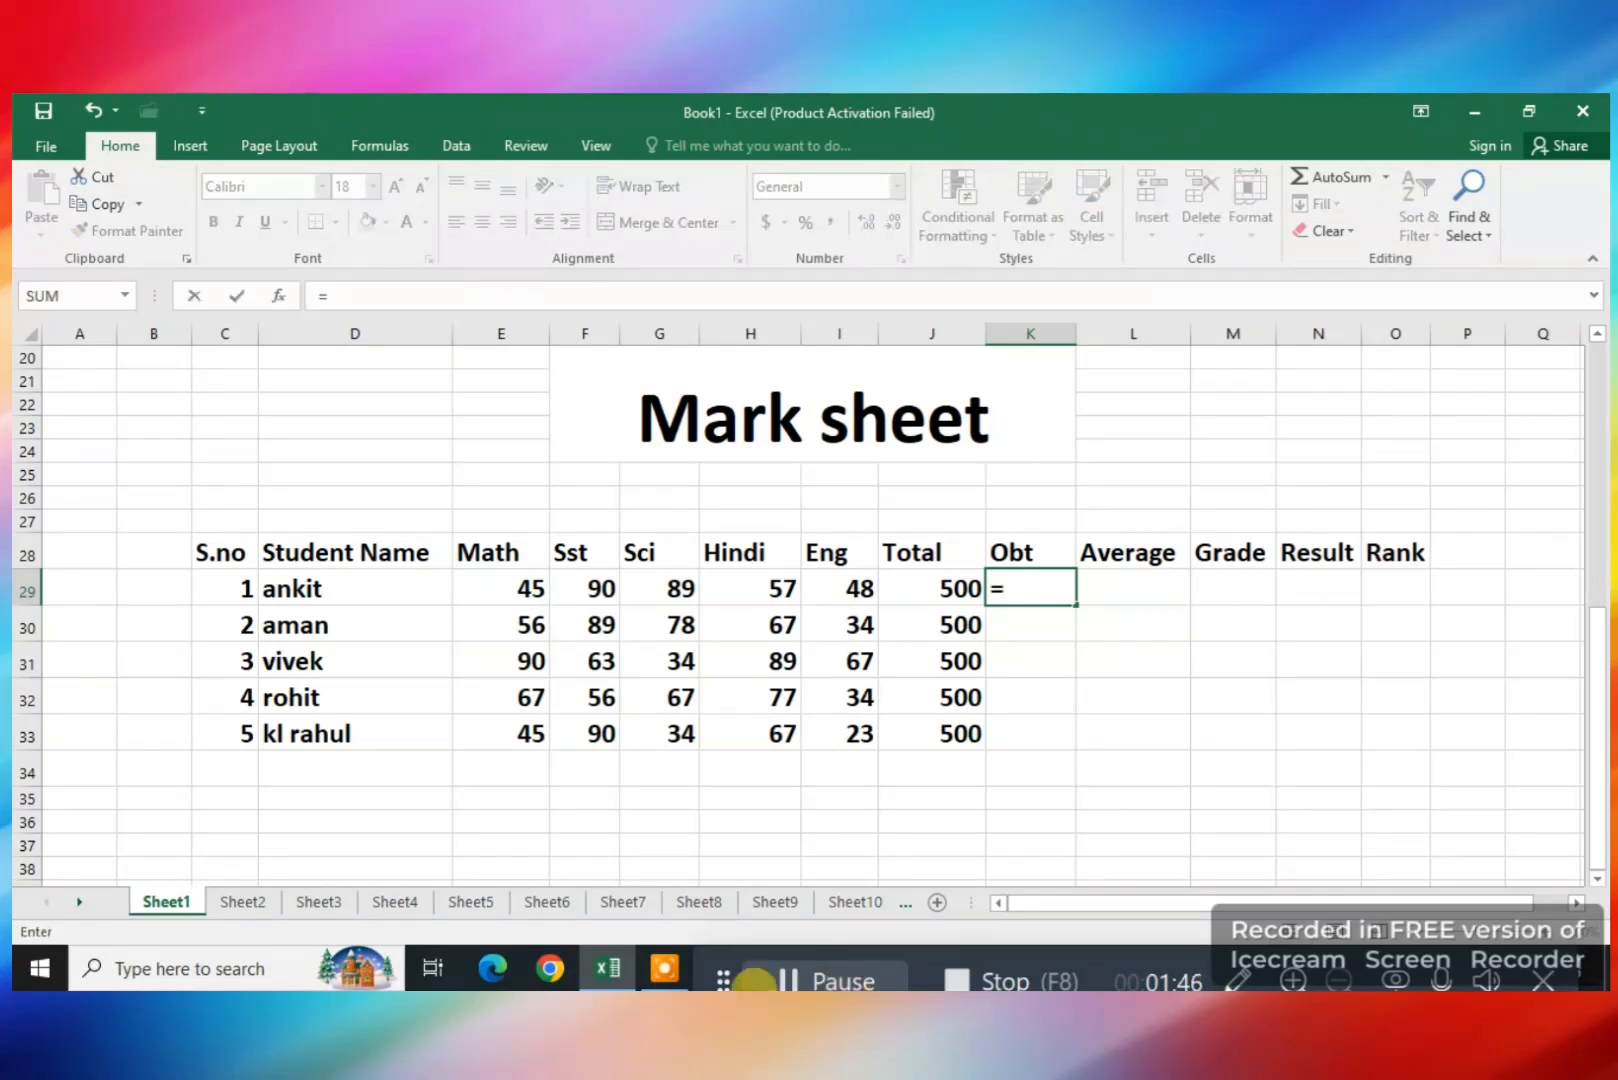
{"action": "left_click", "coordinate": [531, 596]}
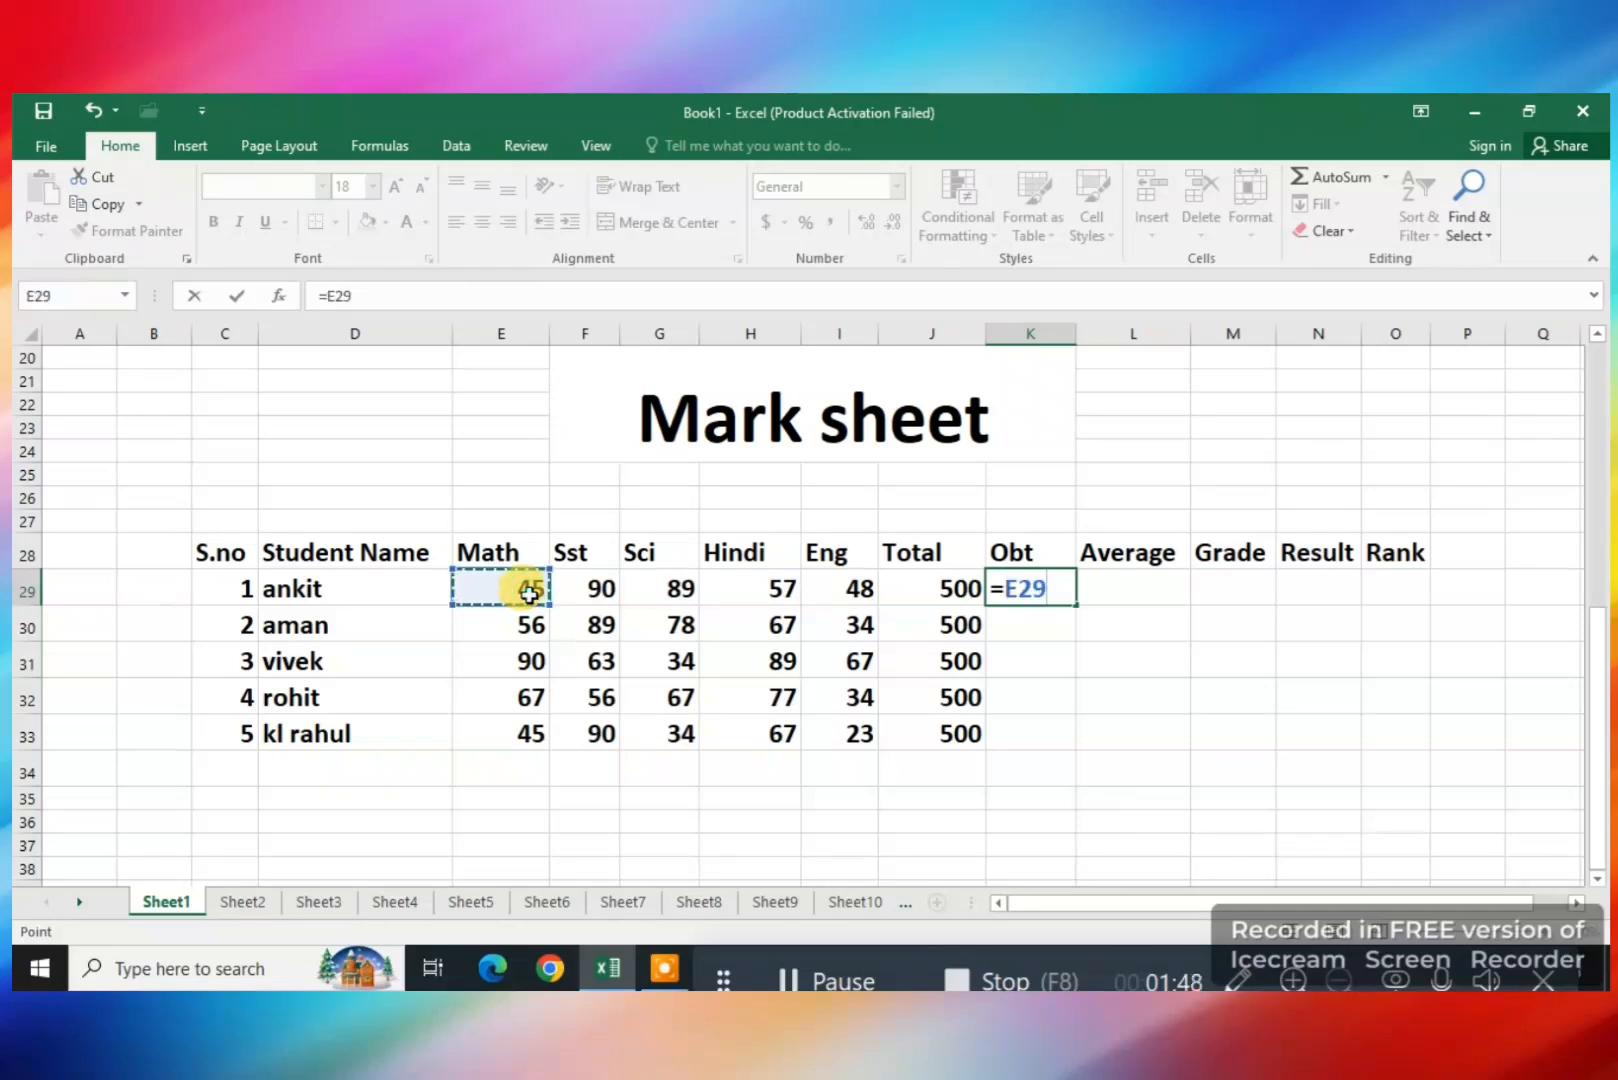
{"action": "type", "text": "+"}
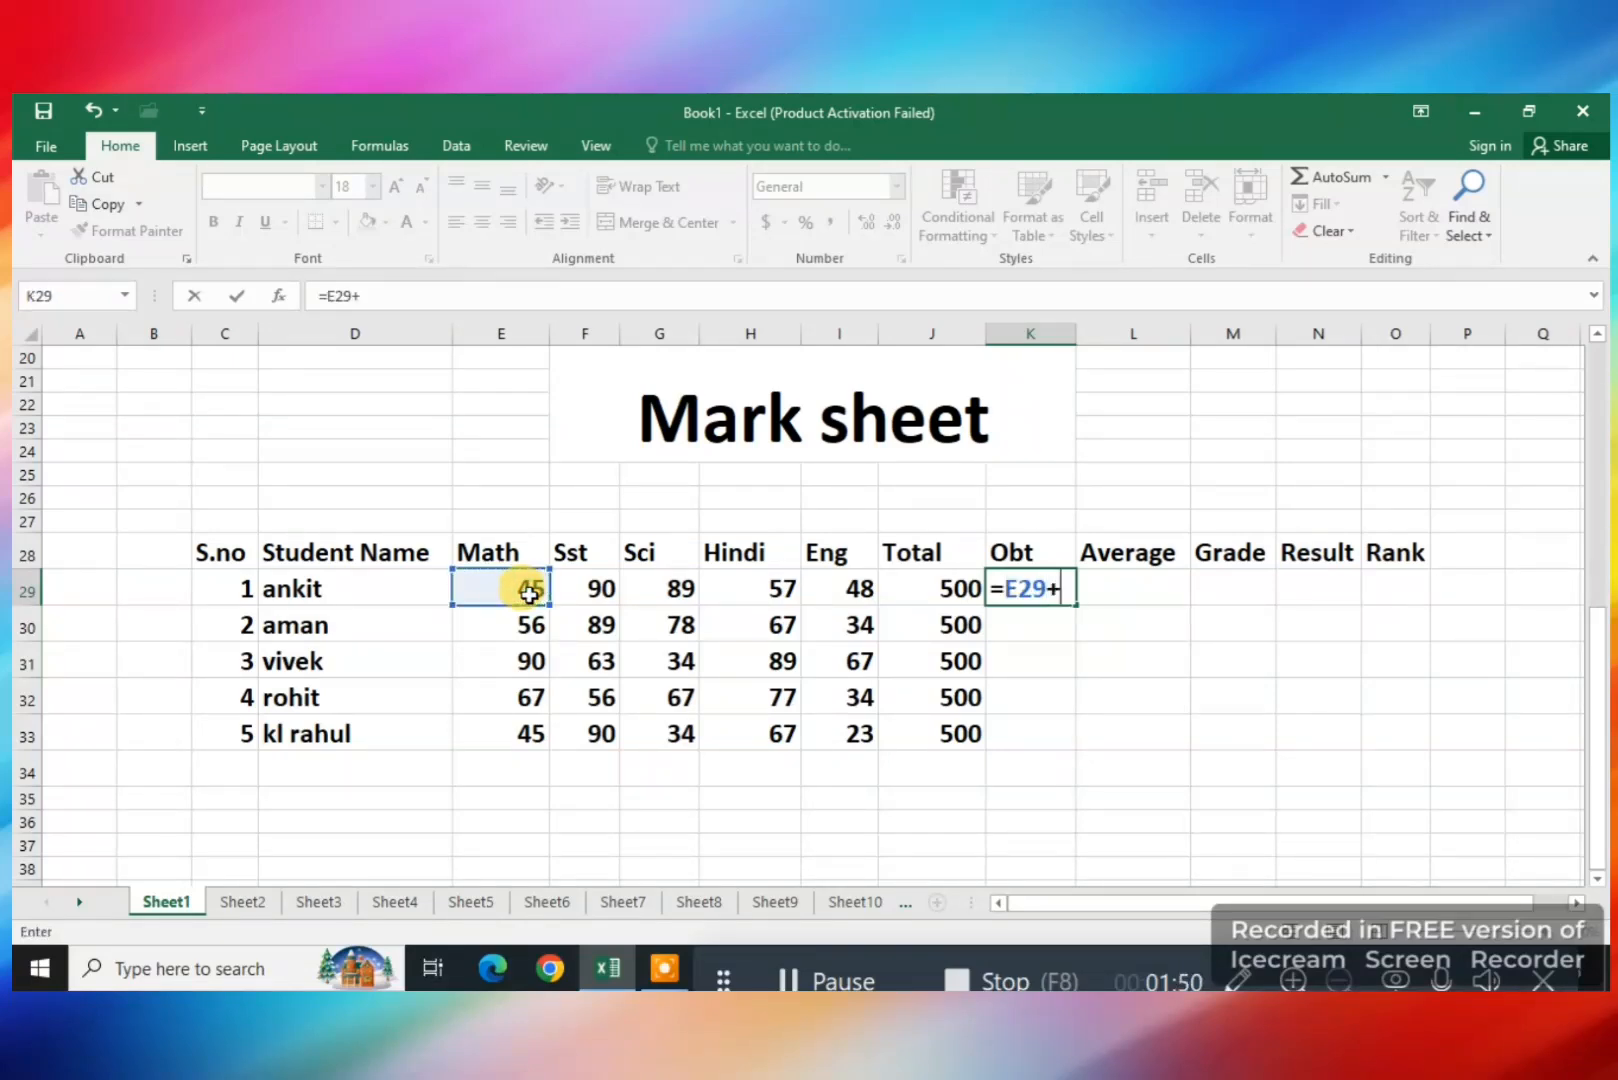
{"action": "left_click", "coordinate": [597, 590]}
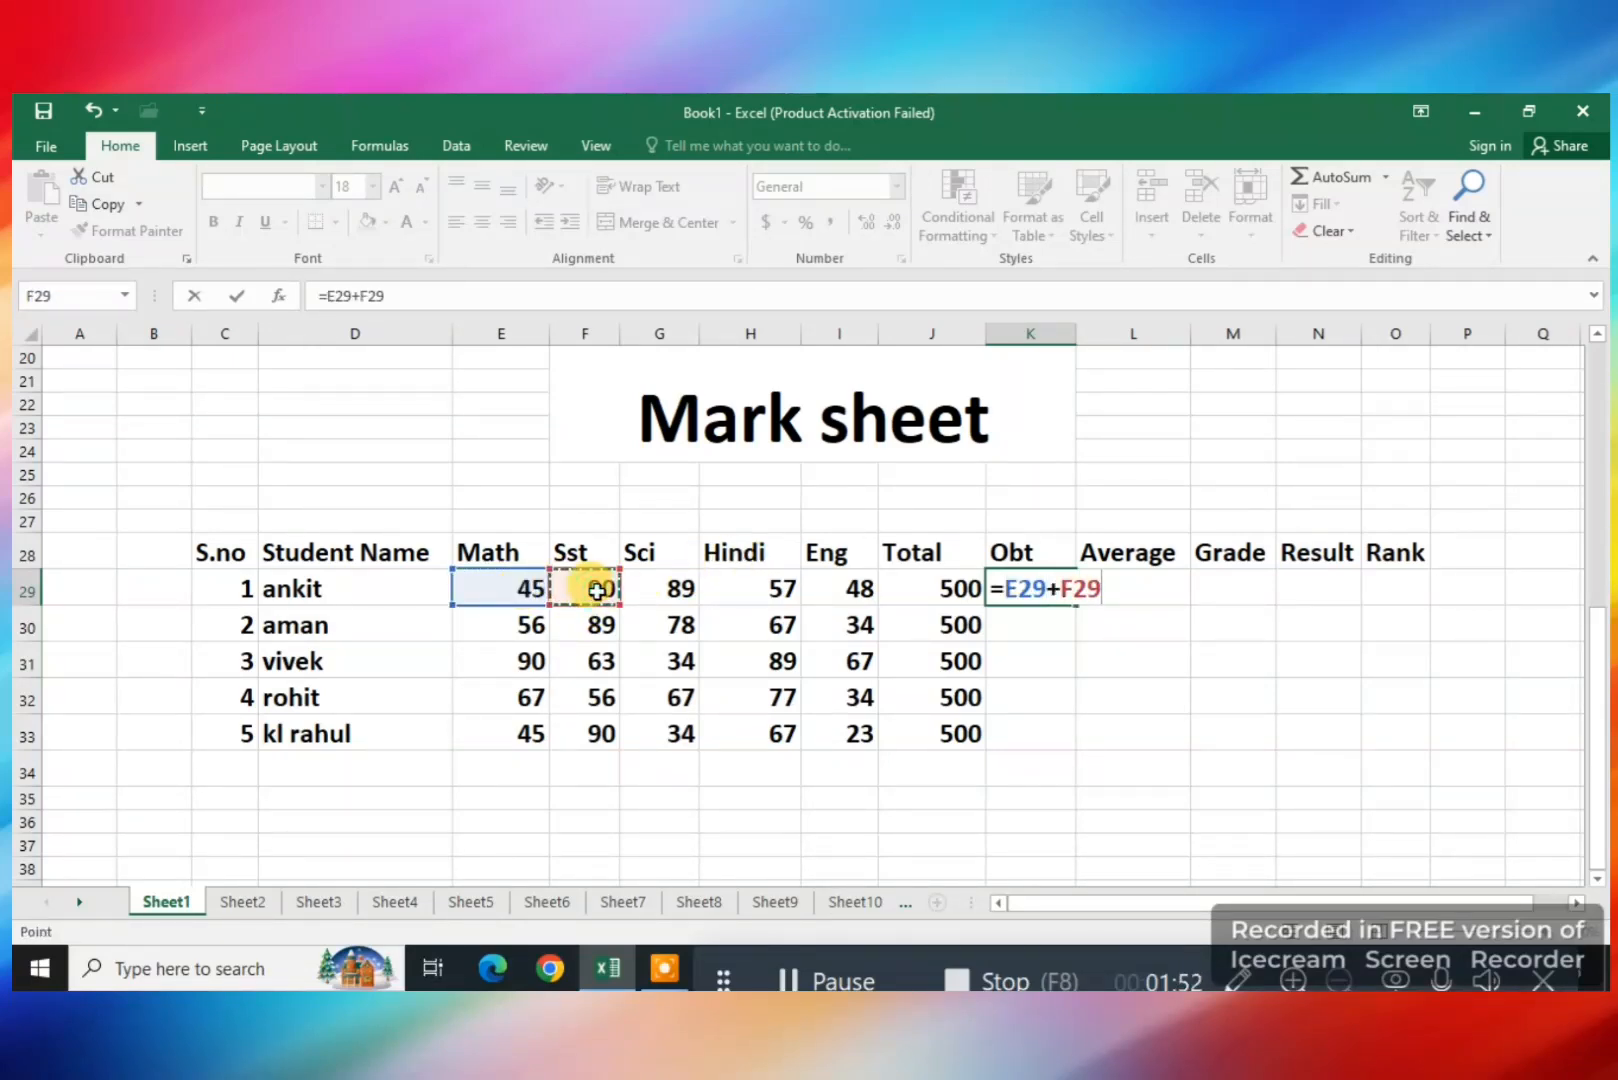
{"action": "key", "text": "Return"}
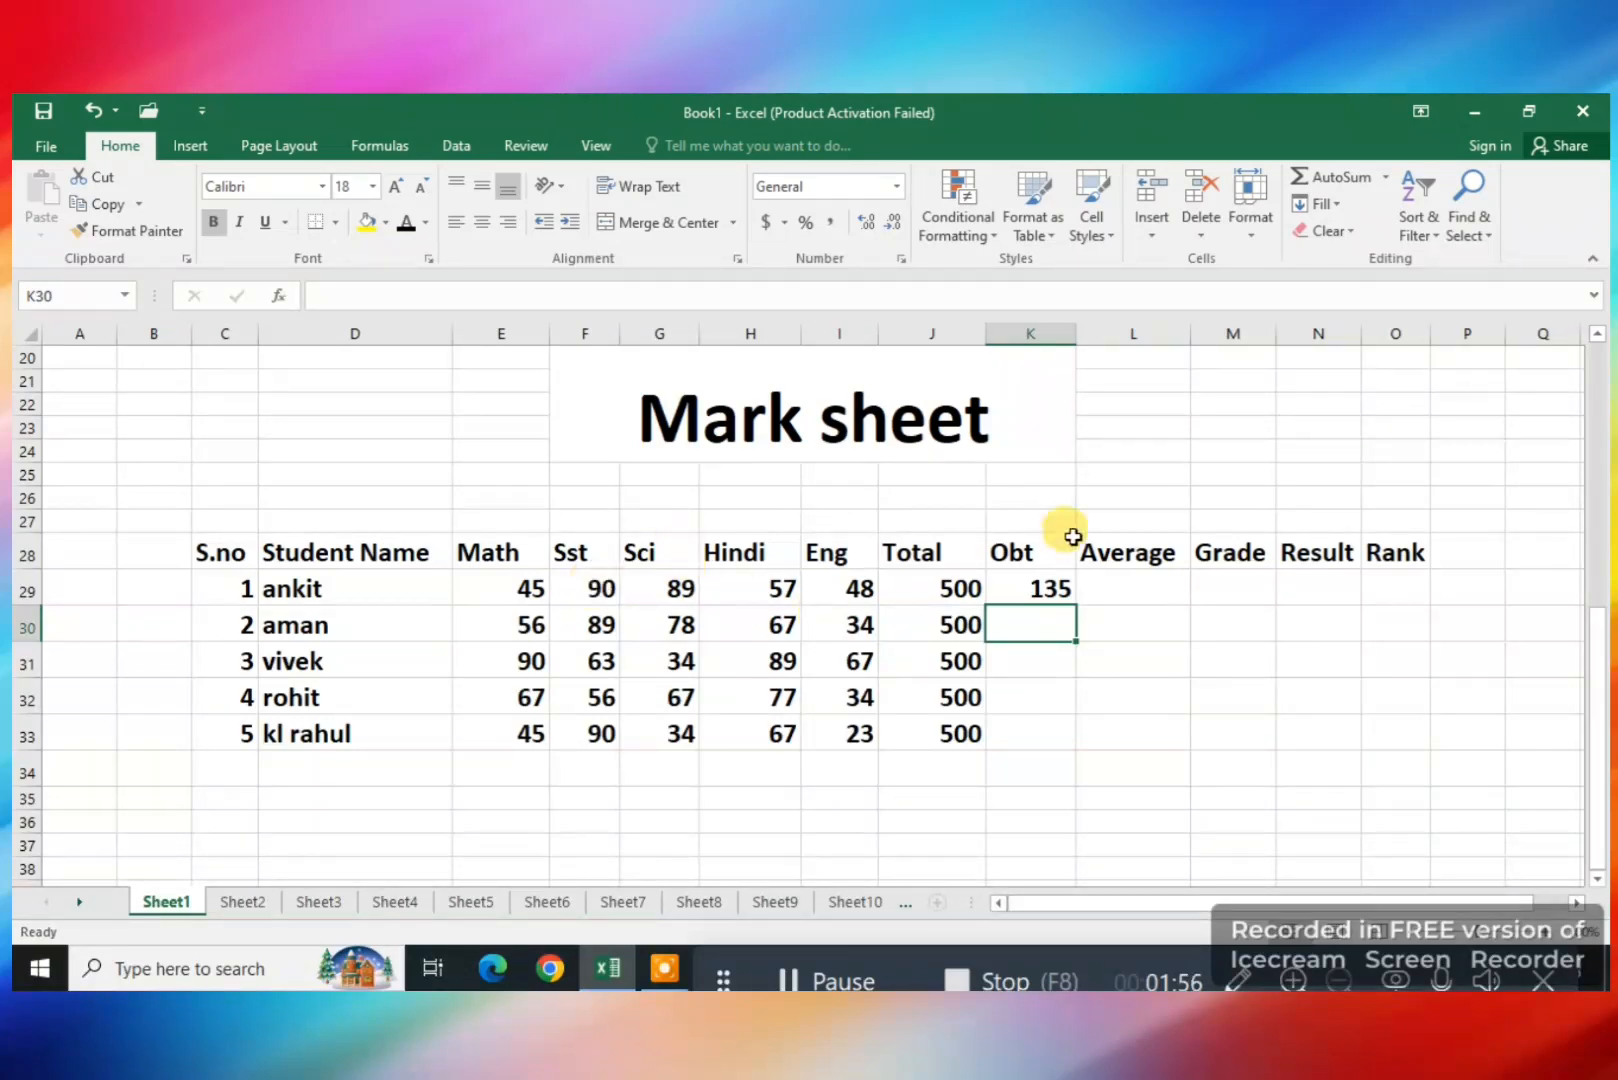
{"action": "left_click", "coordinate": [1045, 580]}
{"action": "key", "text": "Delete"}
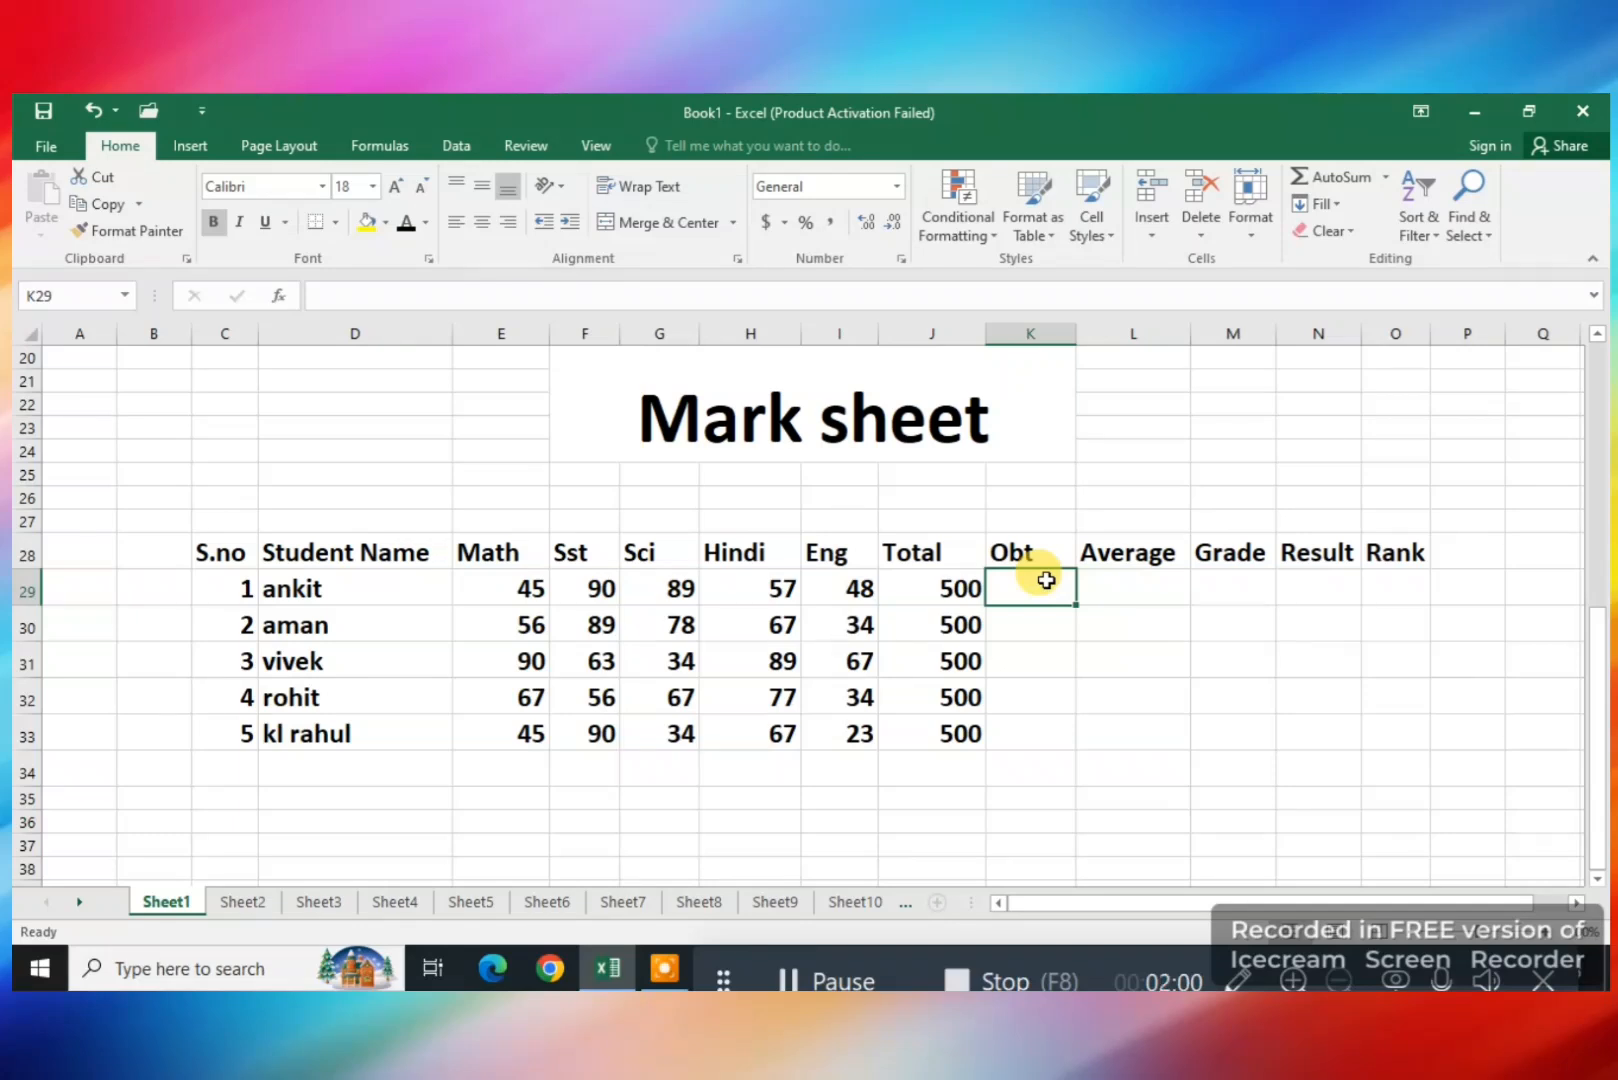
Calculate the first student's obtained marks in K29 with the SUM function over E29:I29
{"action": "left_click", "coordinate": [505, 578]}
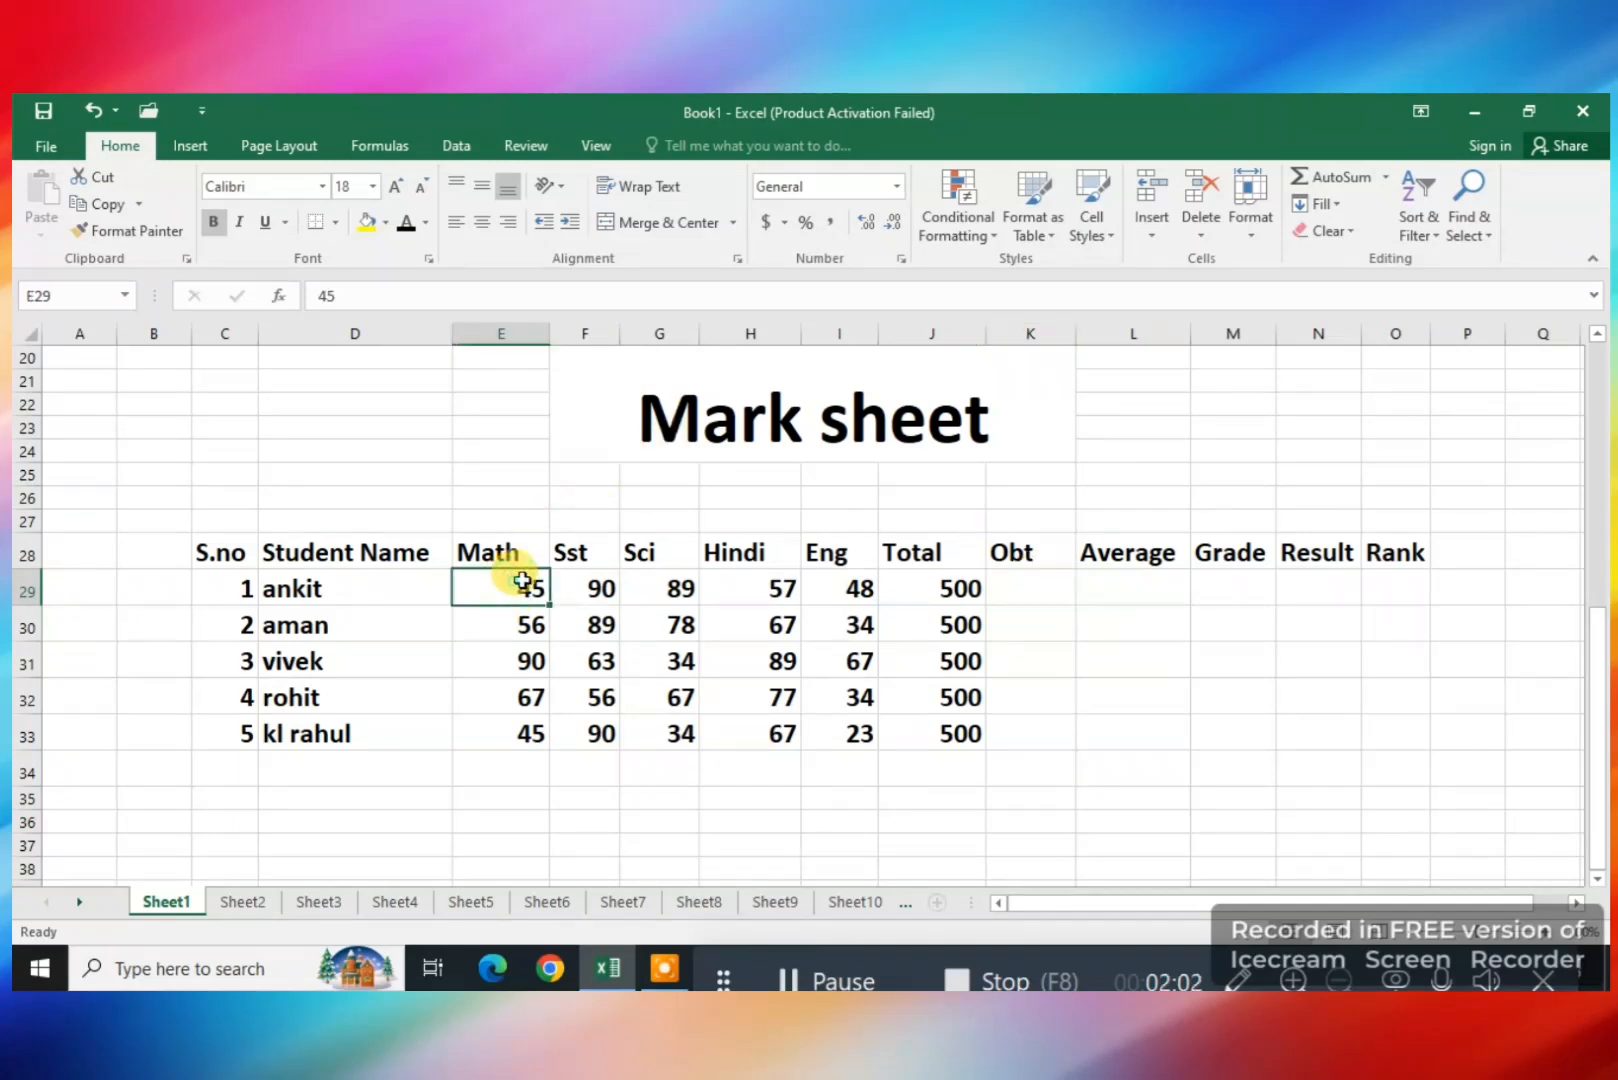
{"action": "left_click", "coordinate": [1022, 584]}
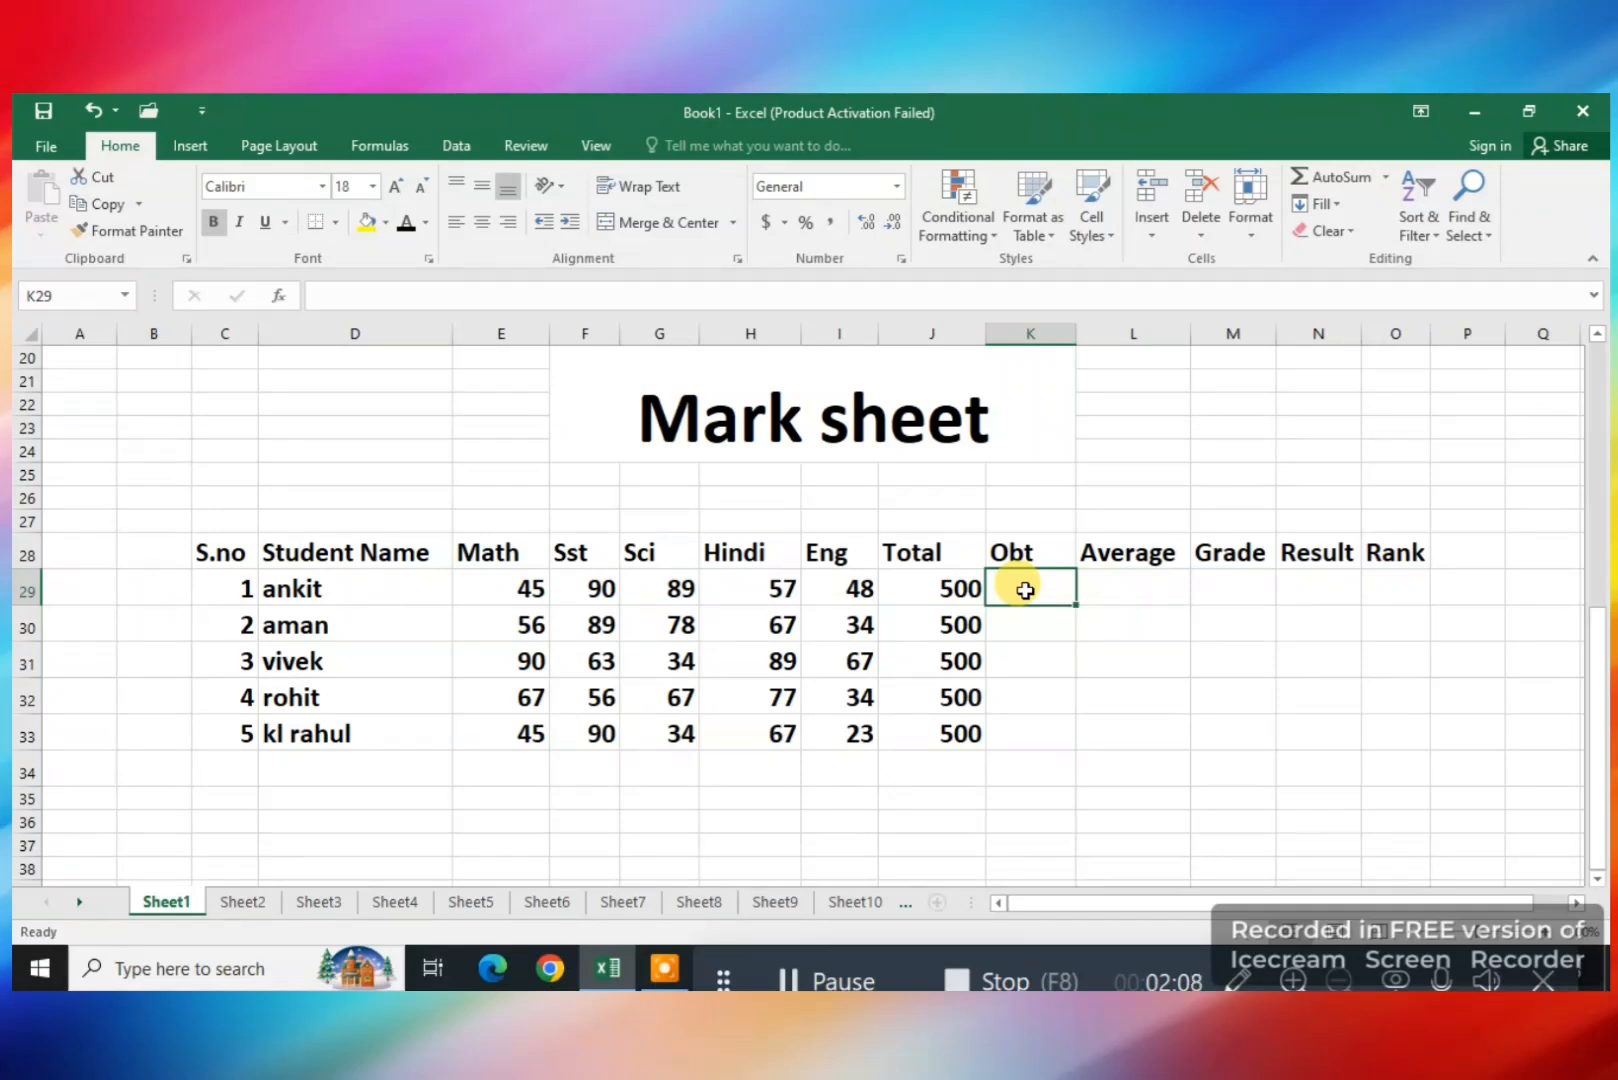
{"action": "type", "text": "=su"}
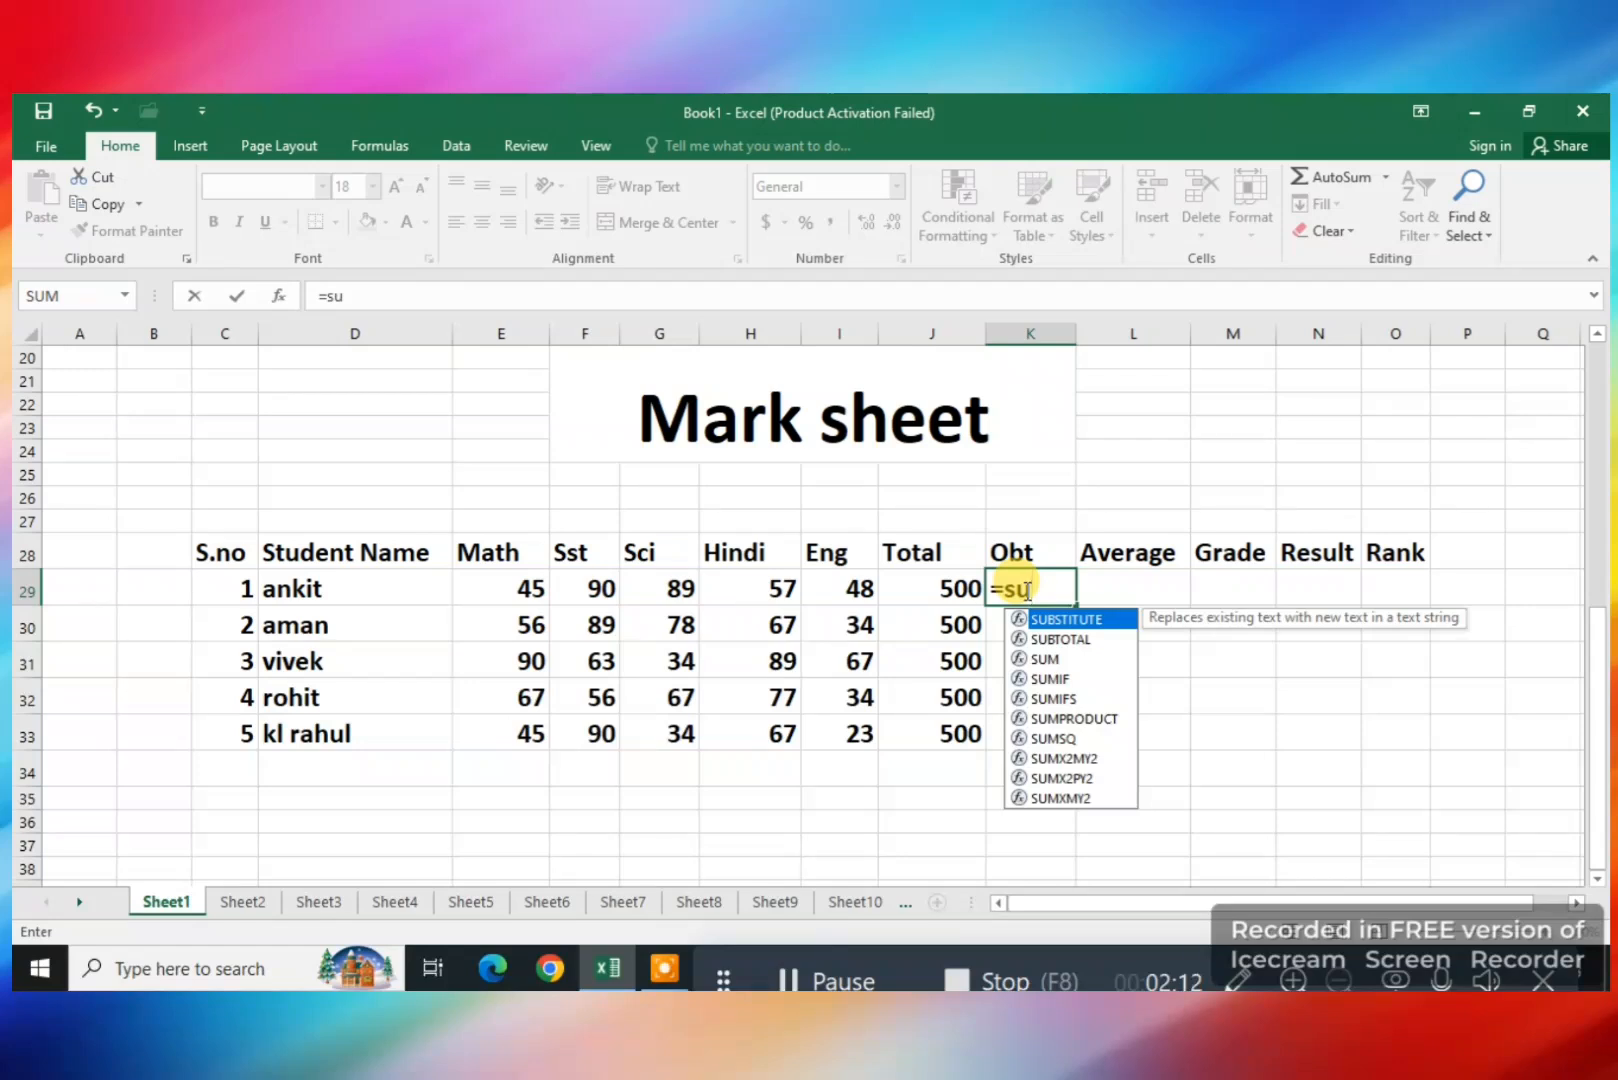
{"action": "type", "text": "m"}
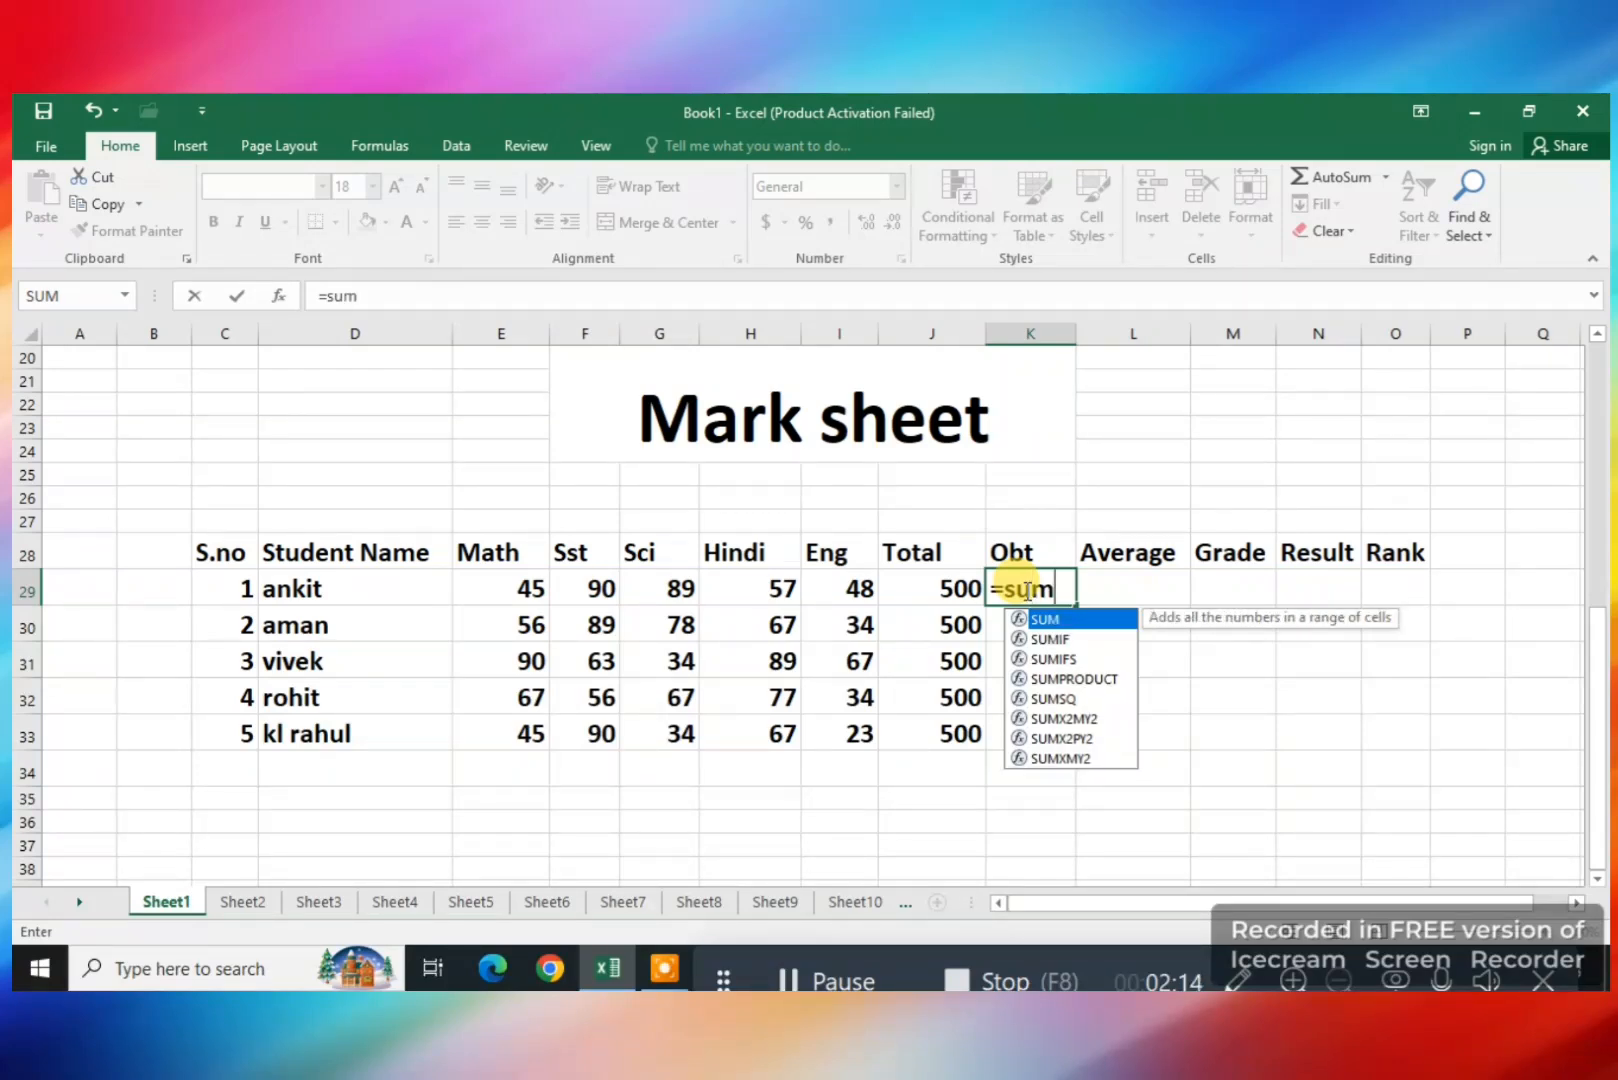
{"action": "type", "text": "("}
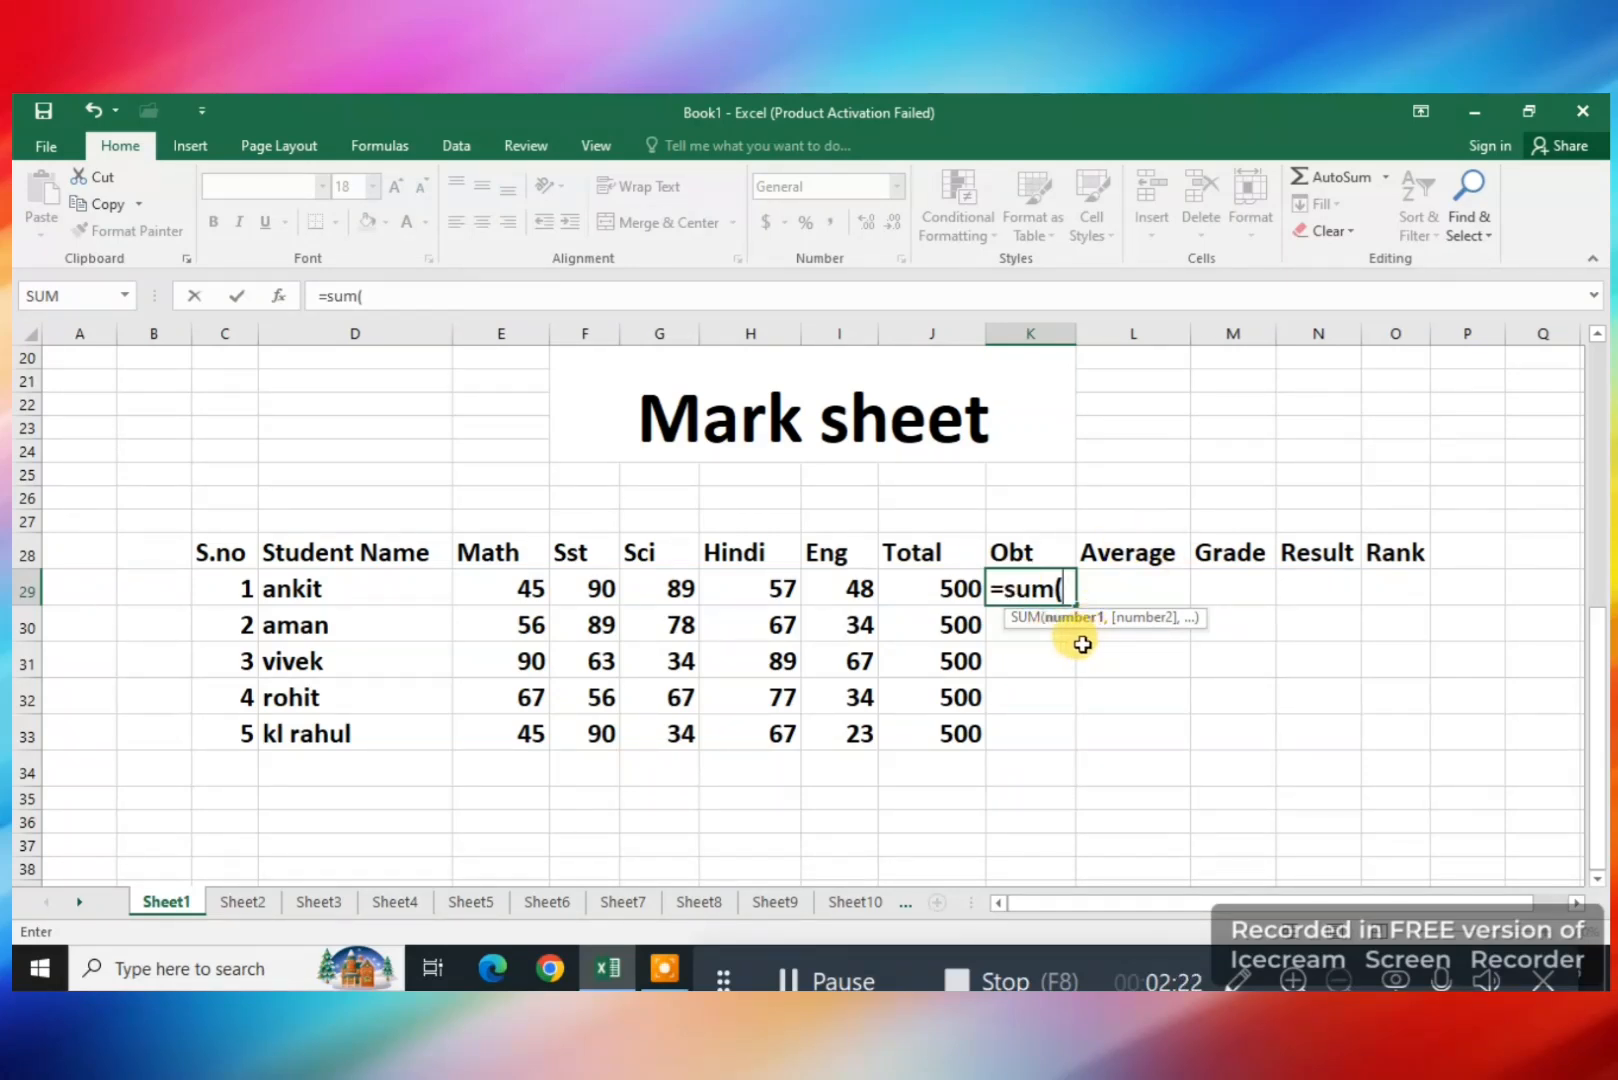
{"action": "left_click", "coordinate": [512, 589]}
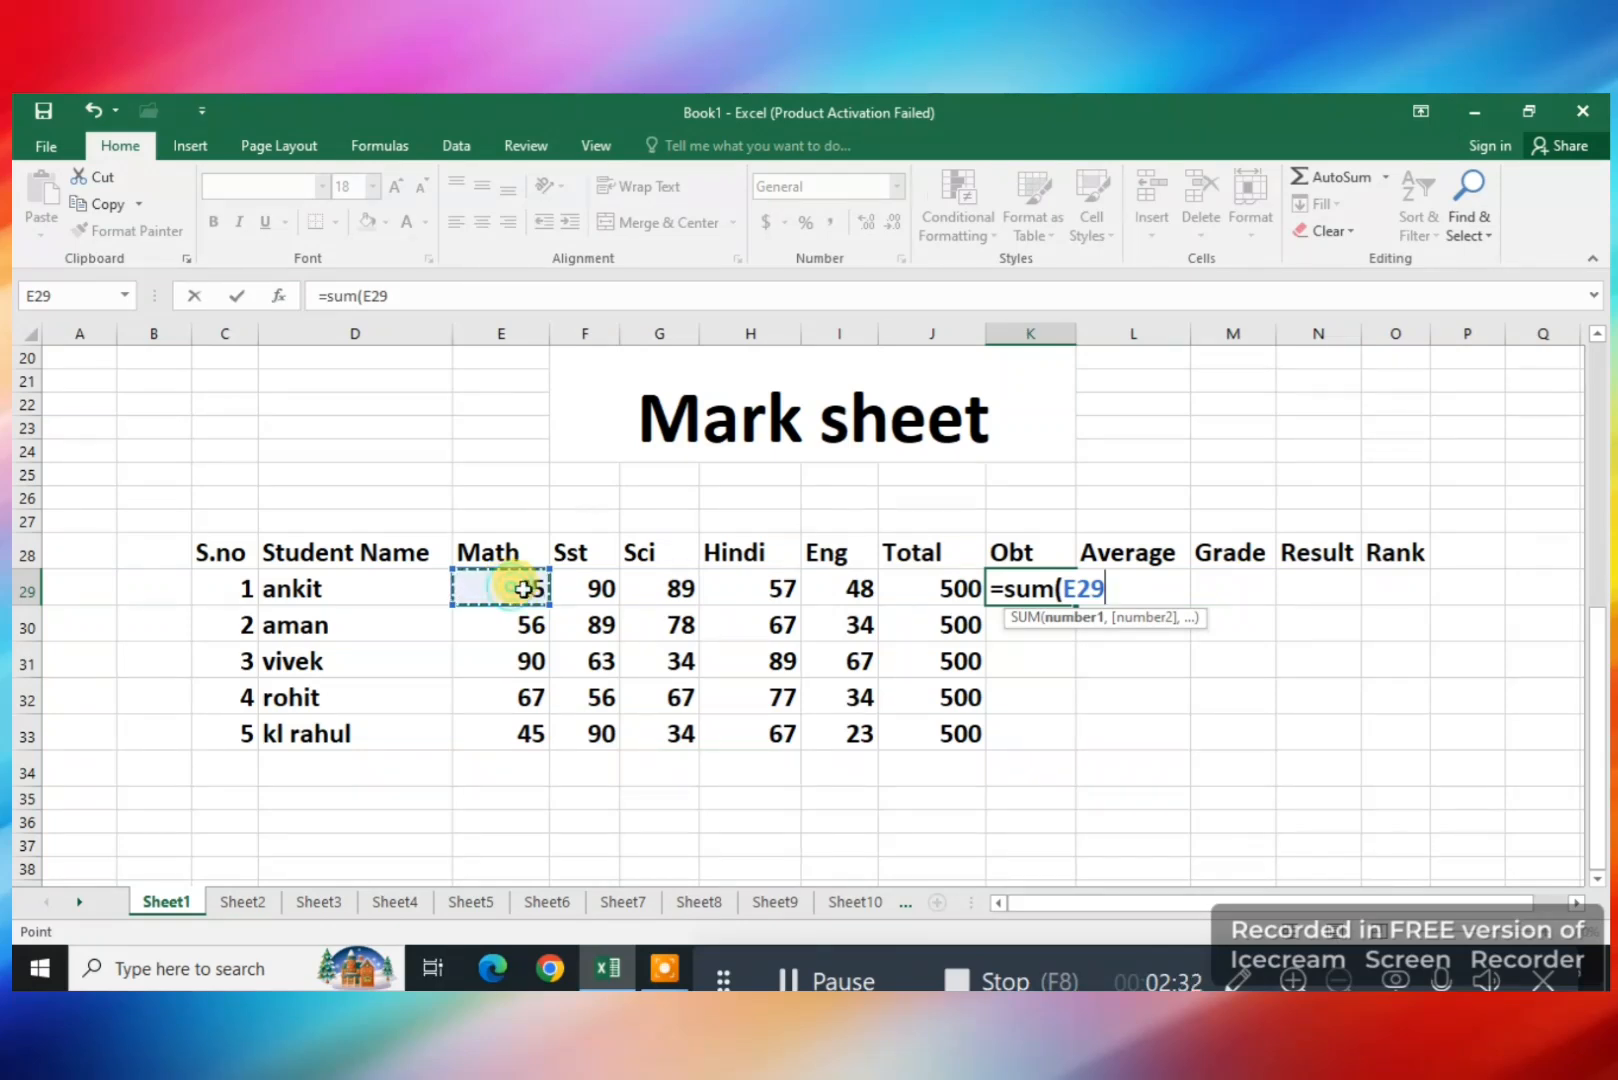
{"action": "left_click_drag", "start_coordinate": [512, 589], "coordinate": [856, 585]}
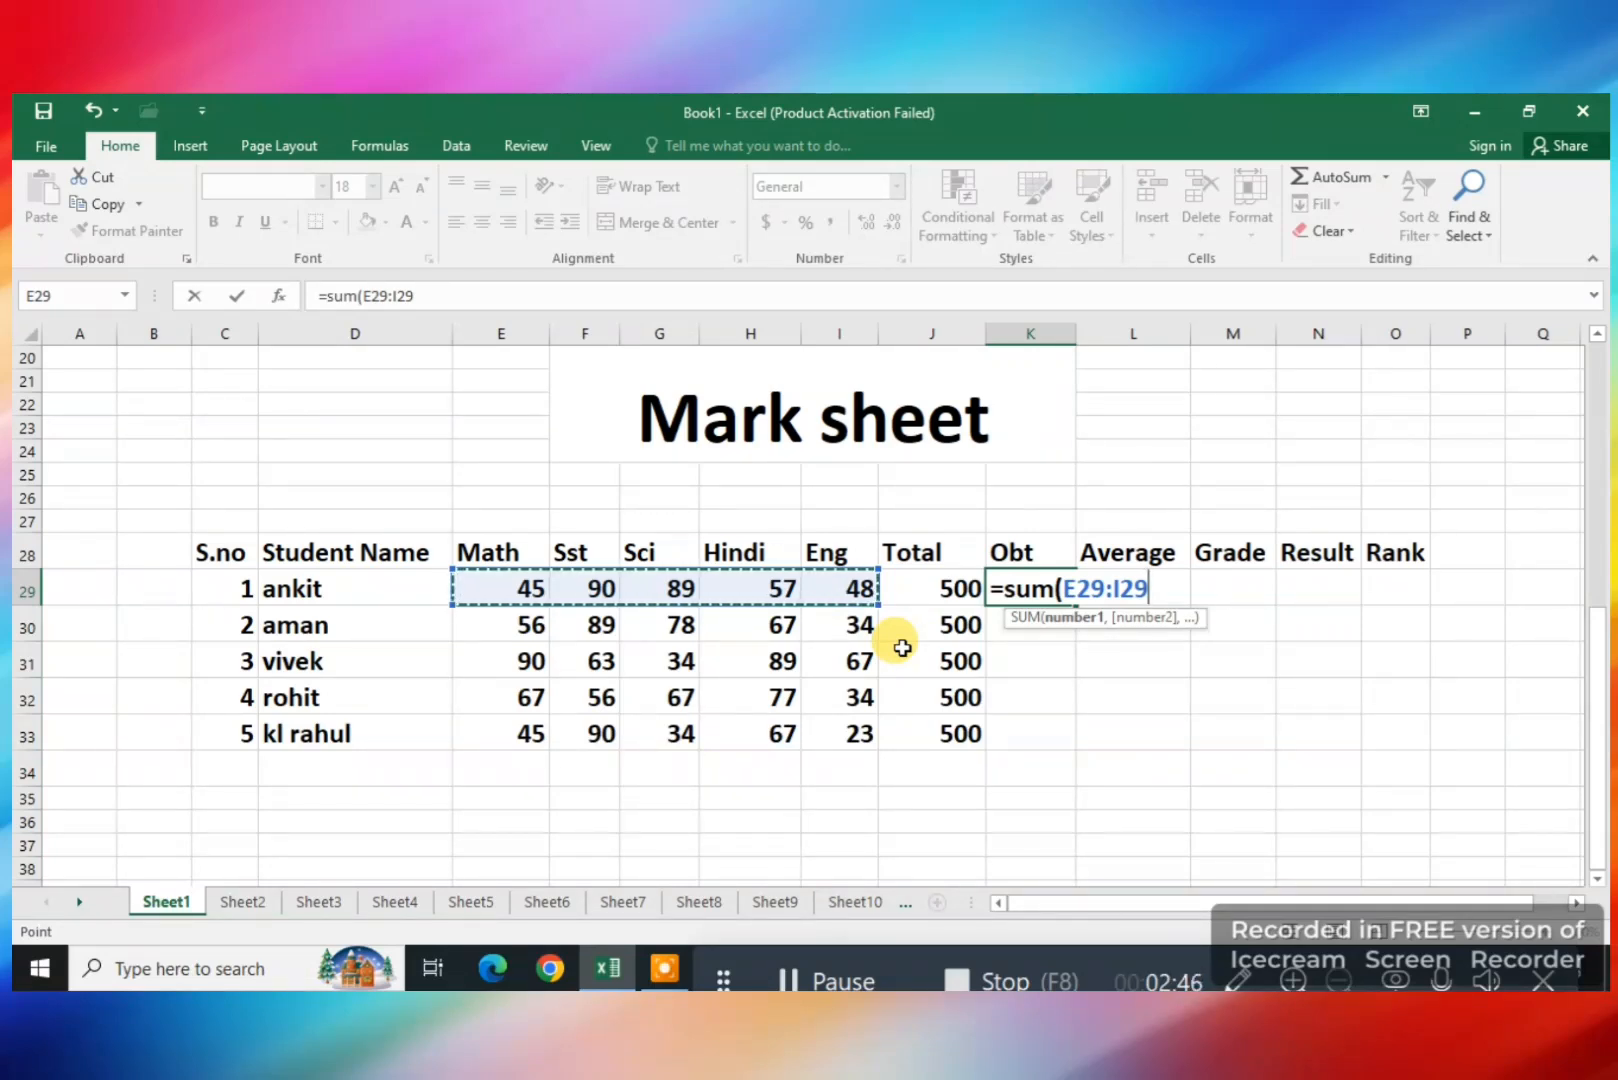
{"action": "type", "text": ")"}
{"action": "key", "text": "Return"}
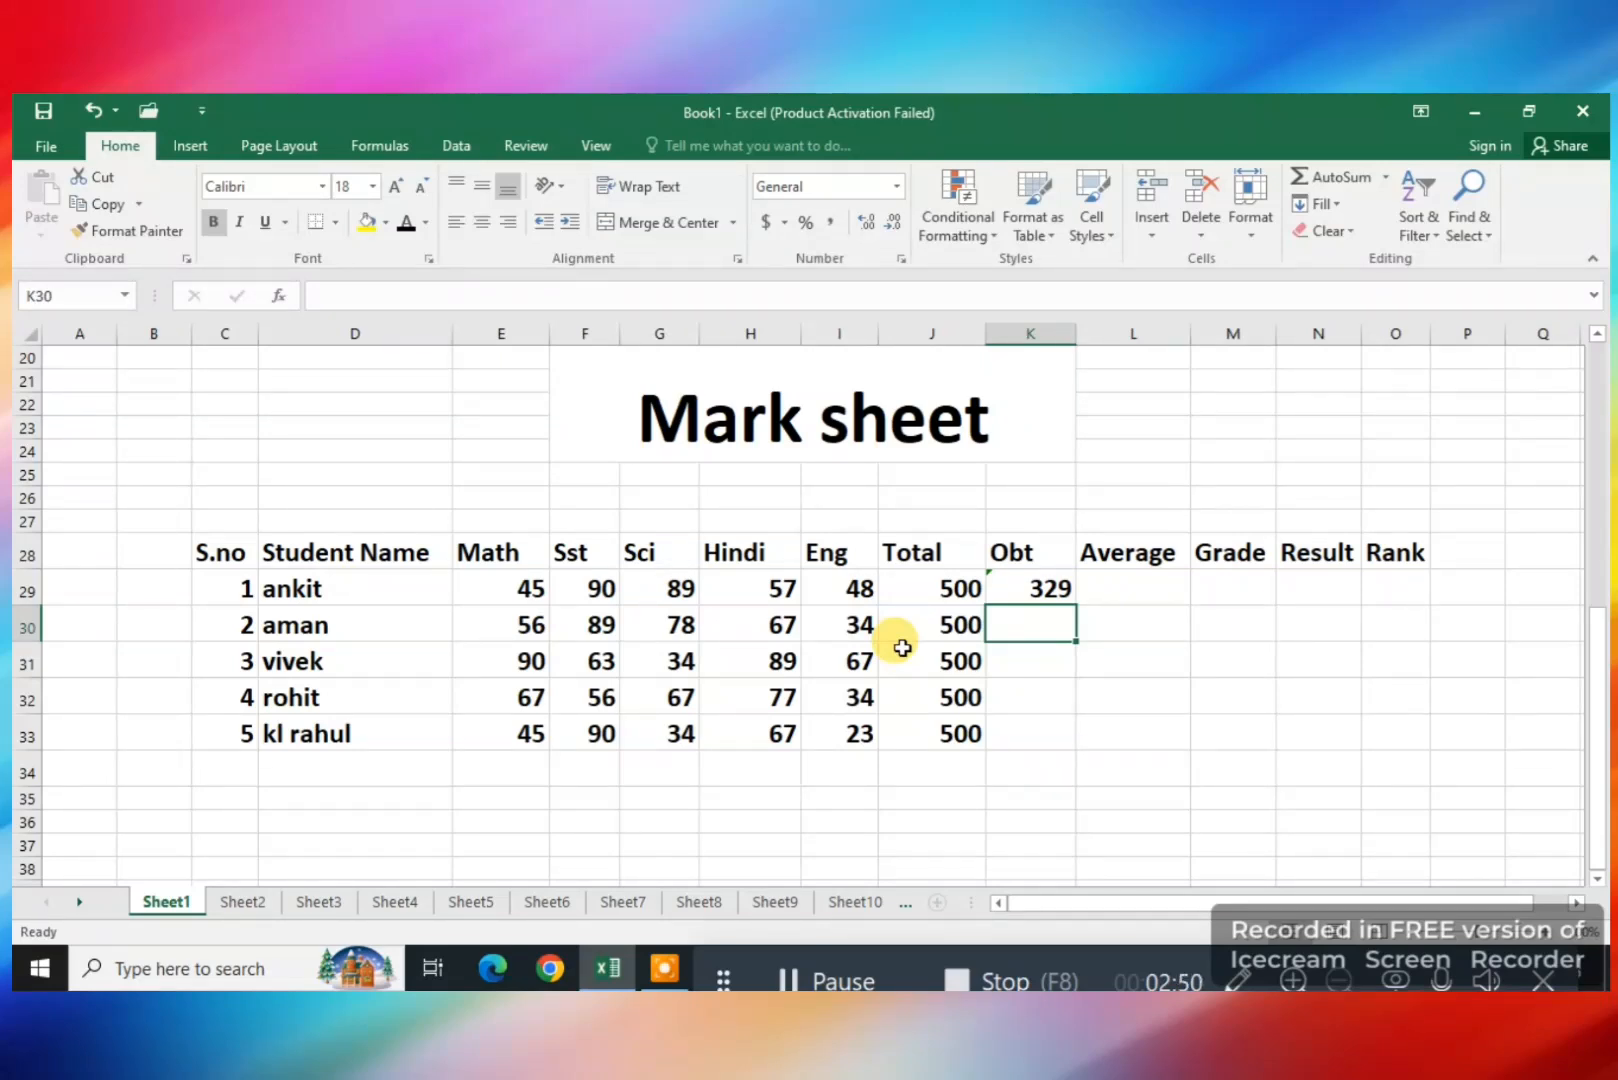
Calculate the second student's obtained marks in K30 by adding the subject cells with =E30+F30+G30+H30+I30
{"action": "type", "text": "="}
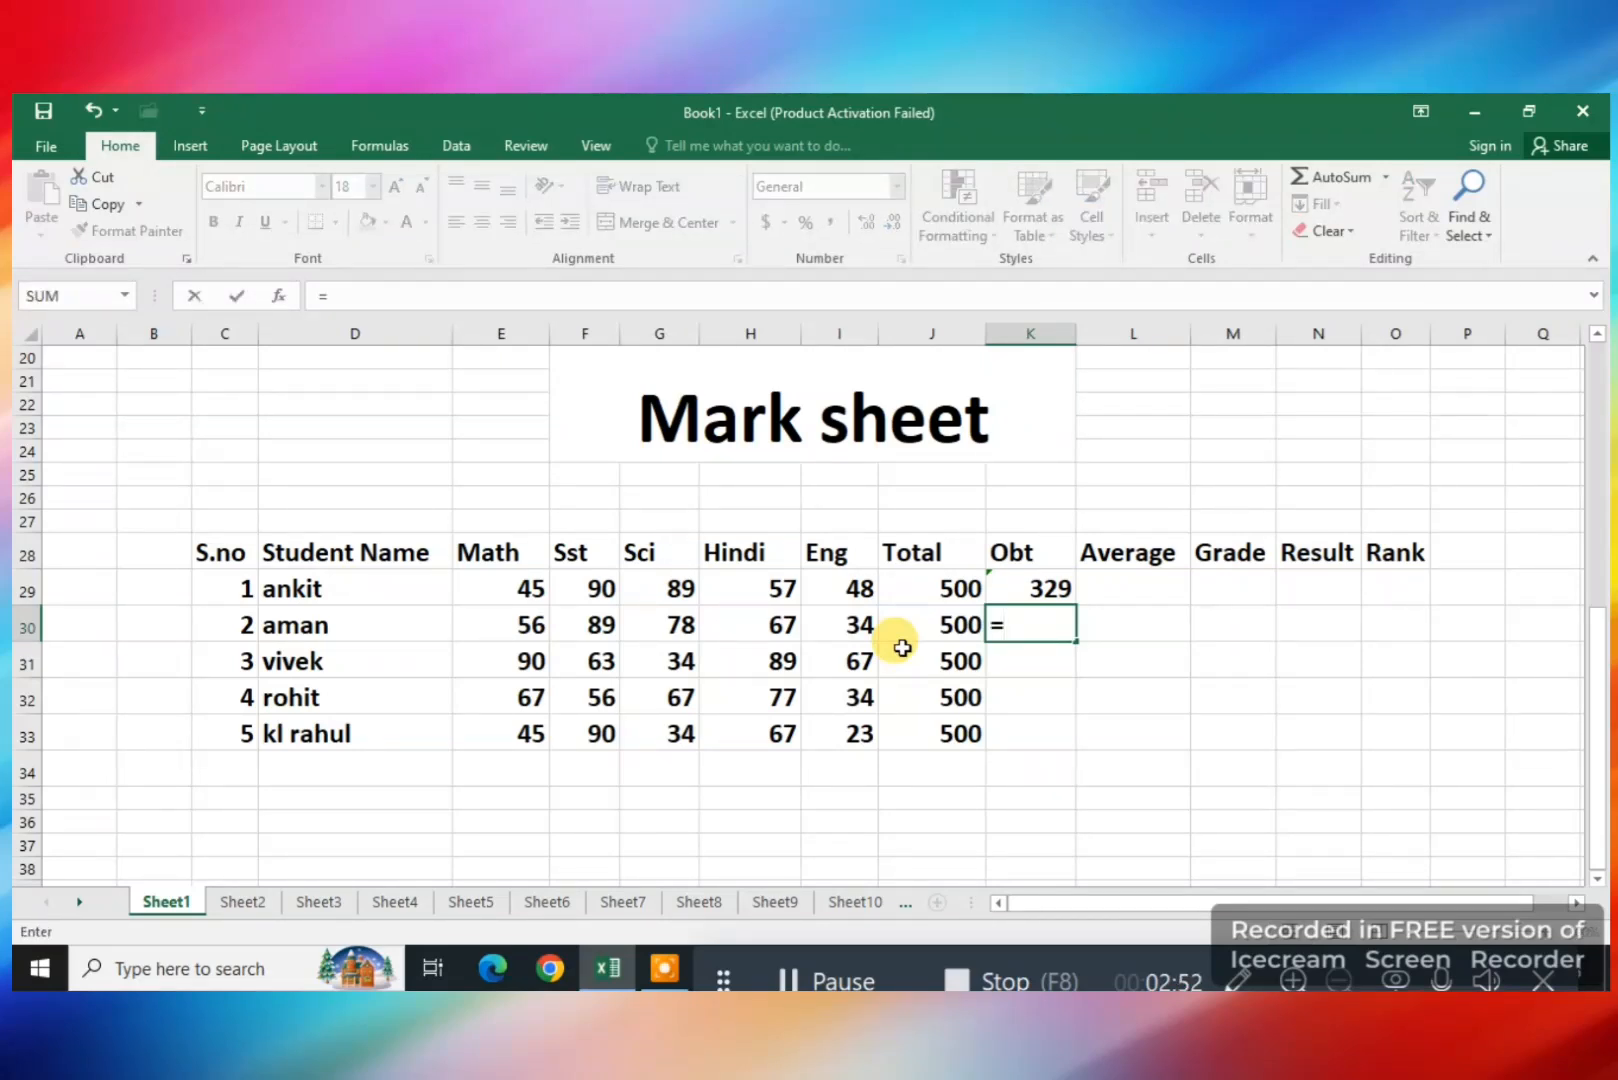
{"action": "left_click", "coordinate": [530, 620]}
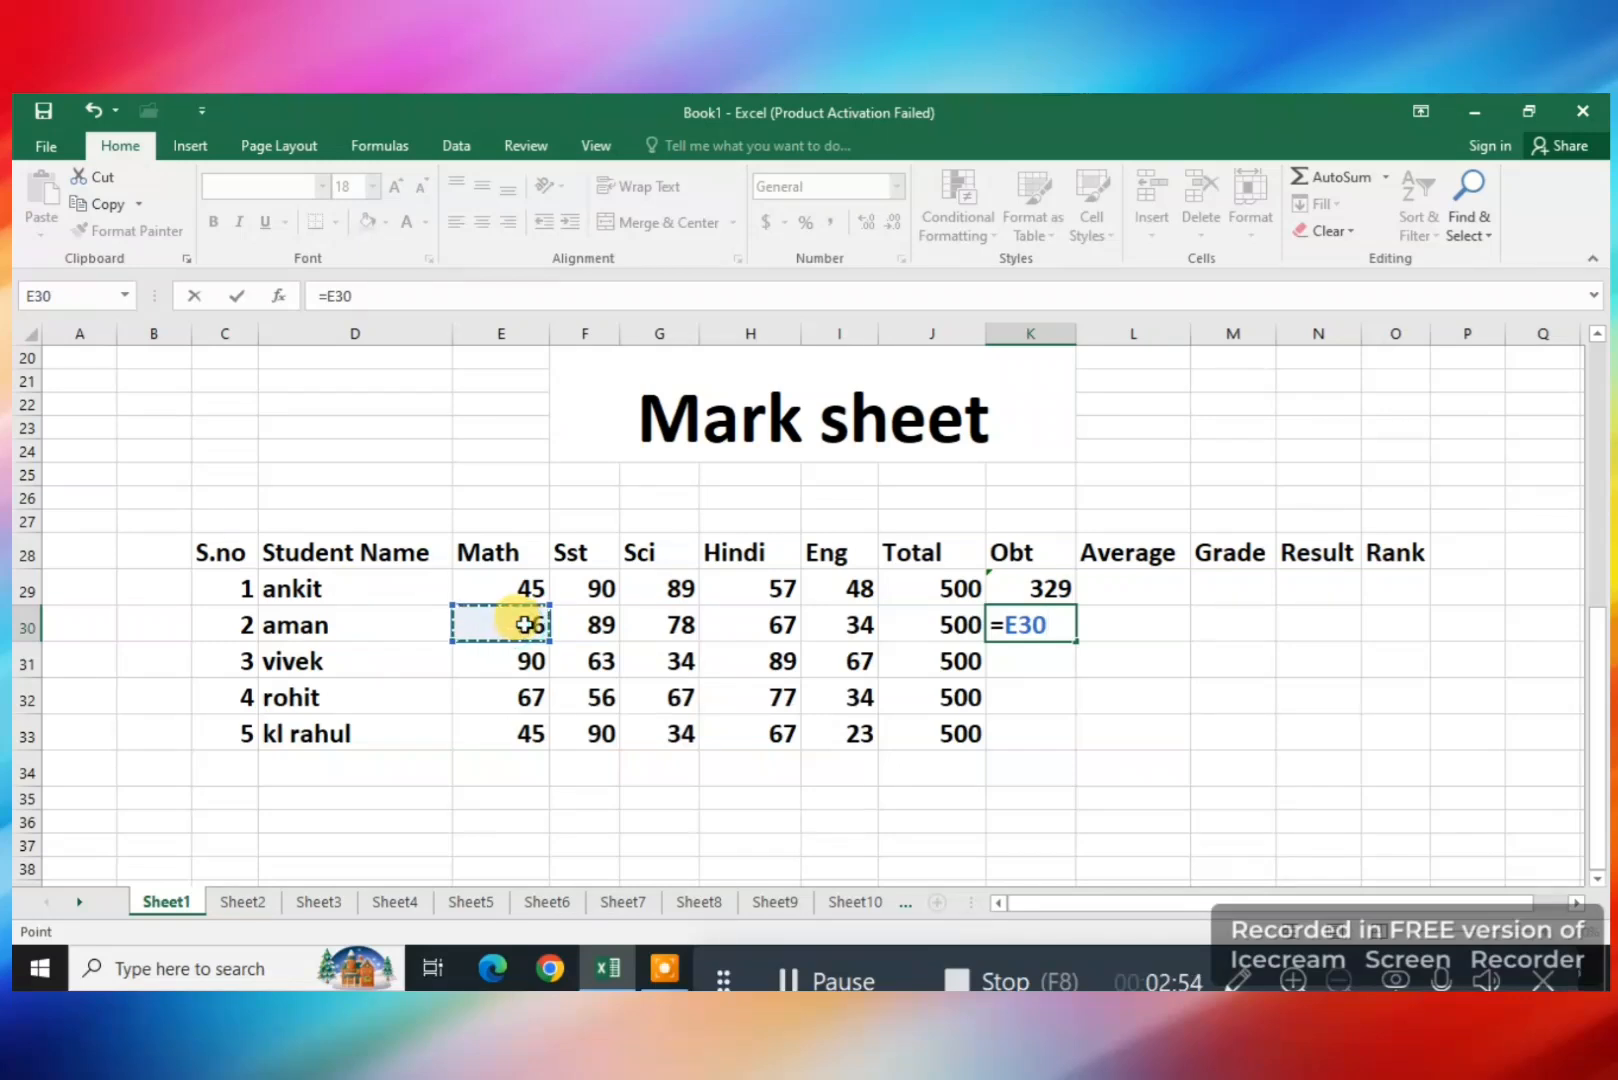
{"action": "type", "text": "+"}
{"action": "left_click", "coordinate": [600, 621]}
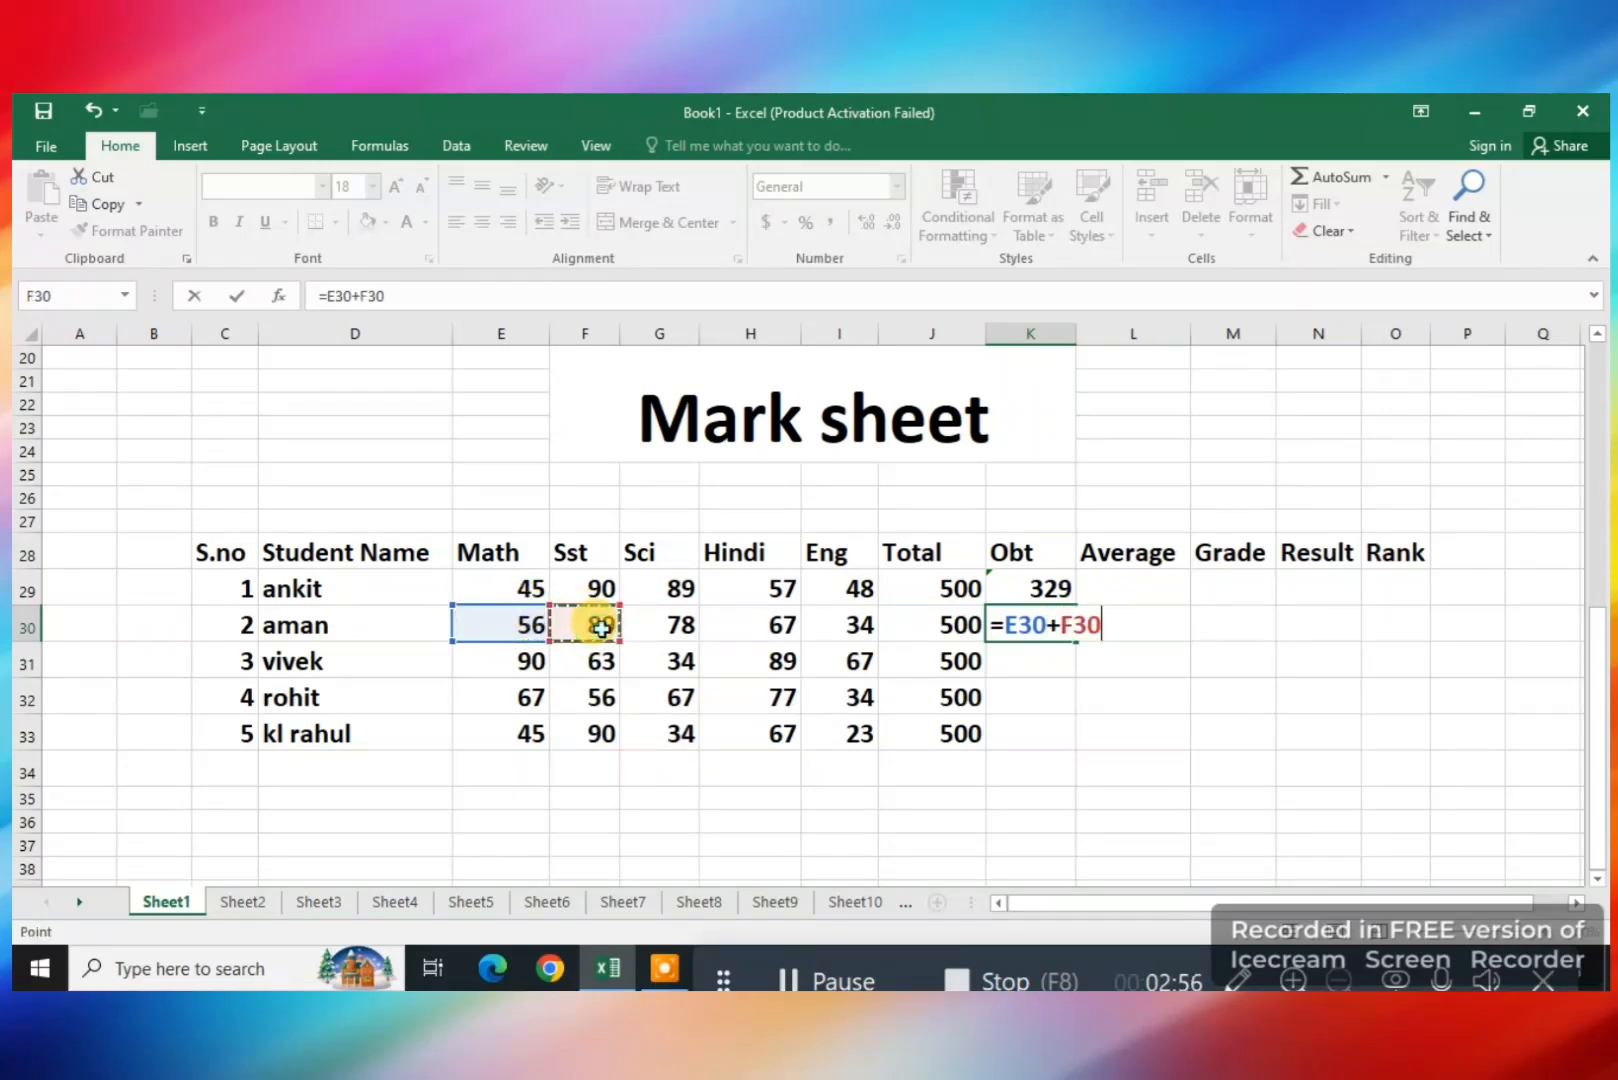
{"action": "type", "text": "+"}
{"action": "left_click", "coordinate": [660, 620]}
{"action": "type", "text": "+"}
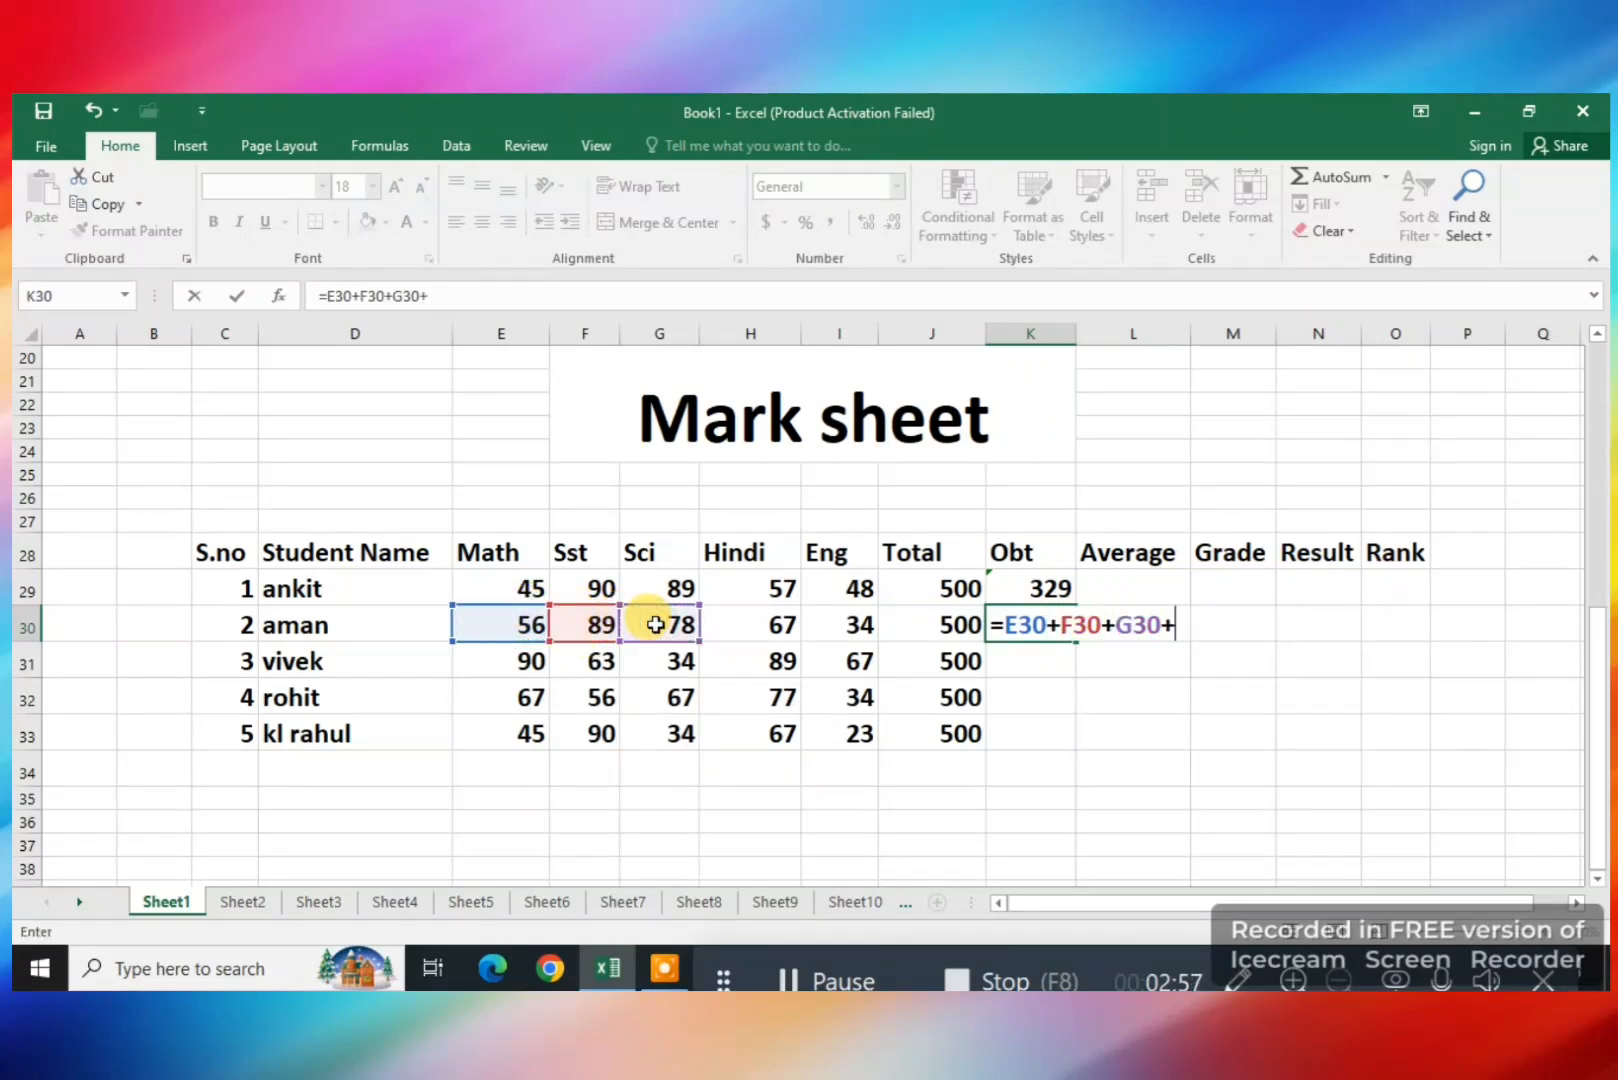
{"action": "left_click", "coordinate": [735, 617]}
{"action": "type", "text": "+"}
{"action": "left_click", "coordinate": [855, 621]}
{"action": "type", "text": "+"}
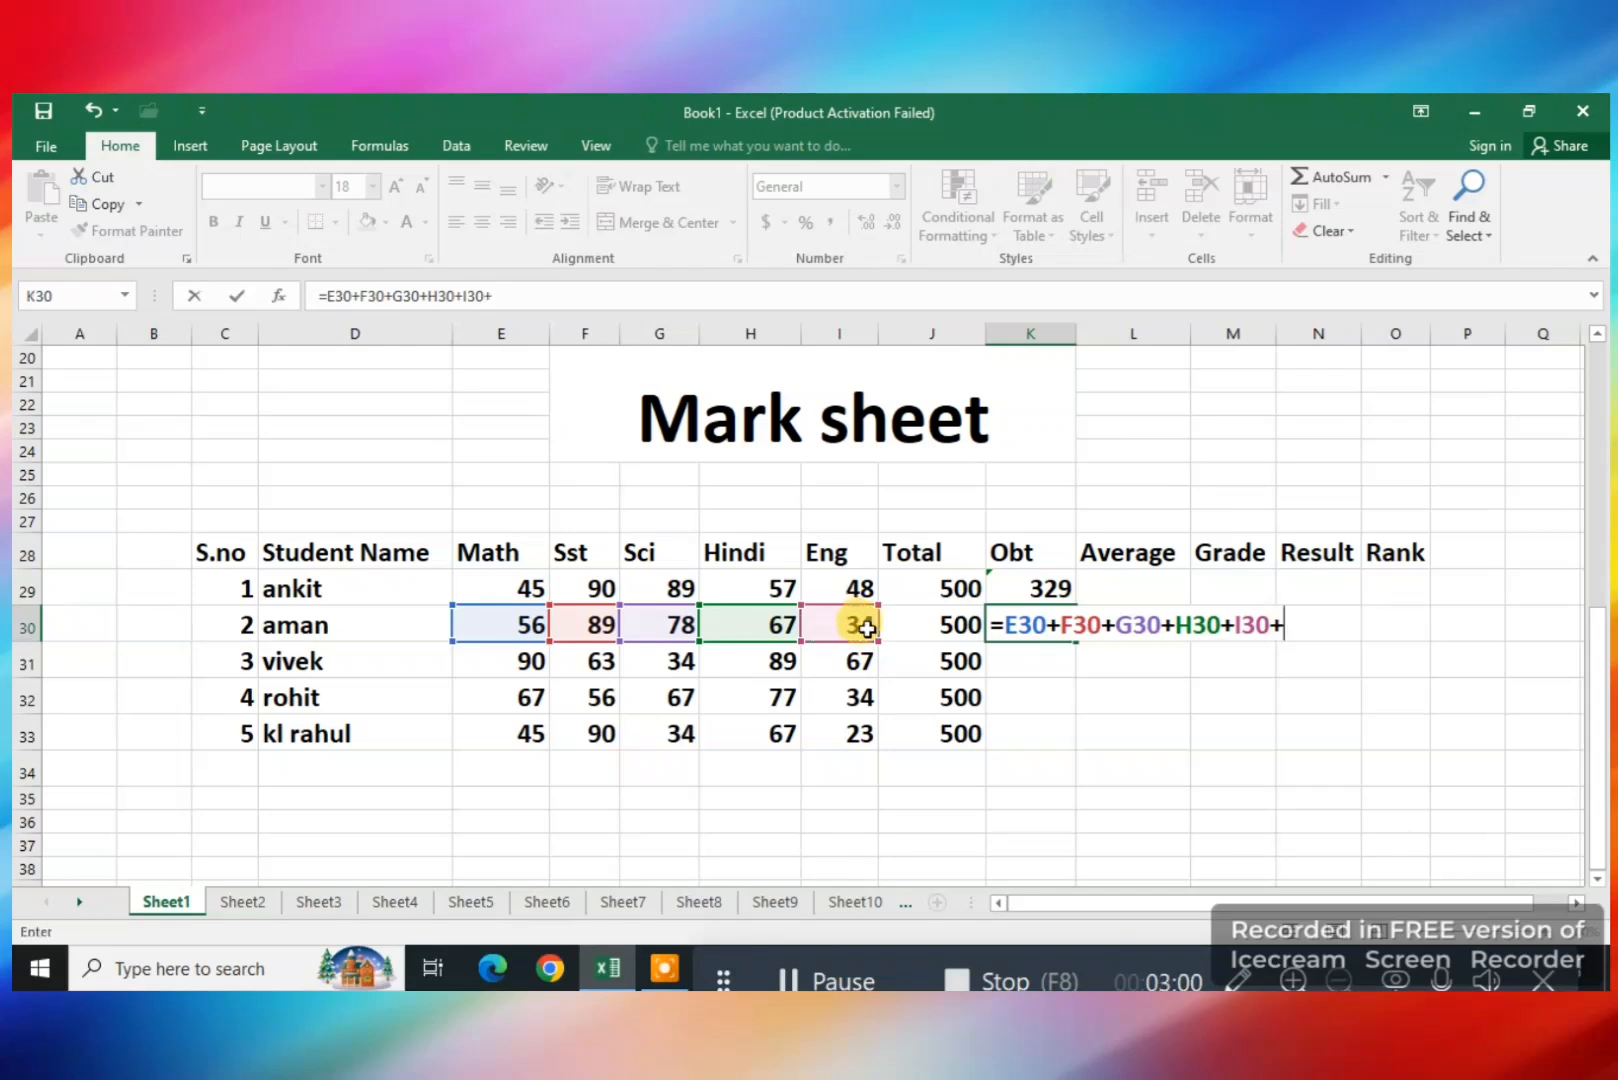
{"action": "key", "text": "BackSpace"}
{"action": "key", "text": "Return"}
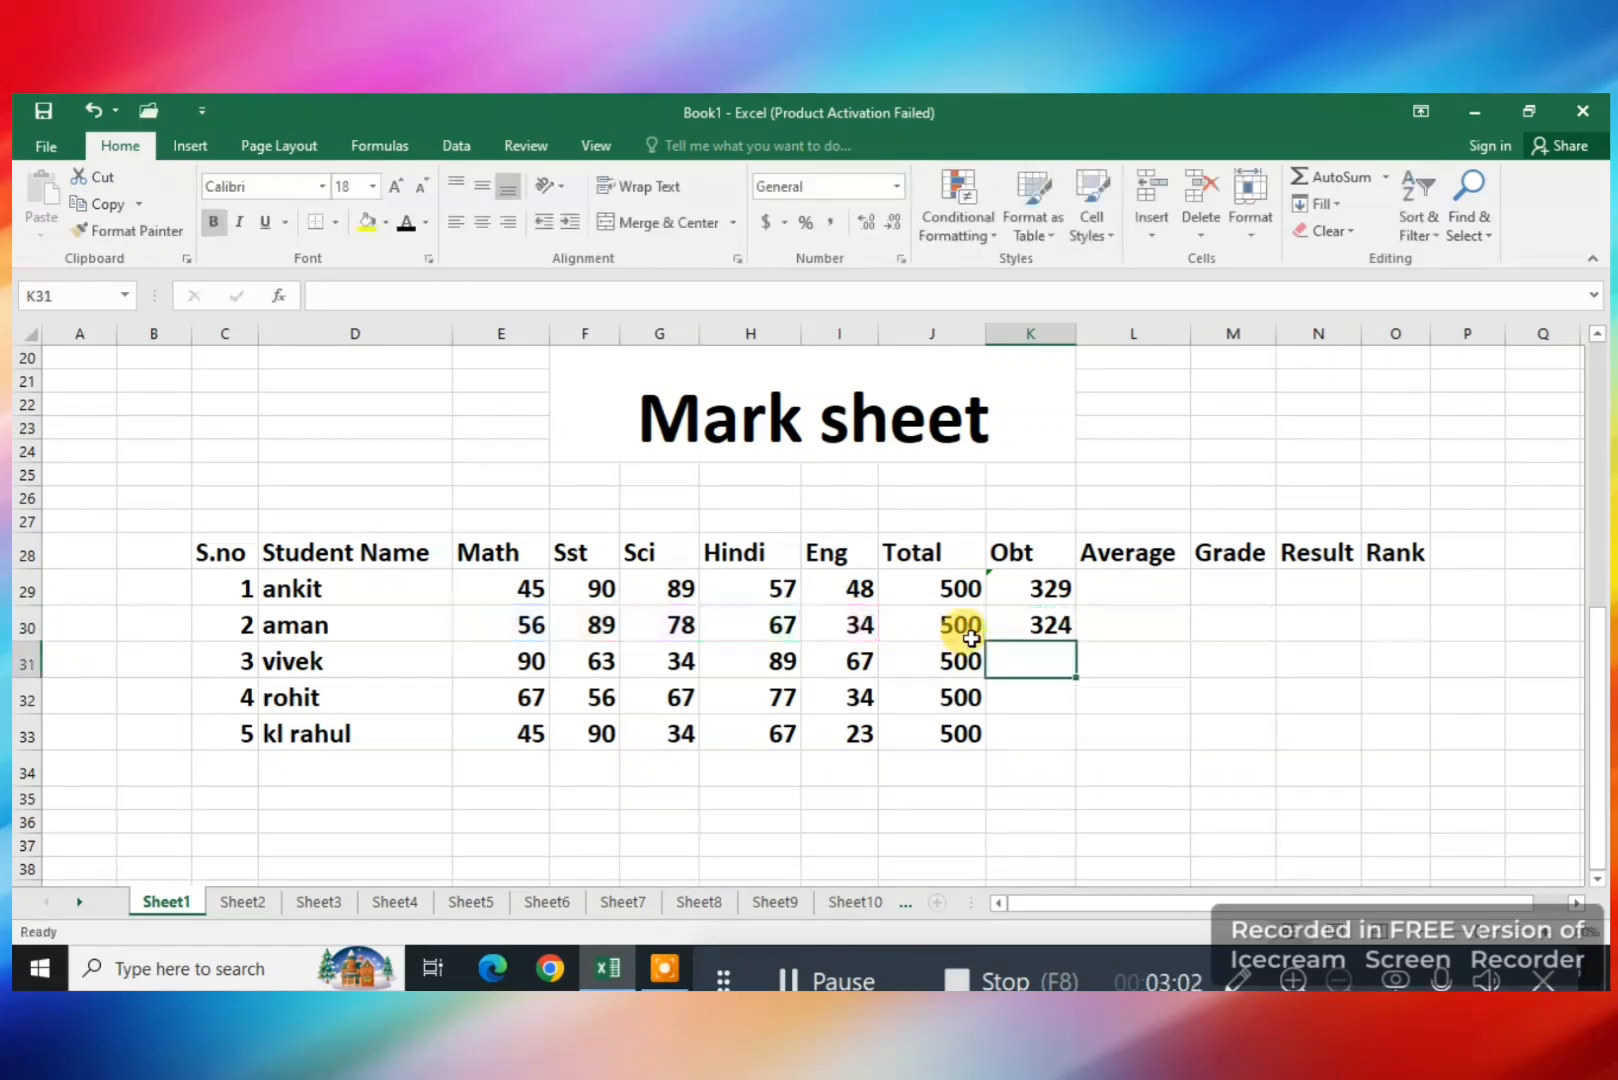
Compare the formulas behind the obtained marks in K29 and K30
{"action": "left_click", "coordinate": [1050, 590]}
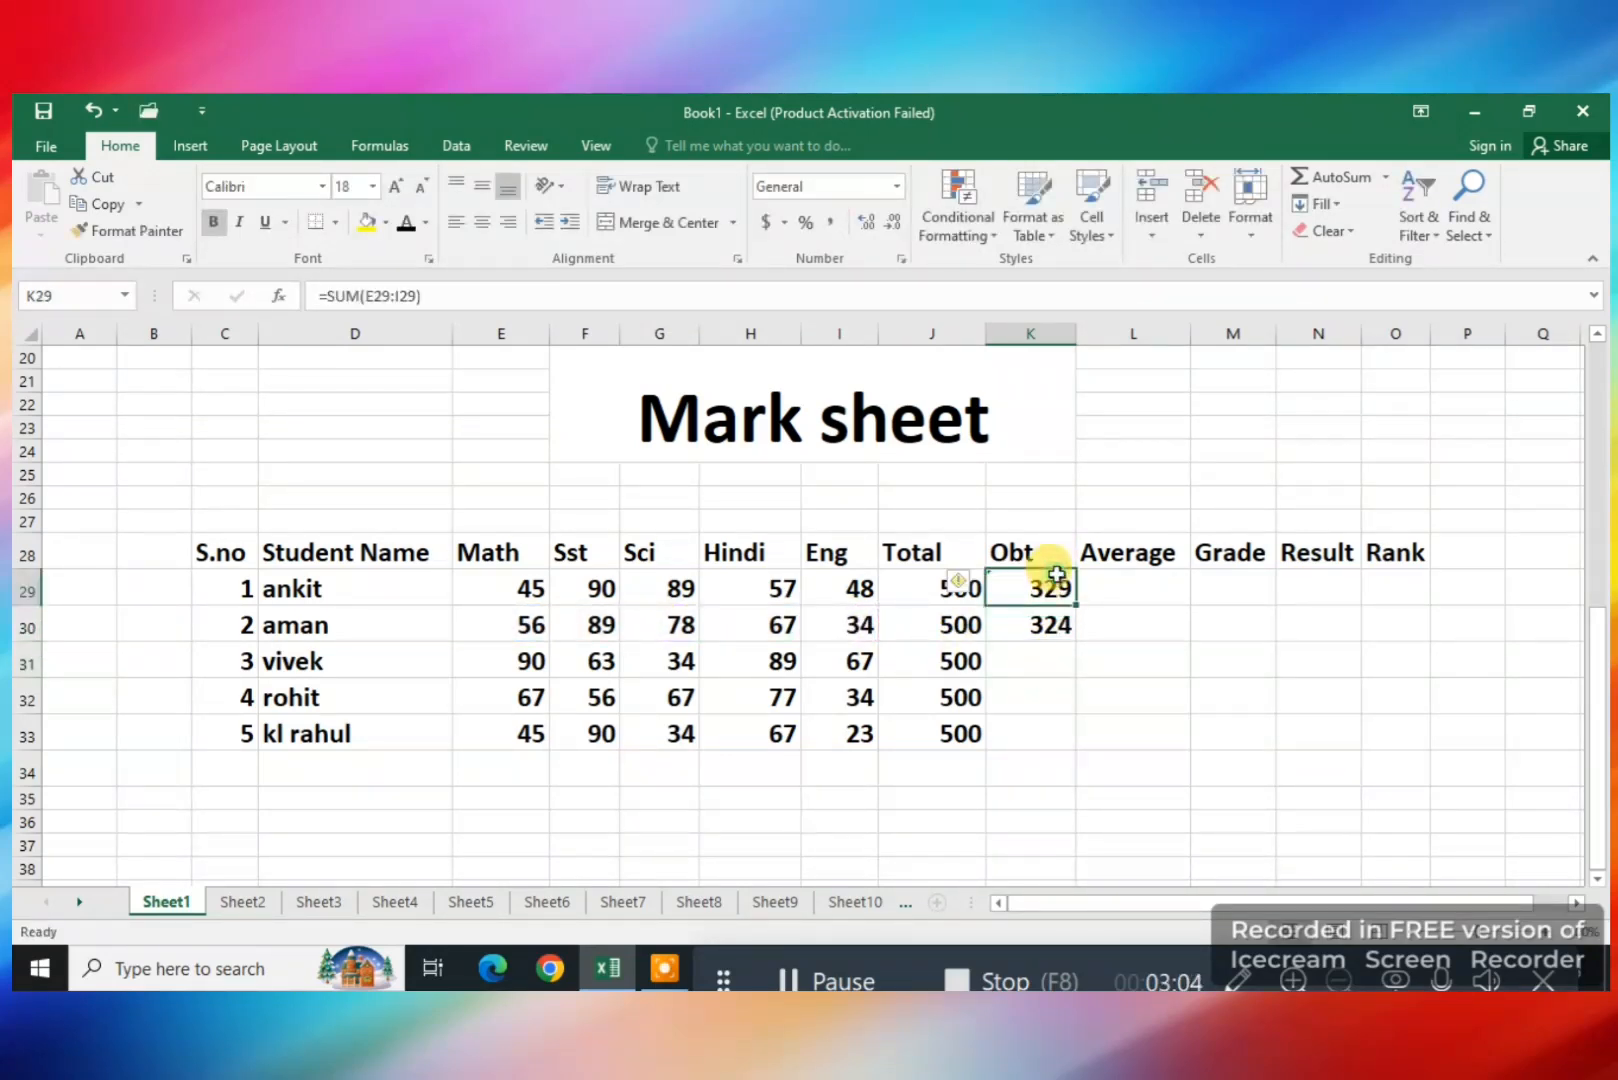
{"action": "left_click", "coordinate": [1045, 622]}
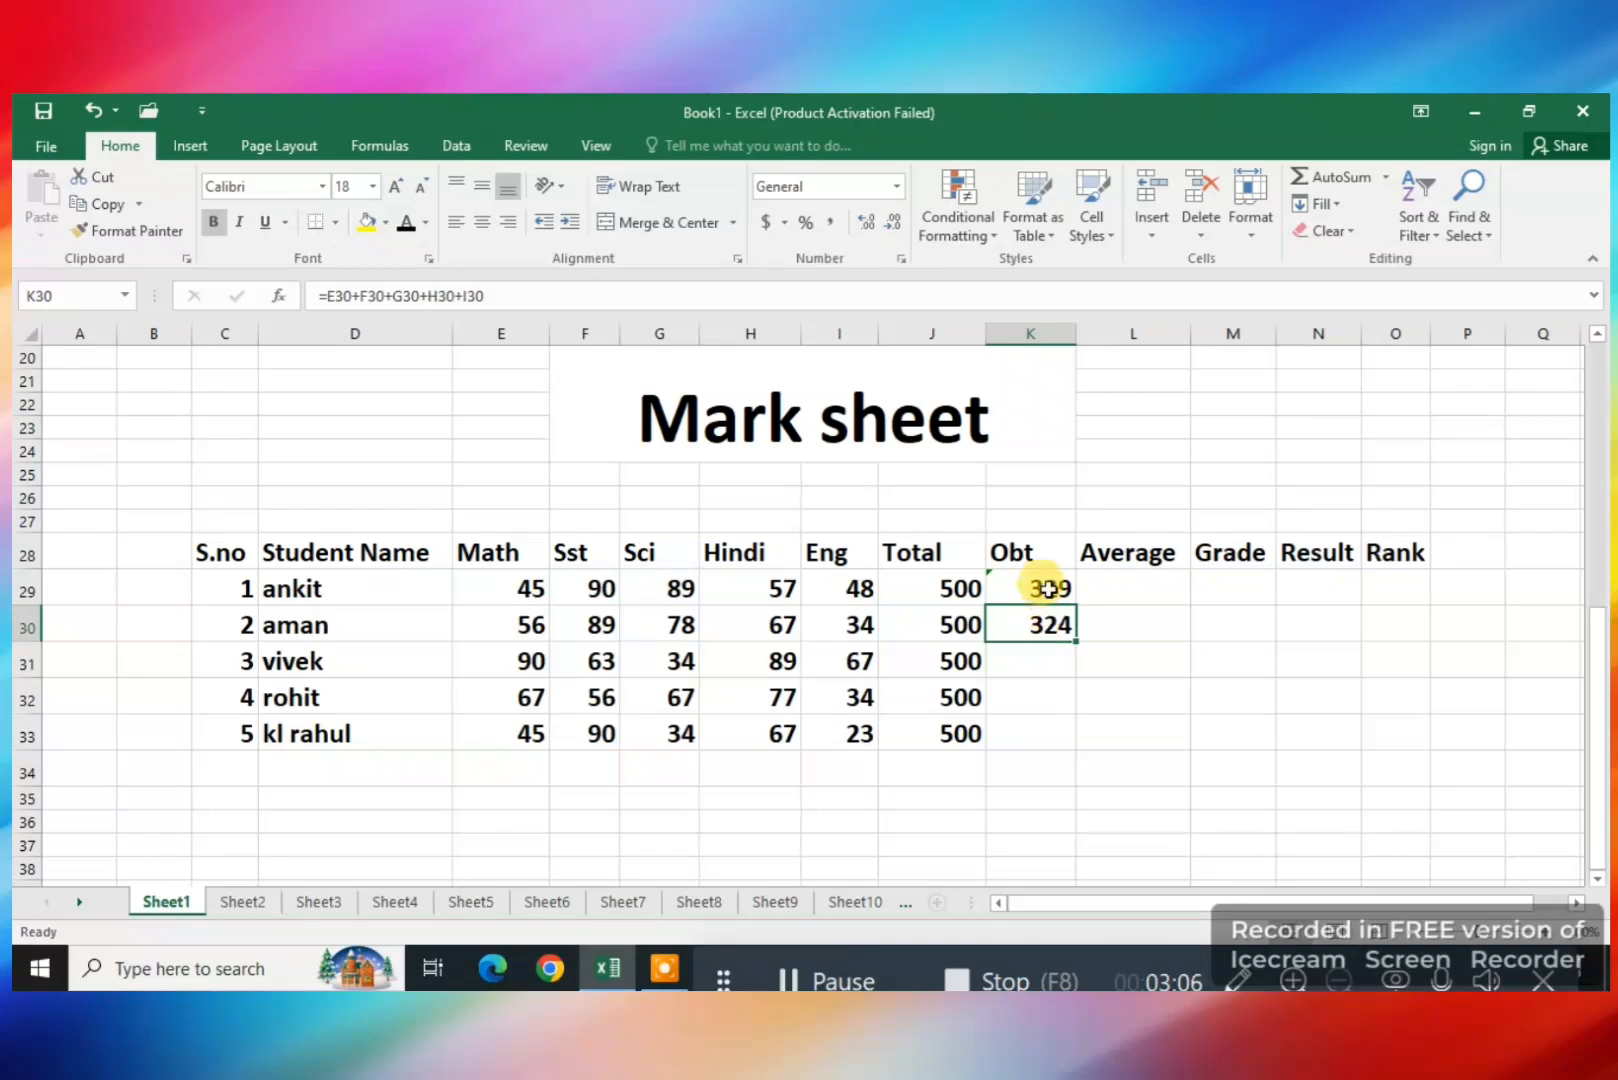
{"action": "left_click", "coordinate": [1045, 588]}
{"action": "left_click", "coordinate": [1045, 620]}
{"action": "left_click", "coordinate": [1047, 586]}
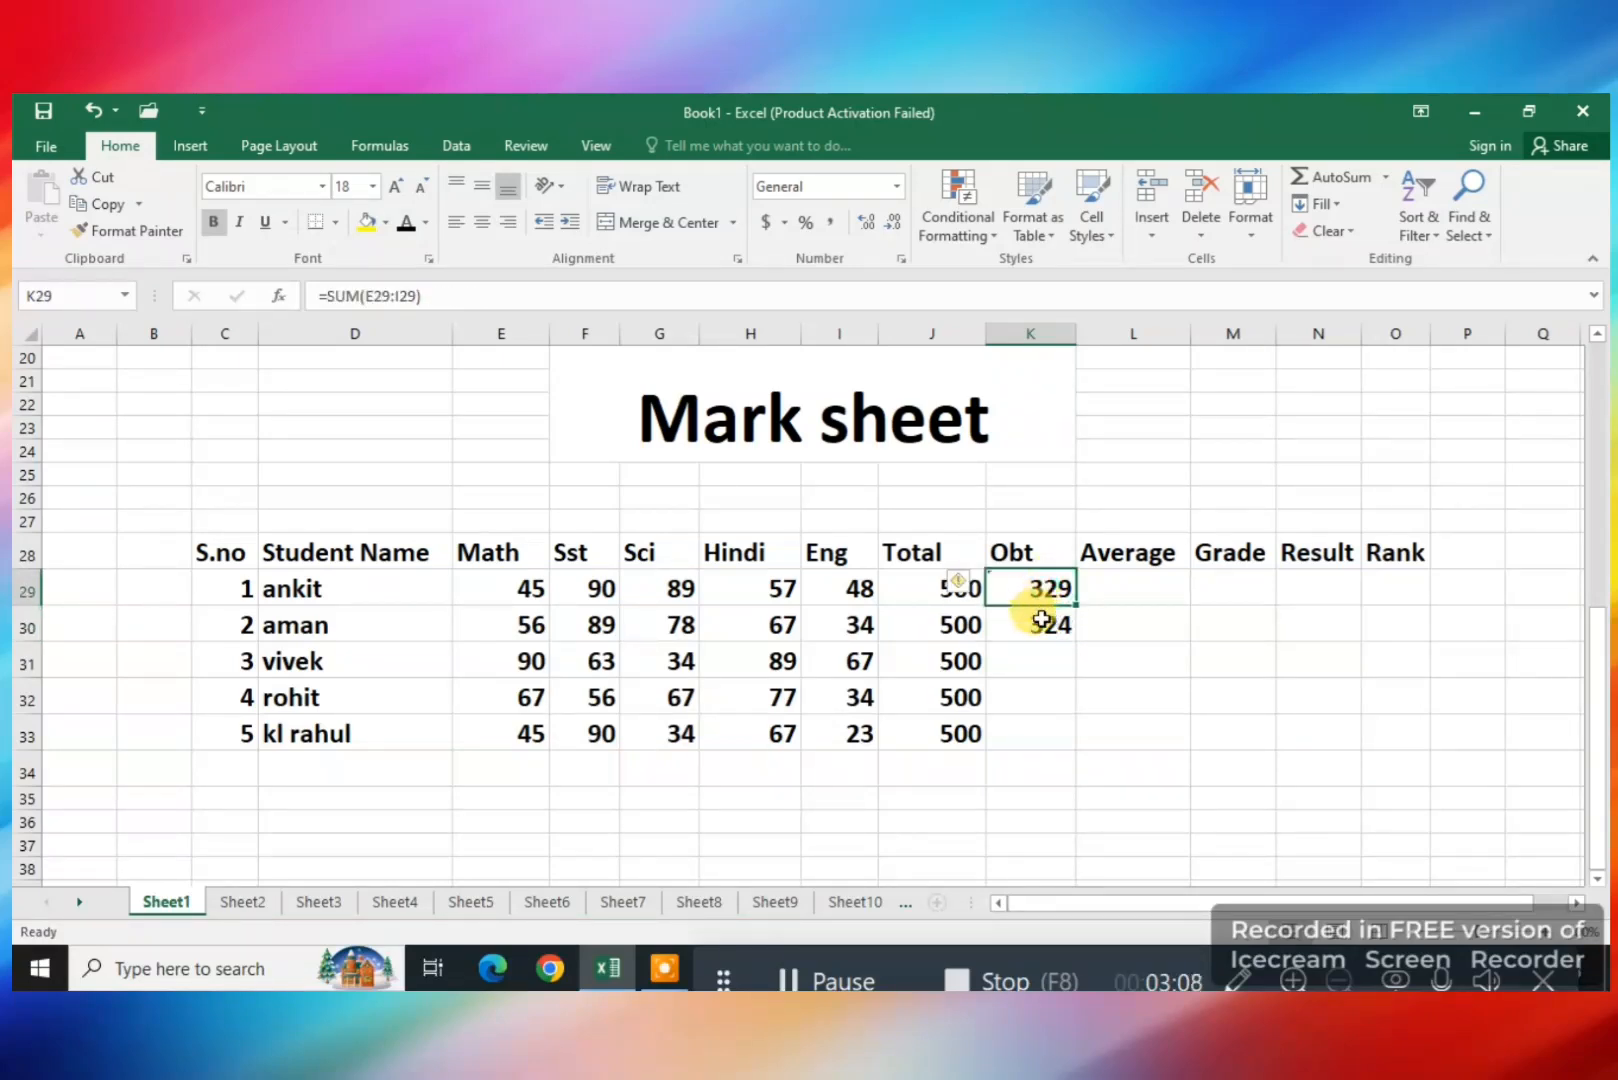
{"action": "left_click", "coordinate": [1040, 620]}
{"action": "left_click", "coordinate": [1054, 582]}
{"action": "left_click", "coordinate": [1047, 621]}
{"action": "left_click", "coordinate": [1047, 584]}
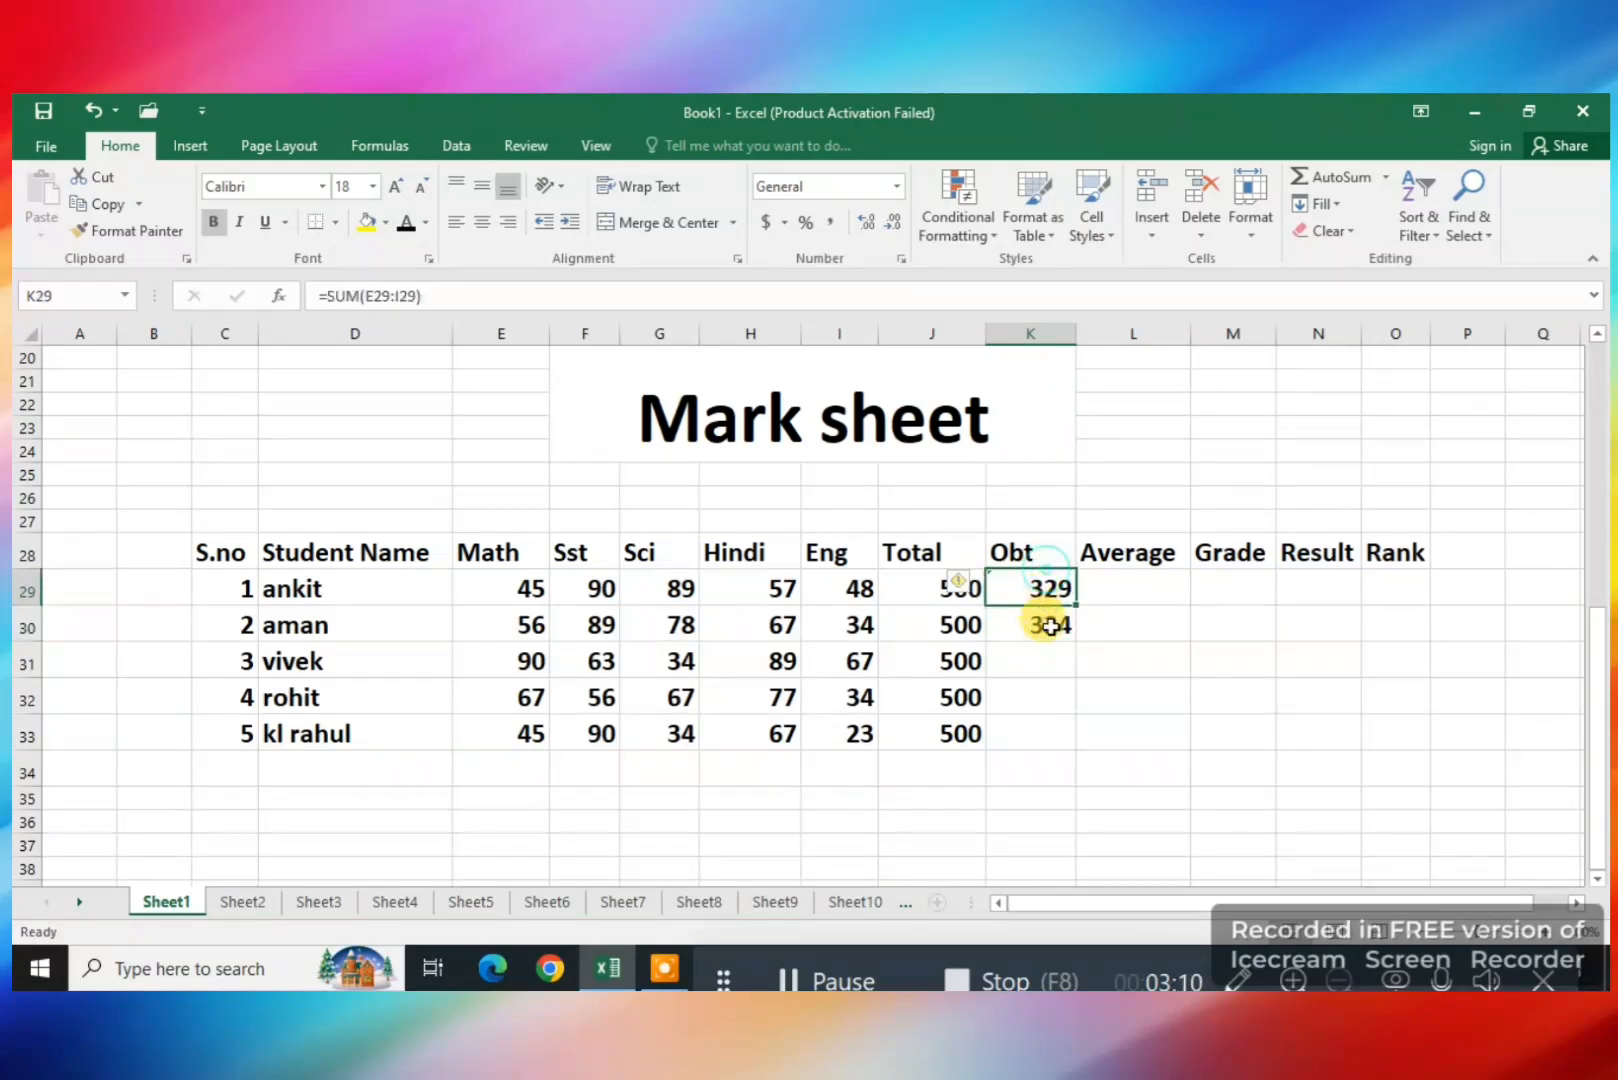
{"action": "left_click", "coordinate": [1044, 621]}
{"action": "left_click", "coordinate": [1053, 583]}
{"action": "left_click", "coordinate": [1040, 622]}
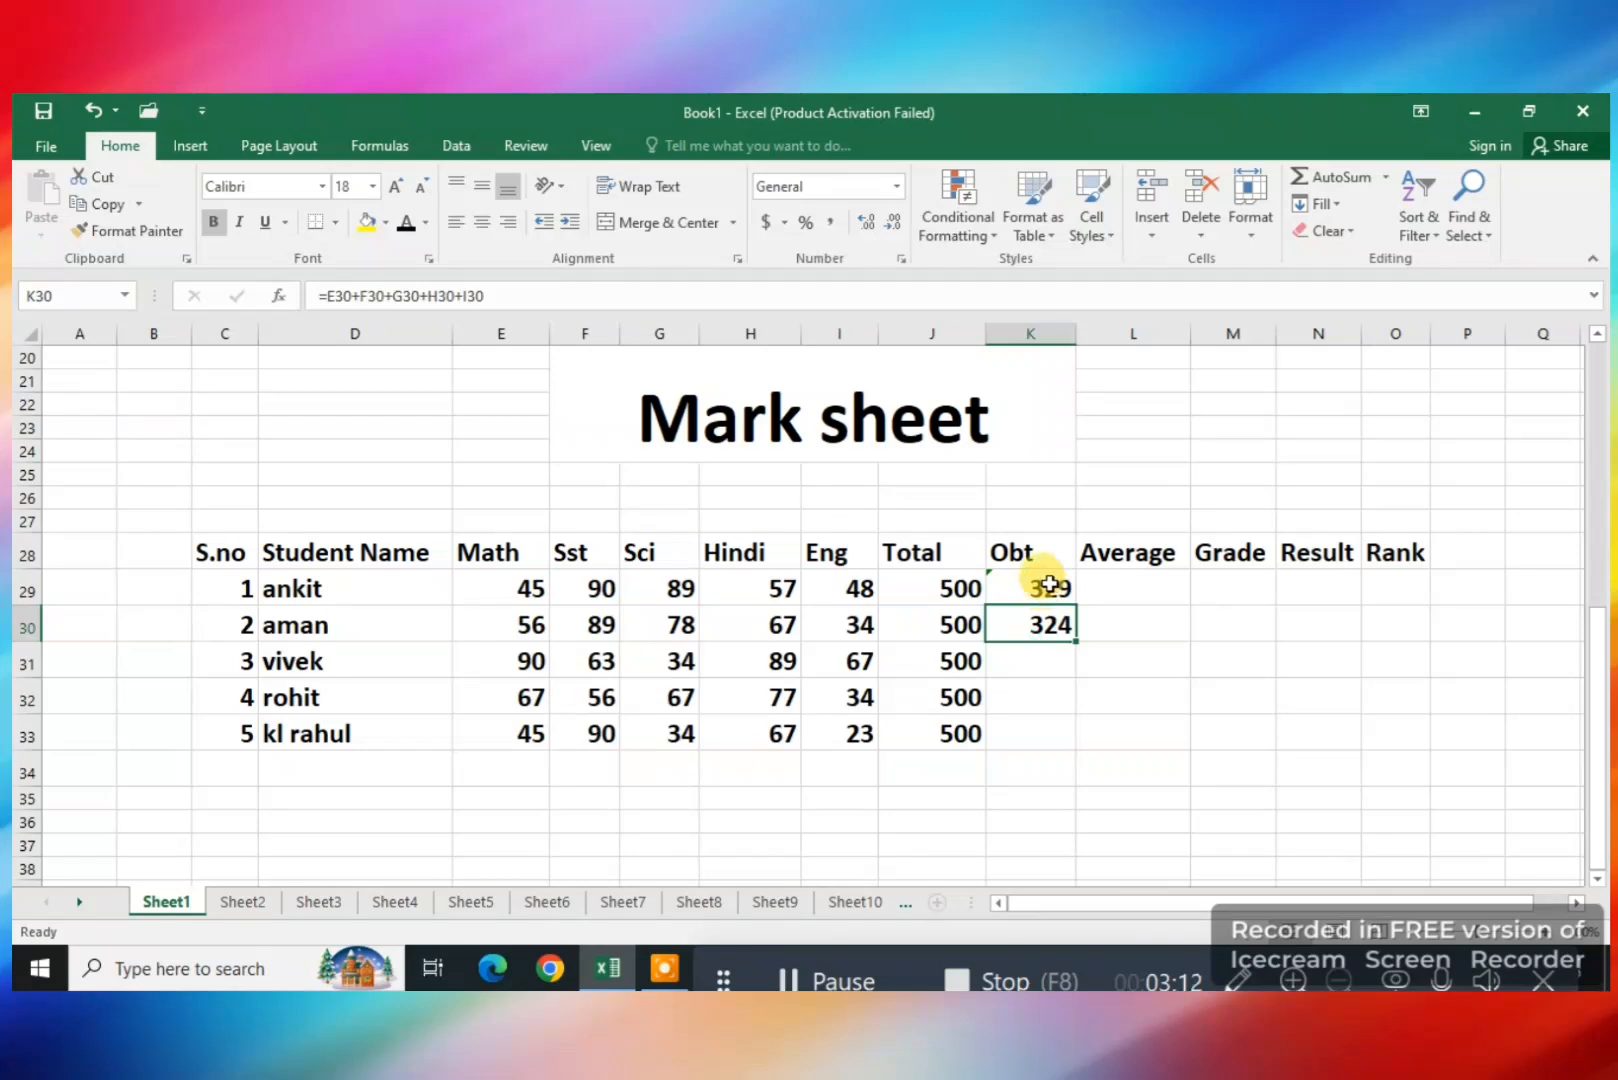
Clear the obtained marks of the first two students in K29:K30
{"action": "left_click", "coordinate": [1048, 581]}
{"action": "left_click_drag", "start_coordinate": [1048, 581], "coordinate": [1045, 620]}
{"action": "key", "text": "Delete"}
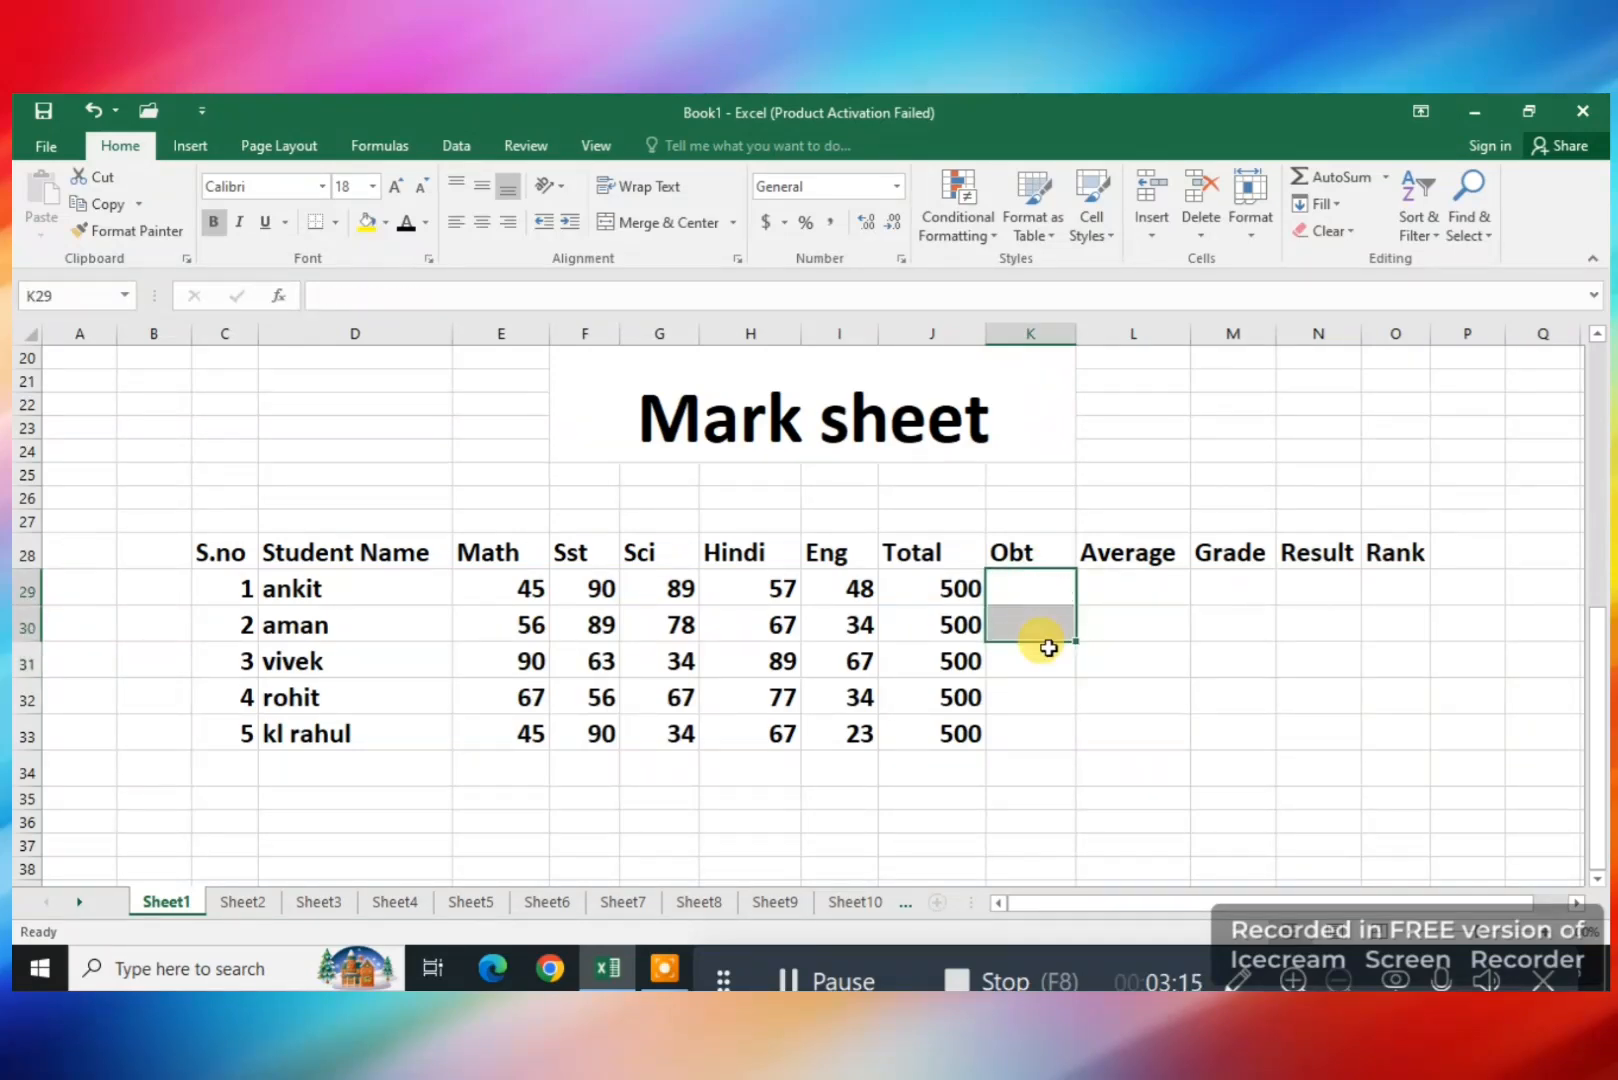
Calculate the first student's obtained marks in K29 with the SUM function over E29:I29, and check the range its formula covers
{"action": "left_click", "coordinate": [1033, 589]}
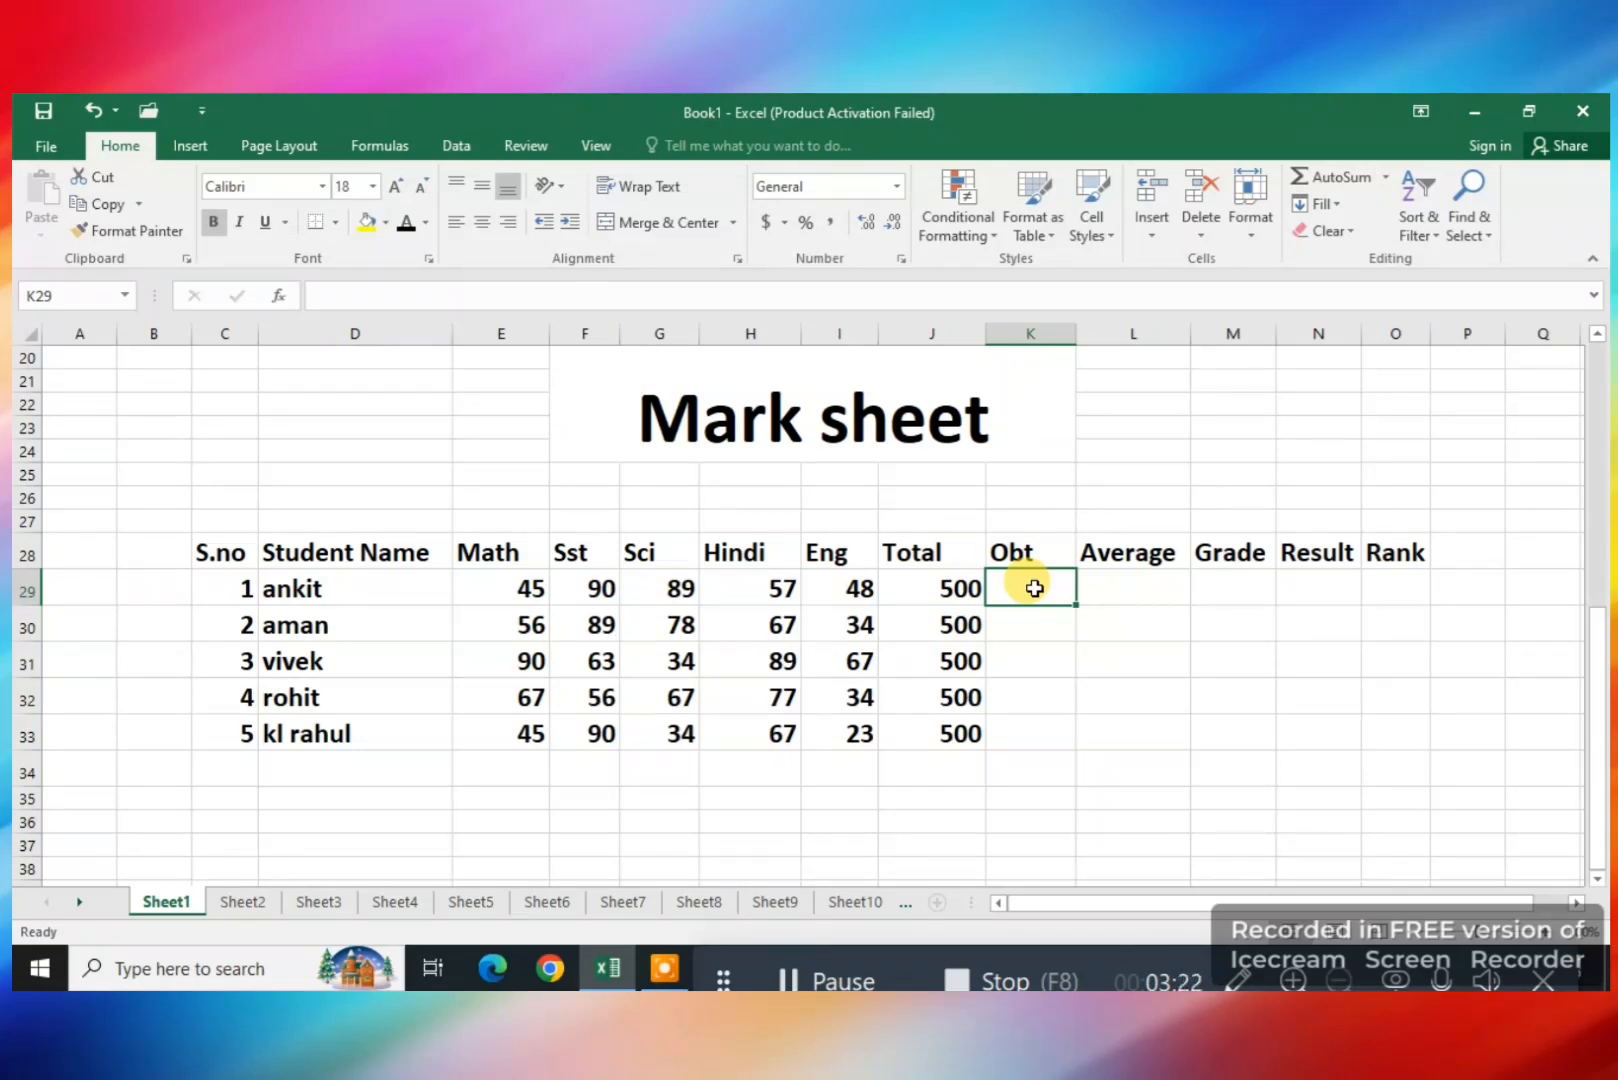
{"action": "type", "text": "=su"}
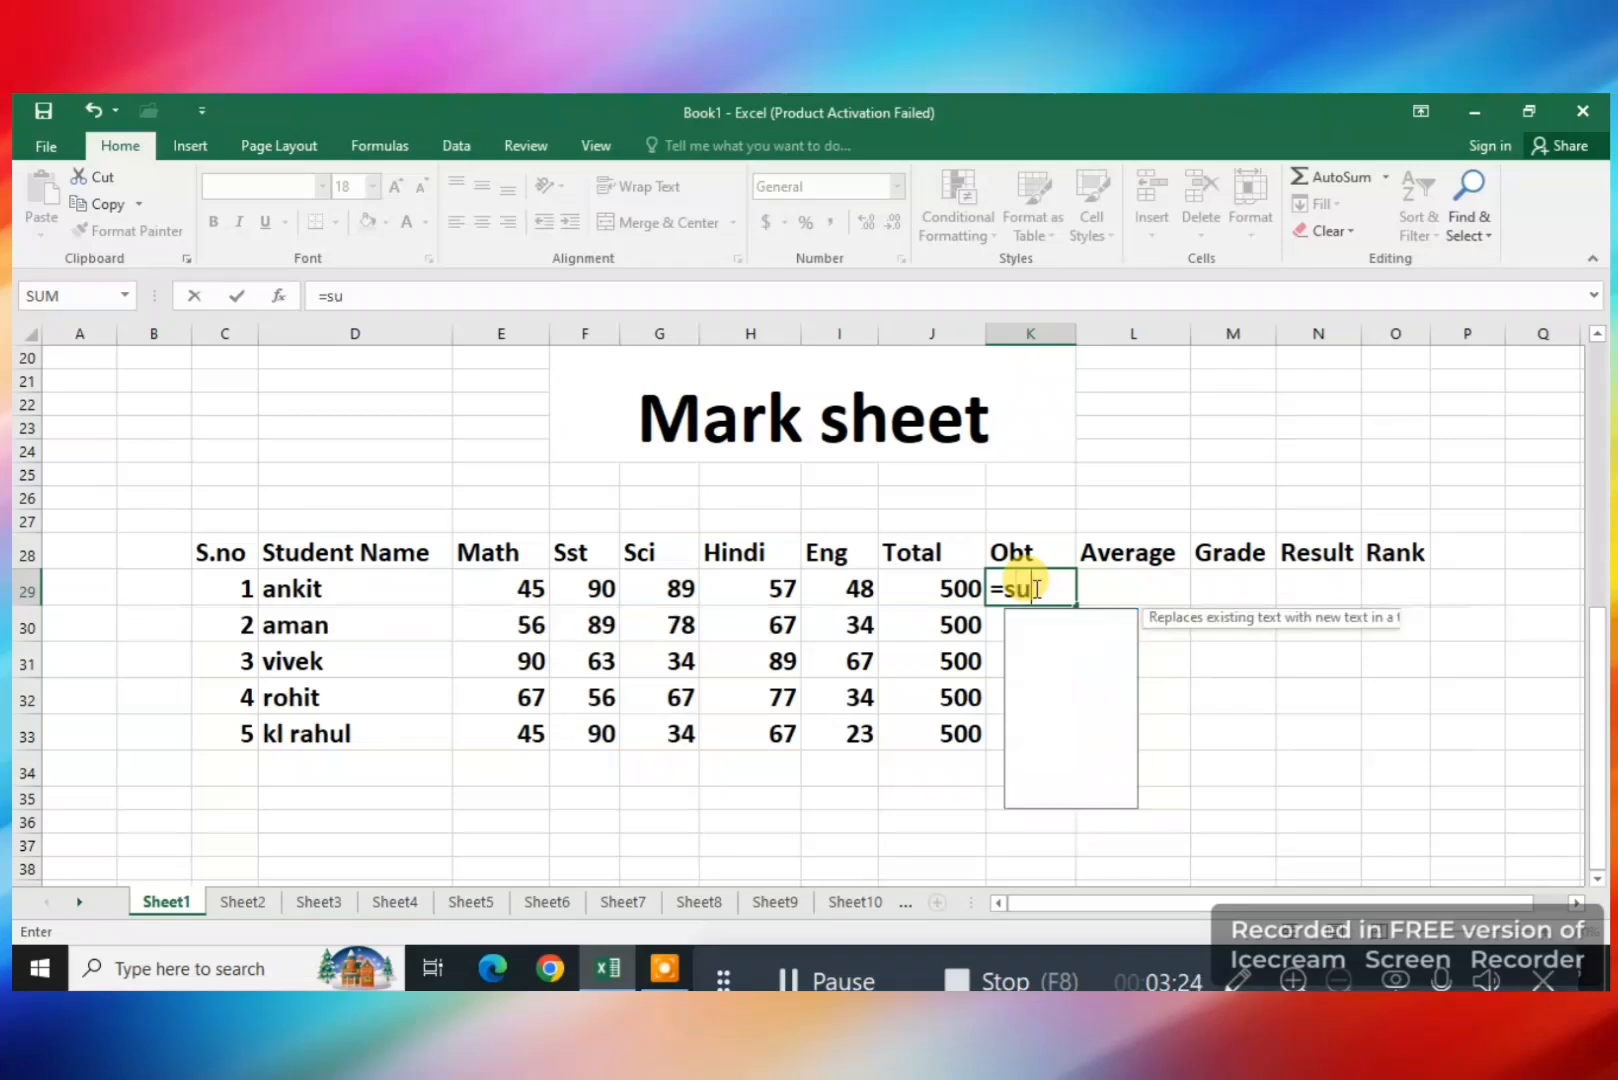
{"action": "type", "text": "m"}
{"action": "key", "text": "Tab"}
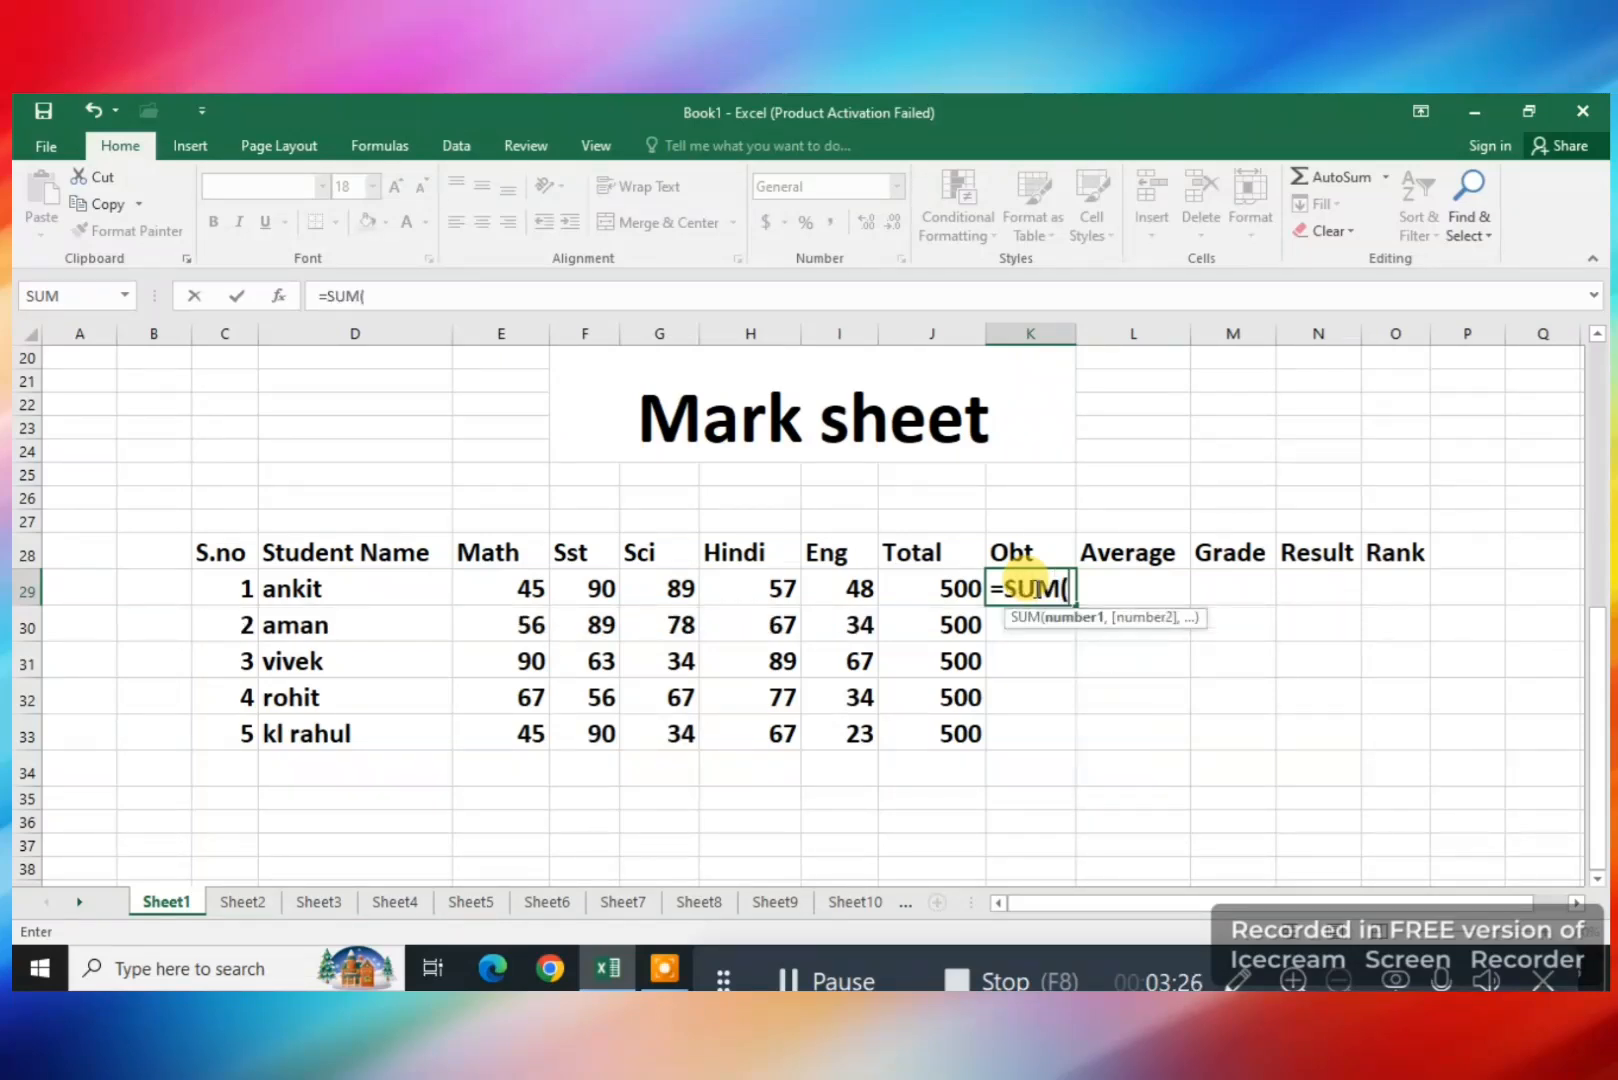
{"action": "left_click_drag", "start_coordinate": [527, 588], "coordinate": [847, 592]}
{"action": "key", "text": "Return"}
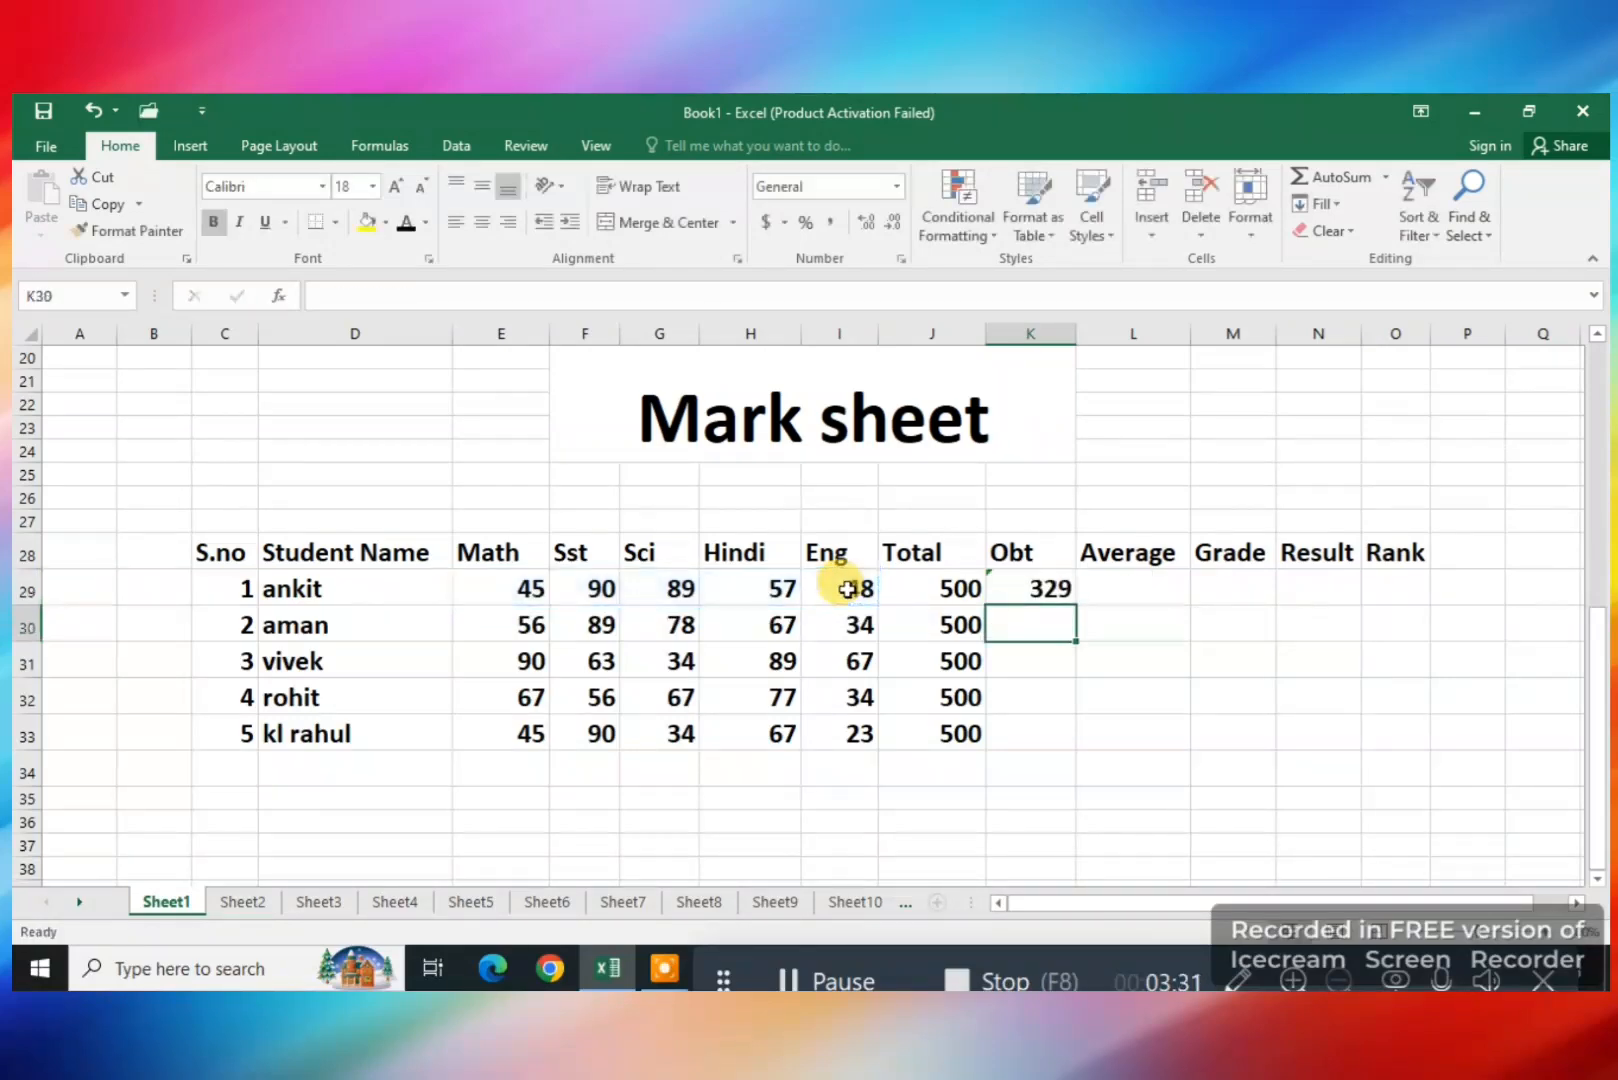
{"action": "left_click", "coordinate": [1040, 583]}
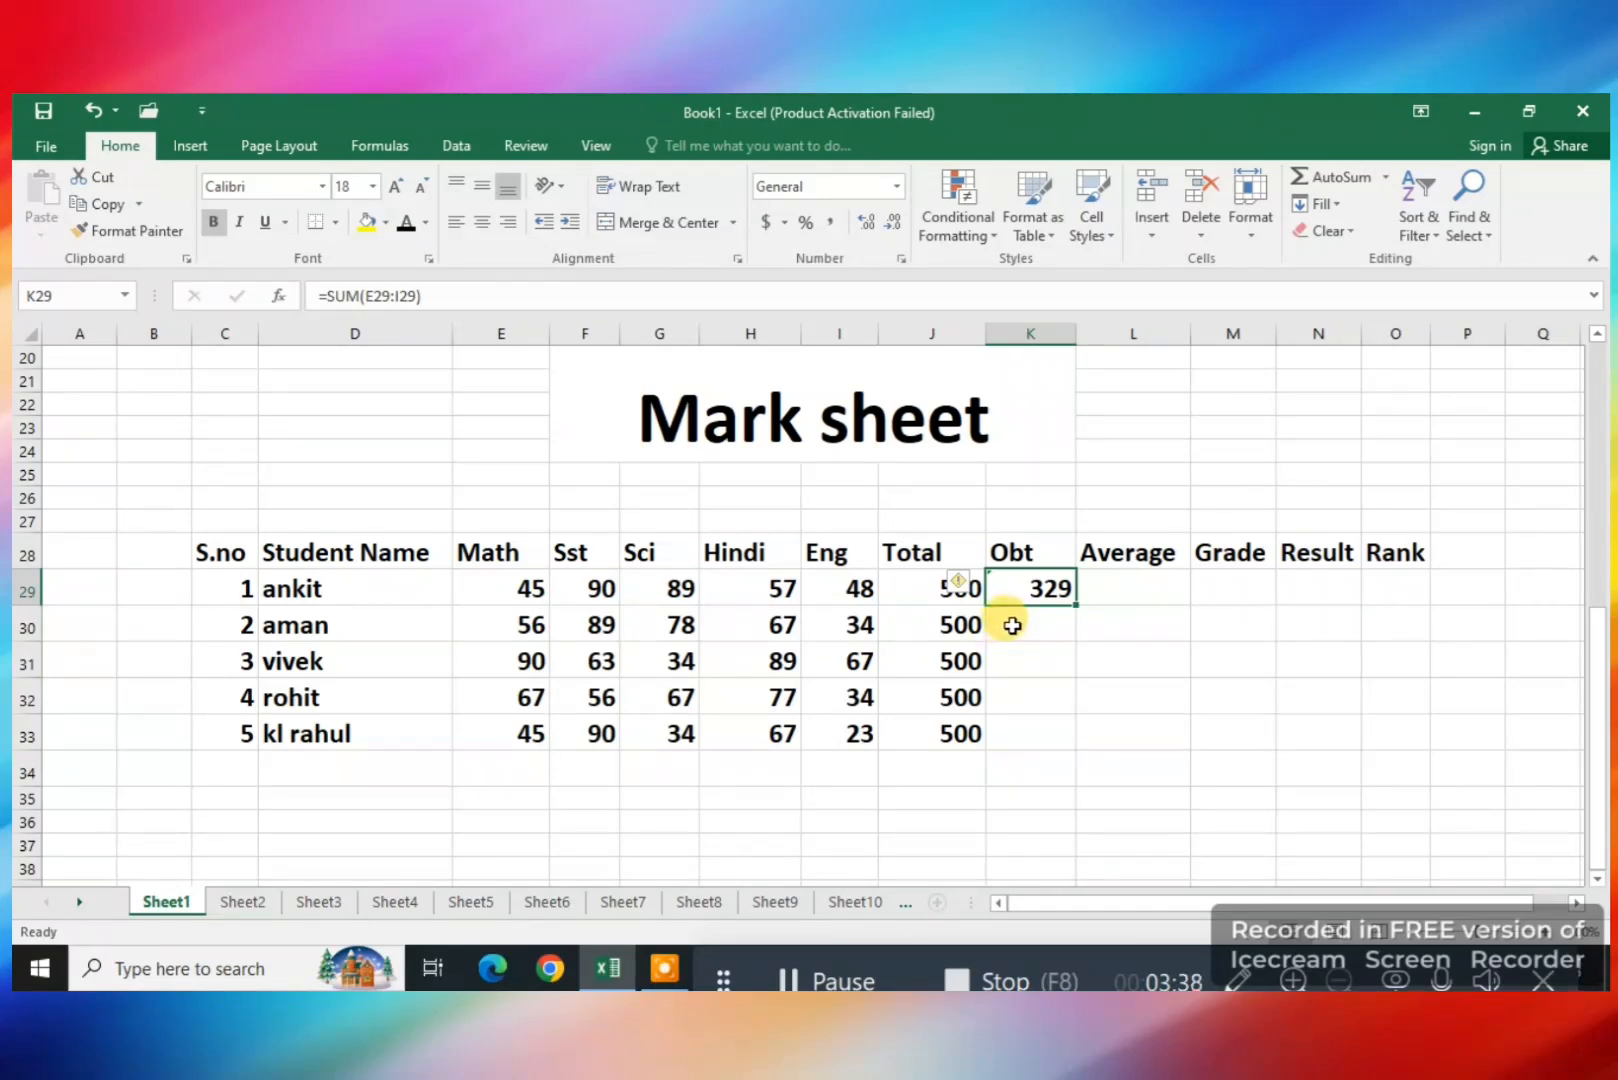
{"action": "double_click", "coordinate": [1040, 585]}
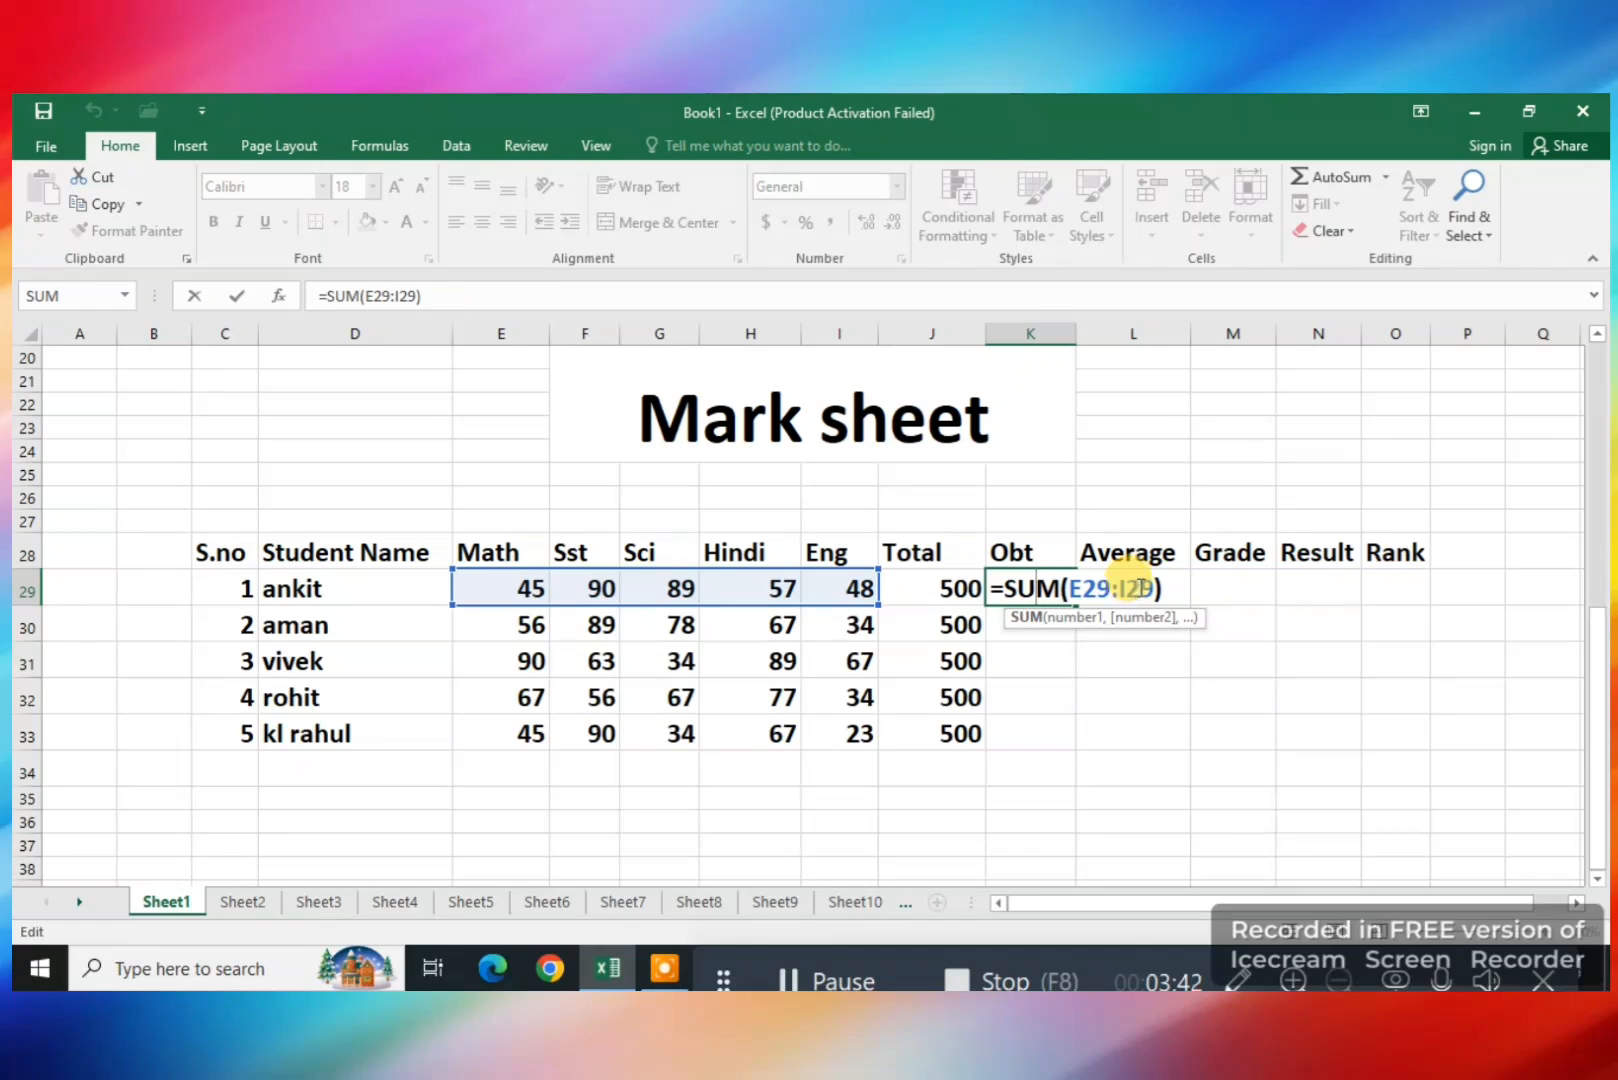
{"action": "key", "text": "Return"}
{"action": "left_click", "coordinate": [1055, 590]}
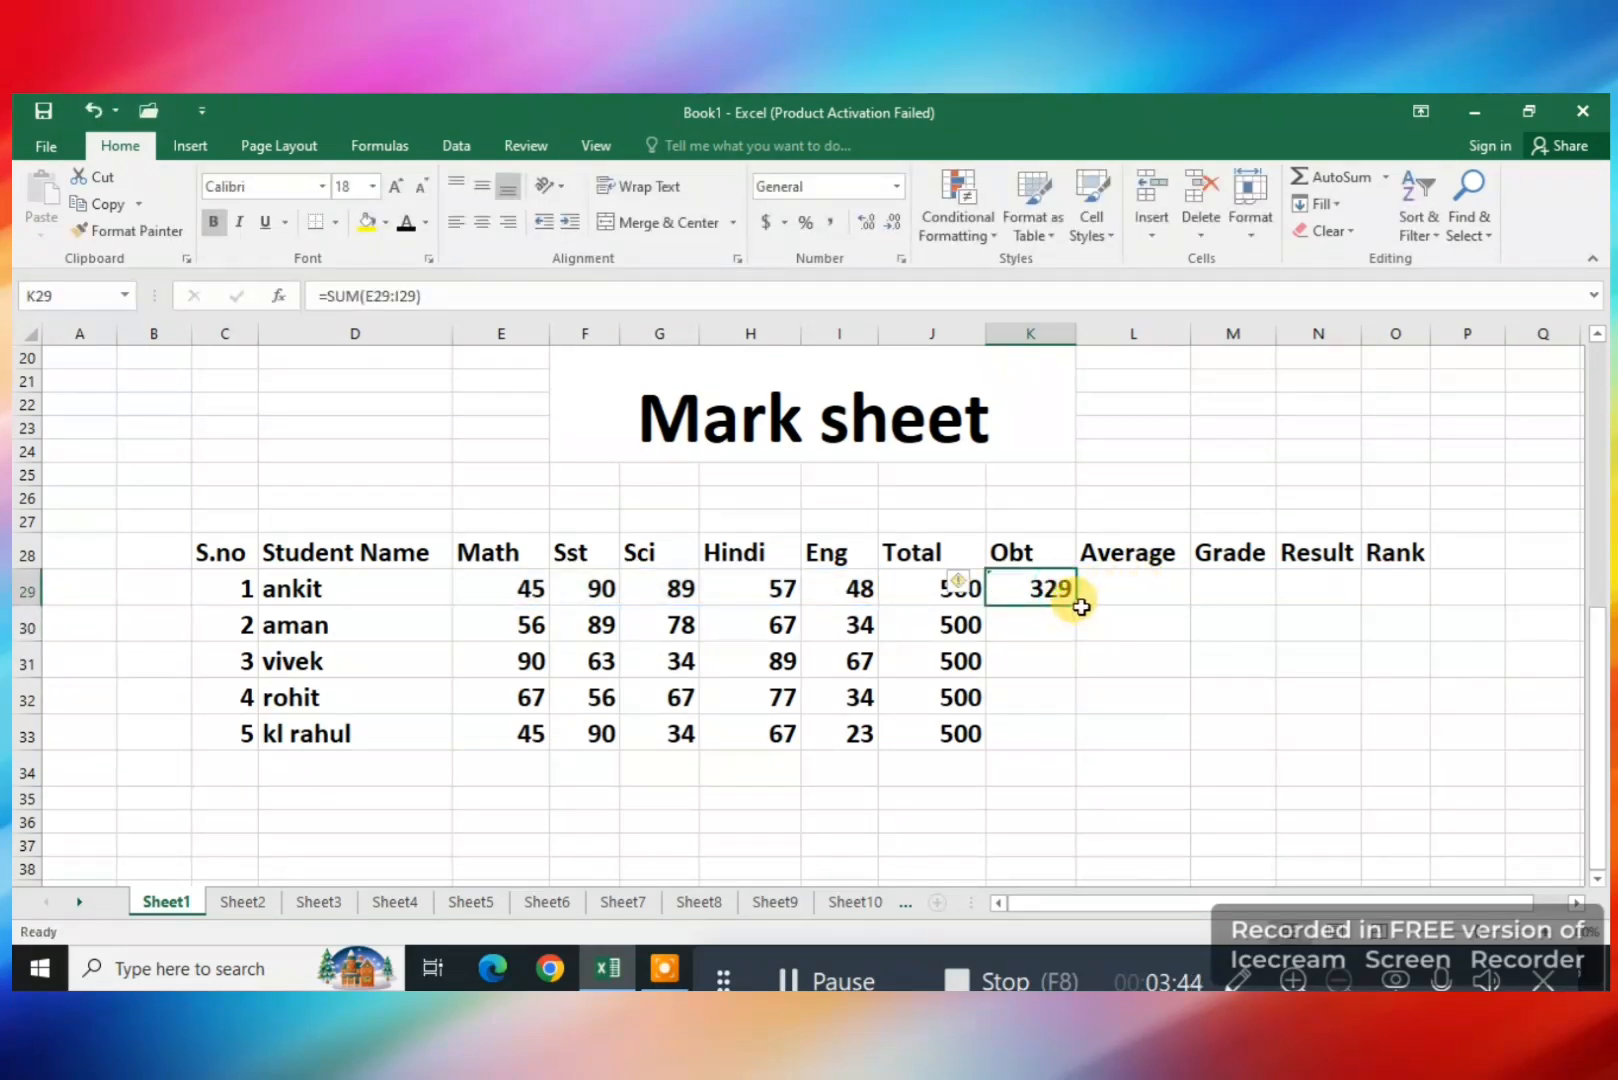
Calculate the second student's obtained marks in K30 with the SUM function over E30:I30
{"action": "left_click", "coordinate": [1030, 618]}
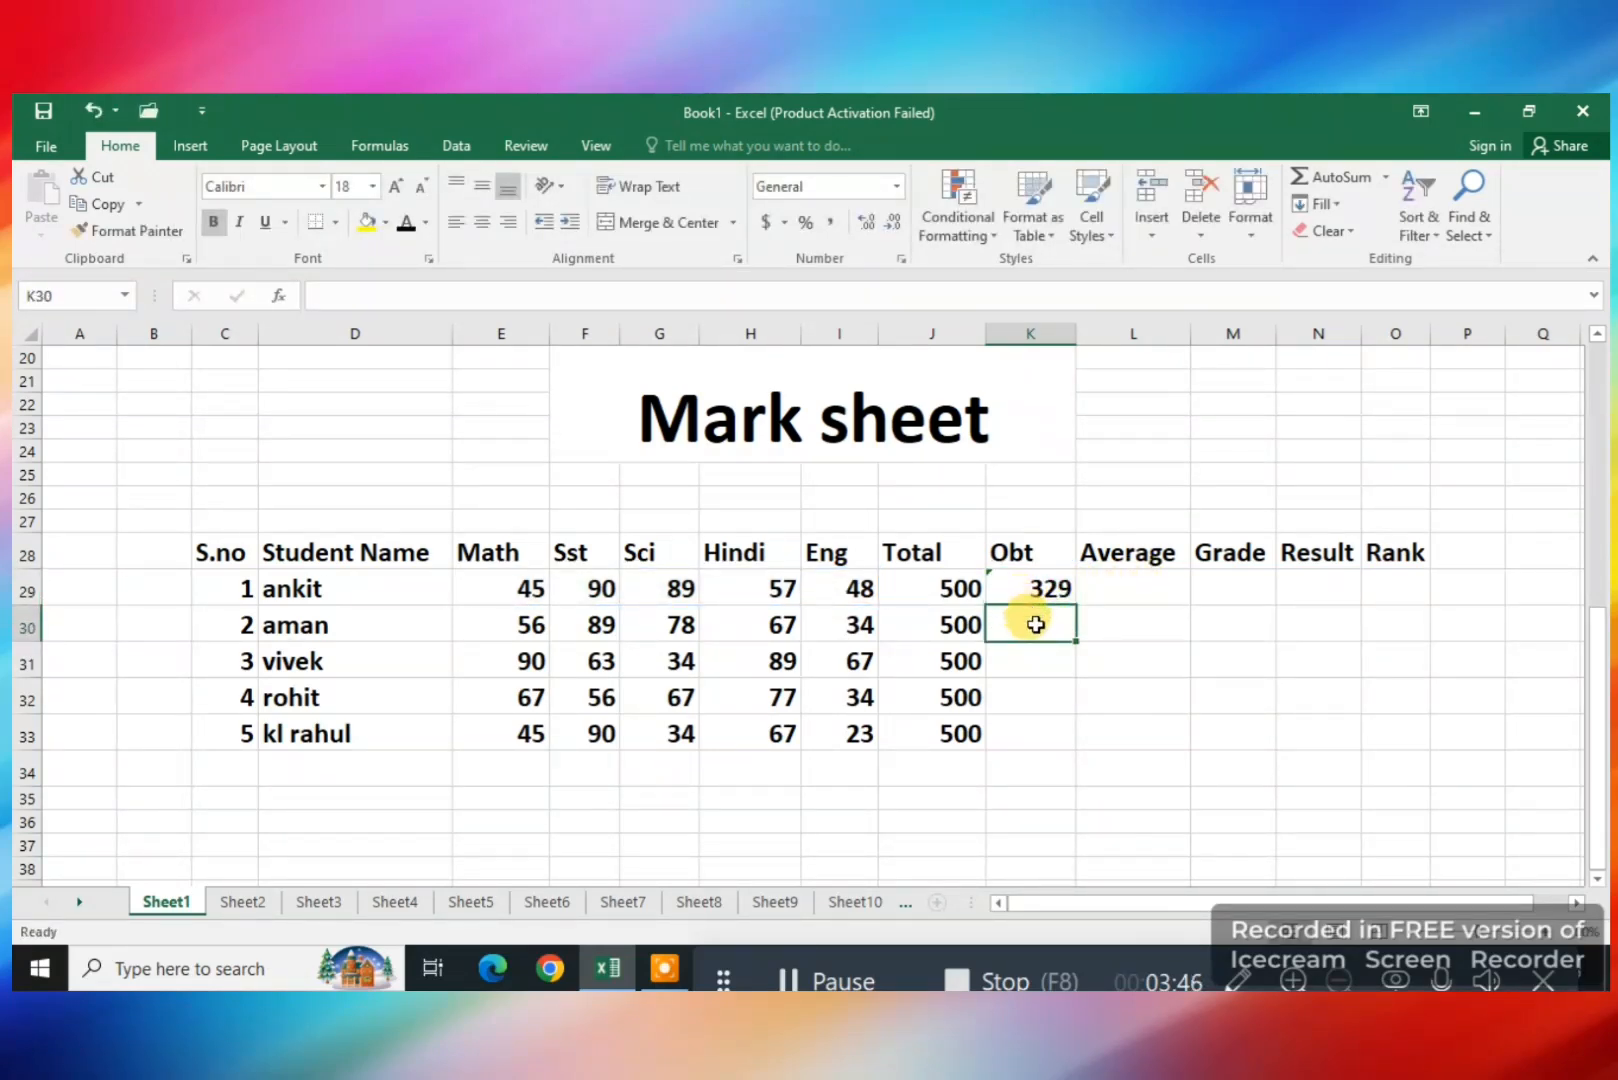
{"action": "type", "text": "=sum"}
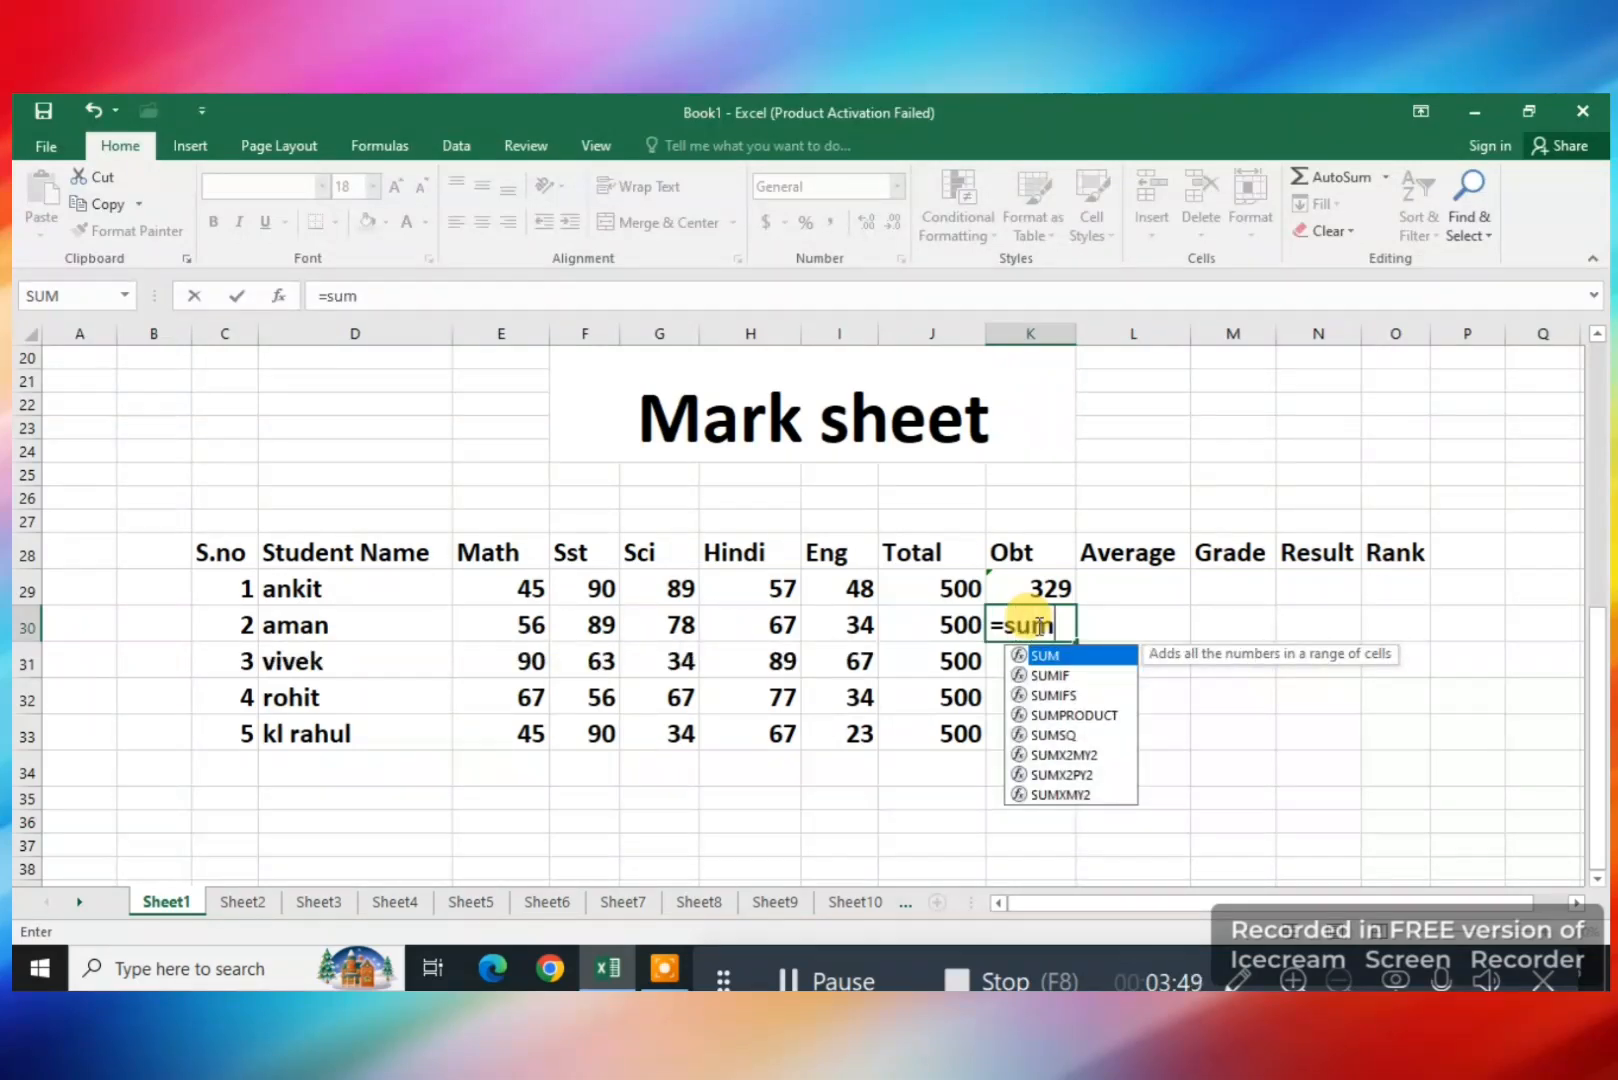
{"action": "key", "text": "Tab"}
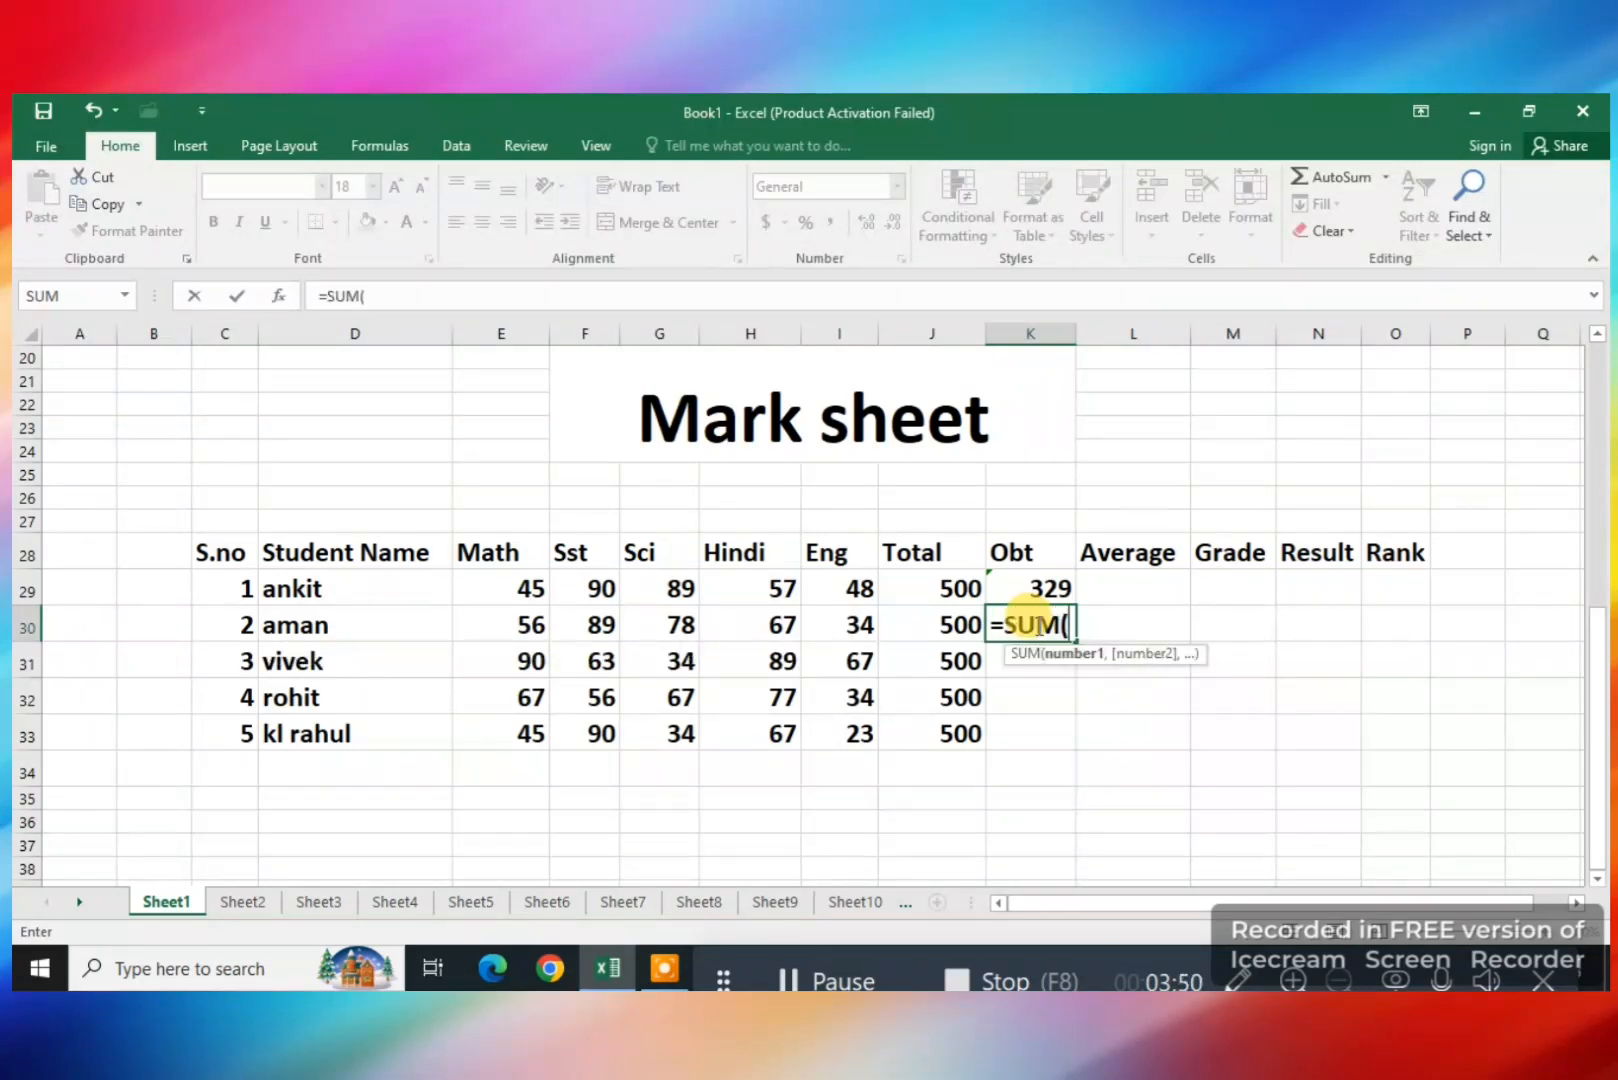
{"action": "left_click_drag", "start_coordinate": [490, 620], "coordinate": [776, 617]}
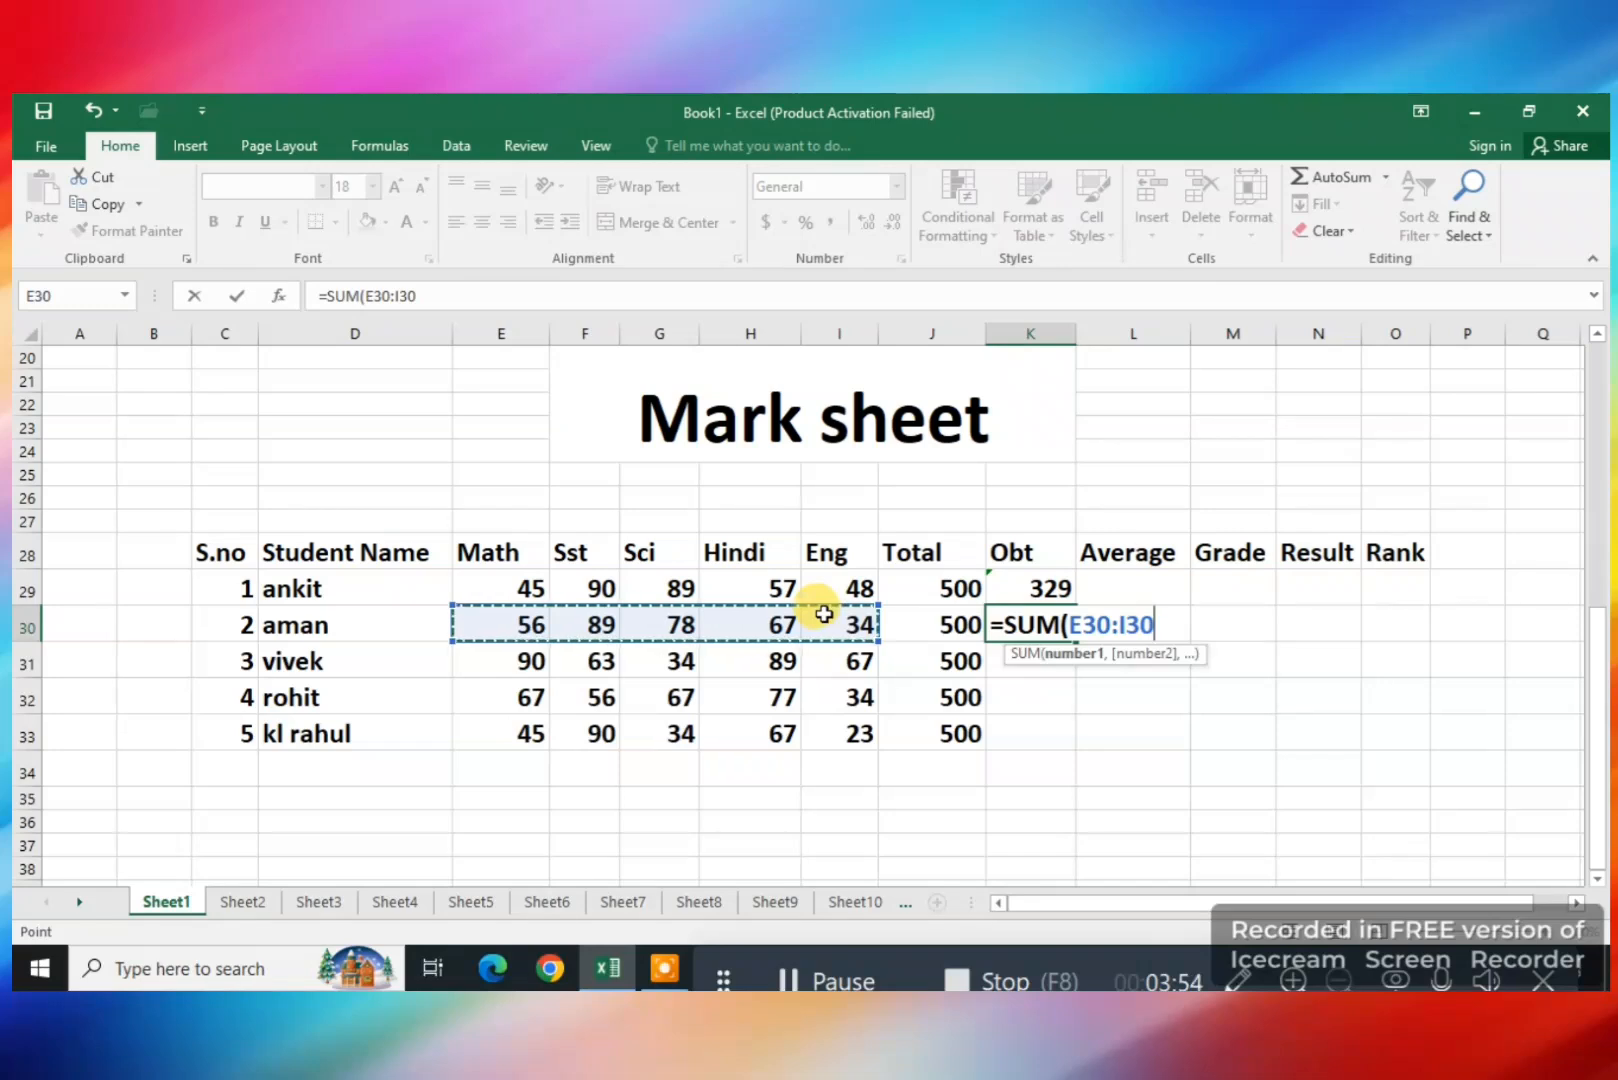
{"action": "key", "text": "Return"}
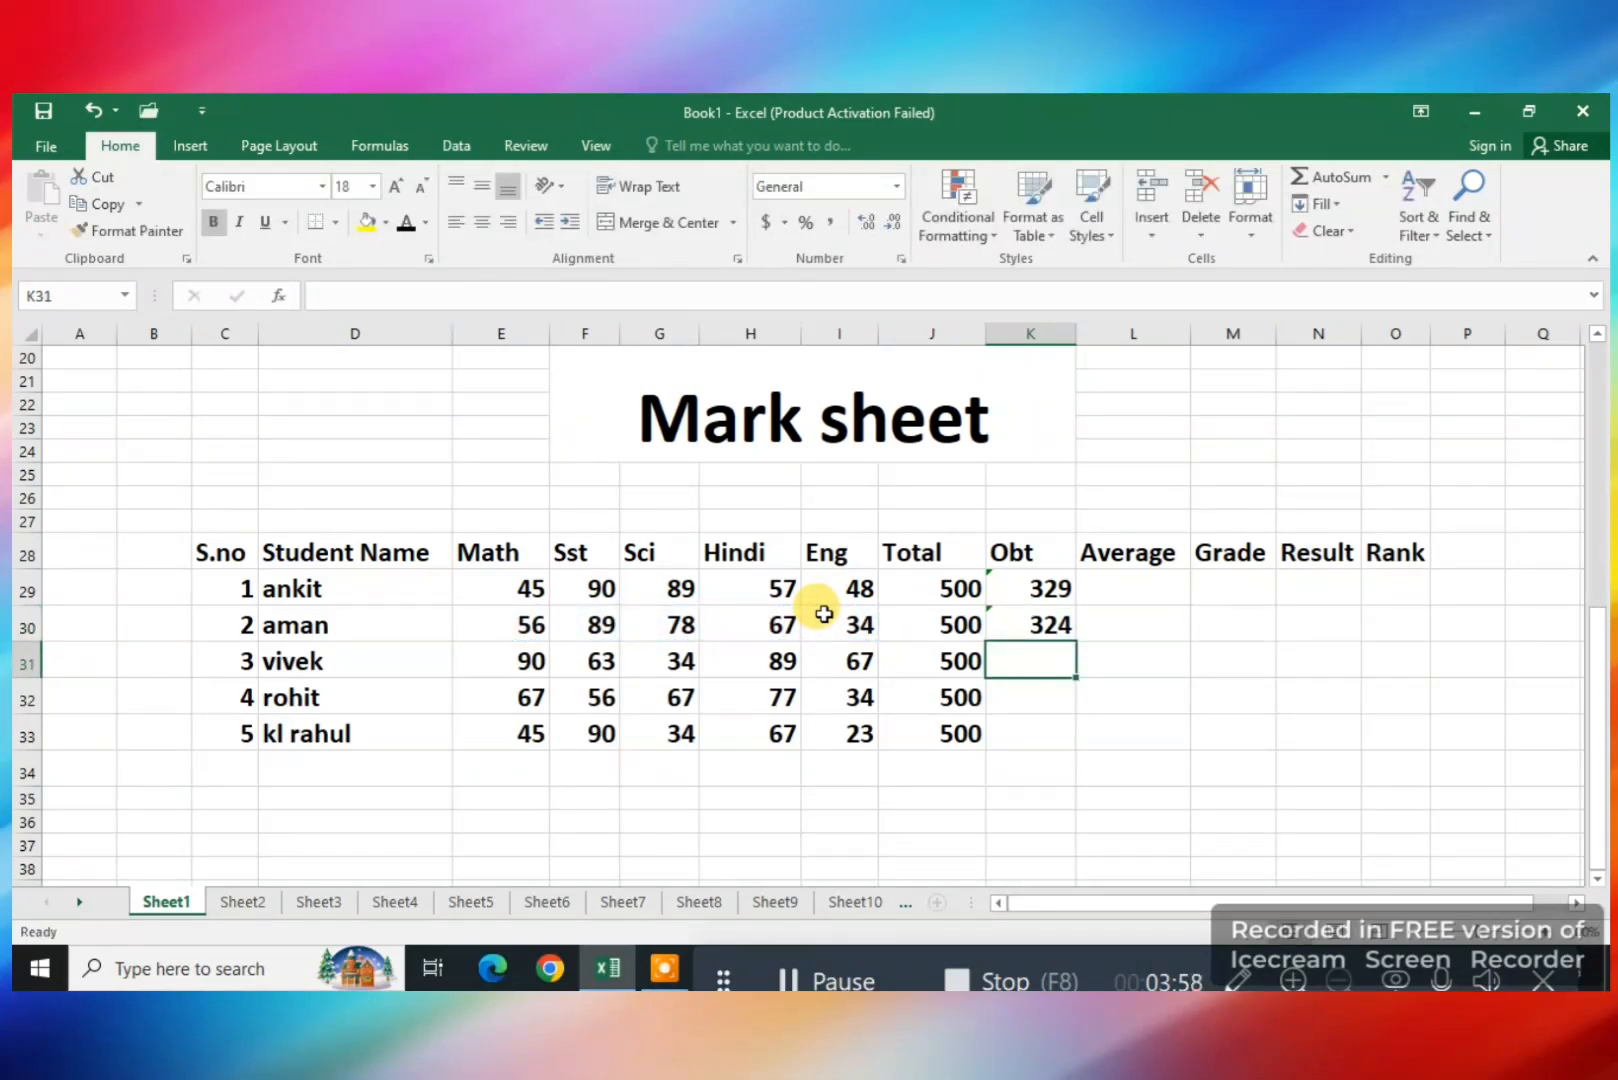
{"action": "key", "text": "alt+equal"}
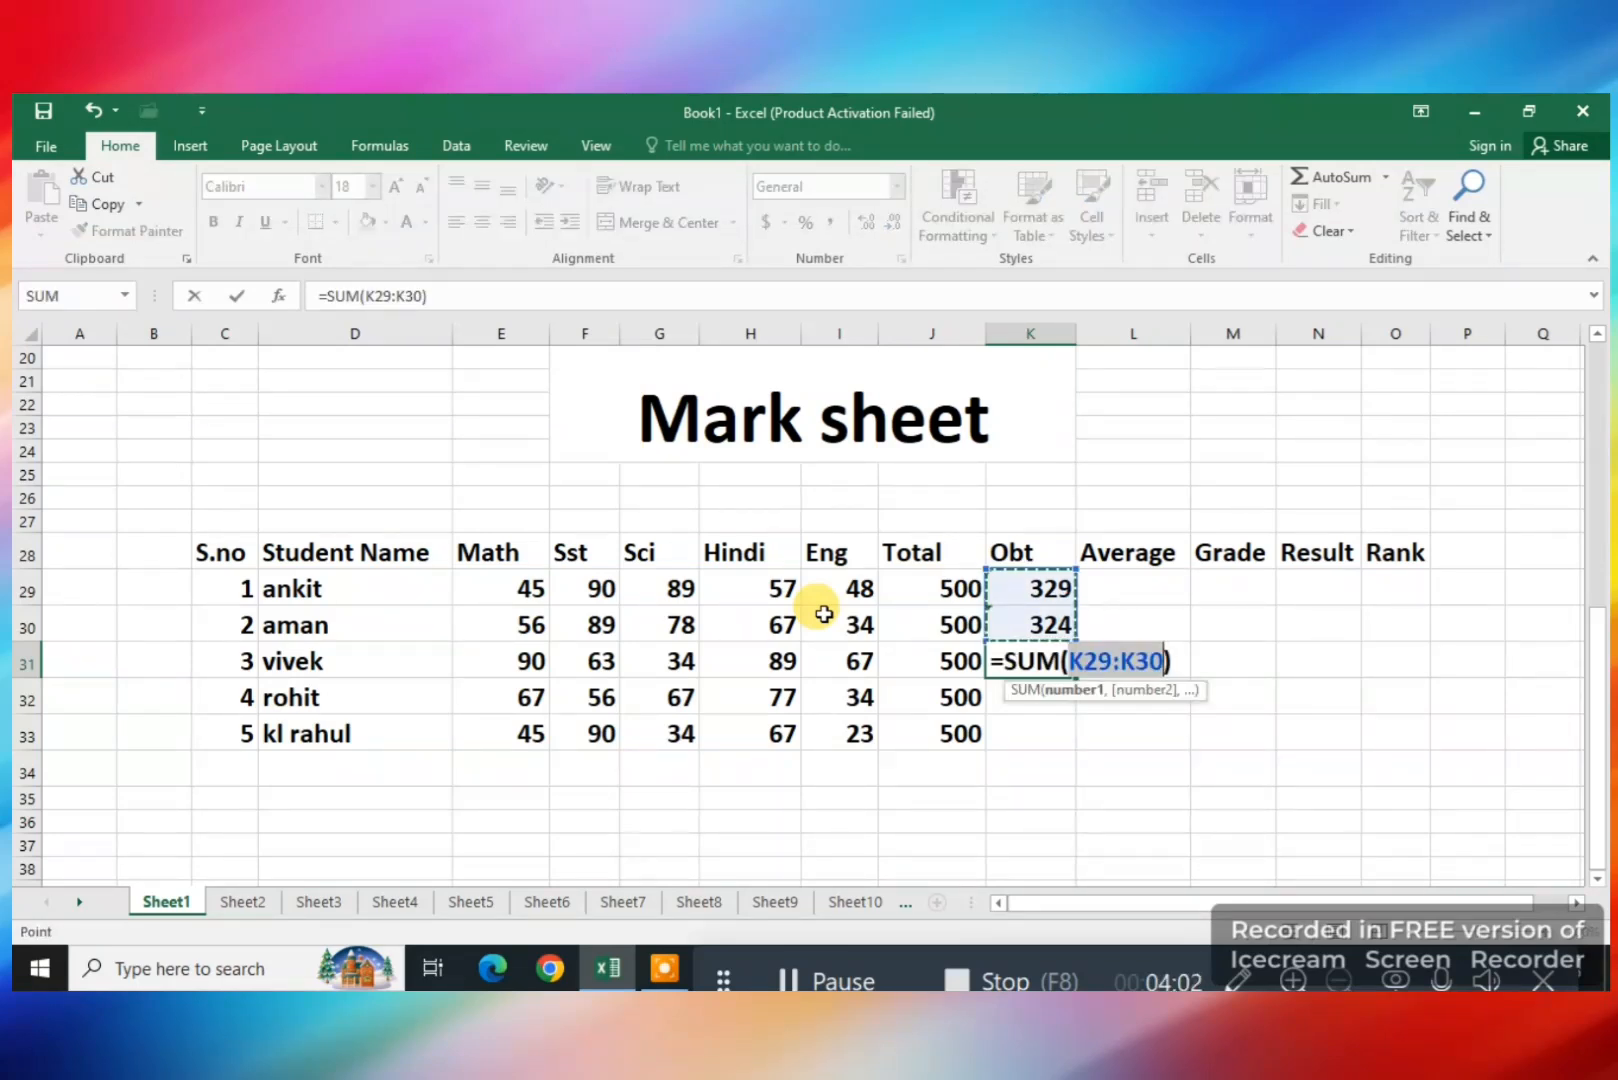
{"action": "left_click", "coordinate": [1170, 662]}
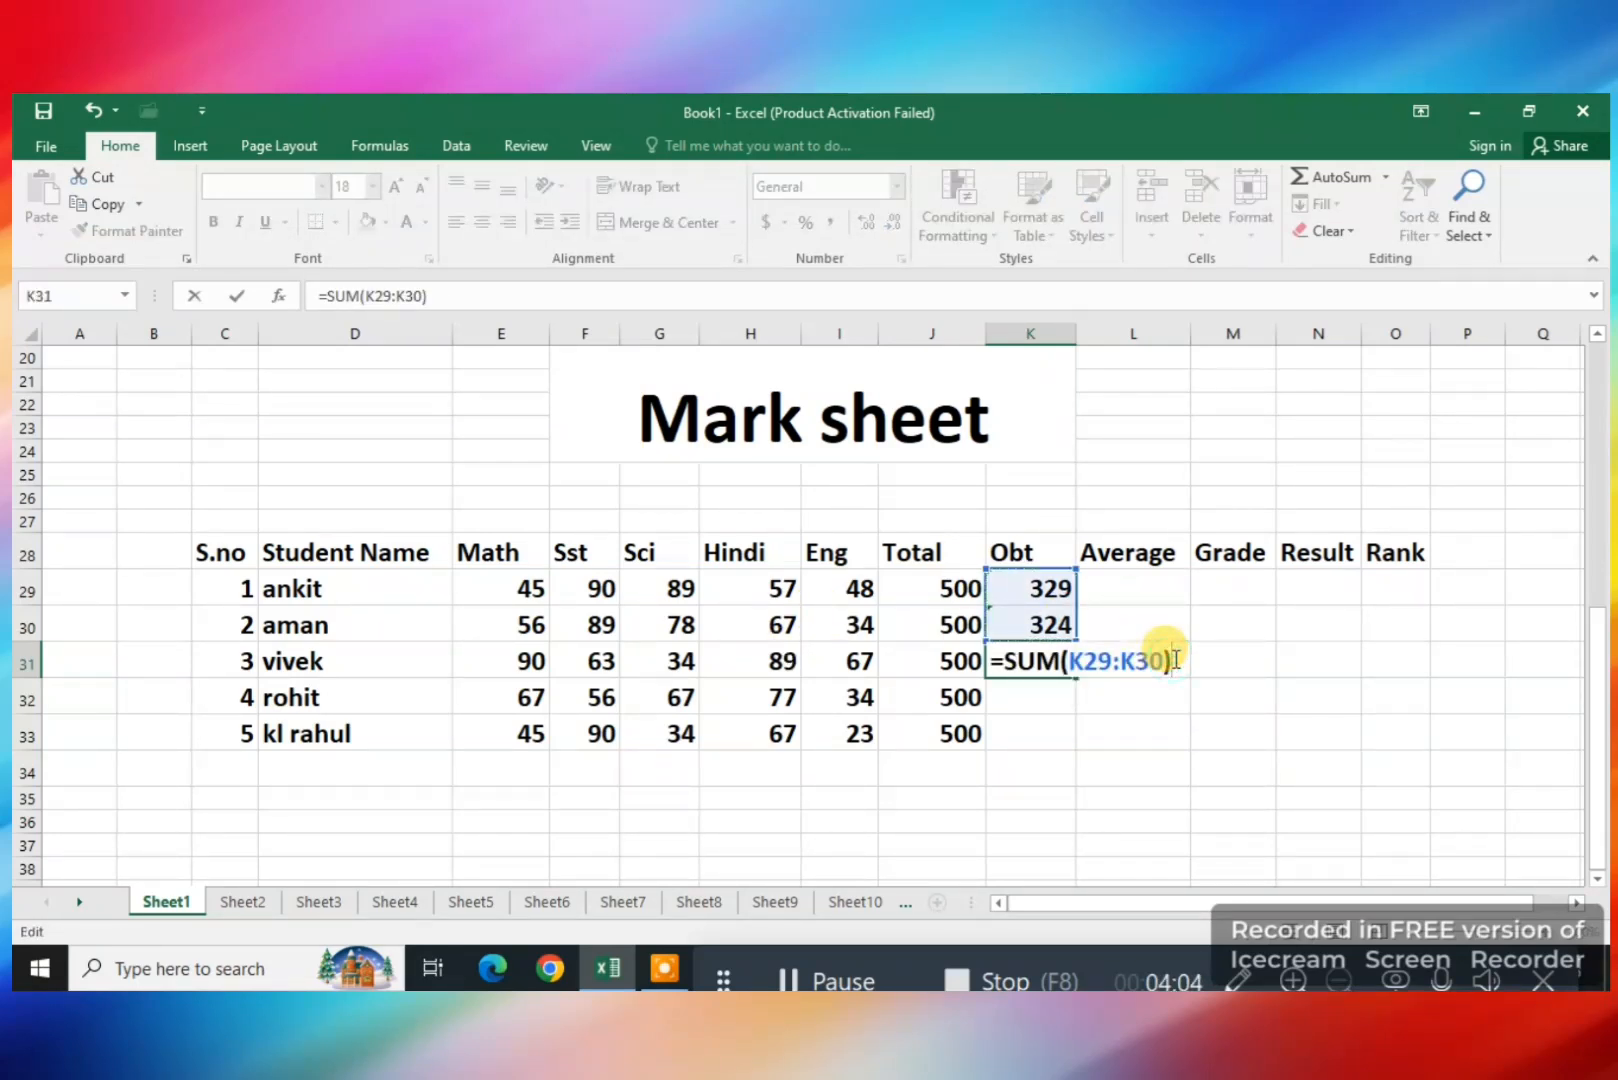
{"action": "key", "text": "BackSpace"}
{"action": "key", "text": "BackSpace"}
{"action": "key", "text": "BackSpace"}
{"action": "key", "text": "BackSpace"}
{"action": "key", "text": "BackSpace"}
{"action": "key", "text": "BackSpace"}
{"action": "key", "text": "BackSpace"}
{"action": "key", "text": "BackSpace"}
{"action": "key", "text": "BackSpace"}
{"action": "key", "text": "BackSpace"}
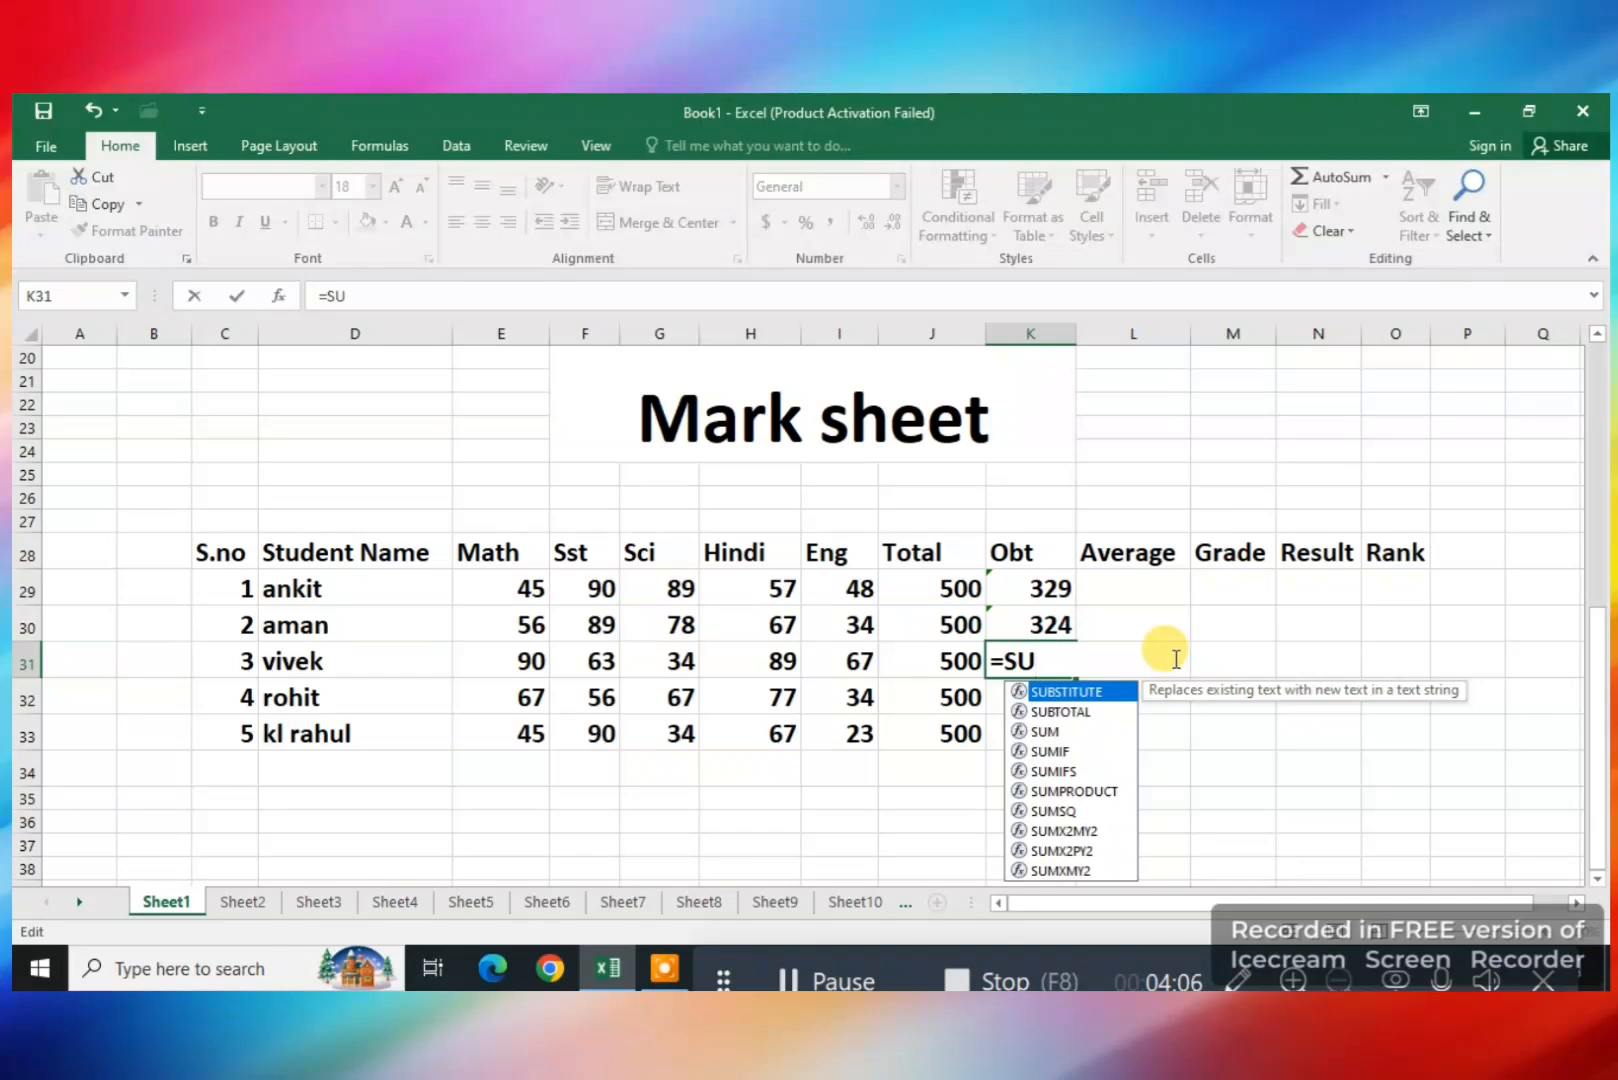
{"action": "type", "text": "m"}
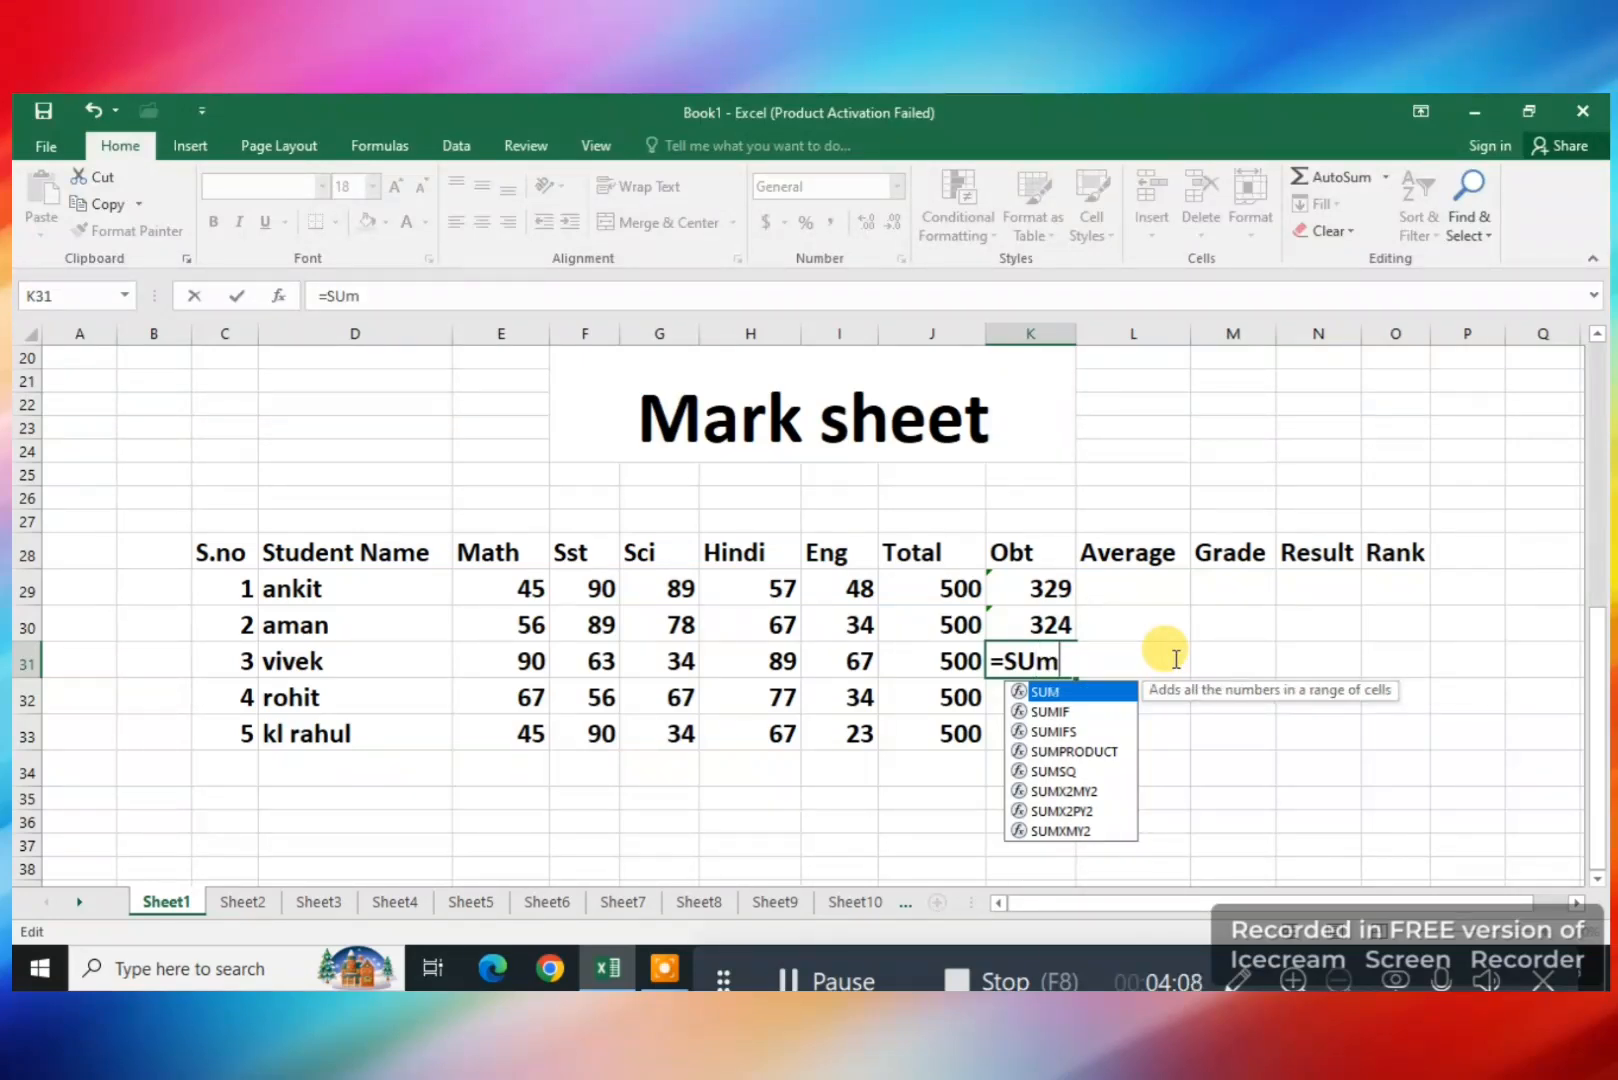
{"action": "key", "text": "BackSpace"}
{"action": "key", "text": "BackSpace"}
{"action": "key", "text": "BackSpace"}
{"action": "key", "text": "BackSpace"}
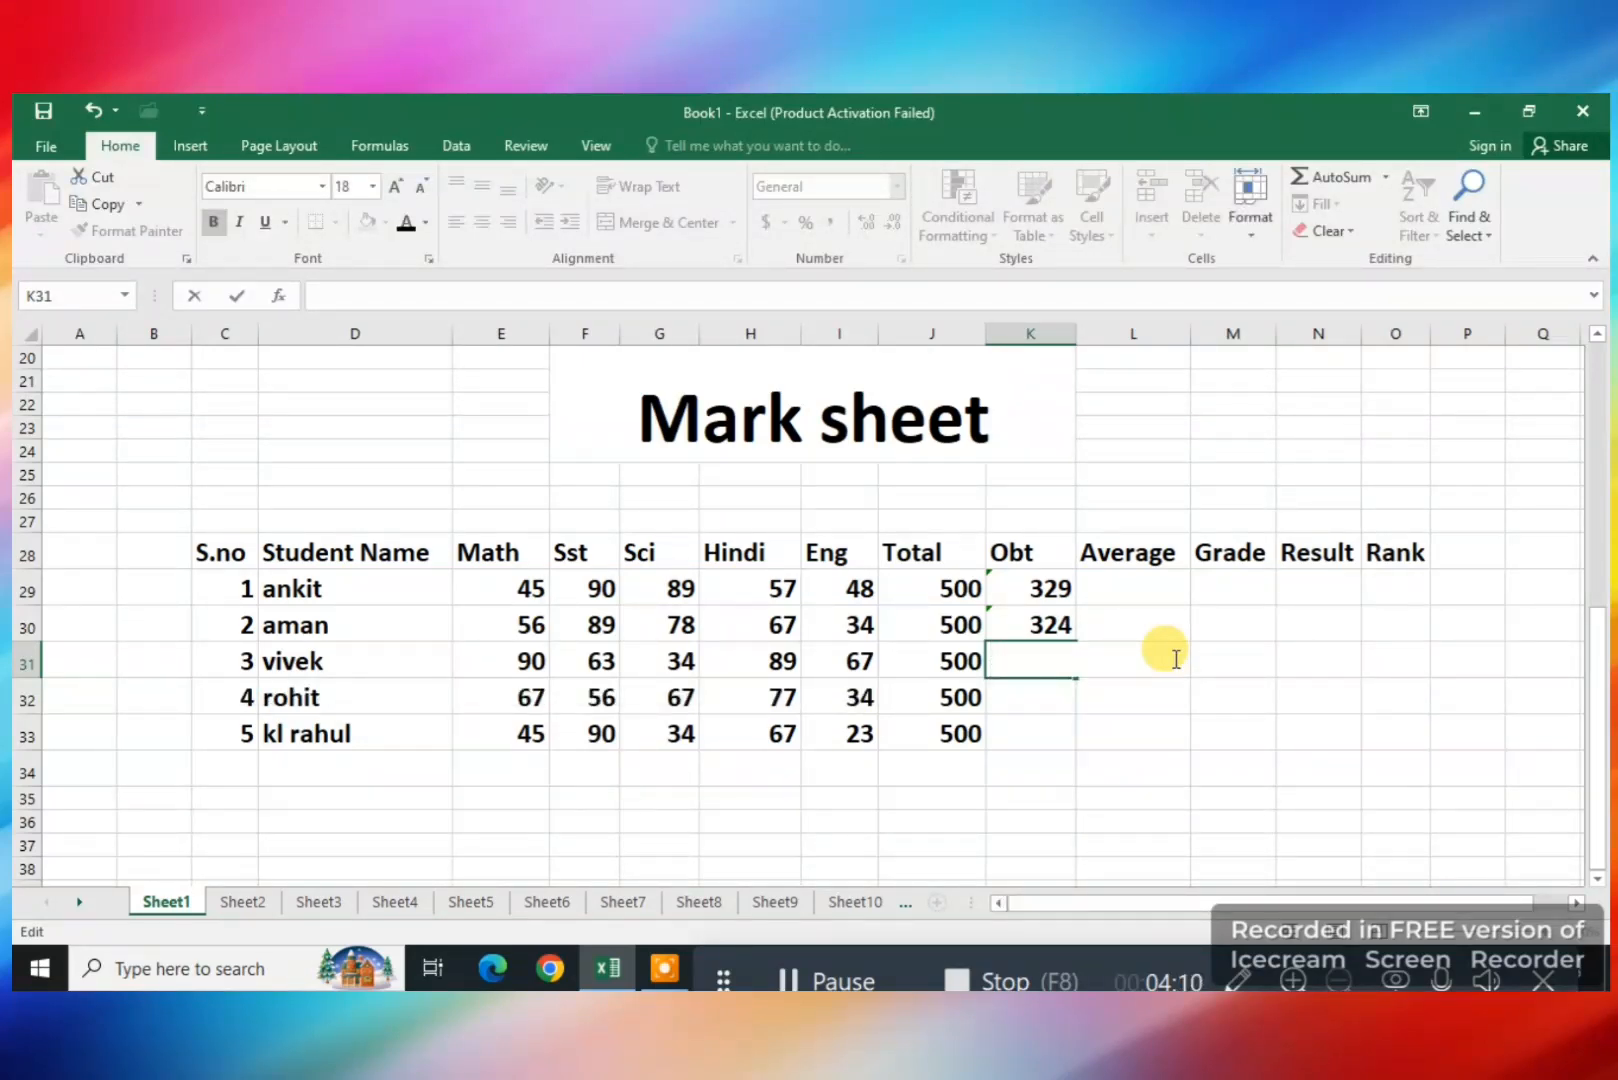
Fill the SUM formula from K29 down to K33 to get the obtained marks of all five students
{"action": "left_click", "coordinate": [1052, 588]}
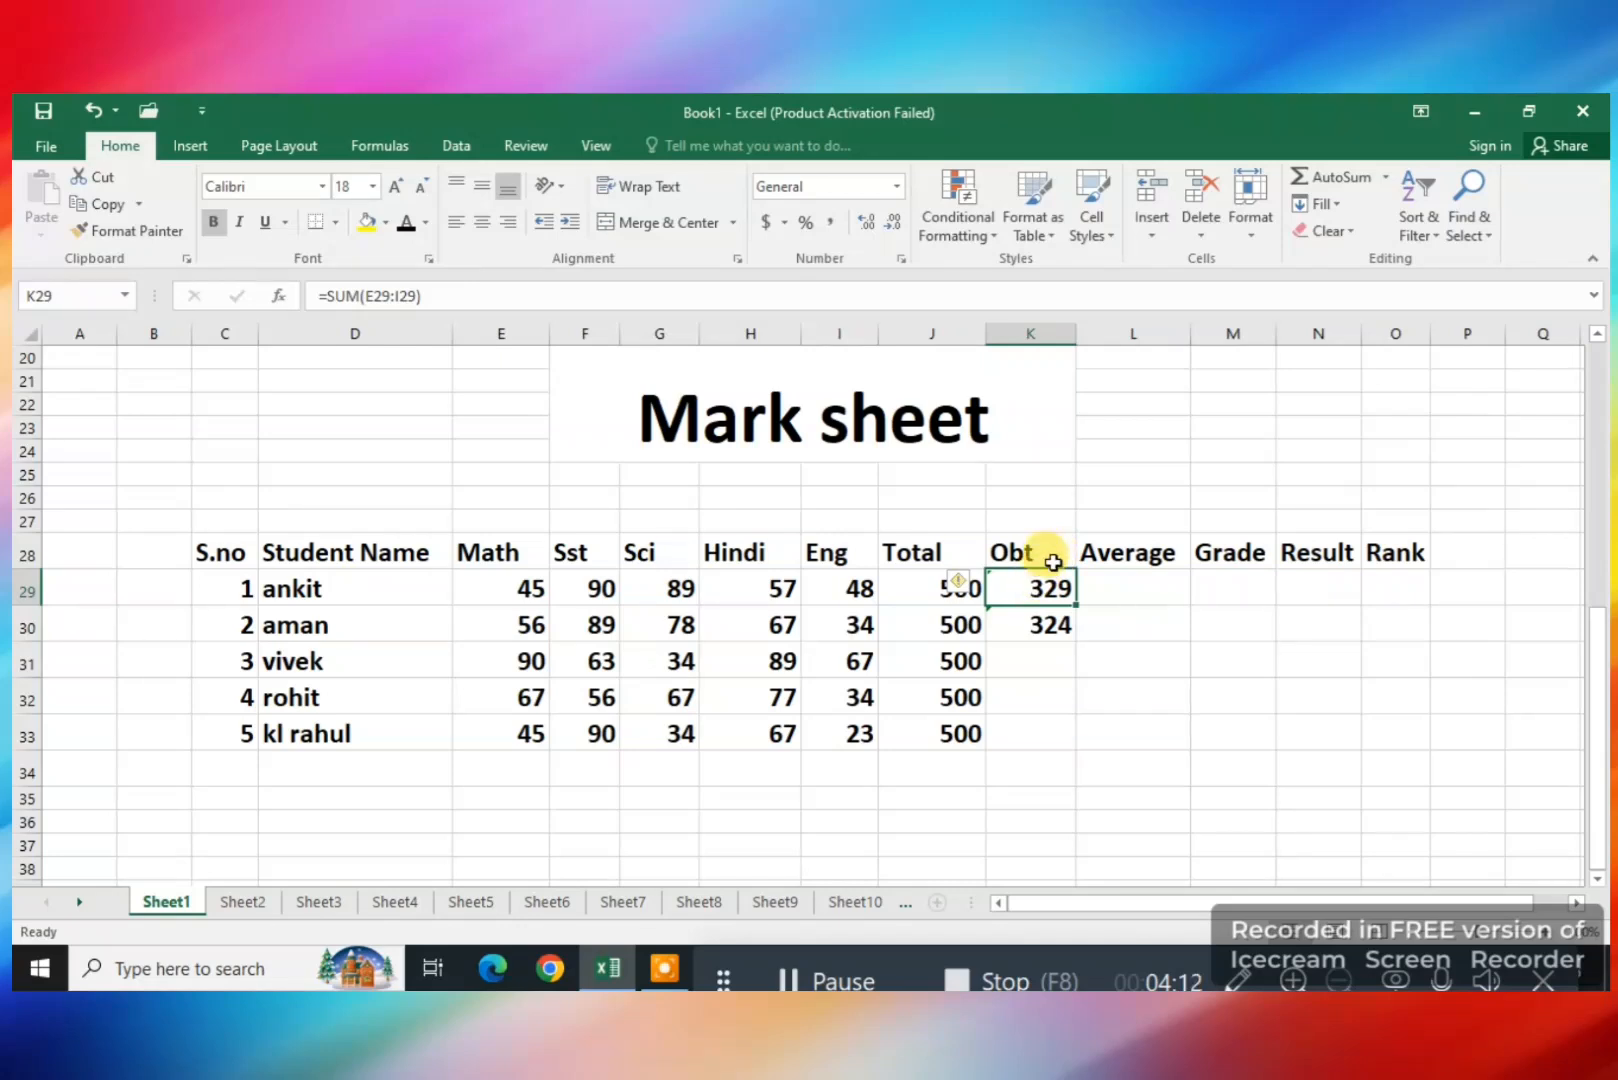
{"action": "left_click_drag", "start_coordinate": [1047, 585], "coordinate": [1008, 737]}
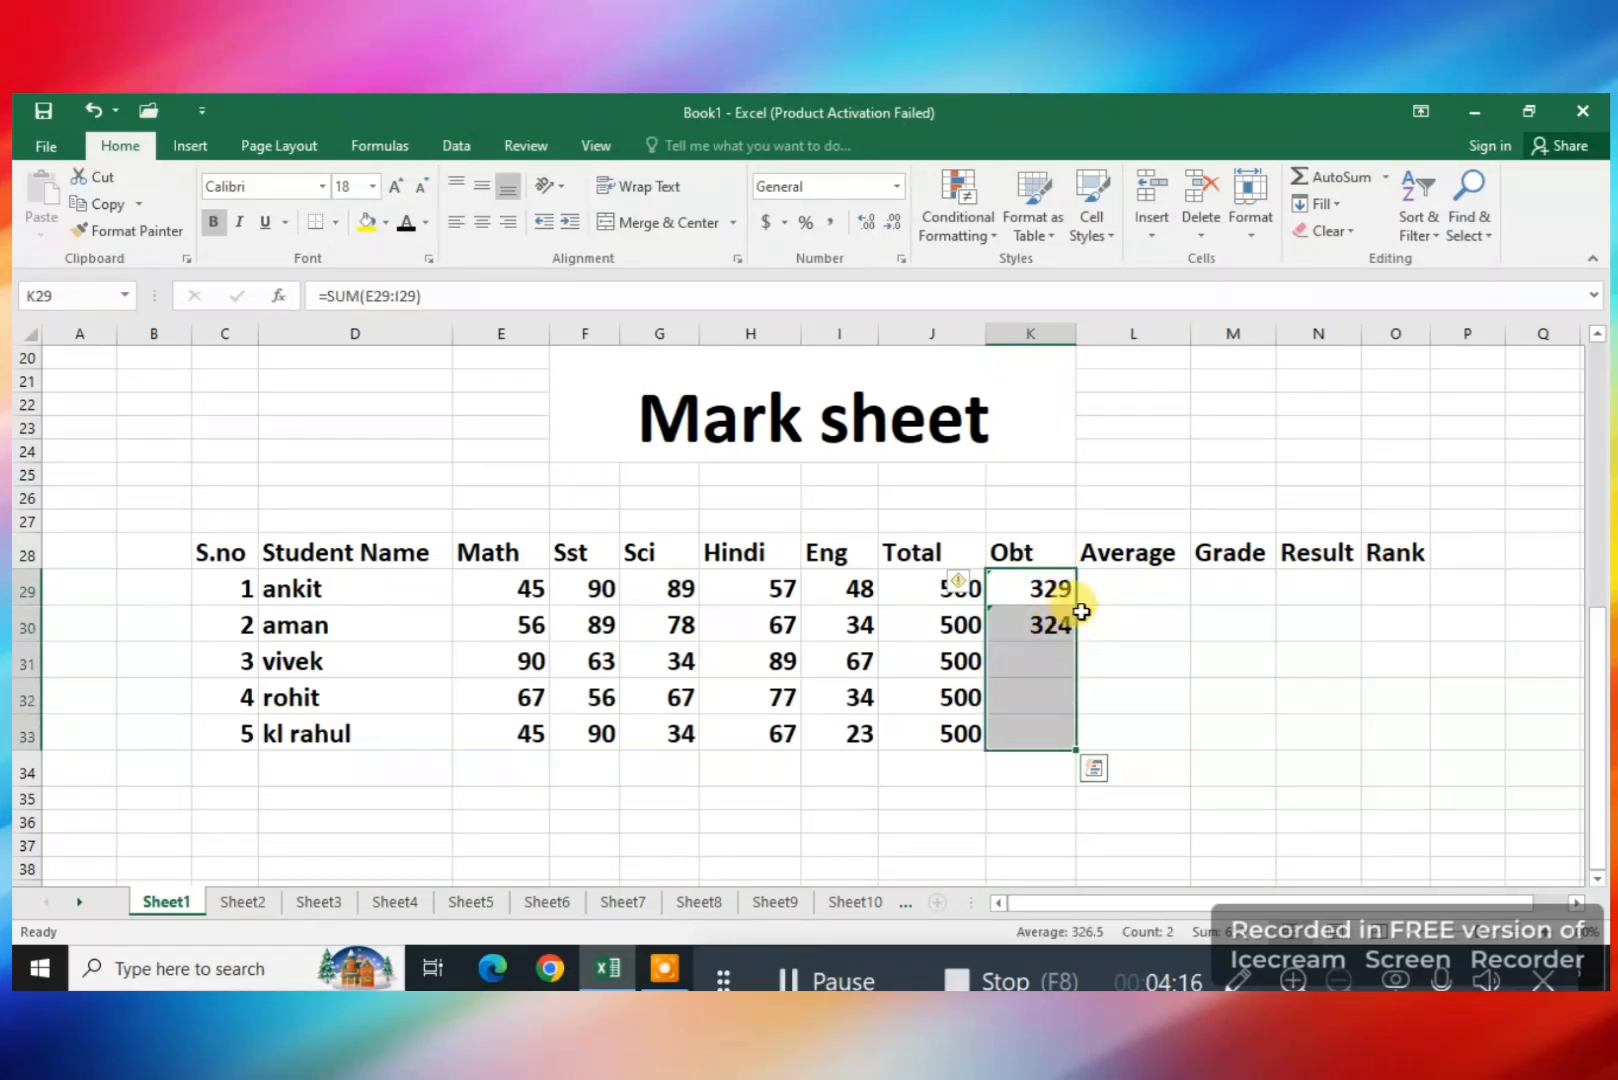
{"action": "mouse_move", "coordinate": [1081, 612]}
{"action": "left_mouse_down"}
{"action": "mouse_move", "coordinate": [1141, 625]}
{"action": "mouse_move", "coordinate": [1104, 630]}
{"action": "left_mouse_up"}
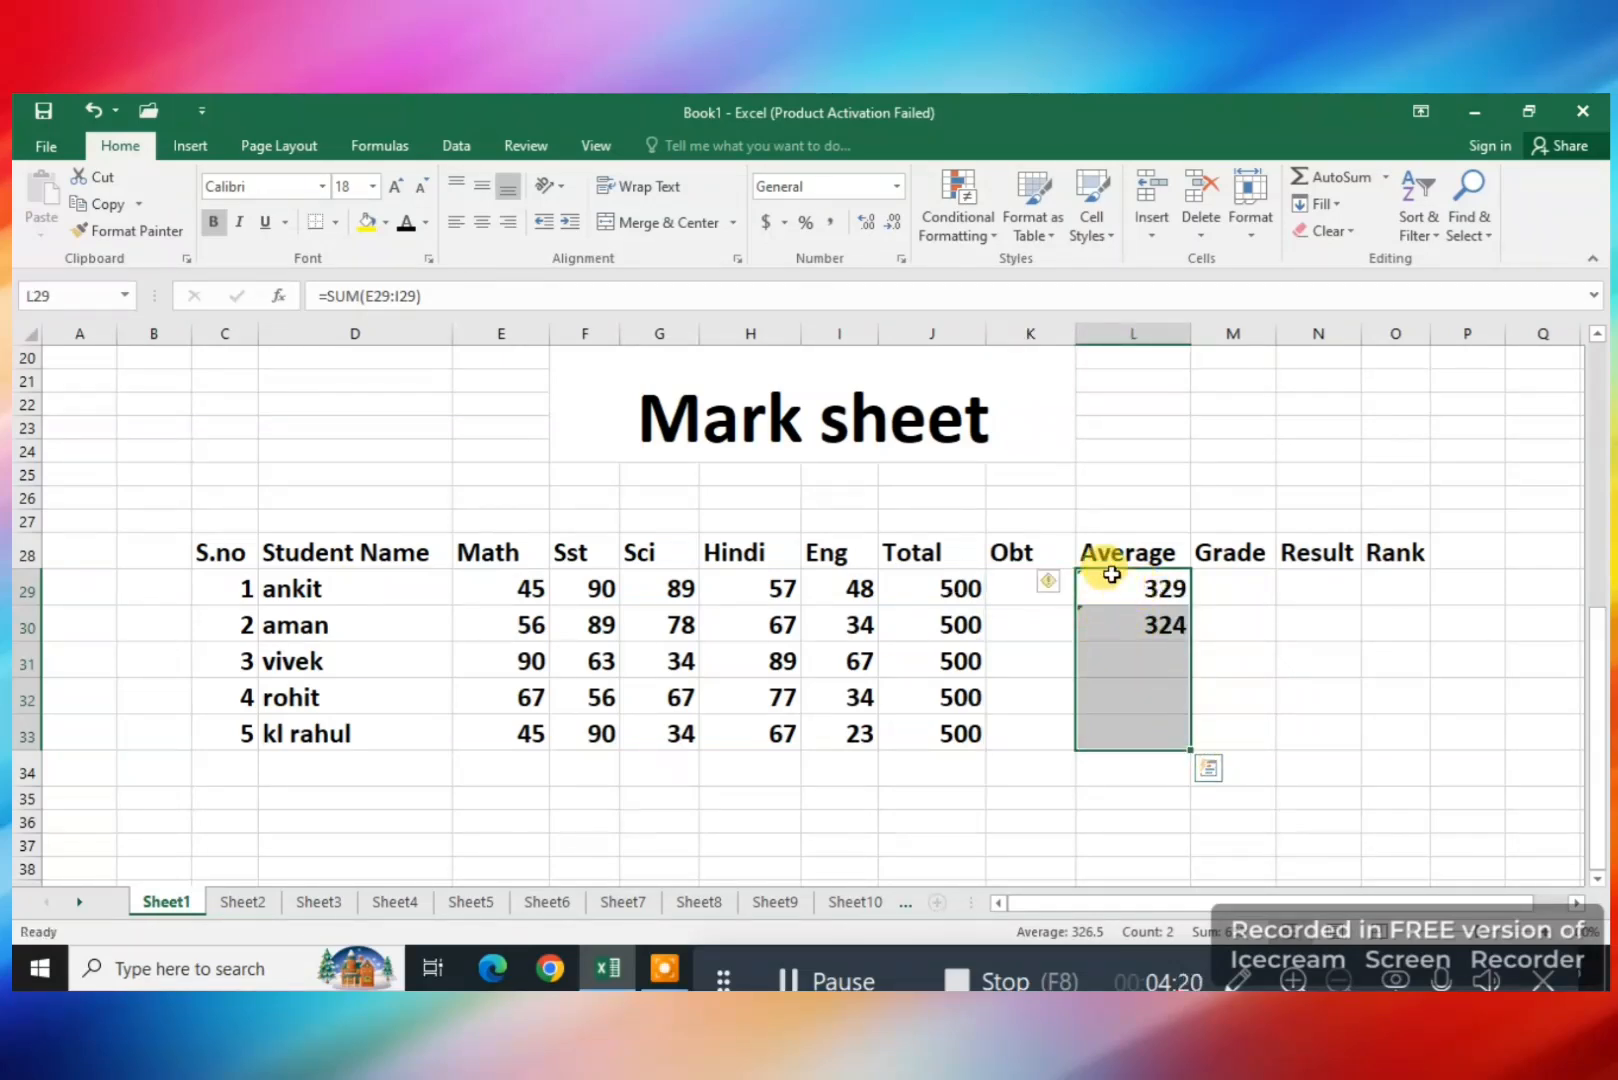
{"action": "left_click_drag", "start_coordinate": [1112, 566], "coordinate": [1058, 737]}
{"action": "left_click", "coordinate": [1124, 703]}
Check the formulas behind each student's obtained marks in K29:K33
{"action": "left_click", "coordinate": [1024, 663]}
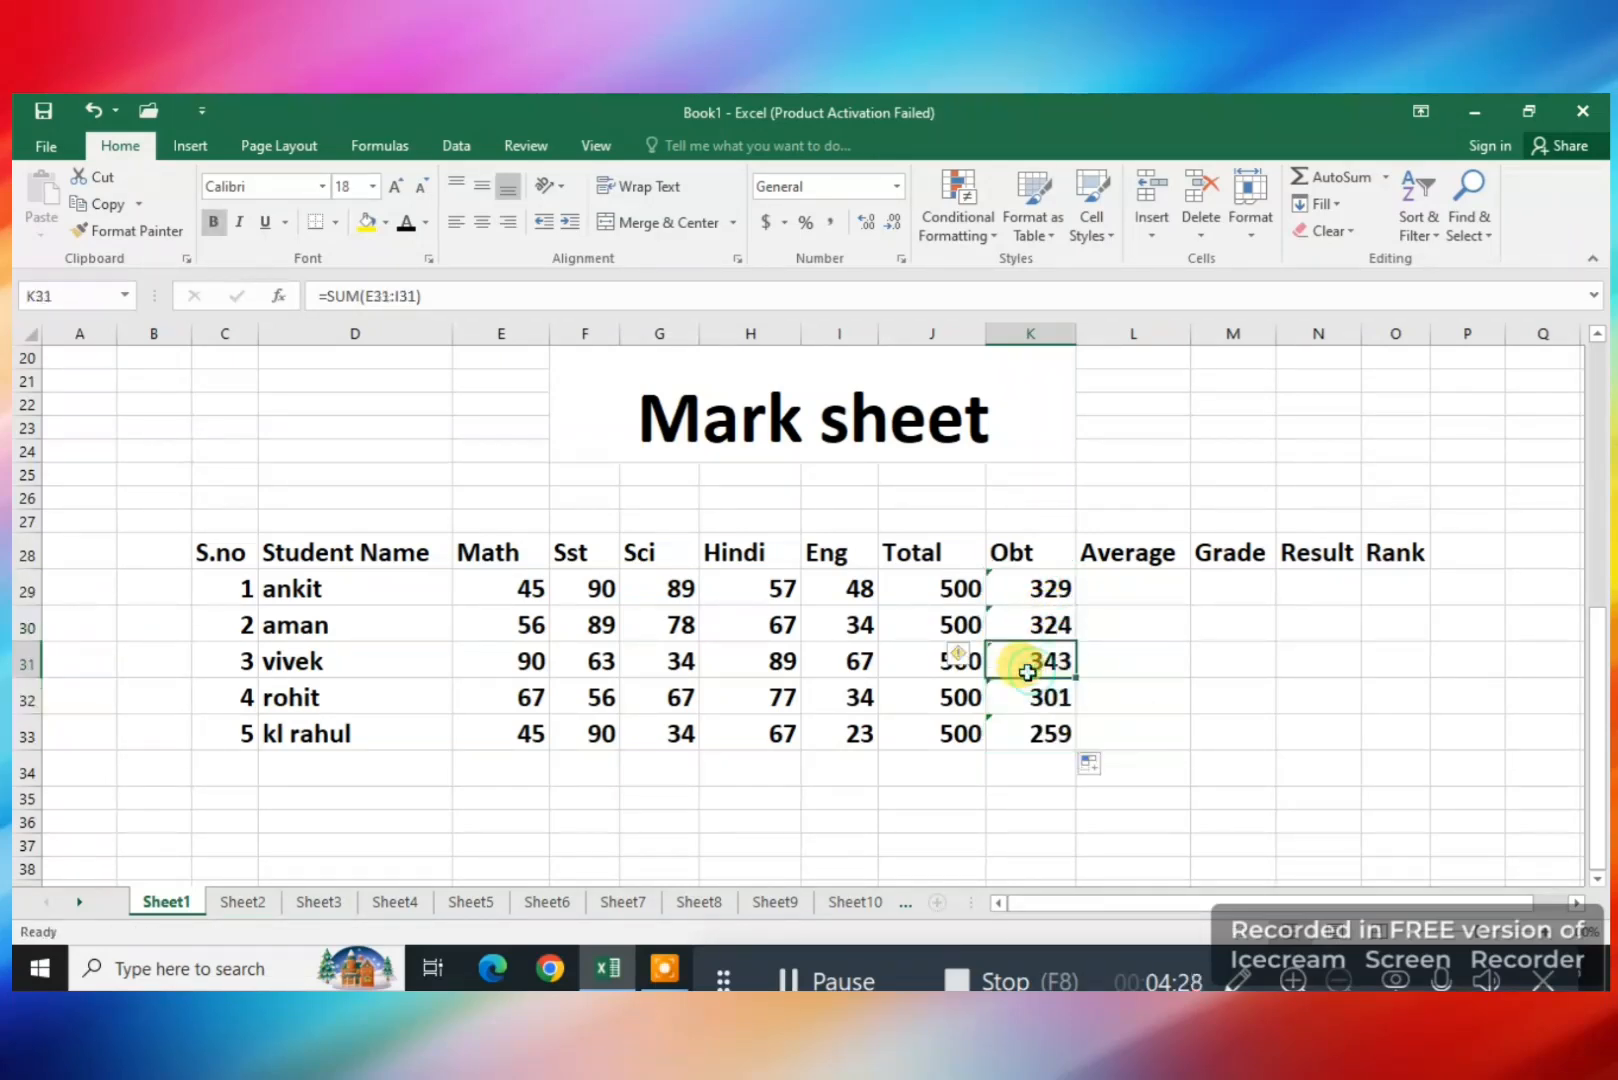
{"action": "left_click", "coordinate": [1033, 699]}
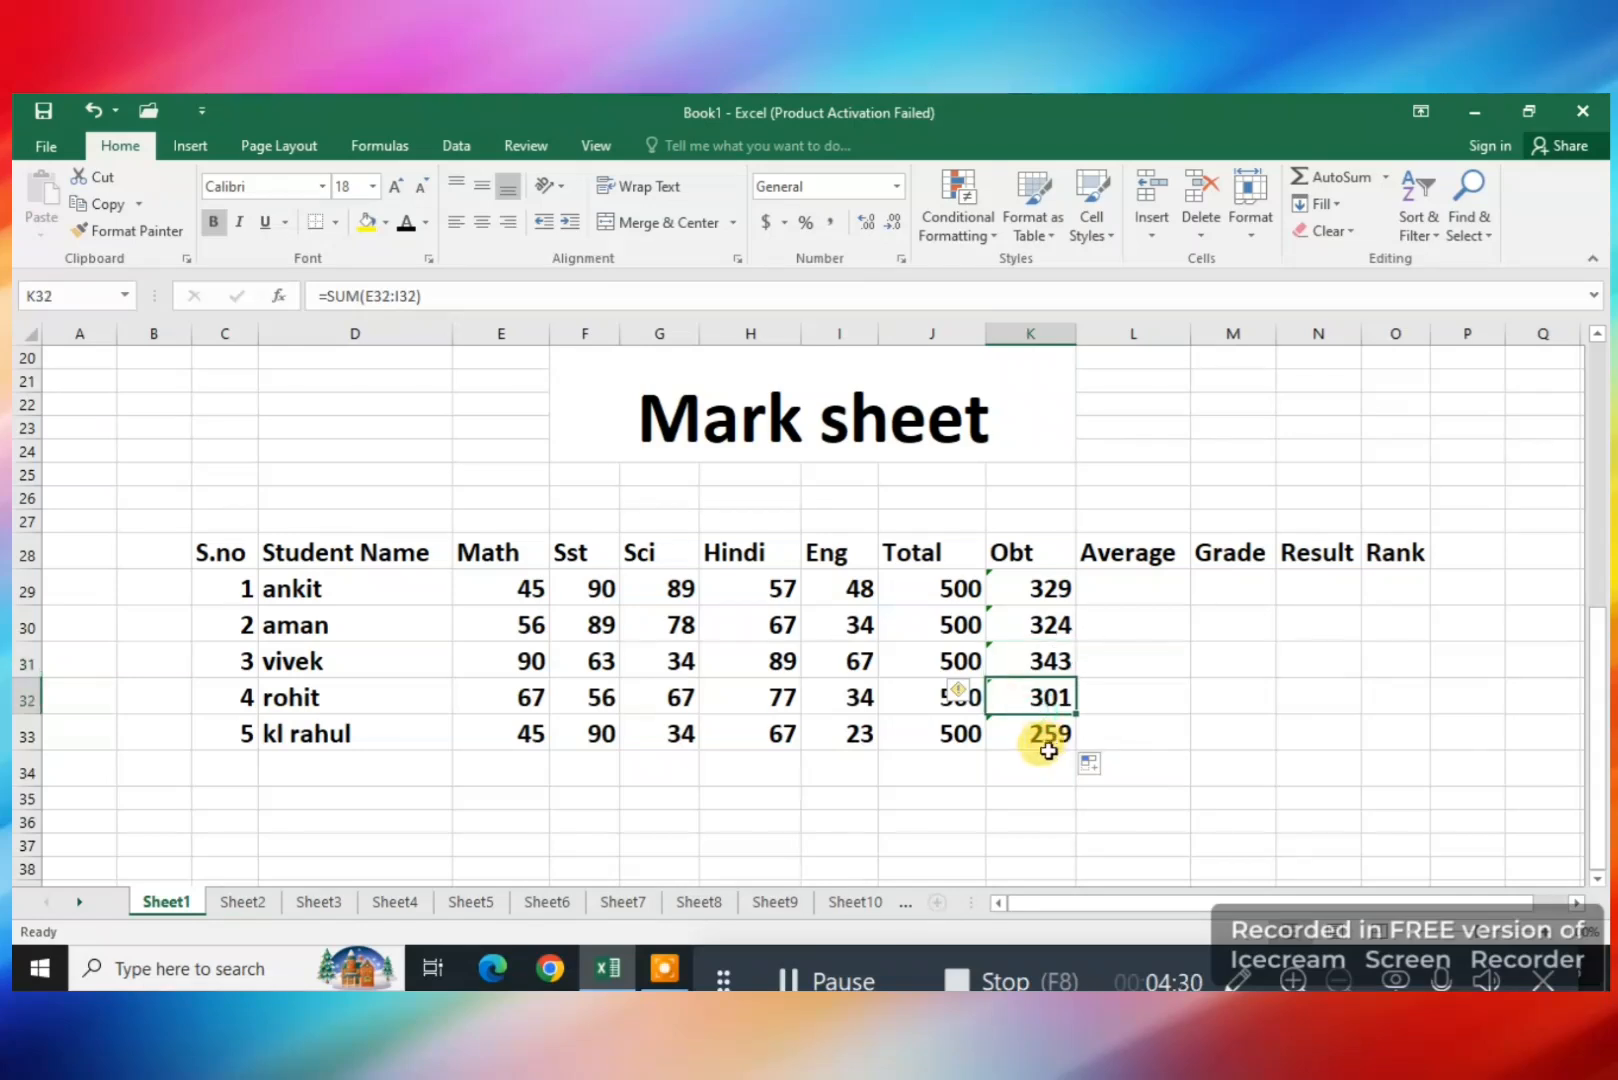
{"action": "left_click", "coordinate": [1040, 735]}
{"action": "left_click", "coordinate": [1032, 658]}
{"action": "left_click", "coordinate": [1044, 589]}
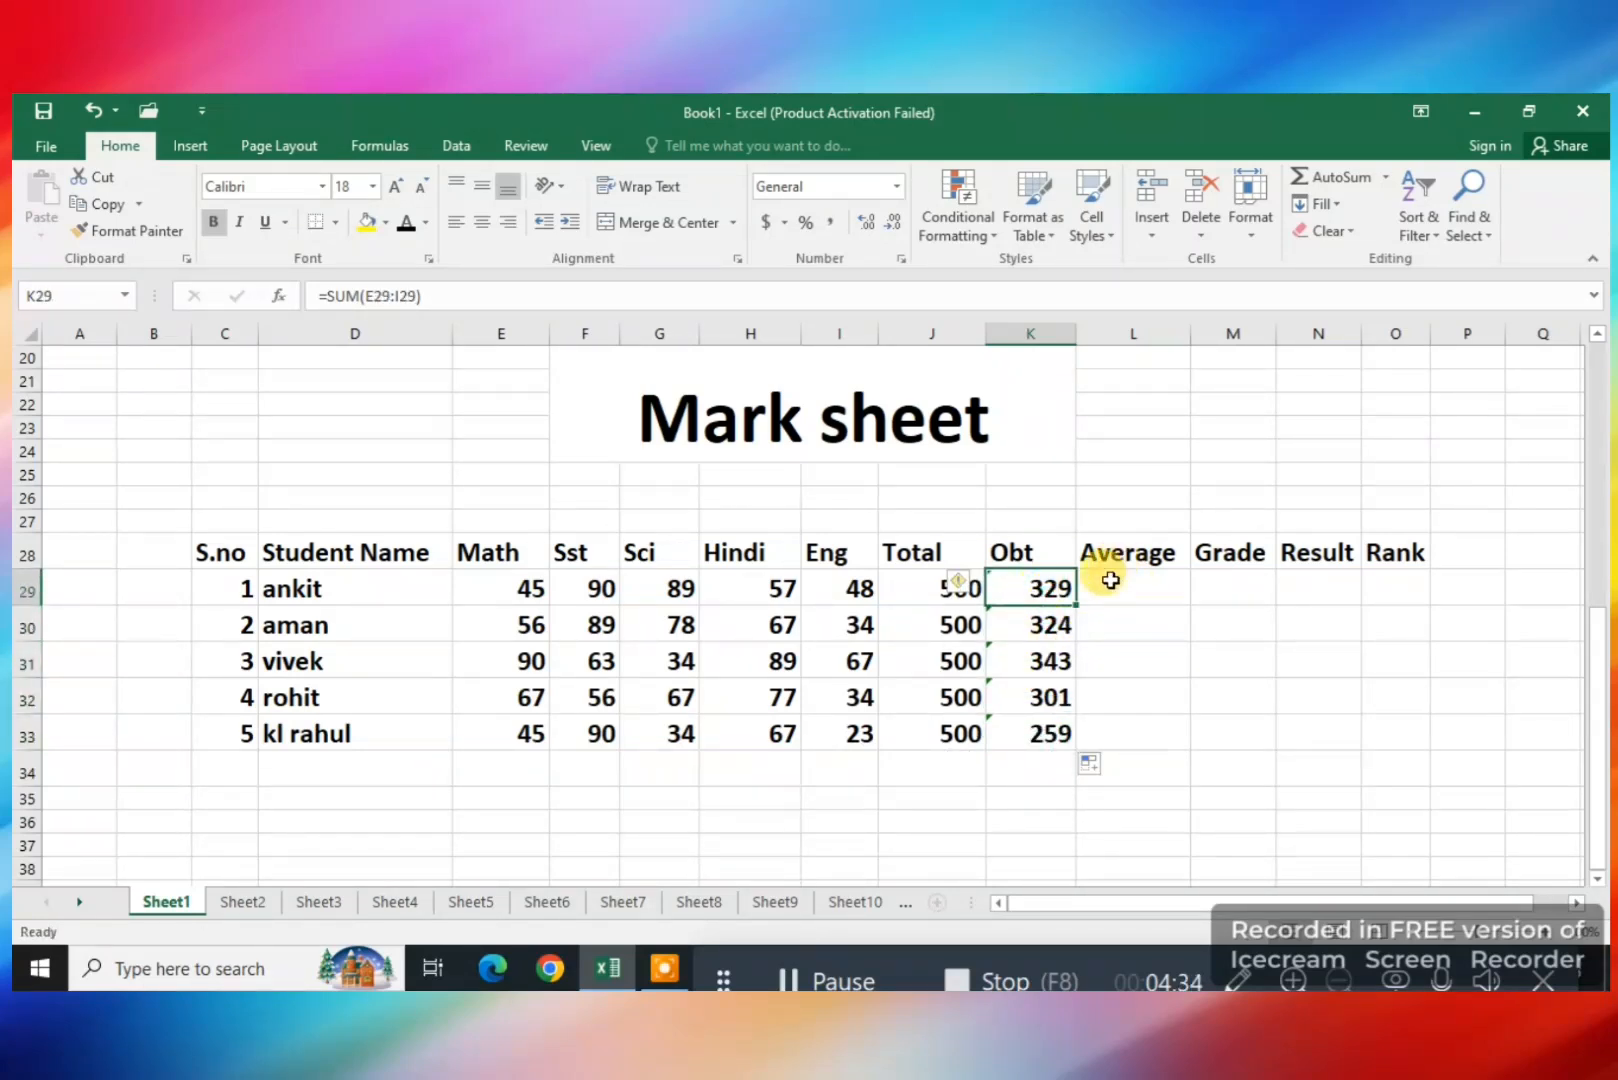
{"action": "left_click", "coordinate": [1025, 630]}
{"action": "left_click_drag", "start_coordinate": [1043, 585], "coordinate": [1040, 737]}
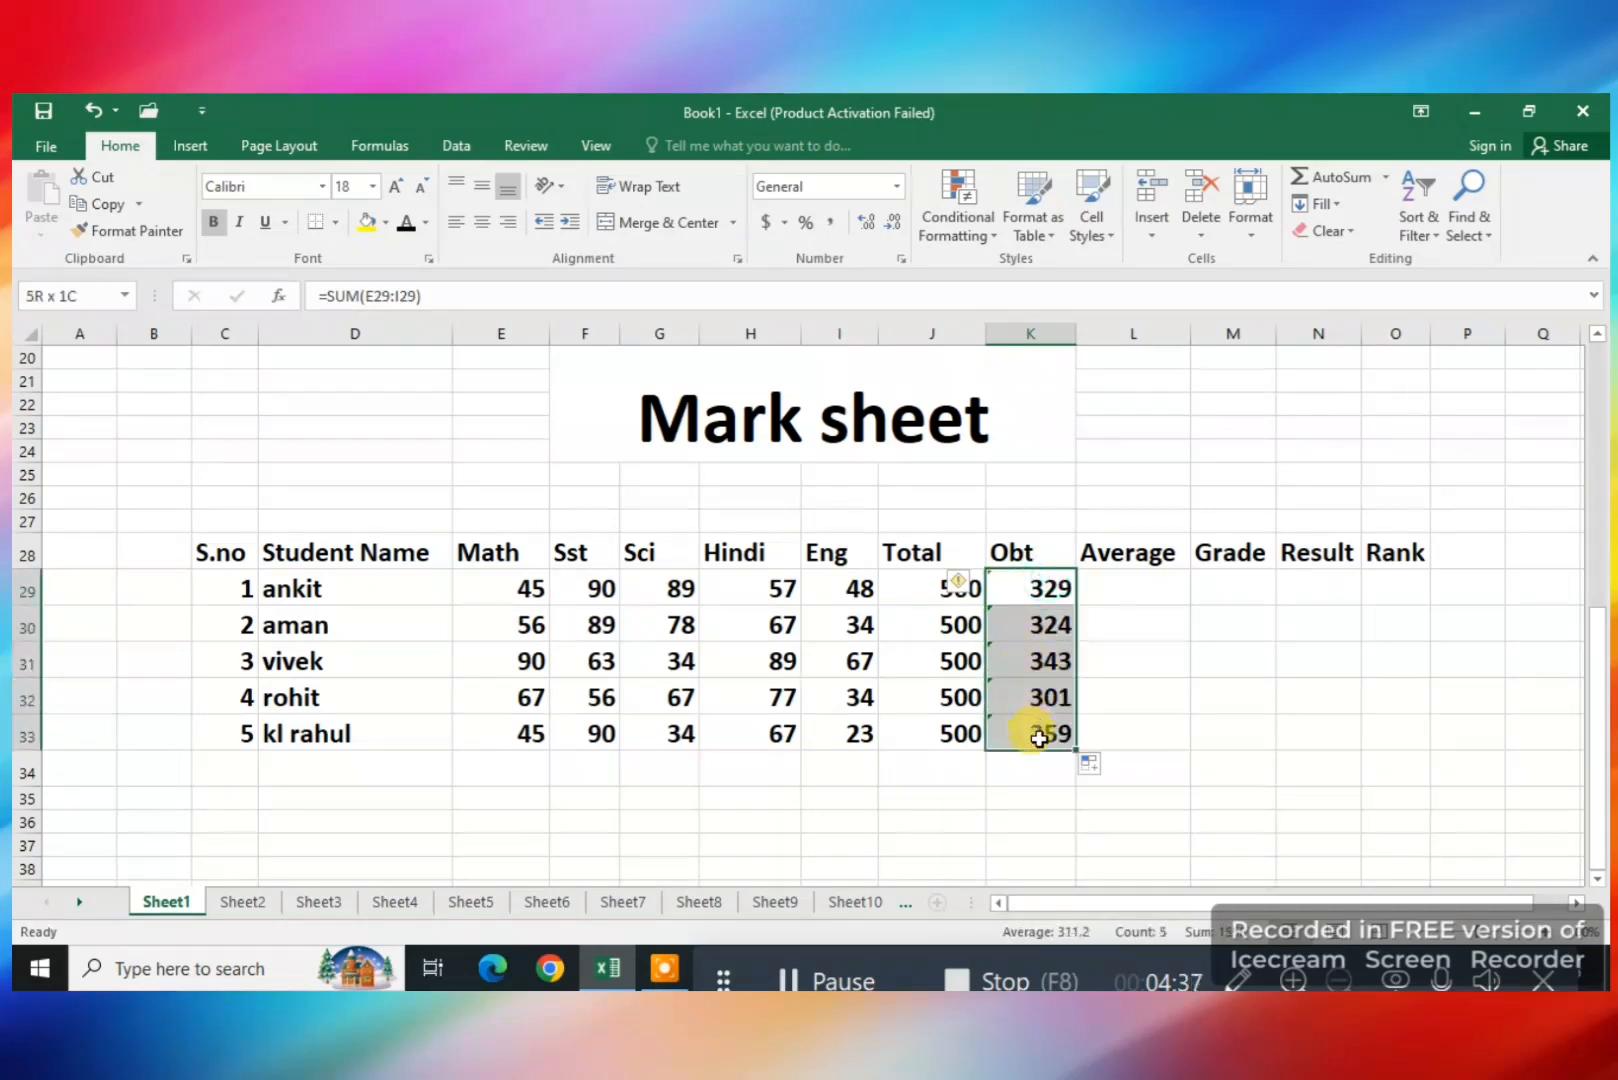
{"action": "left_click", "coordinate": [1125, 718]}
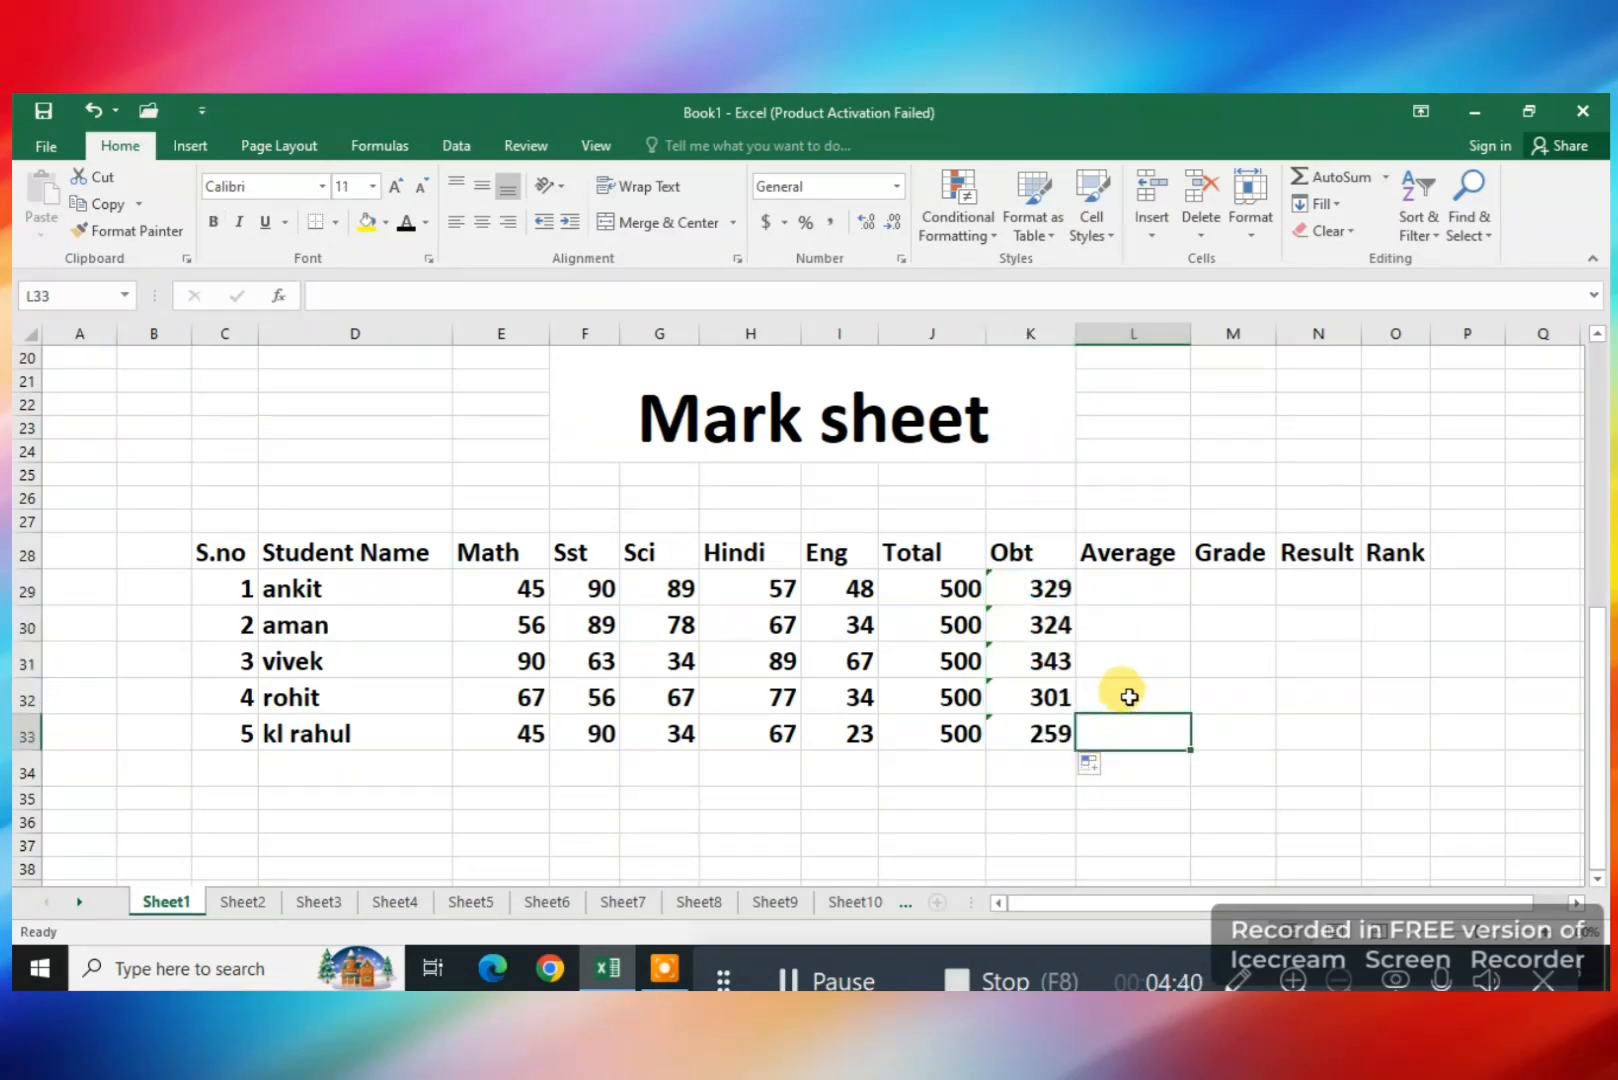
Calculate the first student's average in L29 with the AVERAGE function over the subject marks in E29:I29
{"action": "left_click", "coordinate": [1105, 600]}
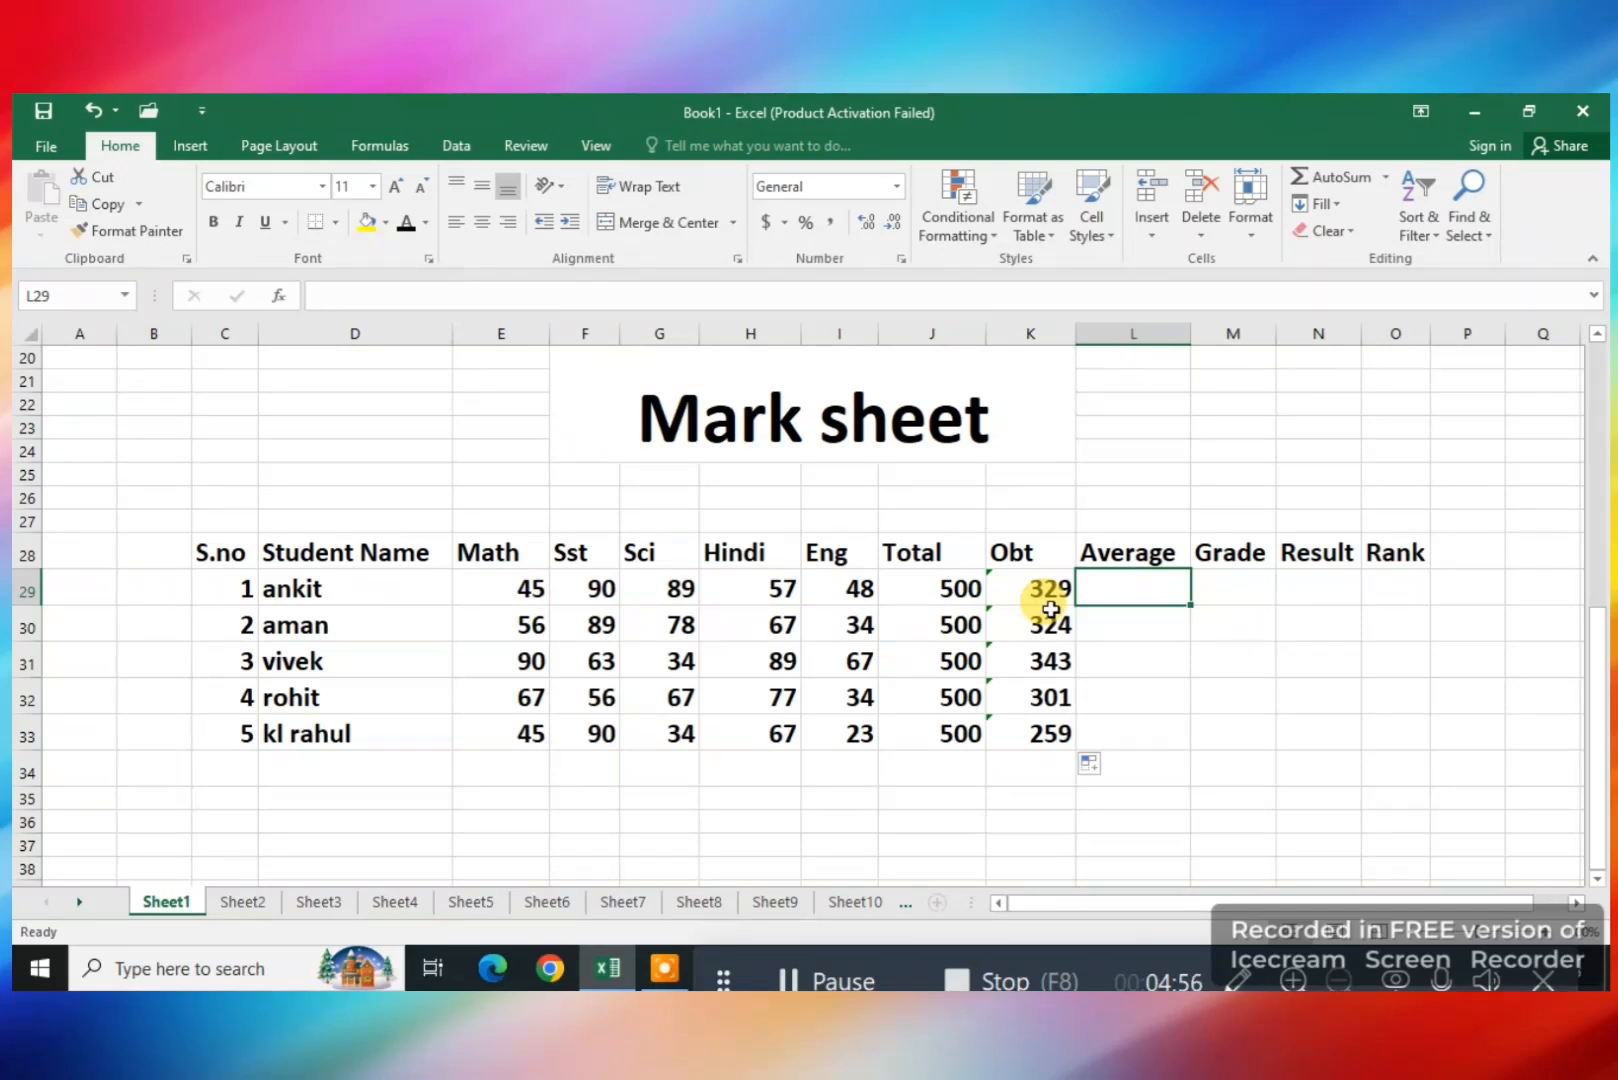
{"action": "type", "text": "="}
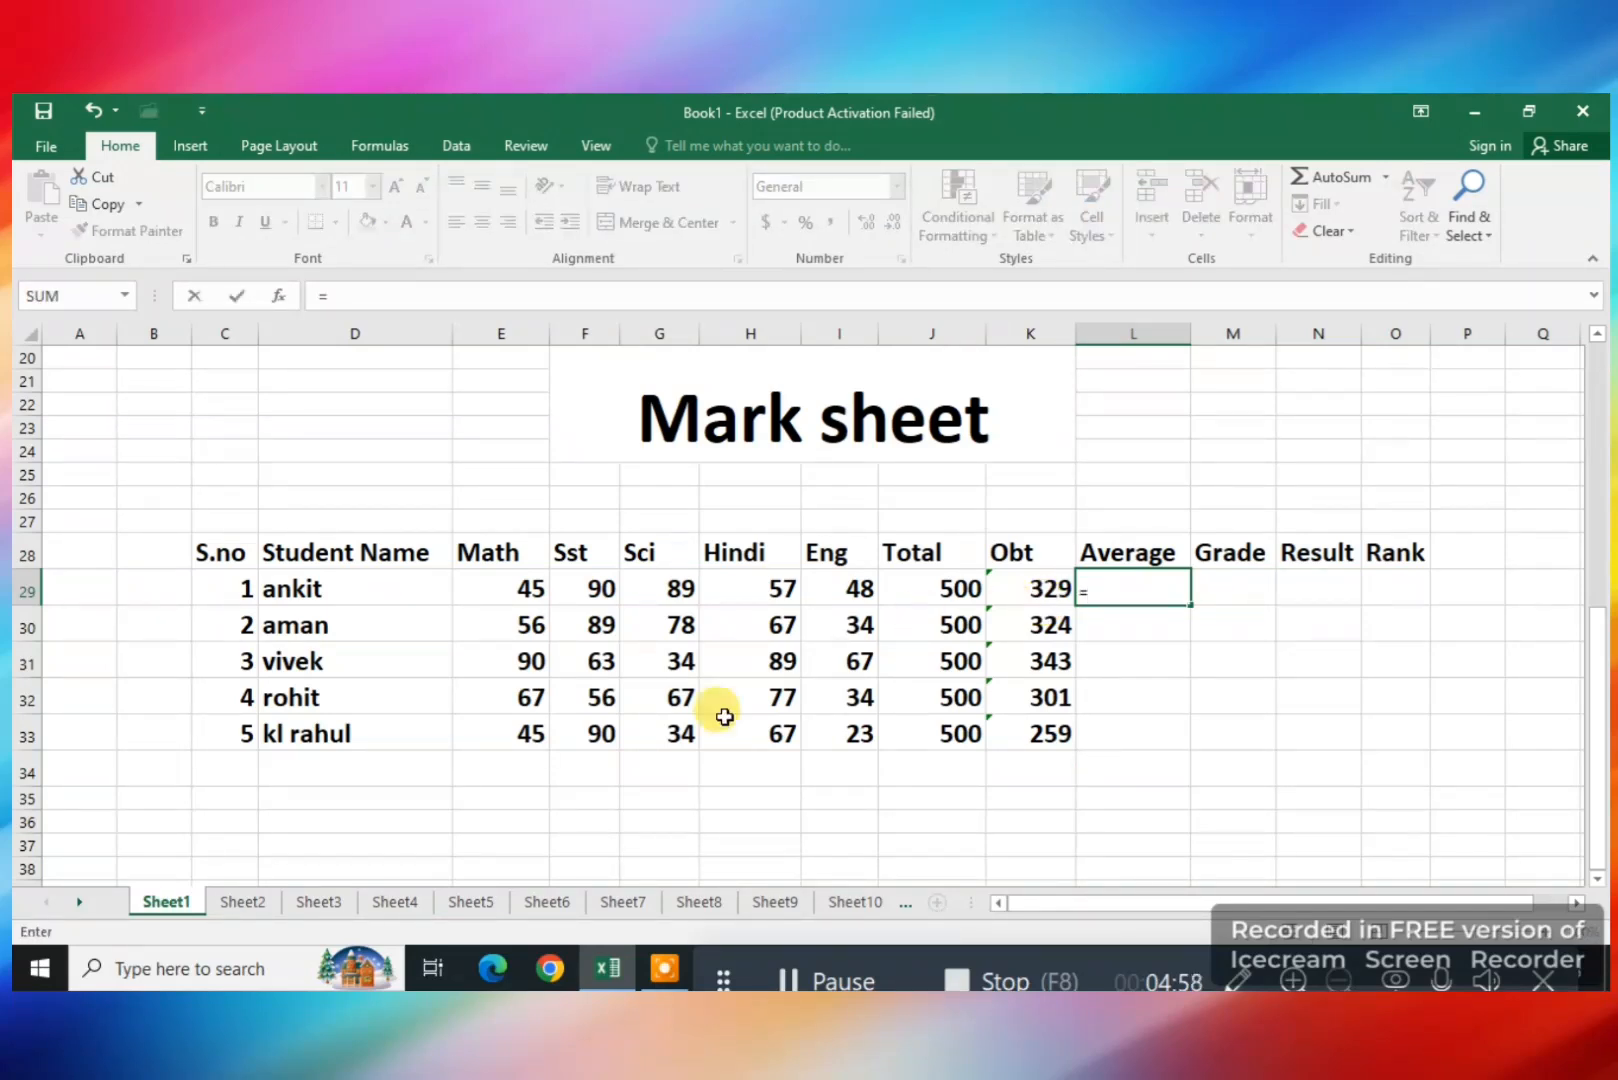
{"action": "key", "text": "Escape"}
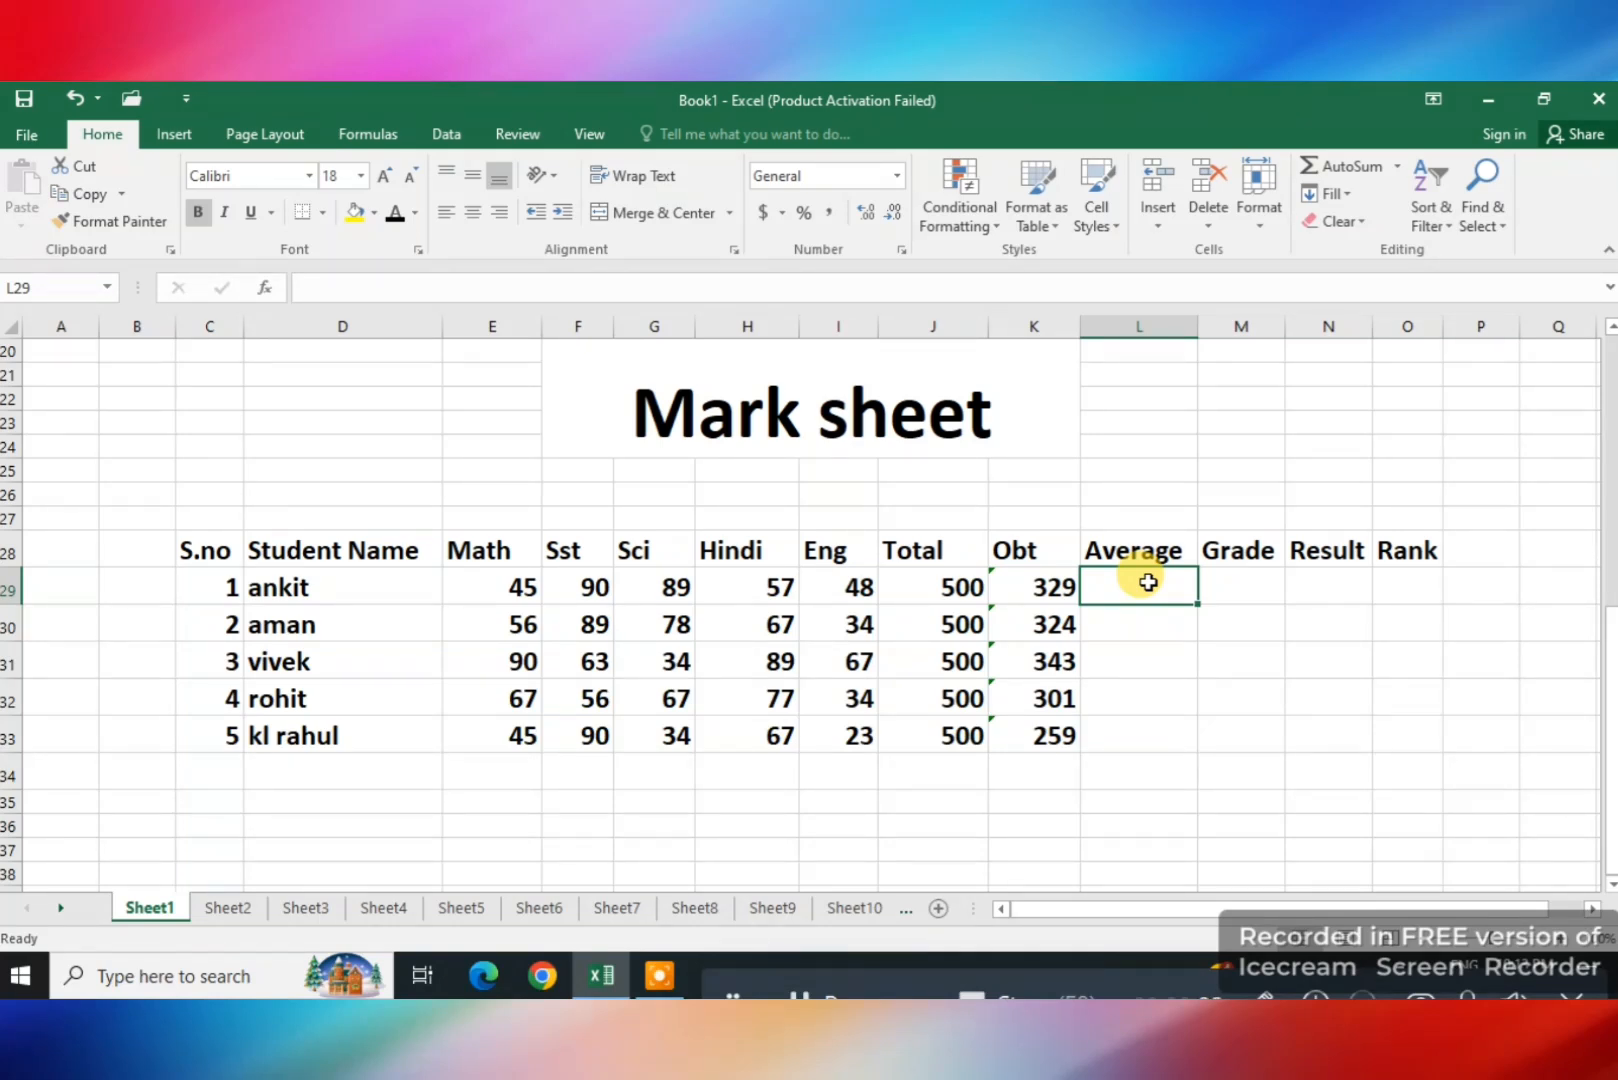
{"action": "type", "text": "="}
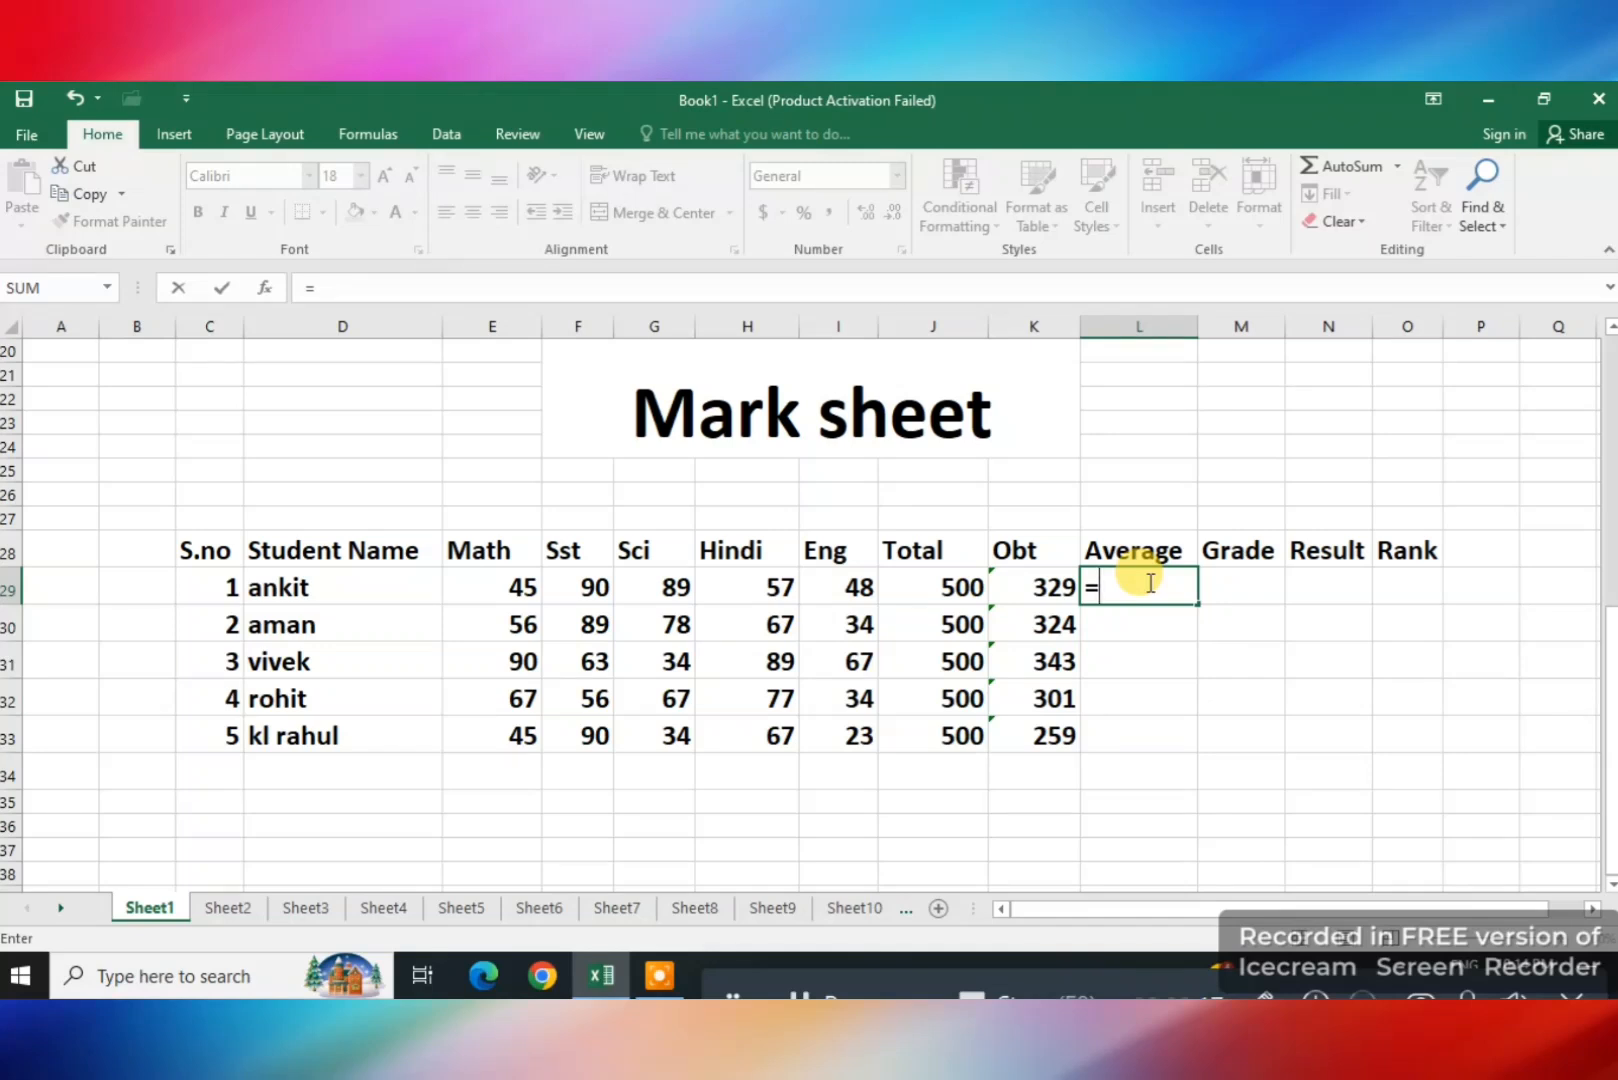
{"action": "type", "text": "av"}
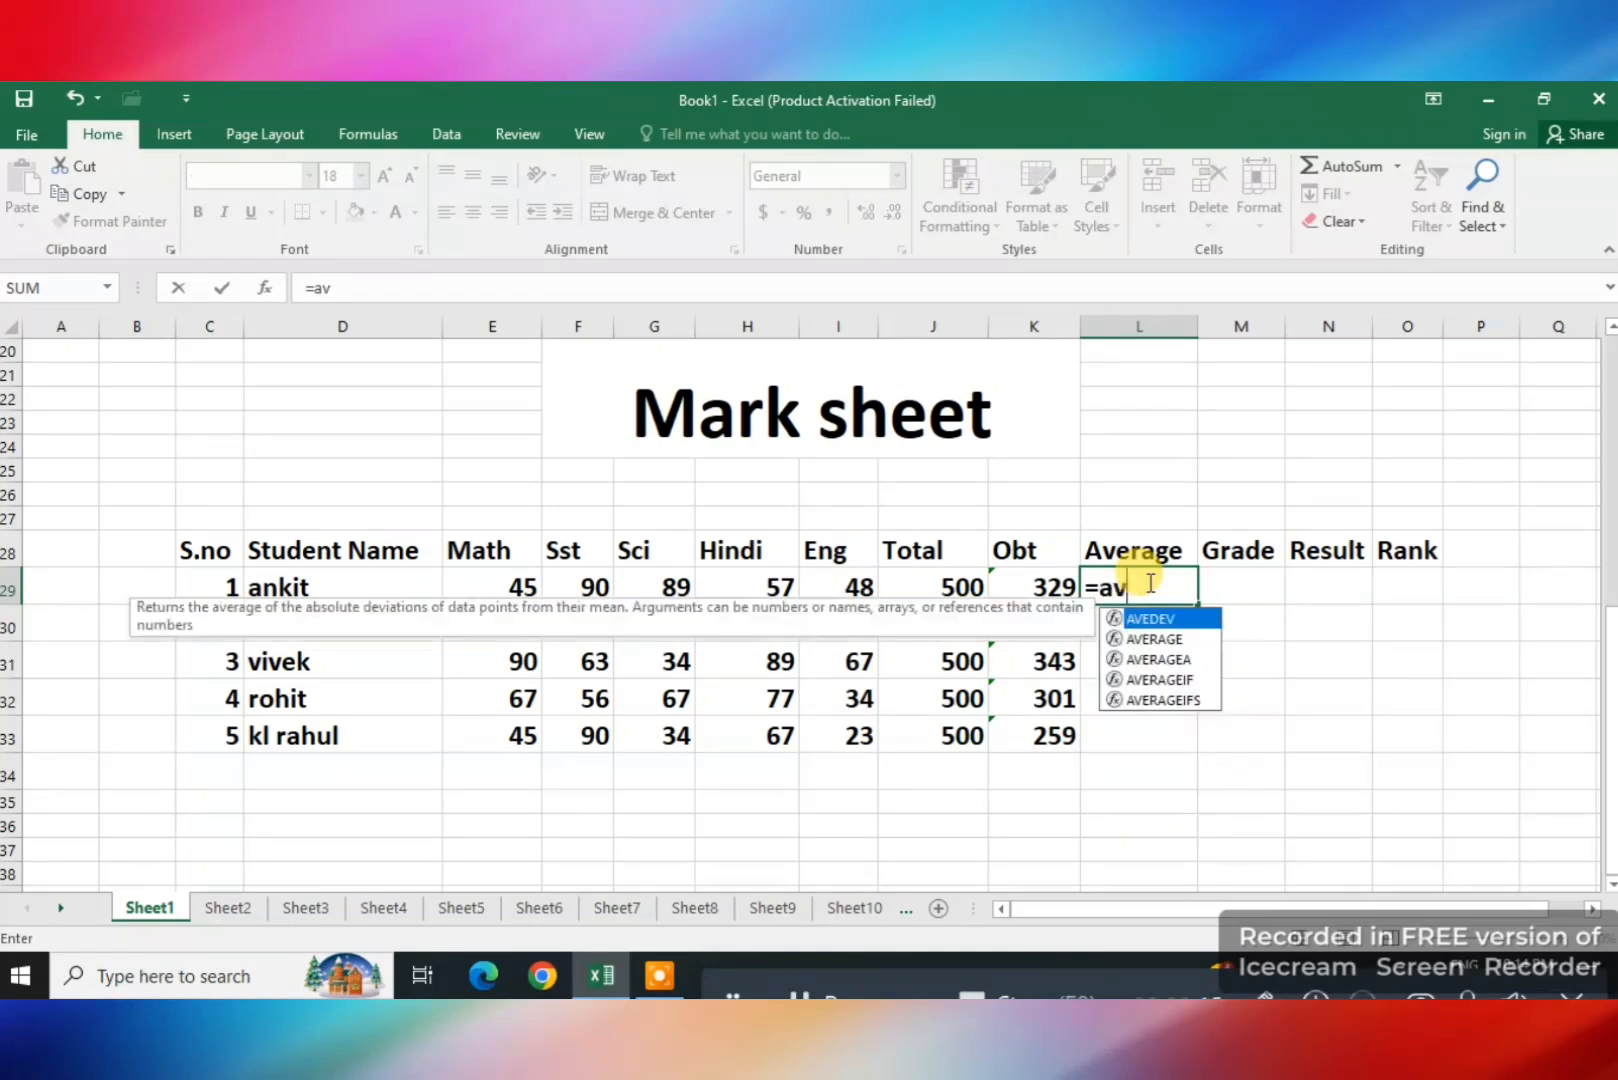
{"action": "key", "text": "Down"}
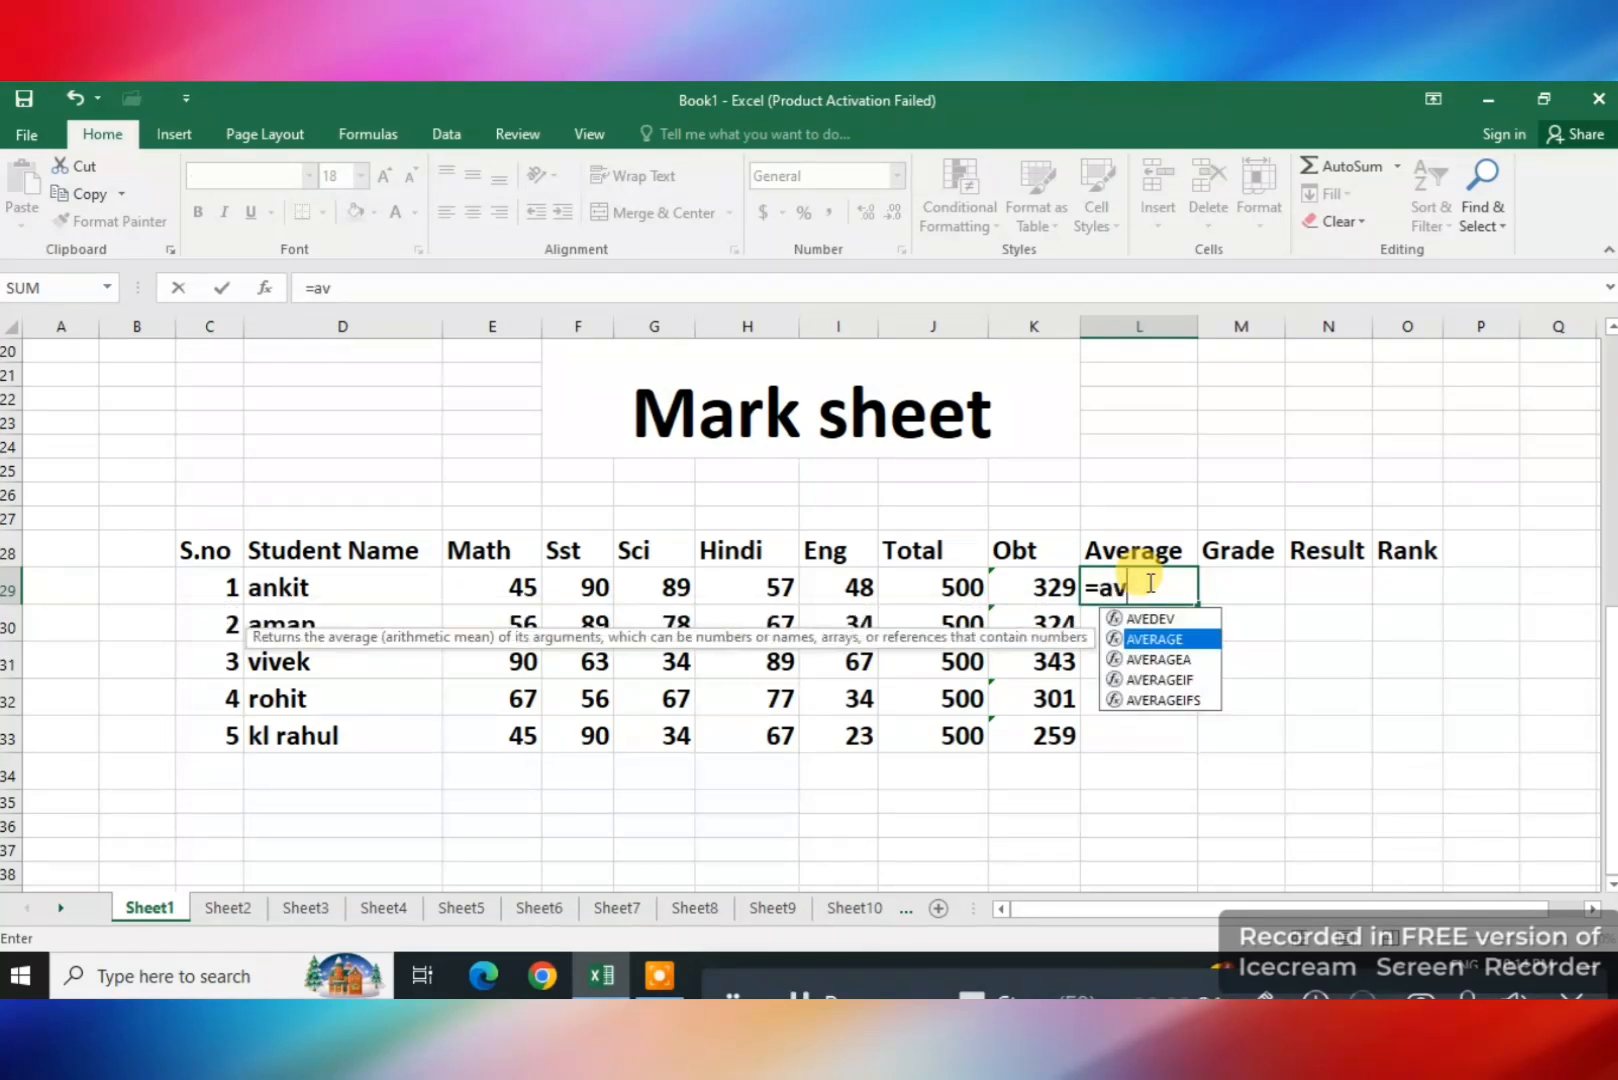
{"action": "key", "text": "Tab"}
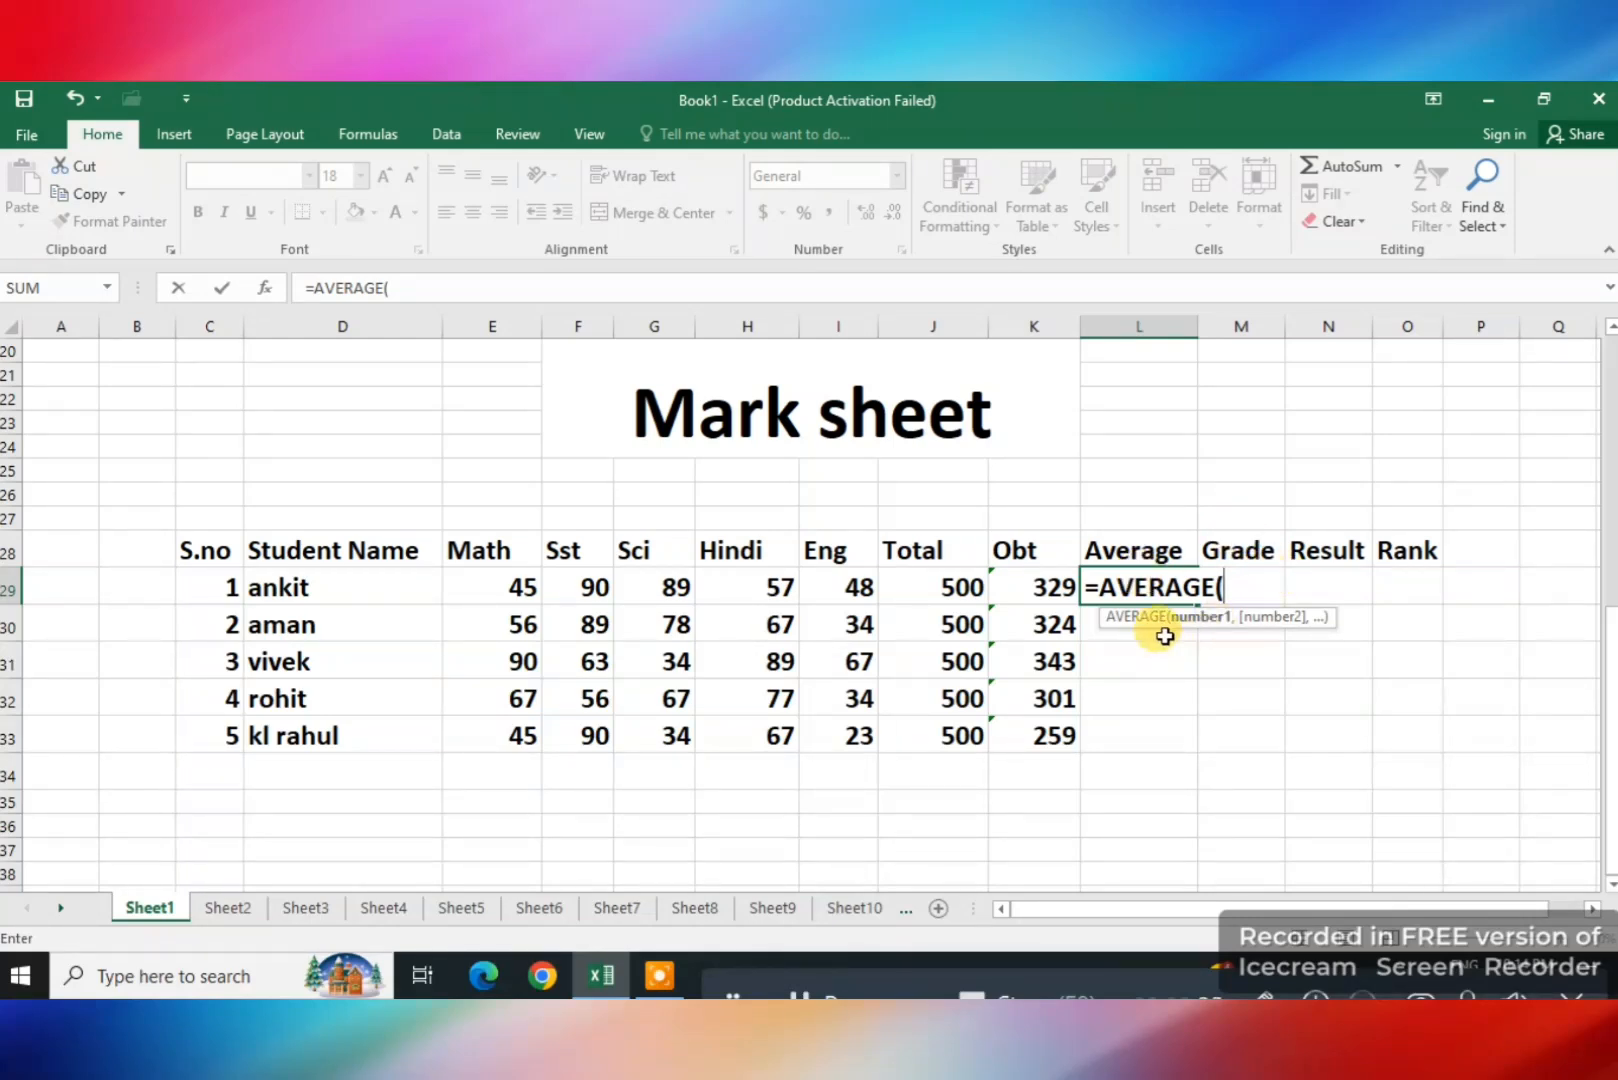
{"action": "left_click_drag", "start_coordinate": [507, 587], "coordinate": [850, 587]}
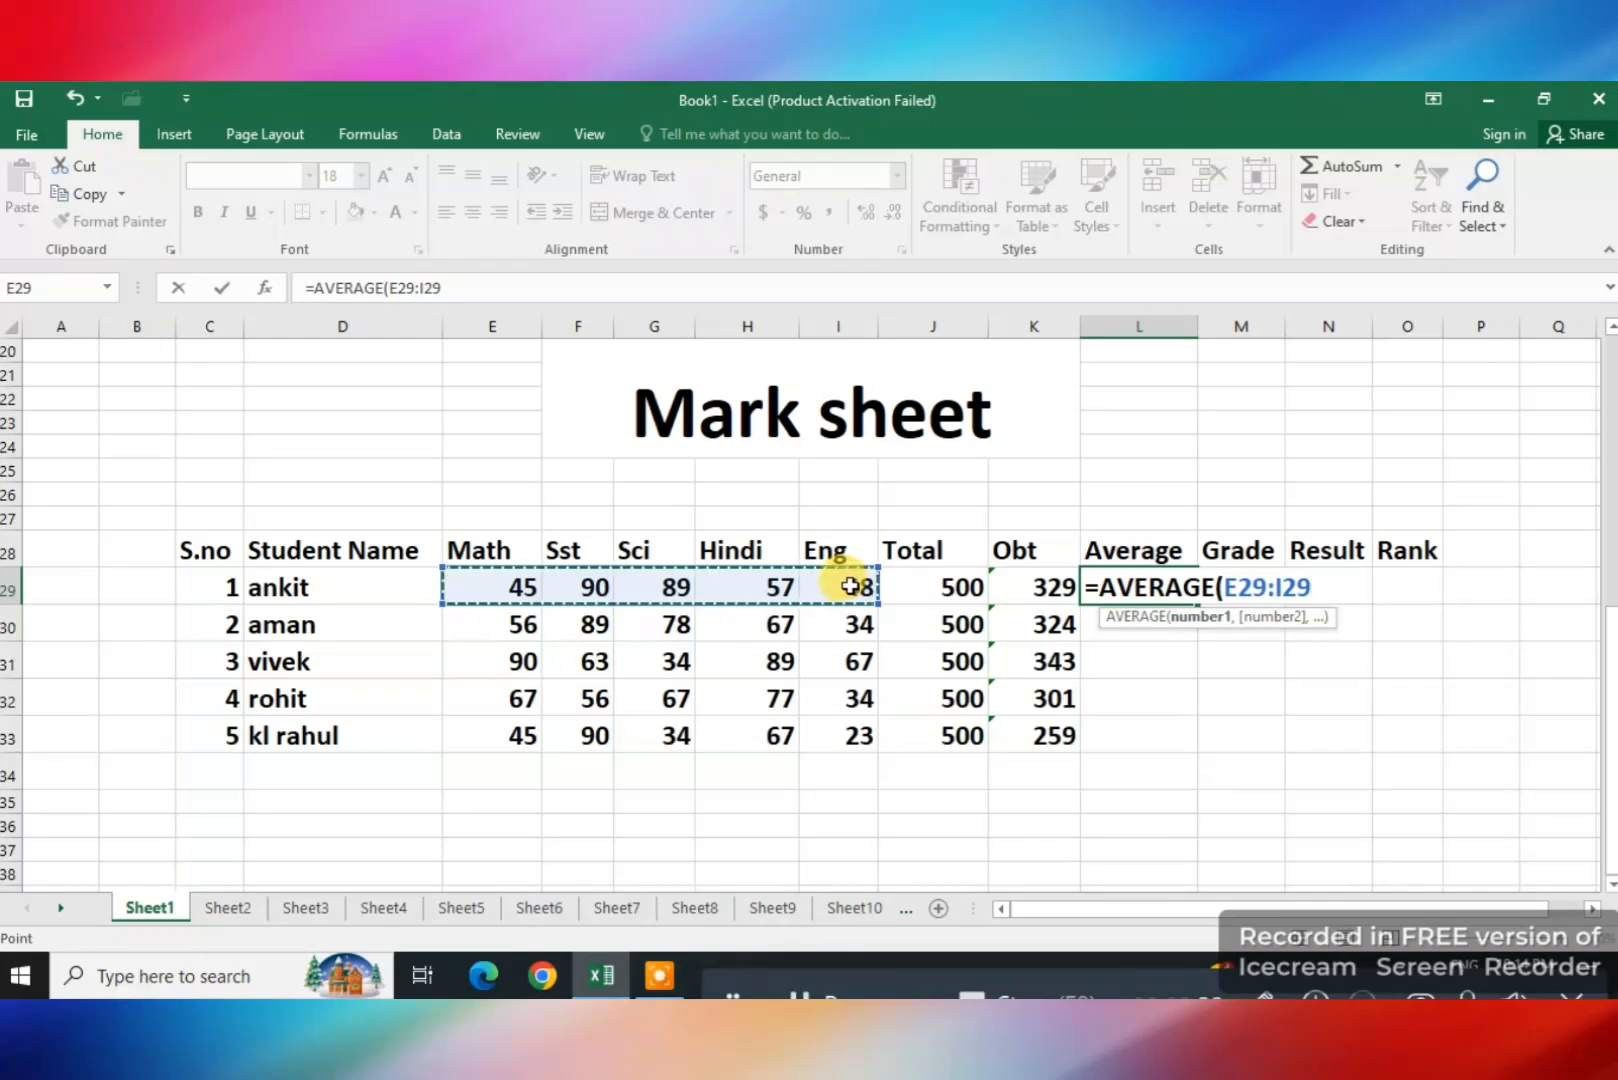
{"action": "key", "text": "Return"}
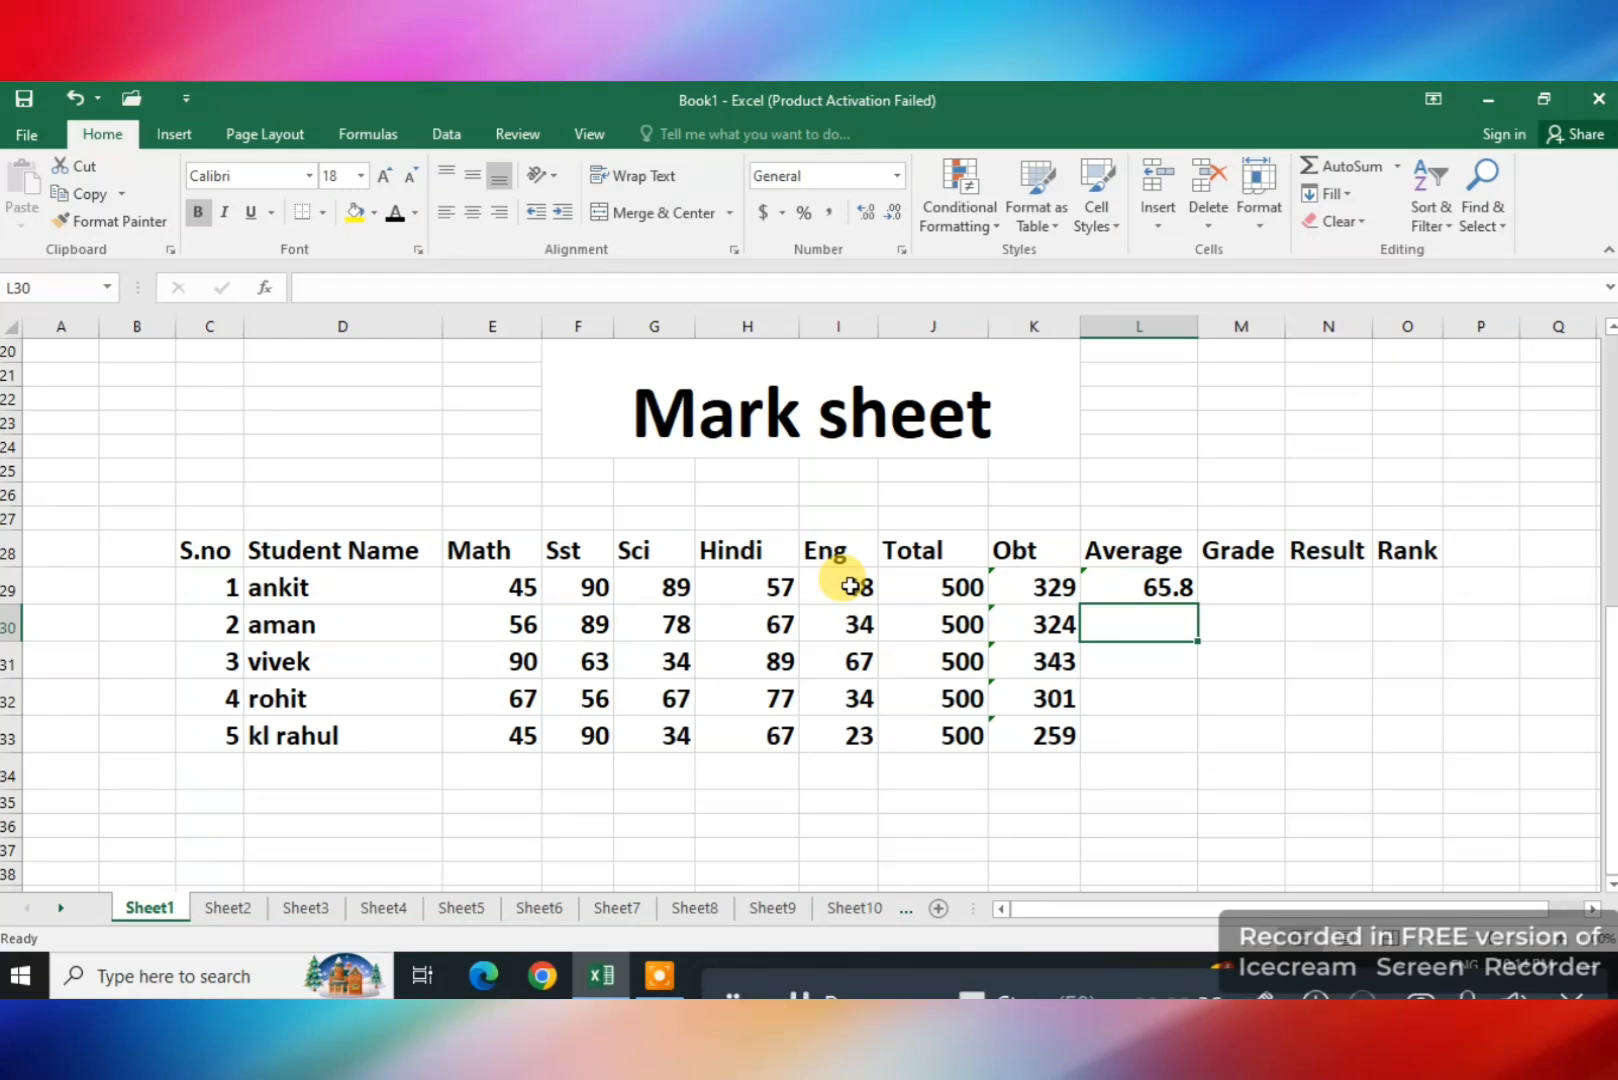
Cross-check the first student's average in L35 with the percentage formula =K29*100/500
{"action": "left_click", "coordinate": [1113, 804]}
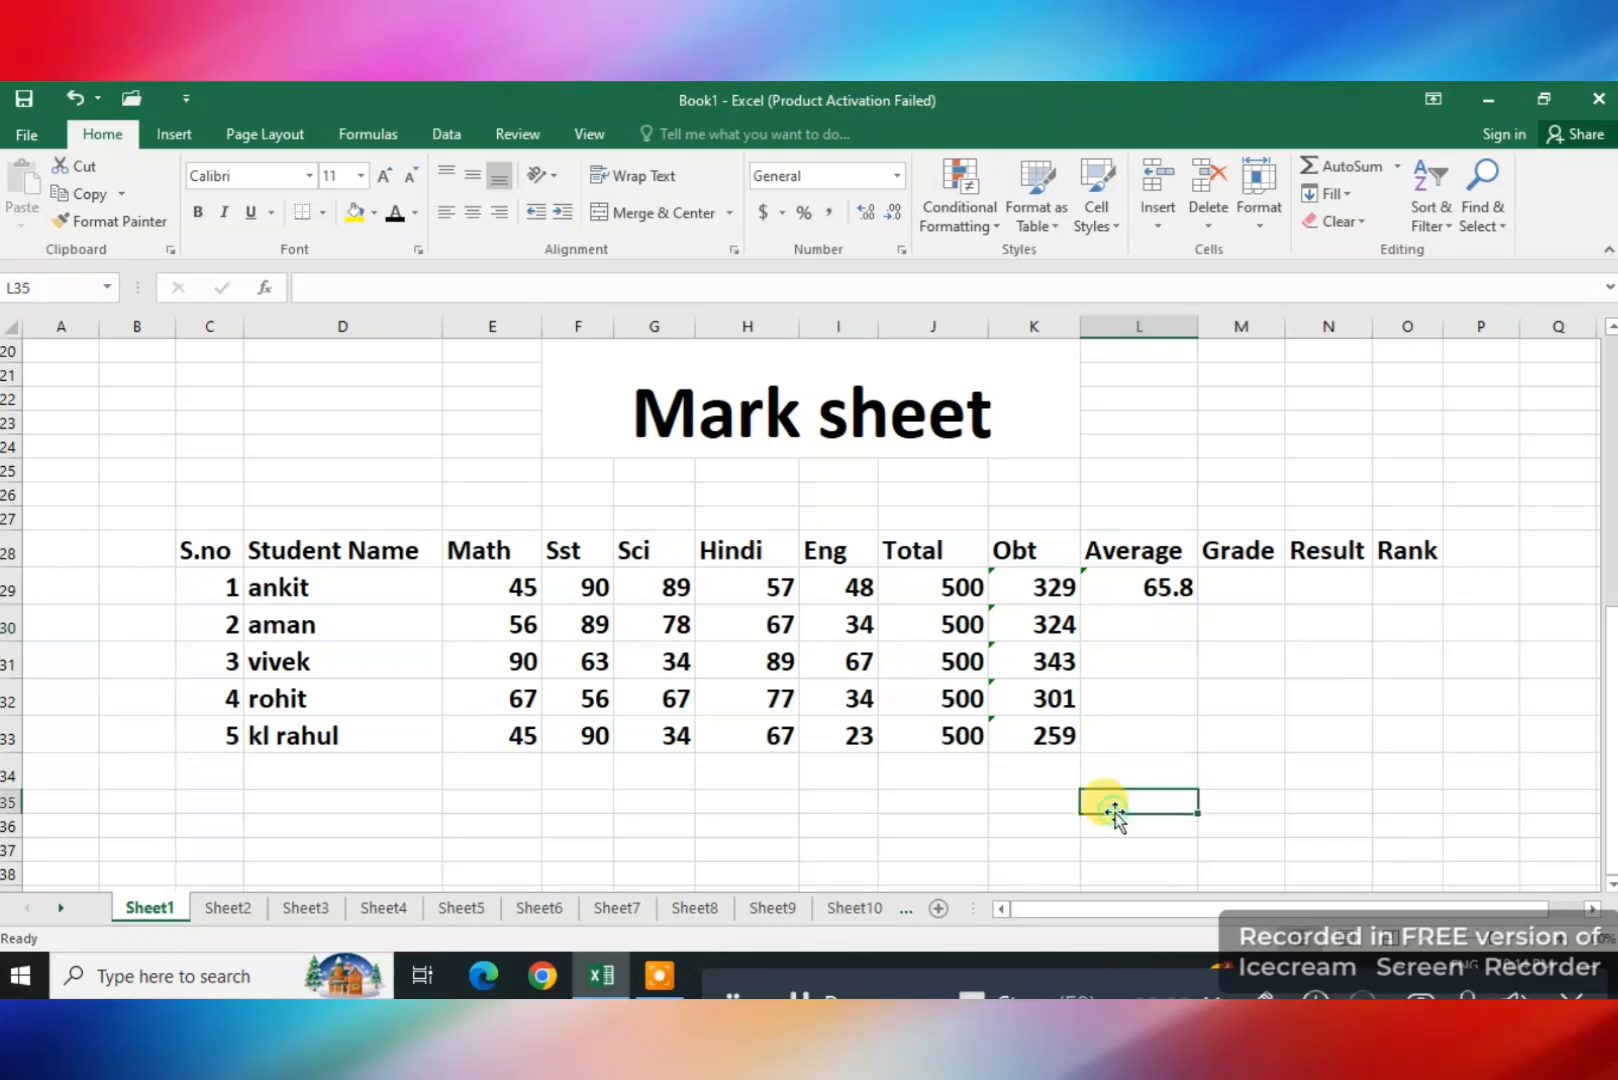
{"action": "type", "text": "="}
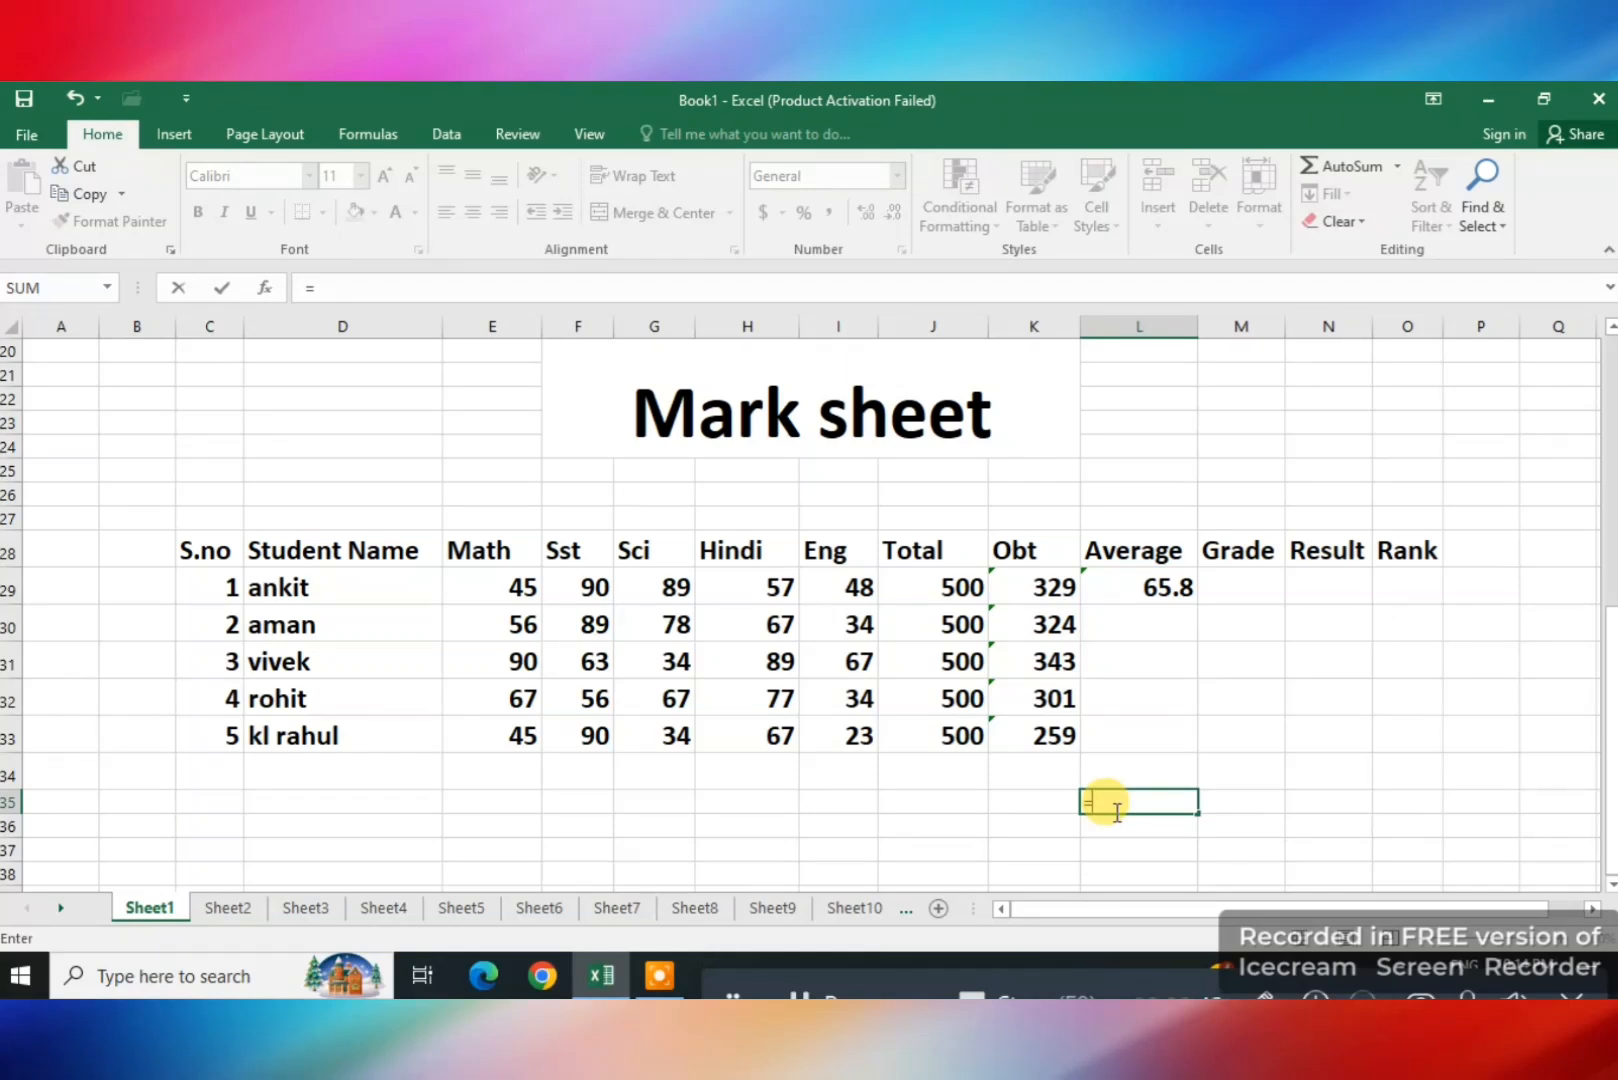
{"action": "left_click", "coordinate": [1055, 587]}
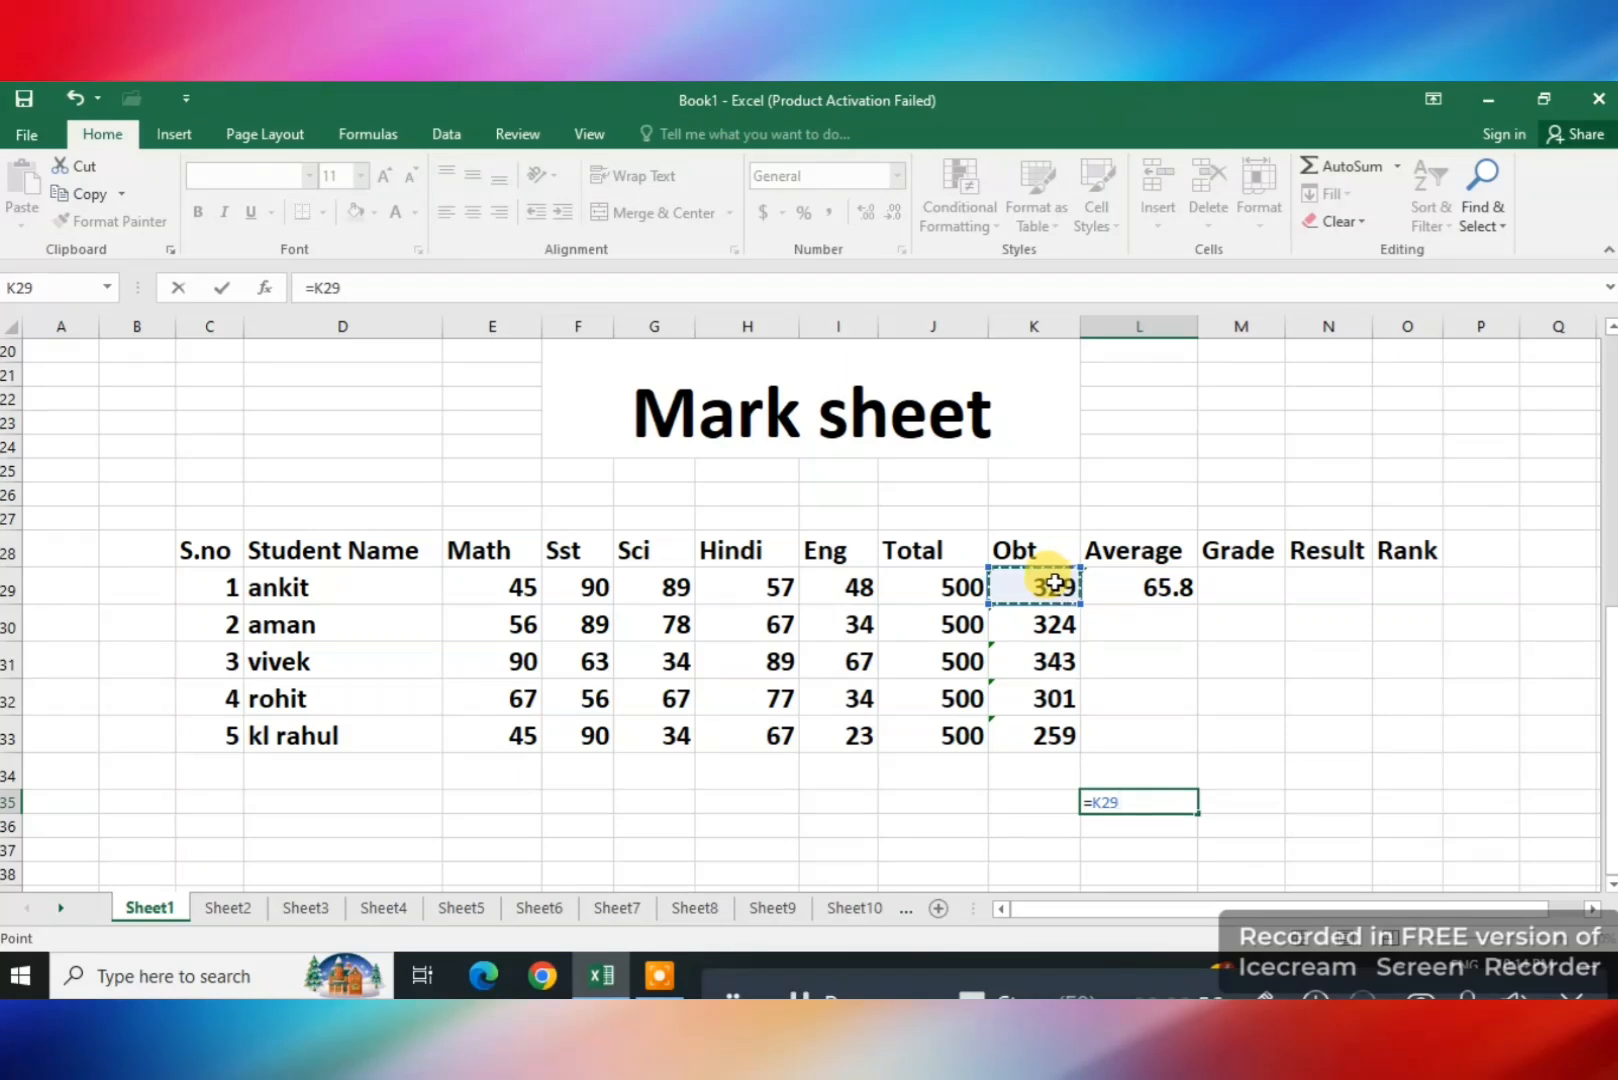
{"action": "type", "text": "*"}
{"action": "type", "text": "100"}
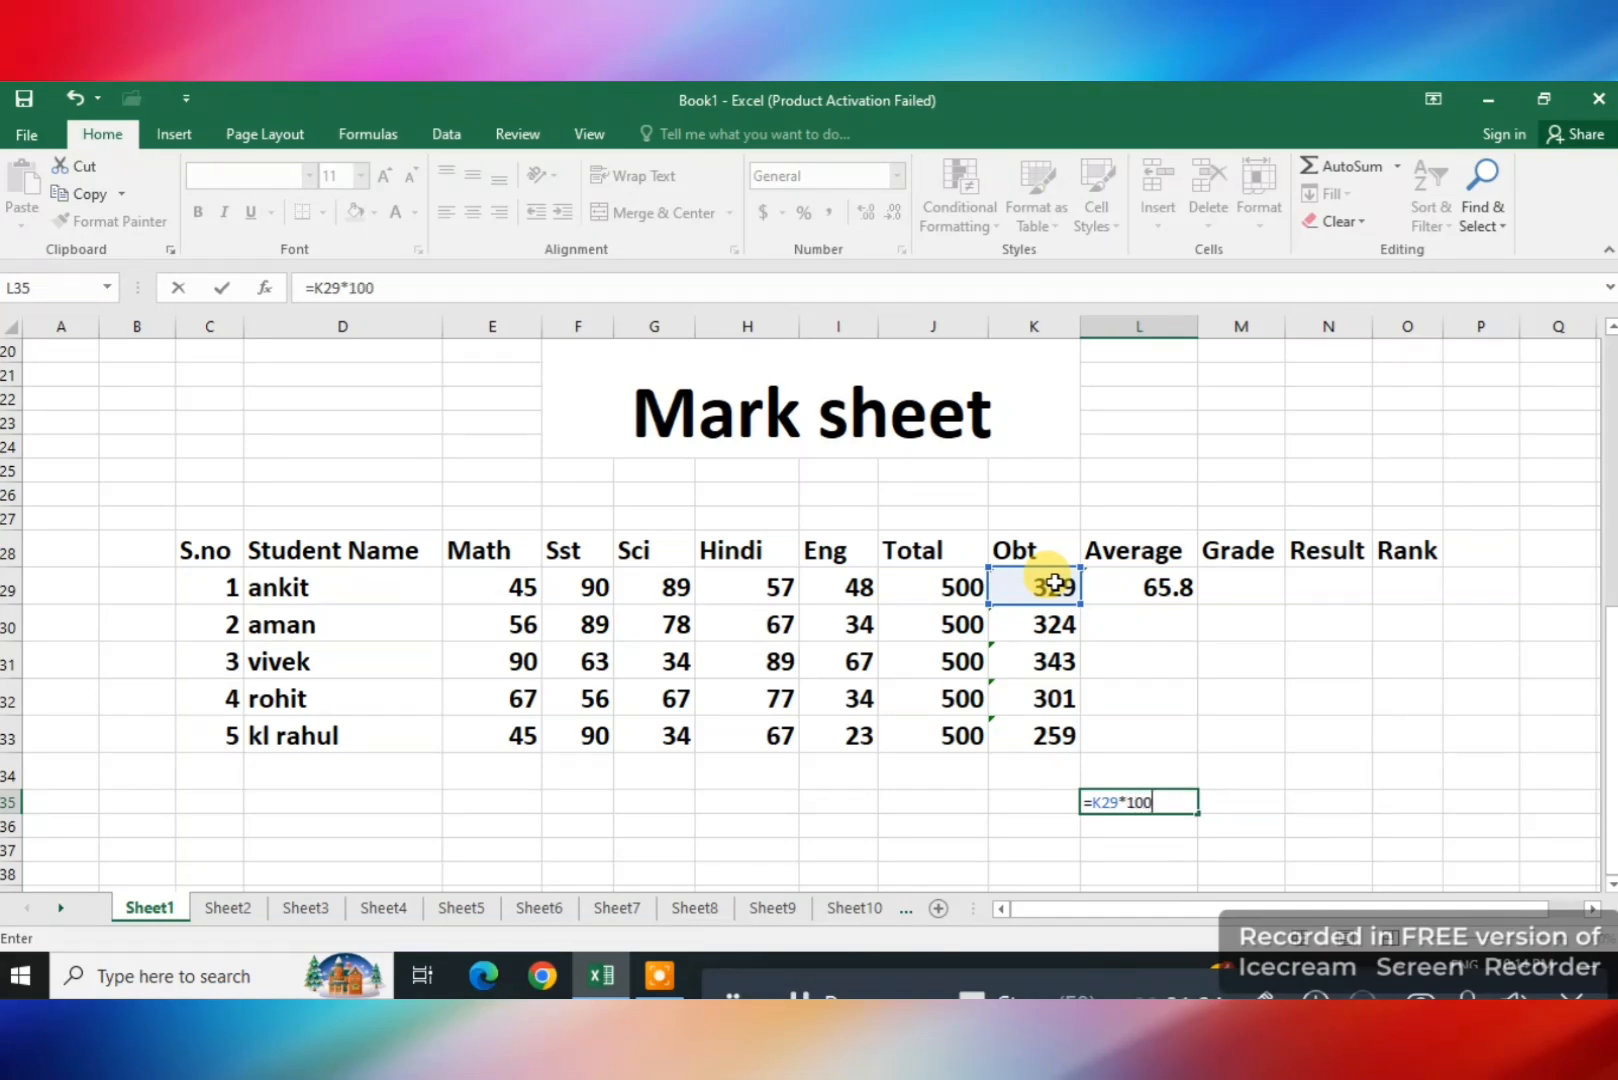
{"action": "type", "text": "/500"}
{"action": "key", "text": "Return"}
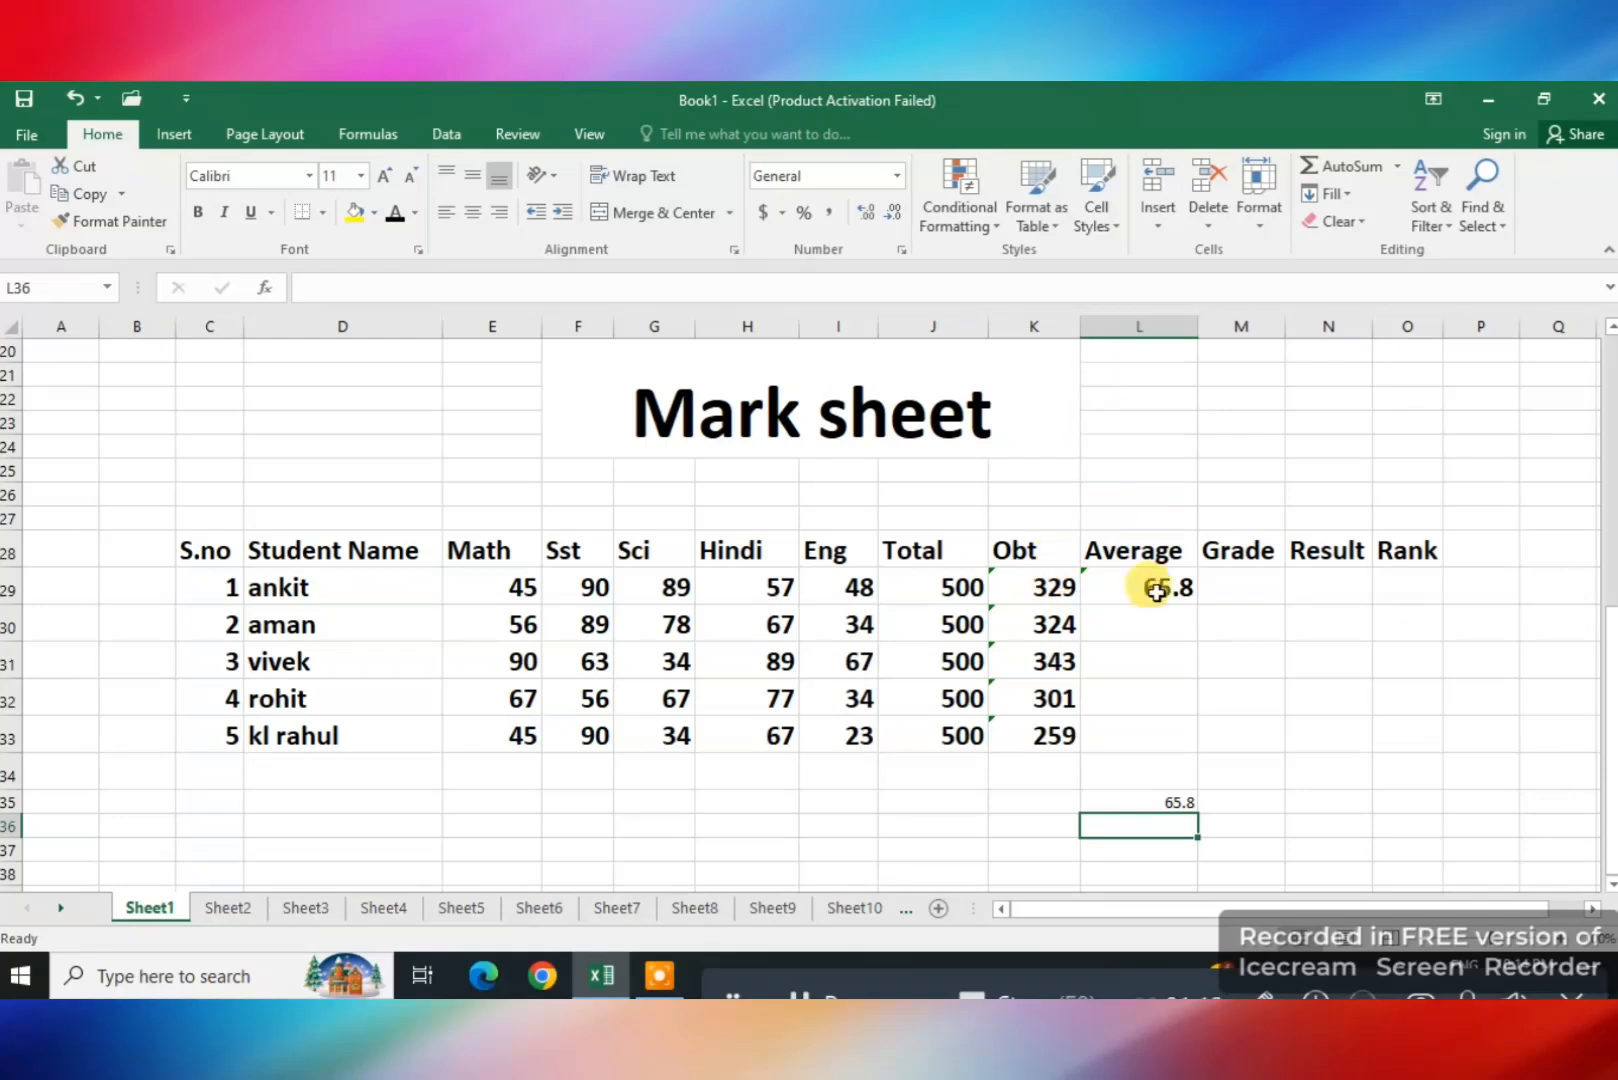
Review the percentage formula in L35 against the first student's average in L29
{"action": "left_click", "coordinate": [1167, 796]}
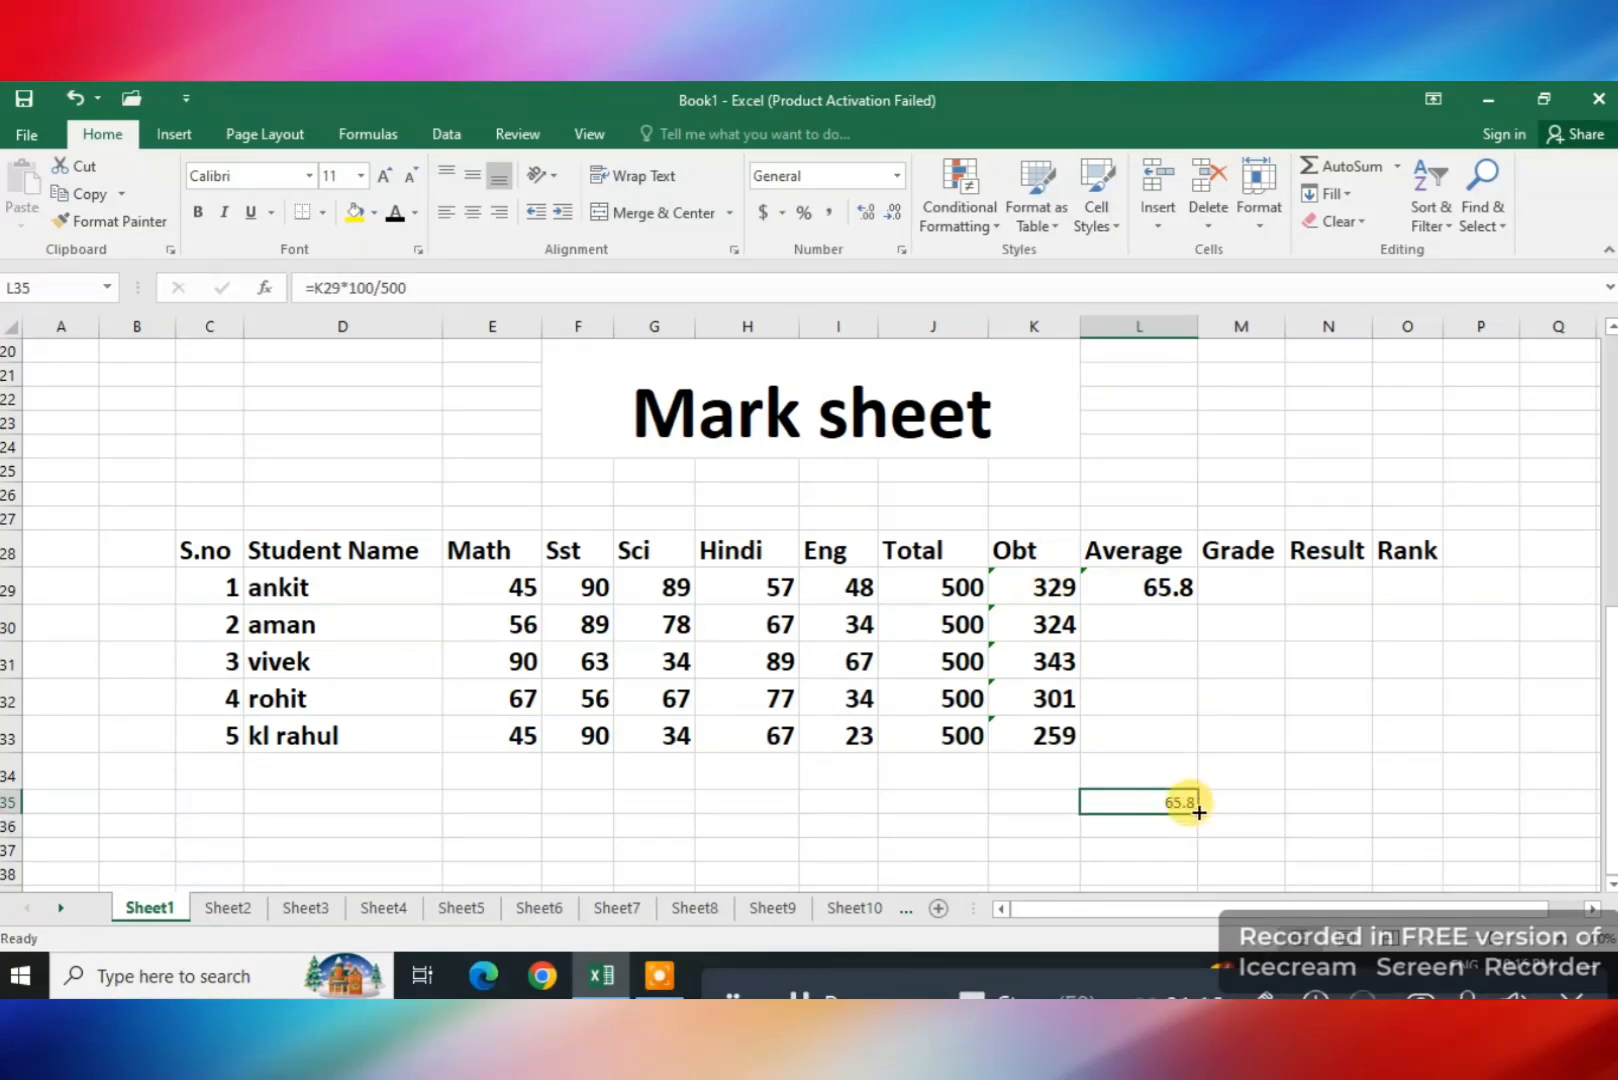
{"action": "left_click_drag", "start_coordinate": [1199, 812], "coordinate": [1174, 798]}
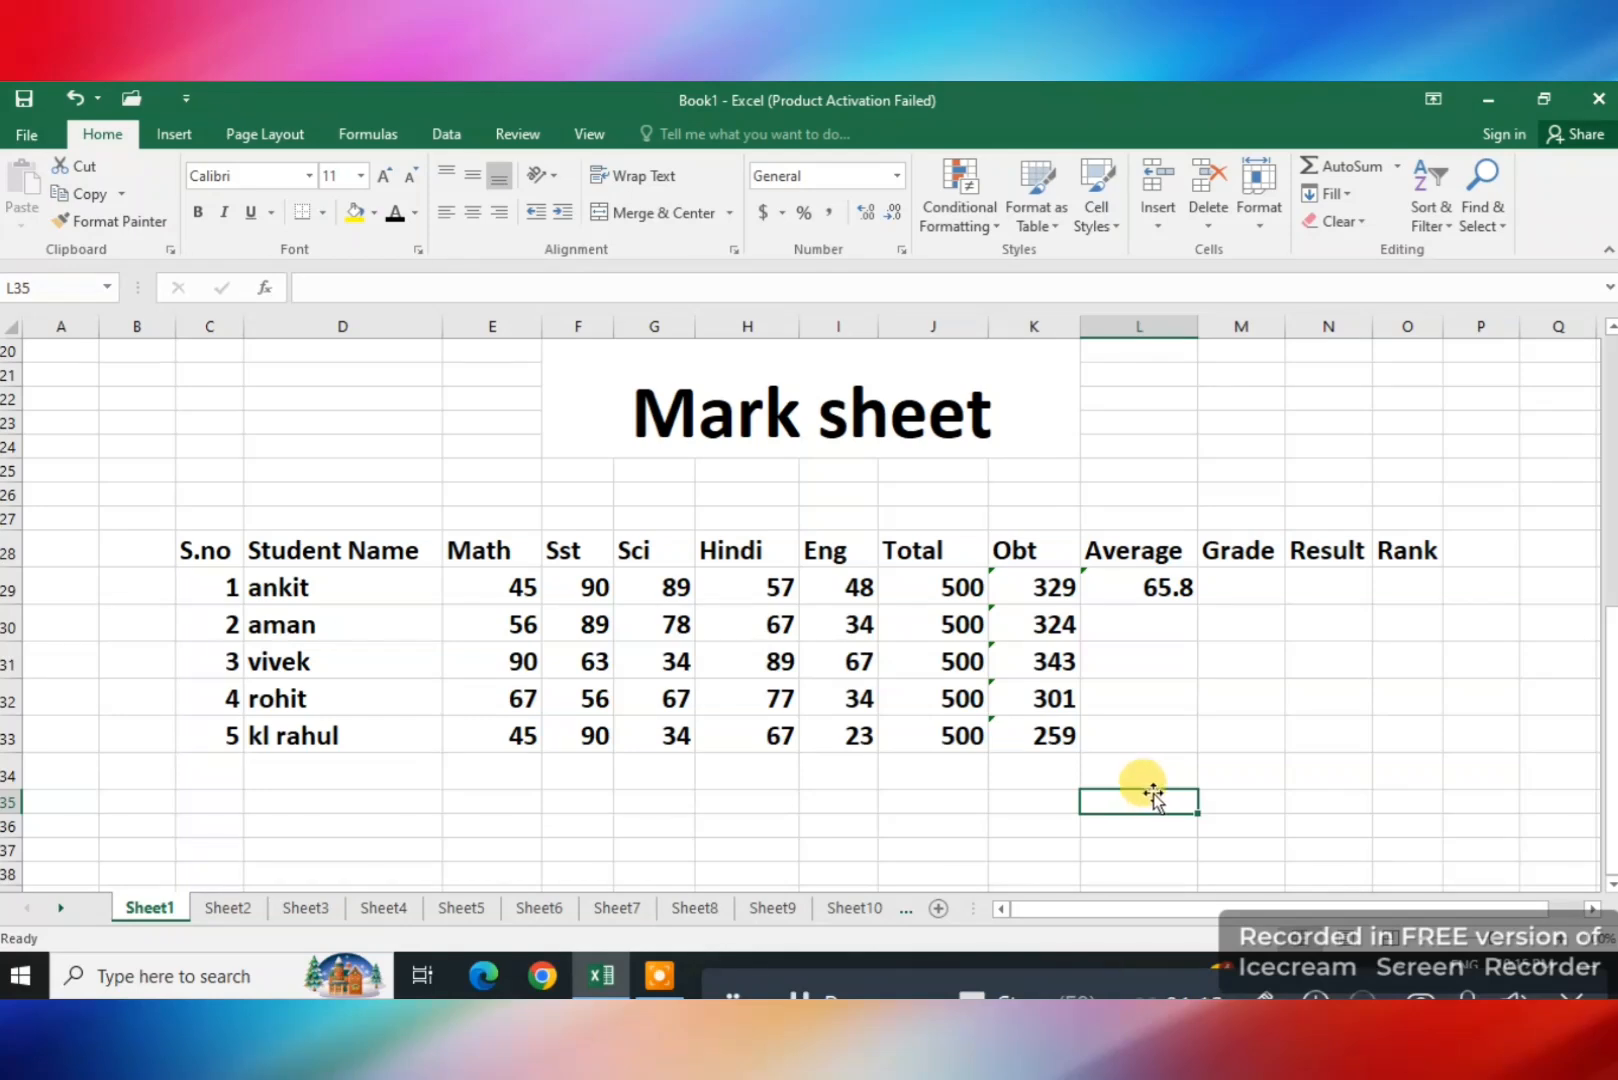
{"action": "key", "text": "ctrl+z"}
{"action": "left_click", "coordinate": [1231, 801]}
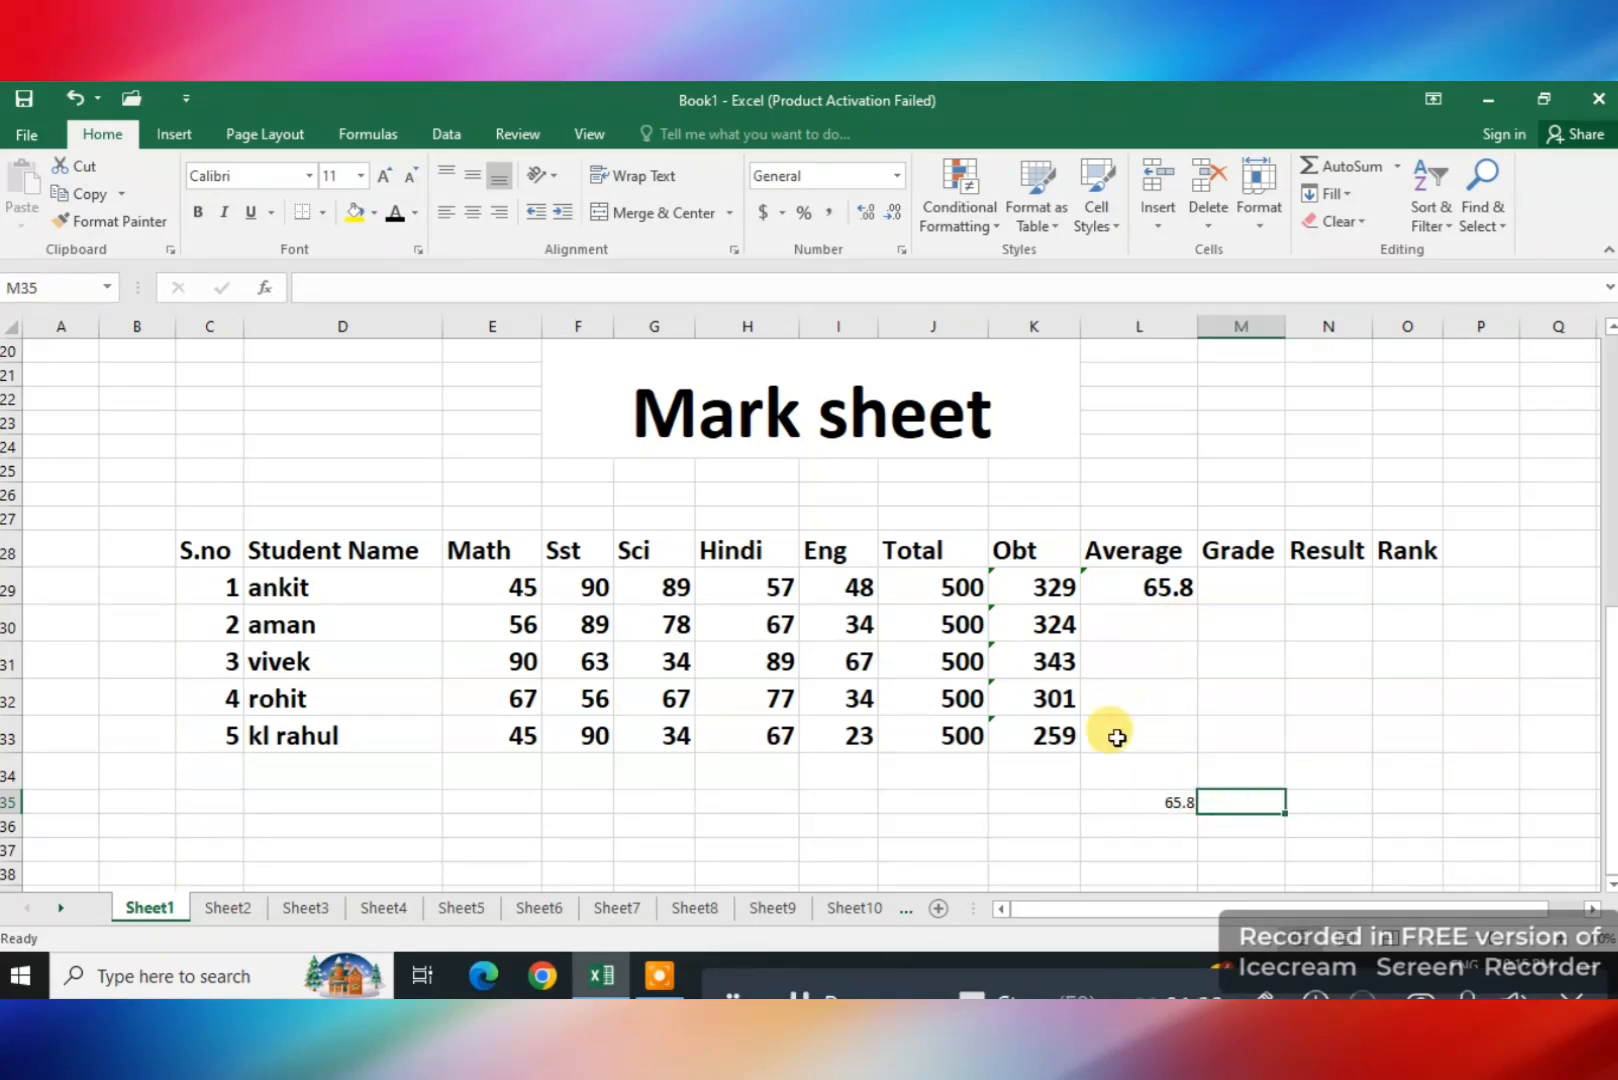
{"action": "left_click", "coordinate": [1174, 800]}
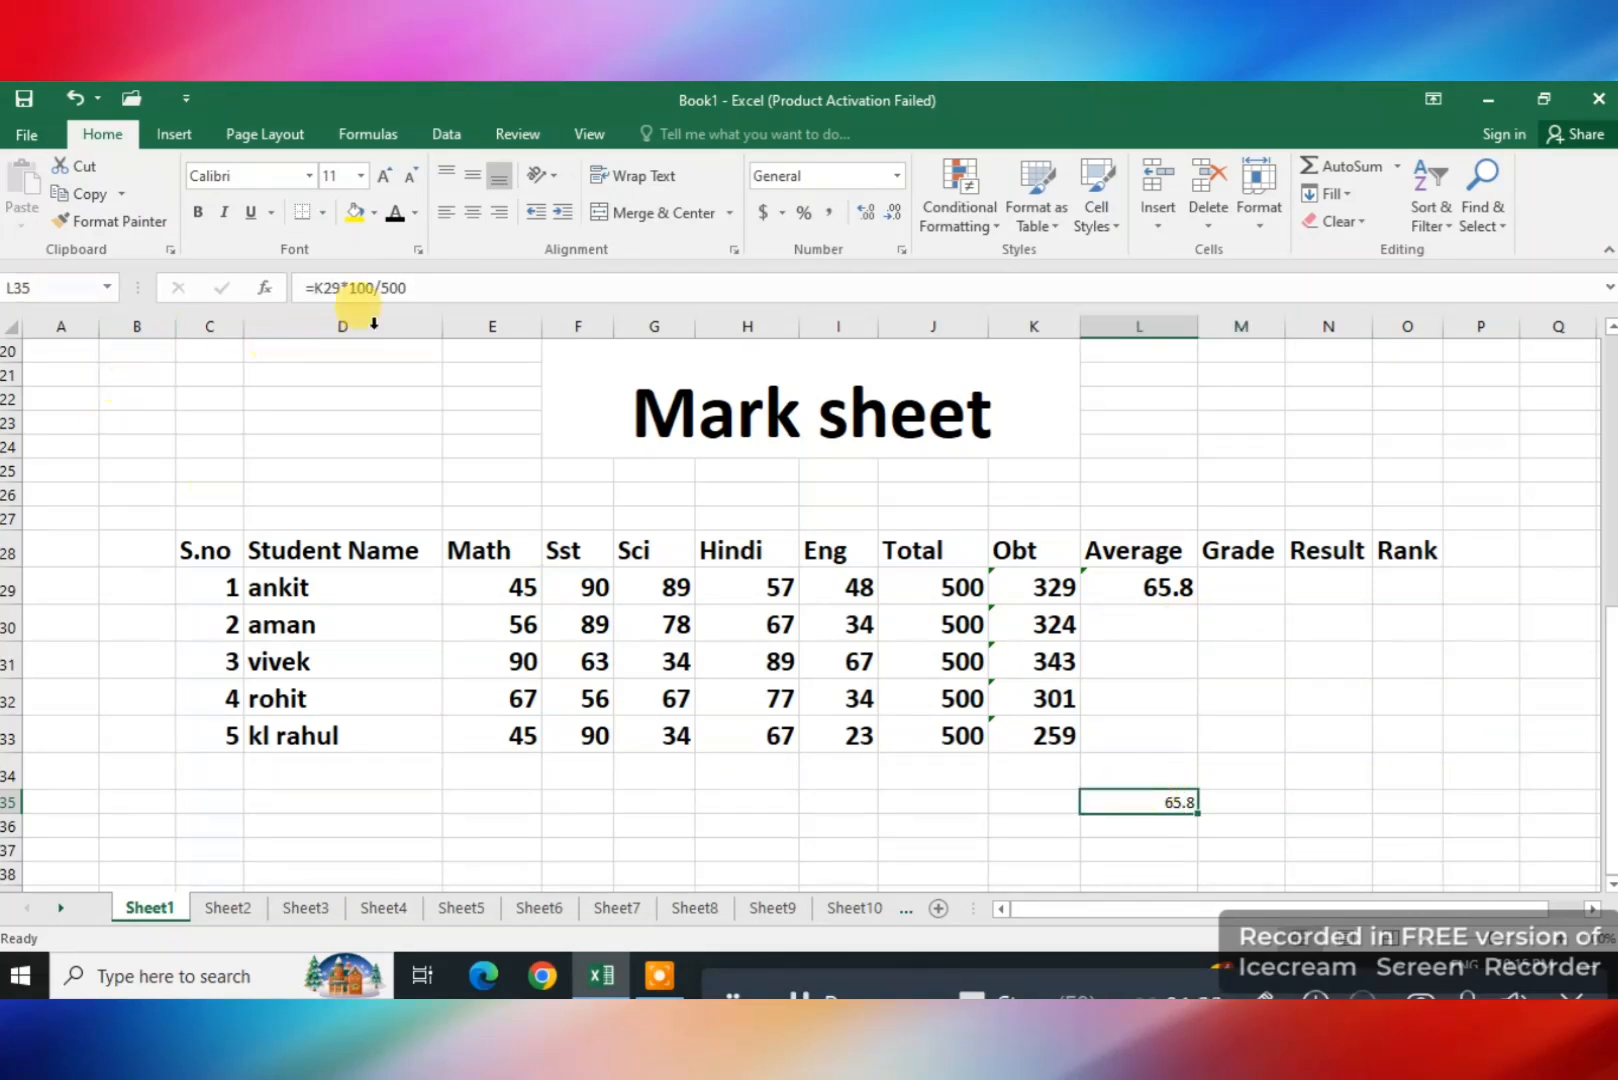
{"action": "left_click_drag", "start_coordinate": [420, 291], "coordinate": [263, 289]}
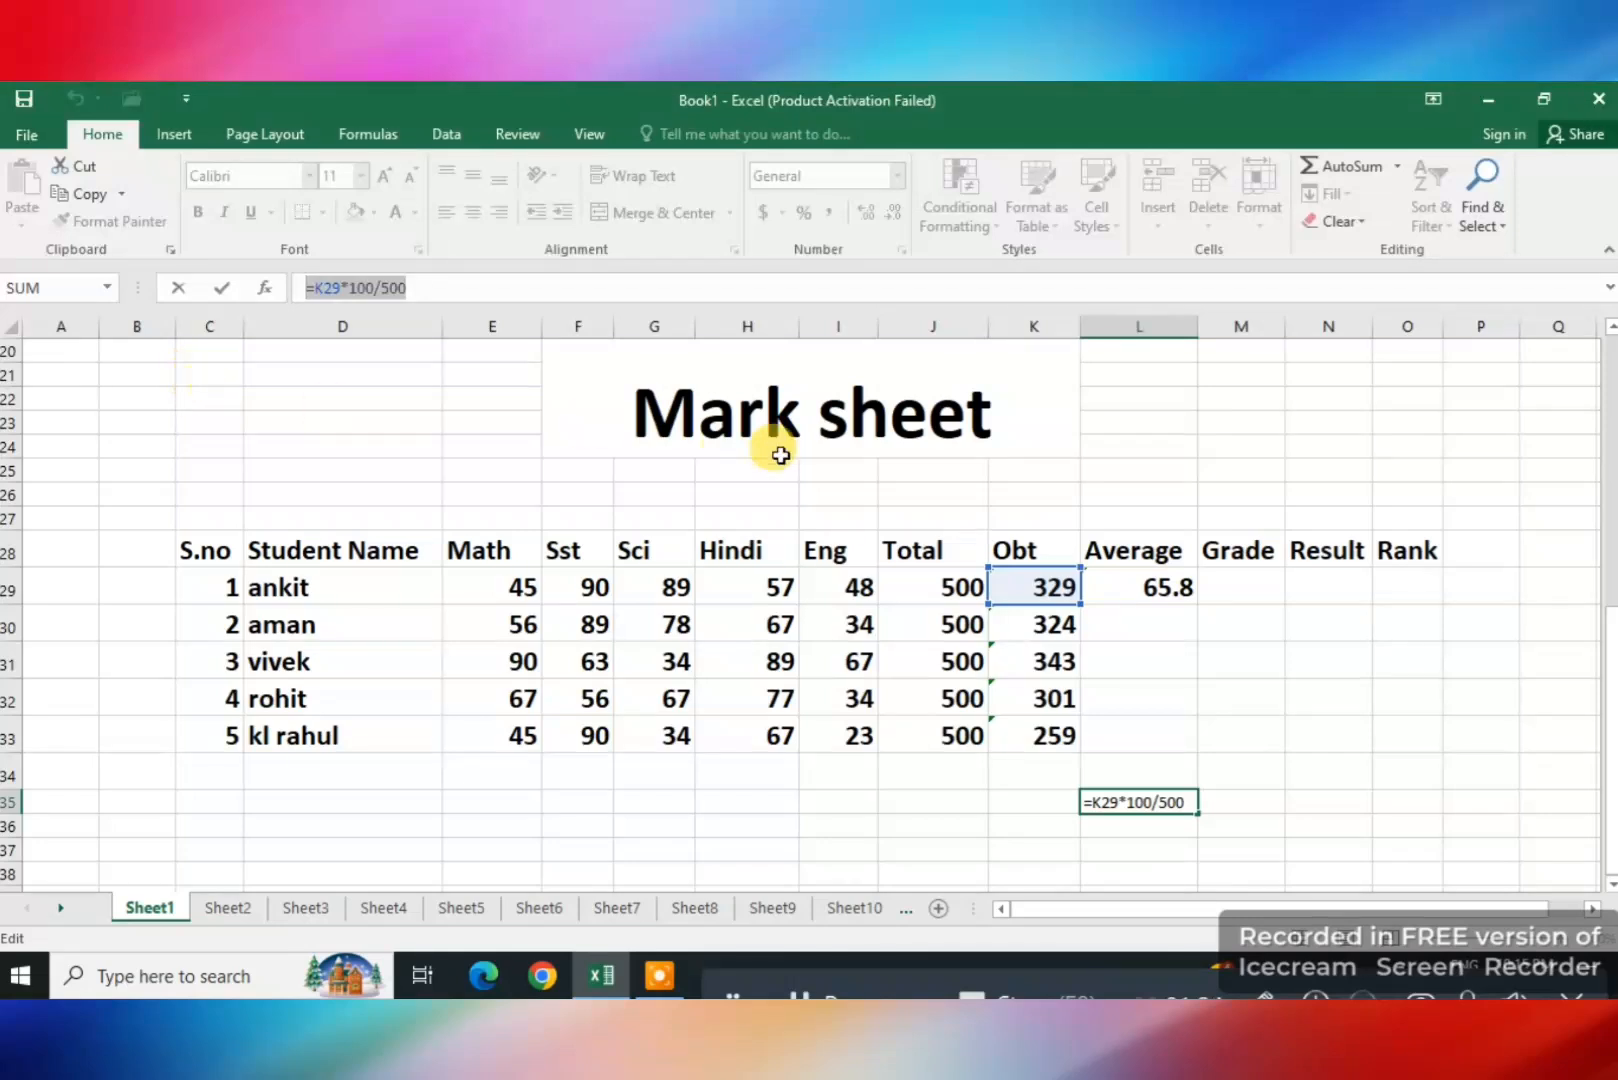
{"action": "left_click", "coordinate": [1158, 585]}
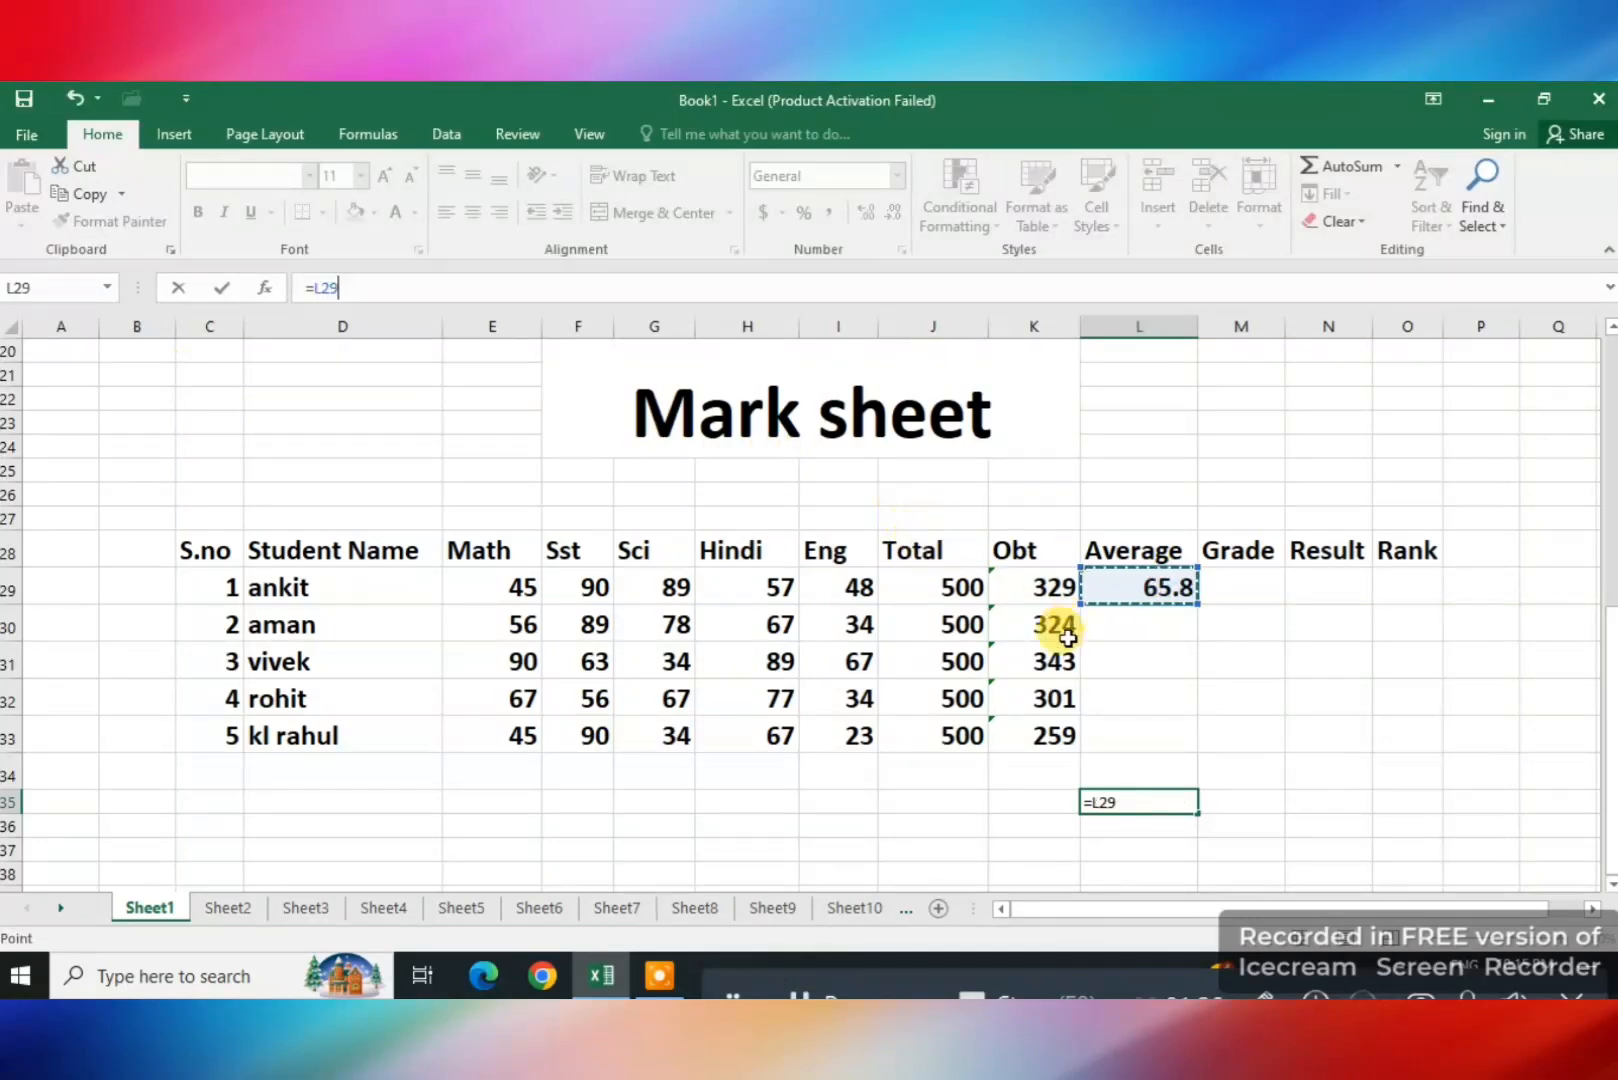
{"action": "key", "text": "ctrl+z"}
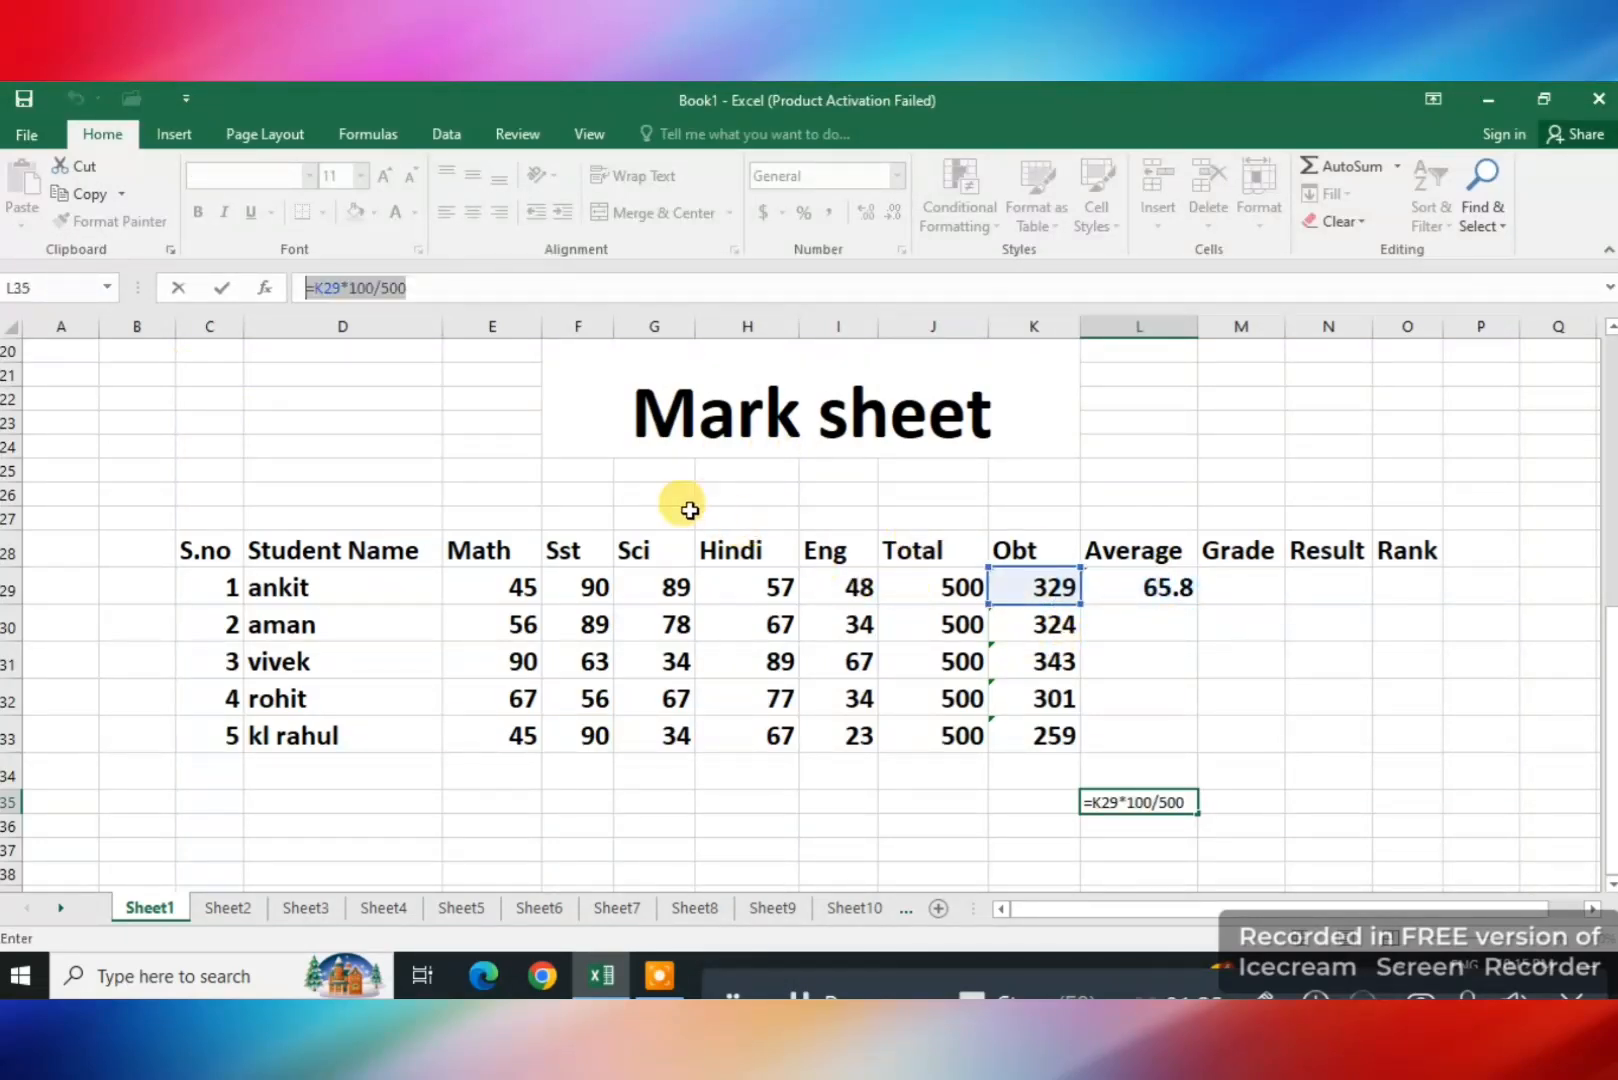
{"action": "key", "text": "Return"}
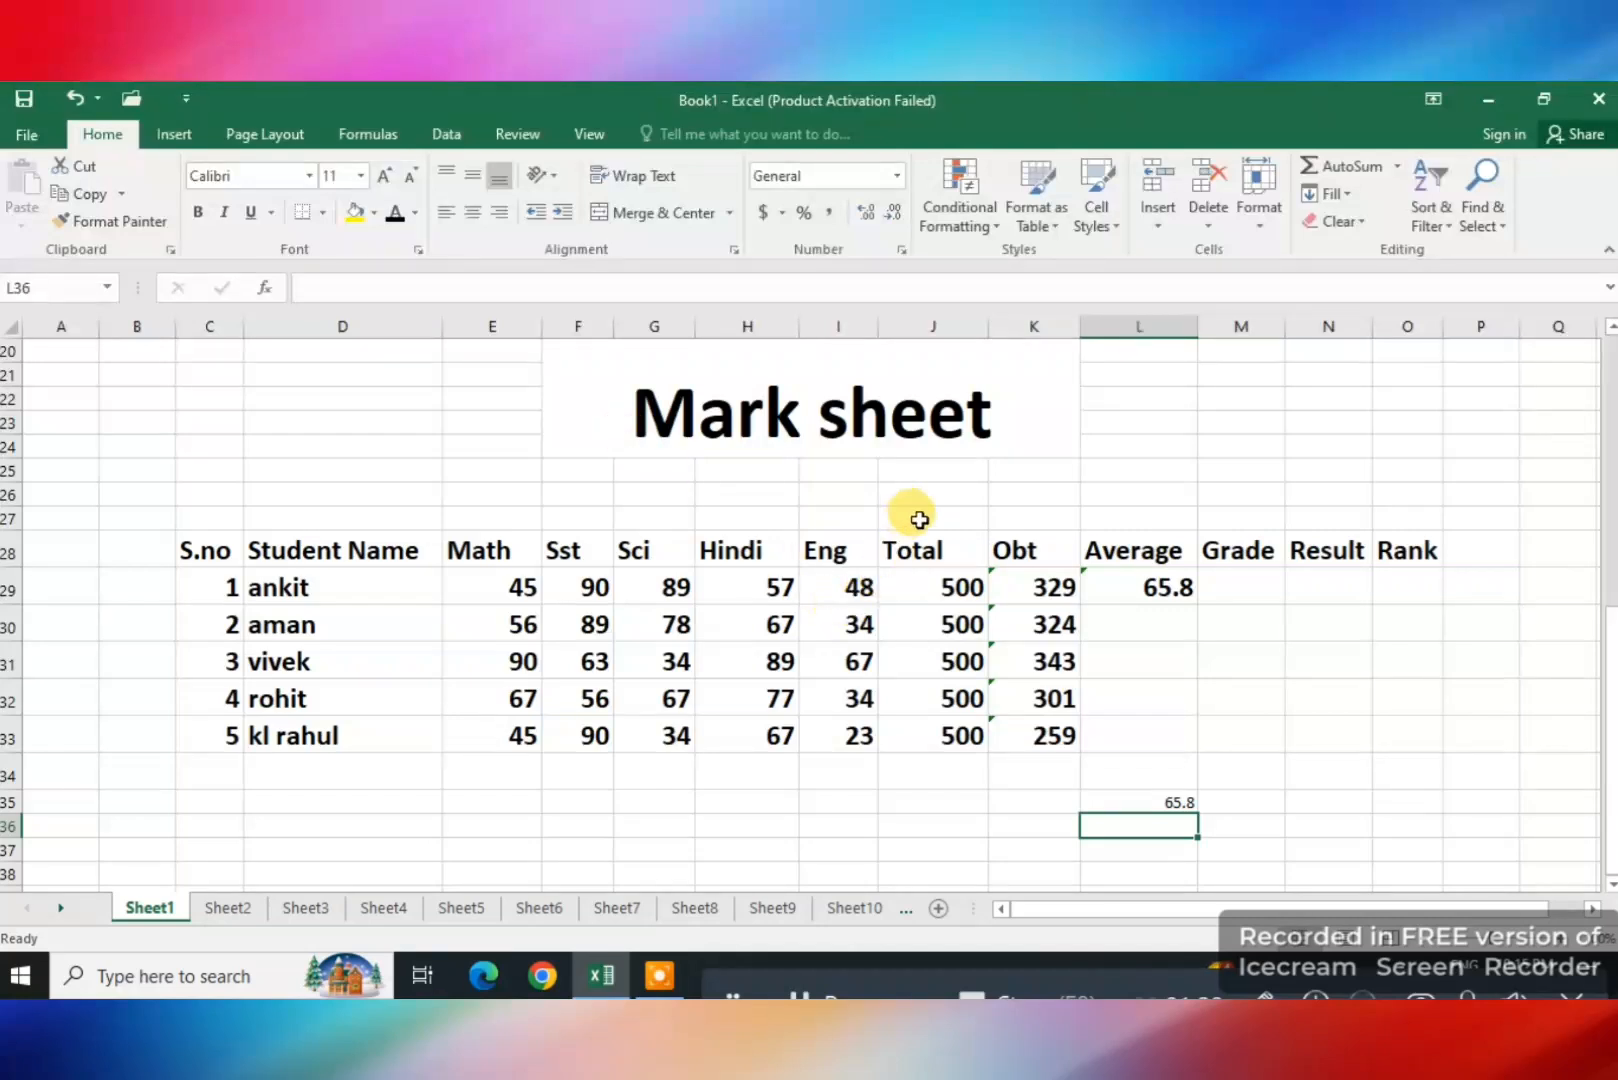
Fill the AVERAGE formula from L29 down to L33 to get the averages of all five students
{"action": "left_click", "coordinate": [1152, 587]}
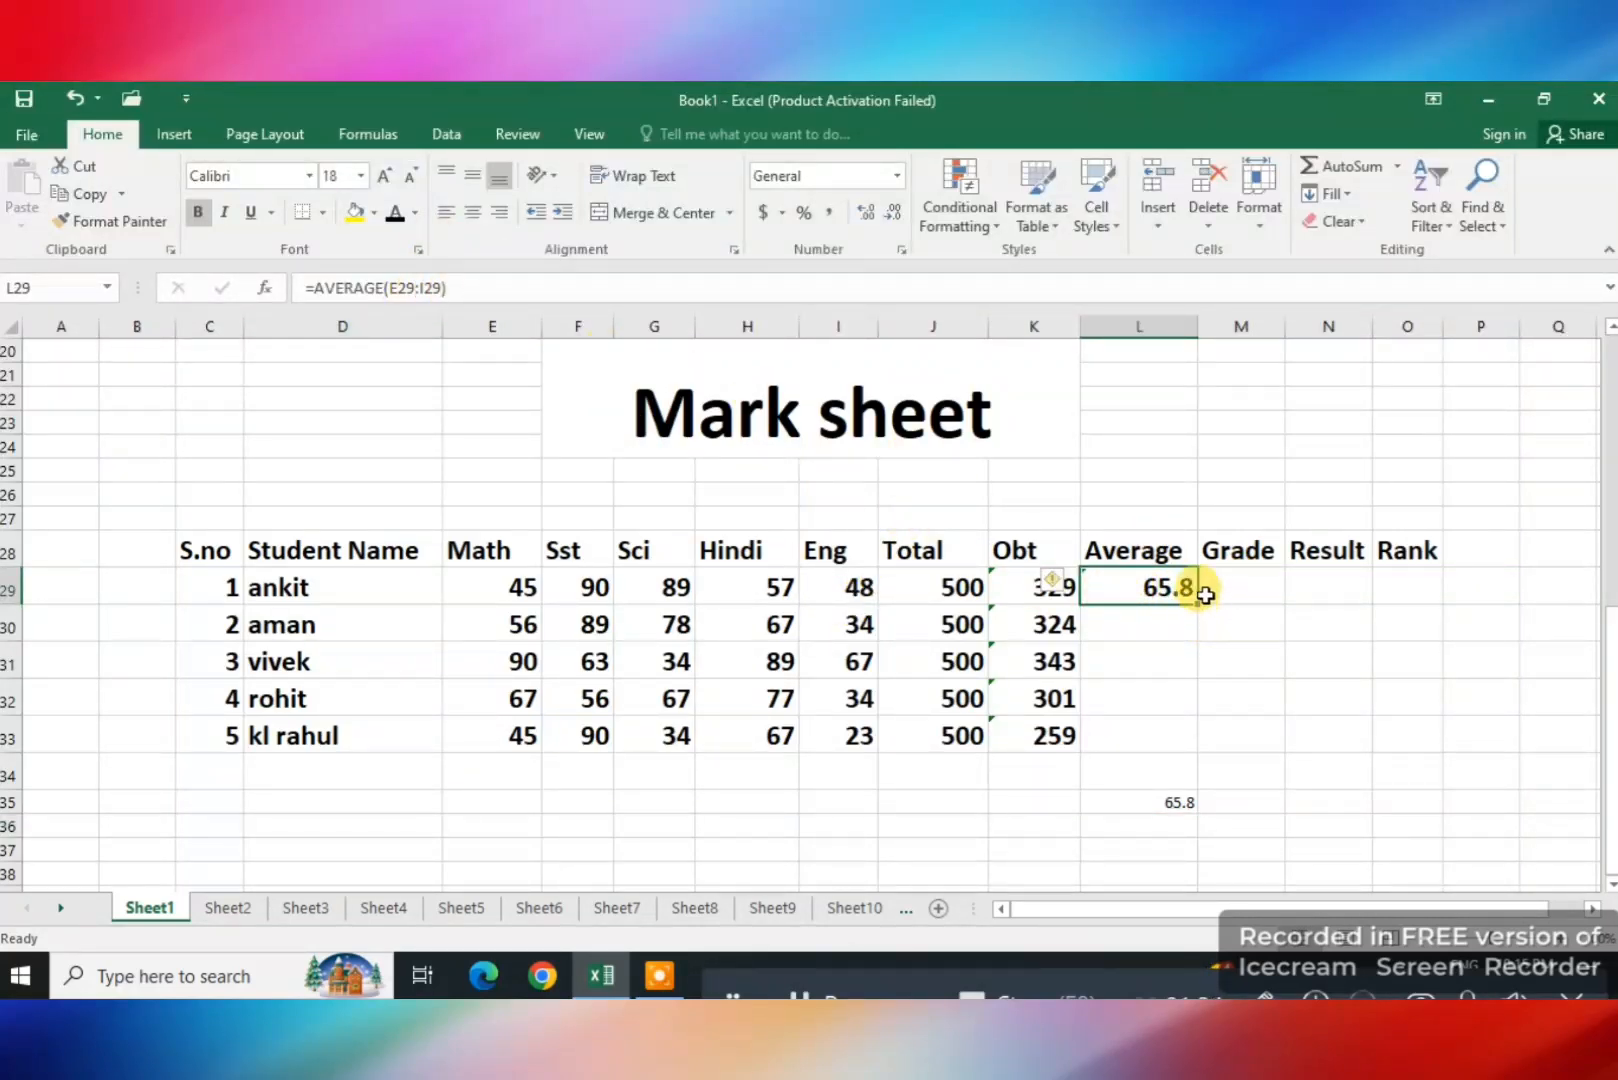
{"action": "left_click_drag", "start_coordinate": [1200, 603], "coordinate": [1188, 754]}
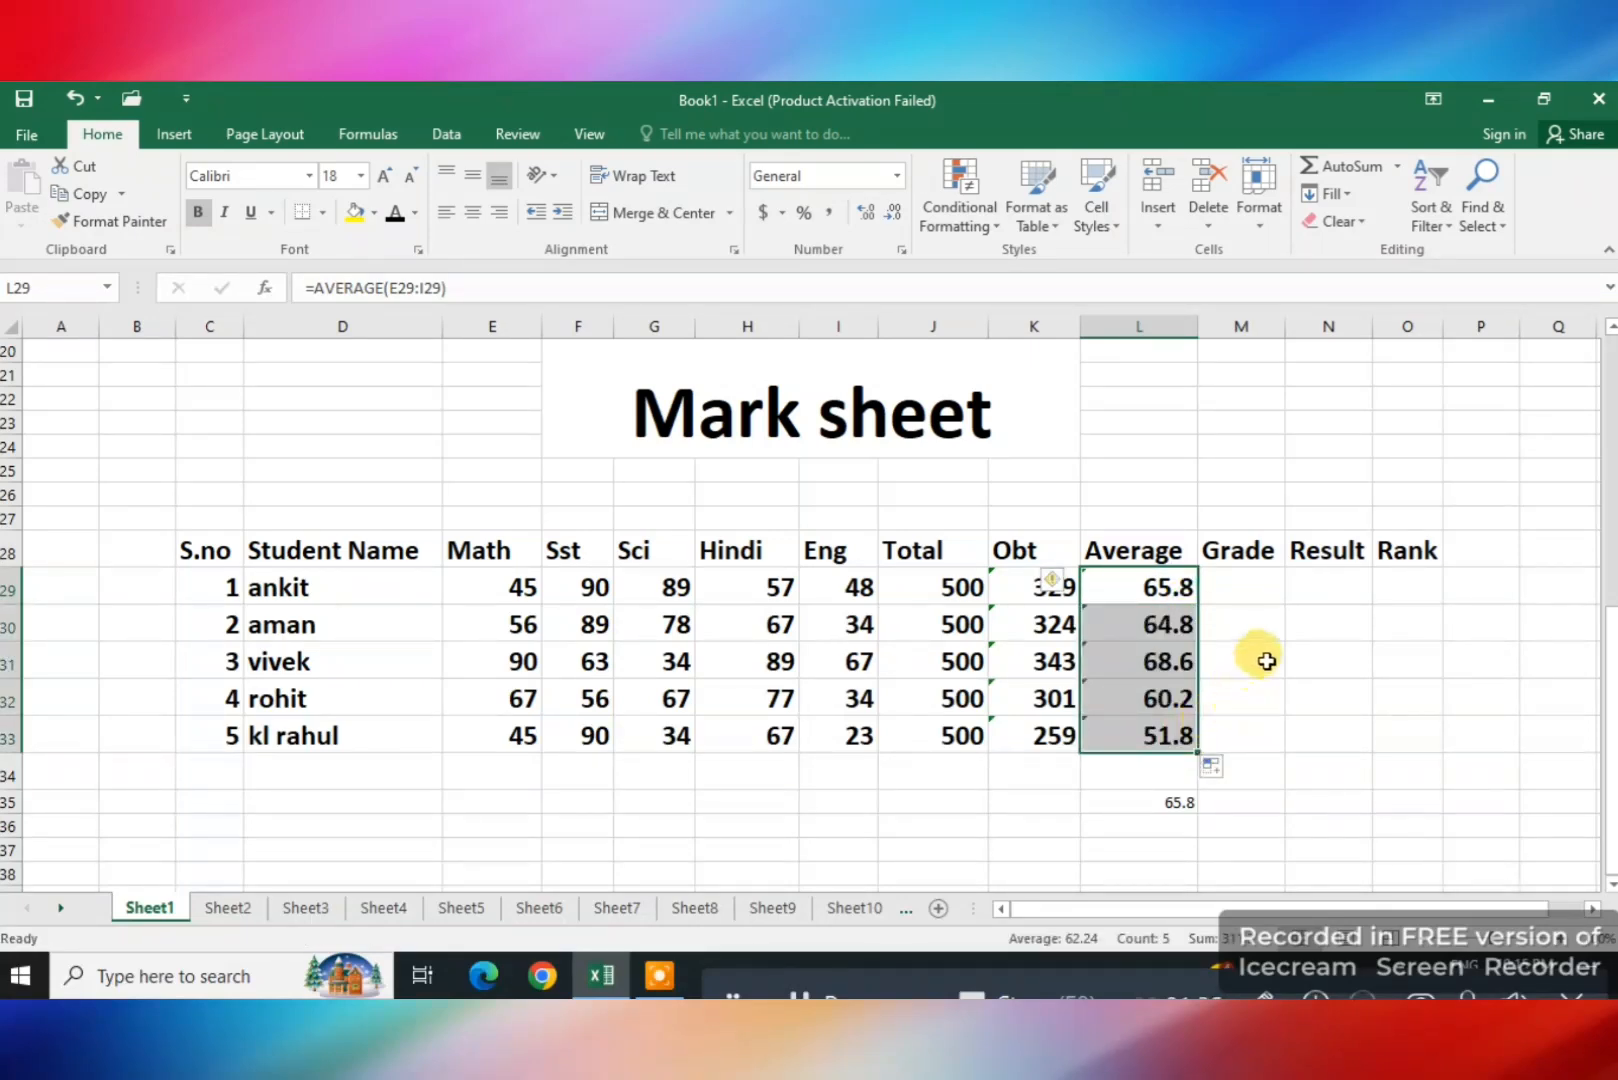
Begin an IF function in M29 for the first student's grade
{"action": "left_click", "coordinate": [1245, 576]}
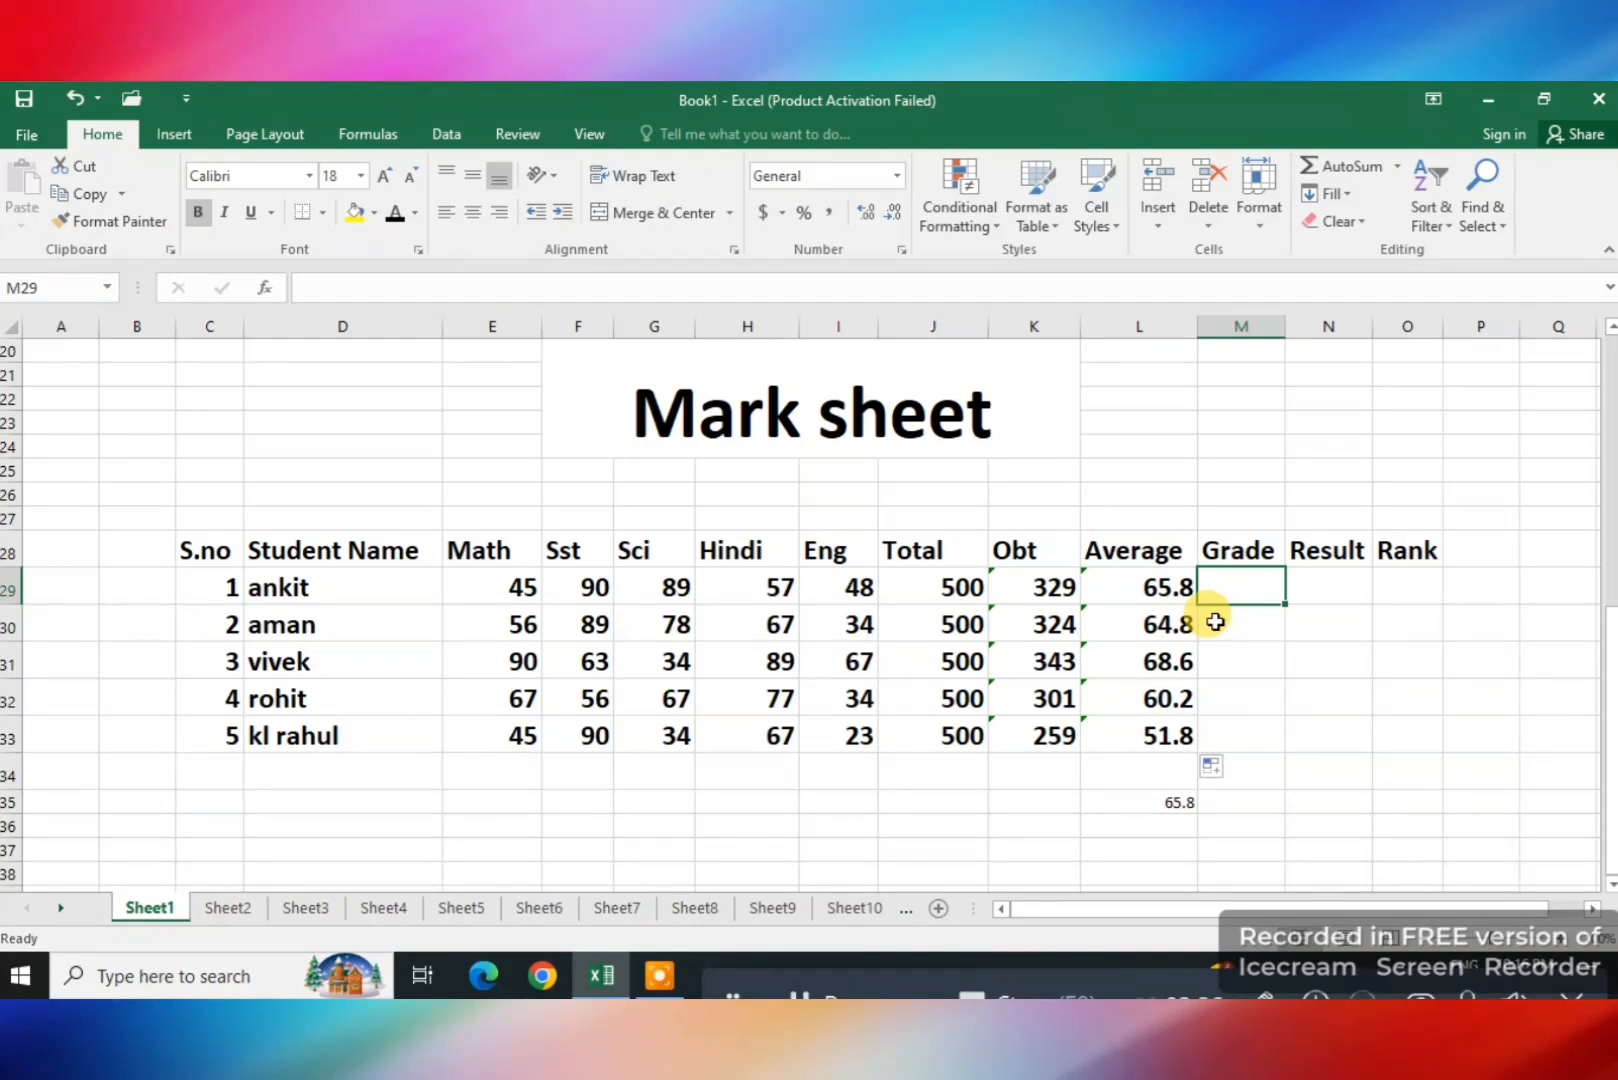
{"action": "type", "text": "="}
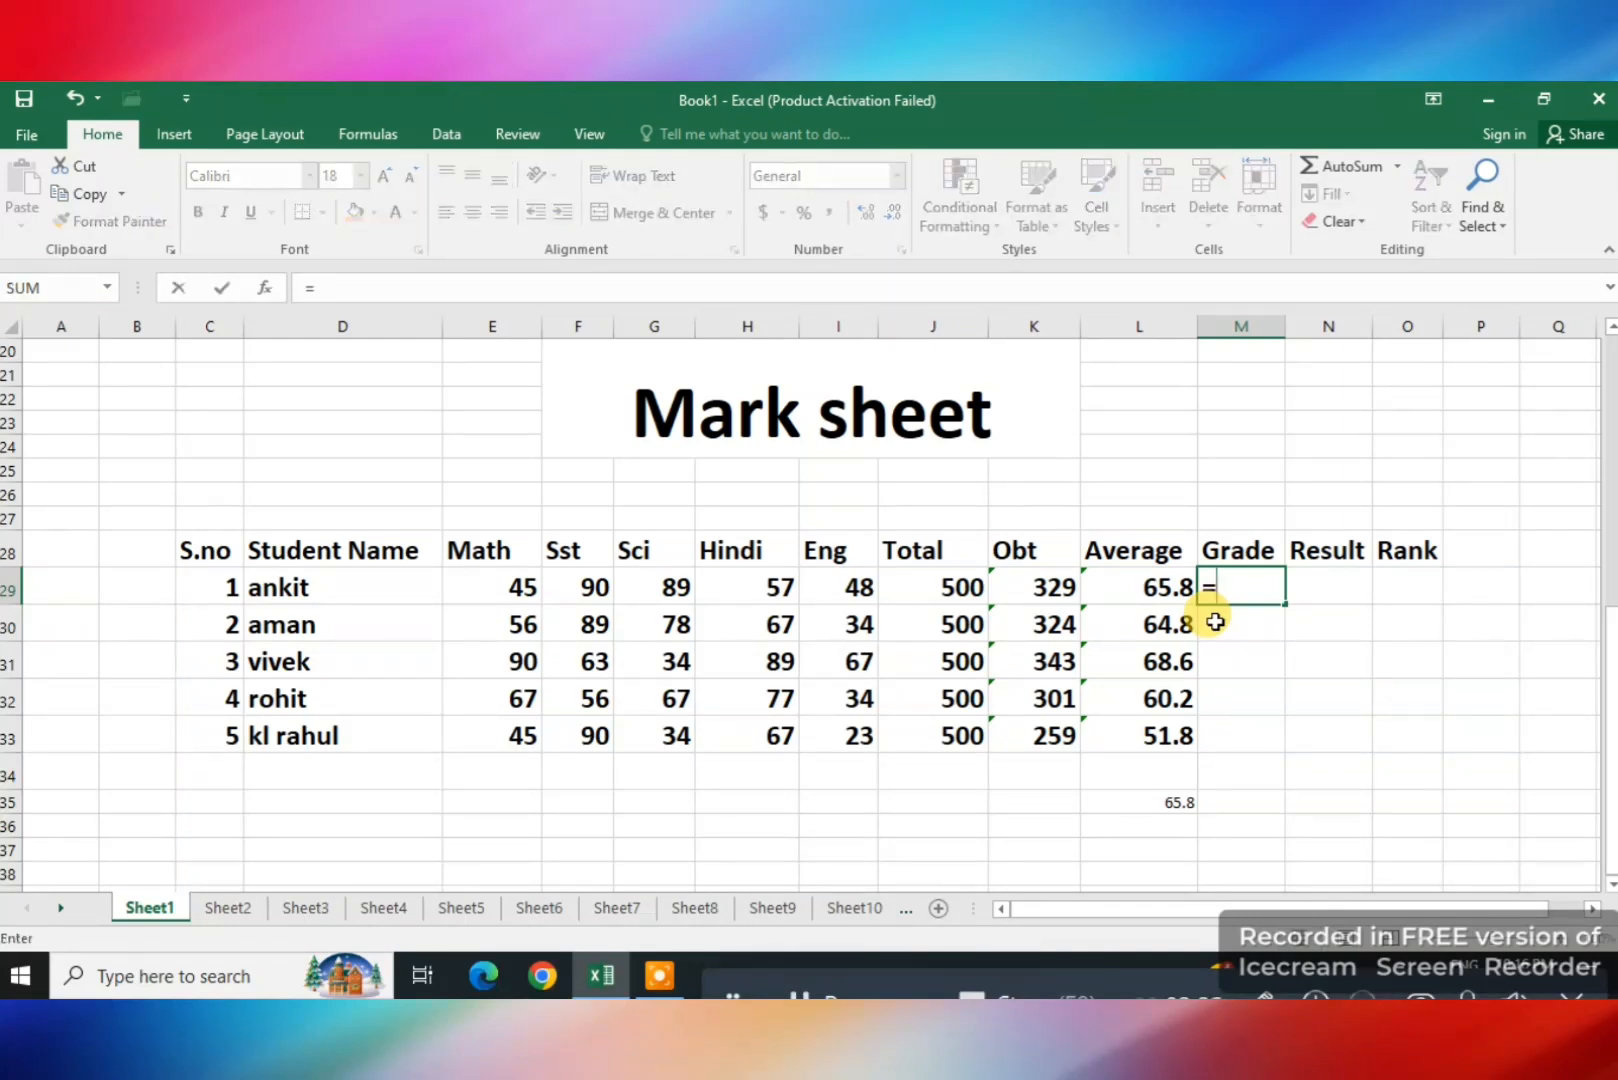
{"action": "type", "text": "if"}
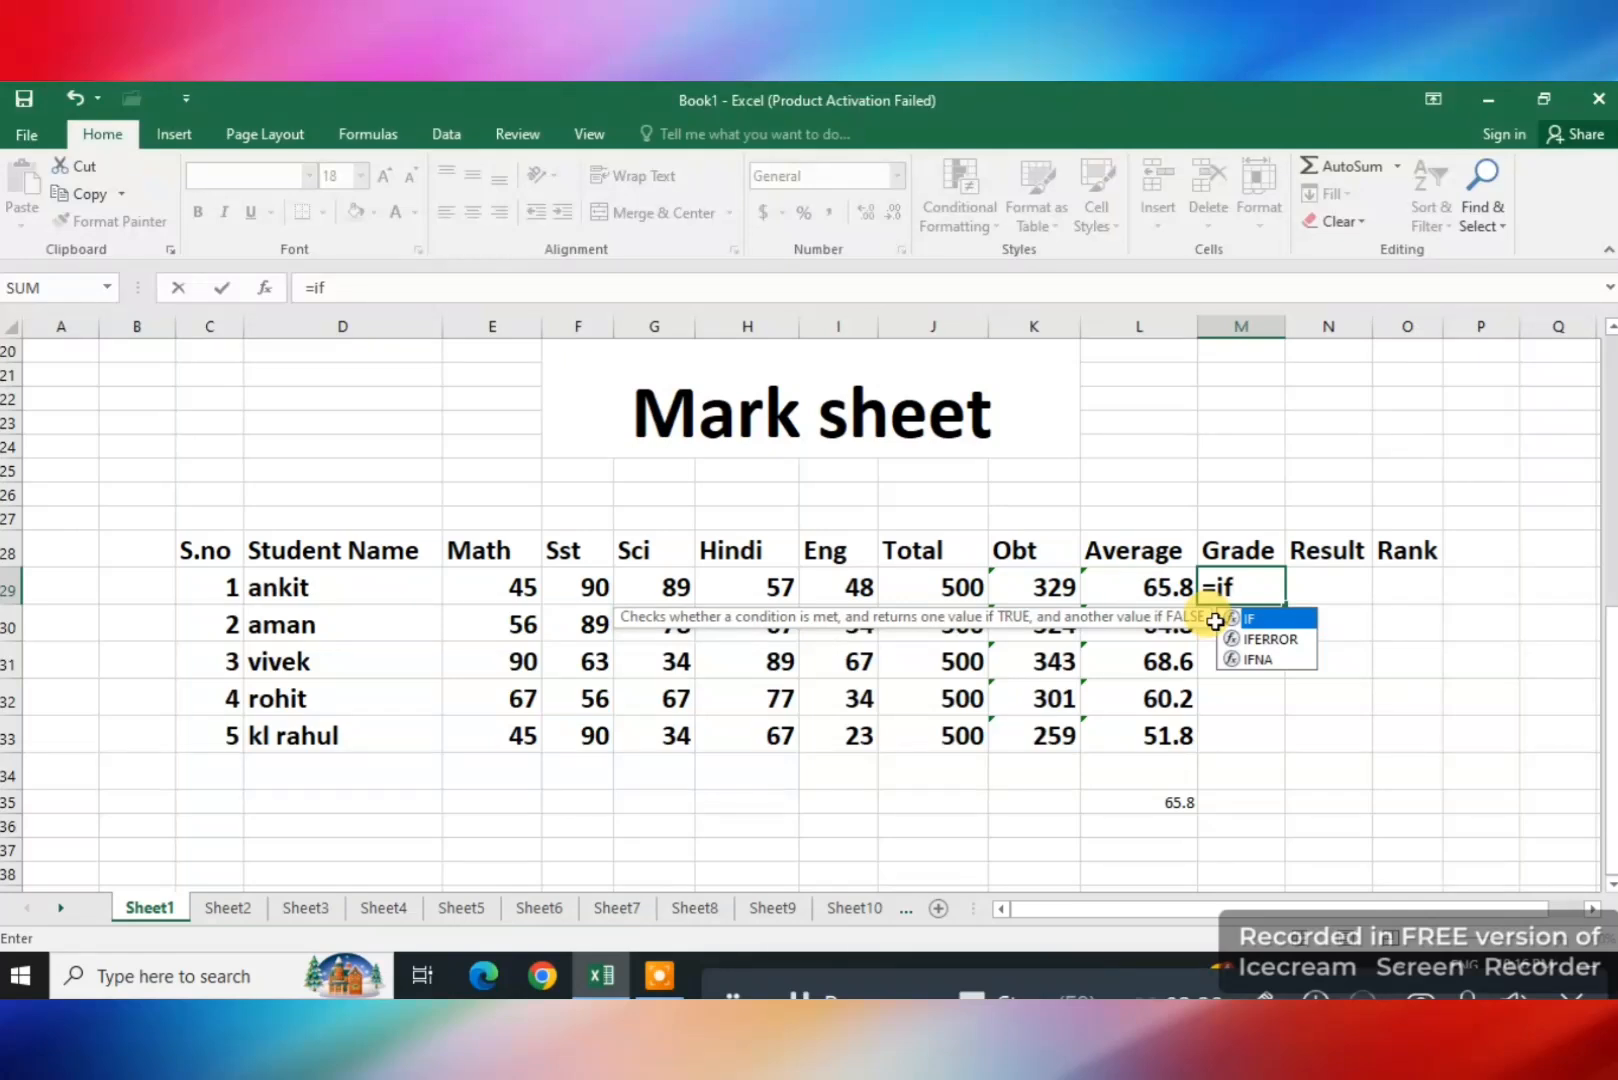
{"action": "key", "text": "Tab"}
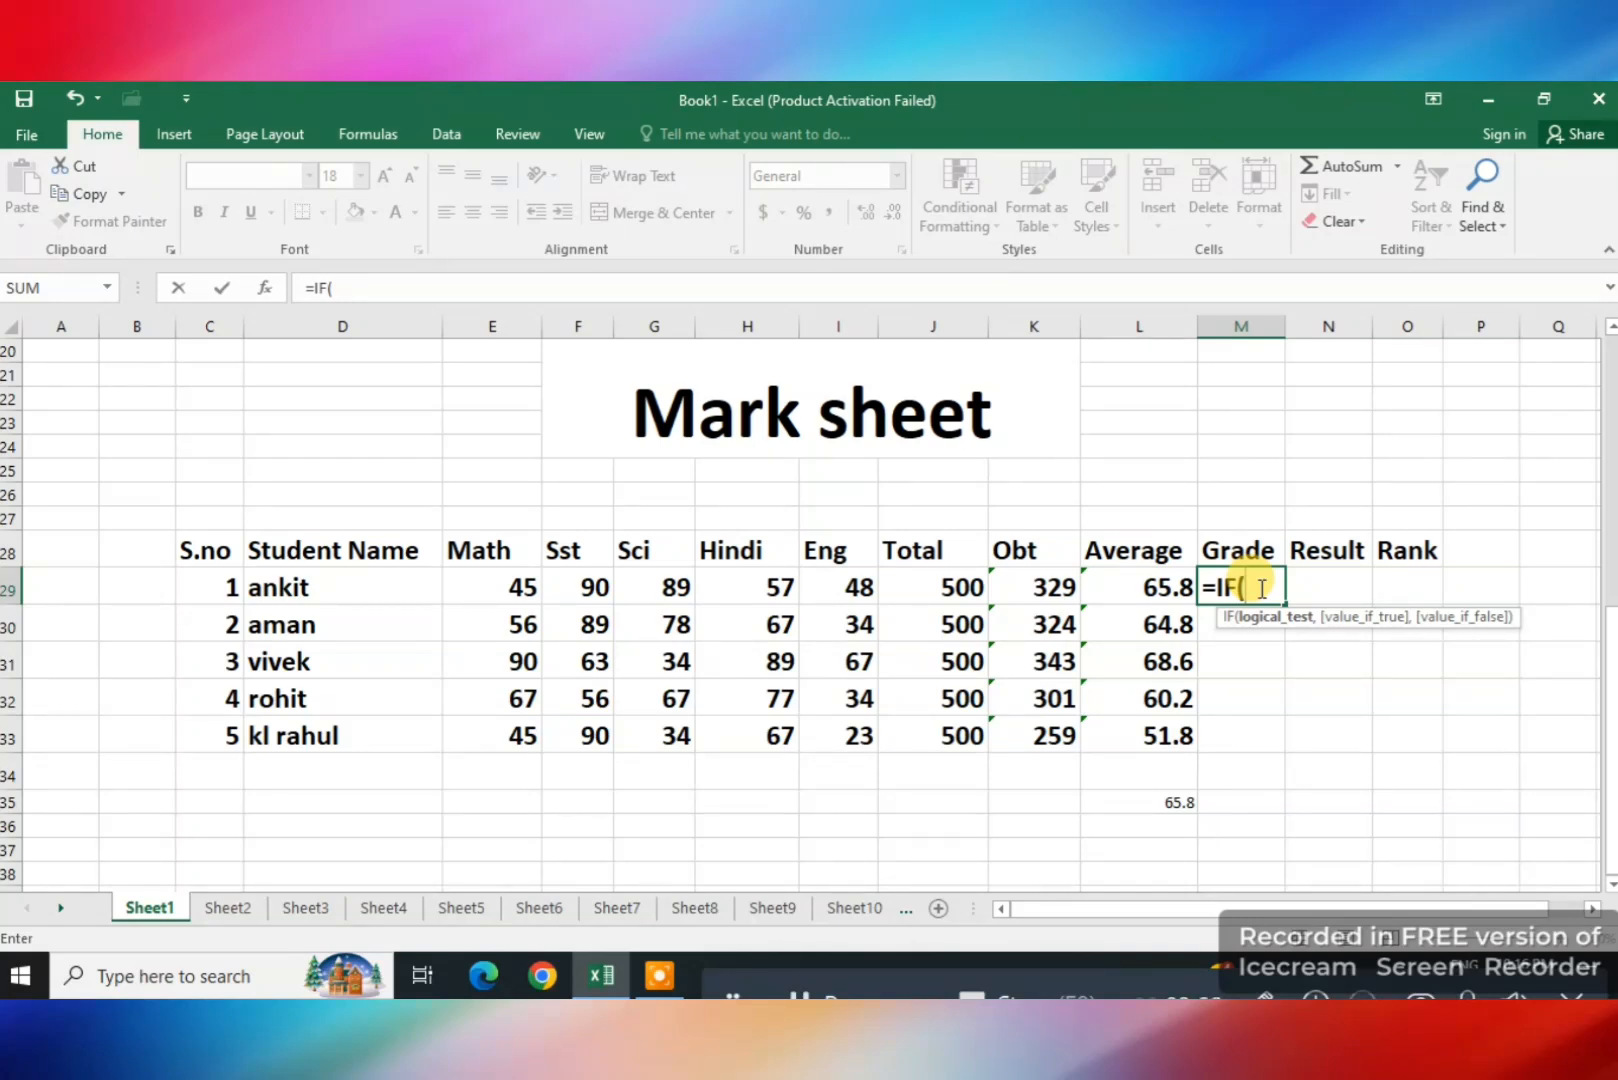
{"action": "left_click", "coordinate": [1165, 587]}
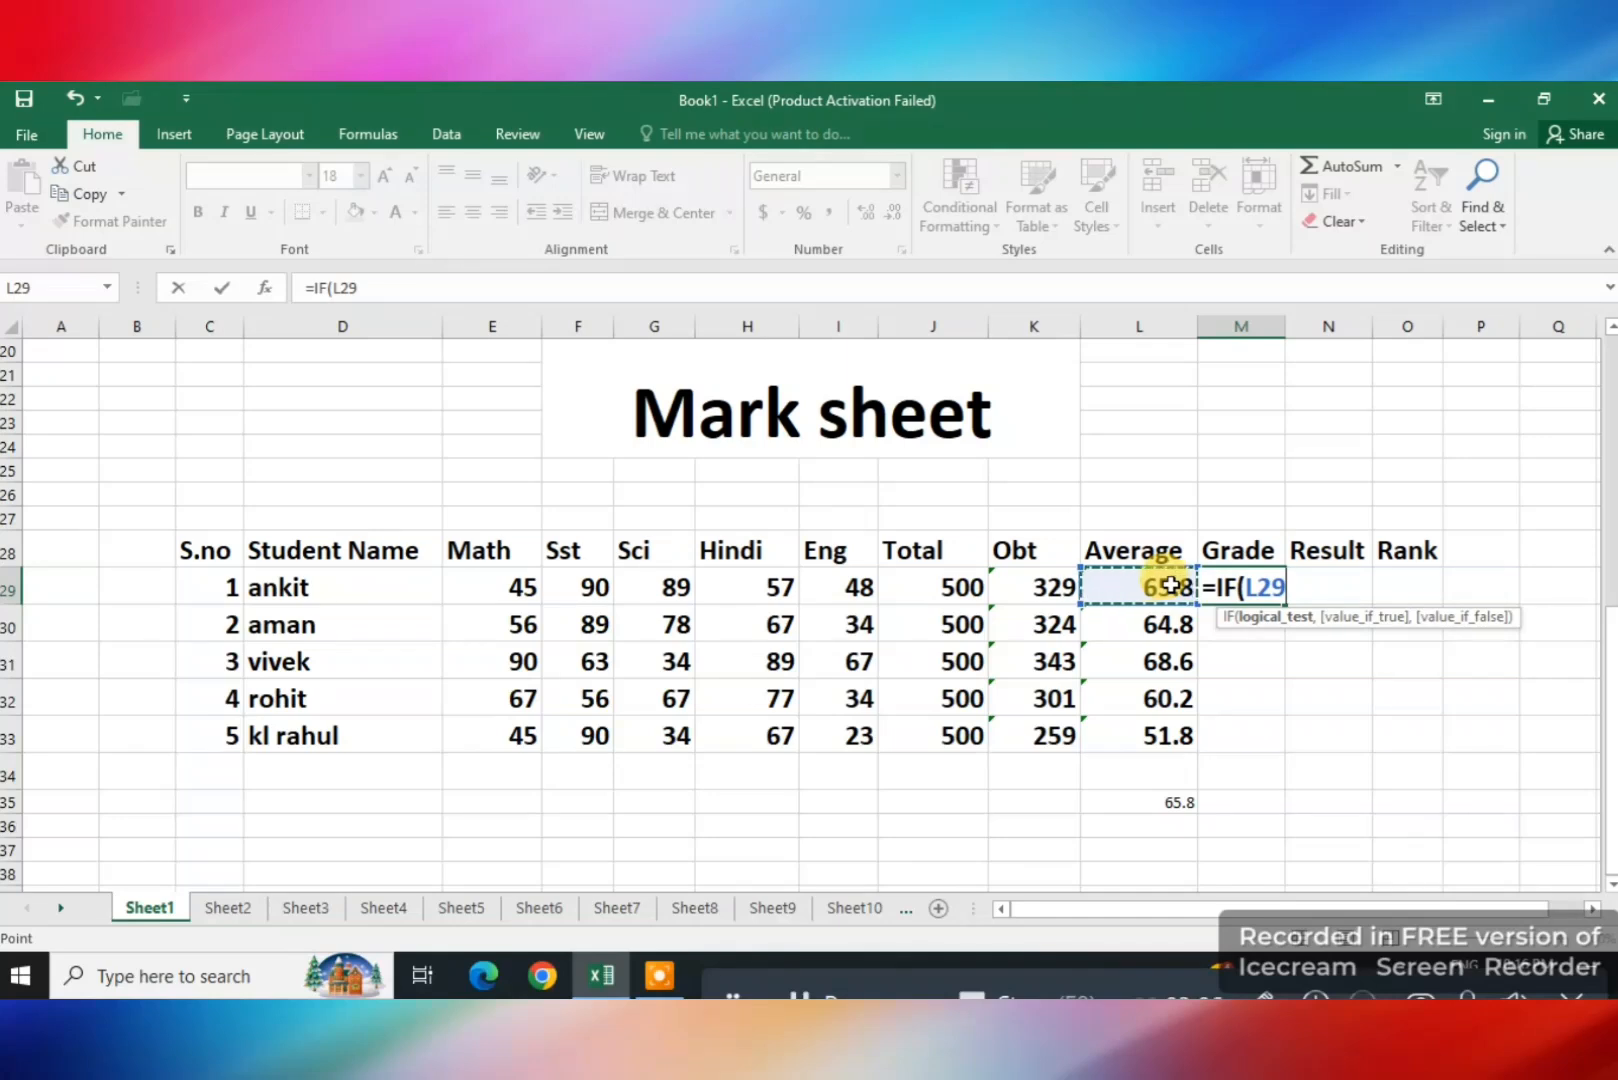
{"action": "type", "text": ">"}
{"action": "key", "text": "BackSpace"}
{"action": "key", "text": "BackSpace"}
{"action": "key", "text": "BackSpace"}
{"action": "key", "text": "BackSpace"}
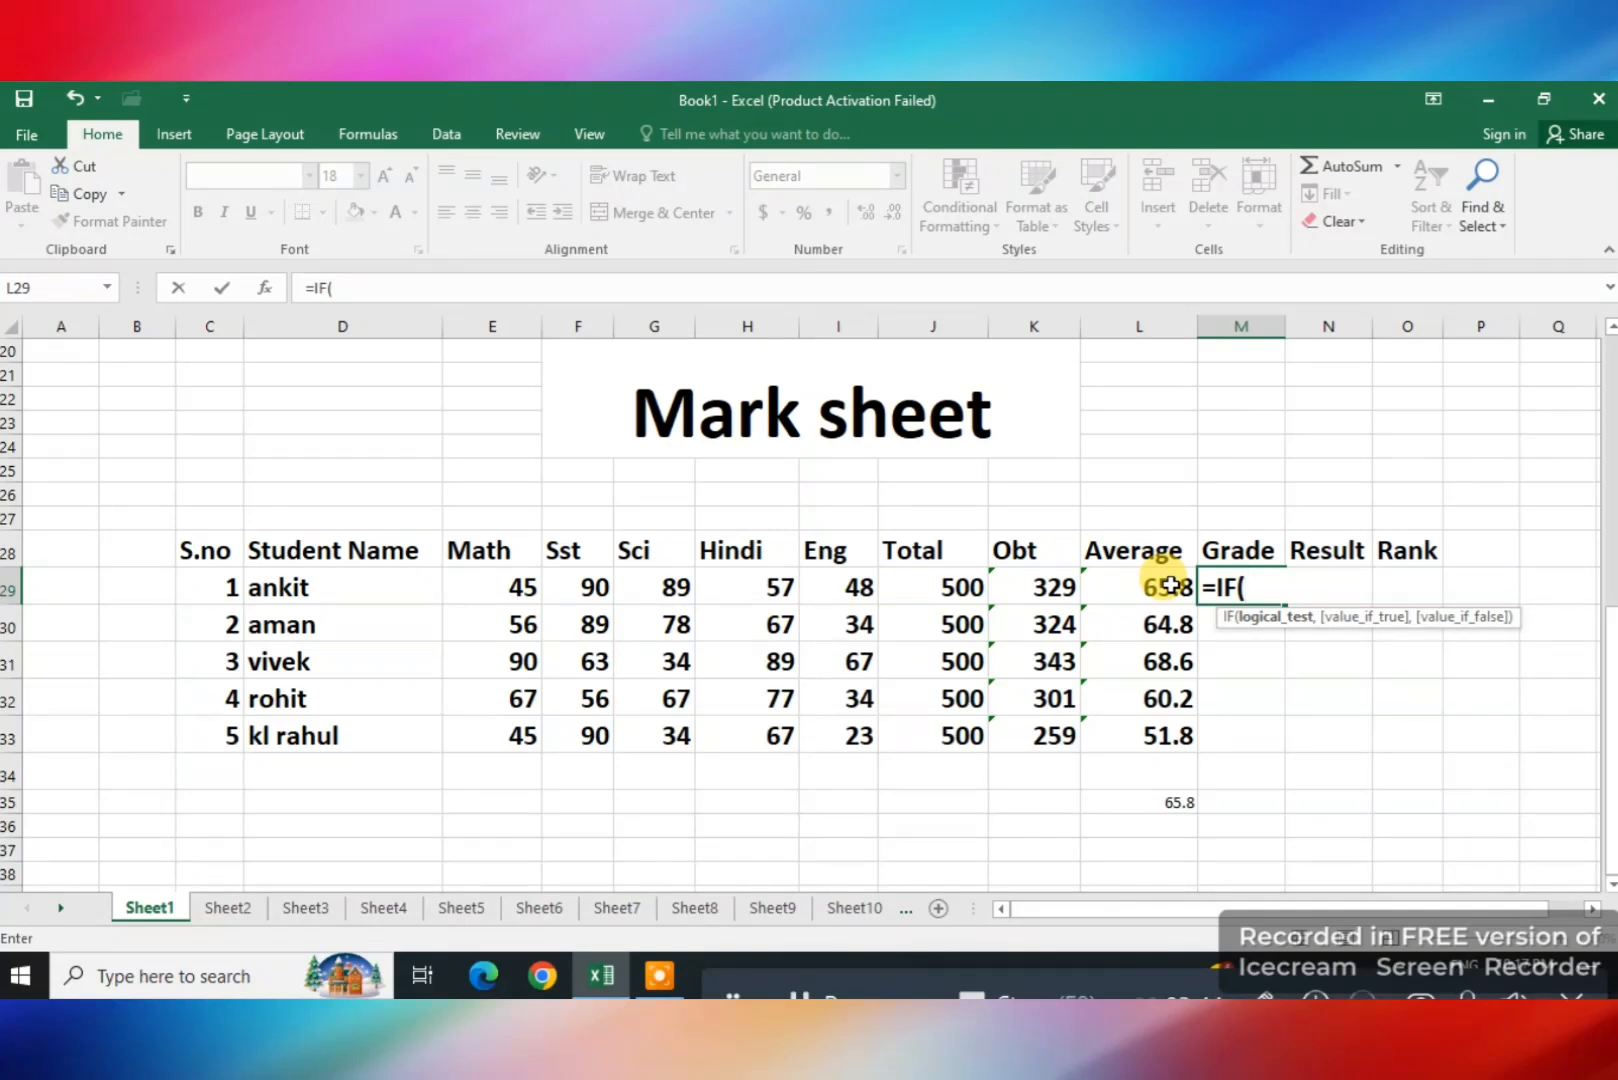
Make the IF function in M29 return "A+" when the average in L29 is greater than 90
{"action": "type", "text": "l"}
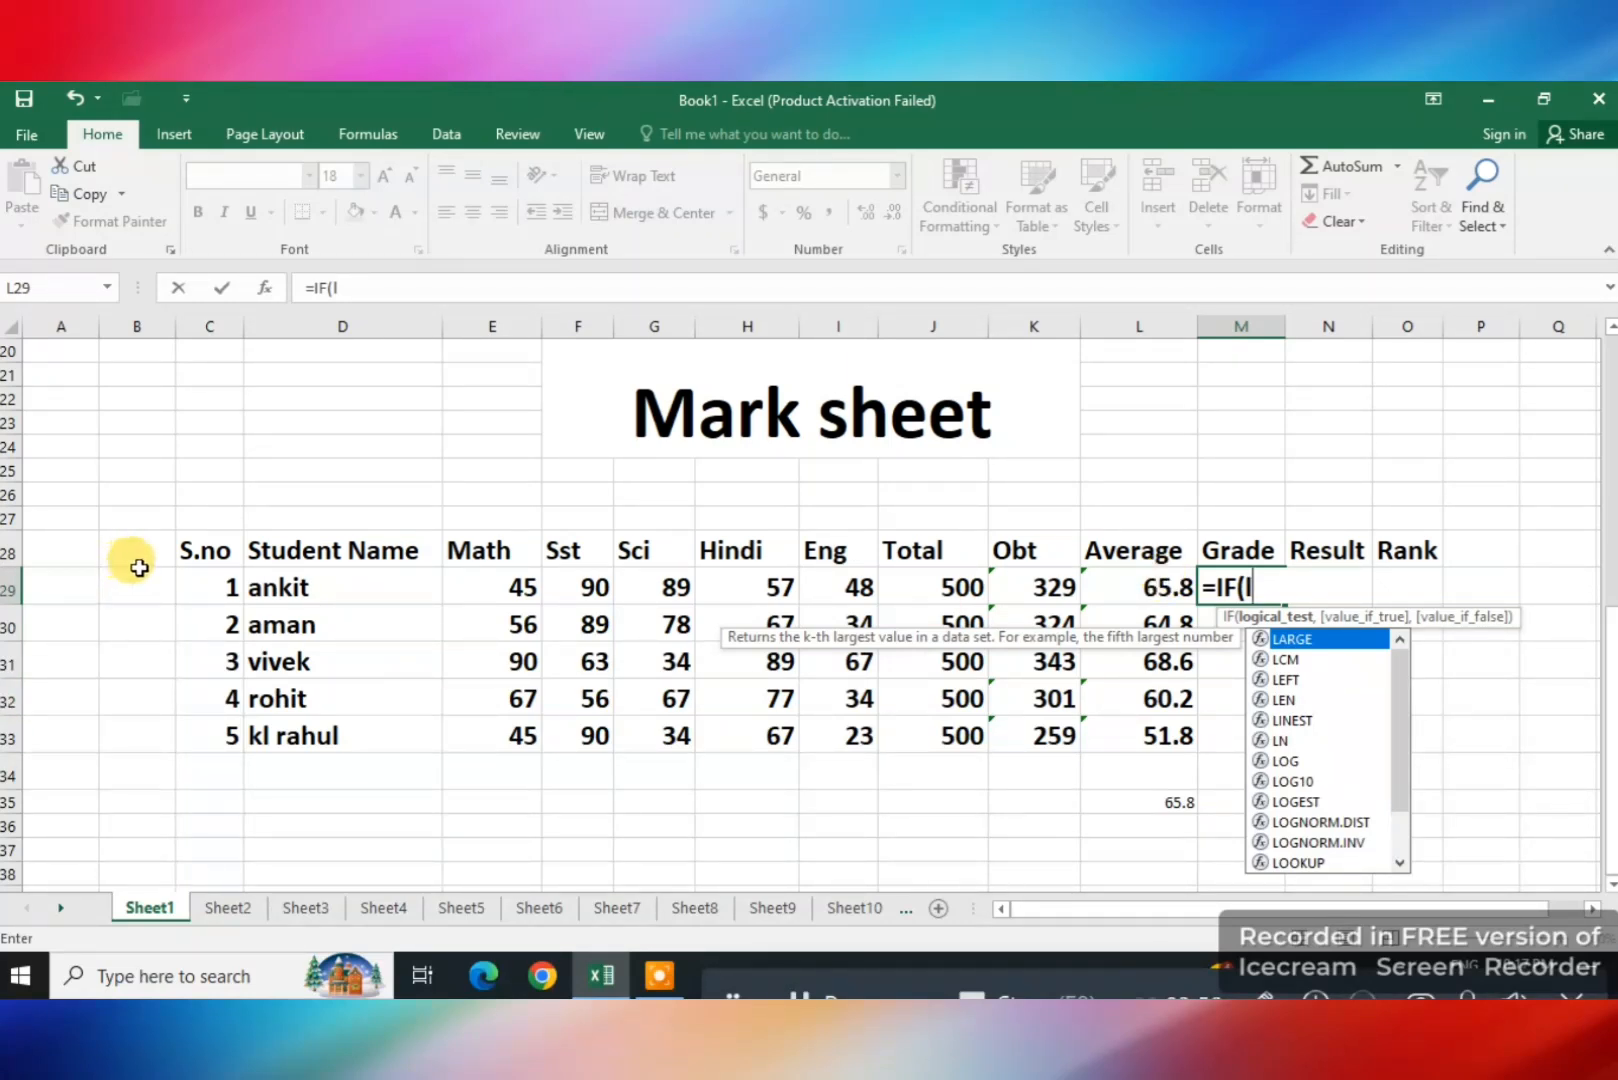
{"action": "type", "text": "29"}
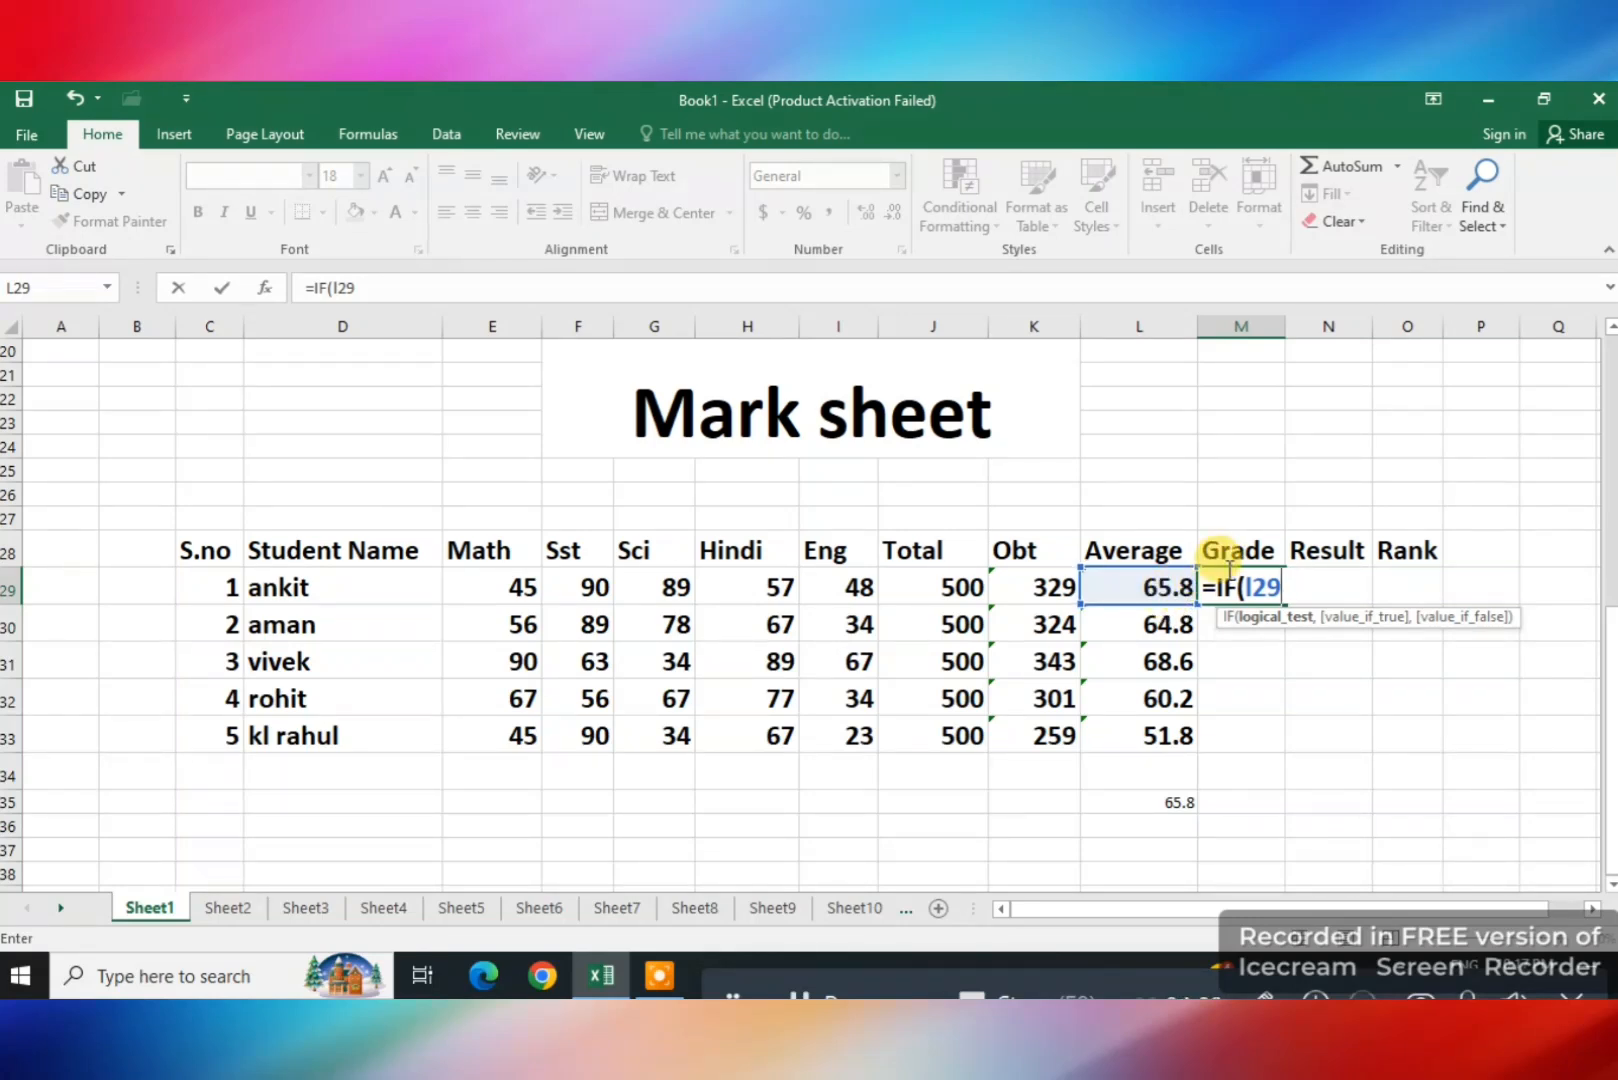
{"action": "type", "text": ">90,"}
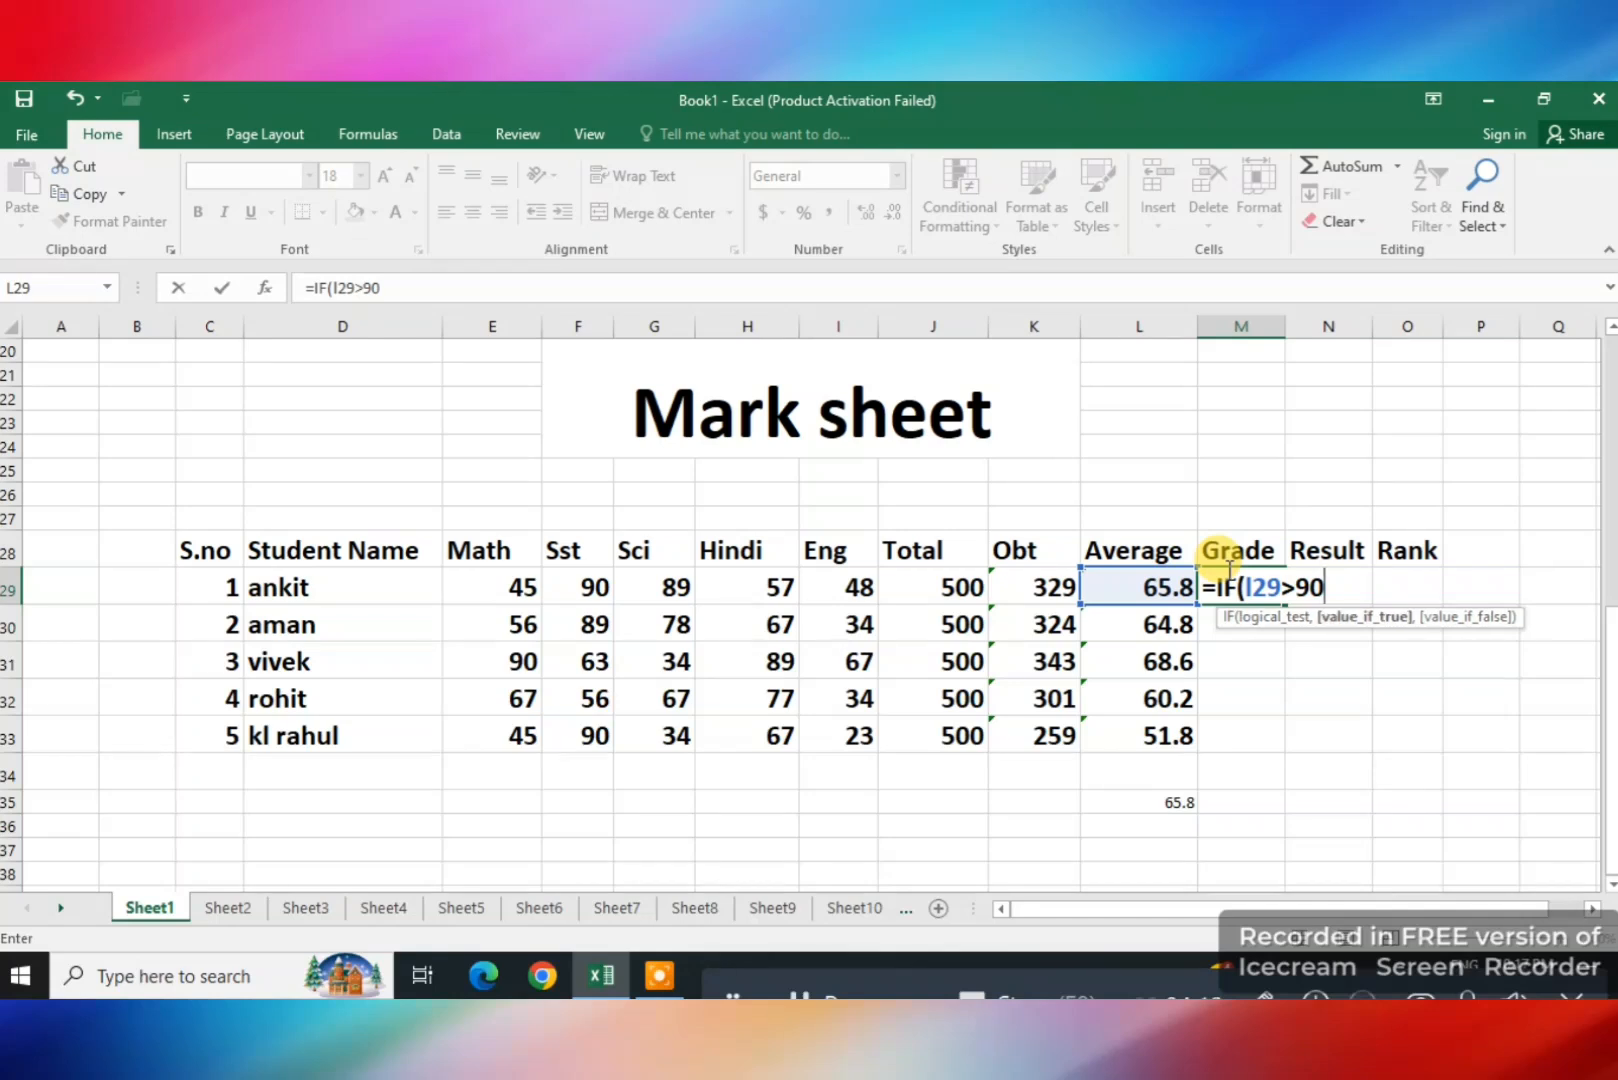
{"action": "type", "text": "\"a+"}
{"action": "key", "text": "BackSpace"}
{"action": "key", "text": "BackSpace"}
{"action": "type", "text": "A+\","}
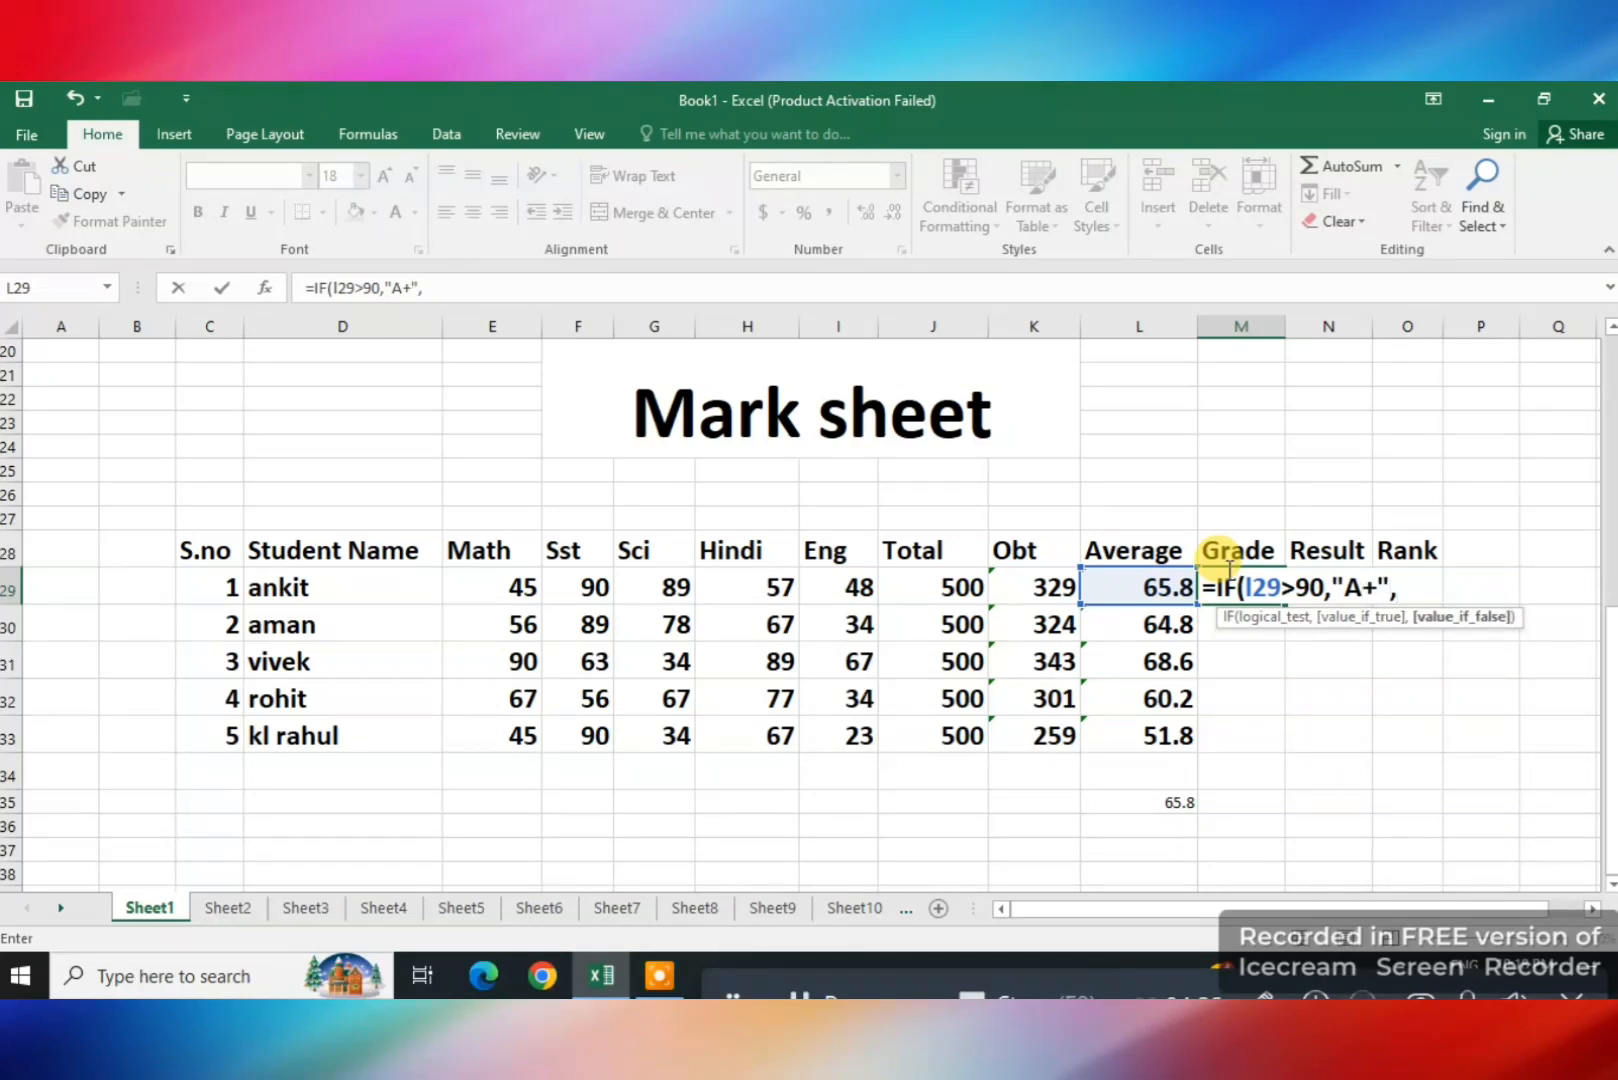
Nest a second IF function as the value-if-false argument of the grade formula in M29
{"action": "type", "text": "I"}
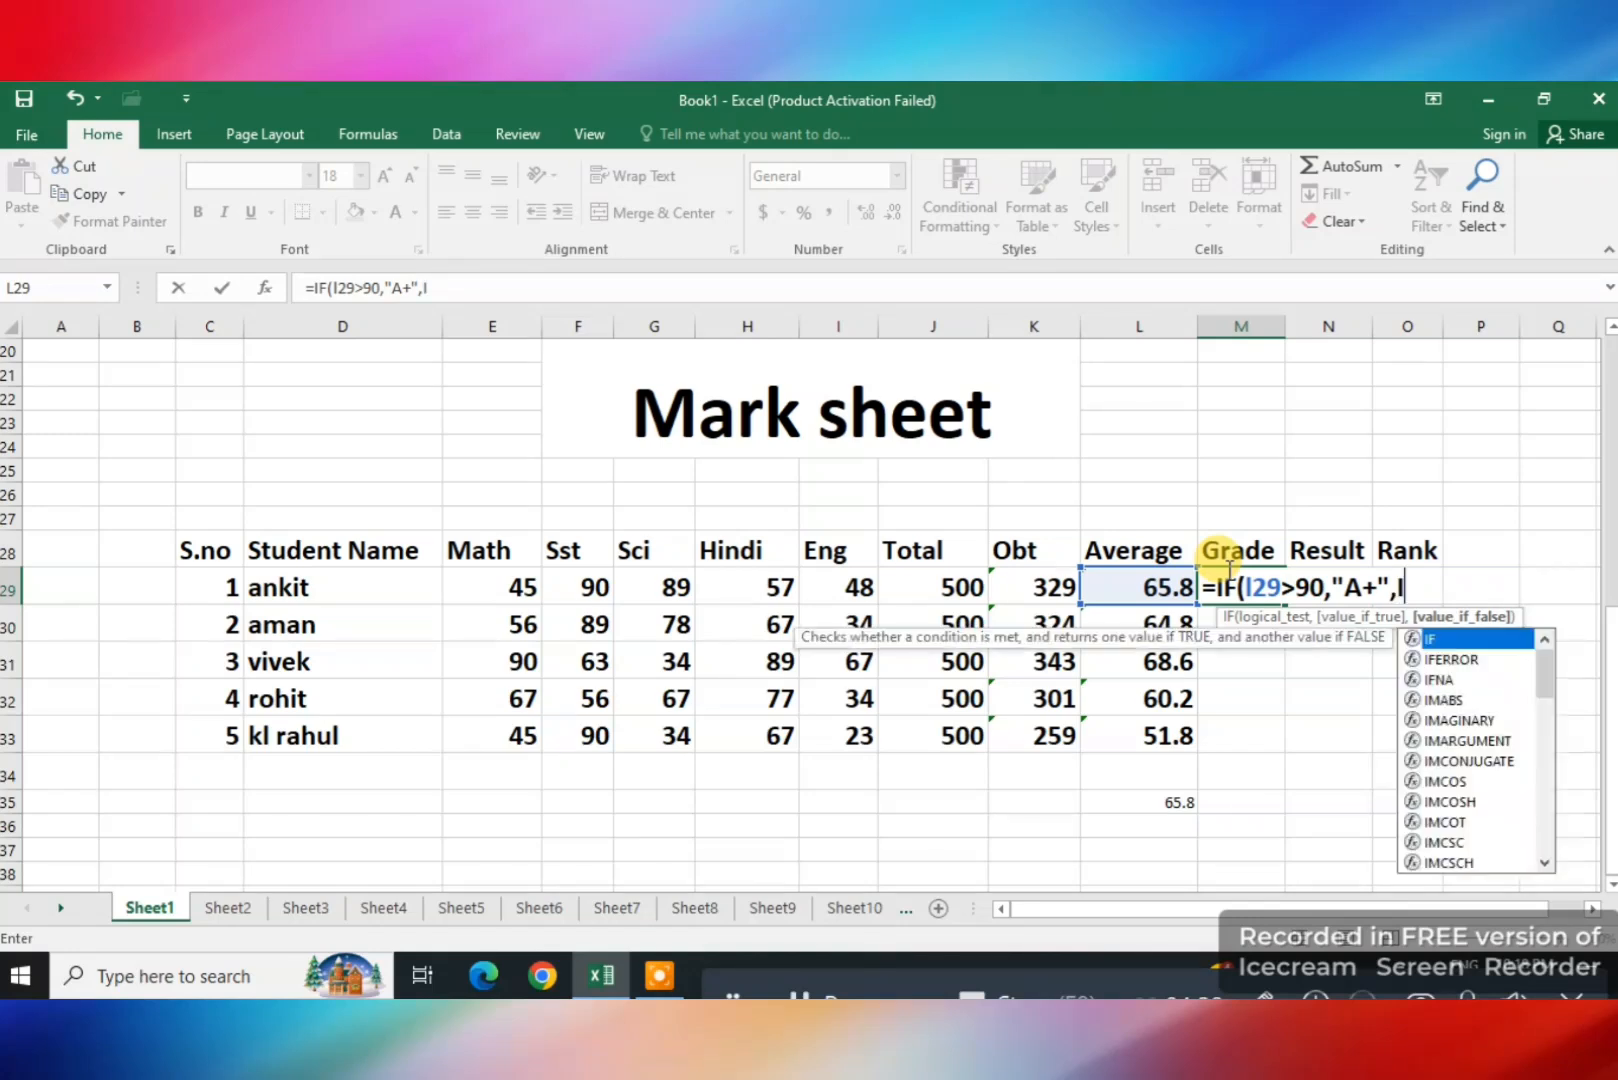
{"action": "type", "text": "F"}
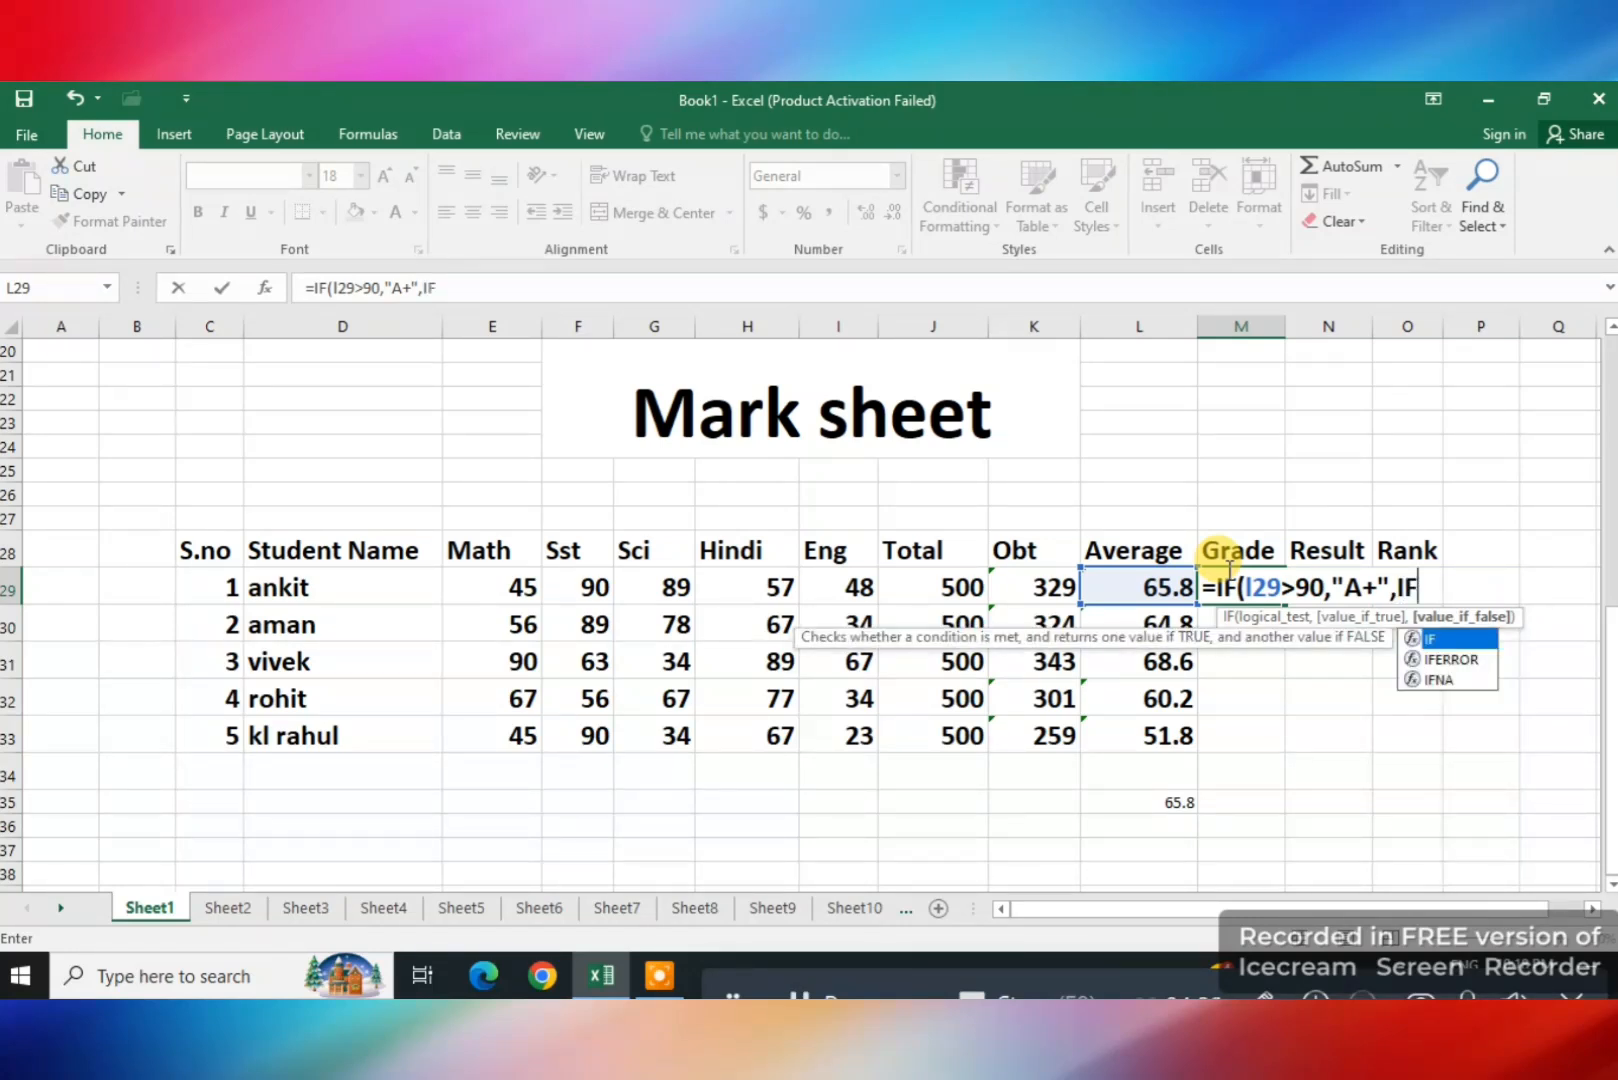
{"action": "type", "text": ")"}
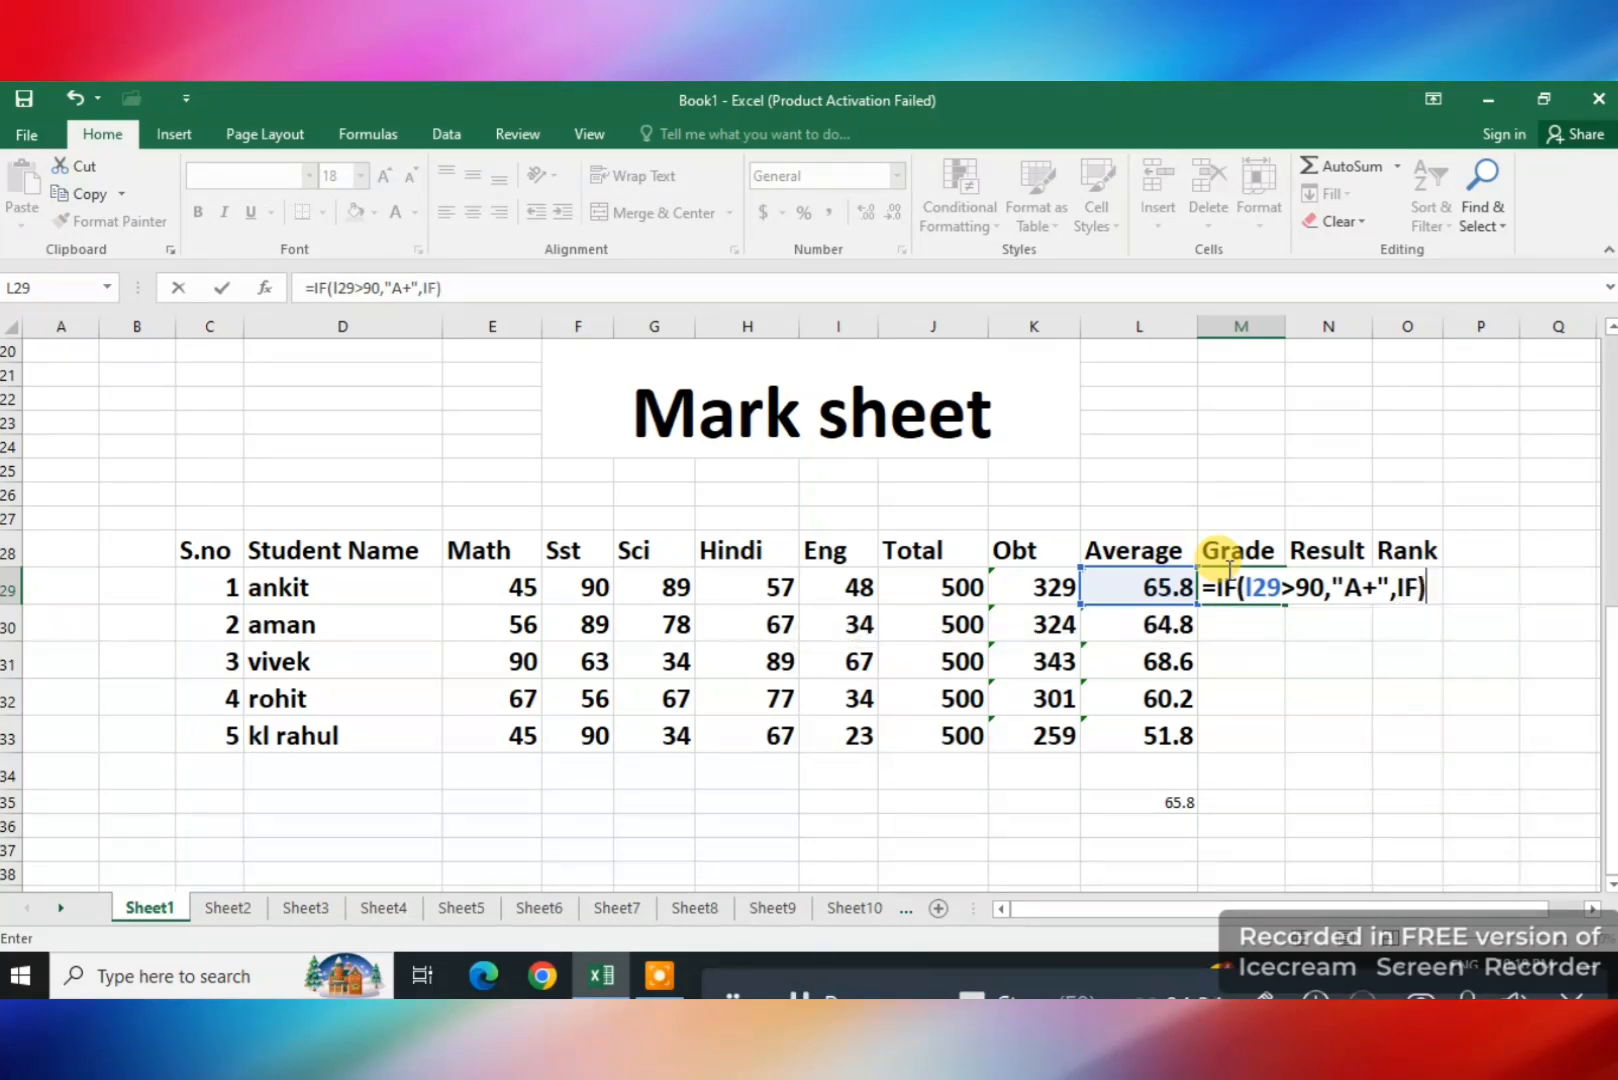
{"action": "key", "text": "BackSpace"}
{"action": "type", "text": "("}
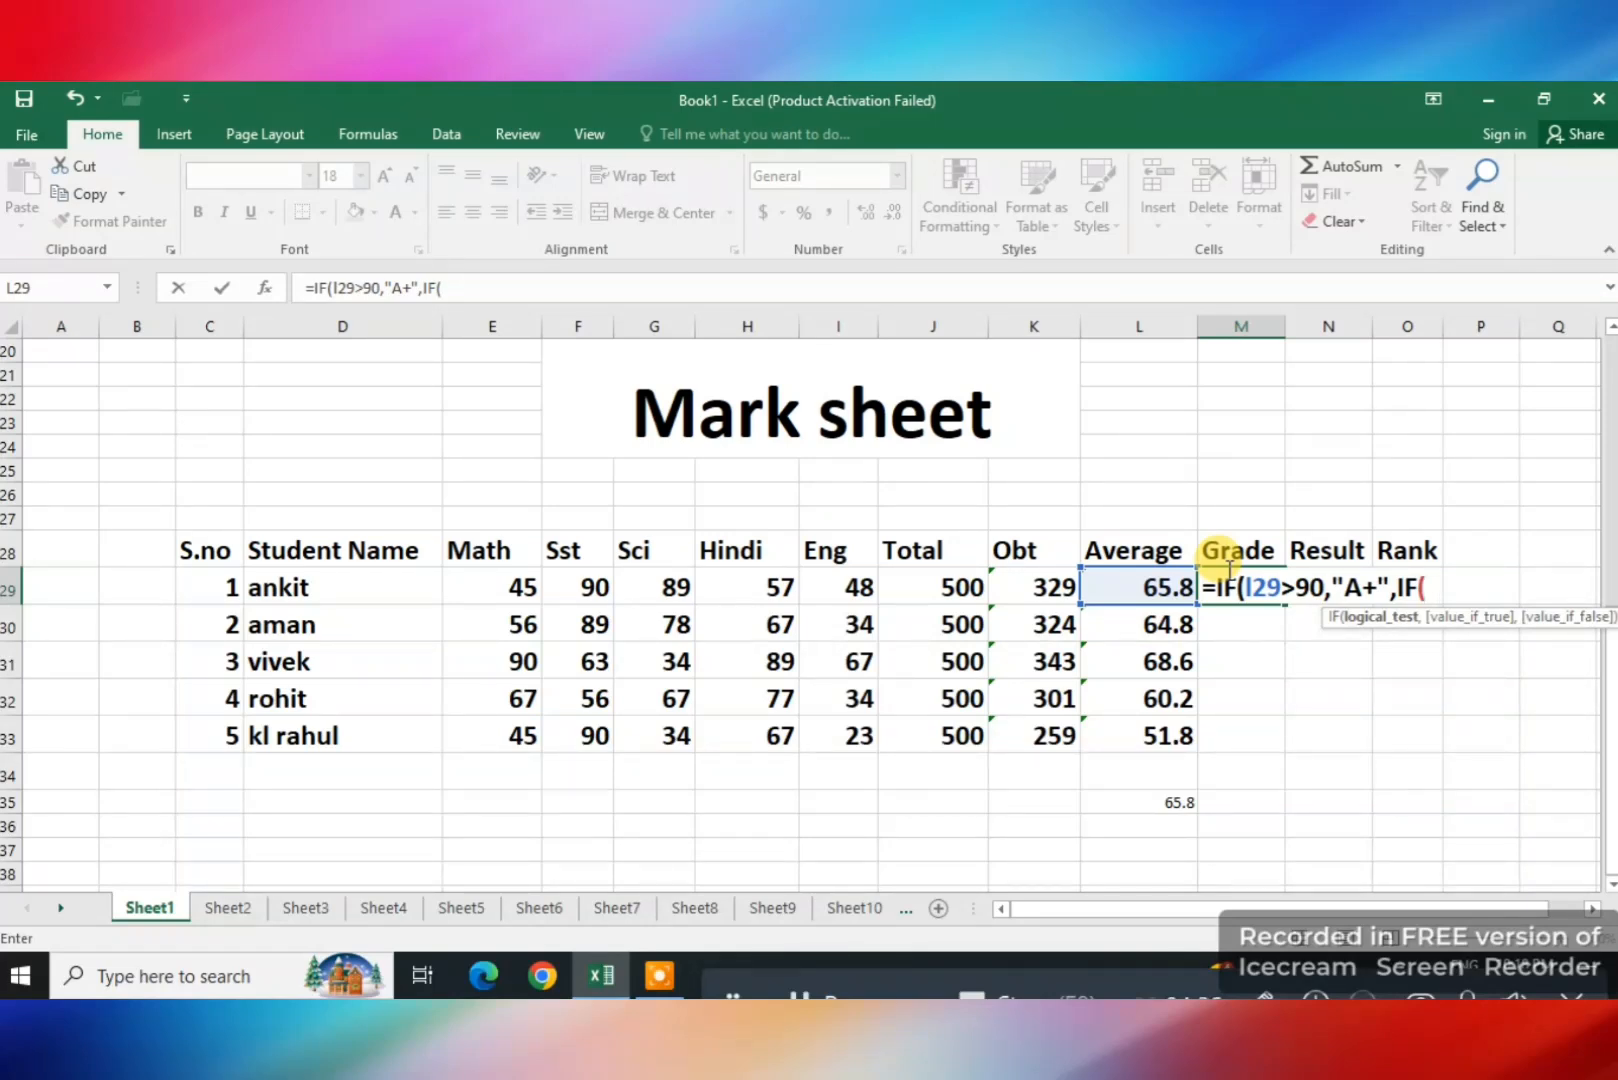
{"action": "type", "text": "L29"}
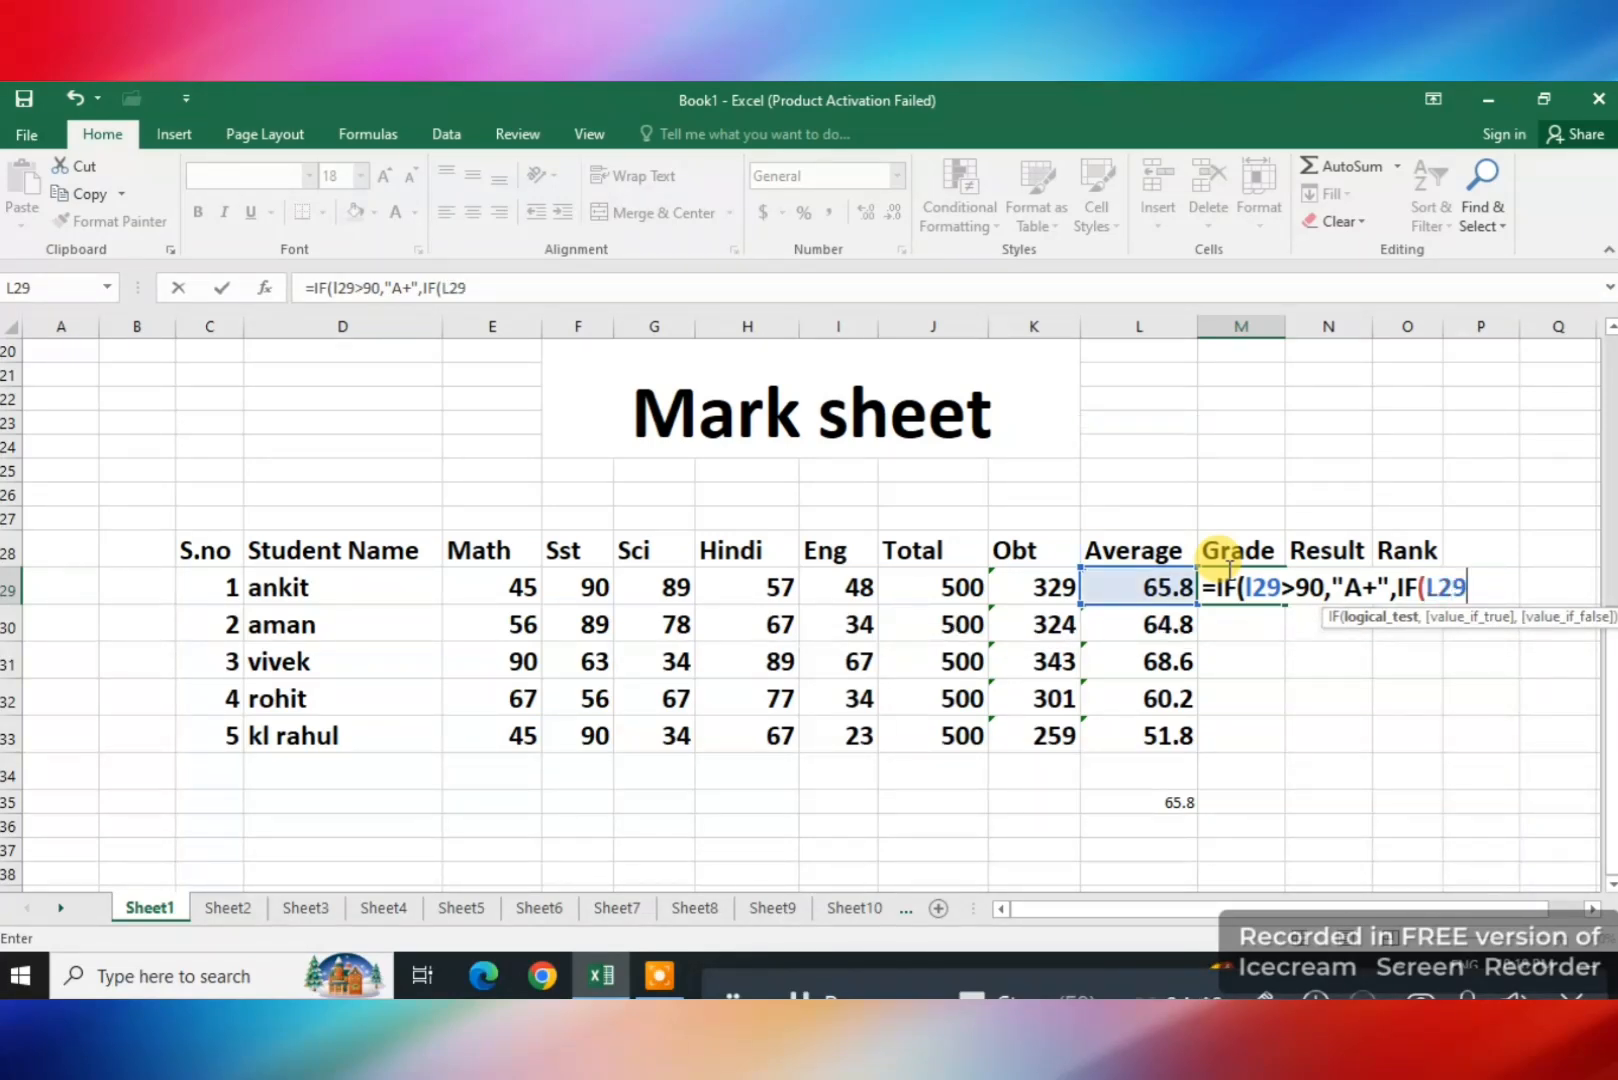
{"action": "key", "text": "BackSpace"}
{"action": "key", "text": "BackSpace"}
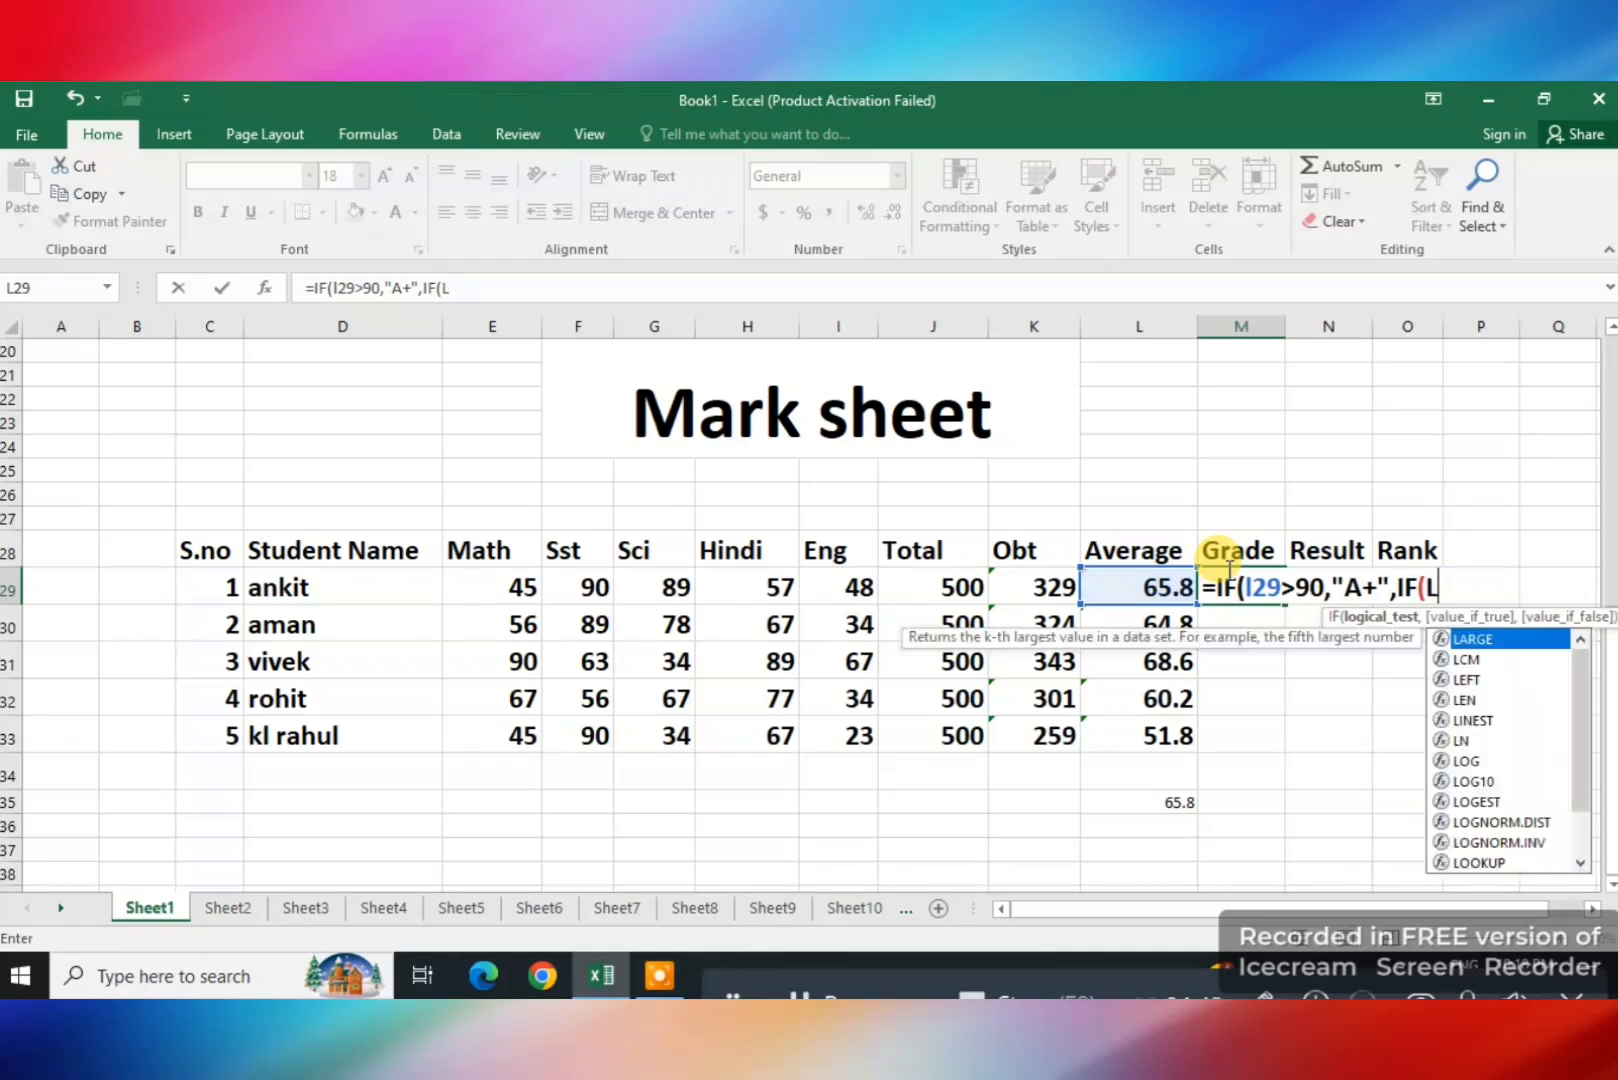
{"action": "key", "text": "BackSpace"}
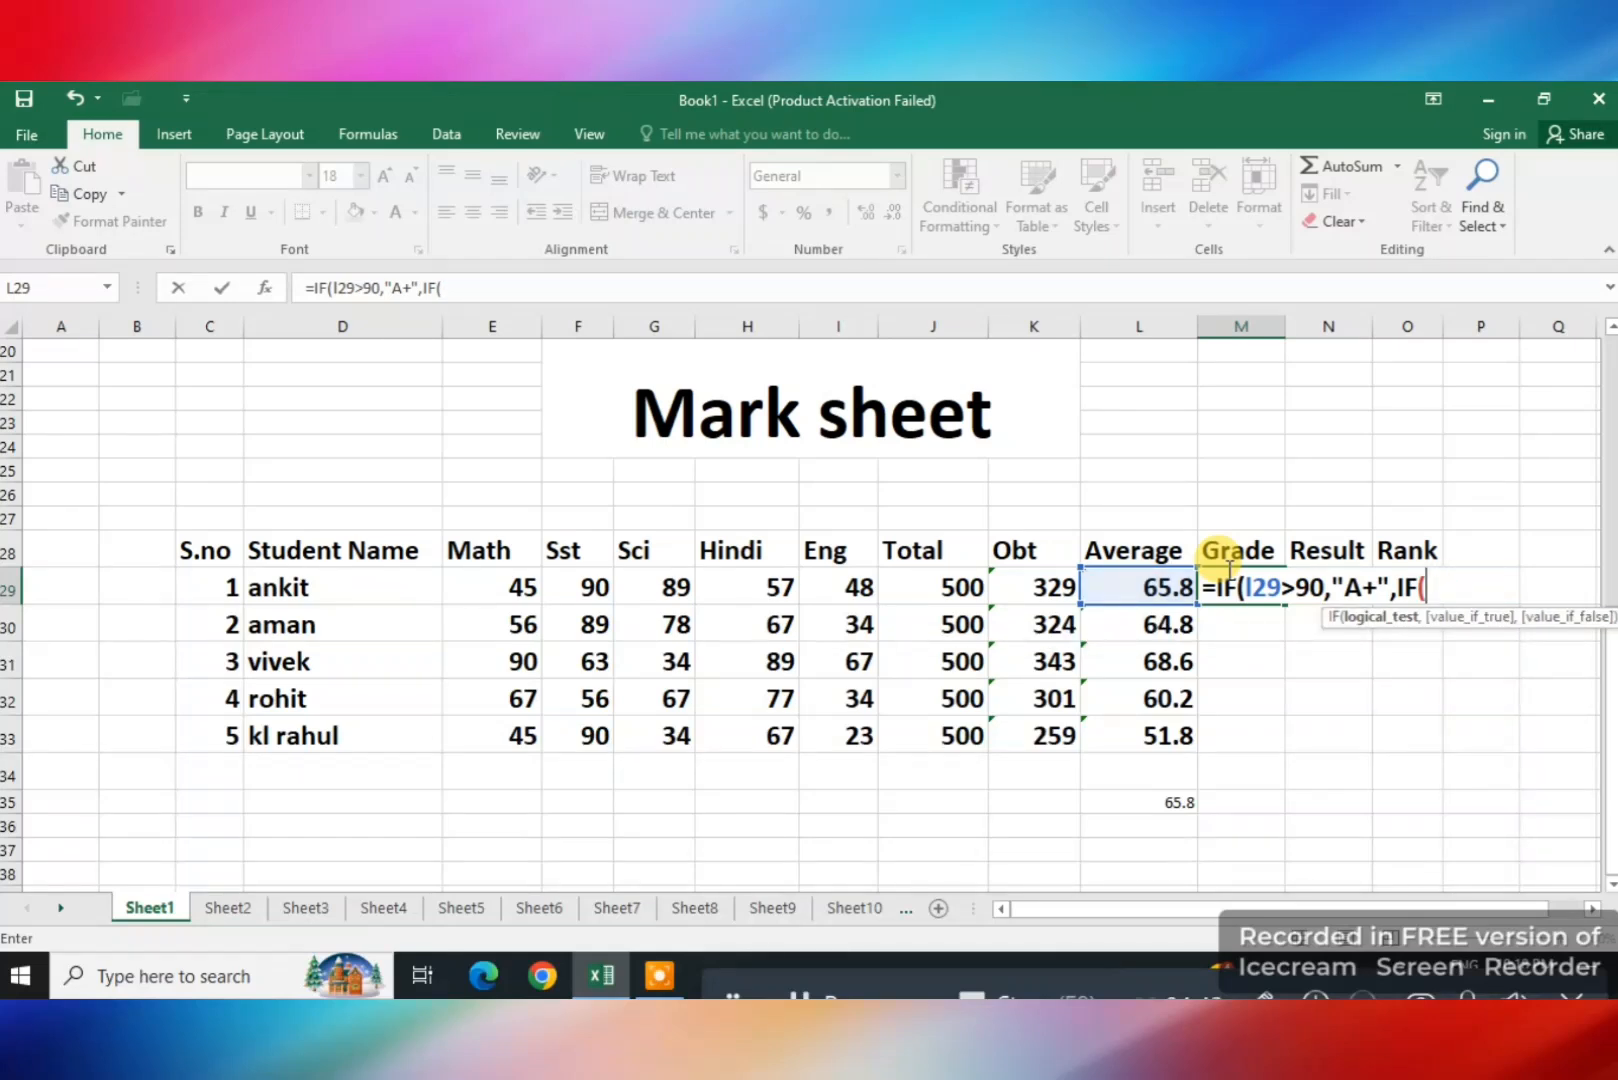
Make the second IF in the M29 grade formula return "A" when the average in L29 is greater than 80
{"action": "left_click", "coordinate": [1166, 580]}
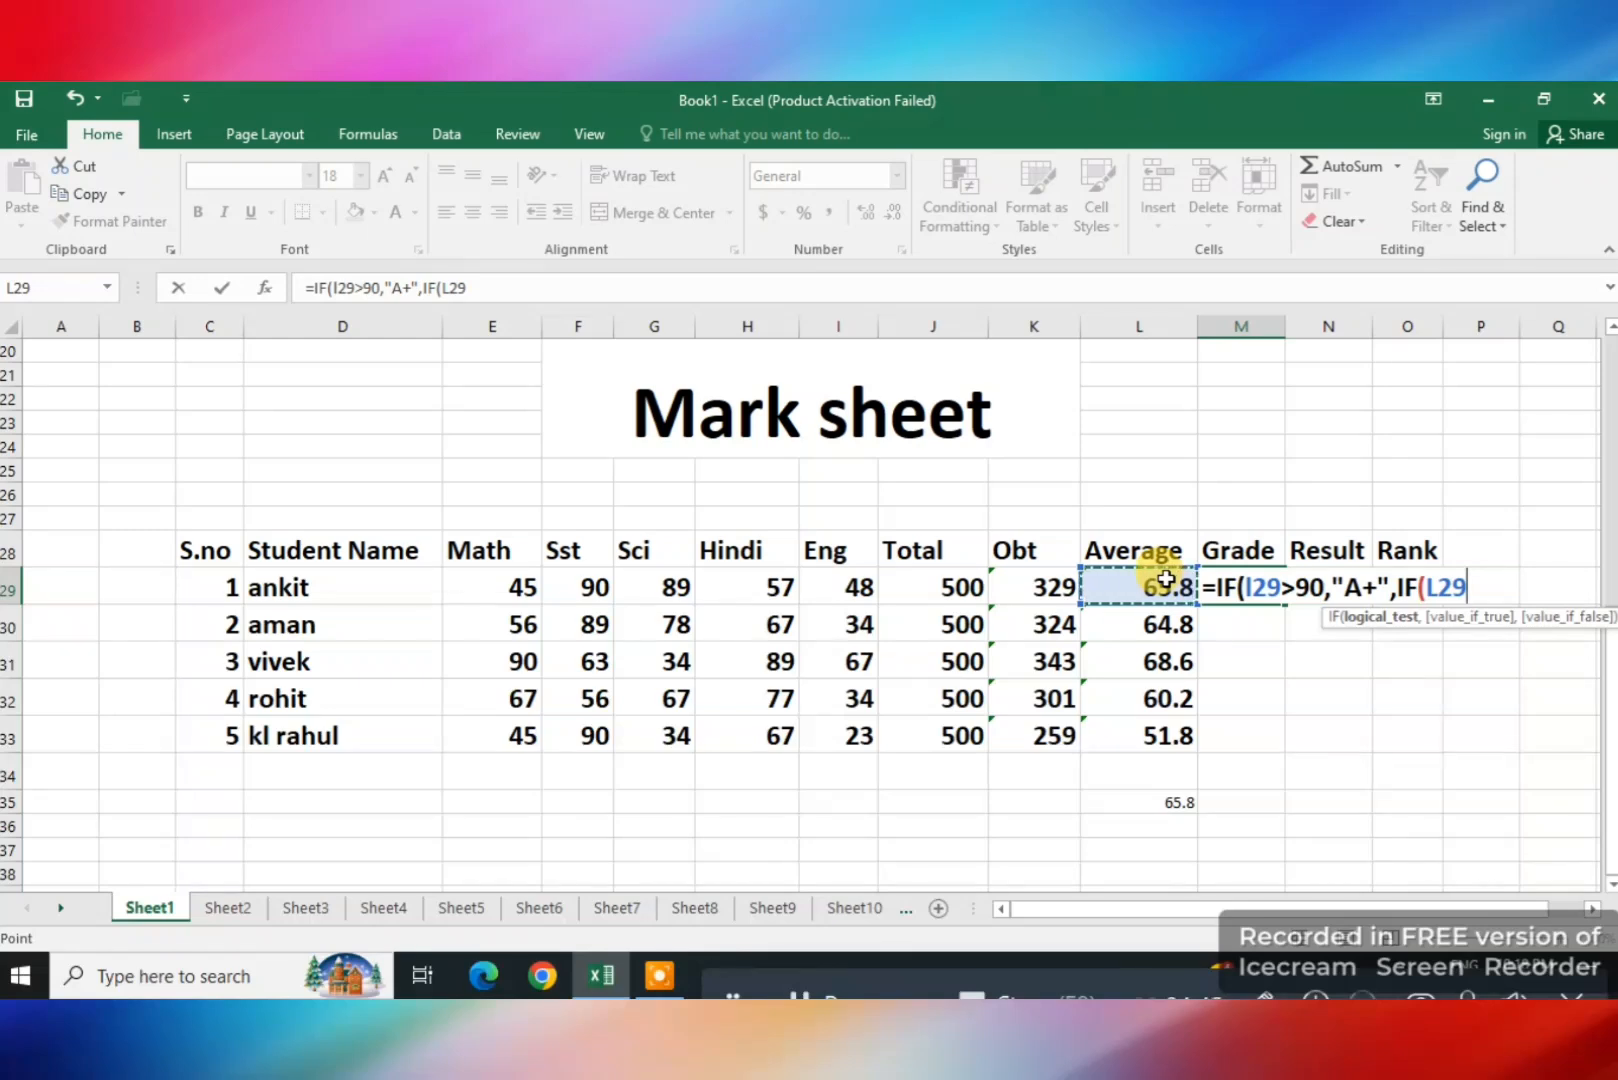
{"action": "type", "text": ","}
{"action": "key", "text": "BackSpace"}
{"action": "type", "text": ">80,"}
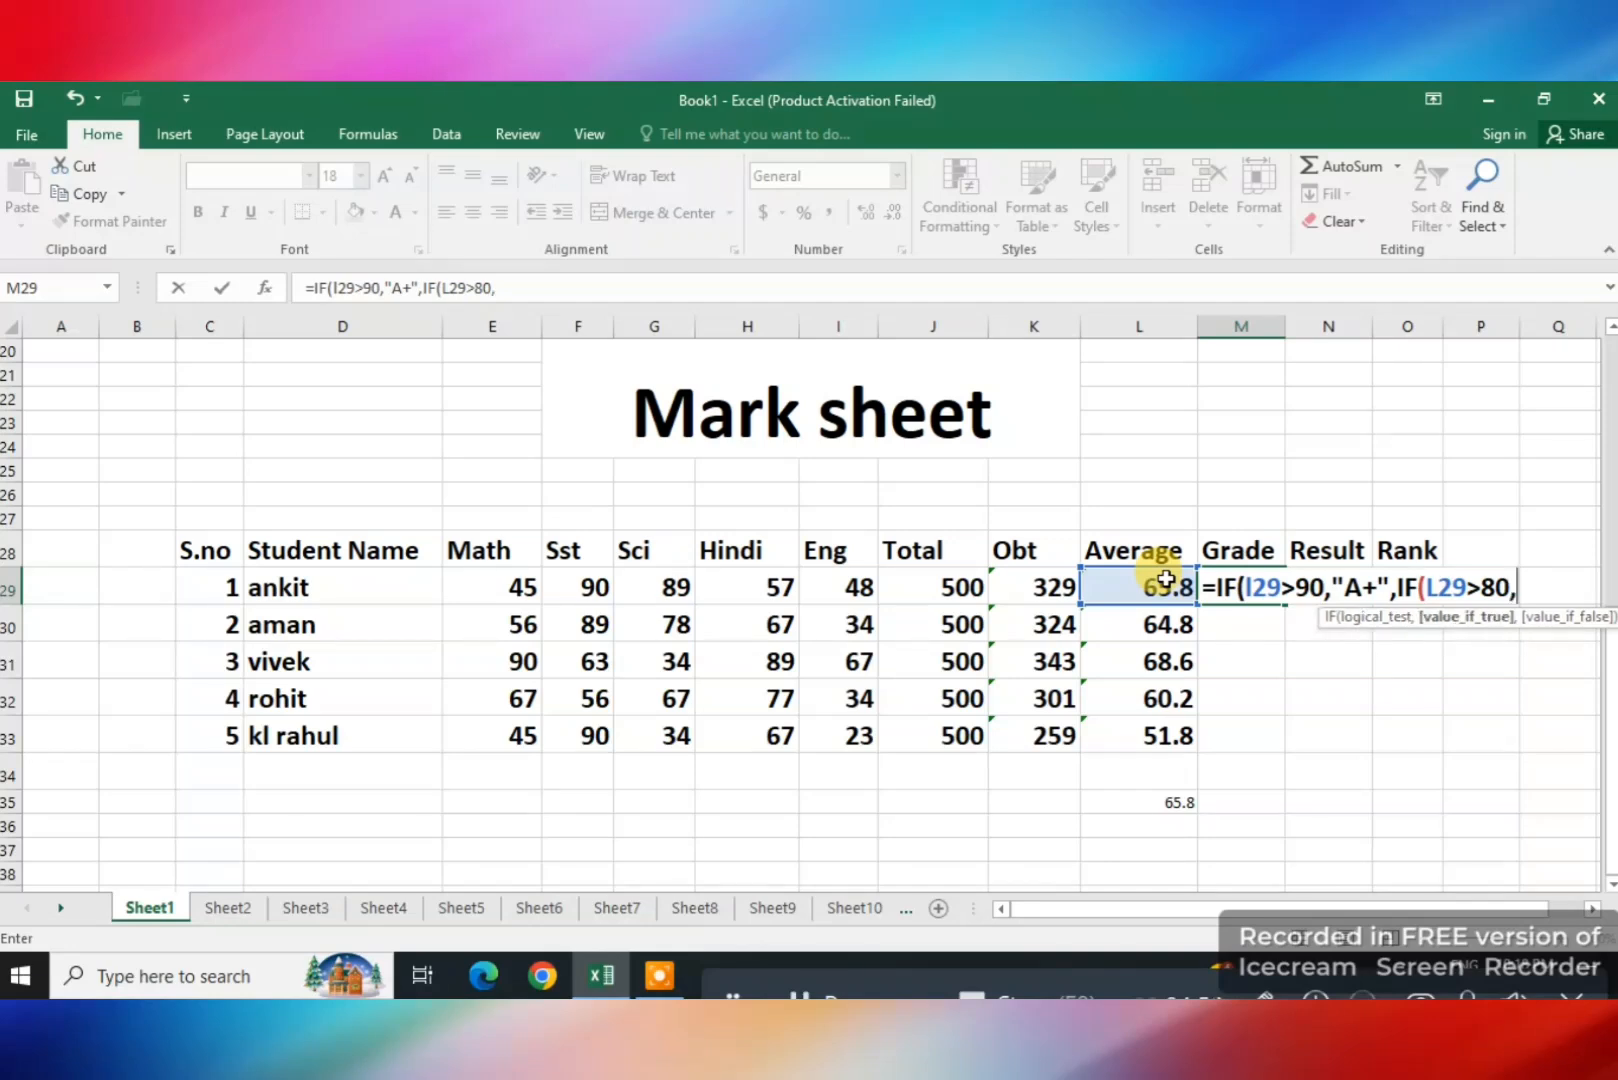
{"action": "type", "text": "\""}
{"action": "type", "text": "A"}
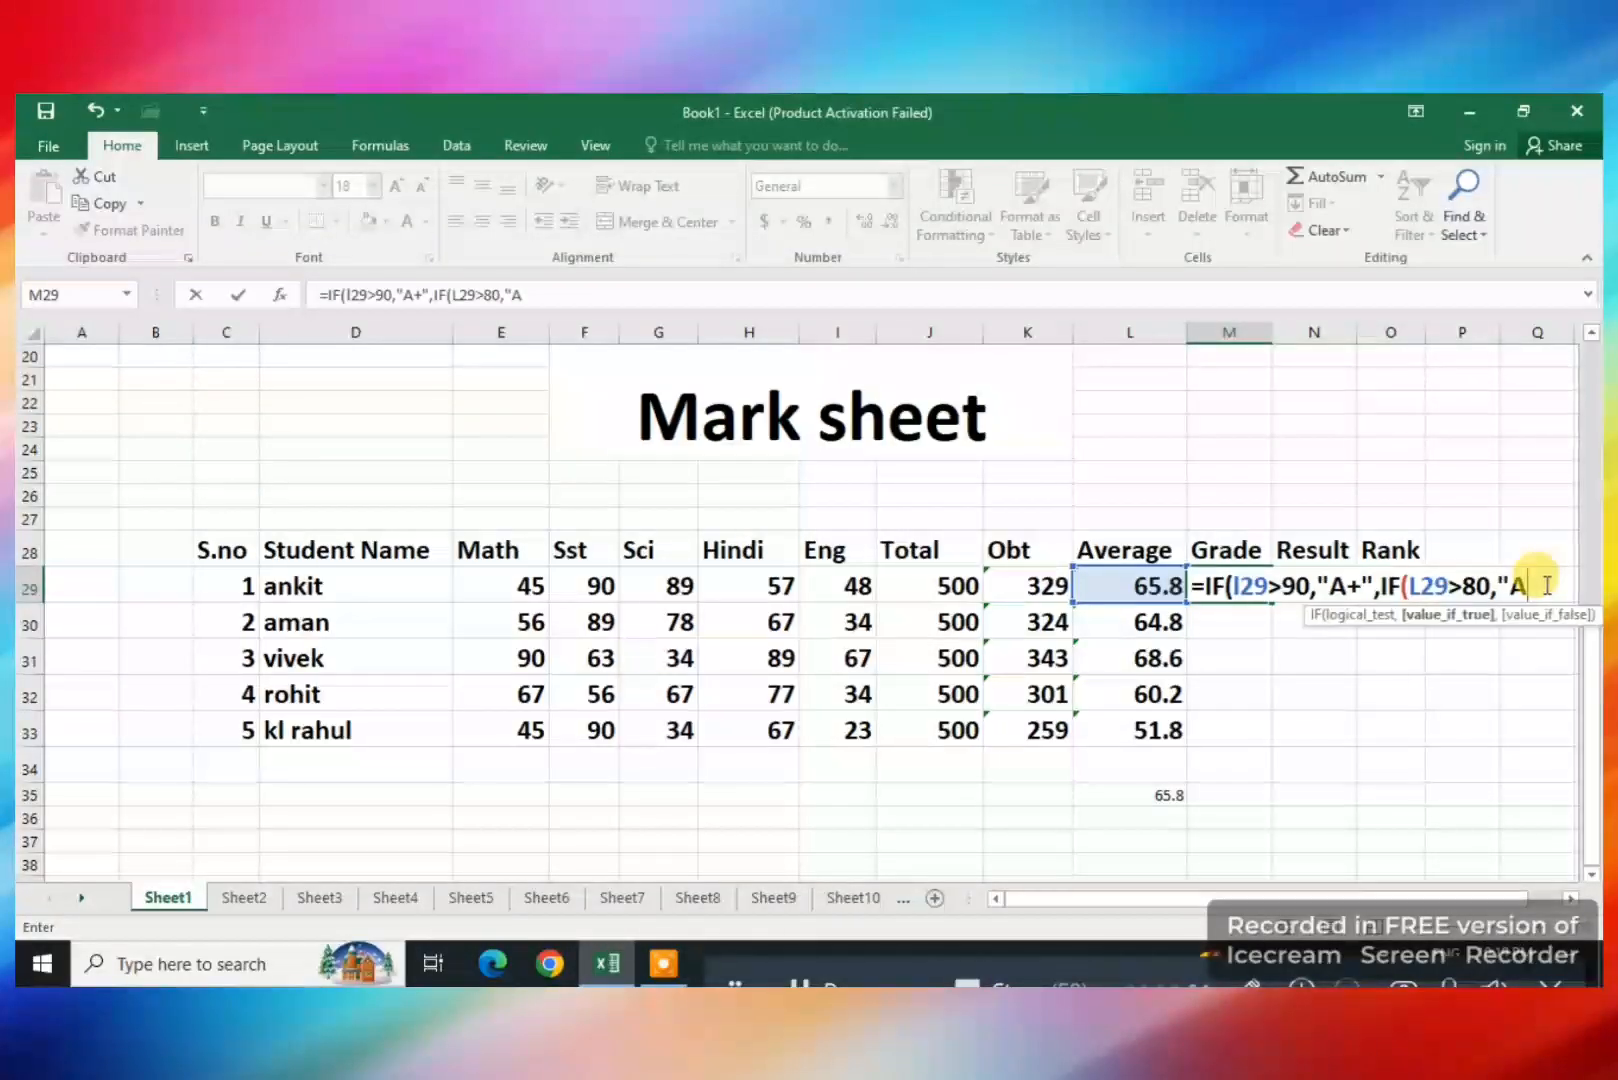
{"action": "type", "text": "\","}
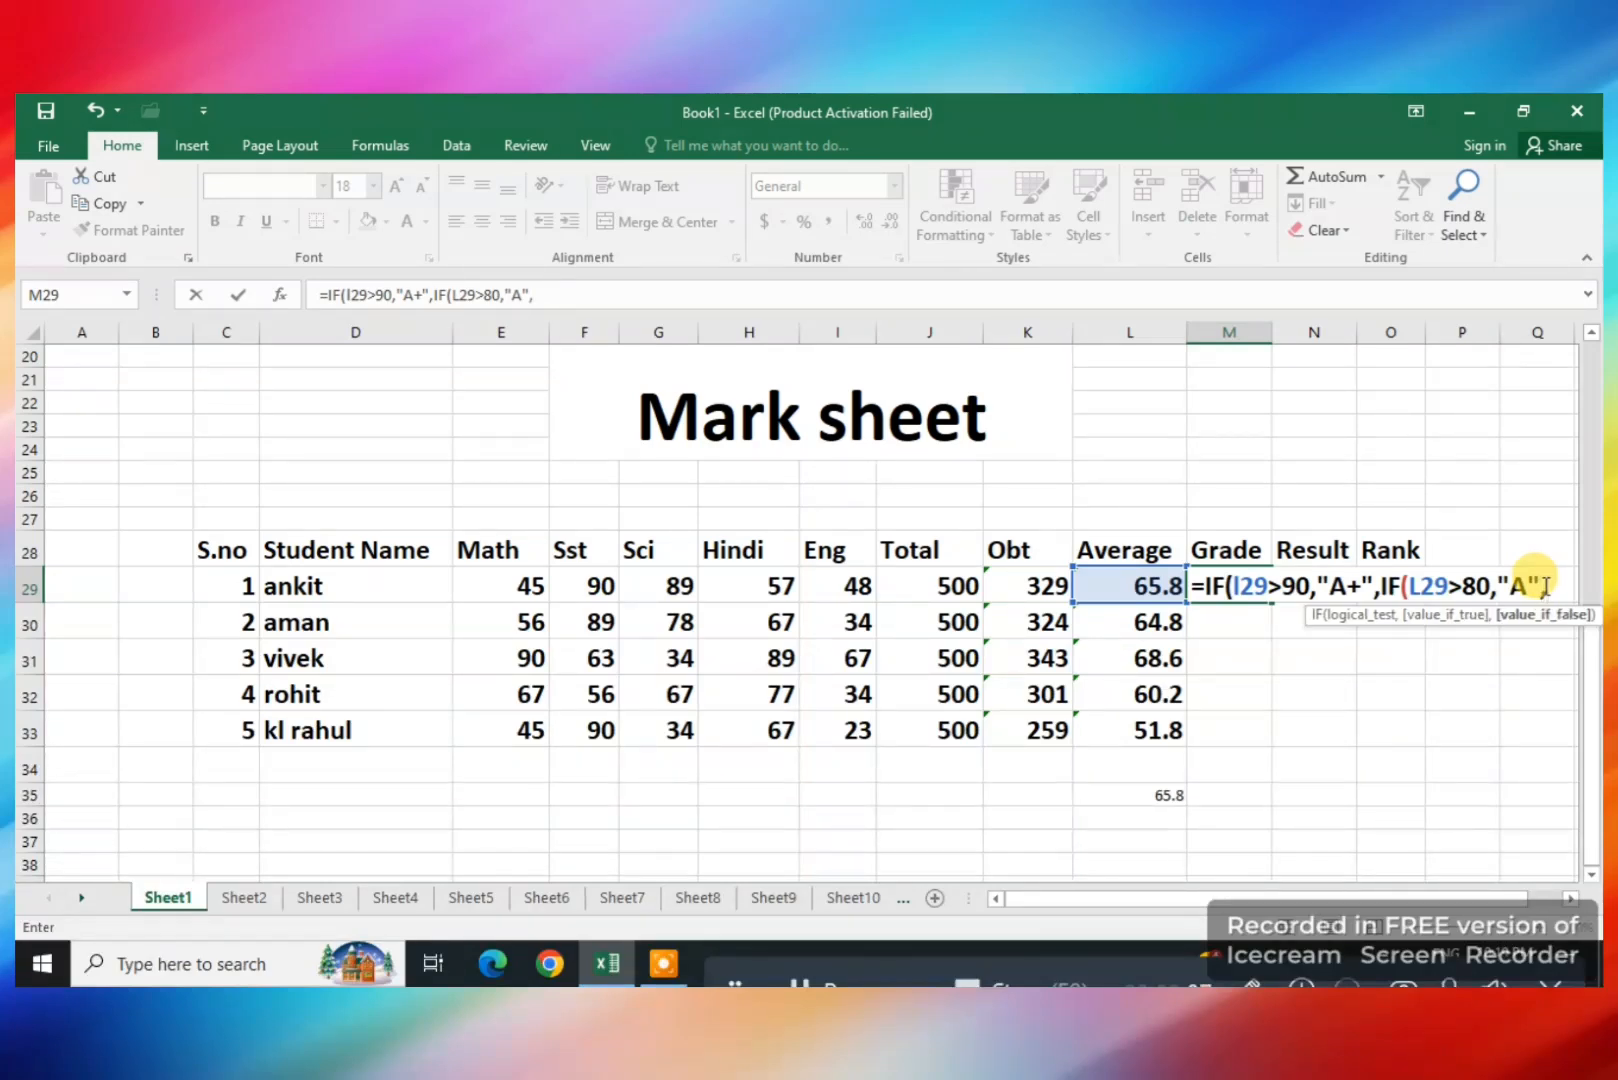
Nest a third IF in the grade formula that returns "B" when L29 is greater than 70, followed by another IF
{"action": "type", "text": "I"}
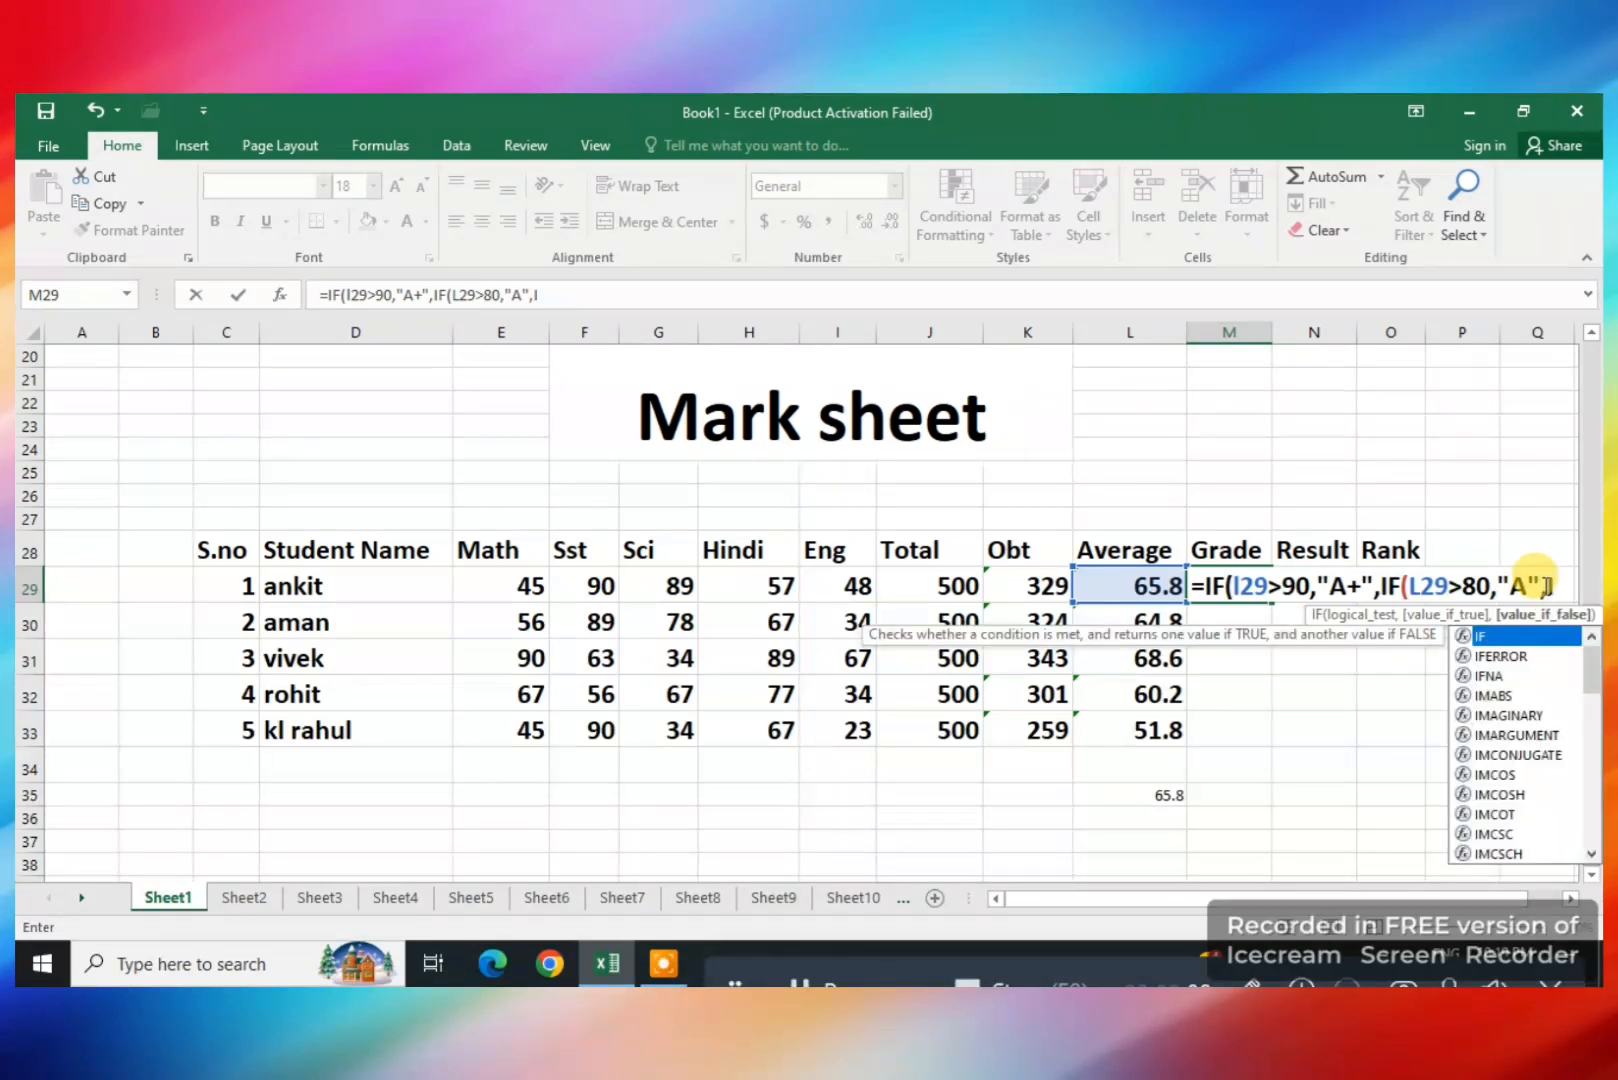
{"action": "type", "text": "F"}
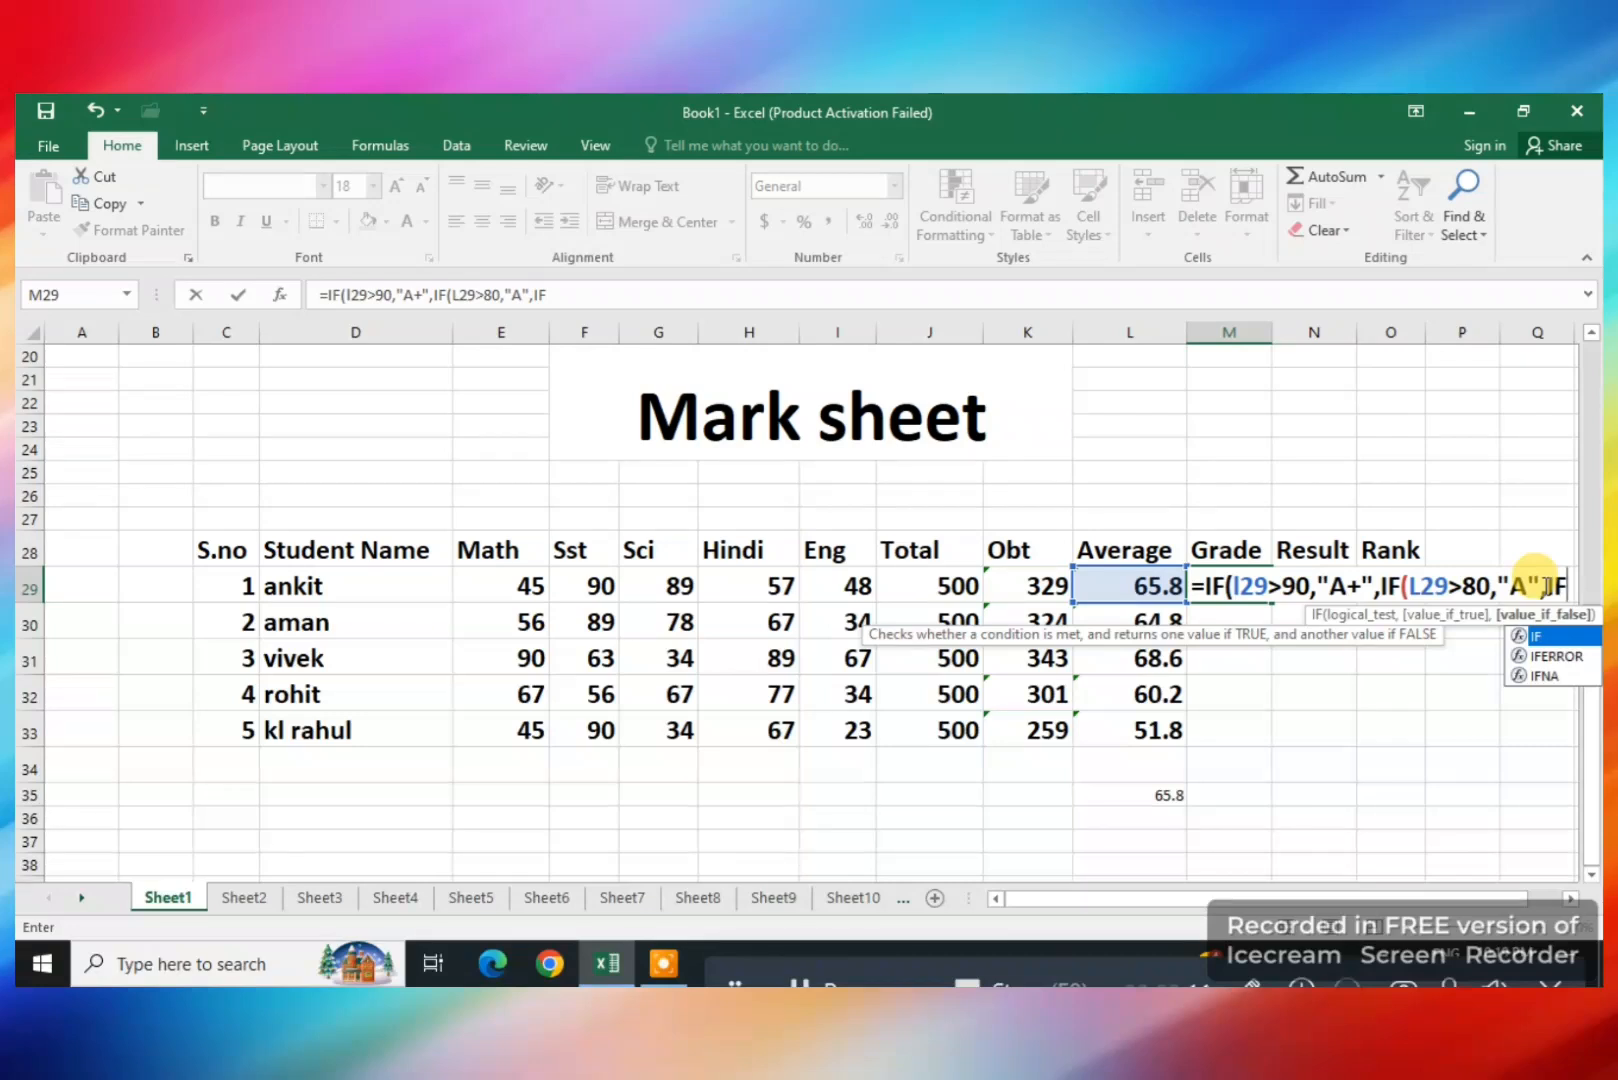
{"action": "type", "text": "("}
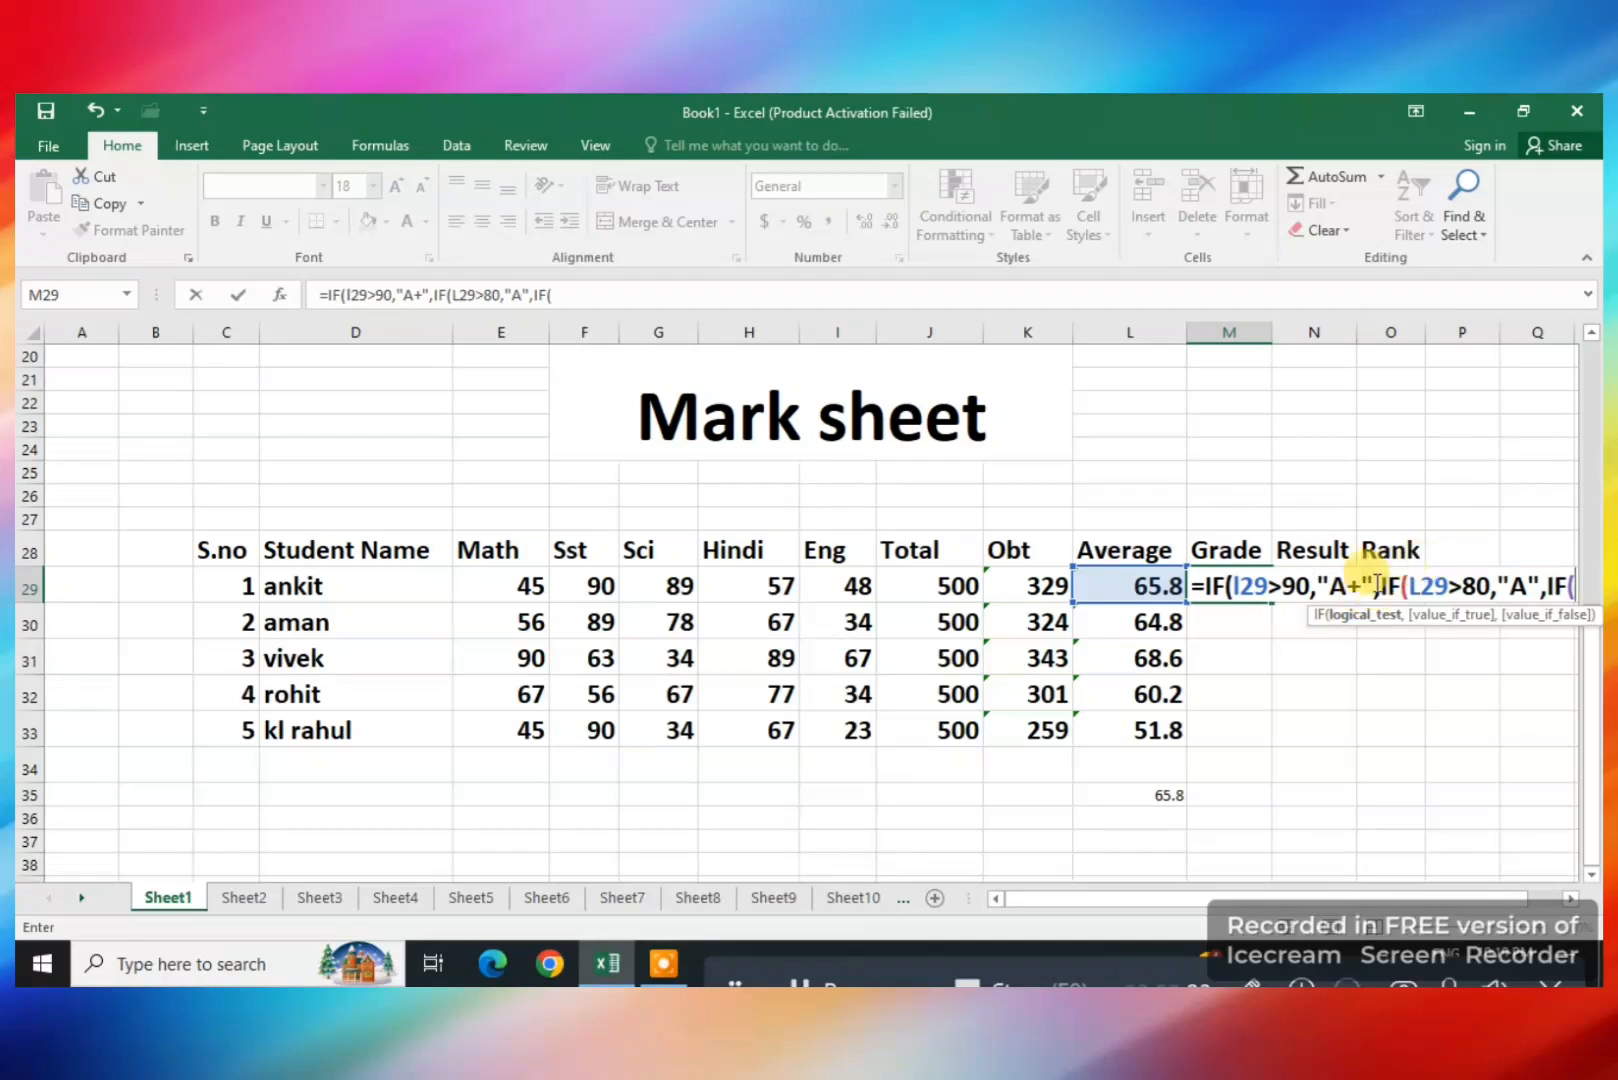
{"action": "left_click", "coordinate": [1173, 583]}
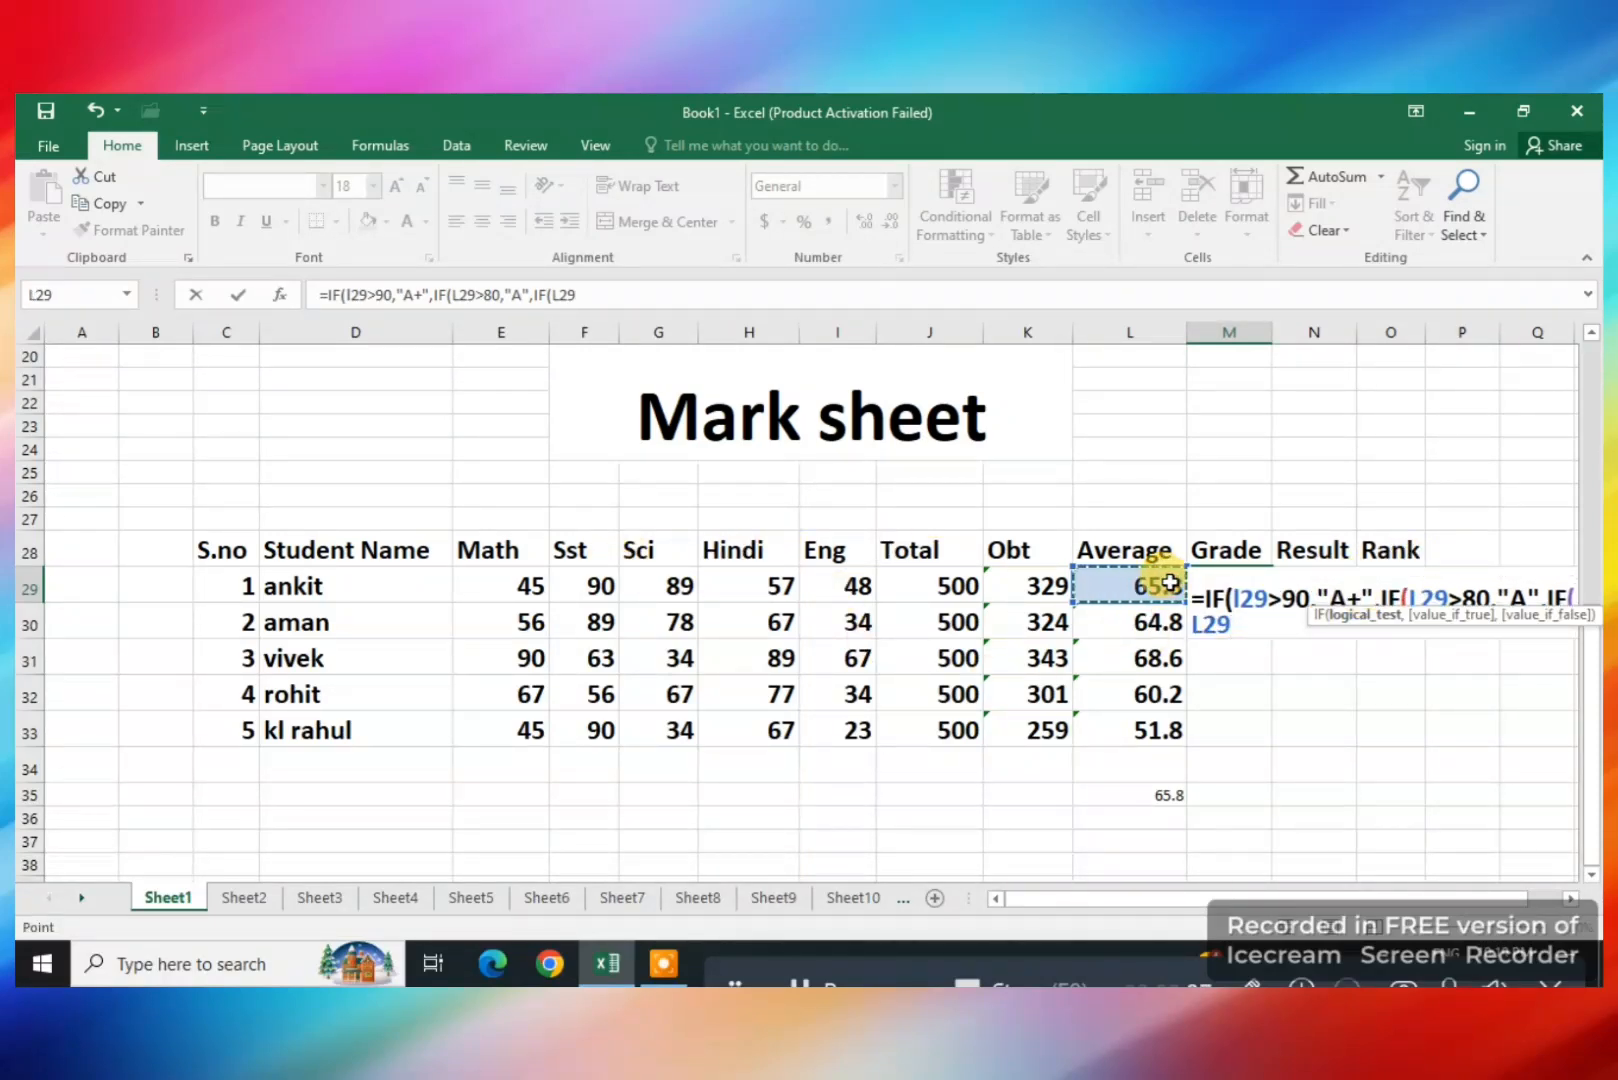
{"action": "type", "text": ">"}
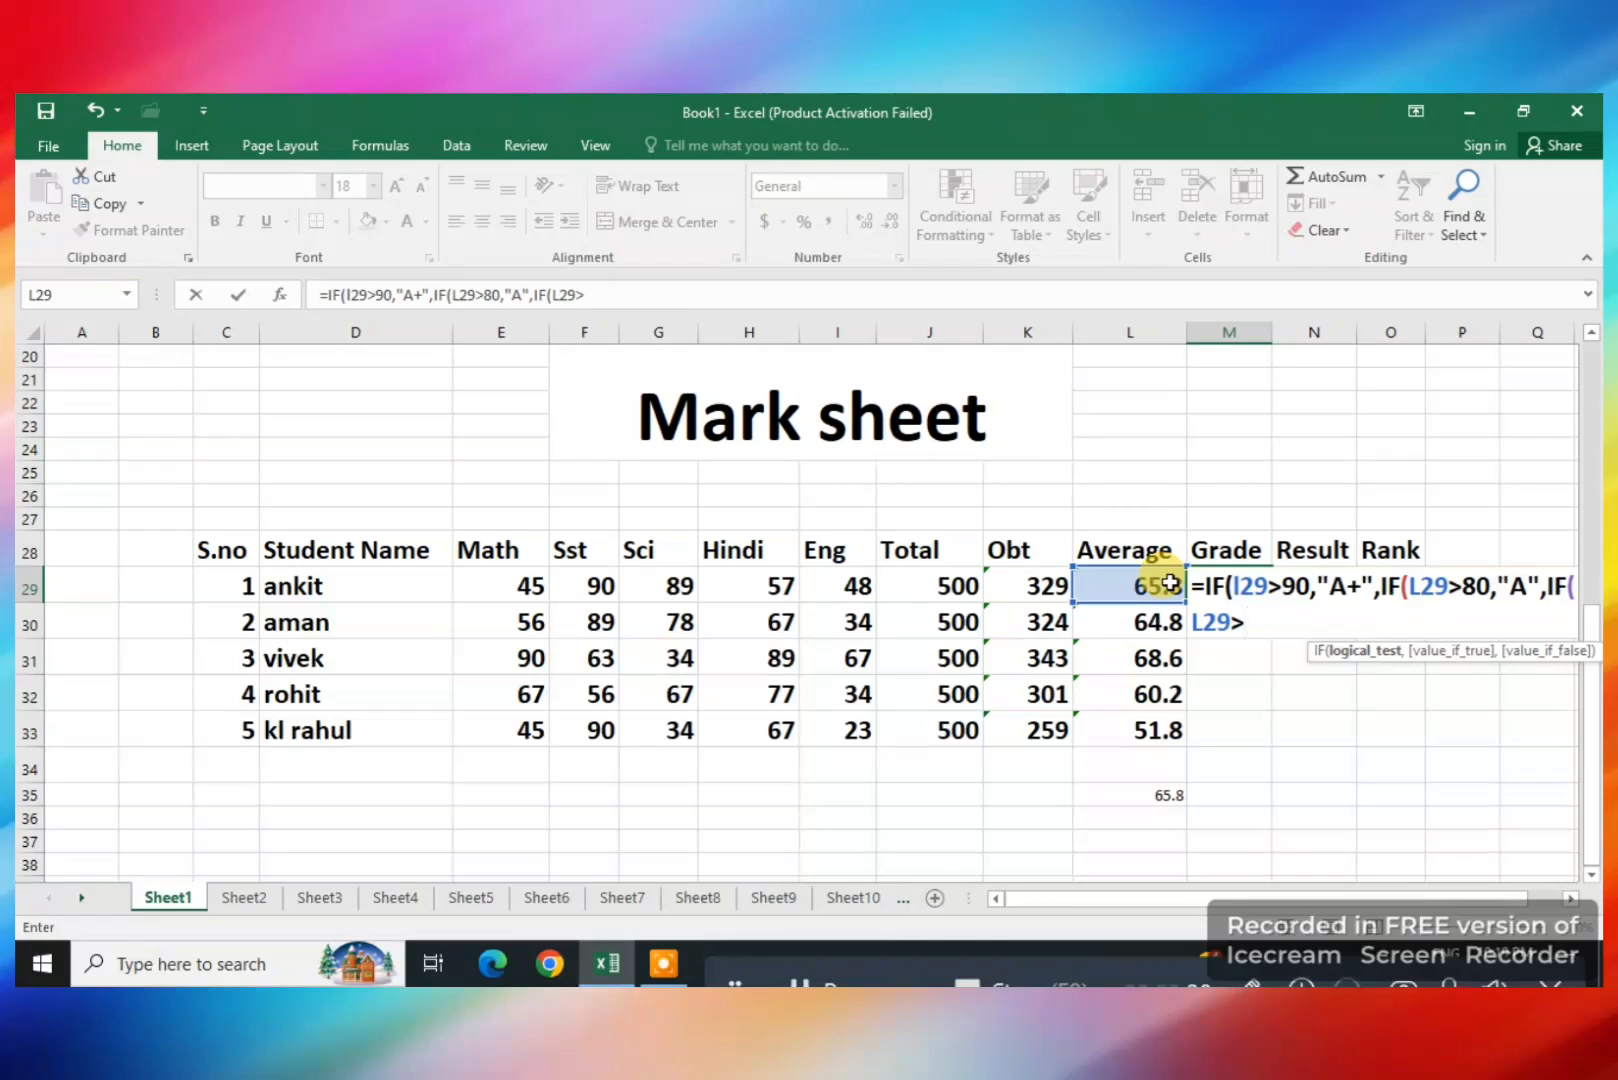
{"action": "left_click", "coordinate": [1567, 900]}
{"action": "left_click", "coordinate": [1567, 900]}
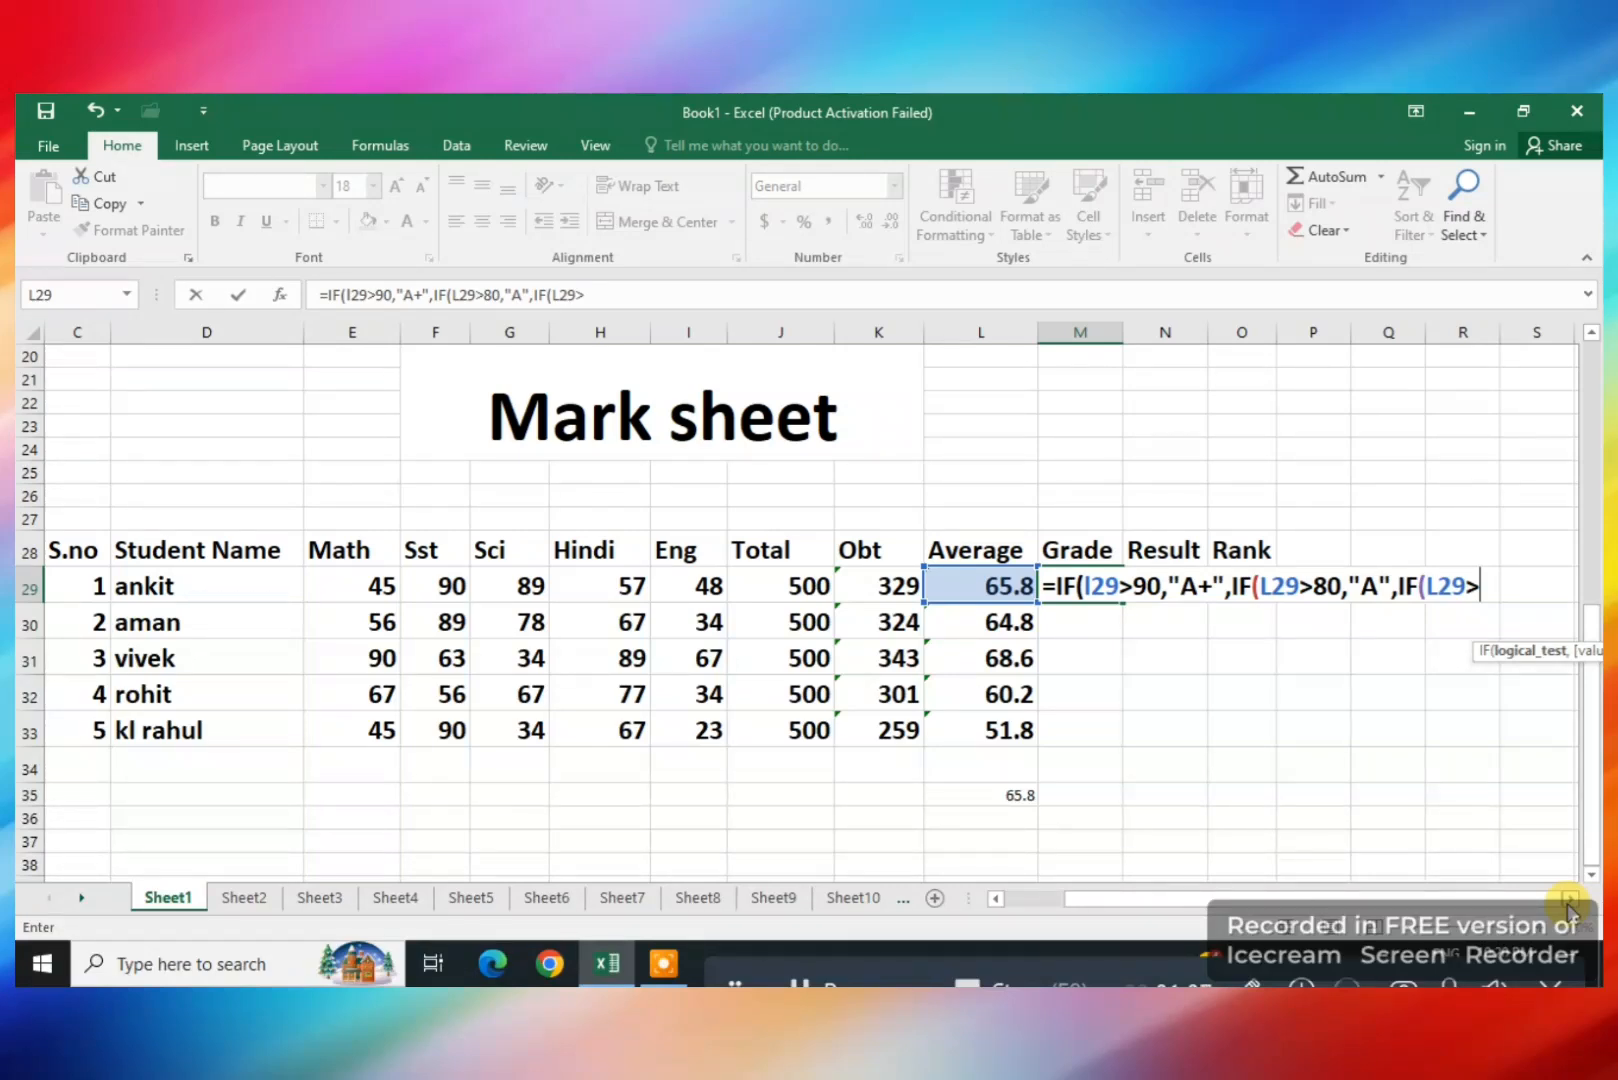
{"action": "type", "text": "70"}
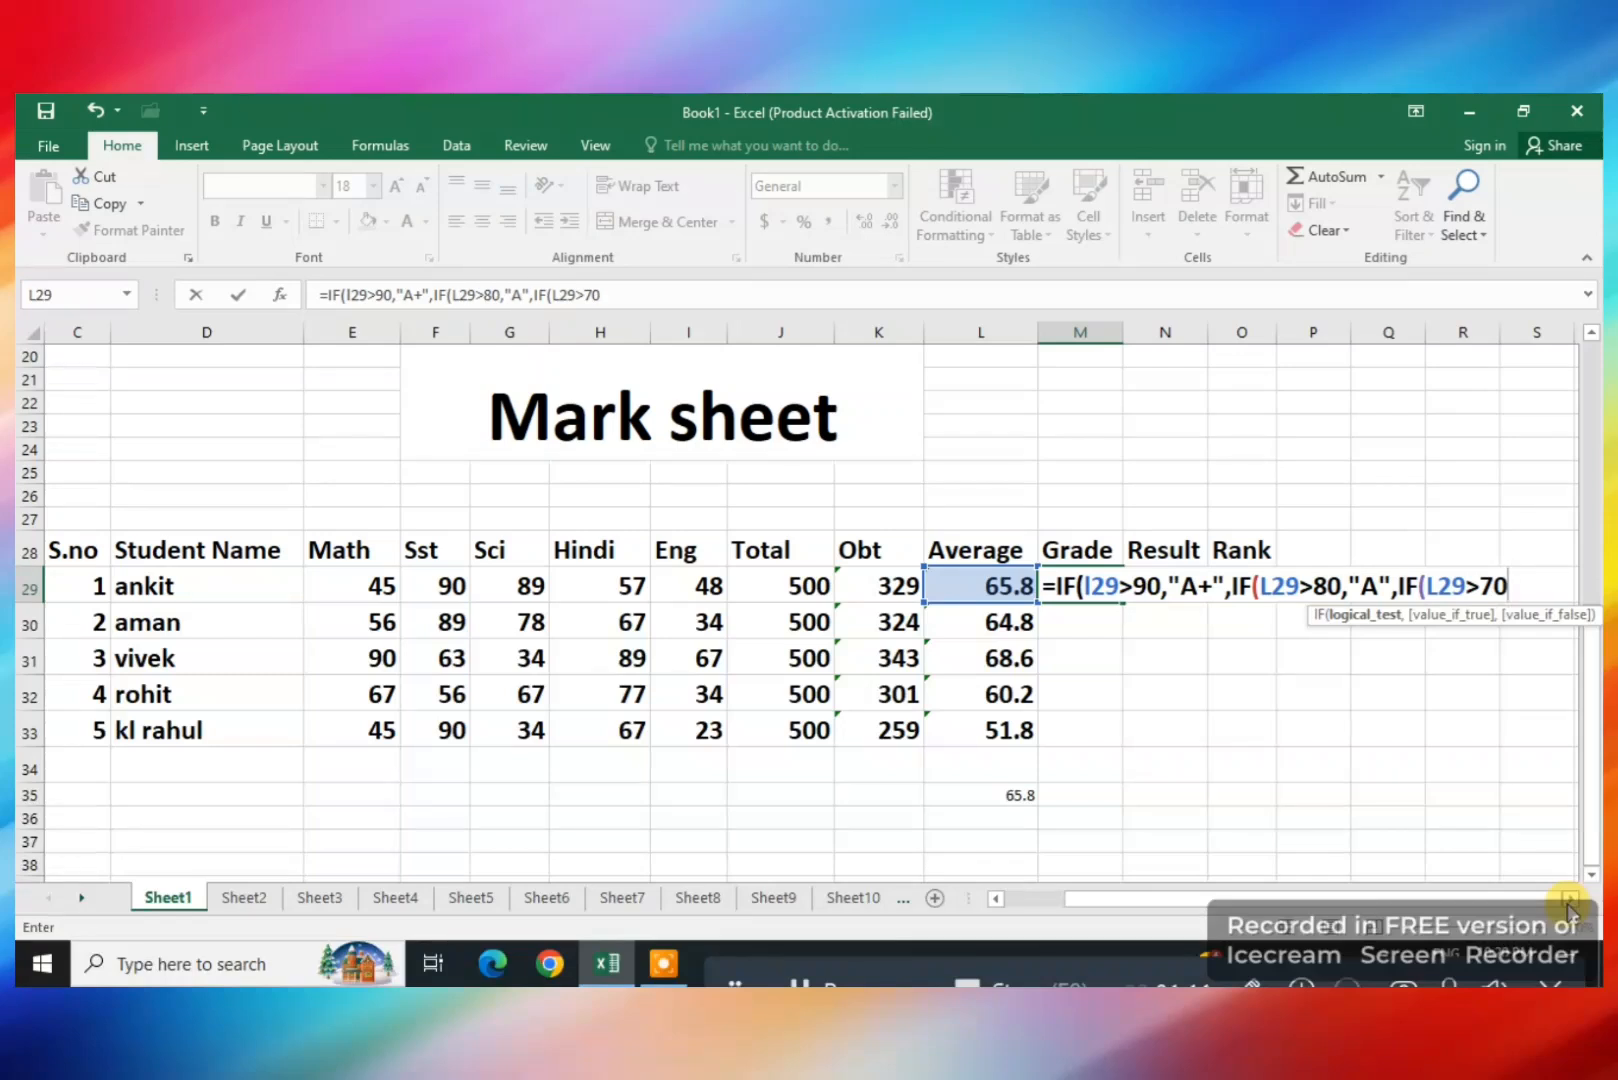
{"action": "type", "text": ",\""}
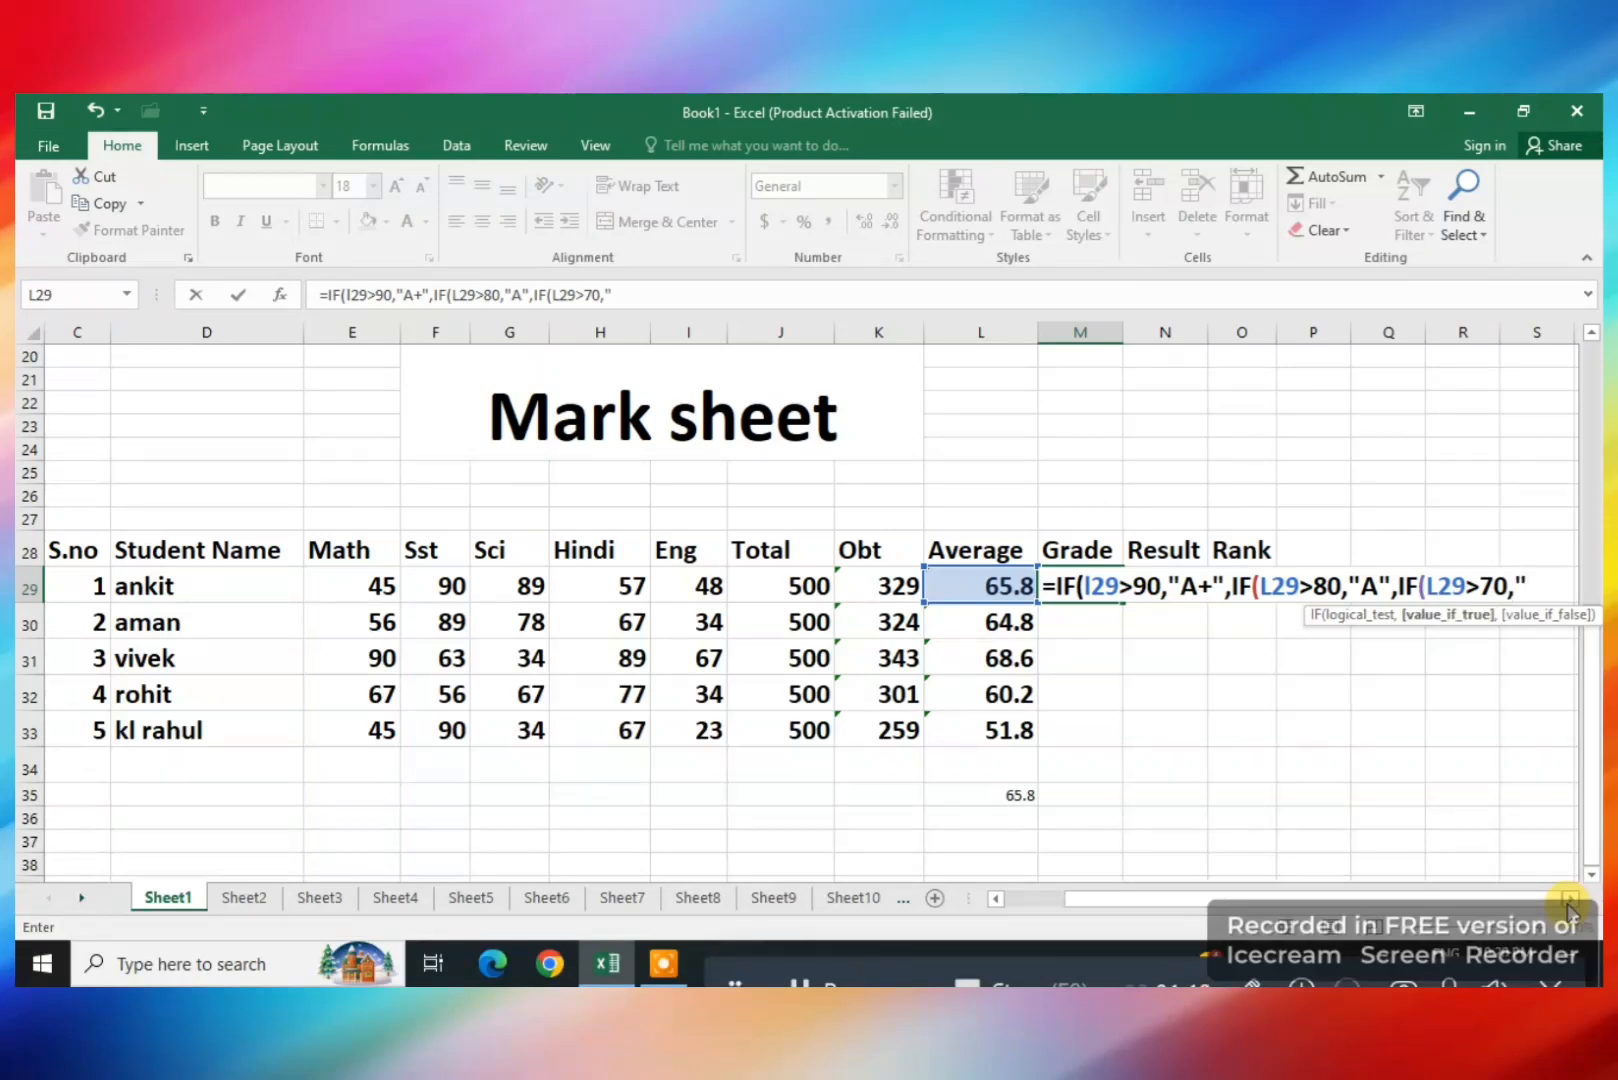
{"action": "type", "text": "B\",IF"}
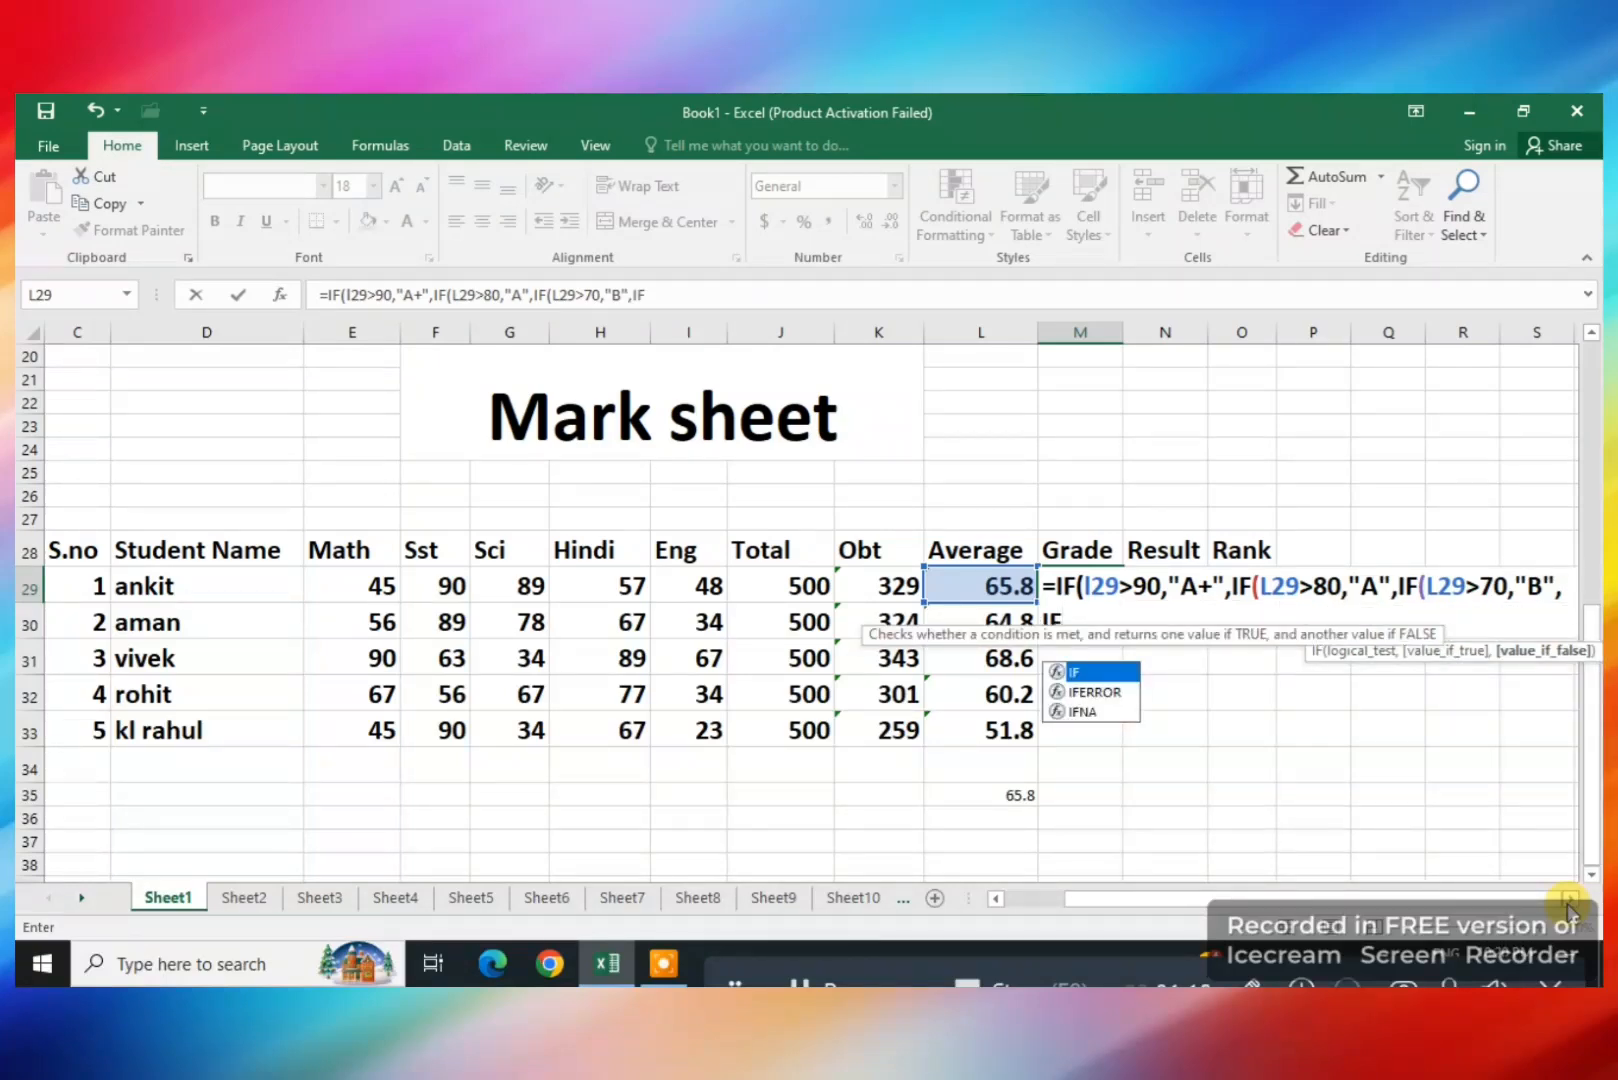
Make the fourth IF return "C" when L29 is greater than 60, and add a fifth IF as its value-if-false argument
{"action": "type", "text": "("}
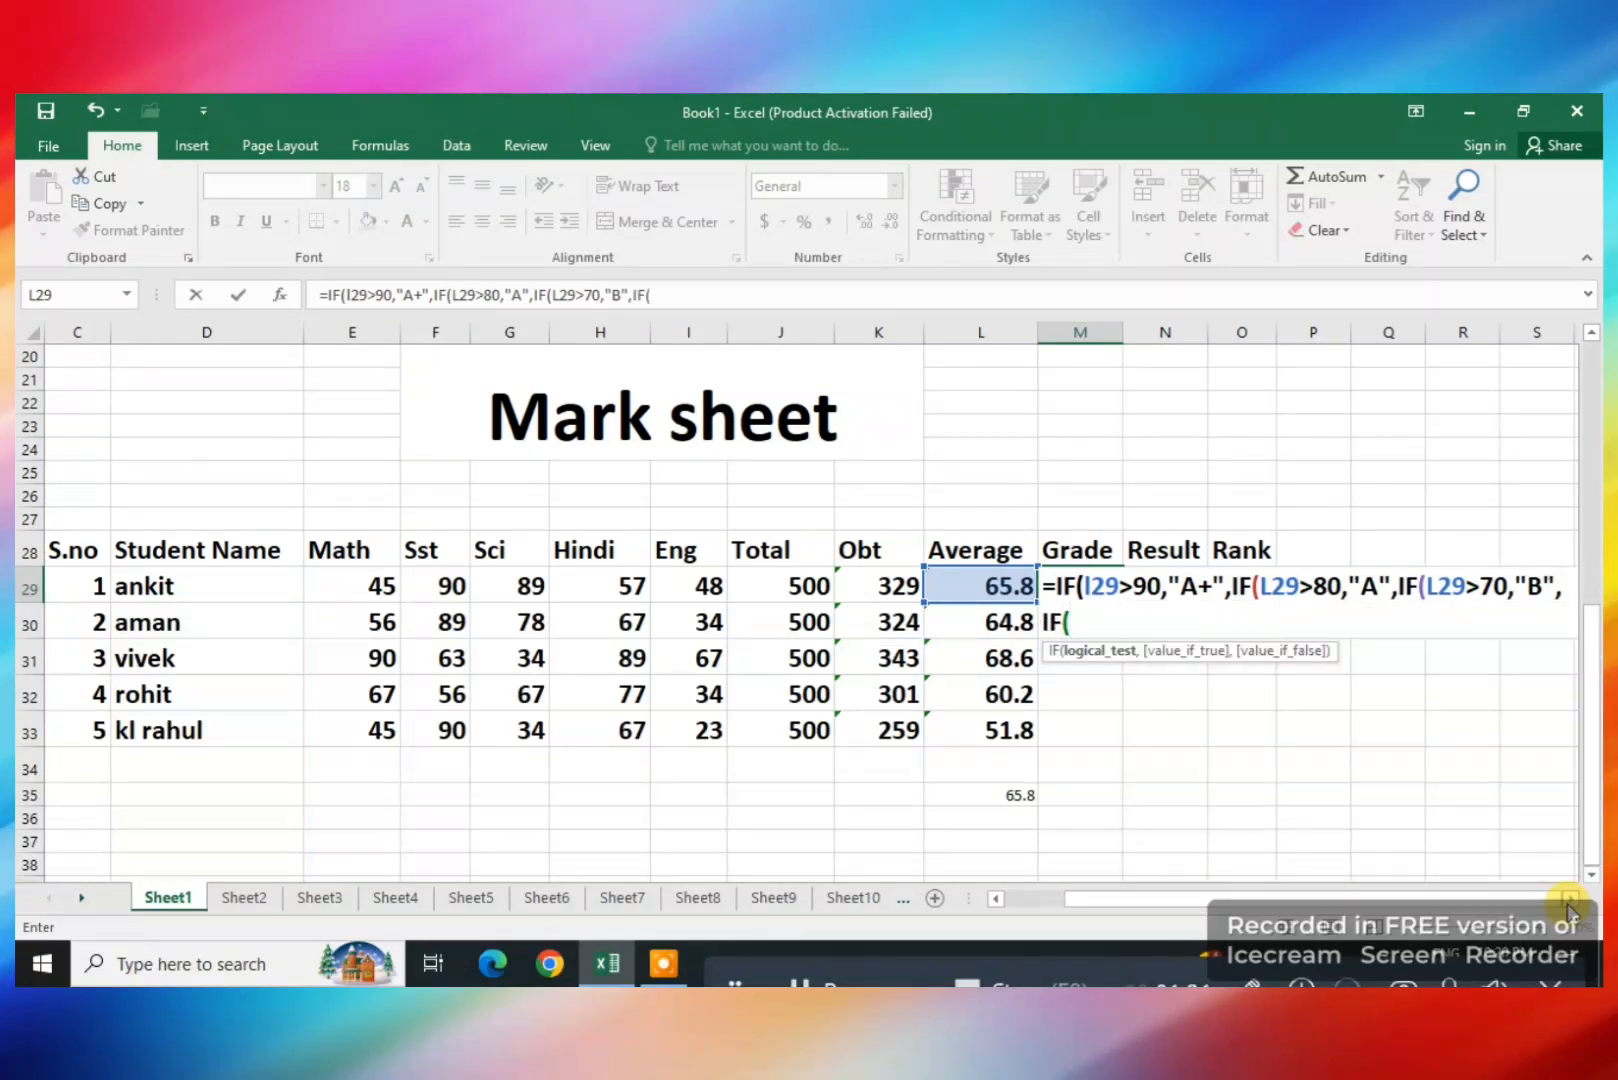
{"action": "type", "text": "L29>"}
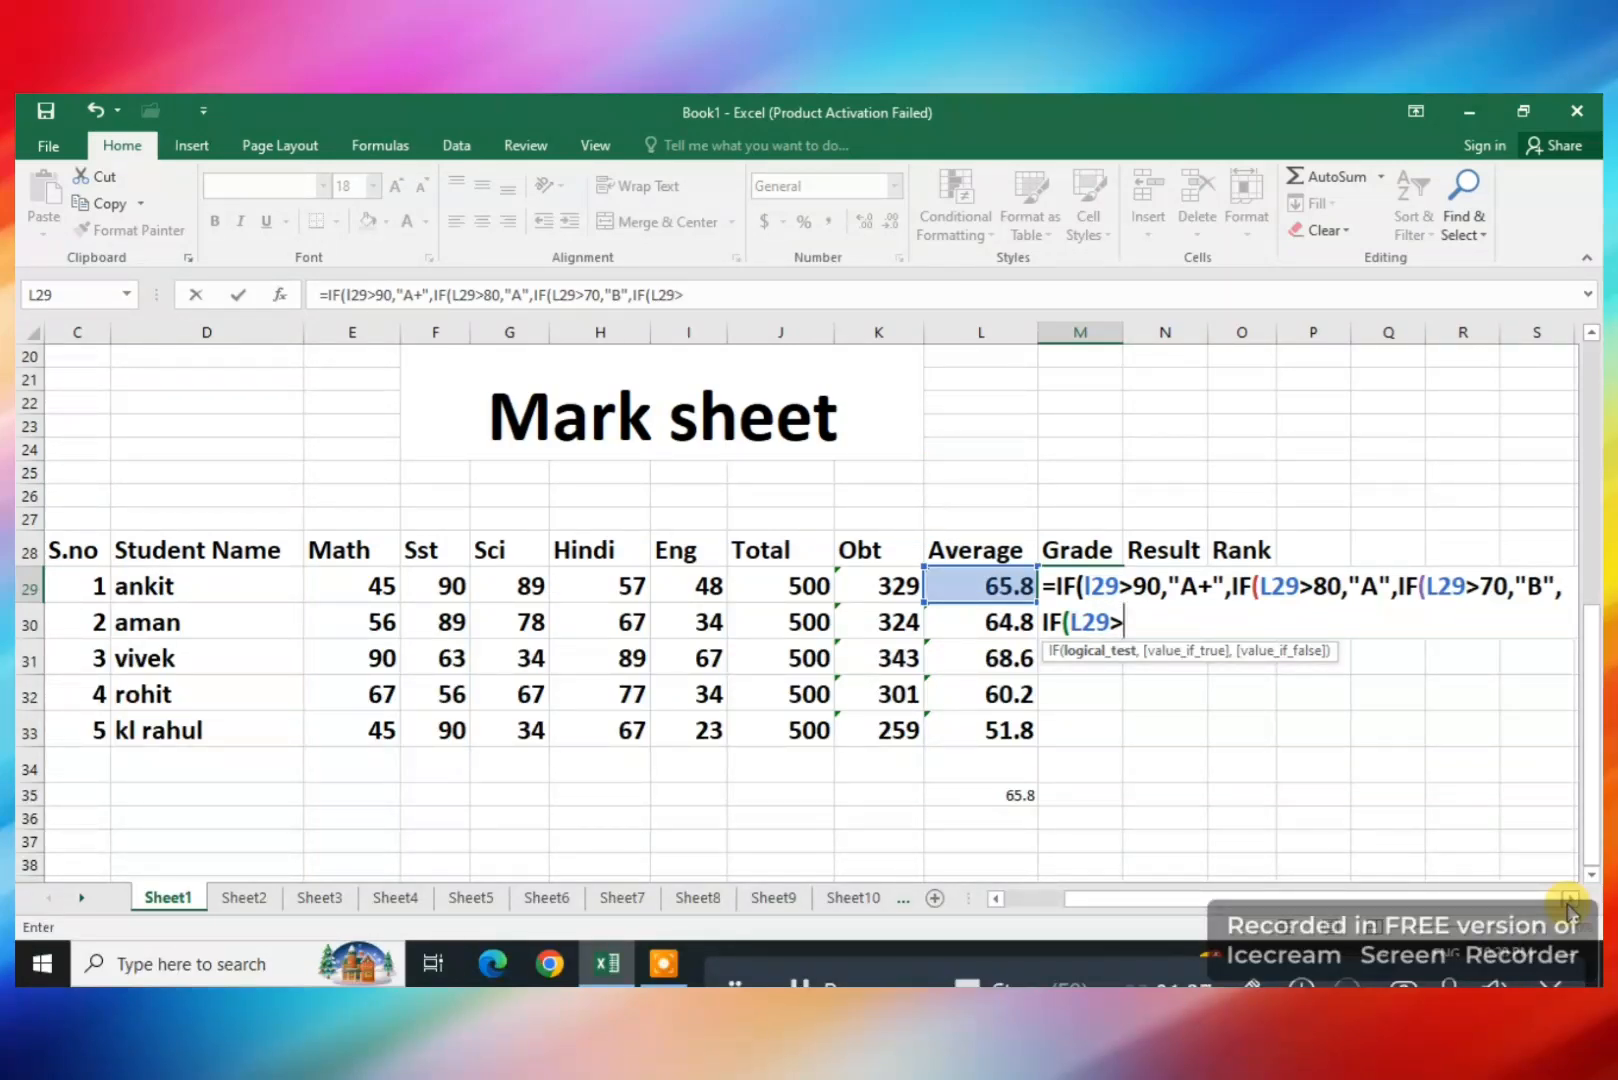
{"action": "type", "text": "60,\""}
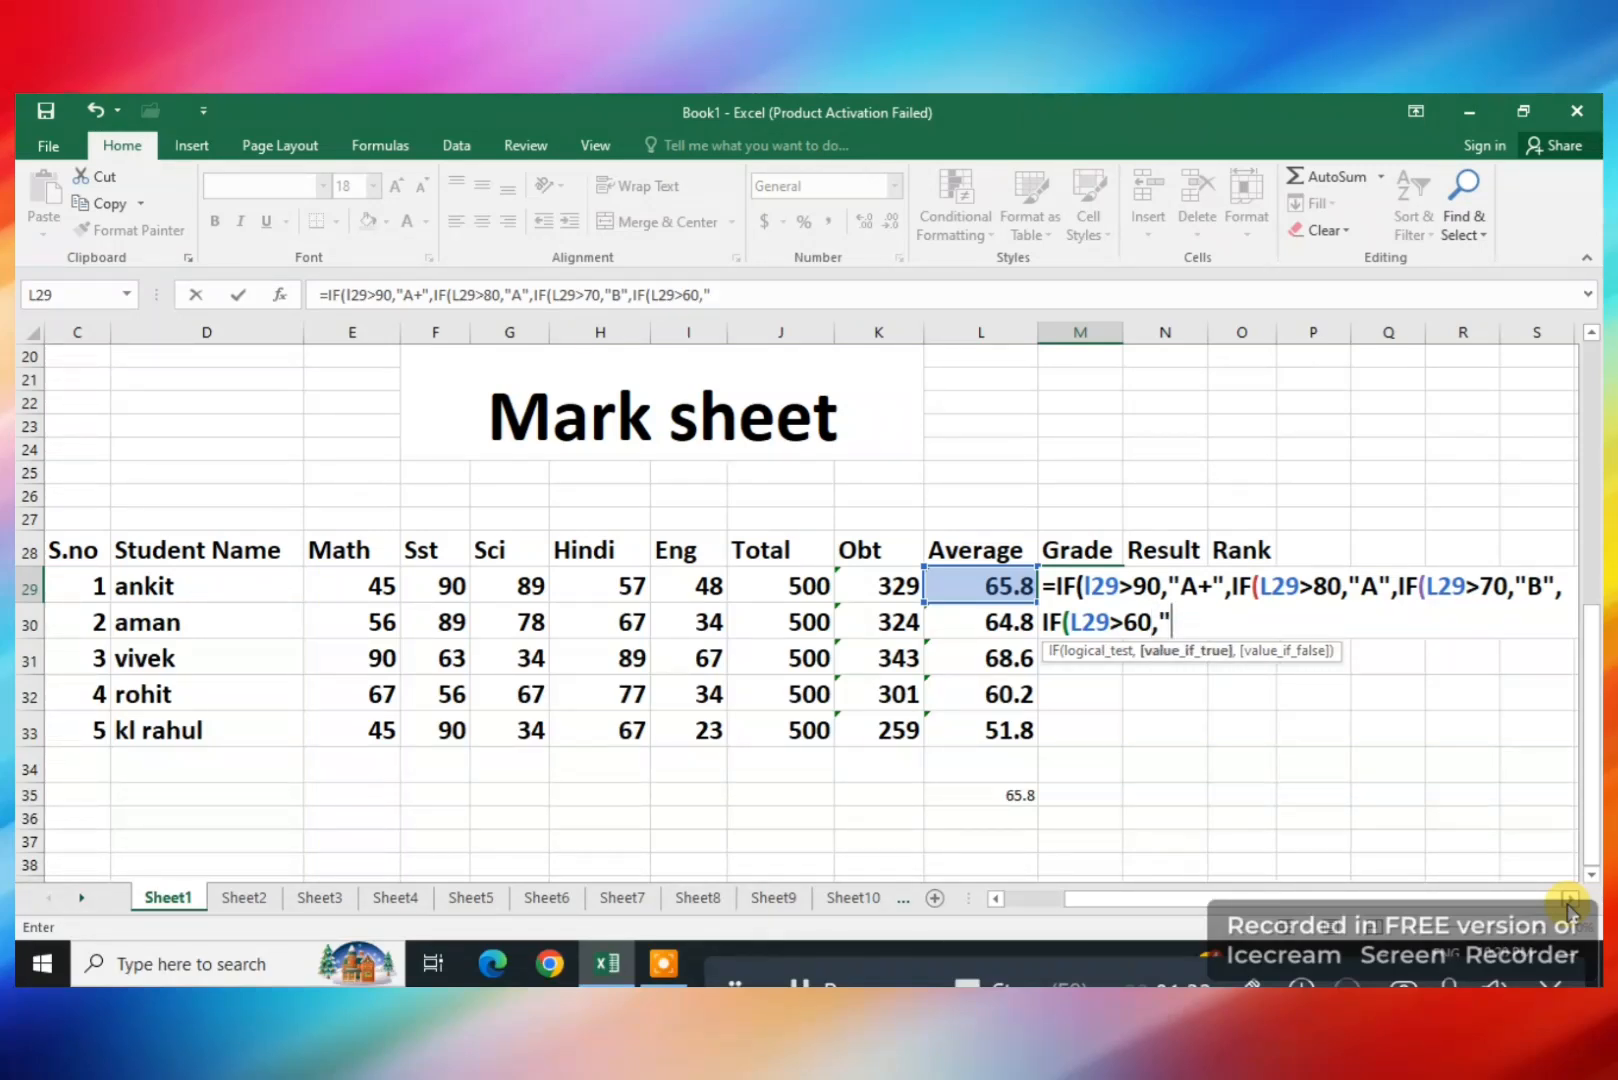
{"action": "type", "text": "C\",IF"}
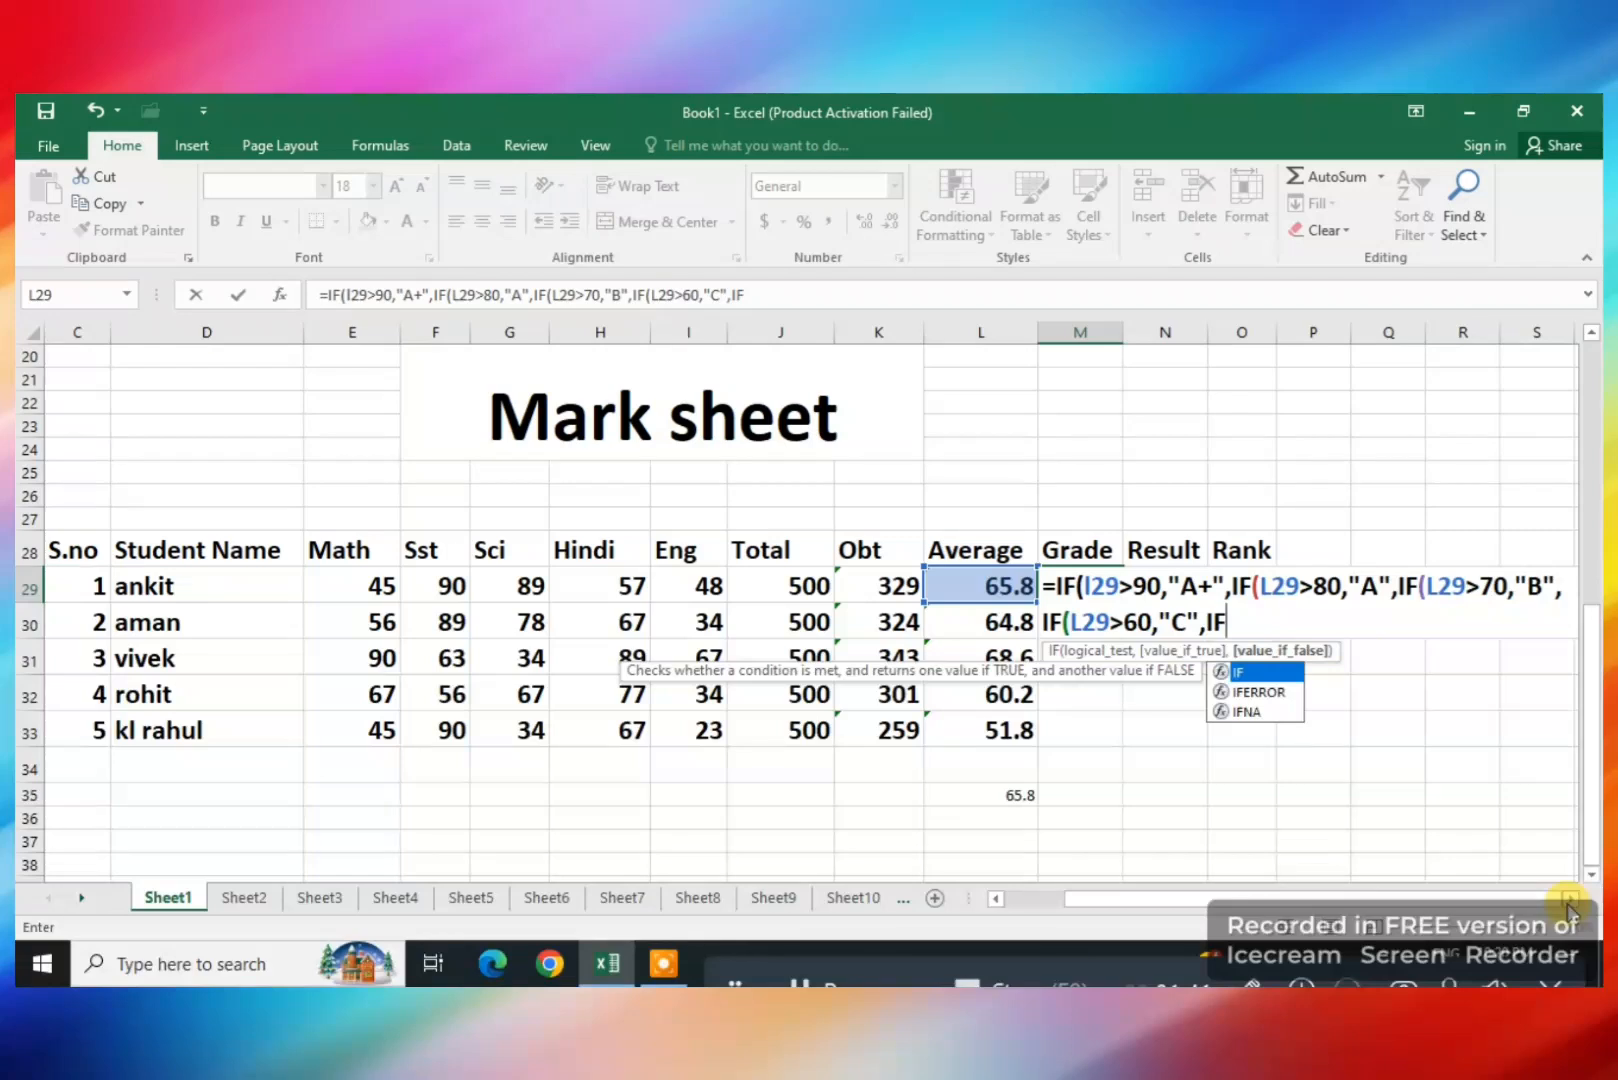
Make the fifth IF in the grade formula return "D" when L29 is greater than 50
{"action": "type", "text": "(L29"}
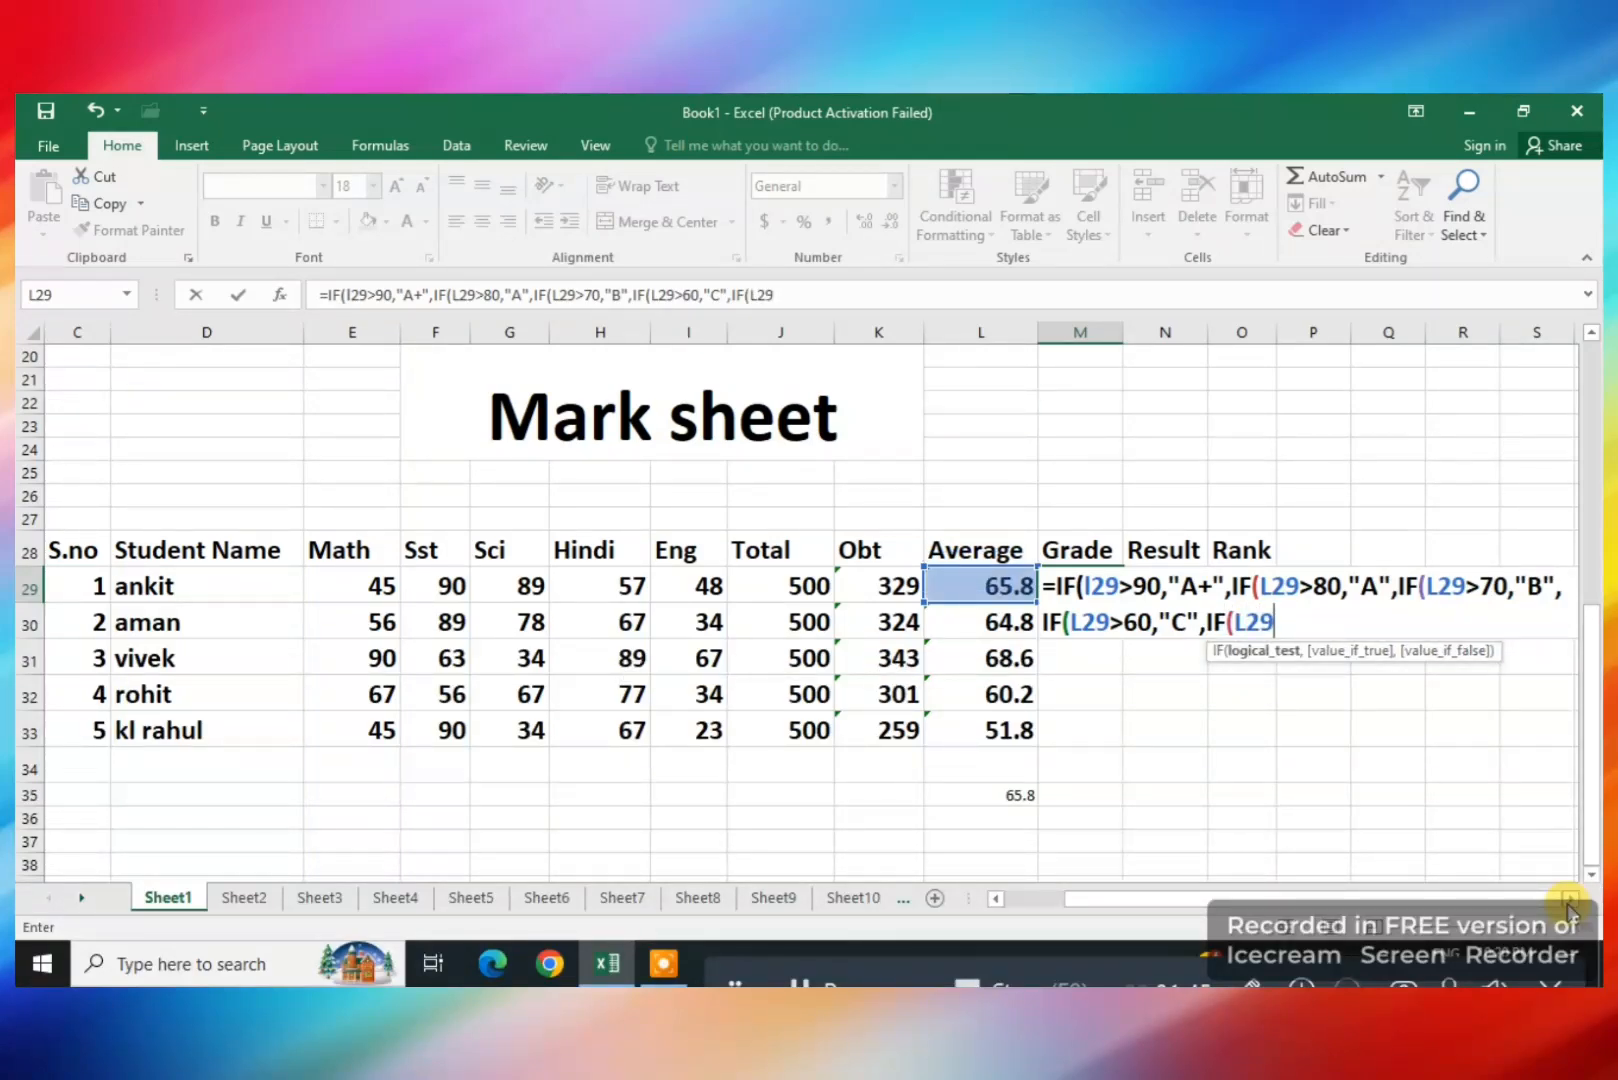
{"action": "key", "text": "Return"}
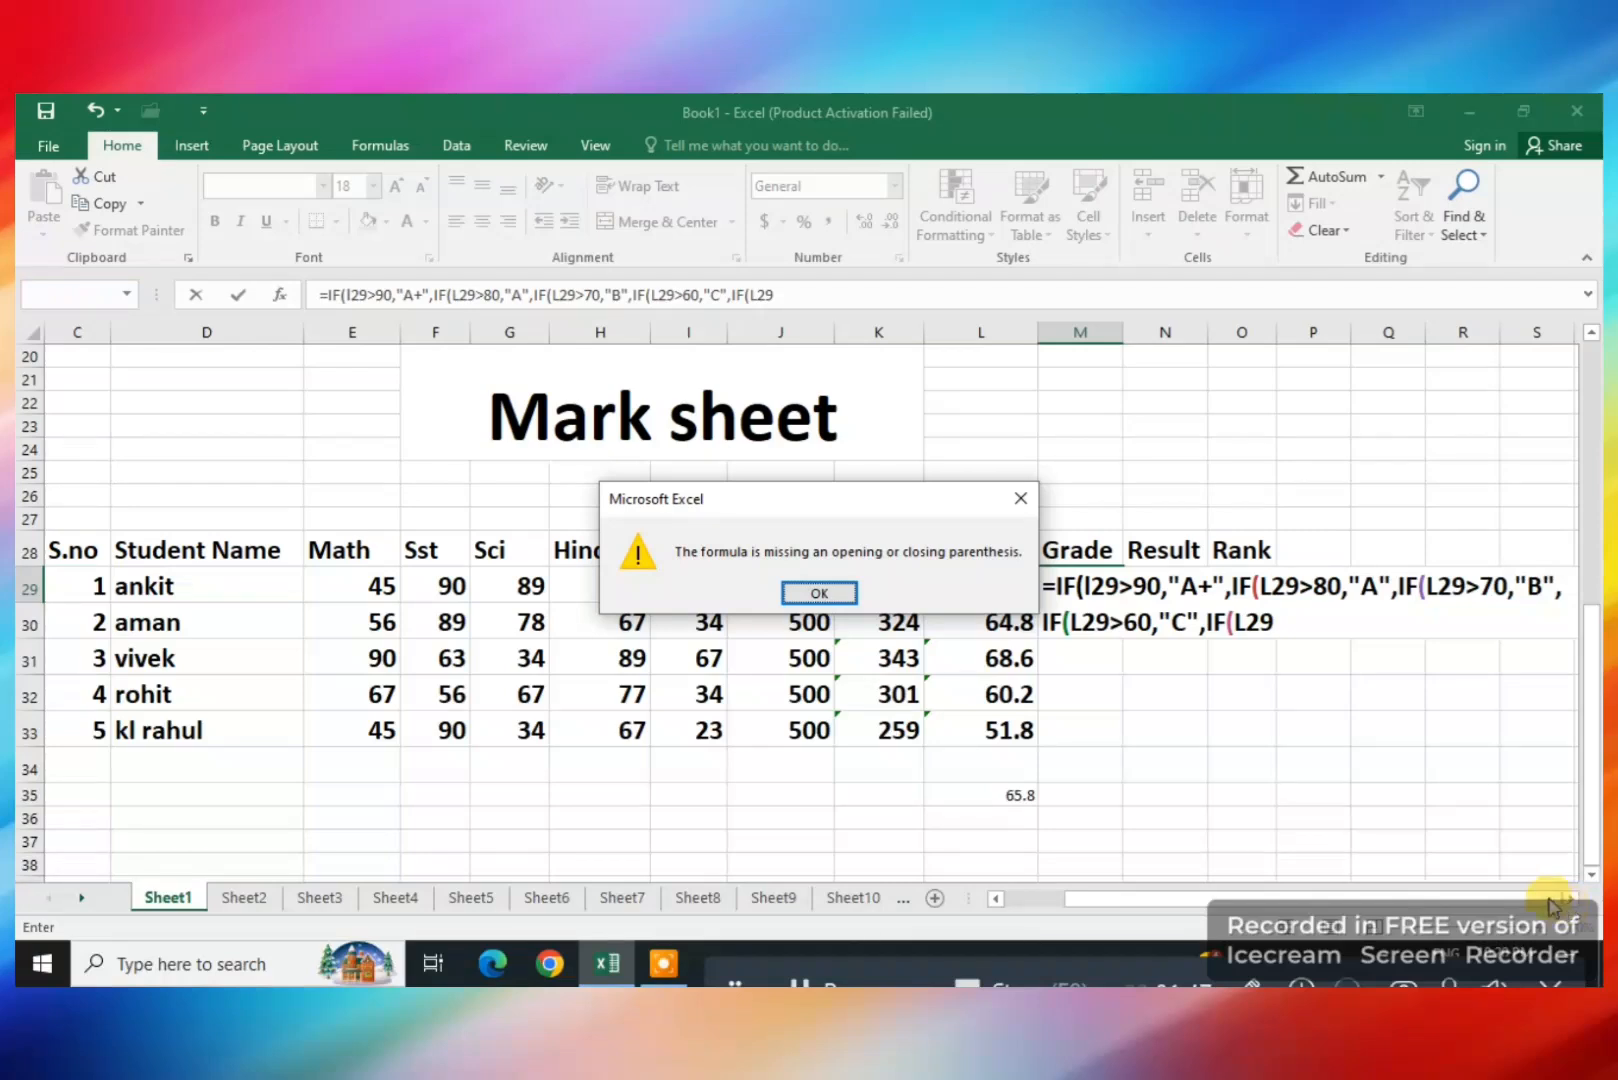
{"action": "left_click", "coordinate": [1010, 497]}
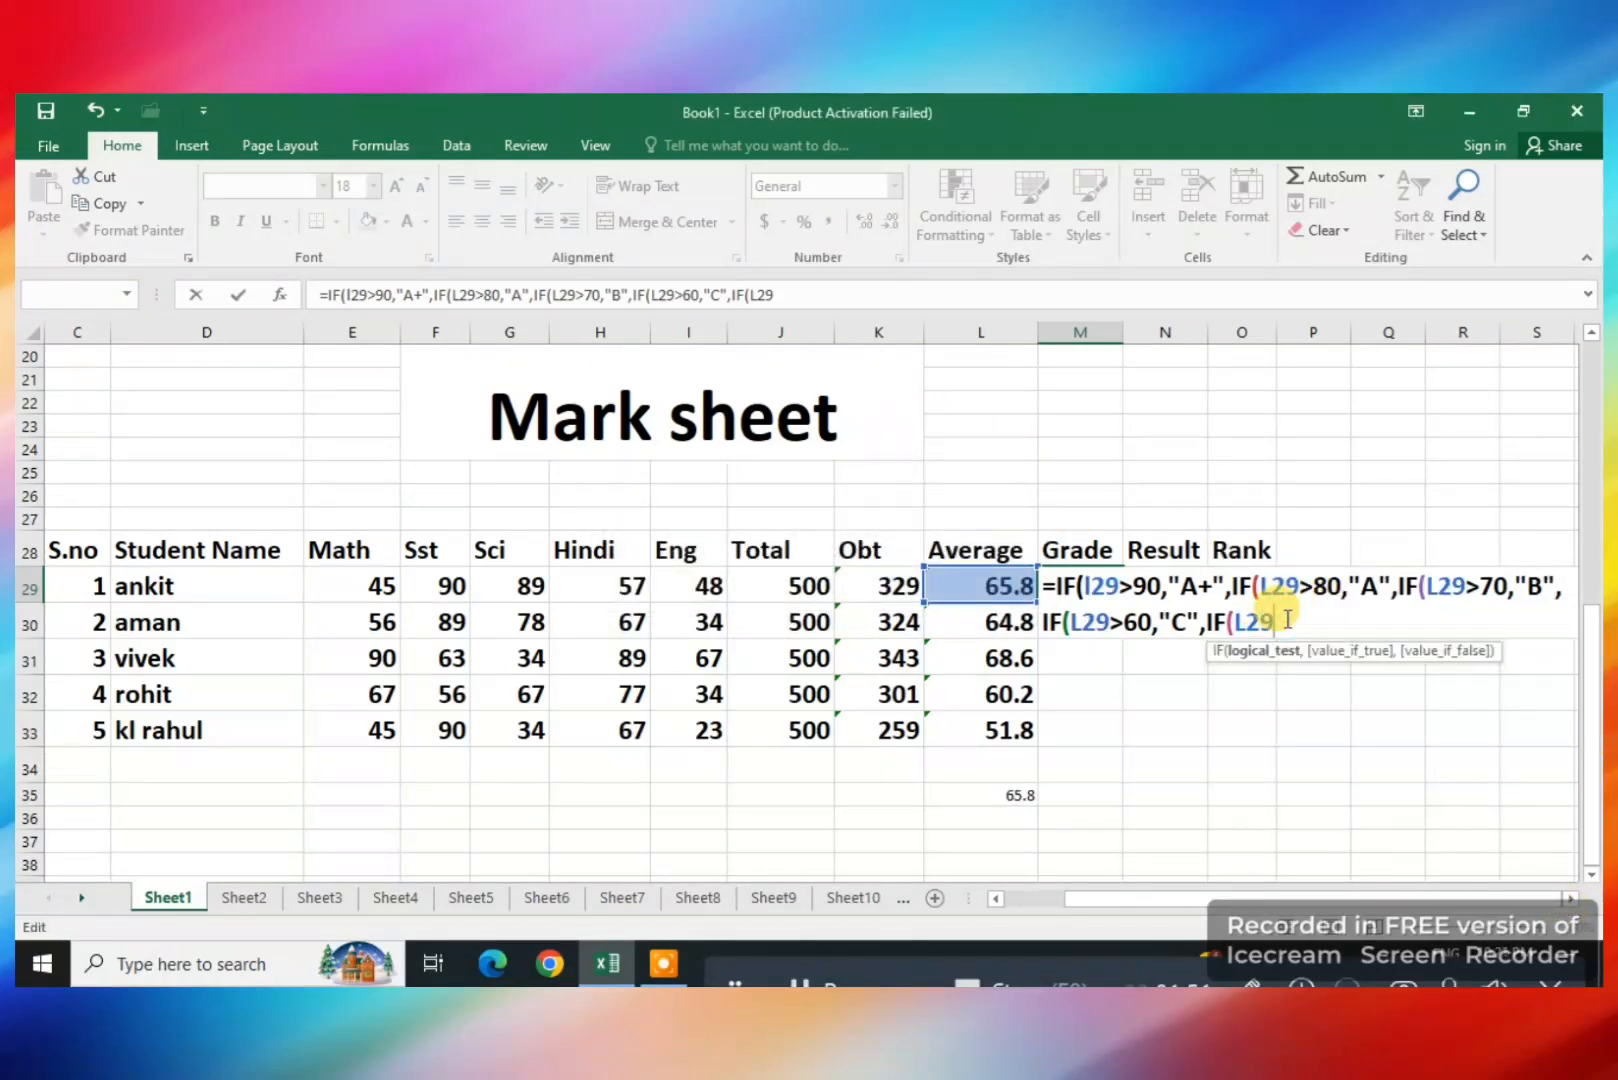
{"action": "type", "text": ">50,\""}
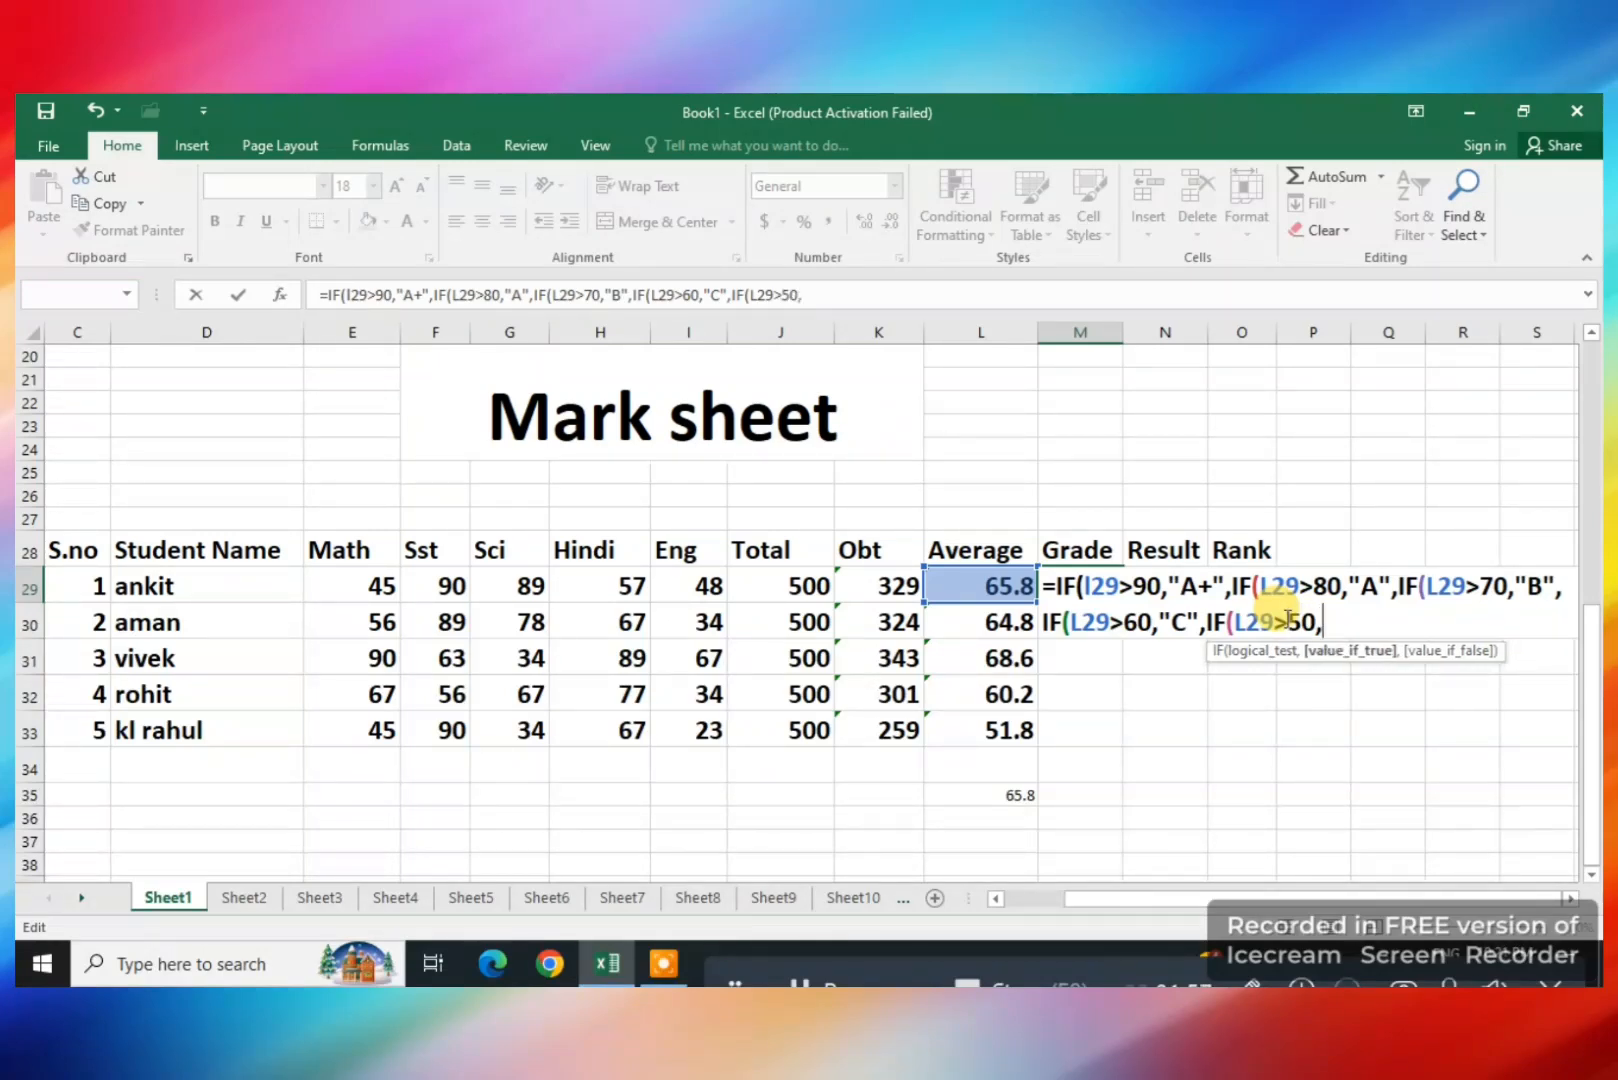
{"action": "type", "text": "D\","}
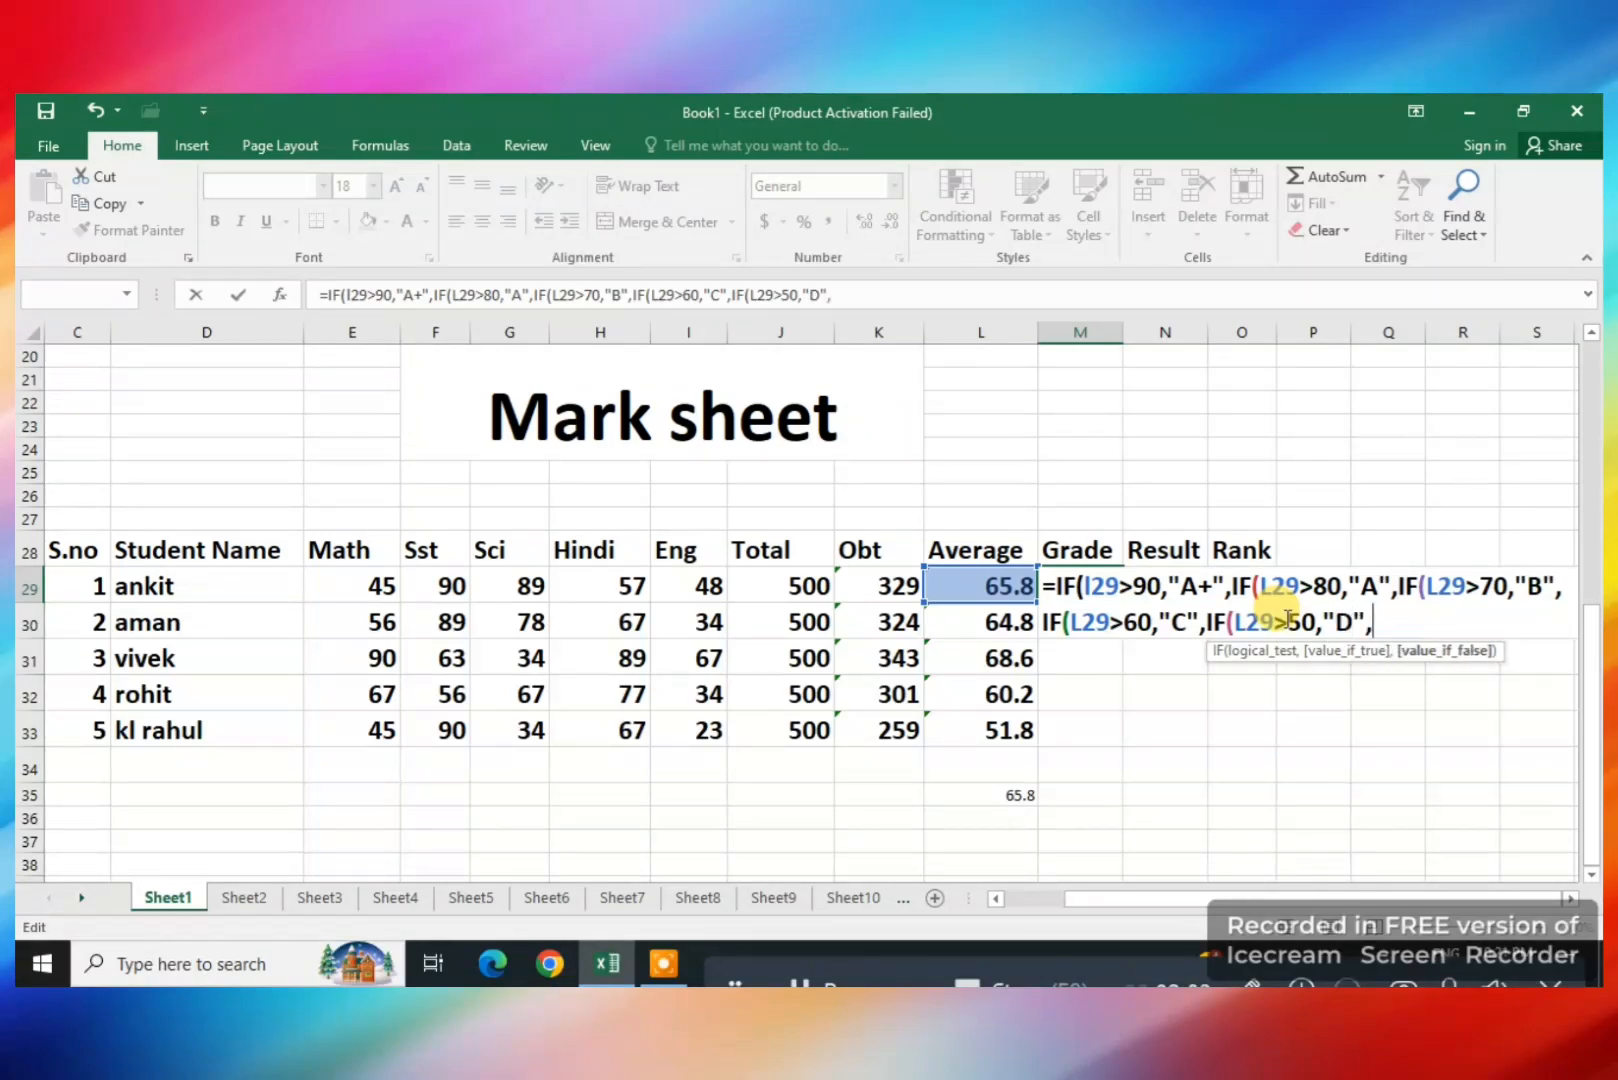
Nest a sixth IF in the grade formula that returns "PASS" when L29 is greater than 40
{"action": "type", "text": "IF"}
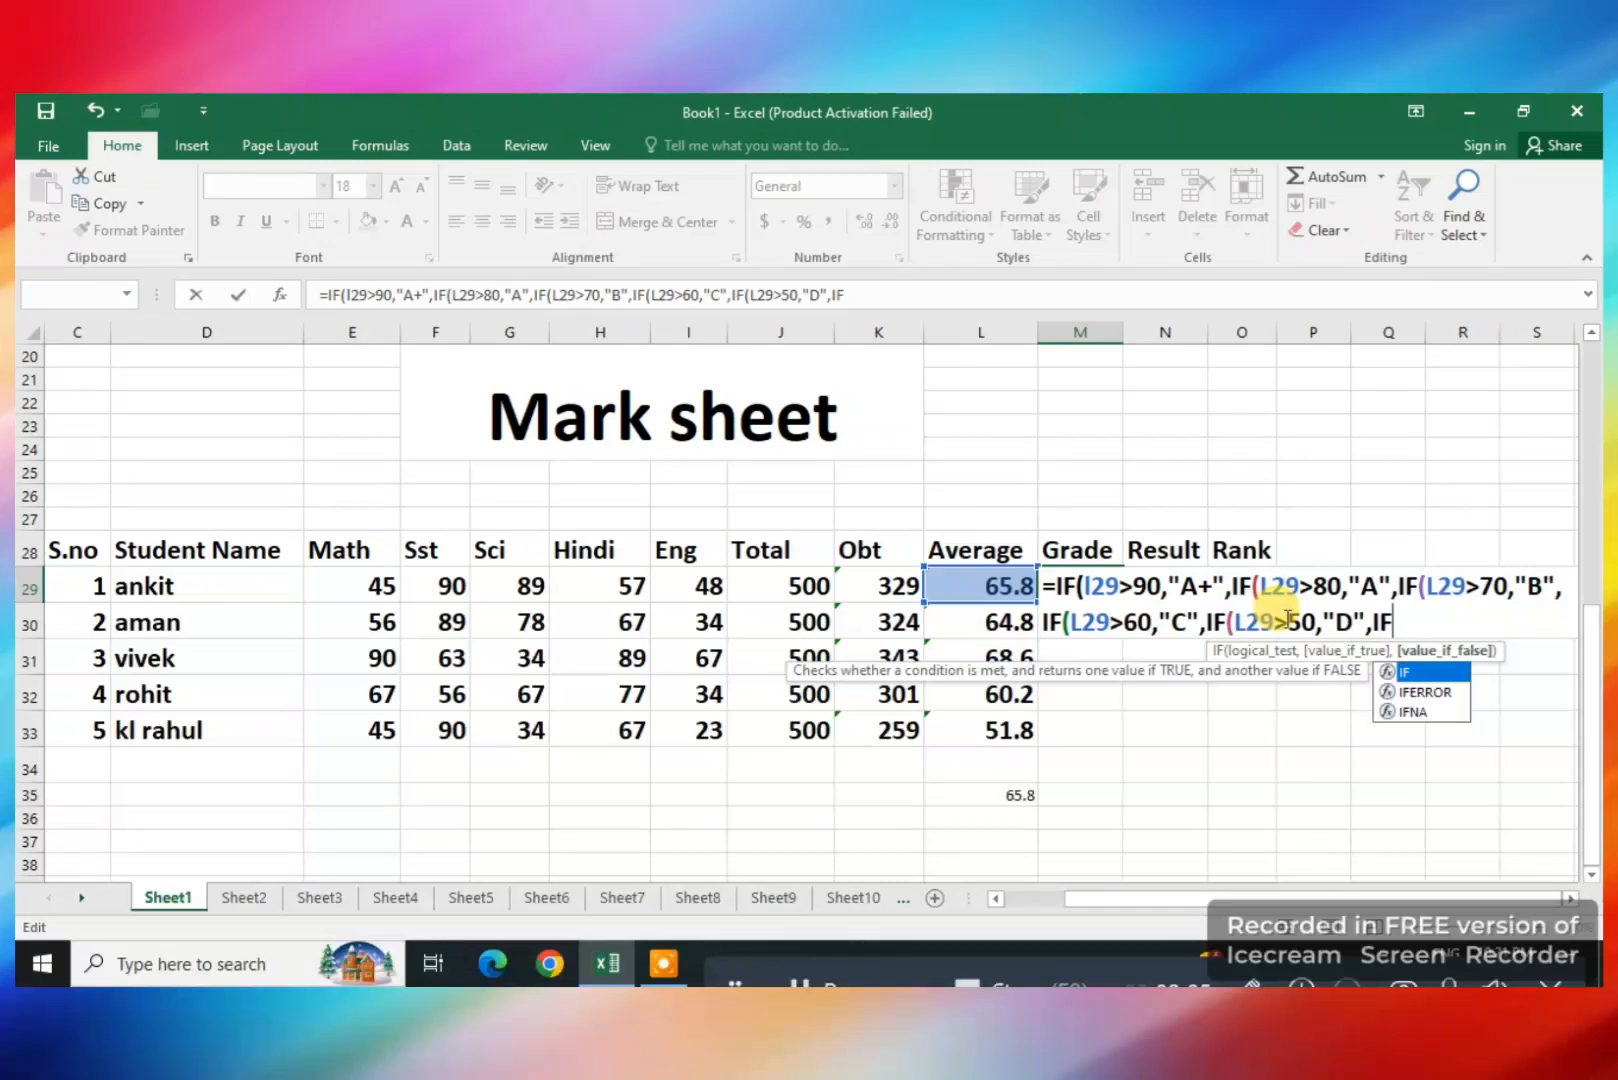
{"action": "type", "text": "("}
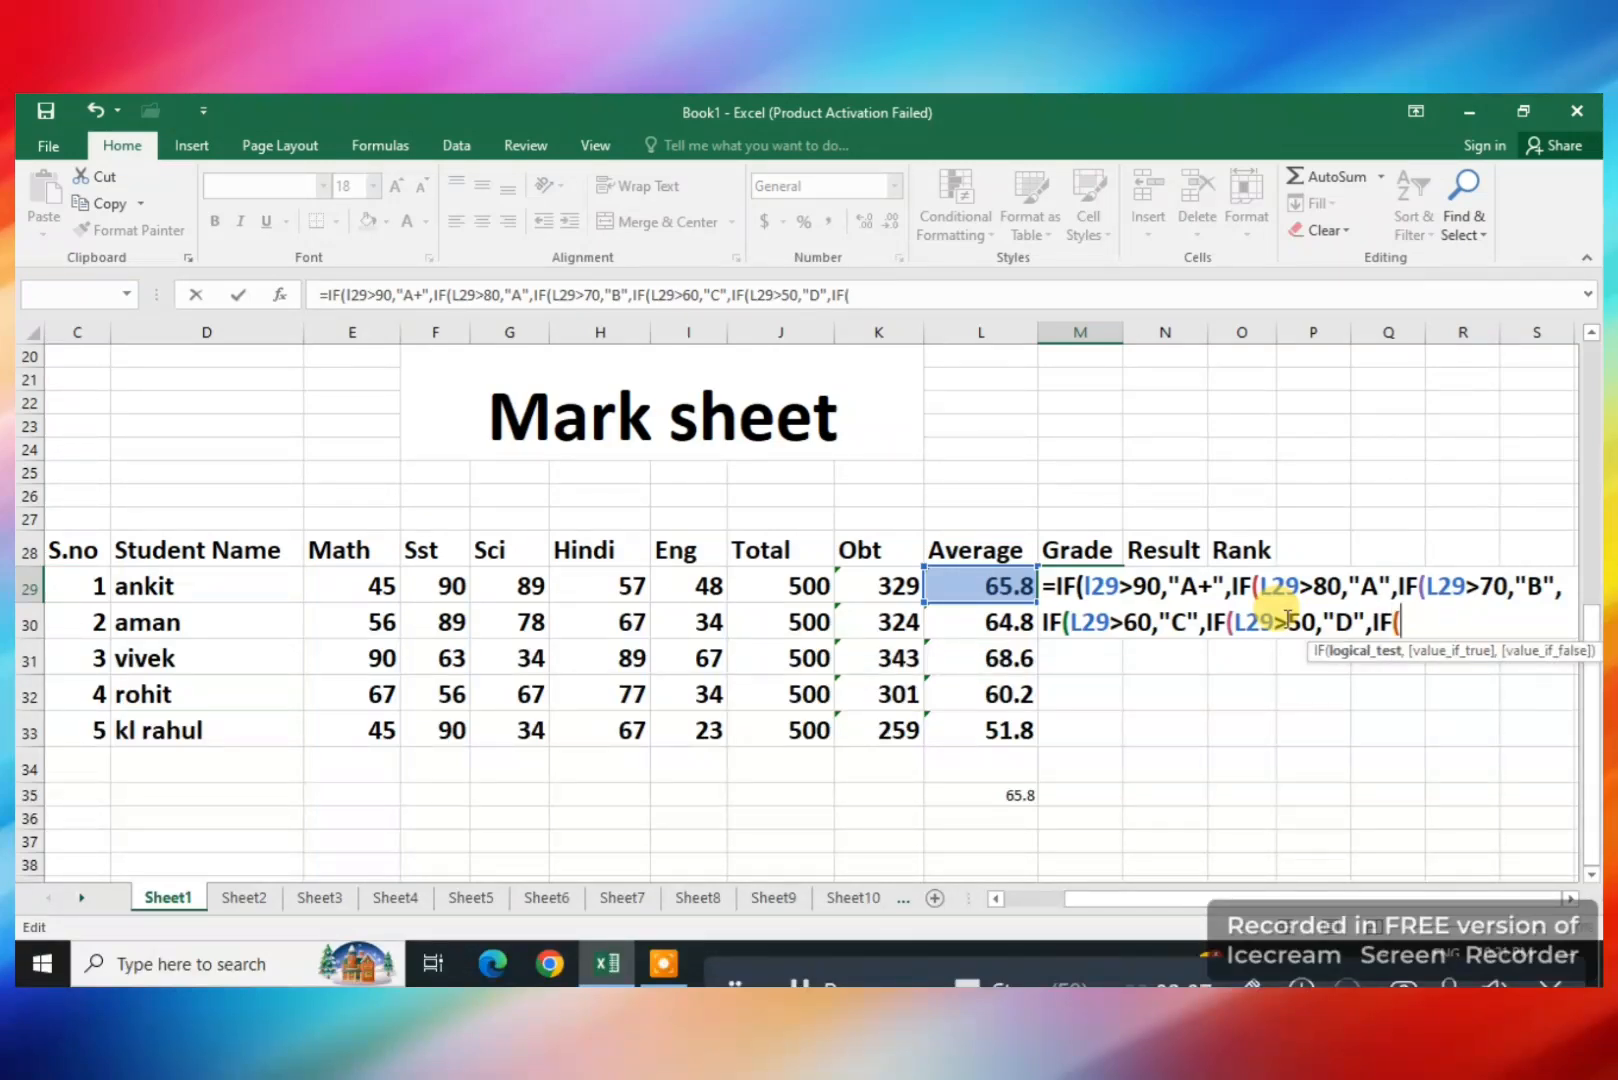
{"action": "type", "text": "L"}
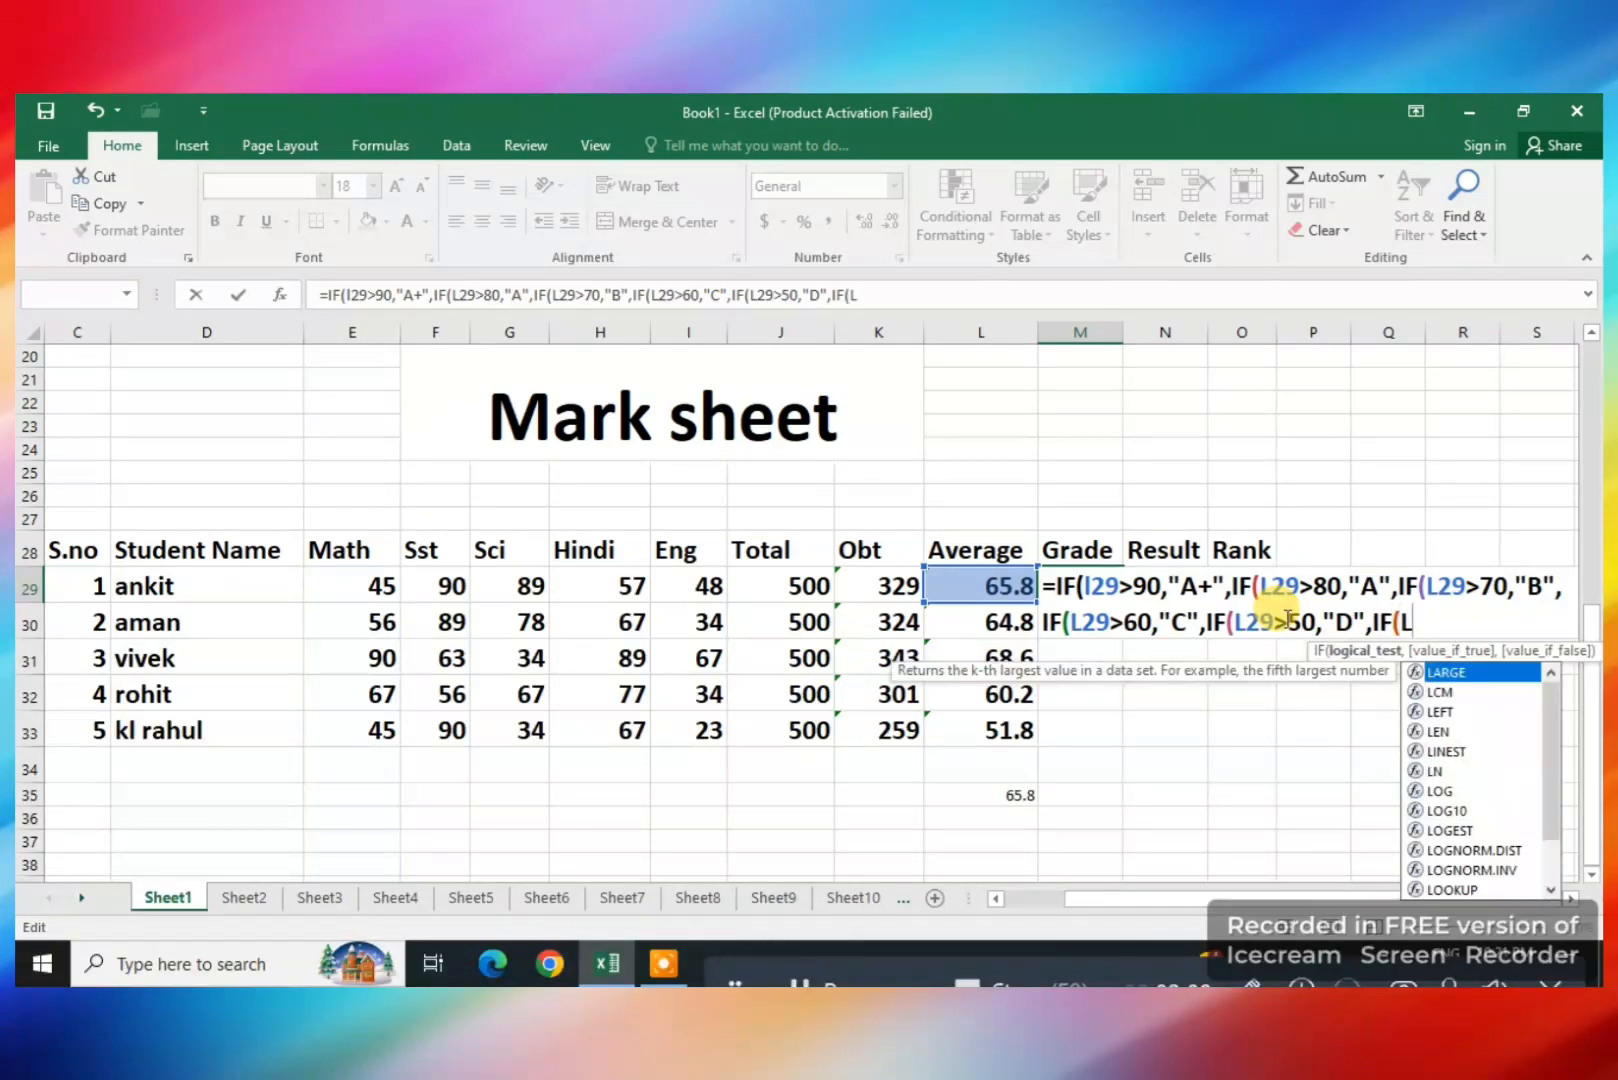
{"action": "type", "text": "29"}
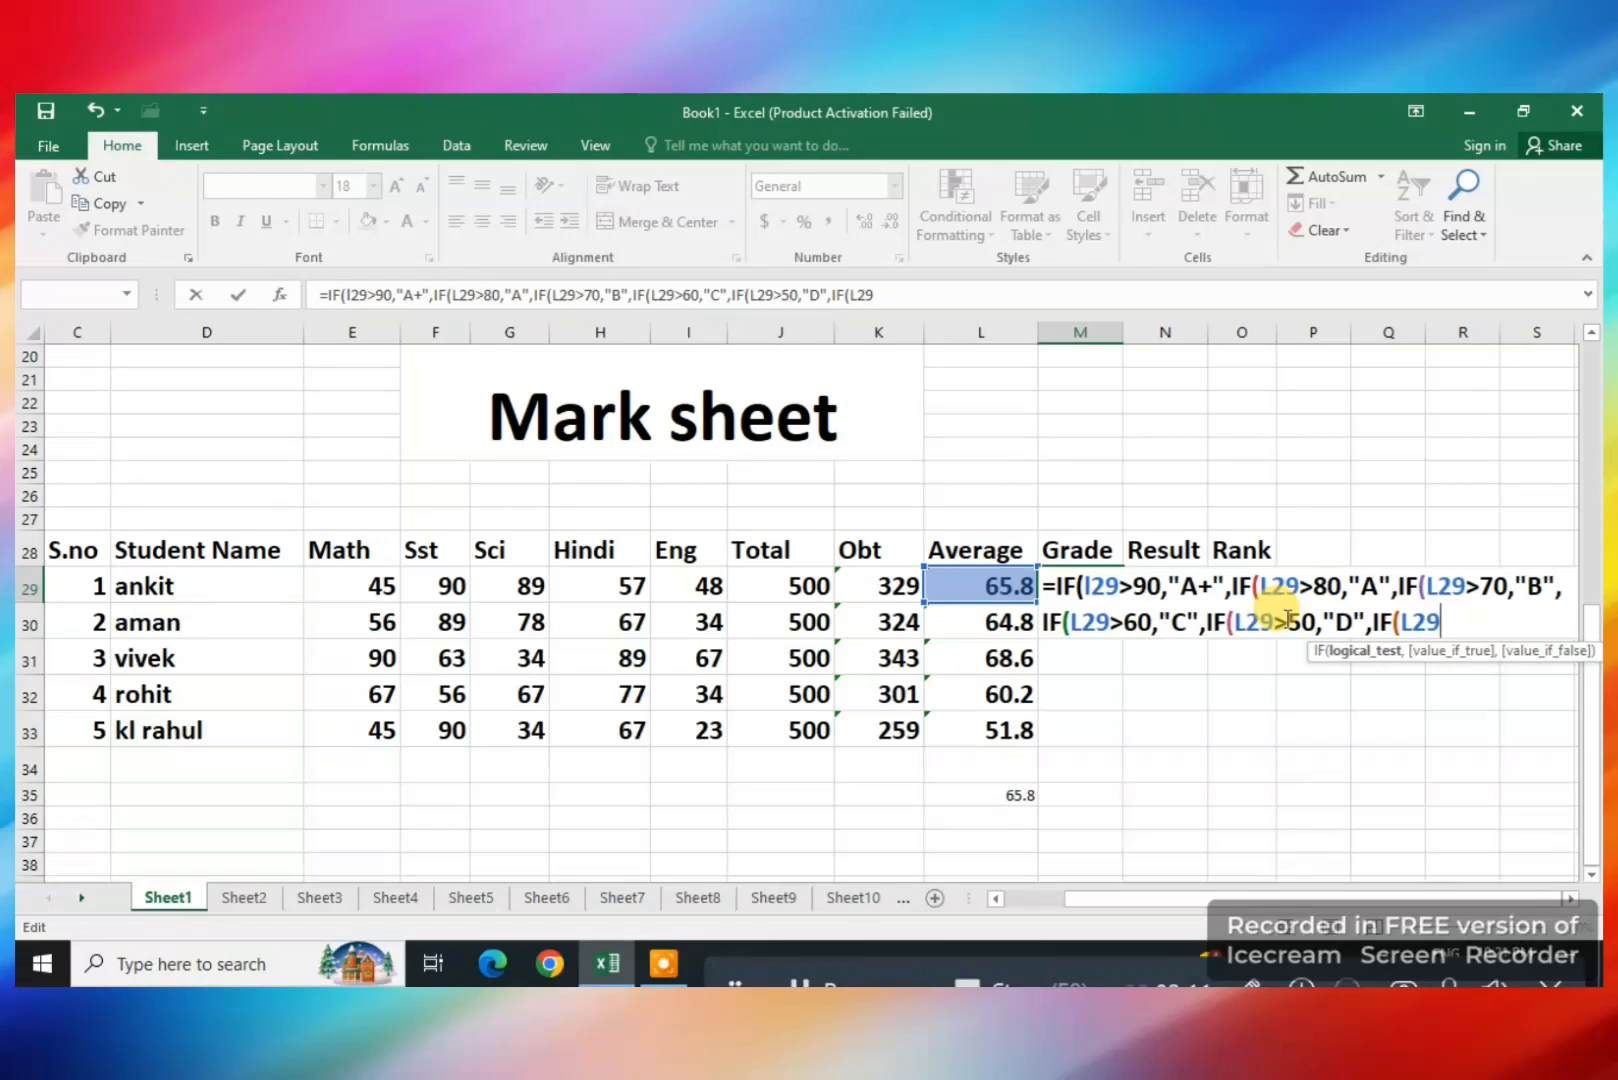
{"action": "type", "text": ">40,\"P"}
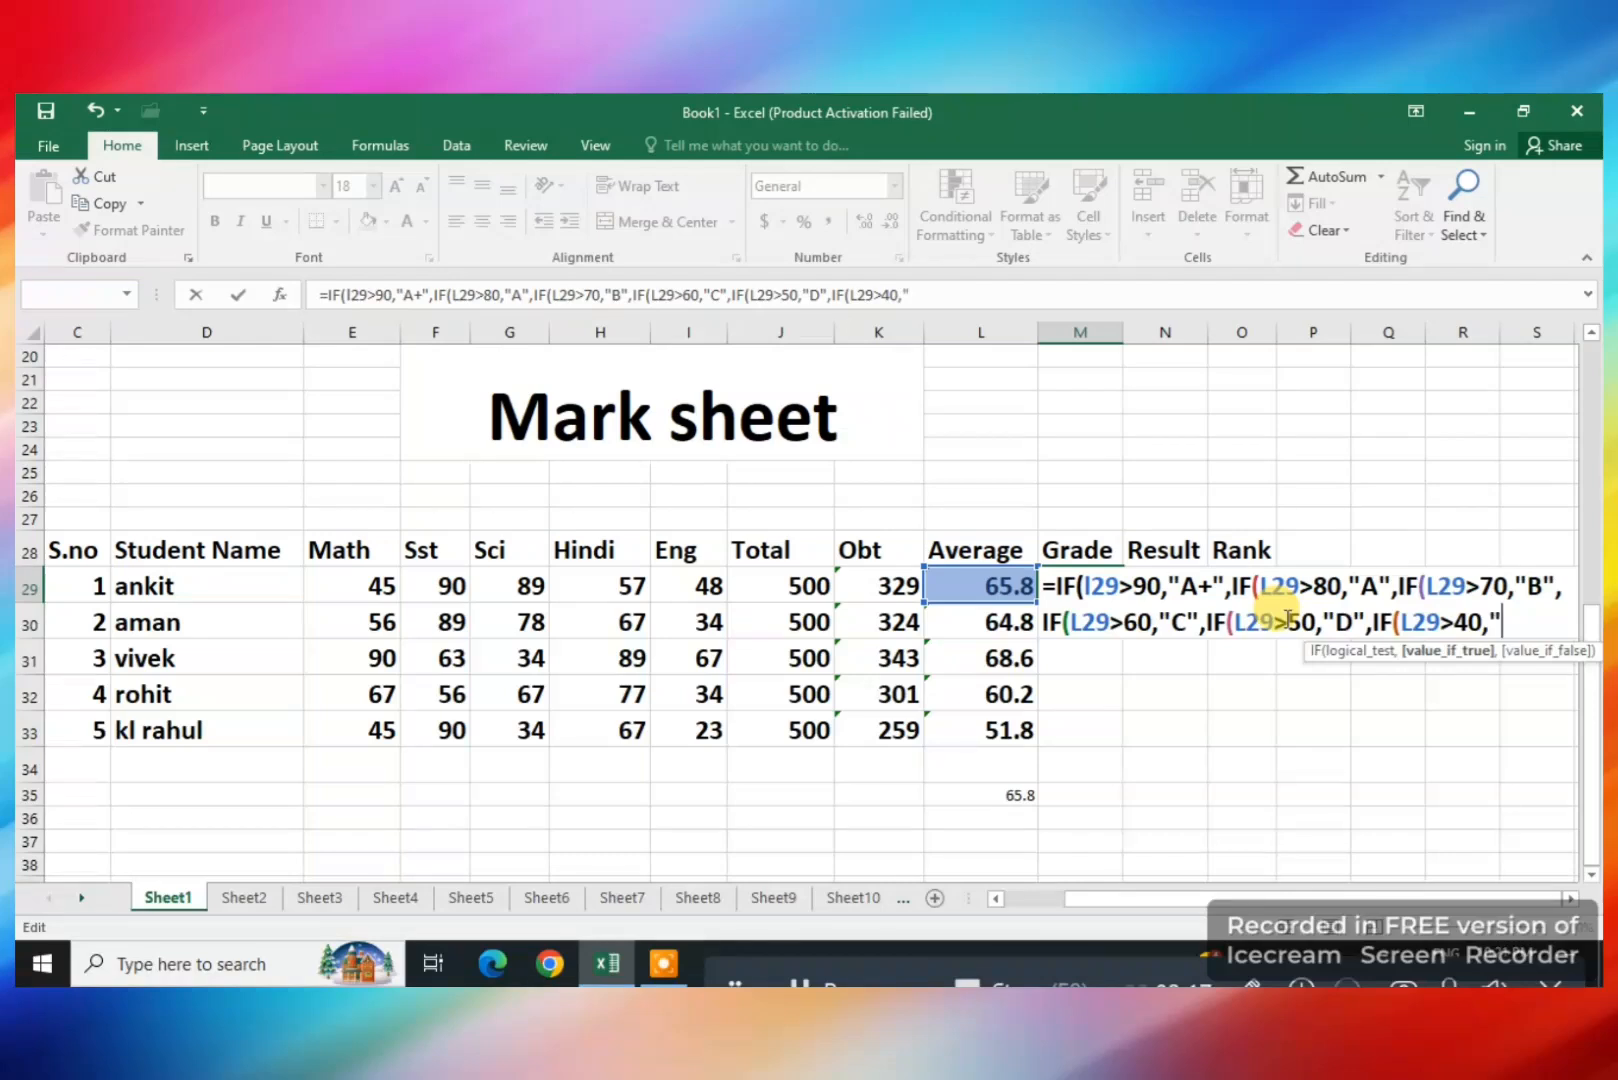
{"action": "type", "text": "ASS\","}
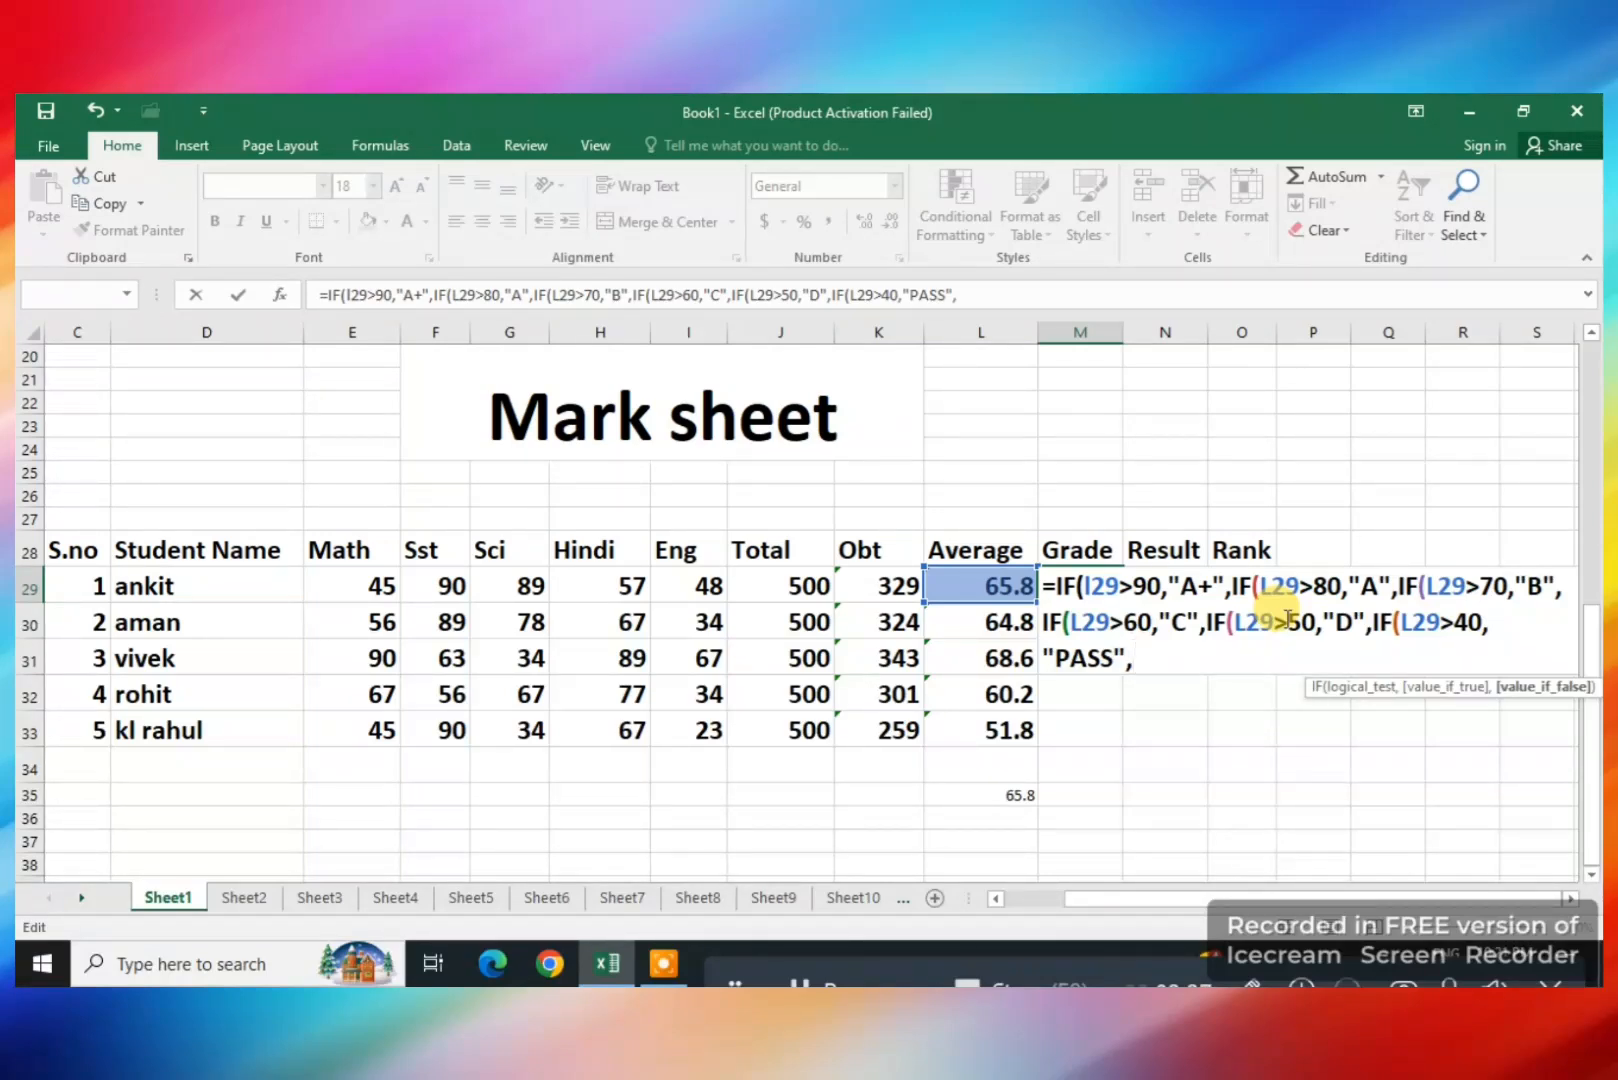
Replace the "PASS" text in the sixth IF with "D1"
{"action": "key", "text": "Left"}
{"action": "key", "text": "Left"}
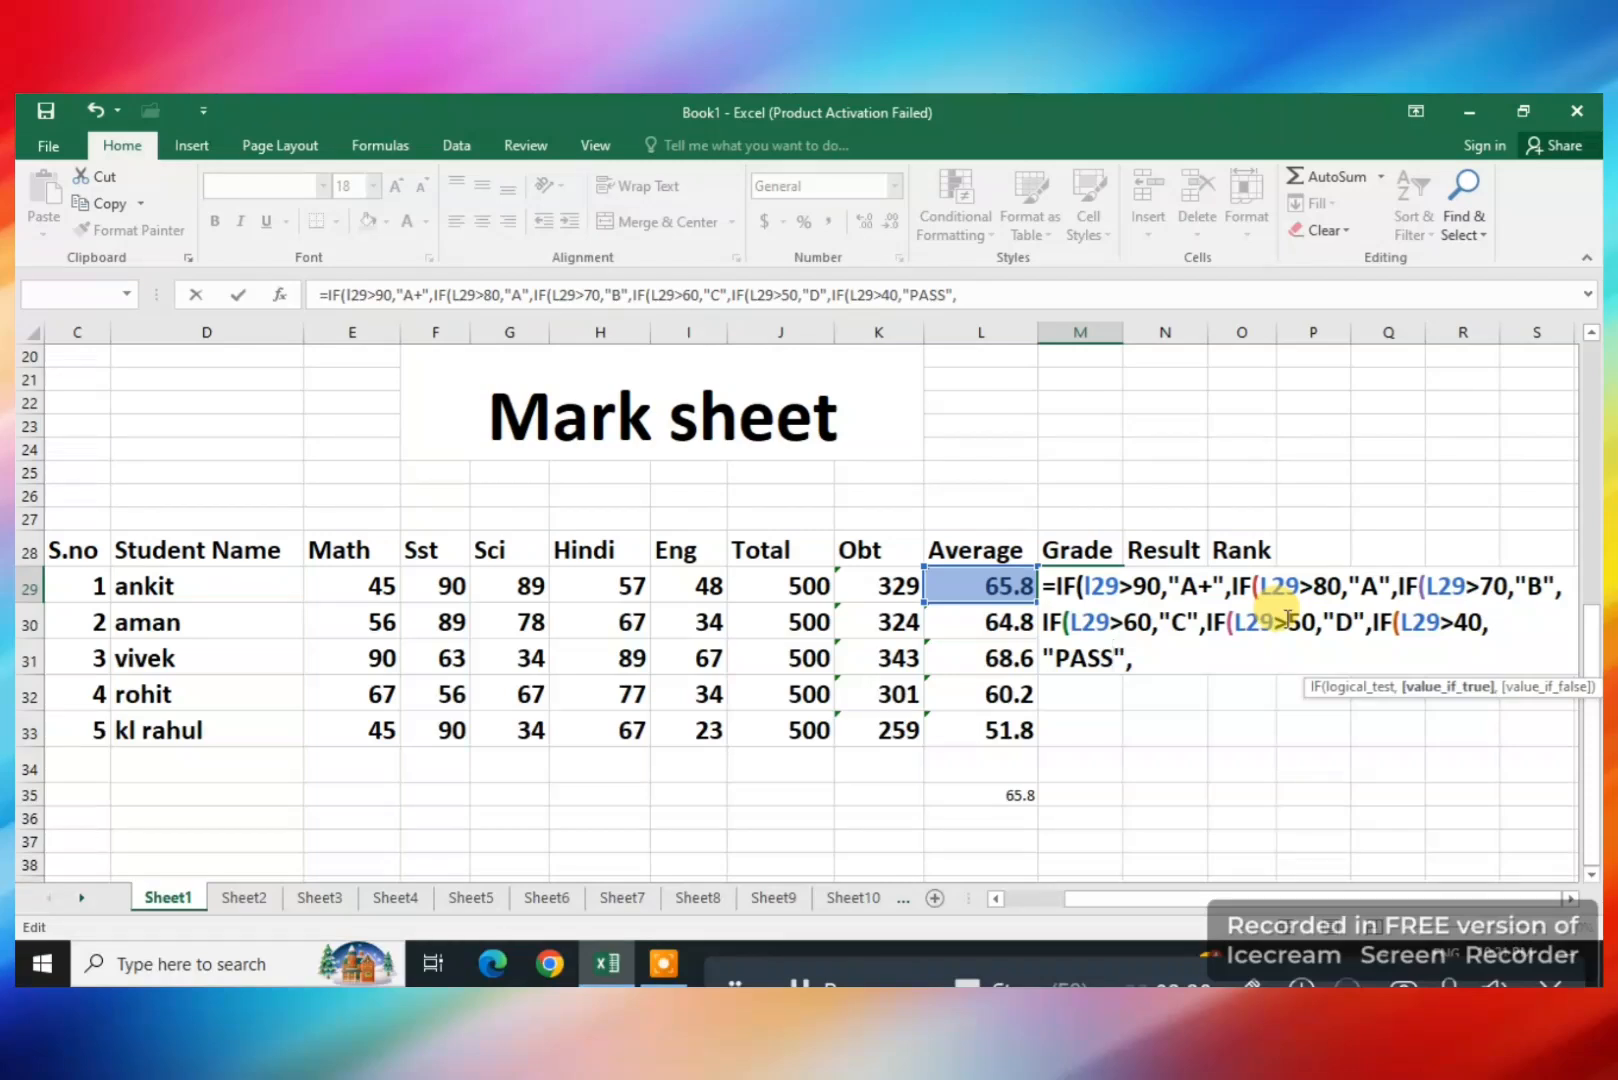
{"action": "key", "text": "BackSpace"}
{"action": "key", "text": "BackSpace"}
{"action": "key", "text": "BackSpace"}
{"action": "key", "text": "BackSpace"}
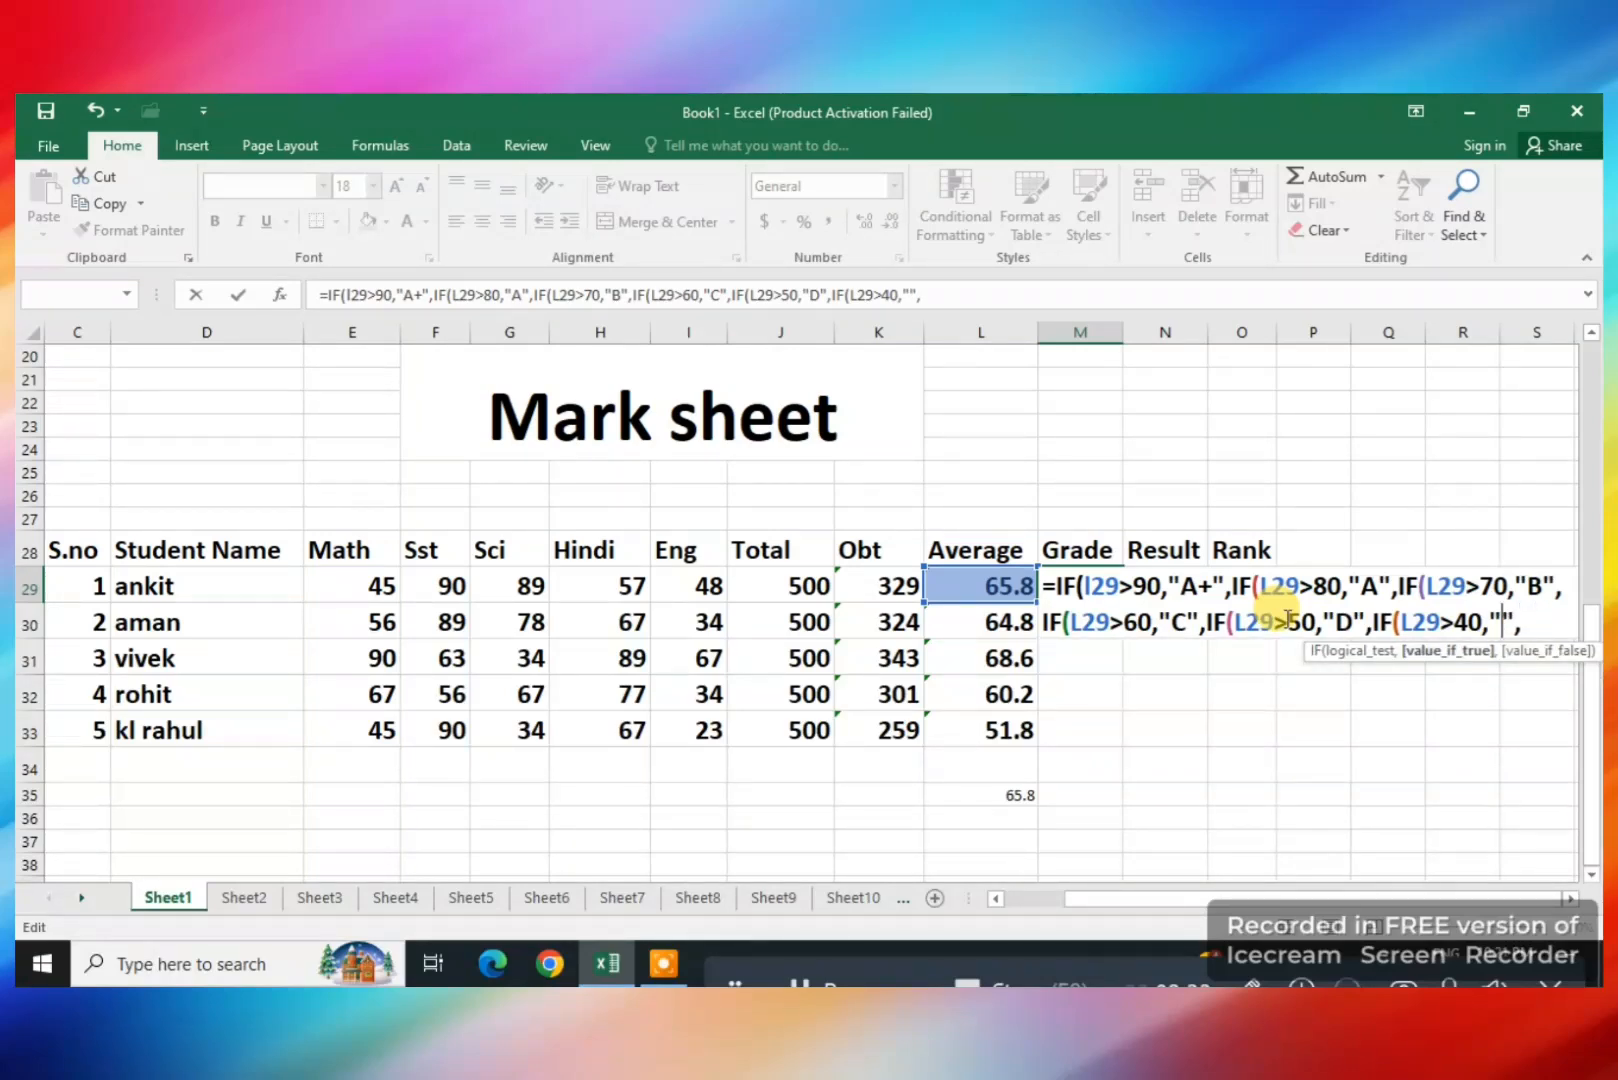
{"action": "type", "text": "D1"}
{"action": "key", "text": "Right"}
{"action": "key", "text": "Right"}
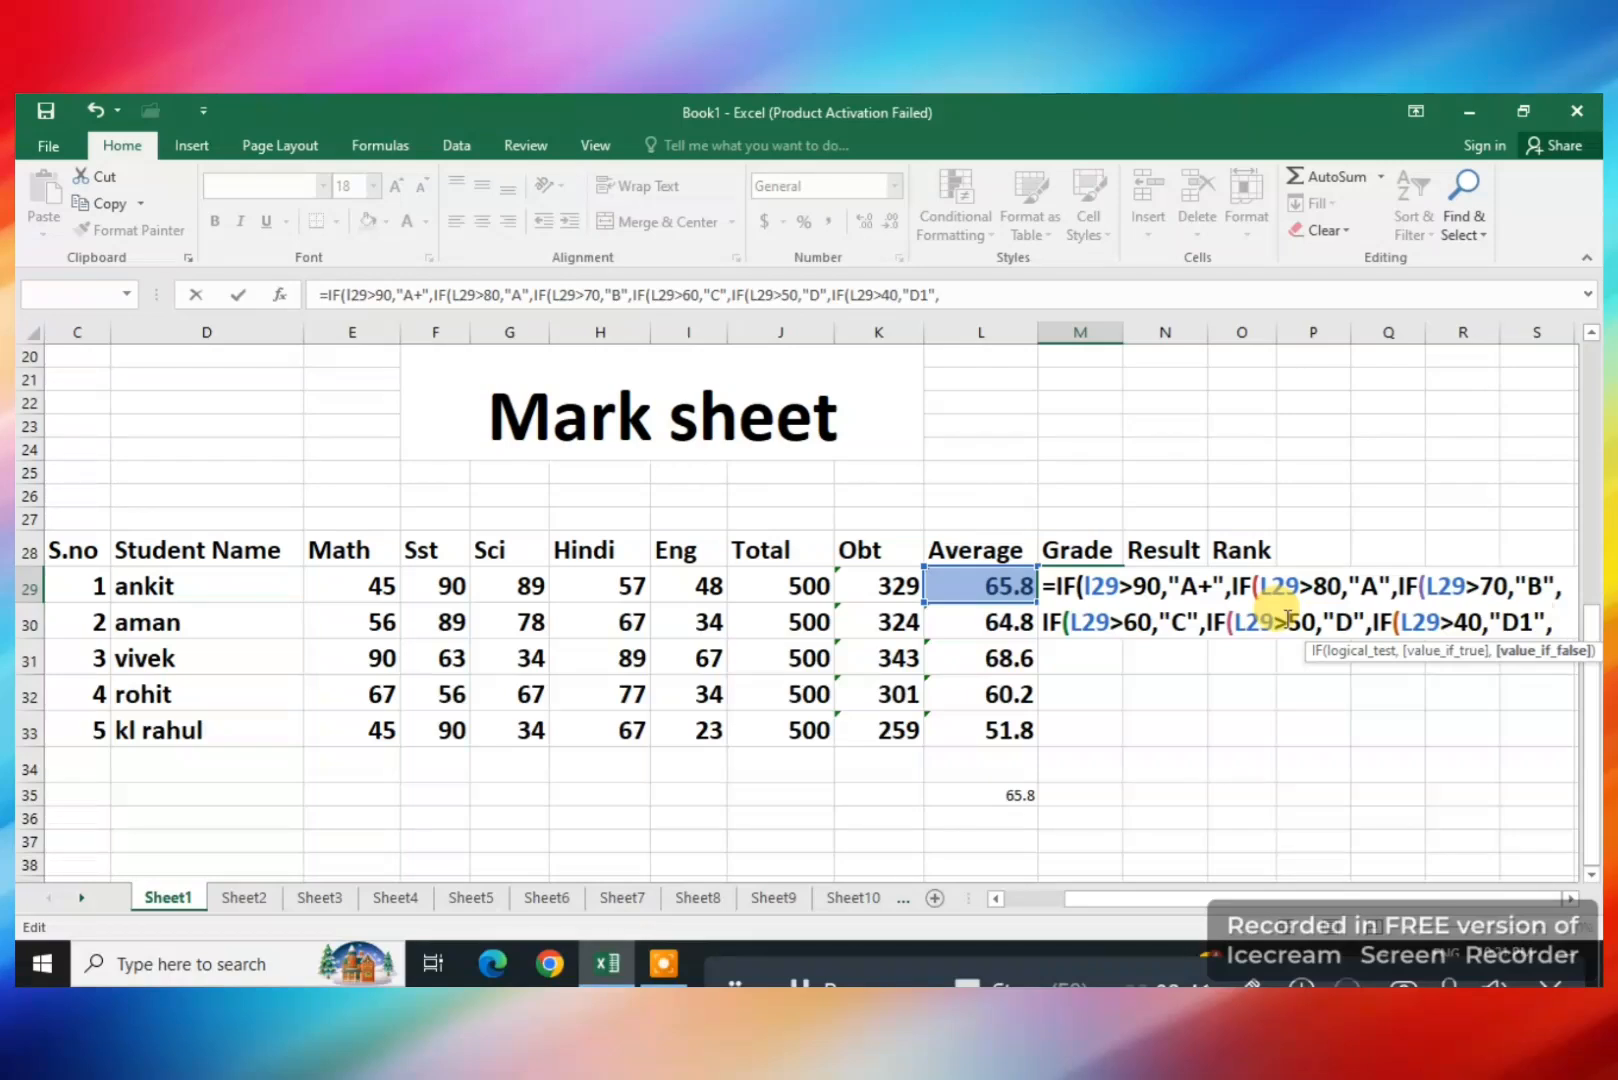
Enter "FAIL" in quotation marks as the final value-if-false argument and return to the end of the formula
{"action": "type", "text": "FA"}
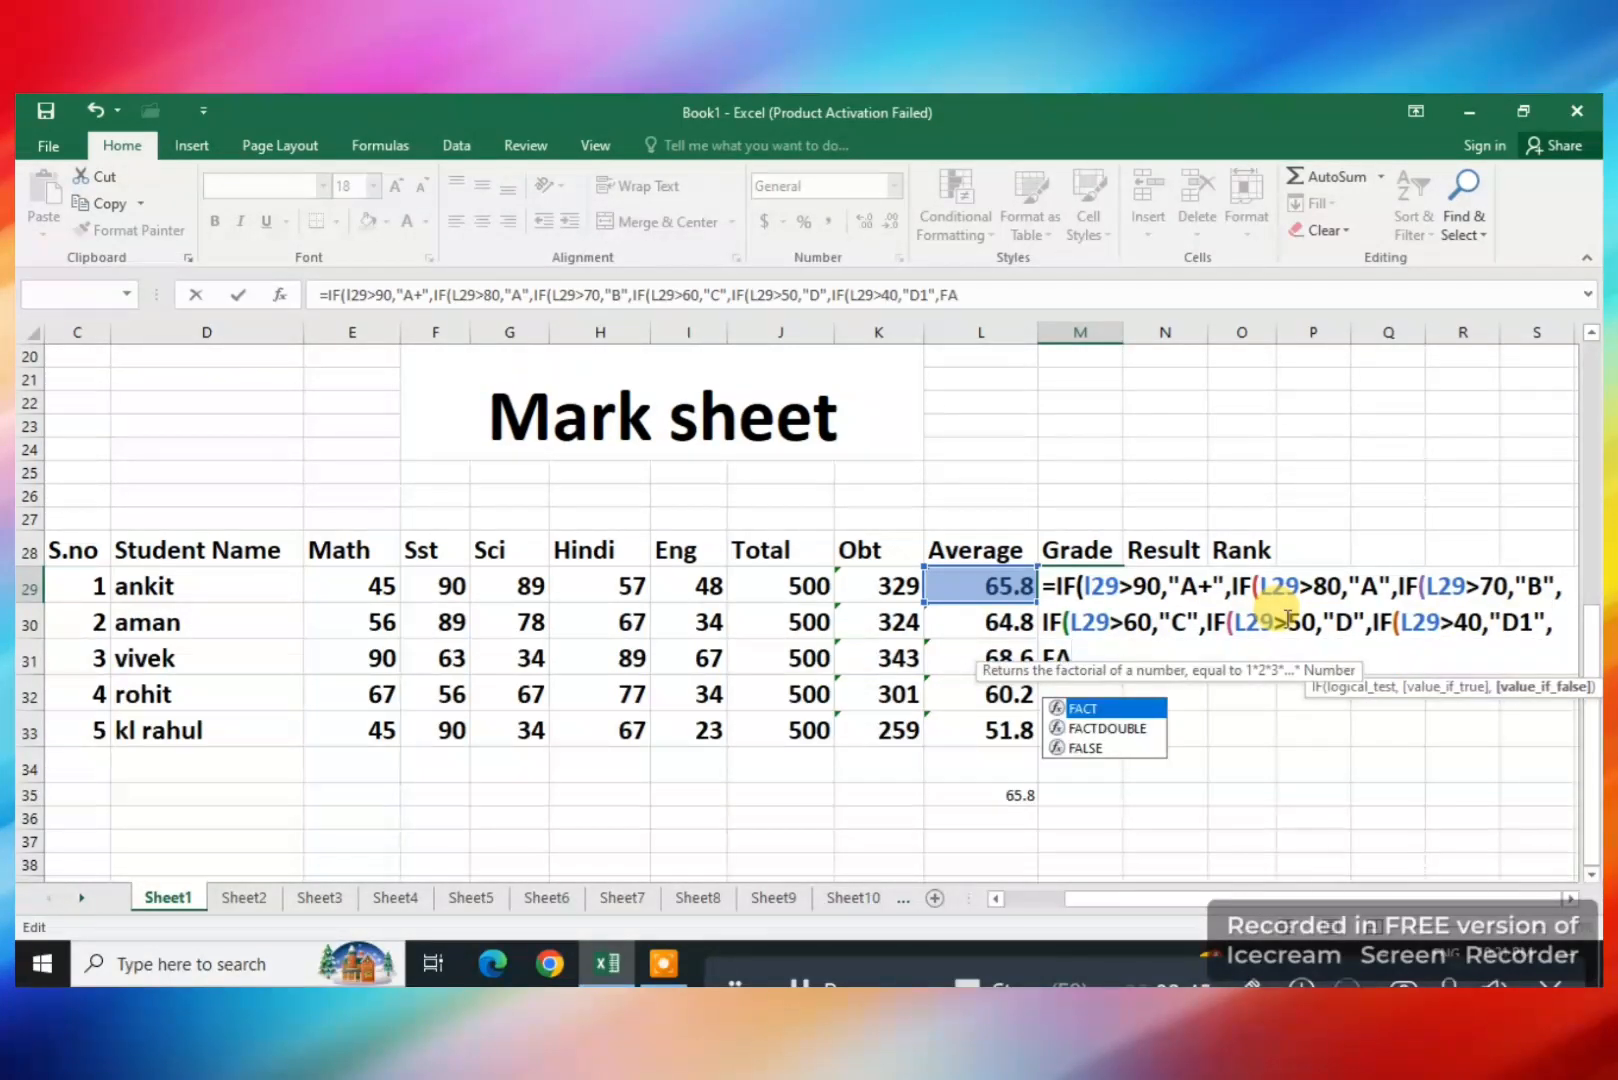
{"action": "type", "text": "IL\""}
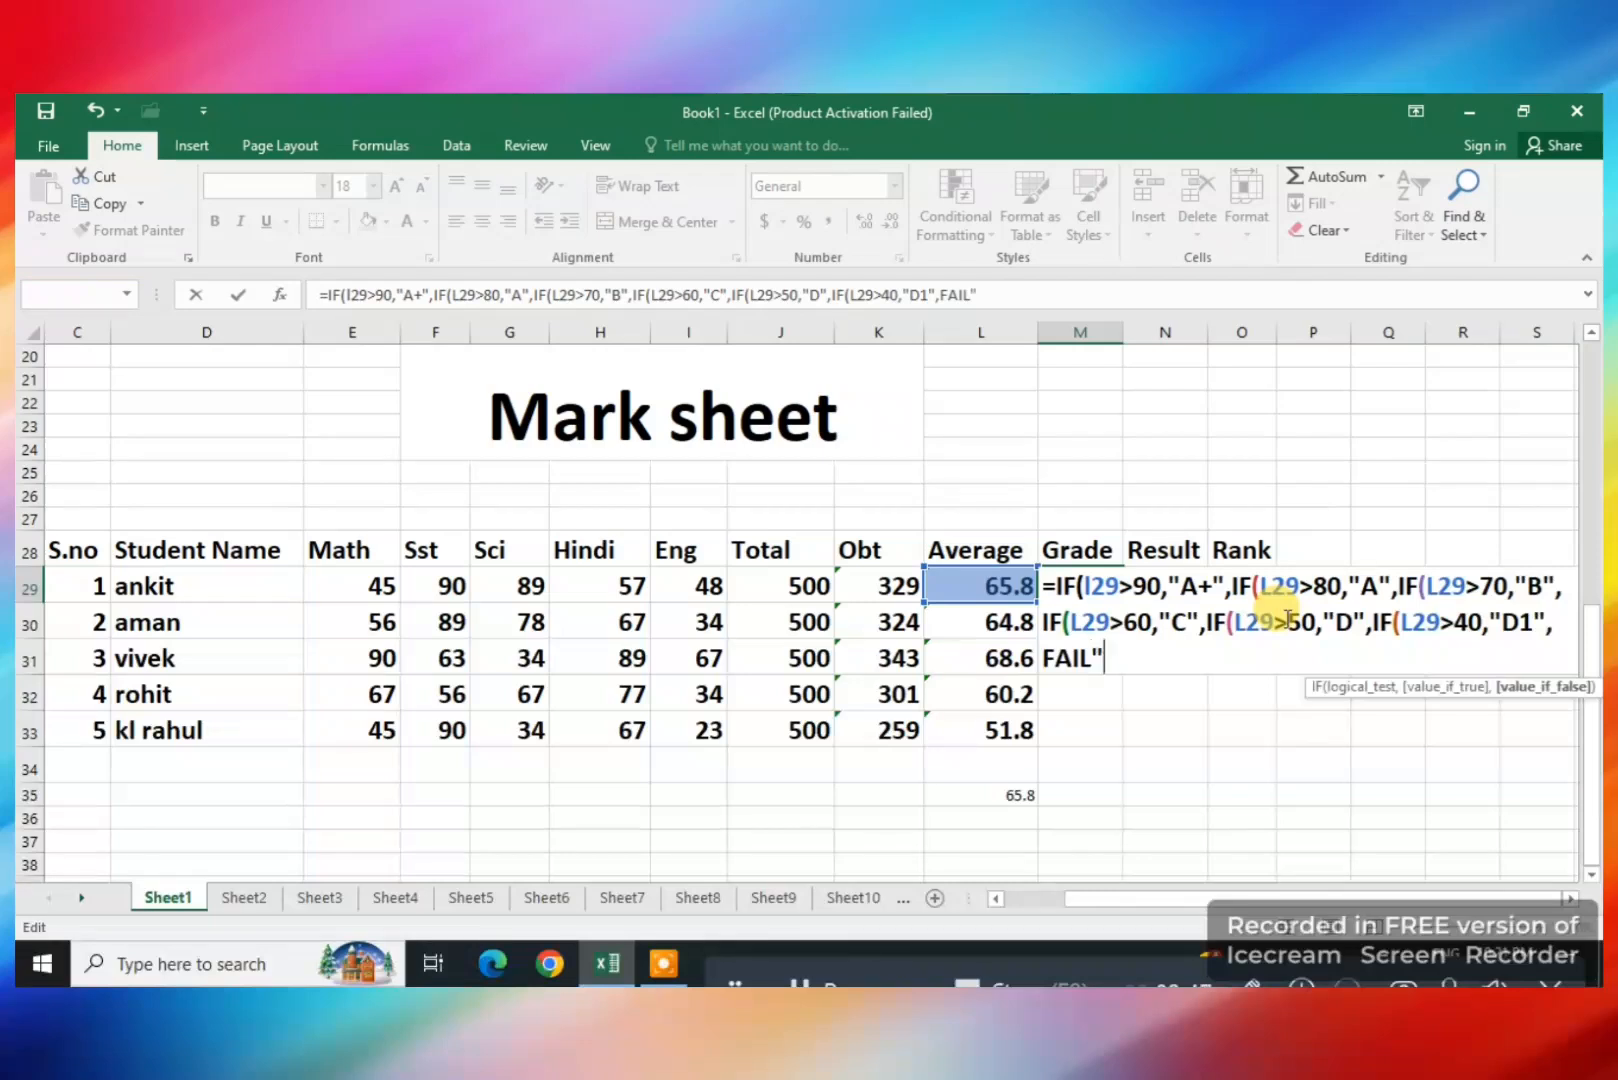
{"action": "key", "text": "Left"}
{"action": "key", "text": "Left"}
{"action": "key", "text": "Left"}
{"action": "key", "text": "Left"}
{"action": "key", "text": "Left"}
{"action": "type", "text": "\""}
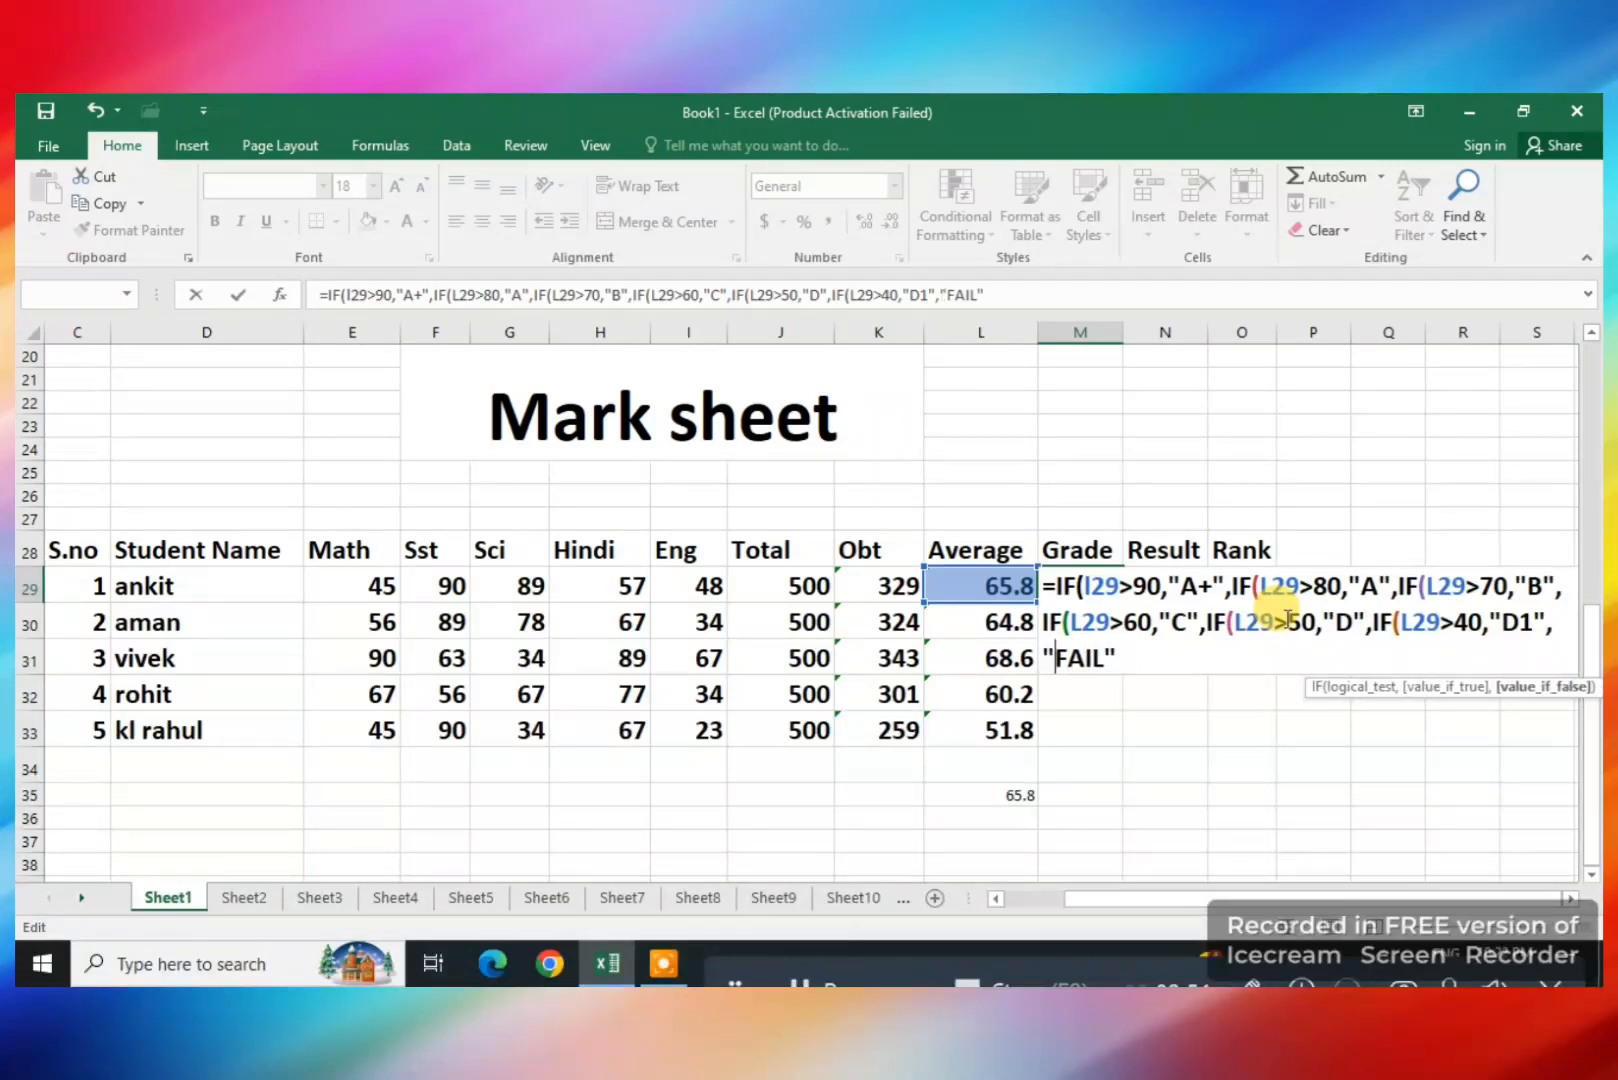
{"action": "left_click", "coordinate": [1129, 651]}
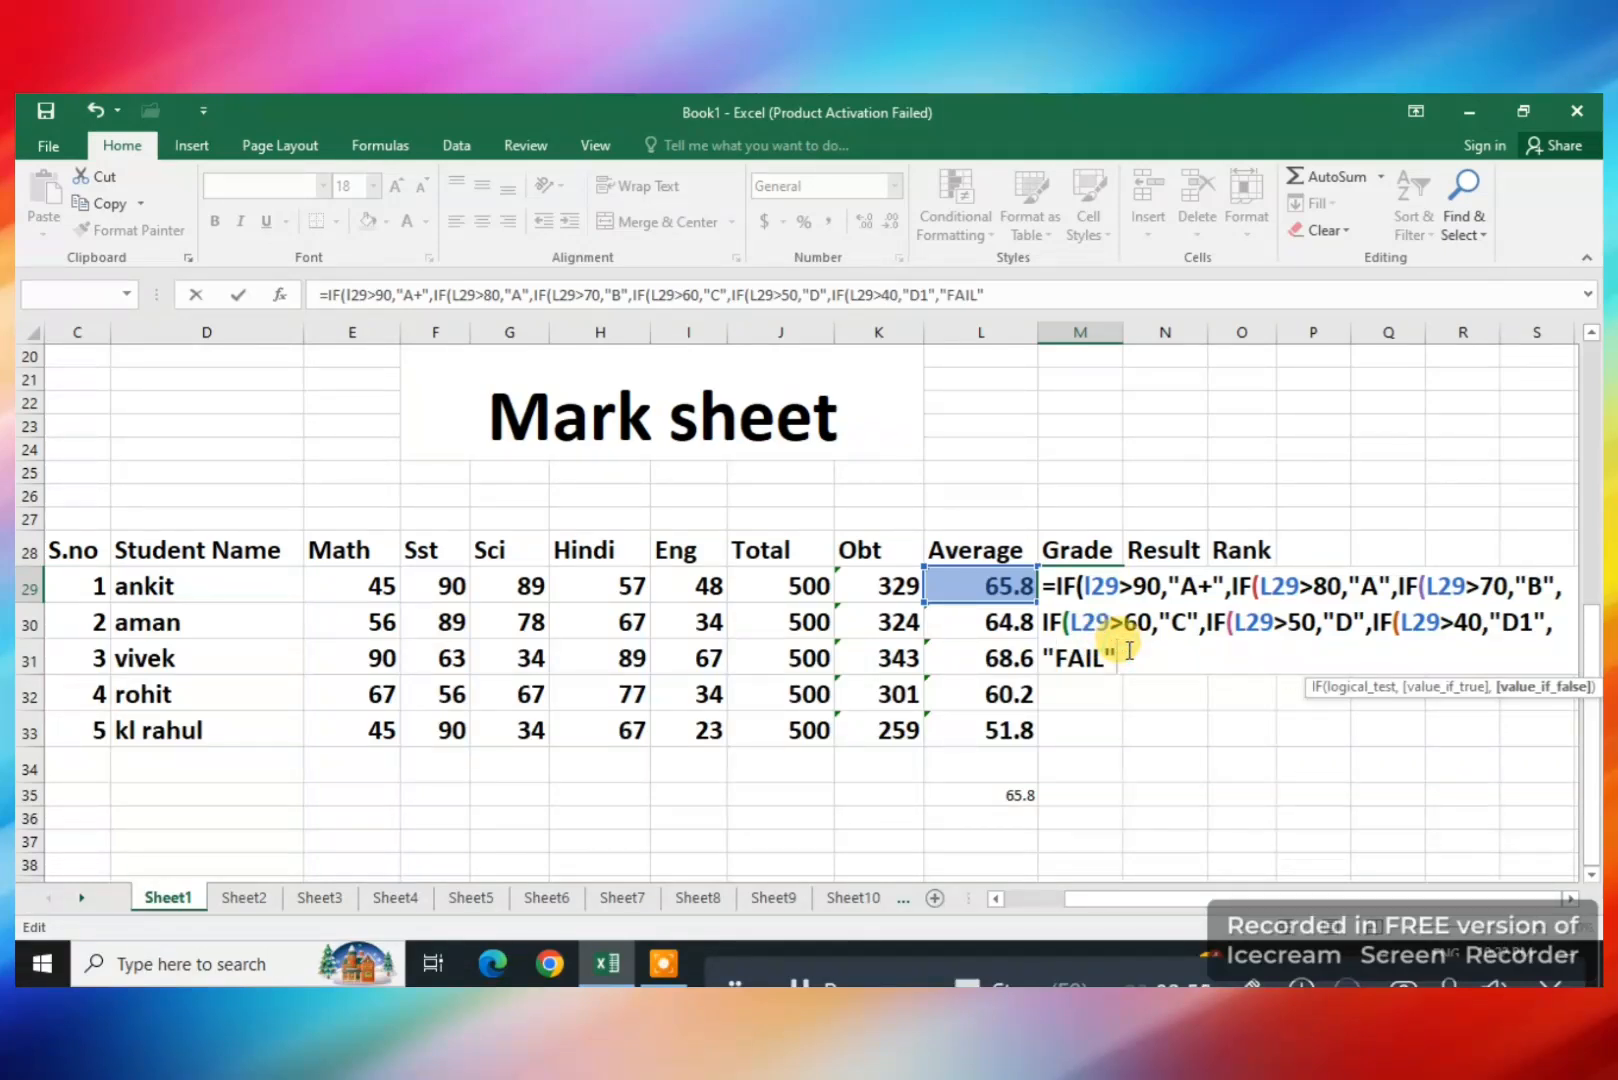
Close the nested-IF grade formula in M29 with six closing parentheses and enter it
{"action": "type", "text": ")))"}
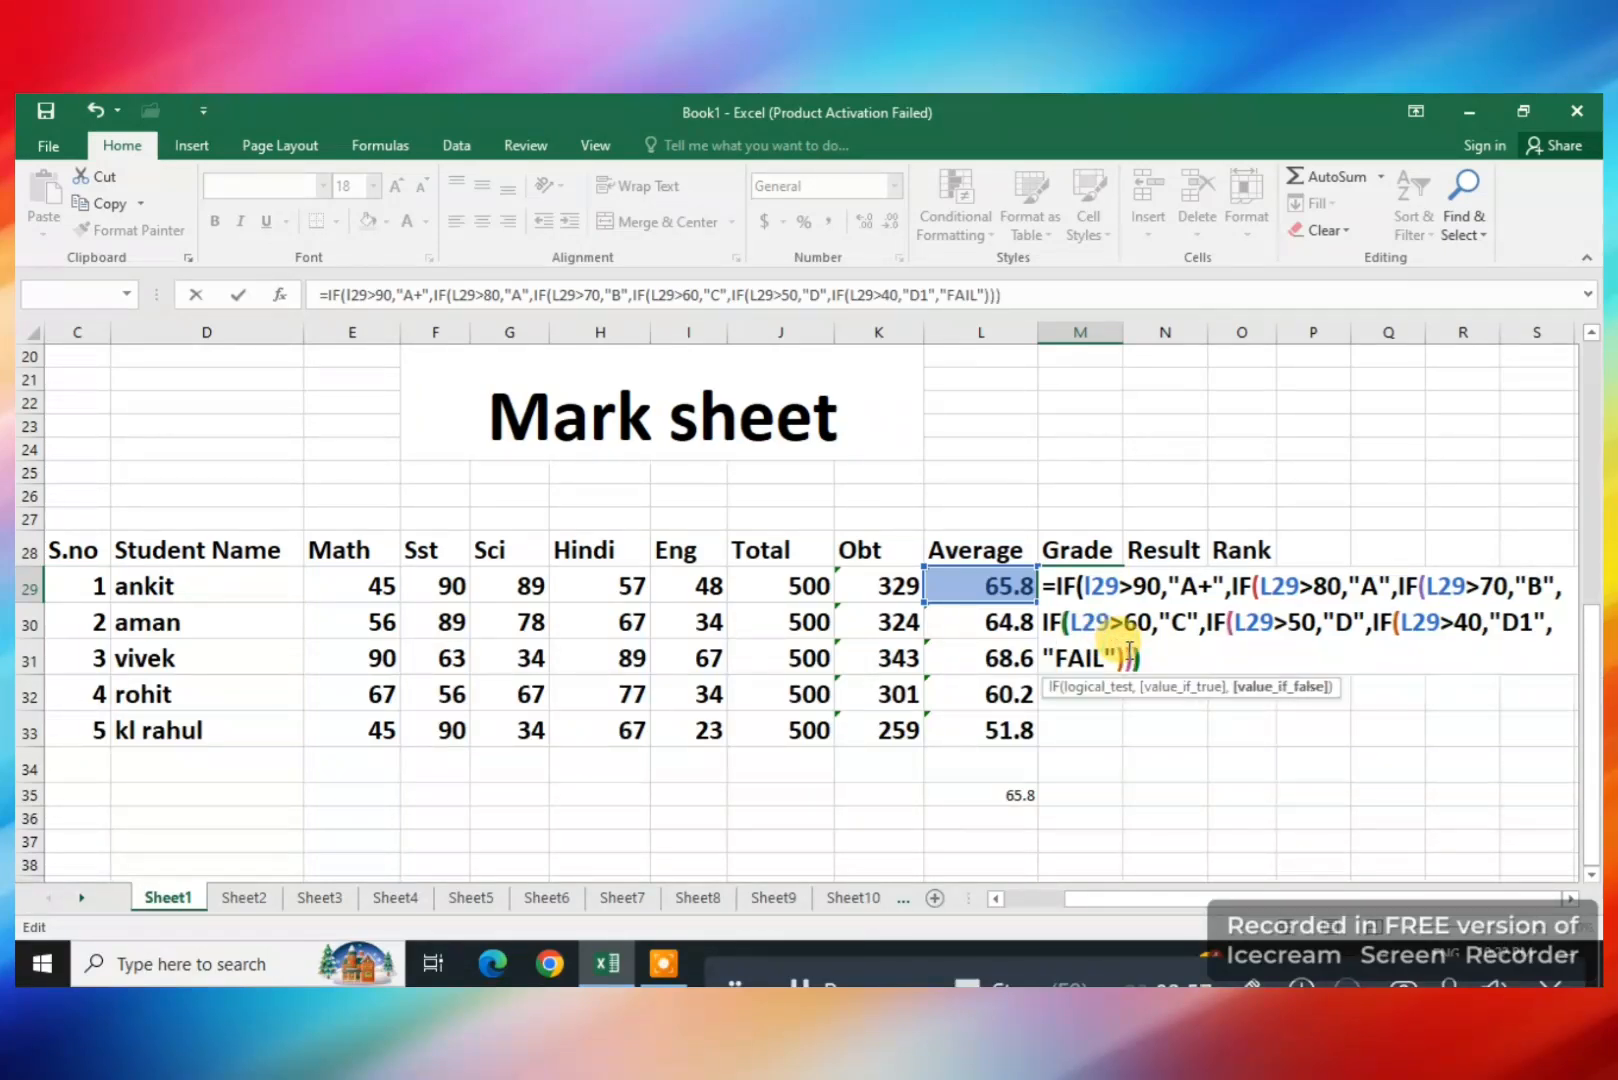
{"action": "type", "text": ")))"}
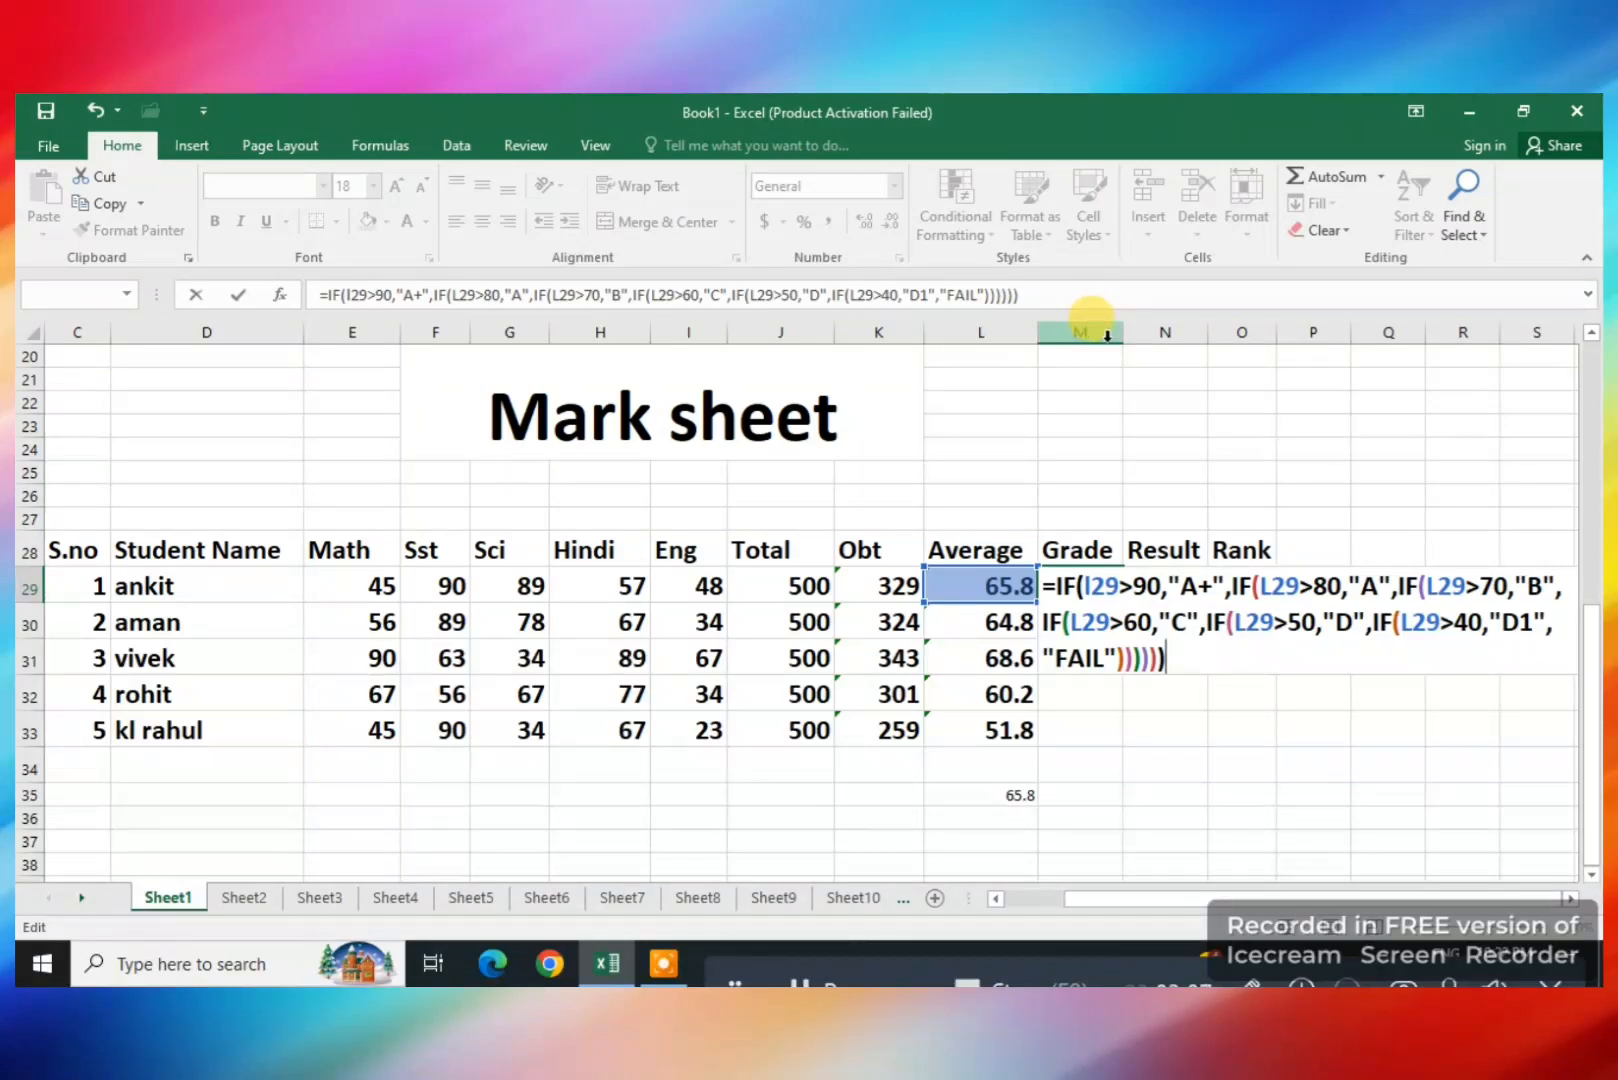
{"action": "key", "text": "Return"}
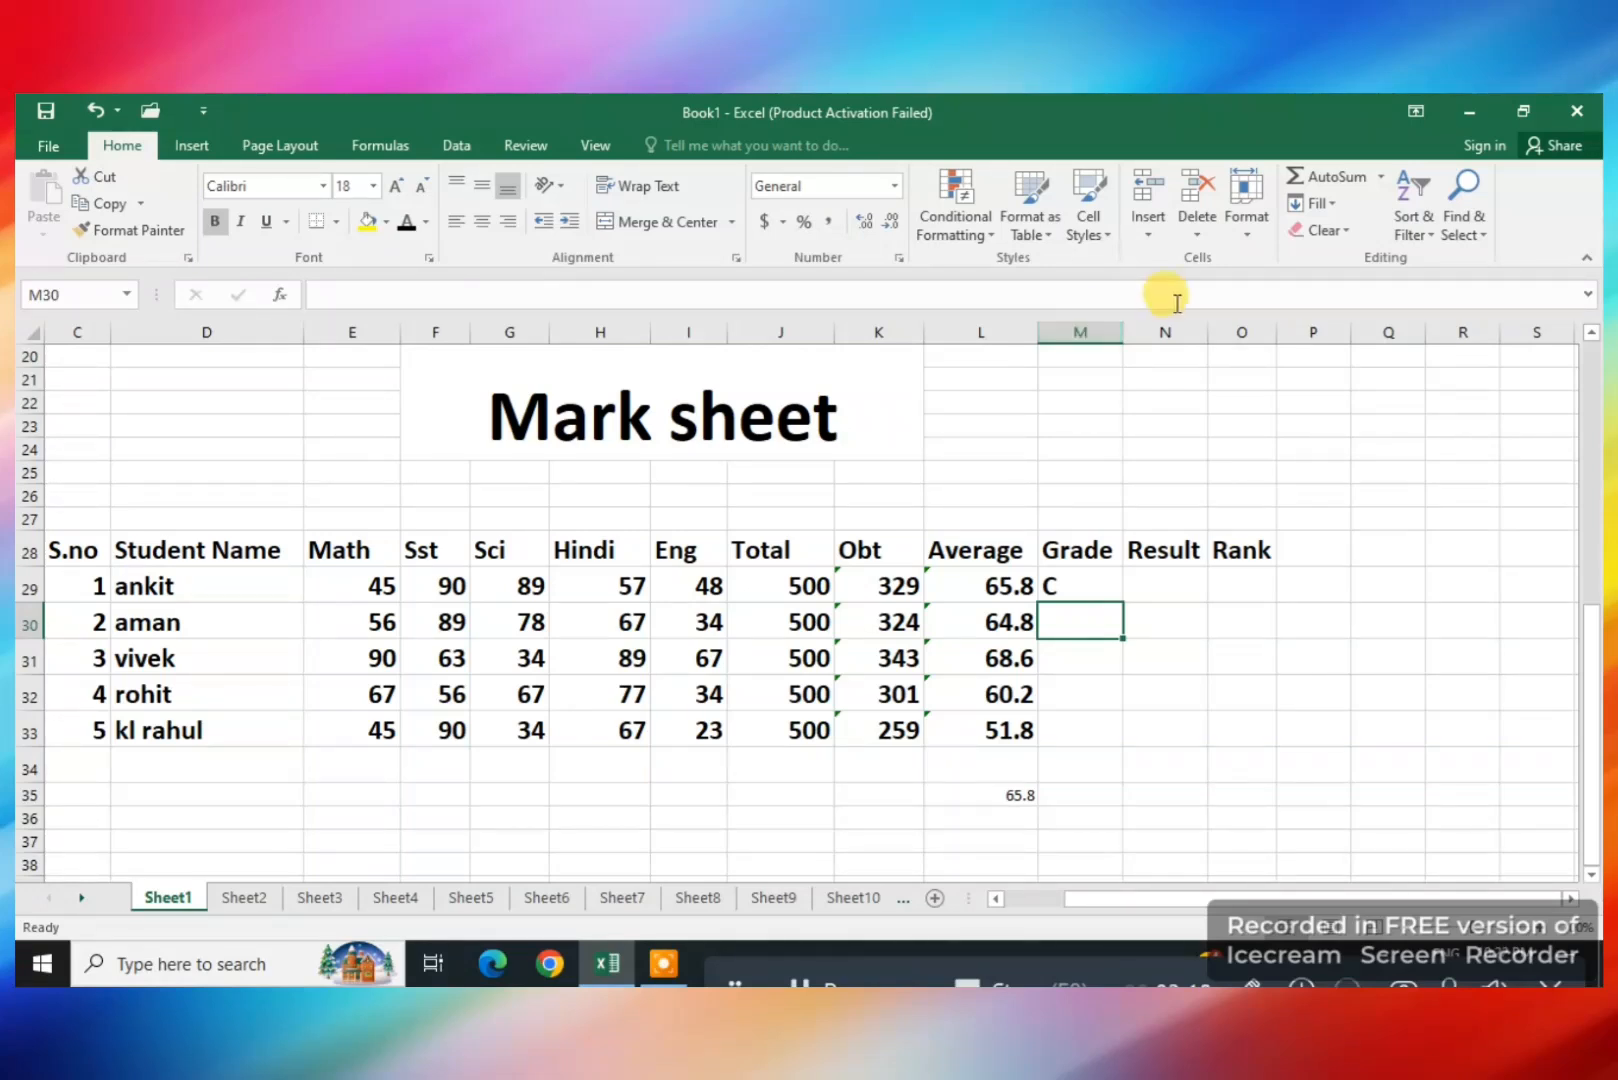
Fill the grade formula from M29 down to M33 for the remaining students
{"action": "left_click", "coordinate": [1060, 585]}
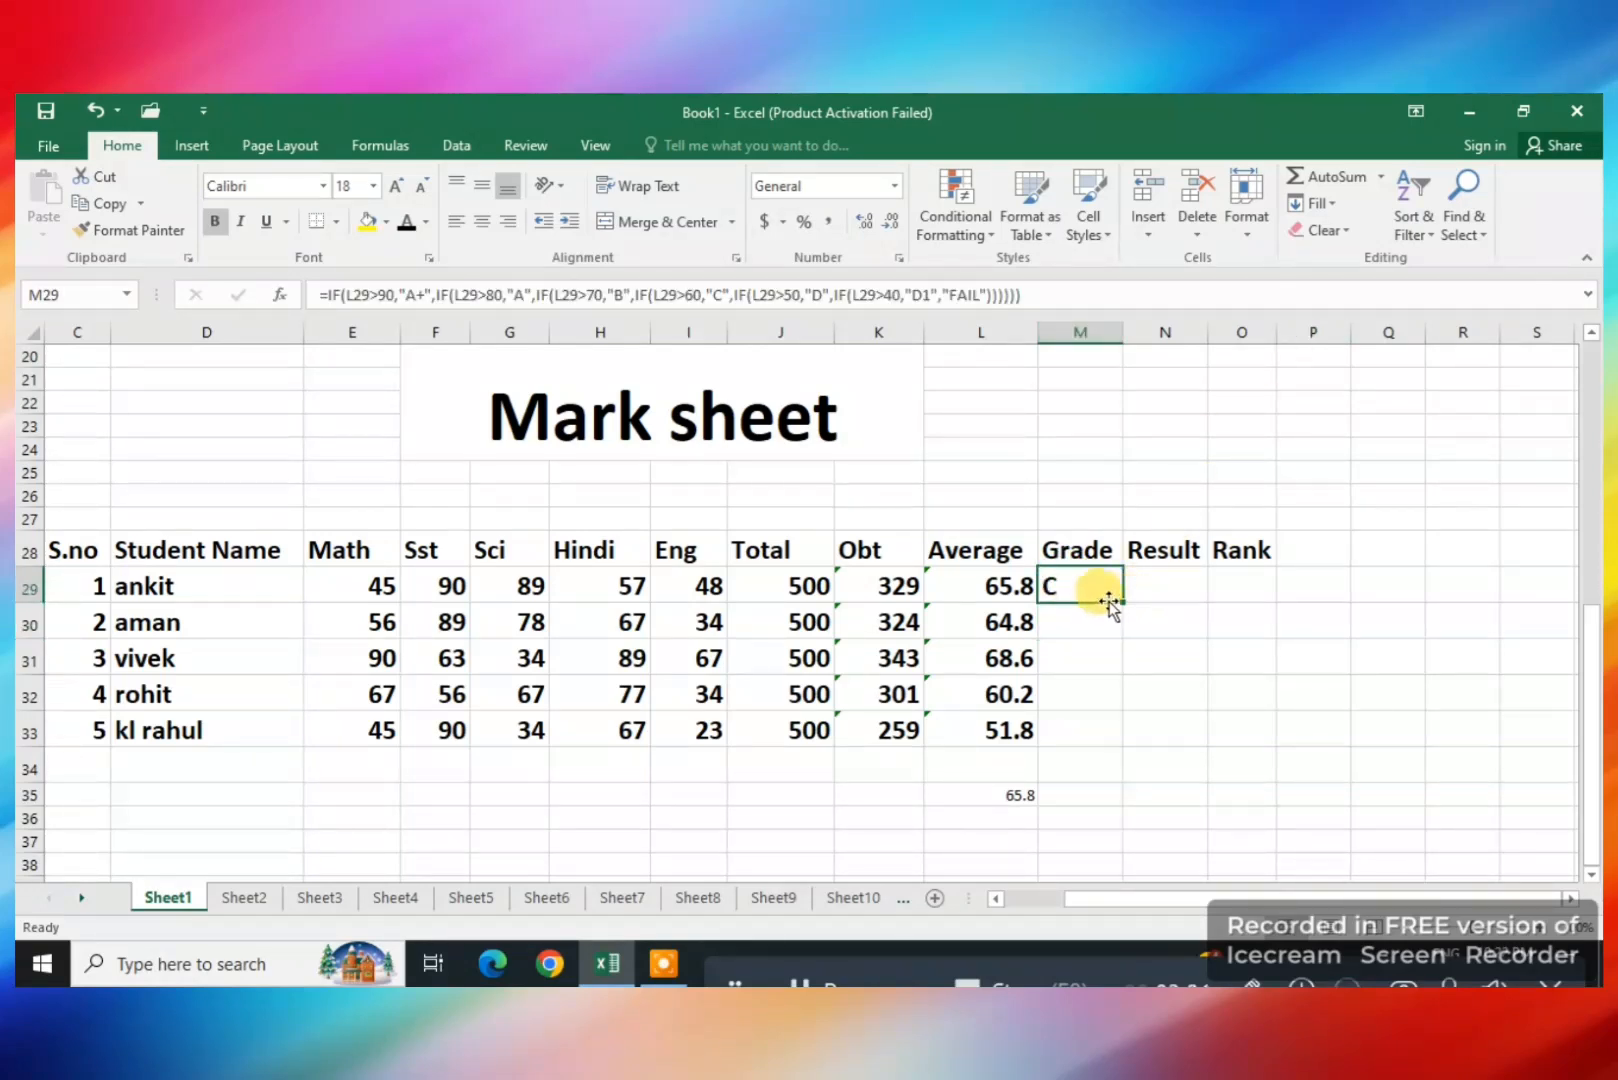
{"action": "left_click_drag", "start_coordinate": [1125, 599], "coordinate": [1121, 742]}
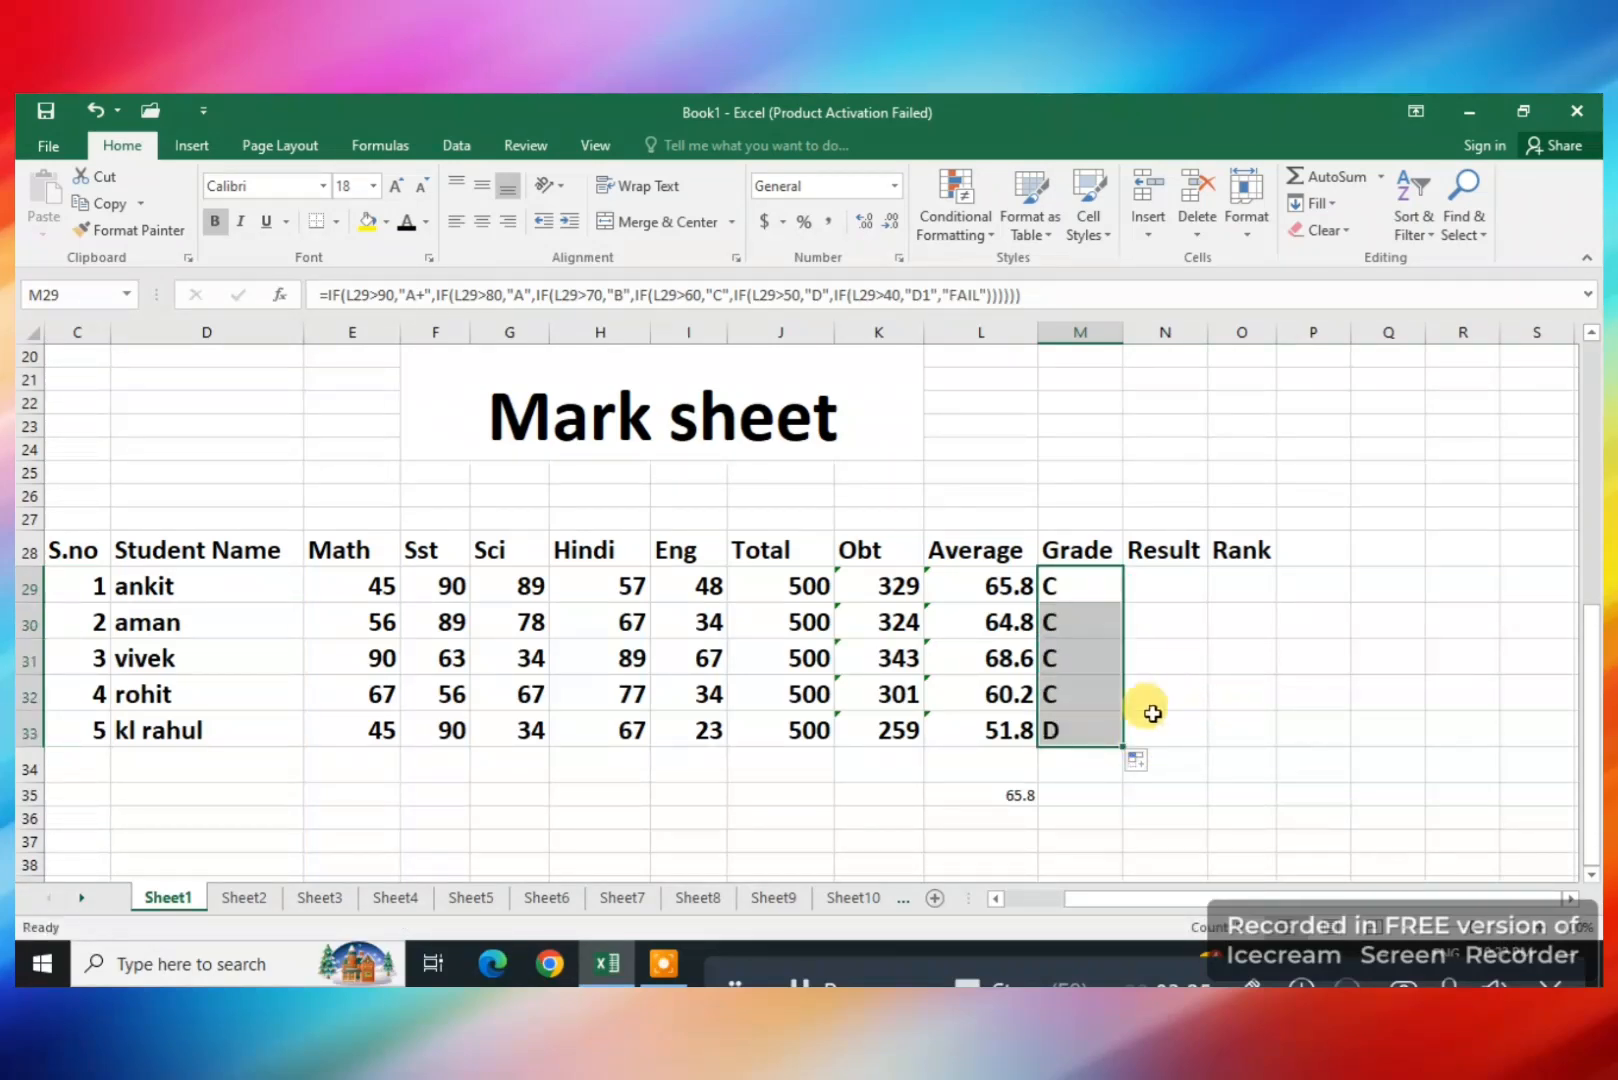
{"action": "left_click", "coordinate": [1055, 732]}
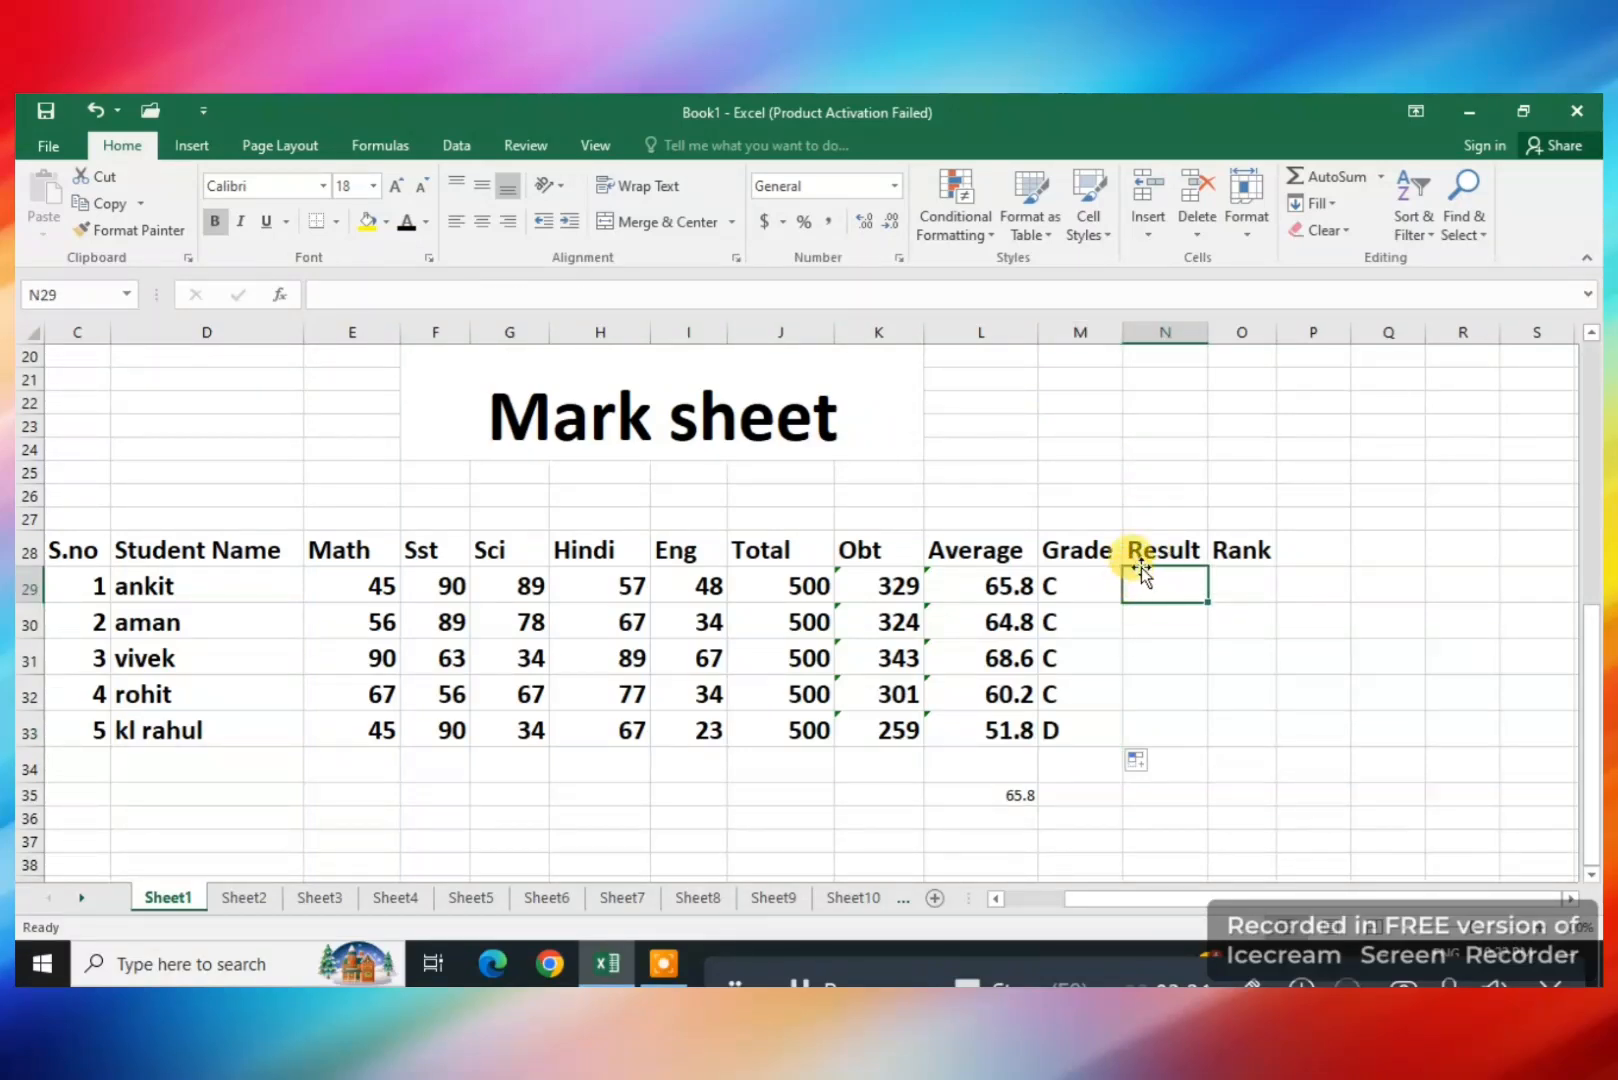
{"action": "type", "text": "="}
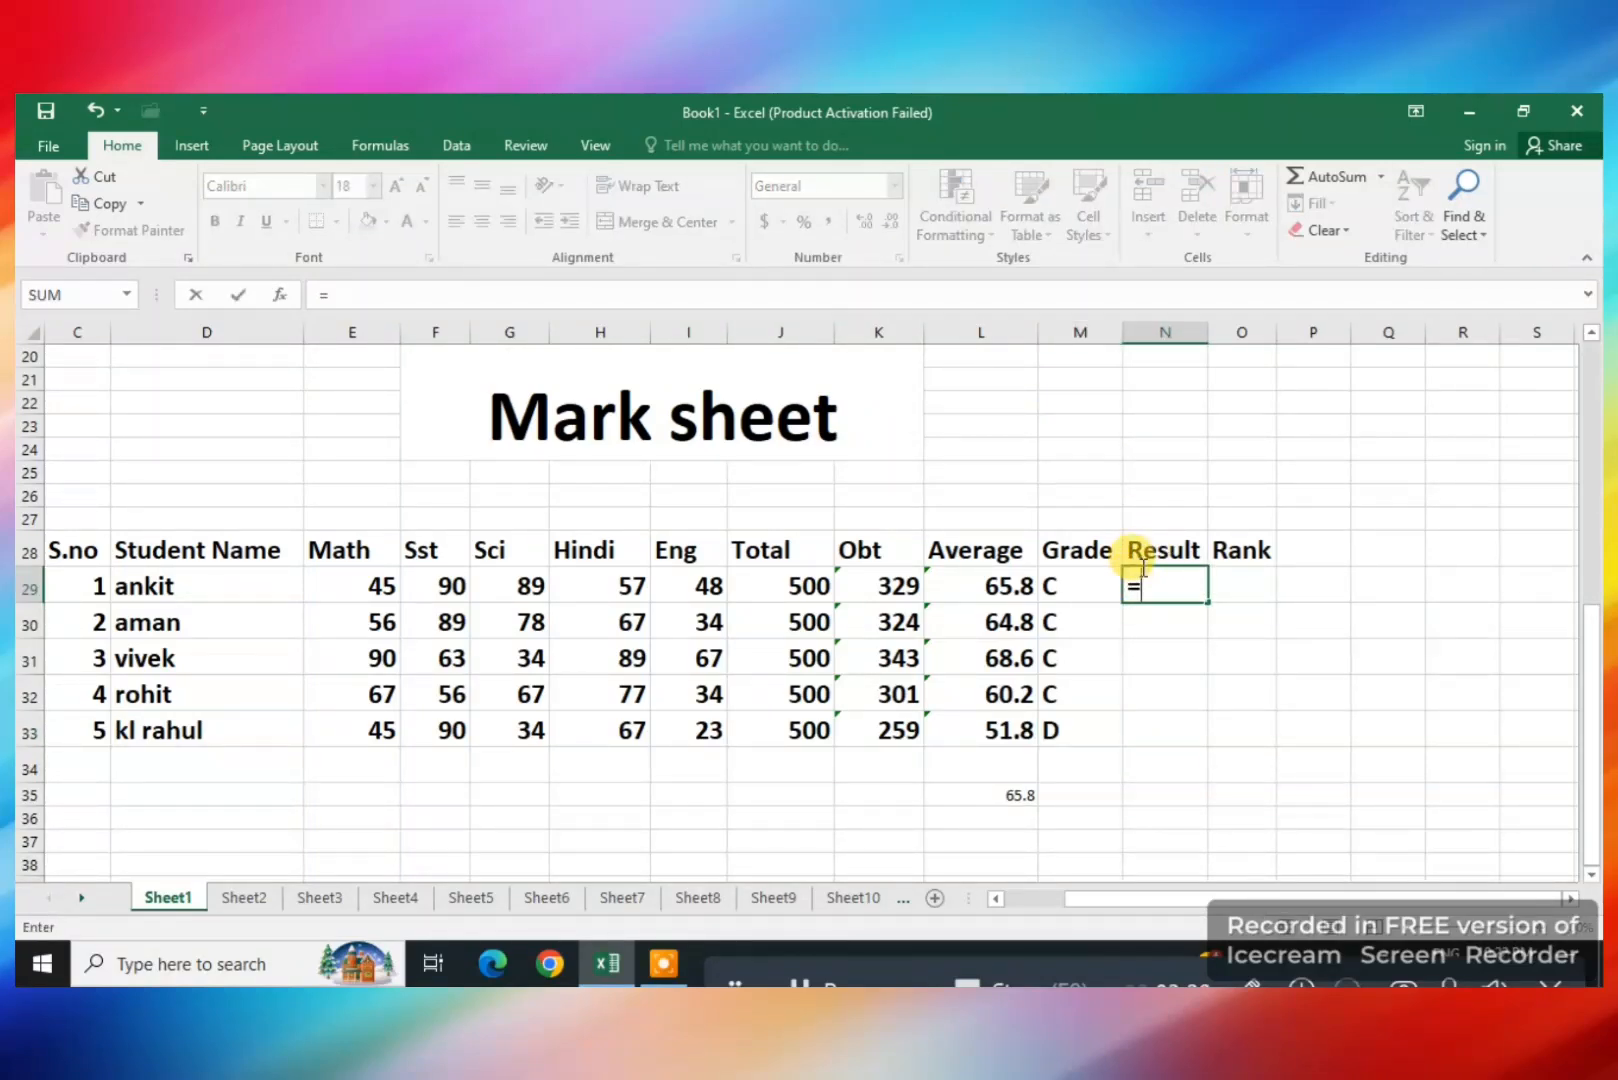
{"action": "key", "text": "BackSpace"}
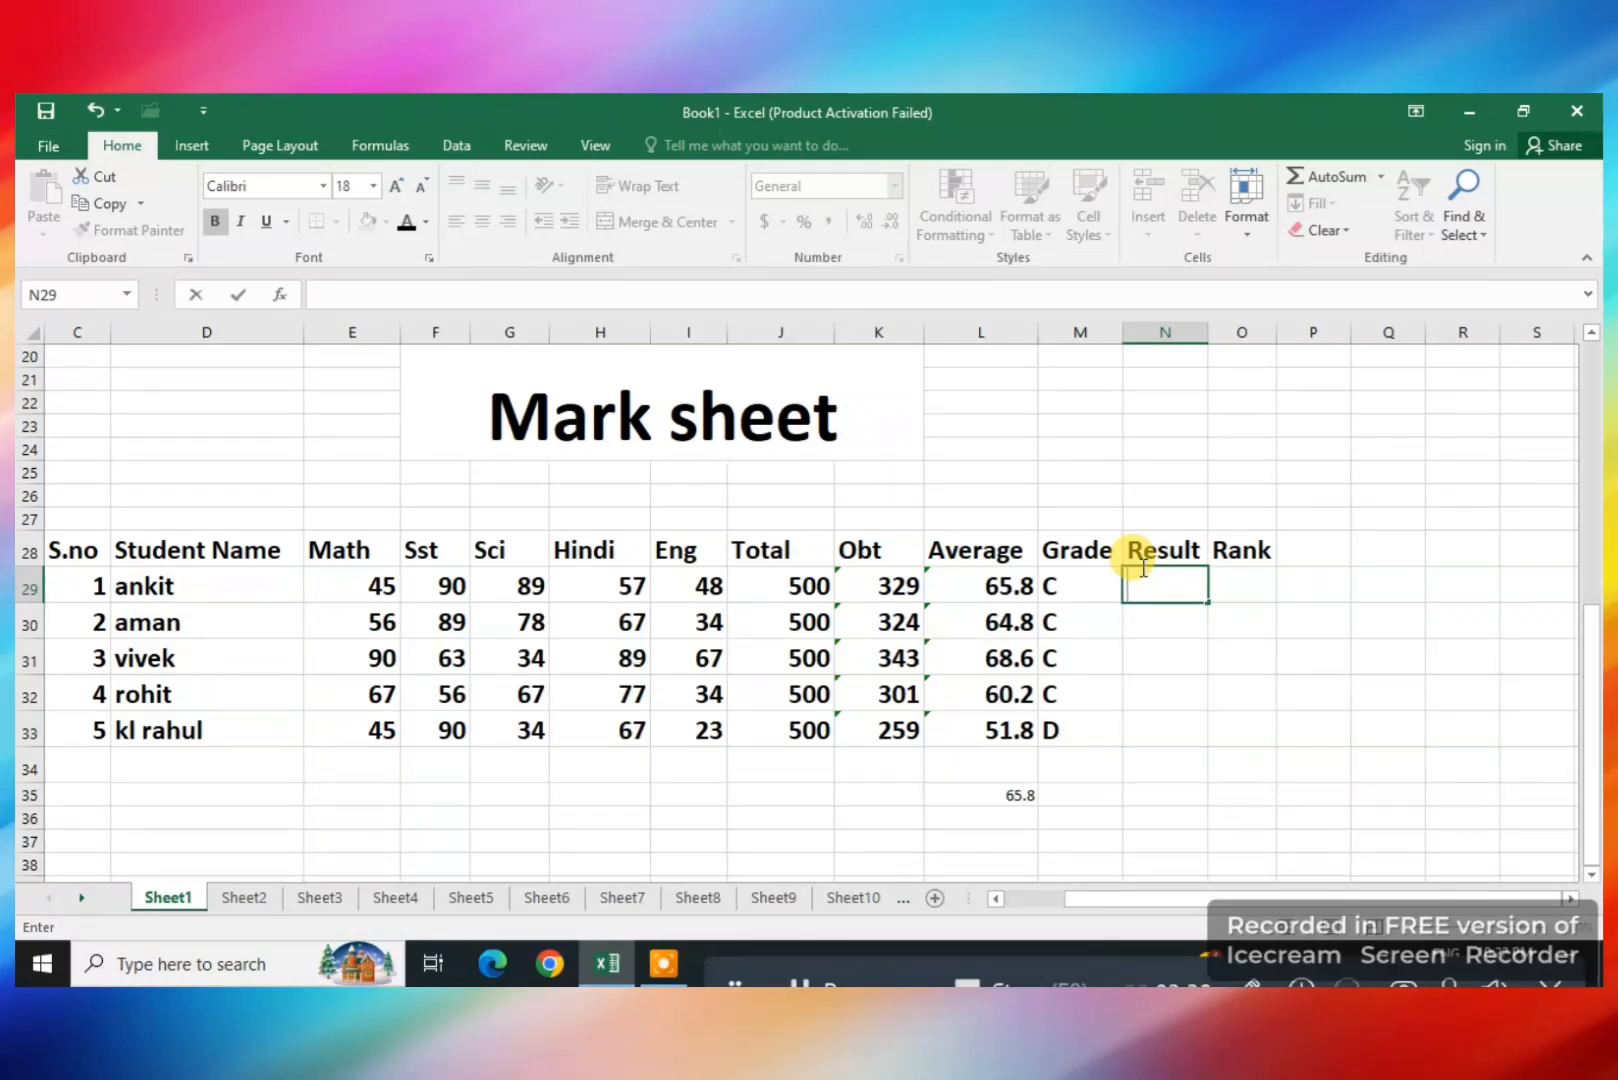
{"action": "type", "text": "="}
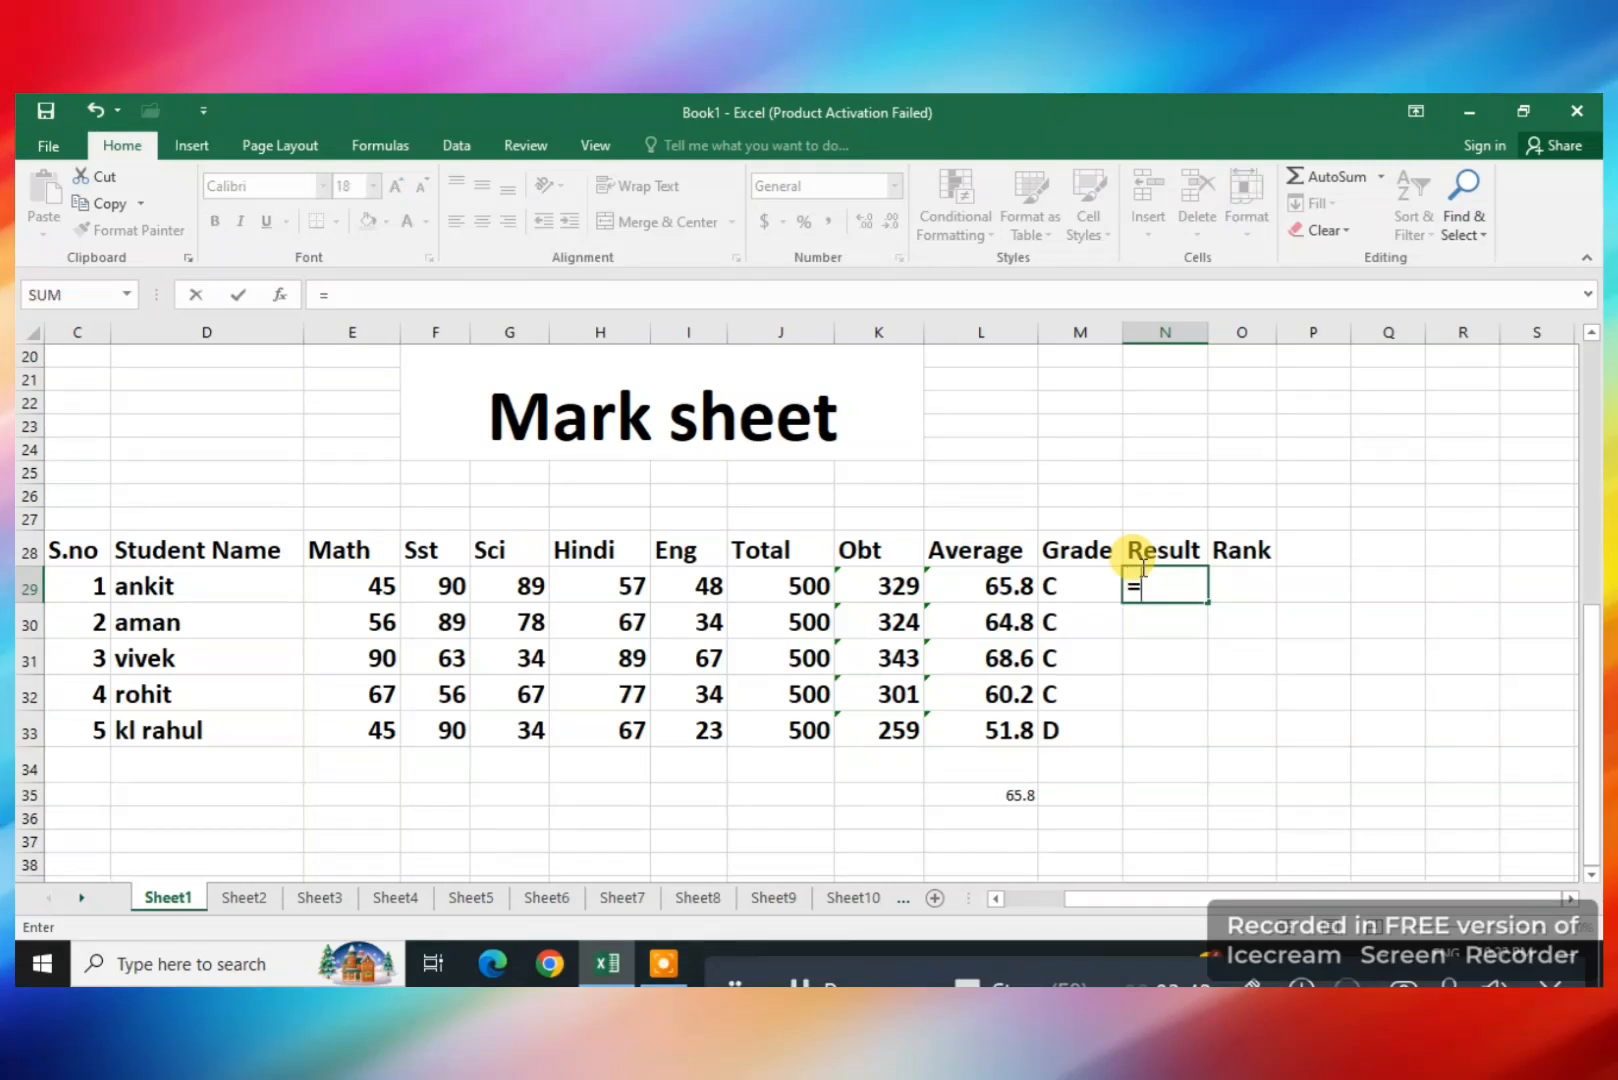
{"action": "type", "text": "IF"}
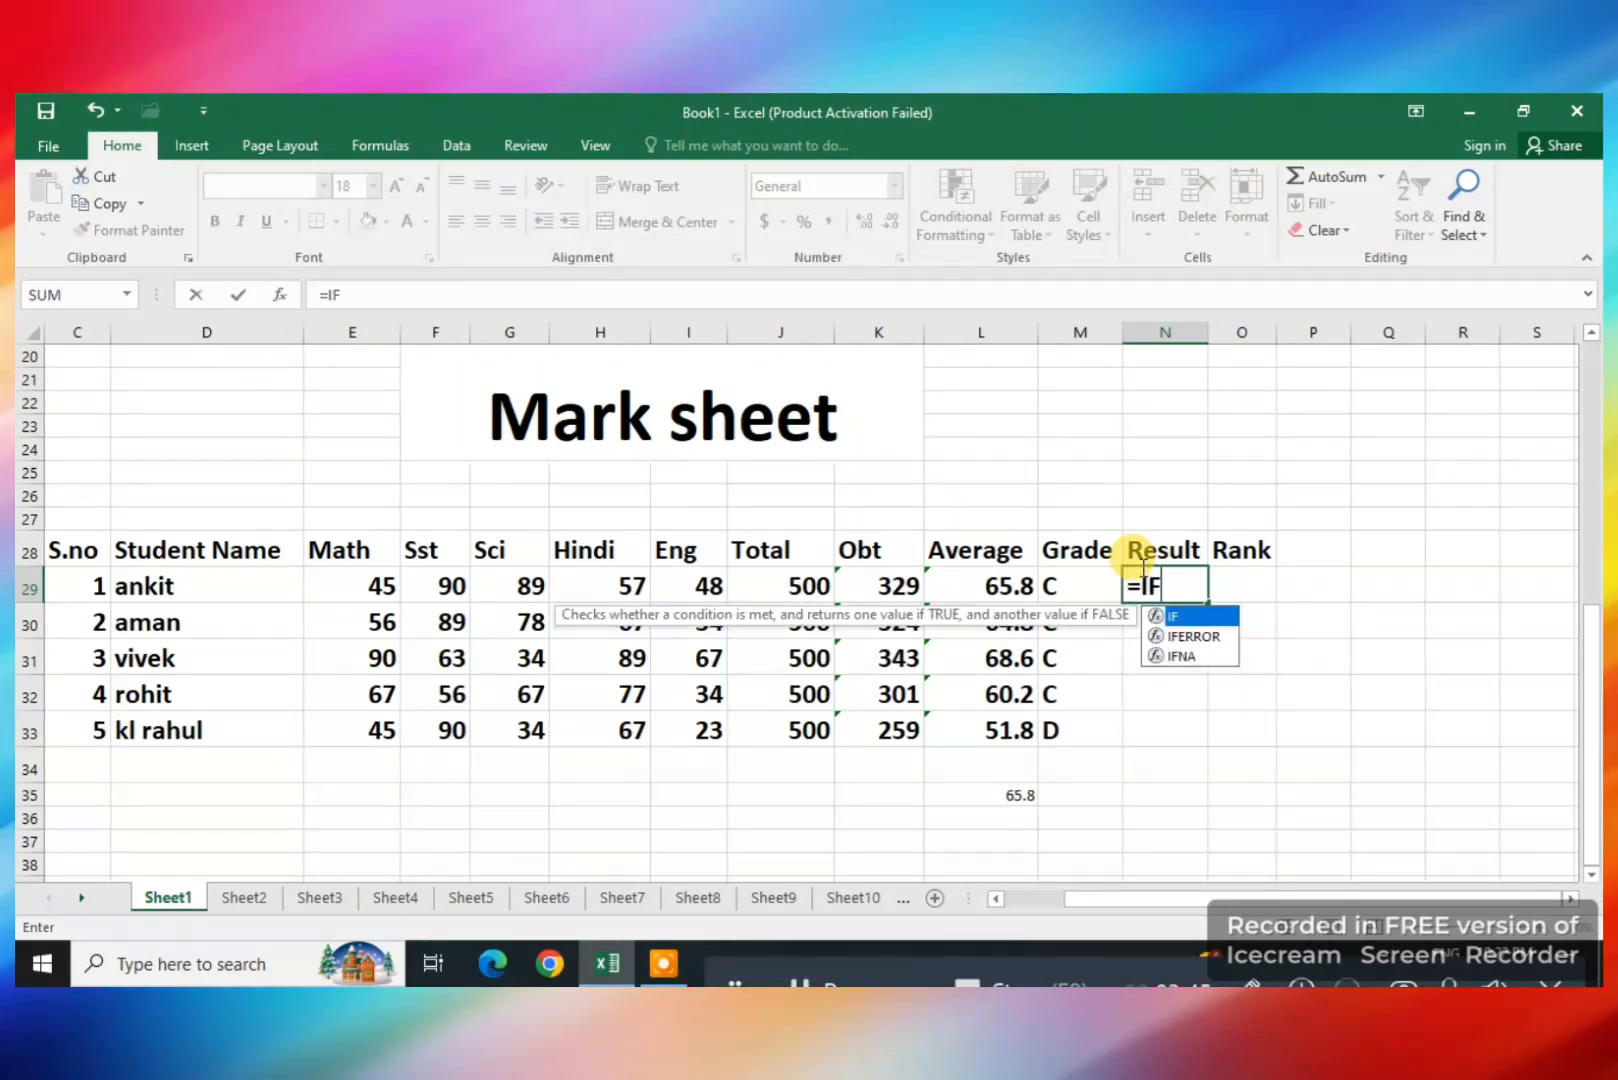
{"action": "type", "text": "("}
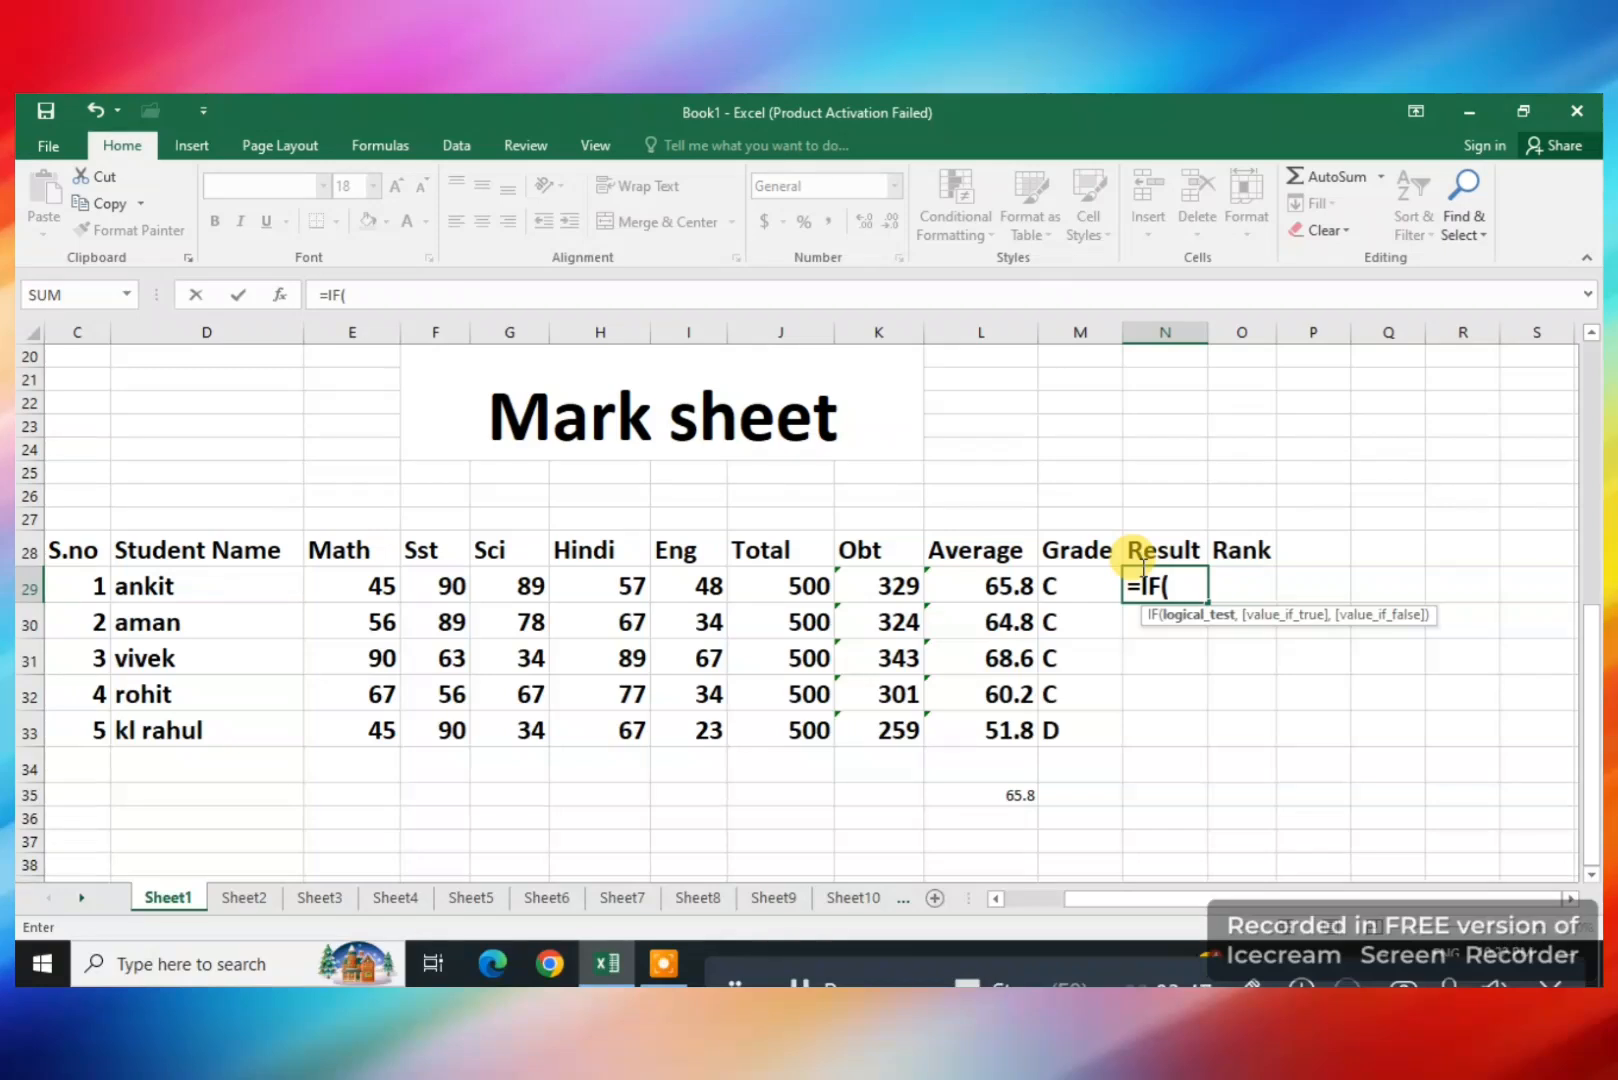
{"action": "type", "text": "I"}
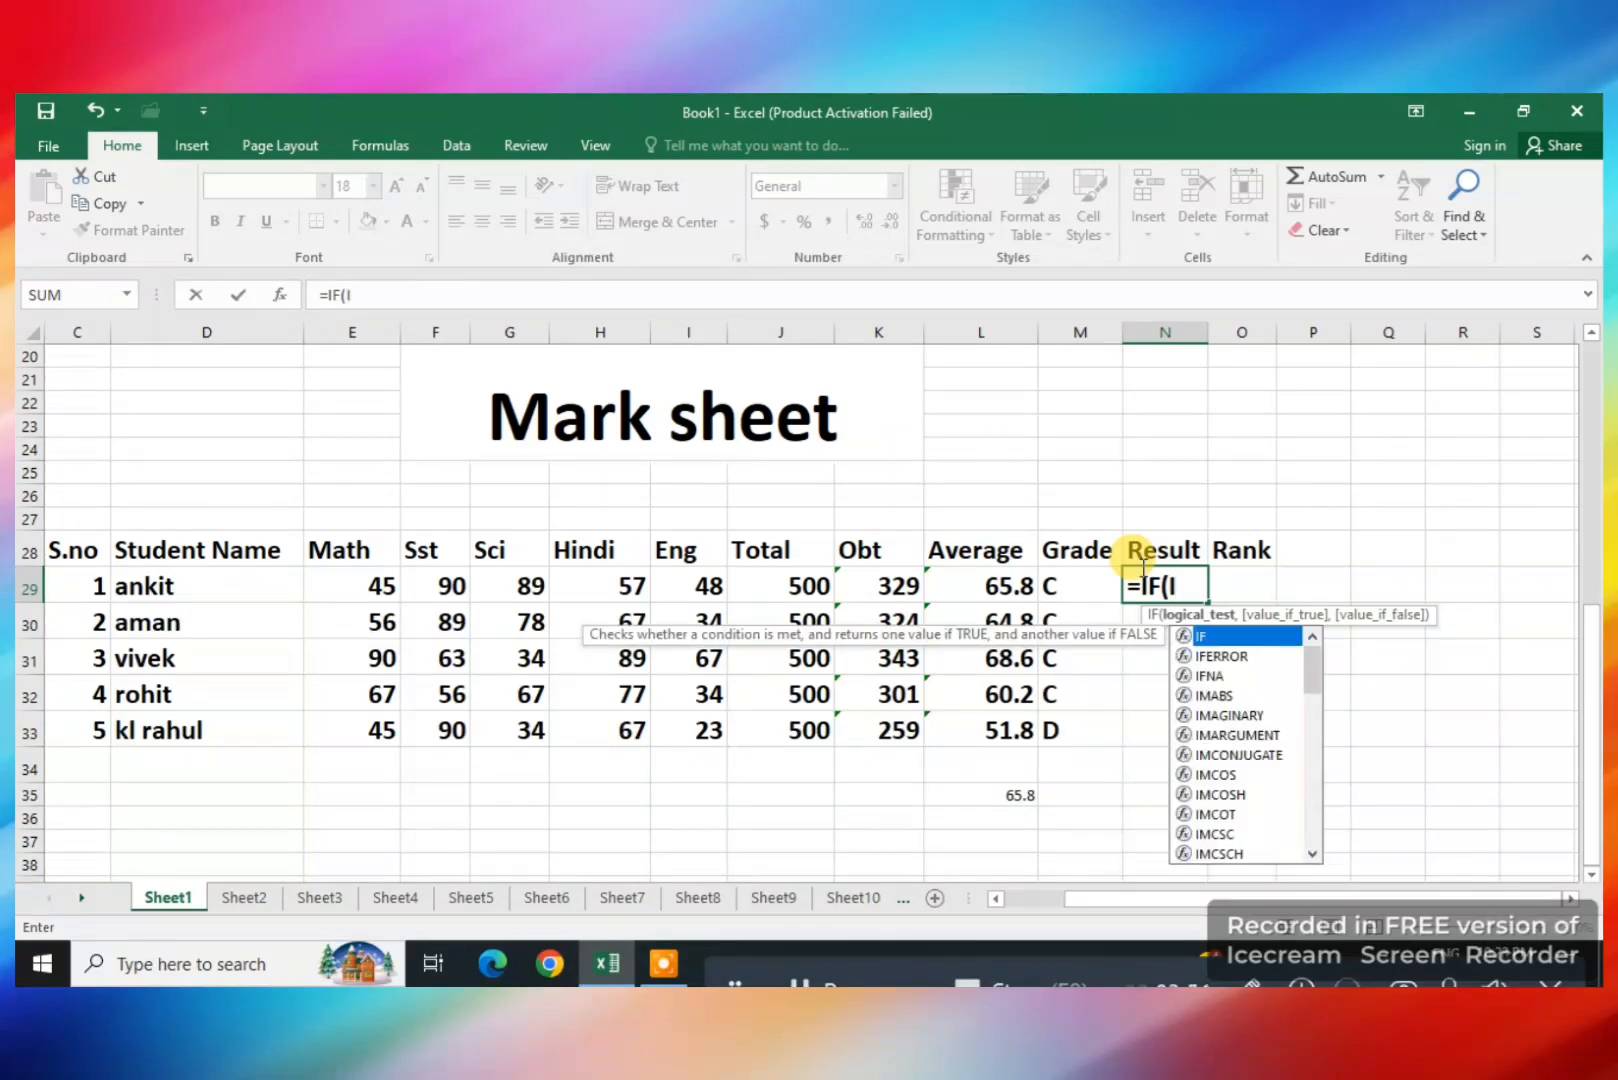
{"action": "key", "text": "BackSpace"}
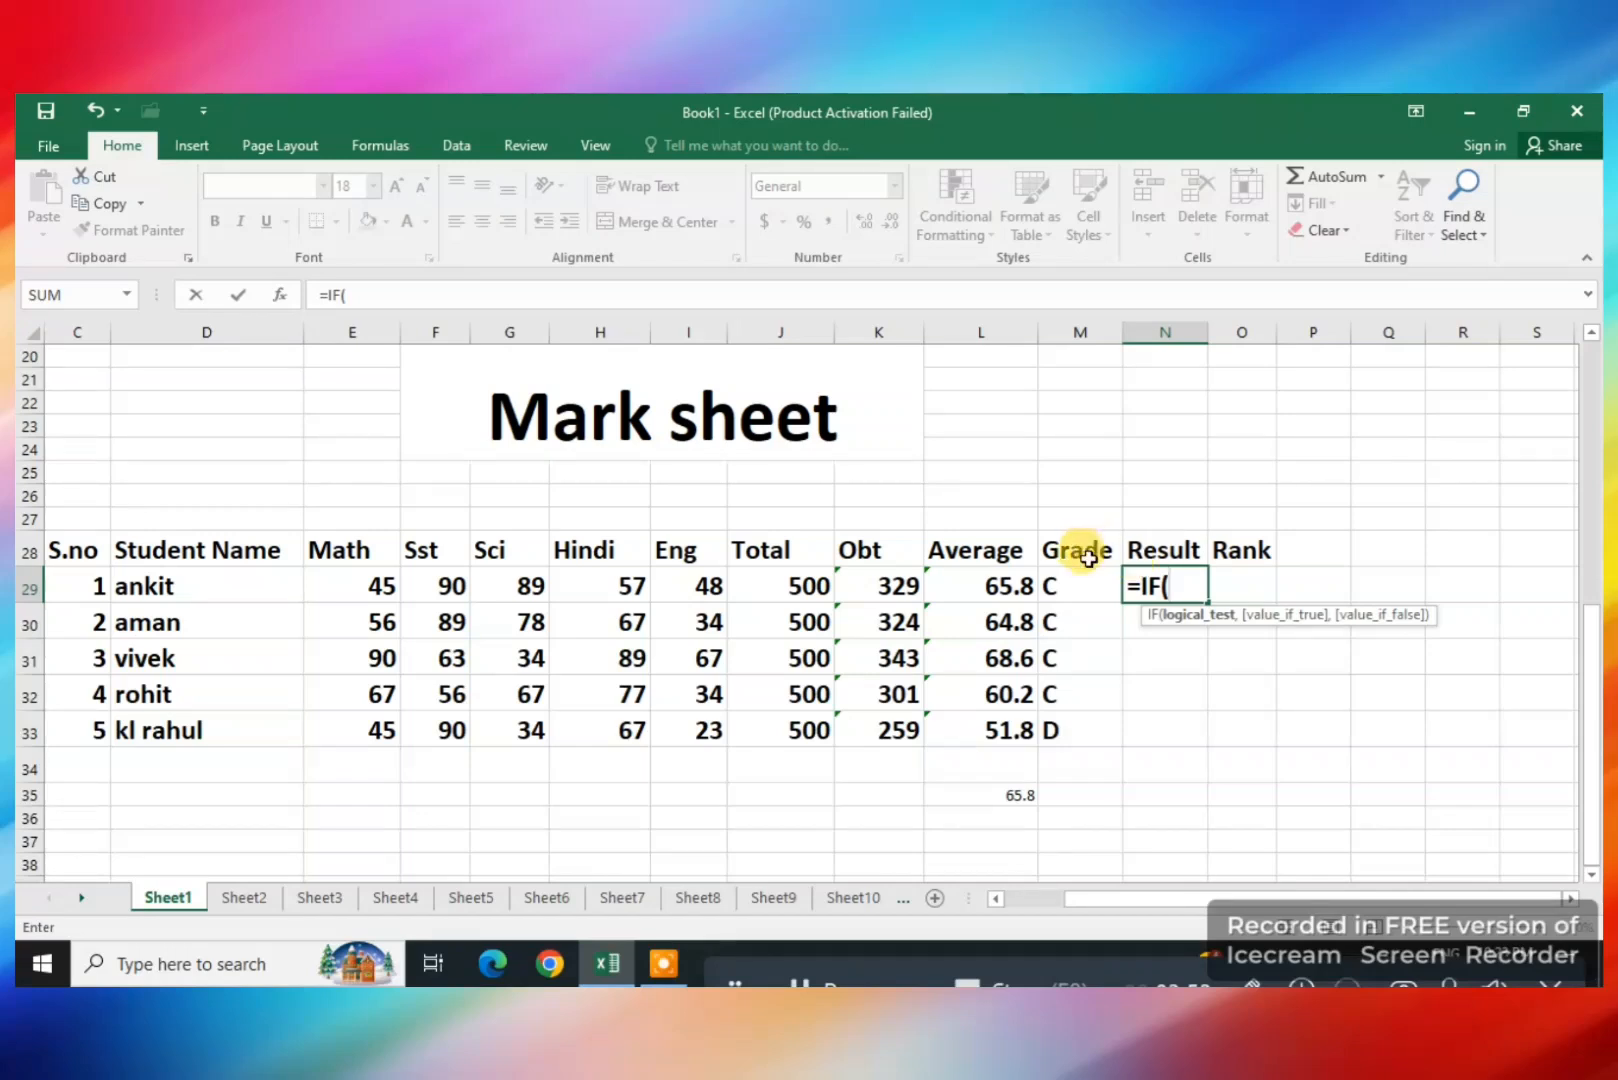
{"action": "left_click", "coordinate": [1020, 595]}
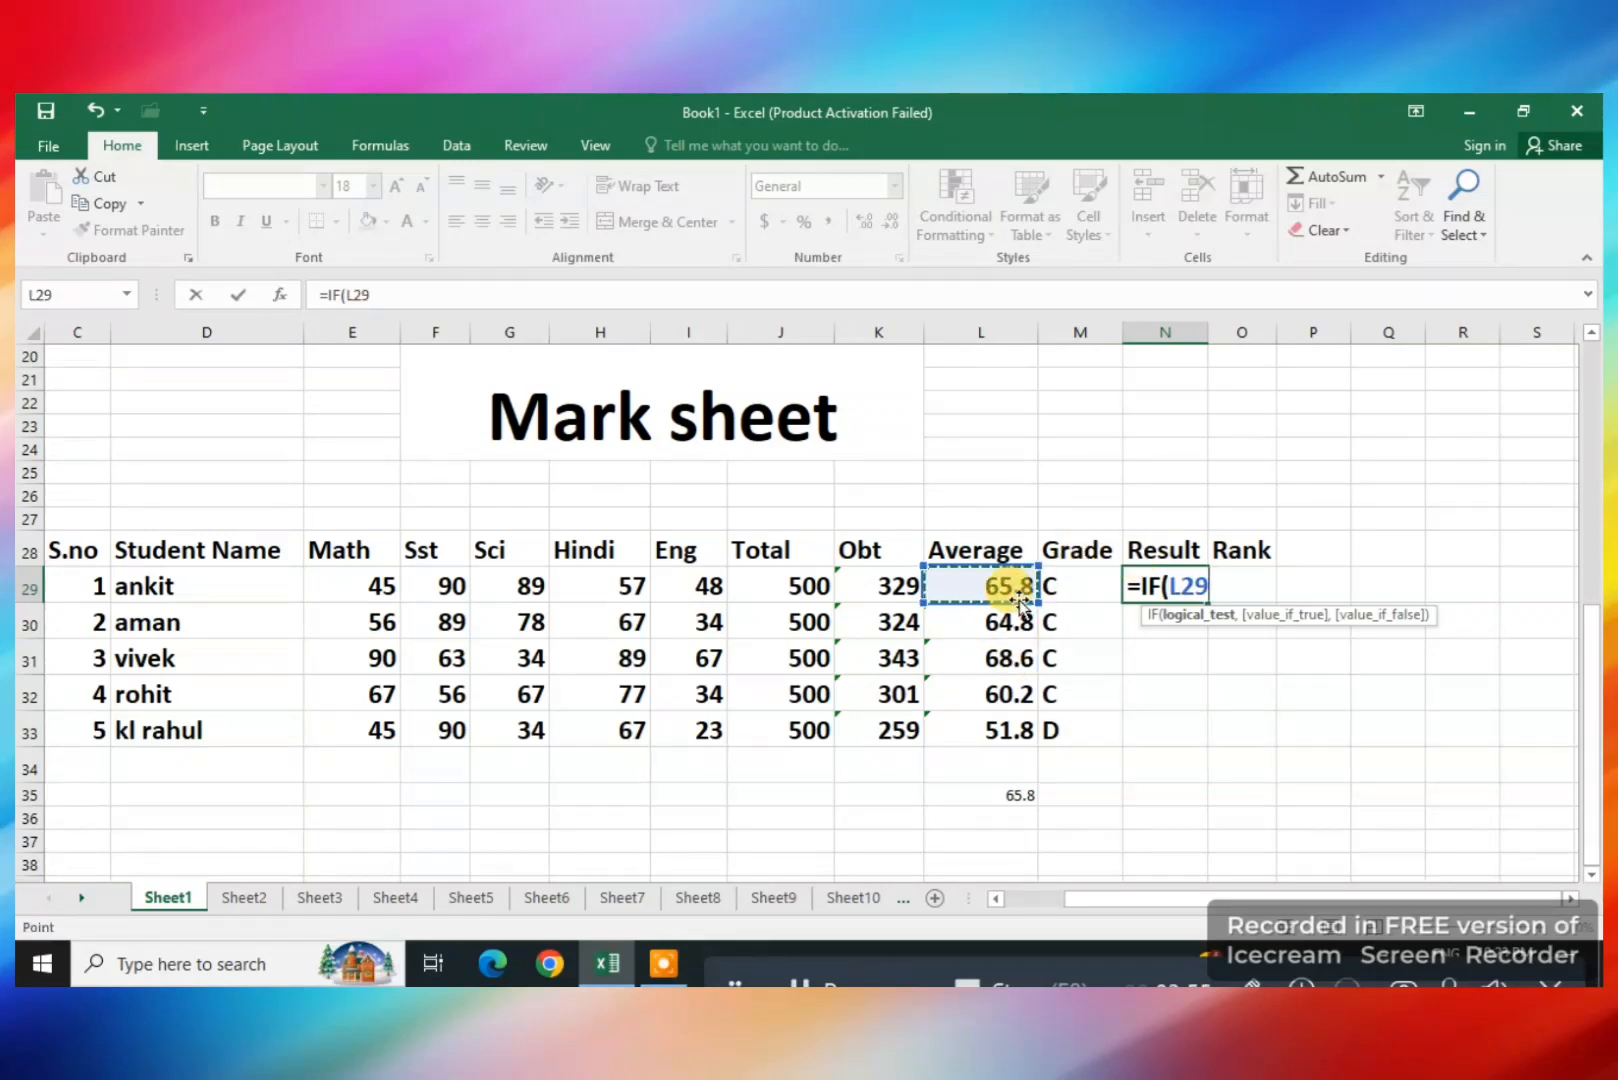
{"action": "type", "text": ">90\""}
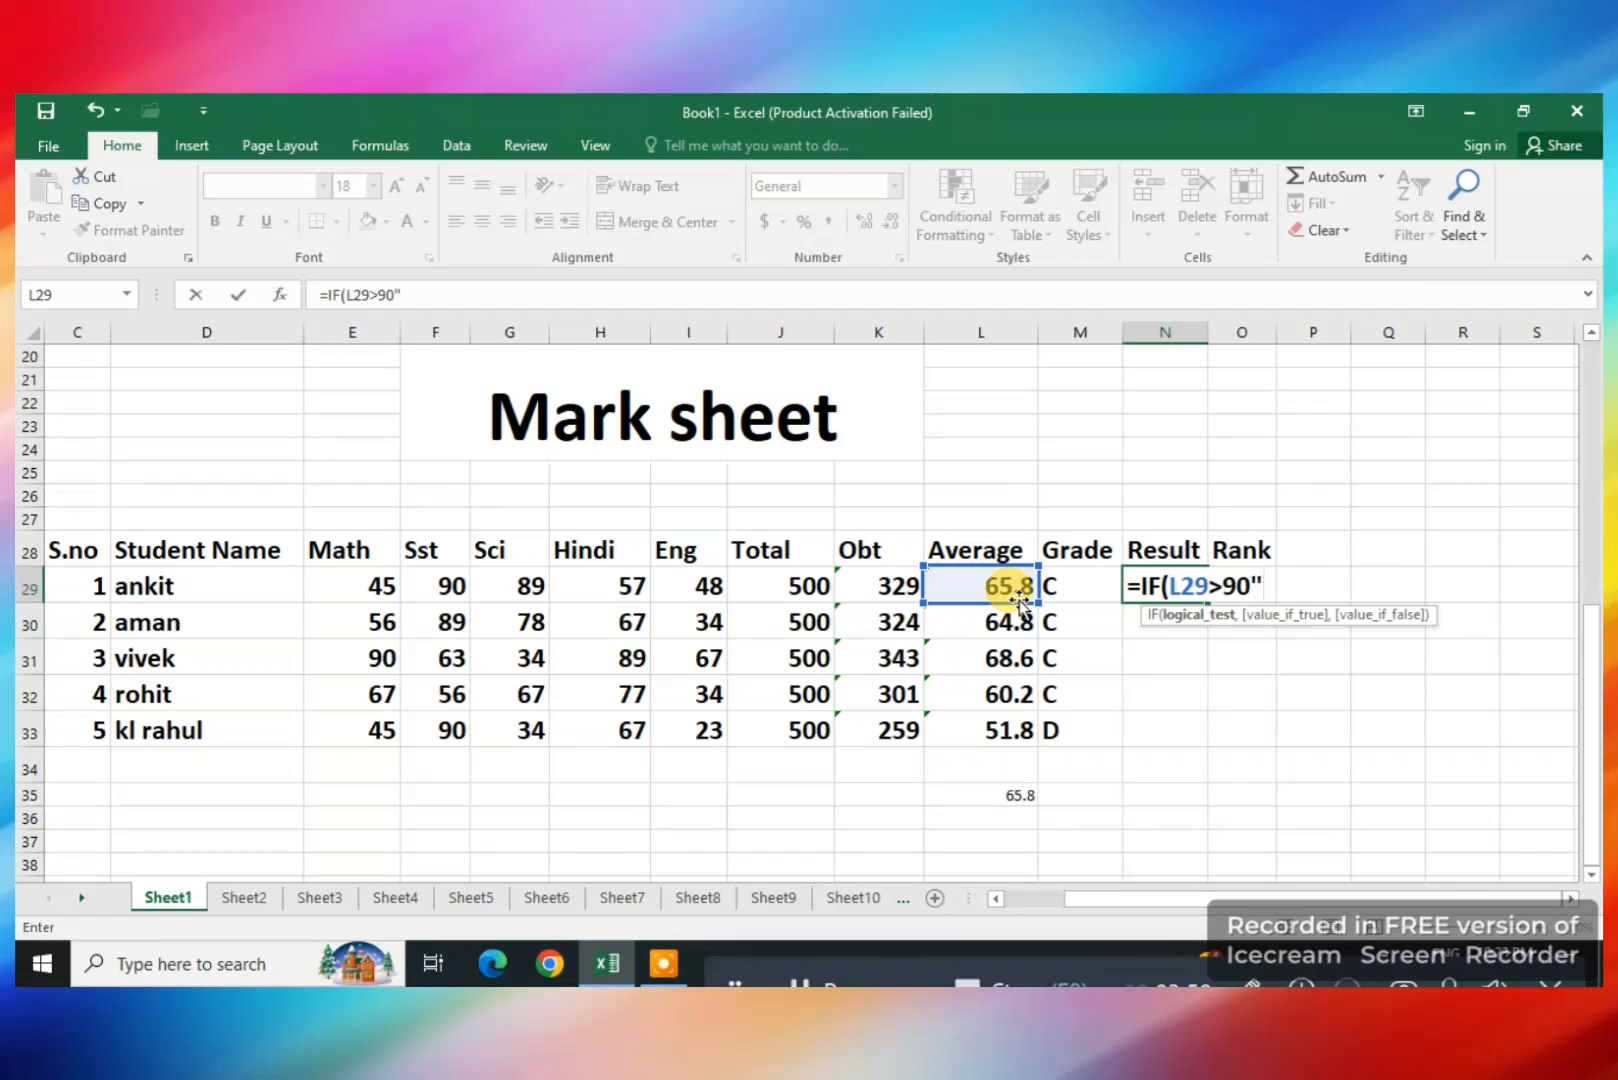
{"action": "key", "text": "BackSpace"}
{"action": "type", "text": ","}
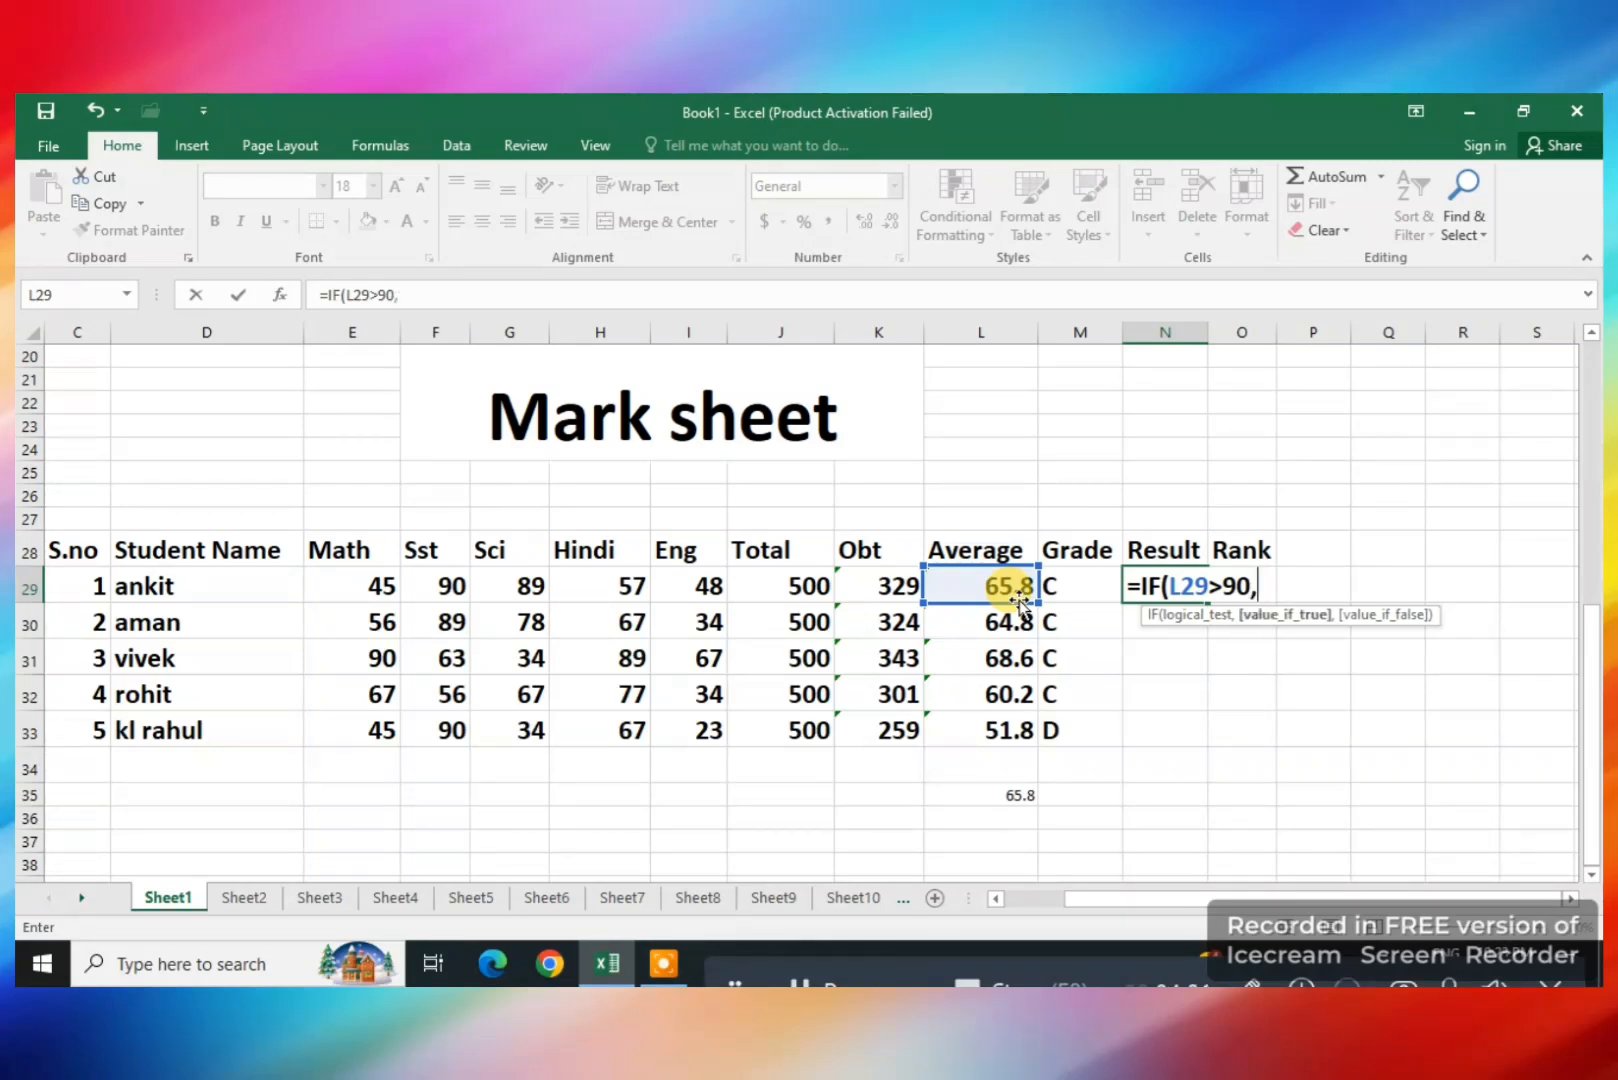
{"action": "type", "text": "\"EXCELLIT"}
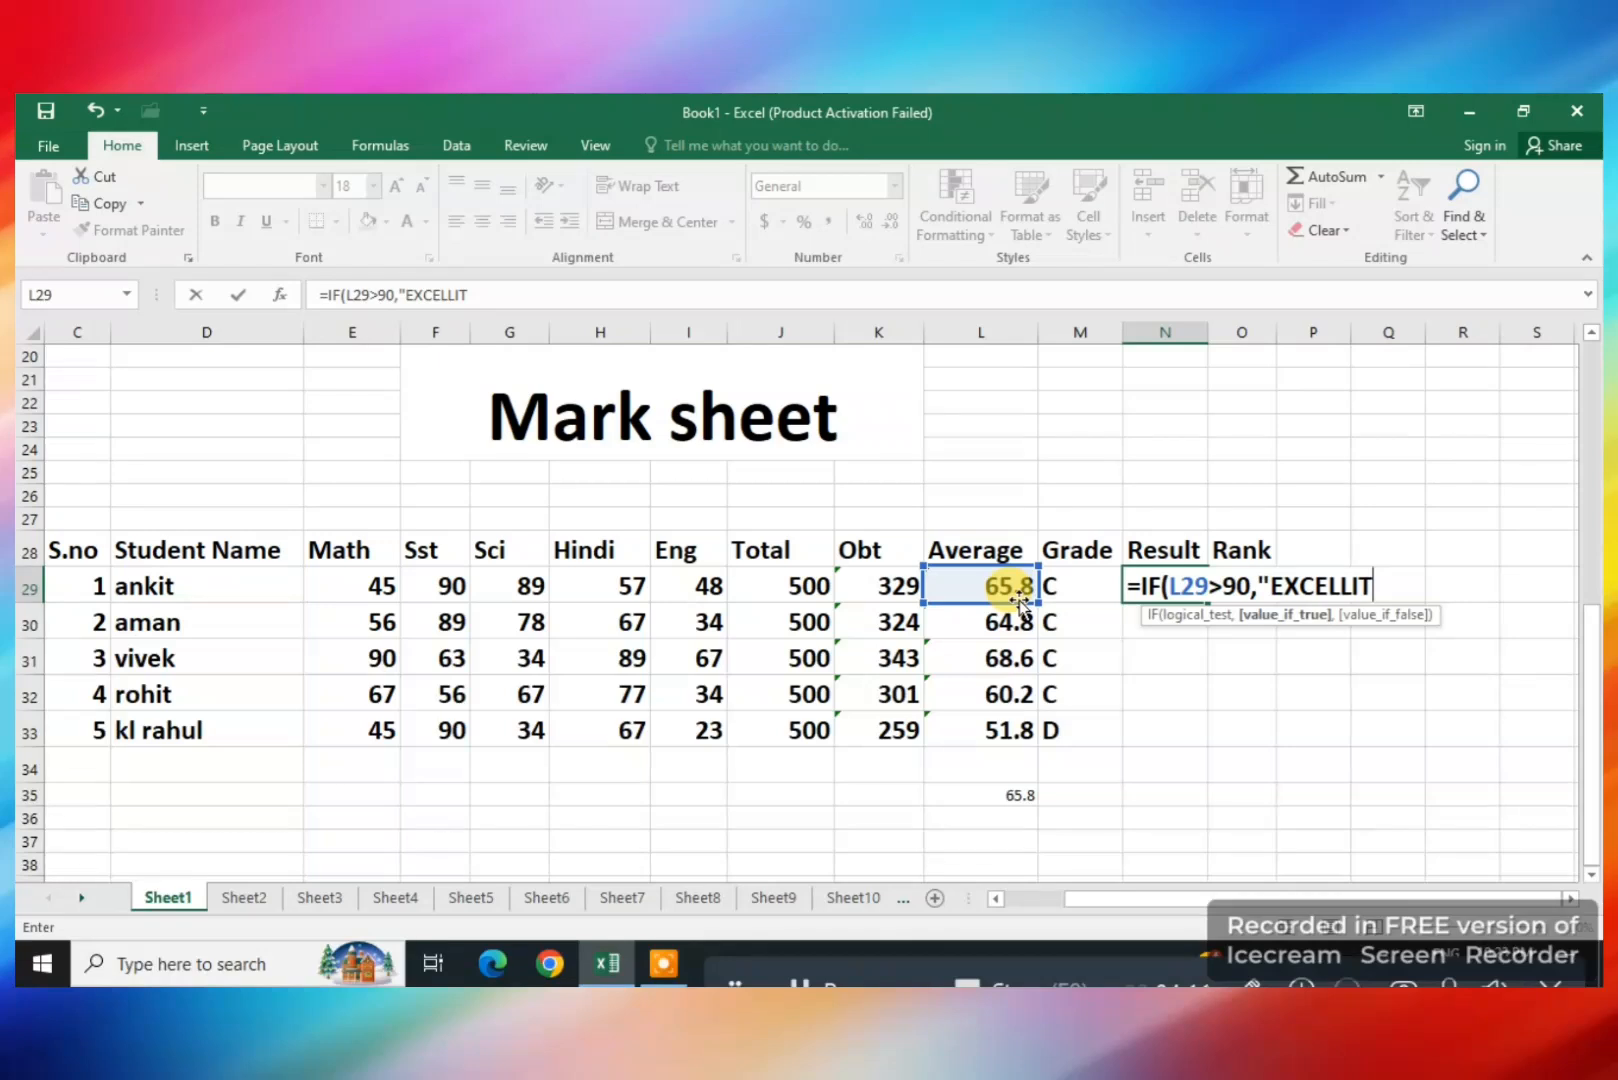
{"action": "type", "text": "E"}
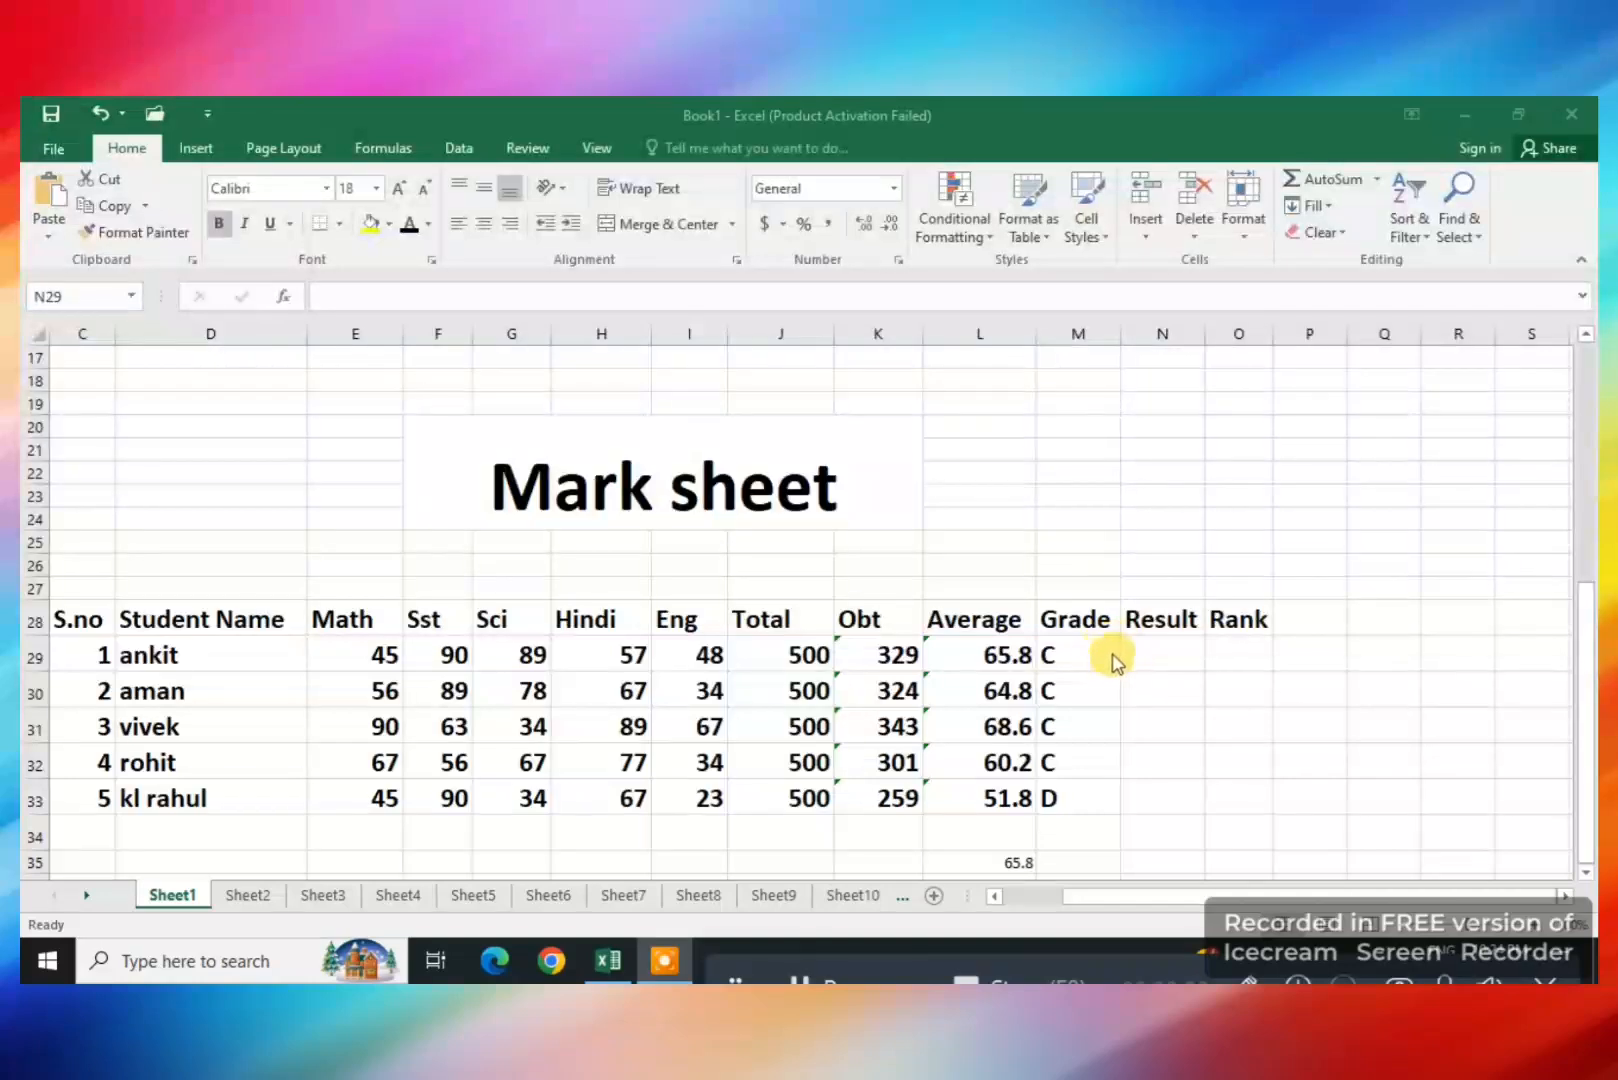
Paste the copied nested-IF result formula, with texts from "excellent" to "fail", into Result cell N29
{"action": "left_click", "coordinate": [1150, 652]}
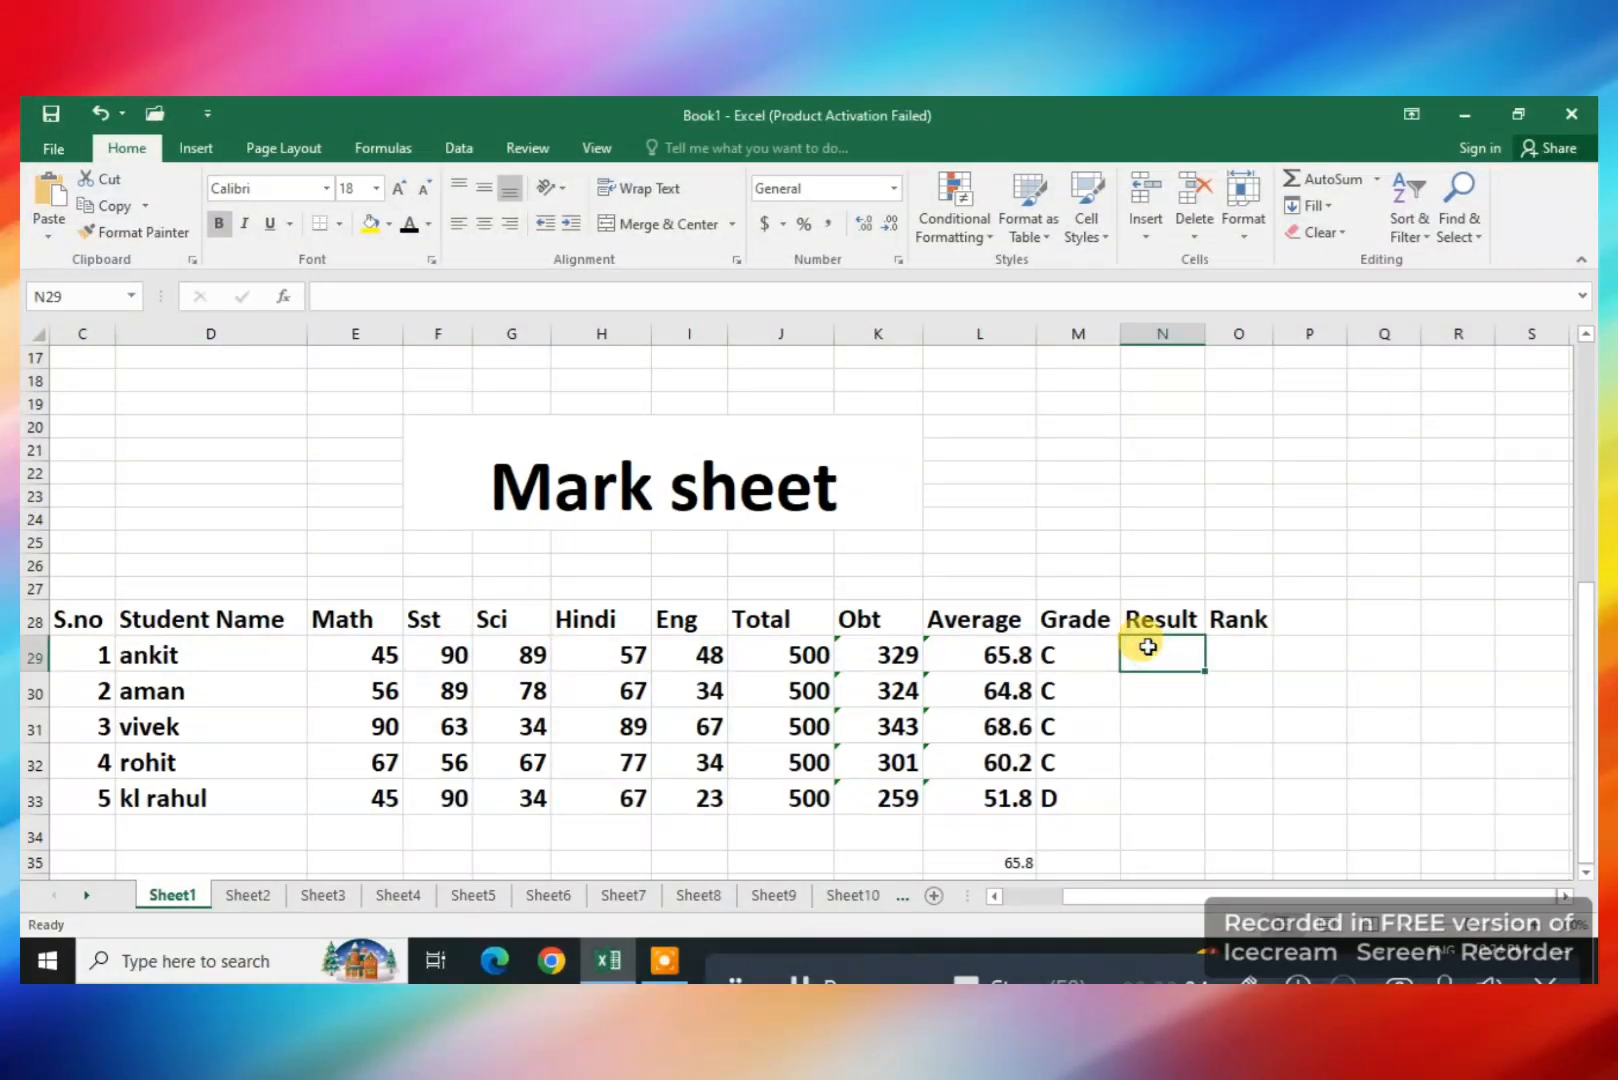
{"action": "left_click", "coordinate": [1068, 654]}
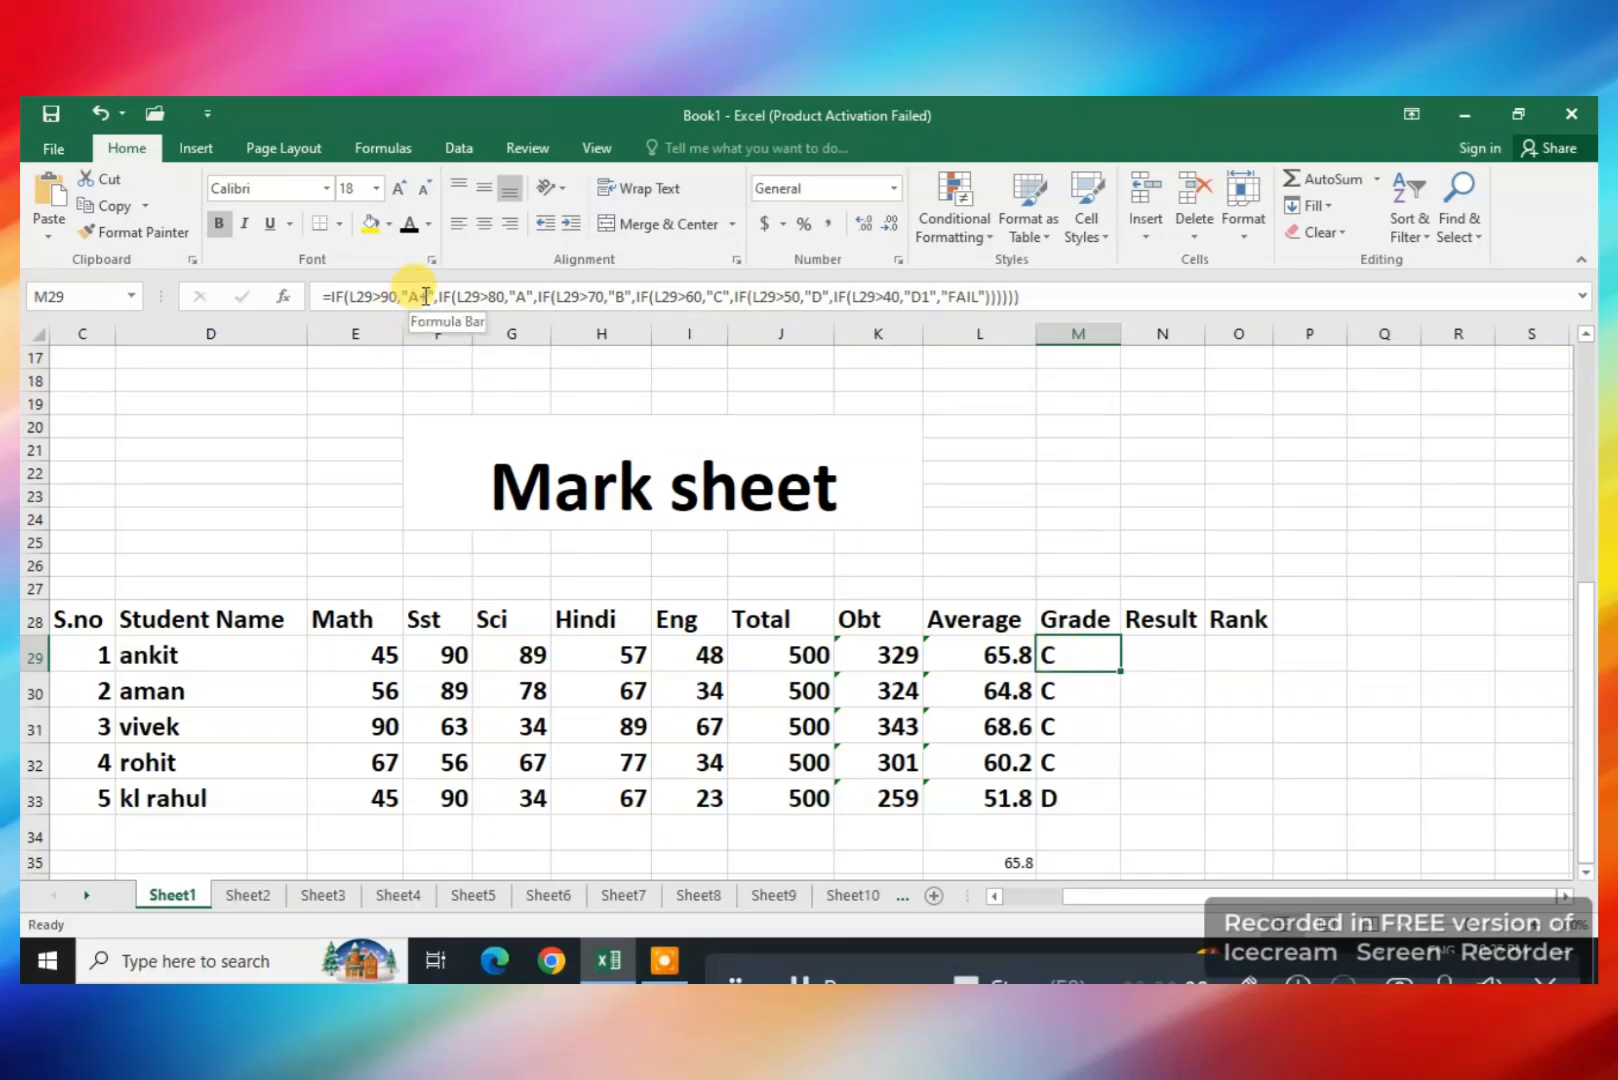
{"action": "left_click", "coordinate": [1198, 657]}
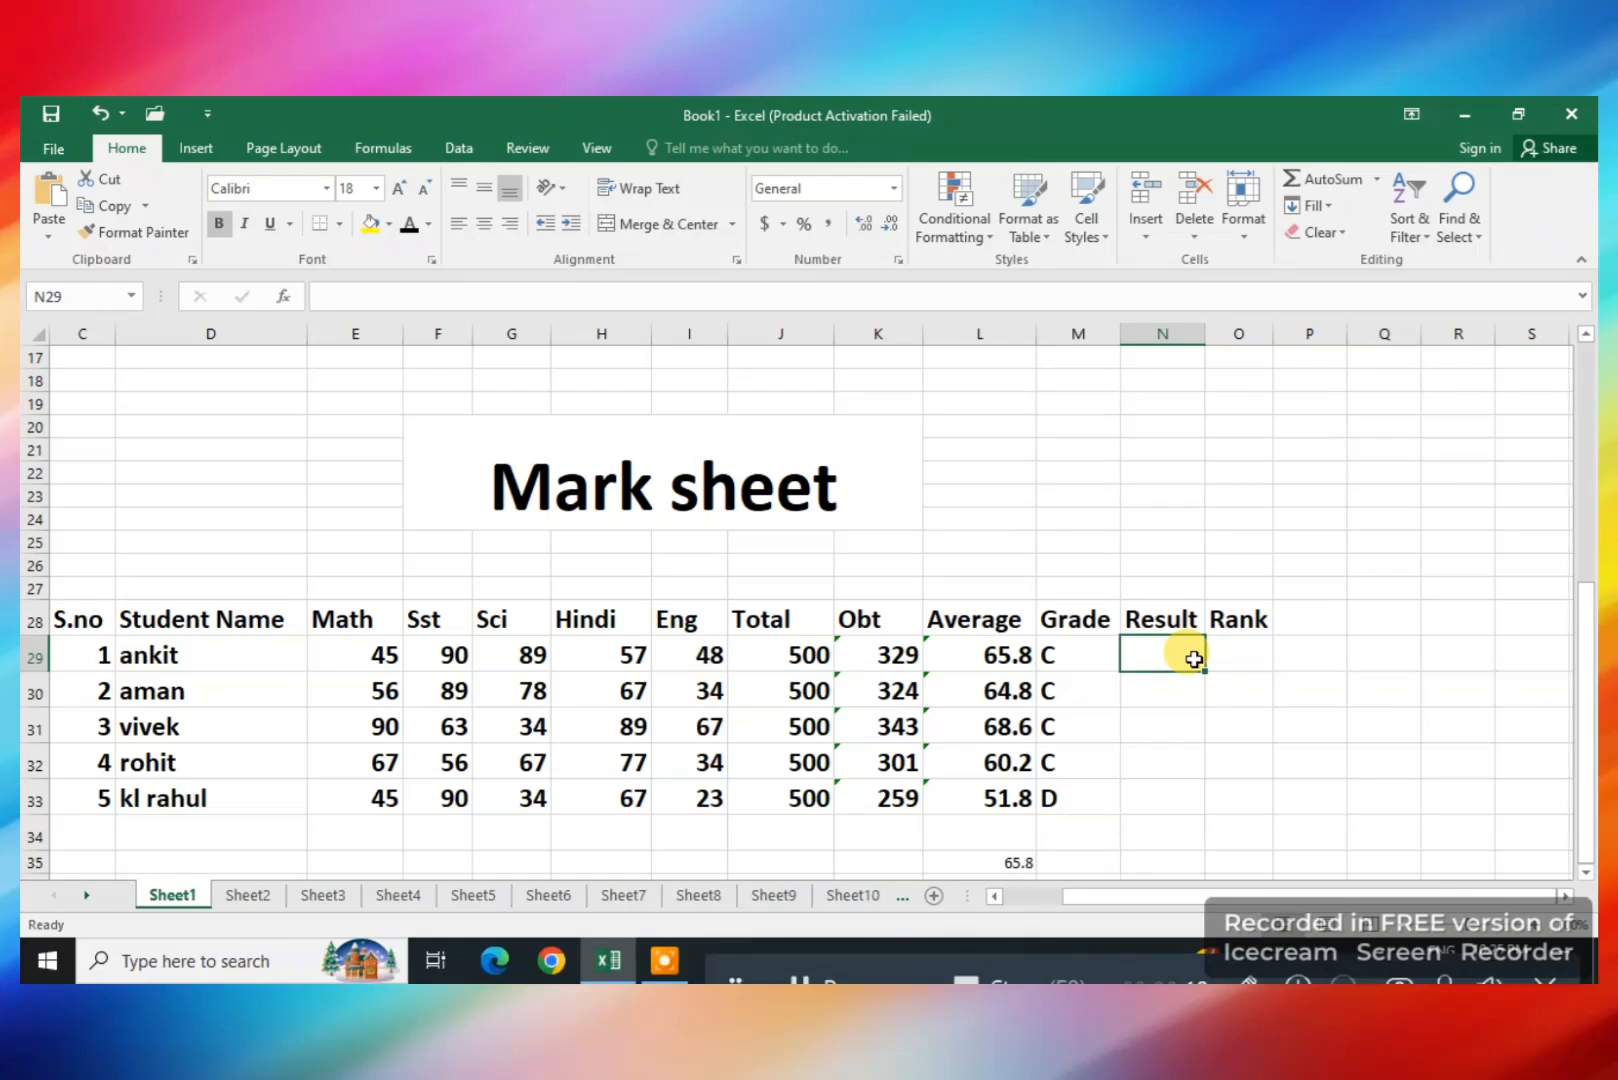
{"action": "key", "text": "ctrl+v"}
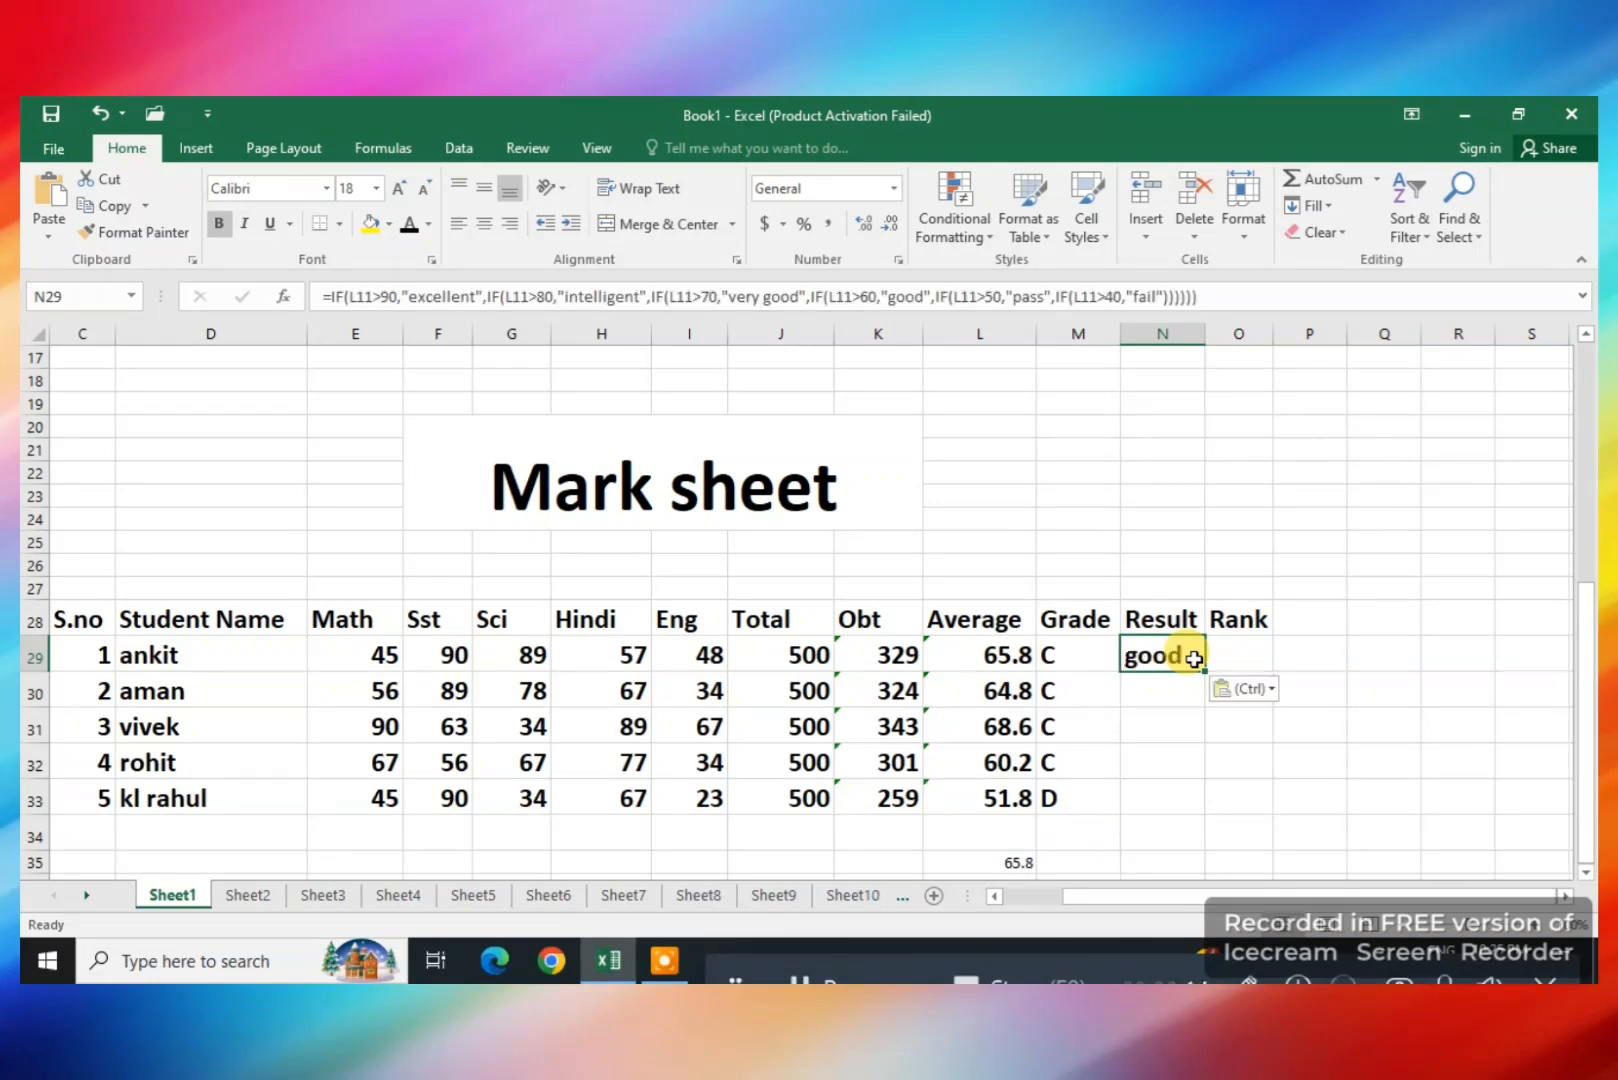
Replace the L11 reference in the first IF test of the N29 formula with the student's average cell L29
{"action": "double_click", "coordinate": [1170, 657]}
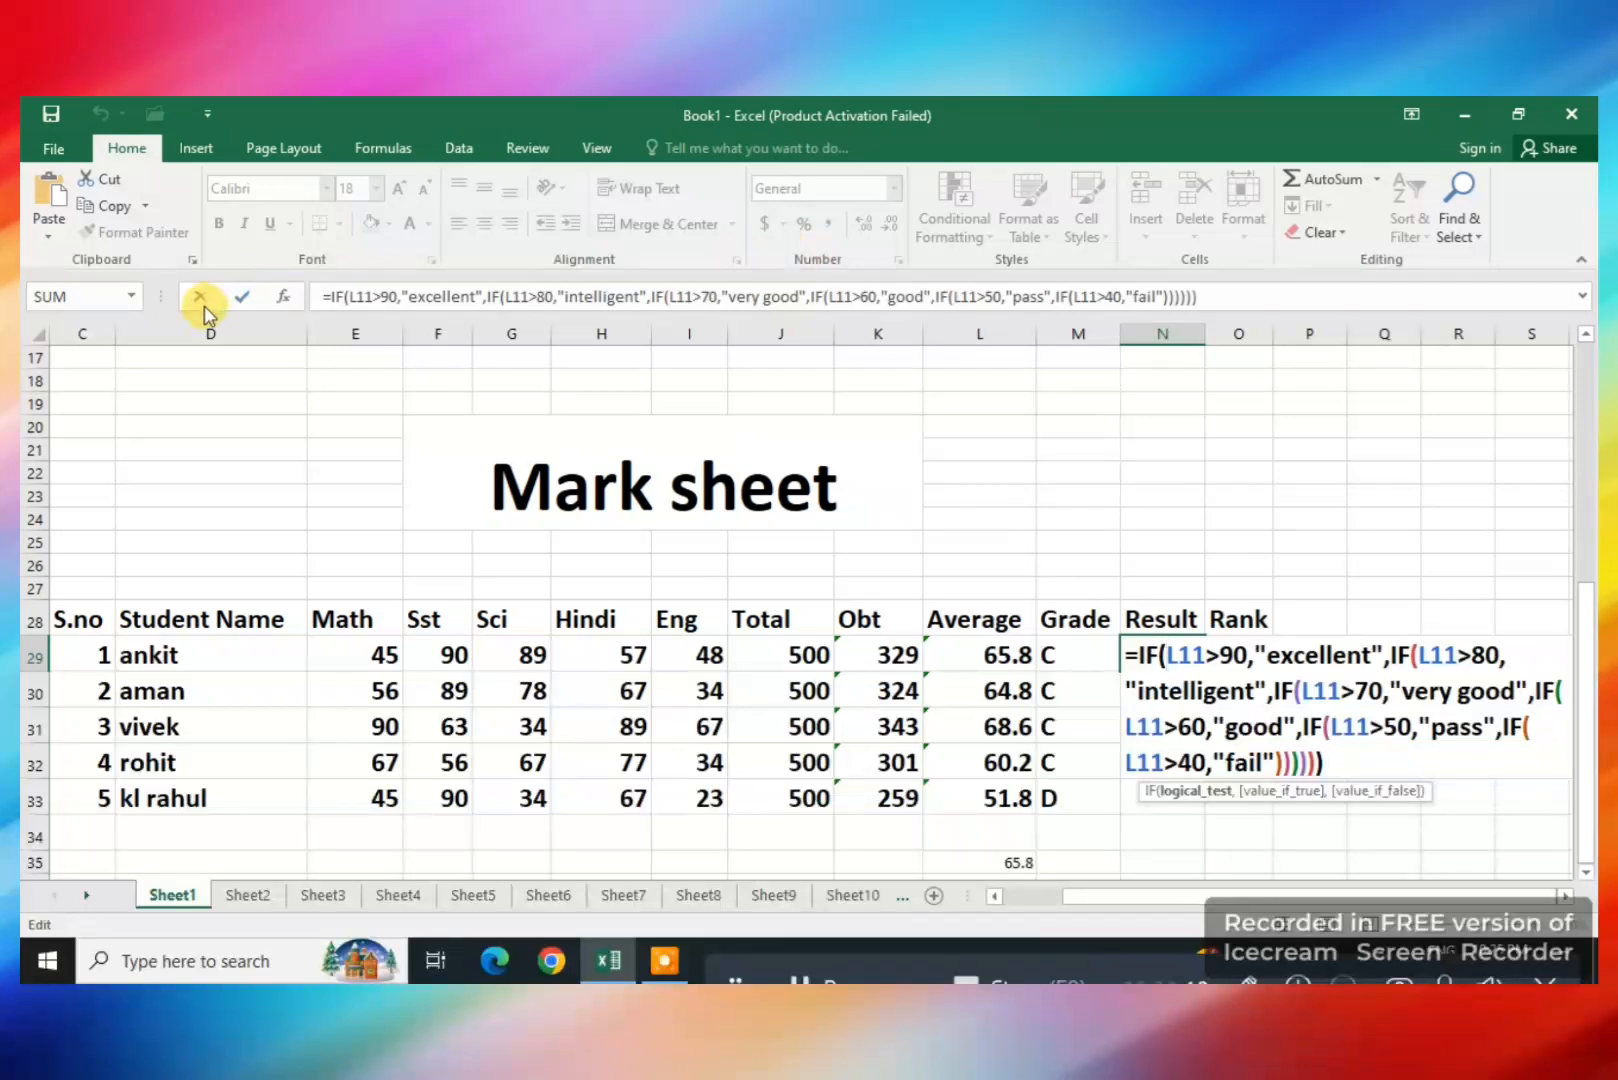
{"action": "left_click", "coordinate": [323, 297]}
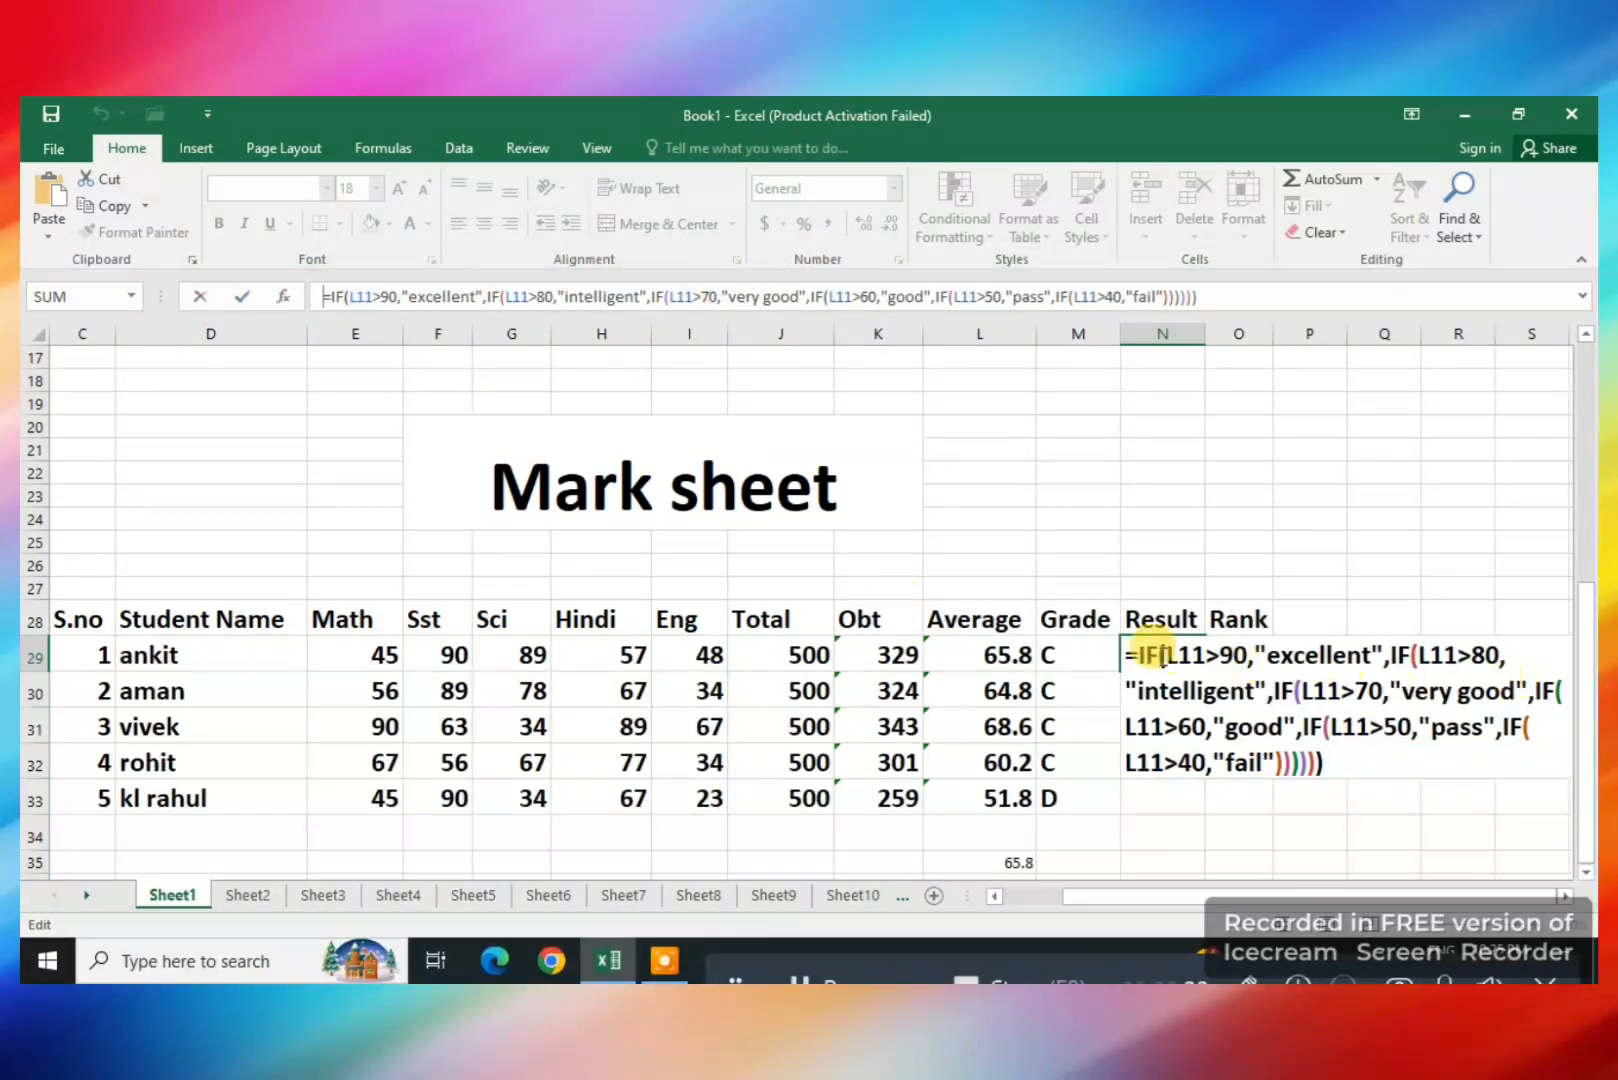
{"action": "left_click", "coordinate": [1208, 668]}
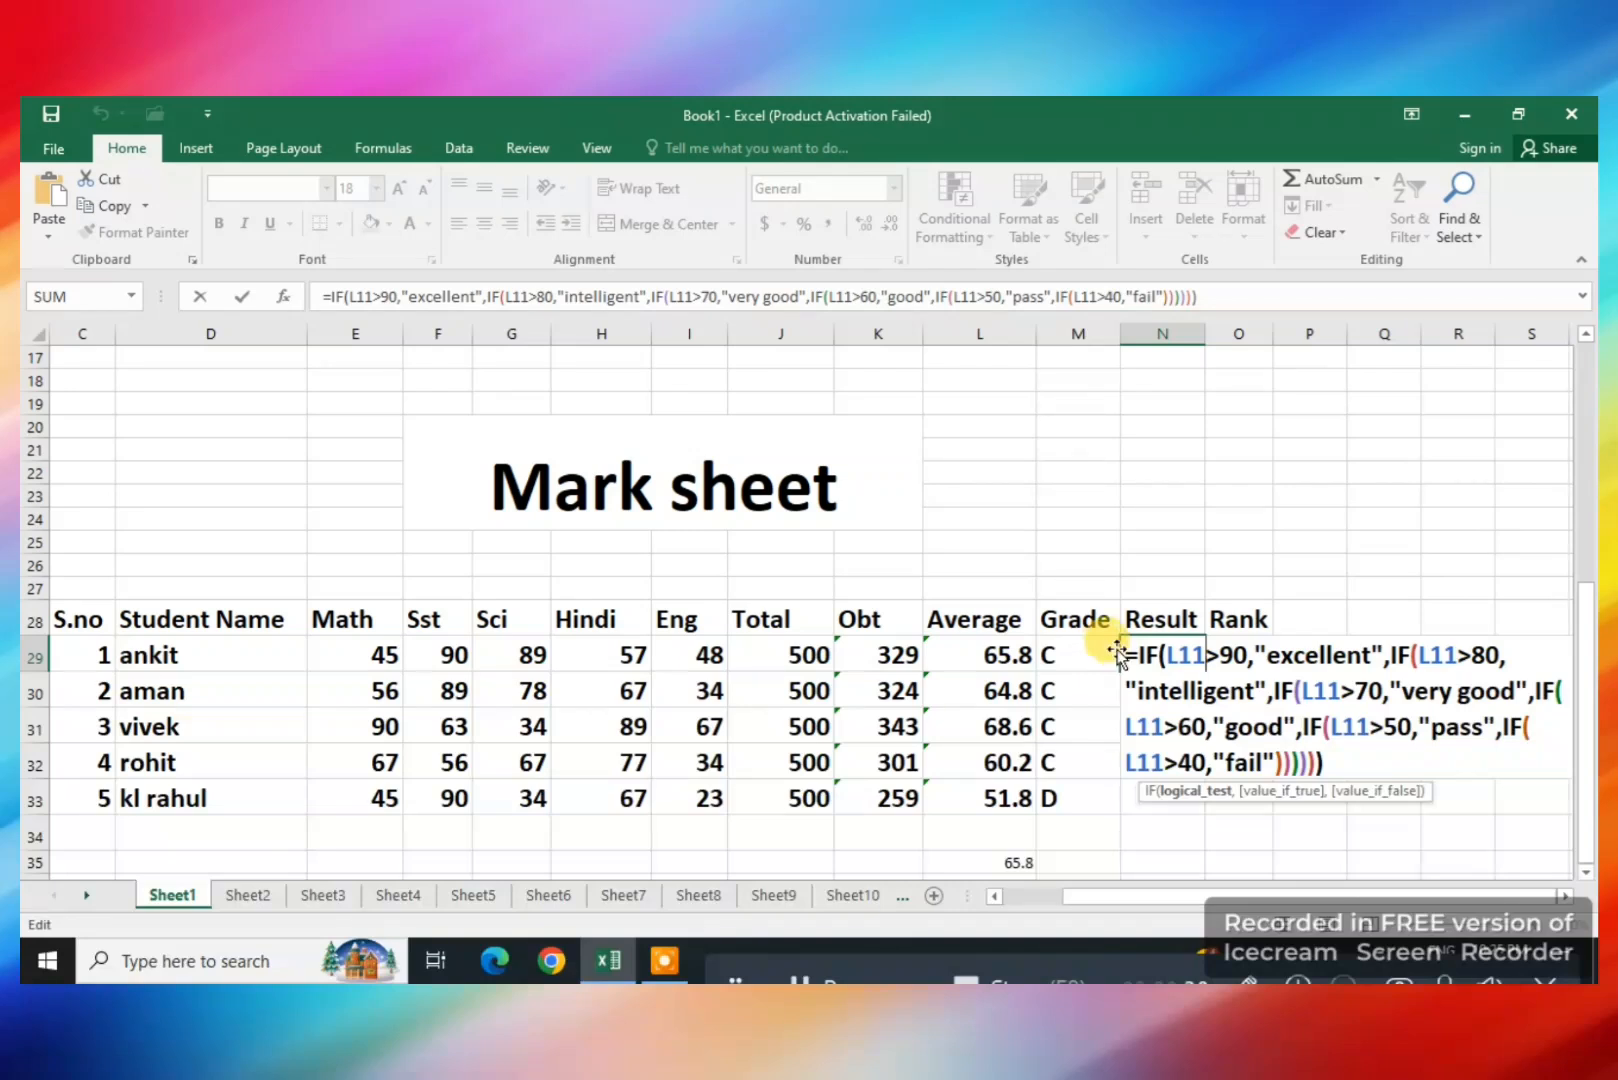
{"action": "key", "text": "F2"}
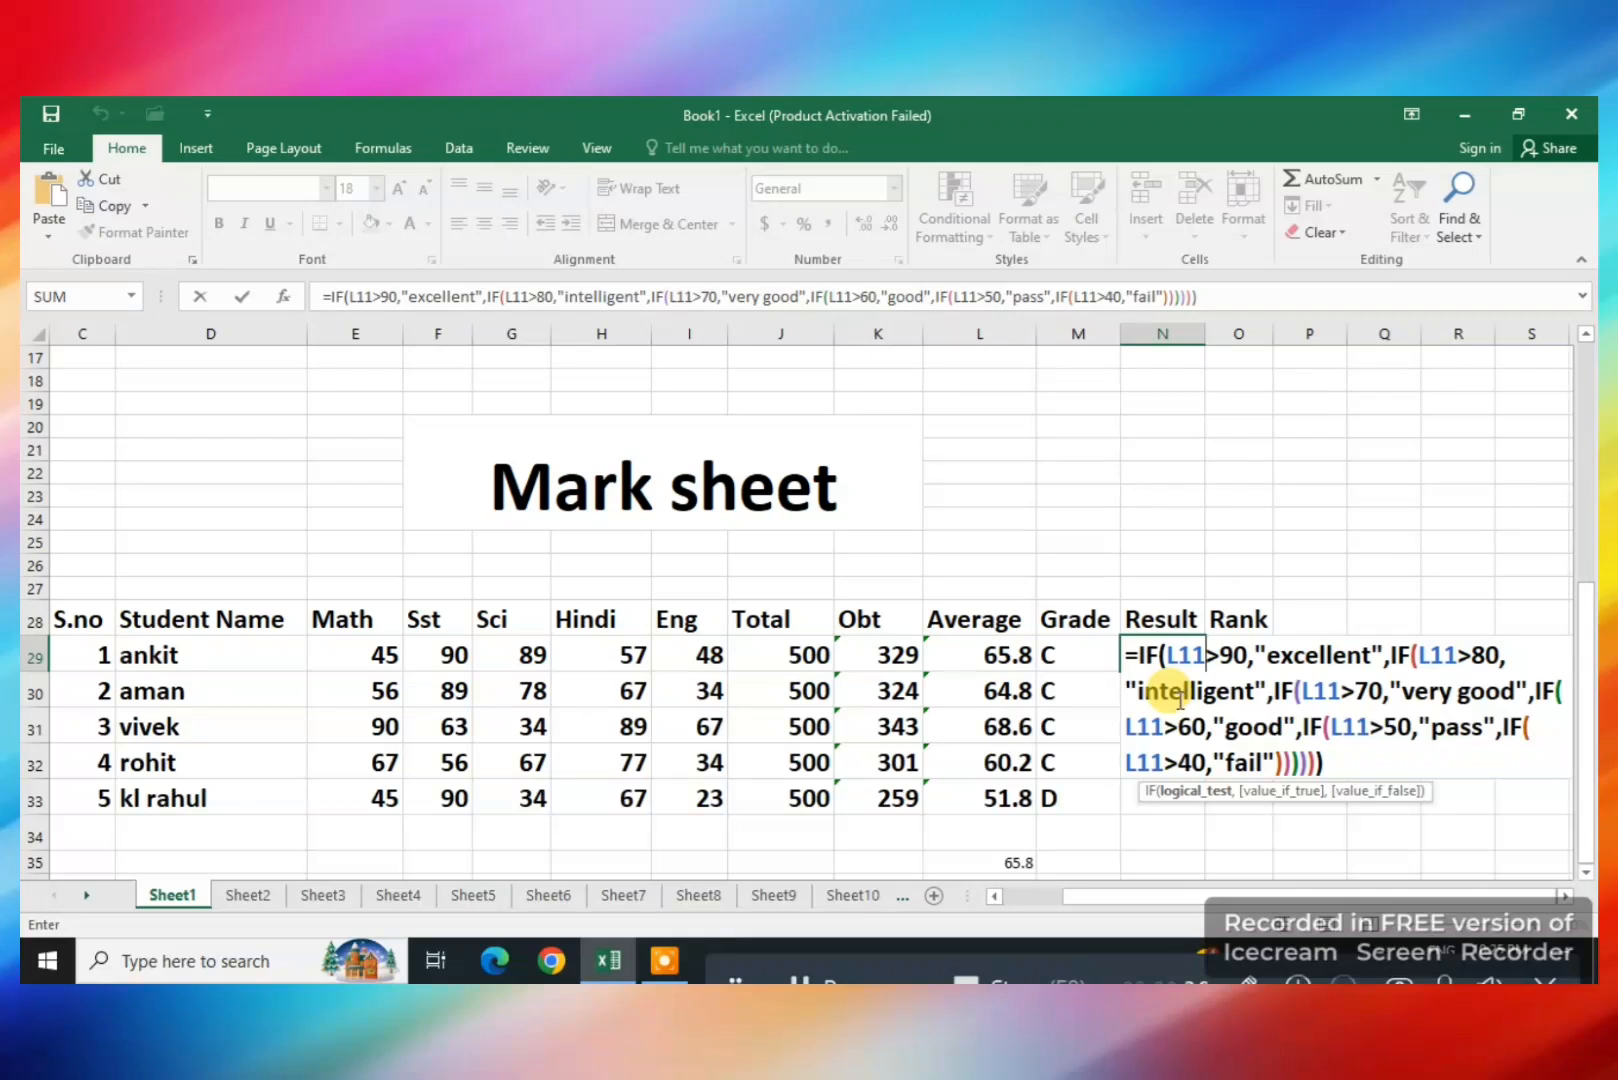
{"action": "key", "text": "BackSpace"}
{"action": "key", "text": "BackSpace"}
{"action": "key", "text": "BackSpace"}
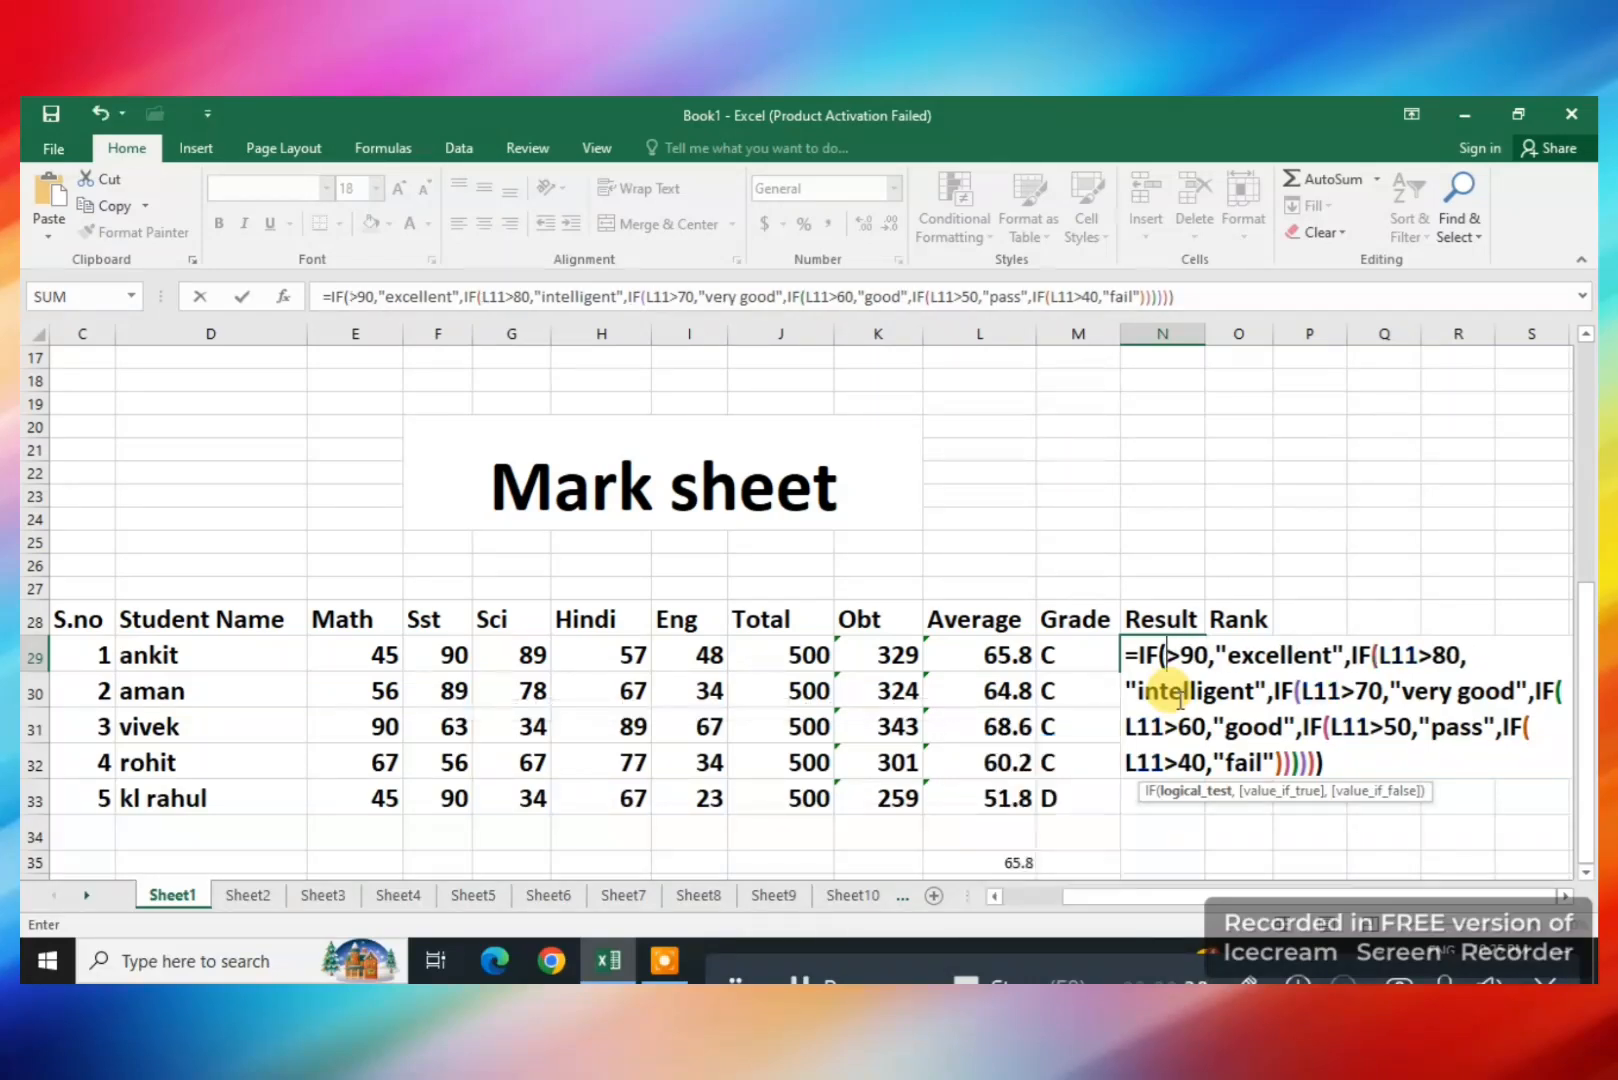
{"action": "left_click", "coordinate": [997, 655]}
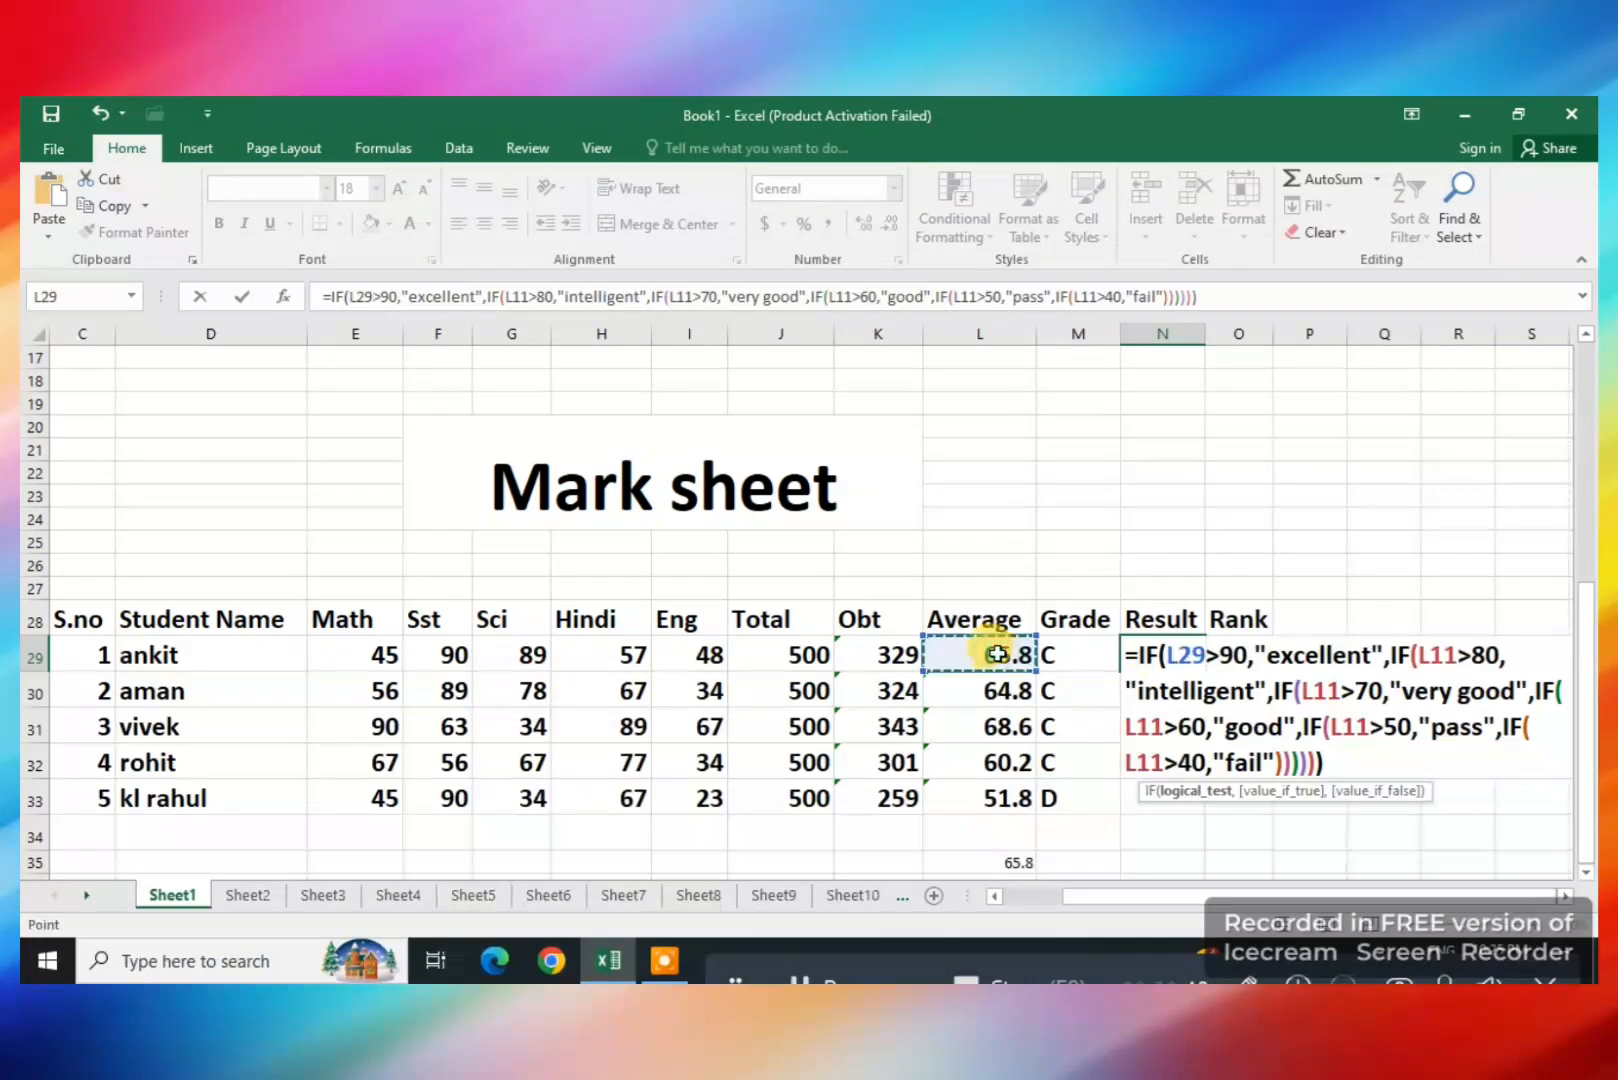
Change the L11 references in the >80 and >70 tests of the result formula to L29
{"action": "left_click", "coordinate": [1458, 655]}
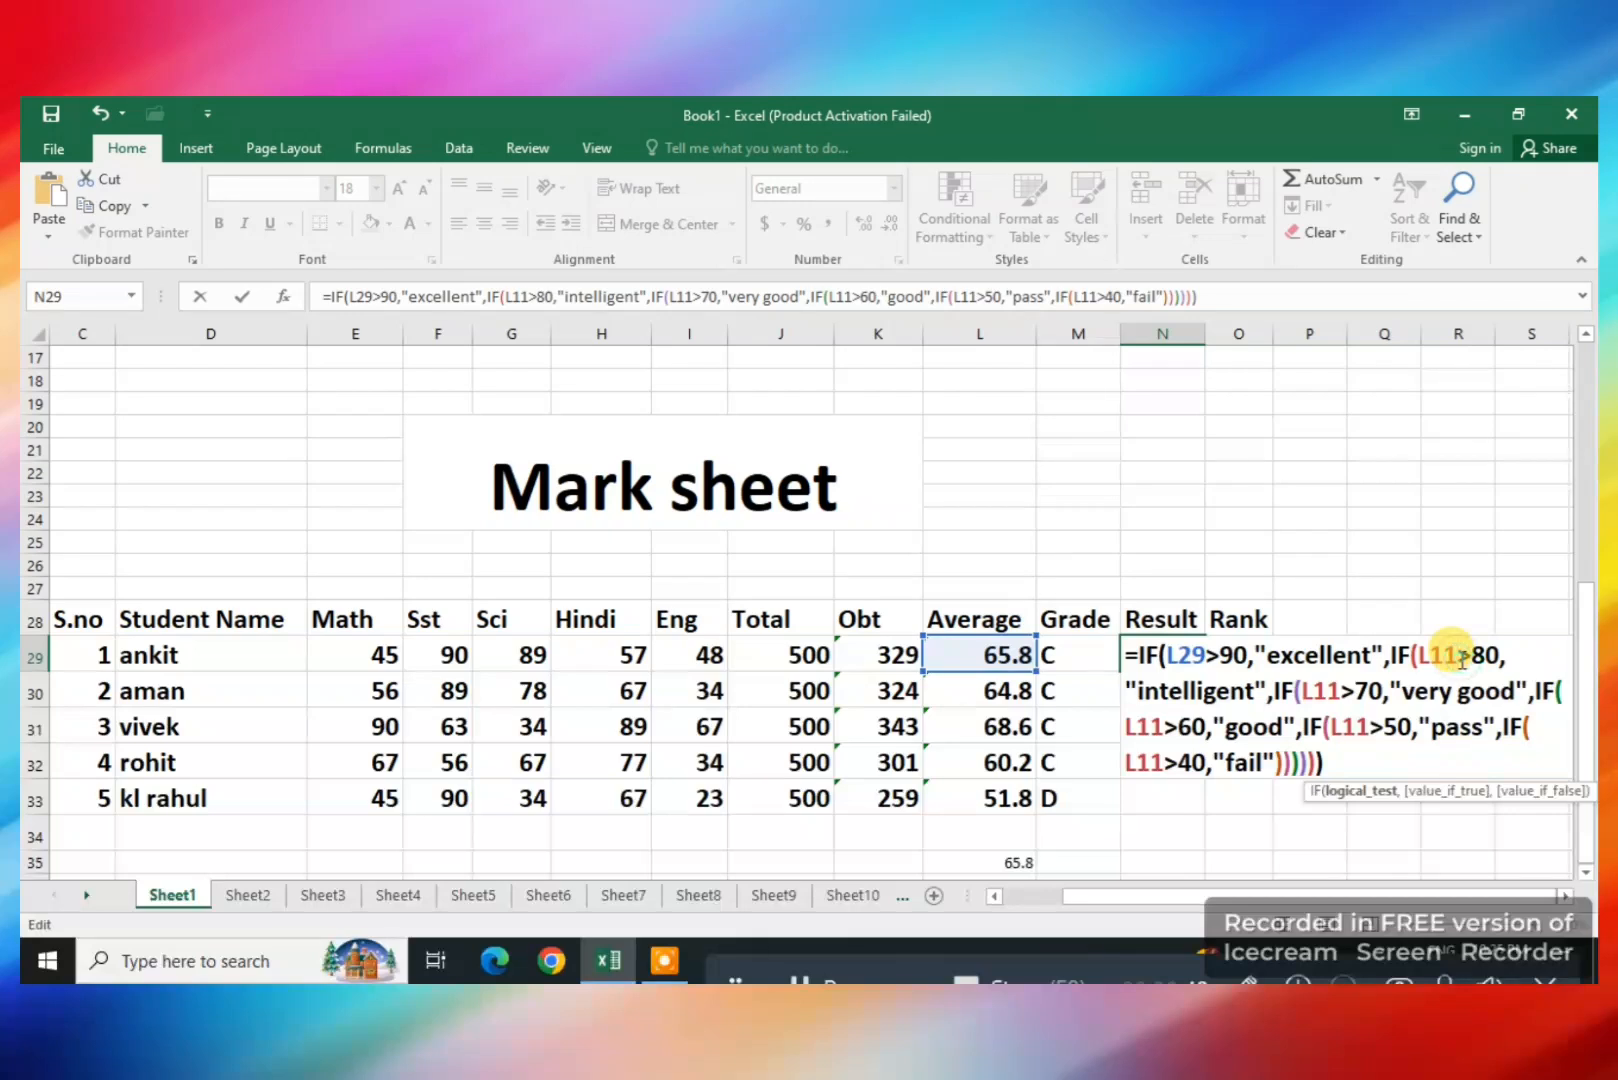
{"action": "key", "text": "BackSpace"}
{"action": "key", "text": "BackSpace"}
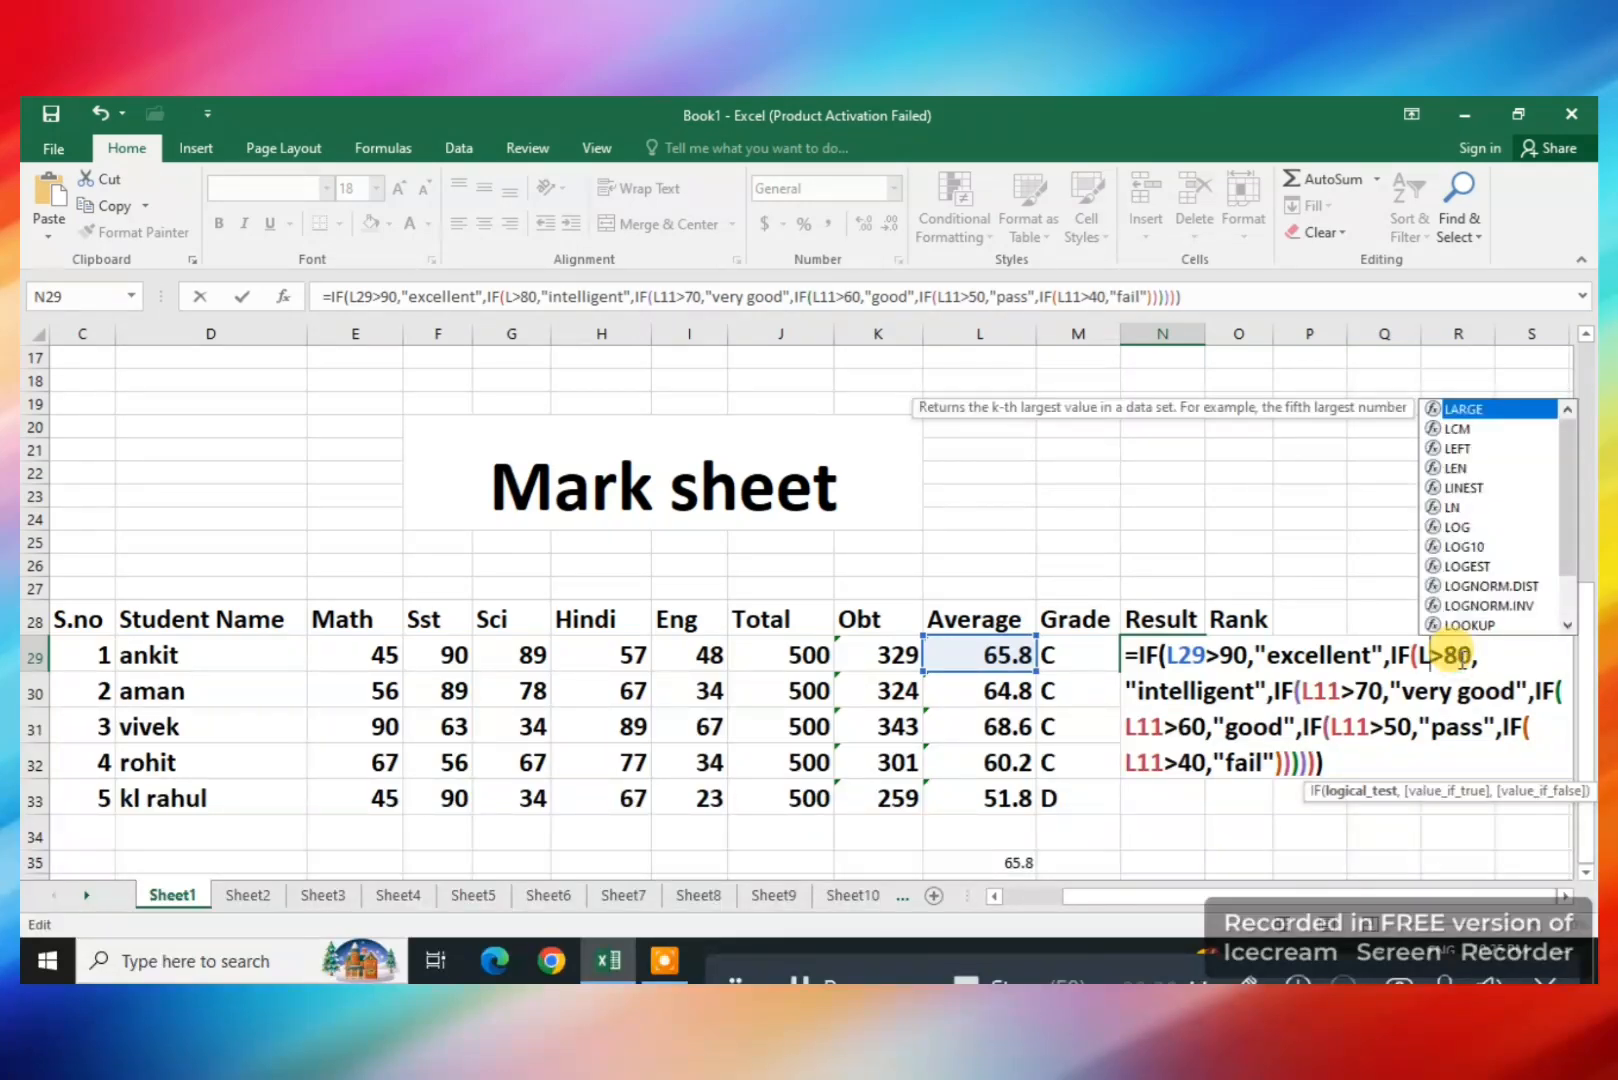
{"action": "type", "text": "29"}
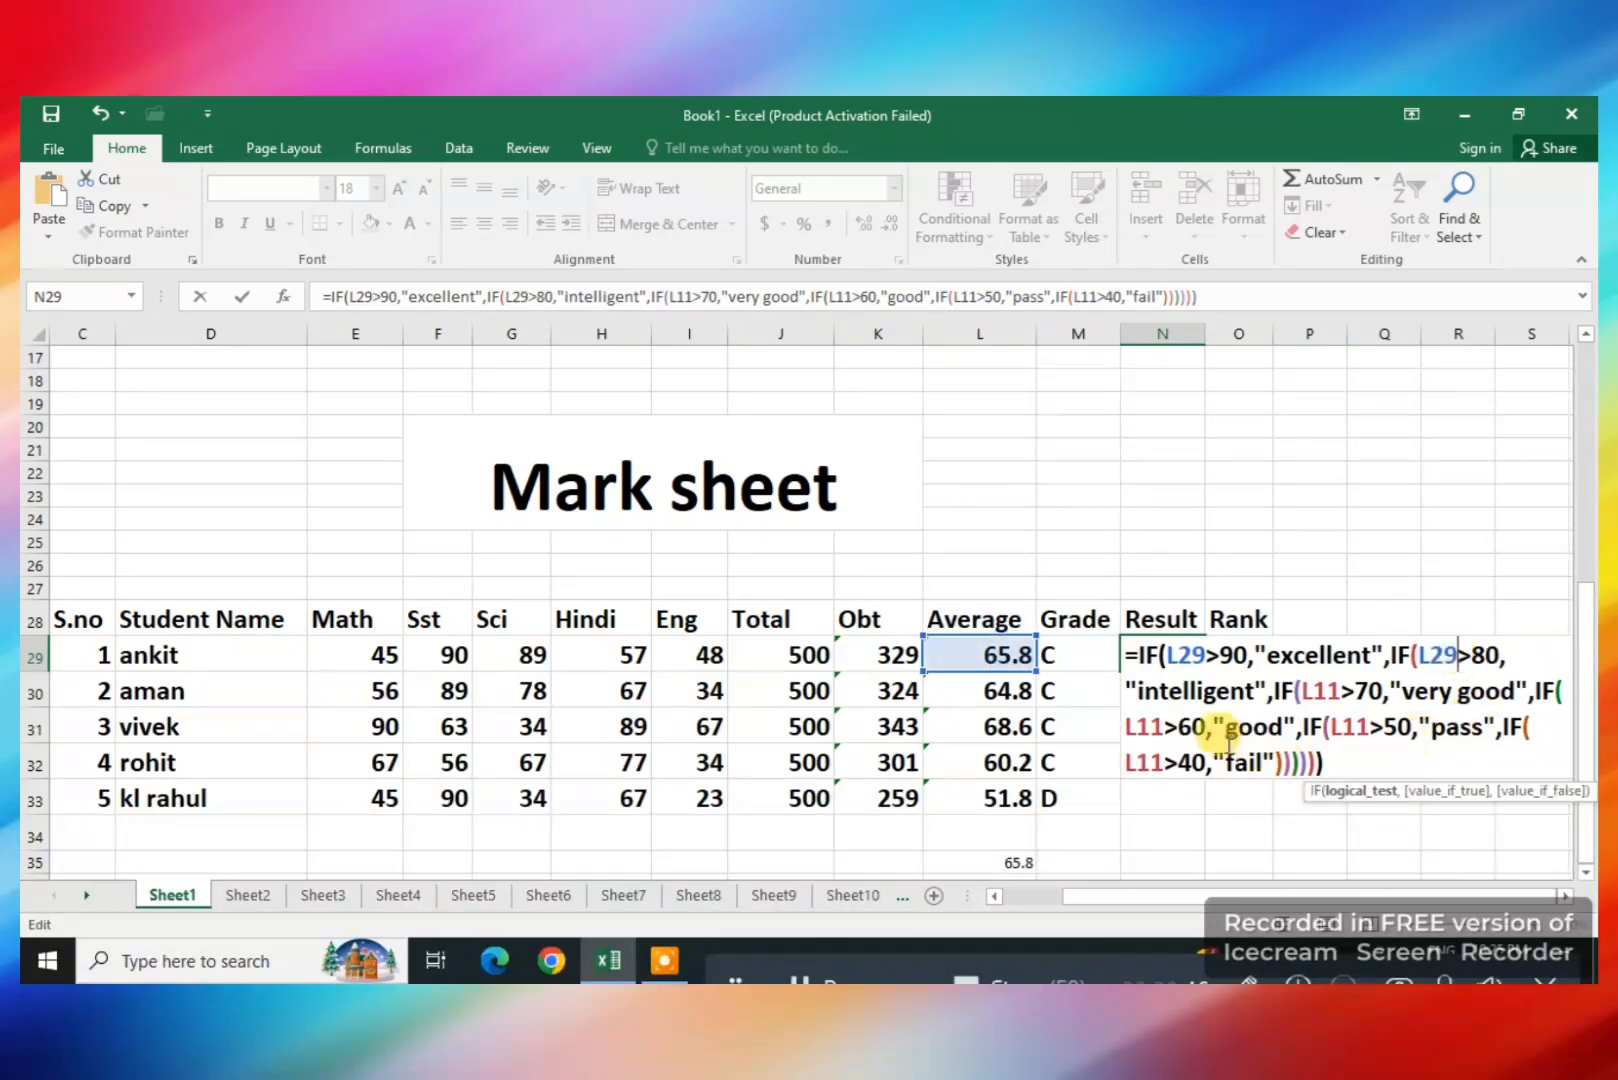
{"action": "left_click", "coordinate": [1336, 691]}
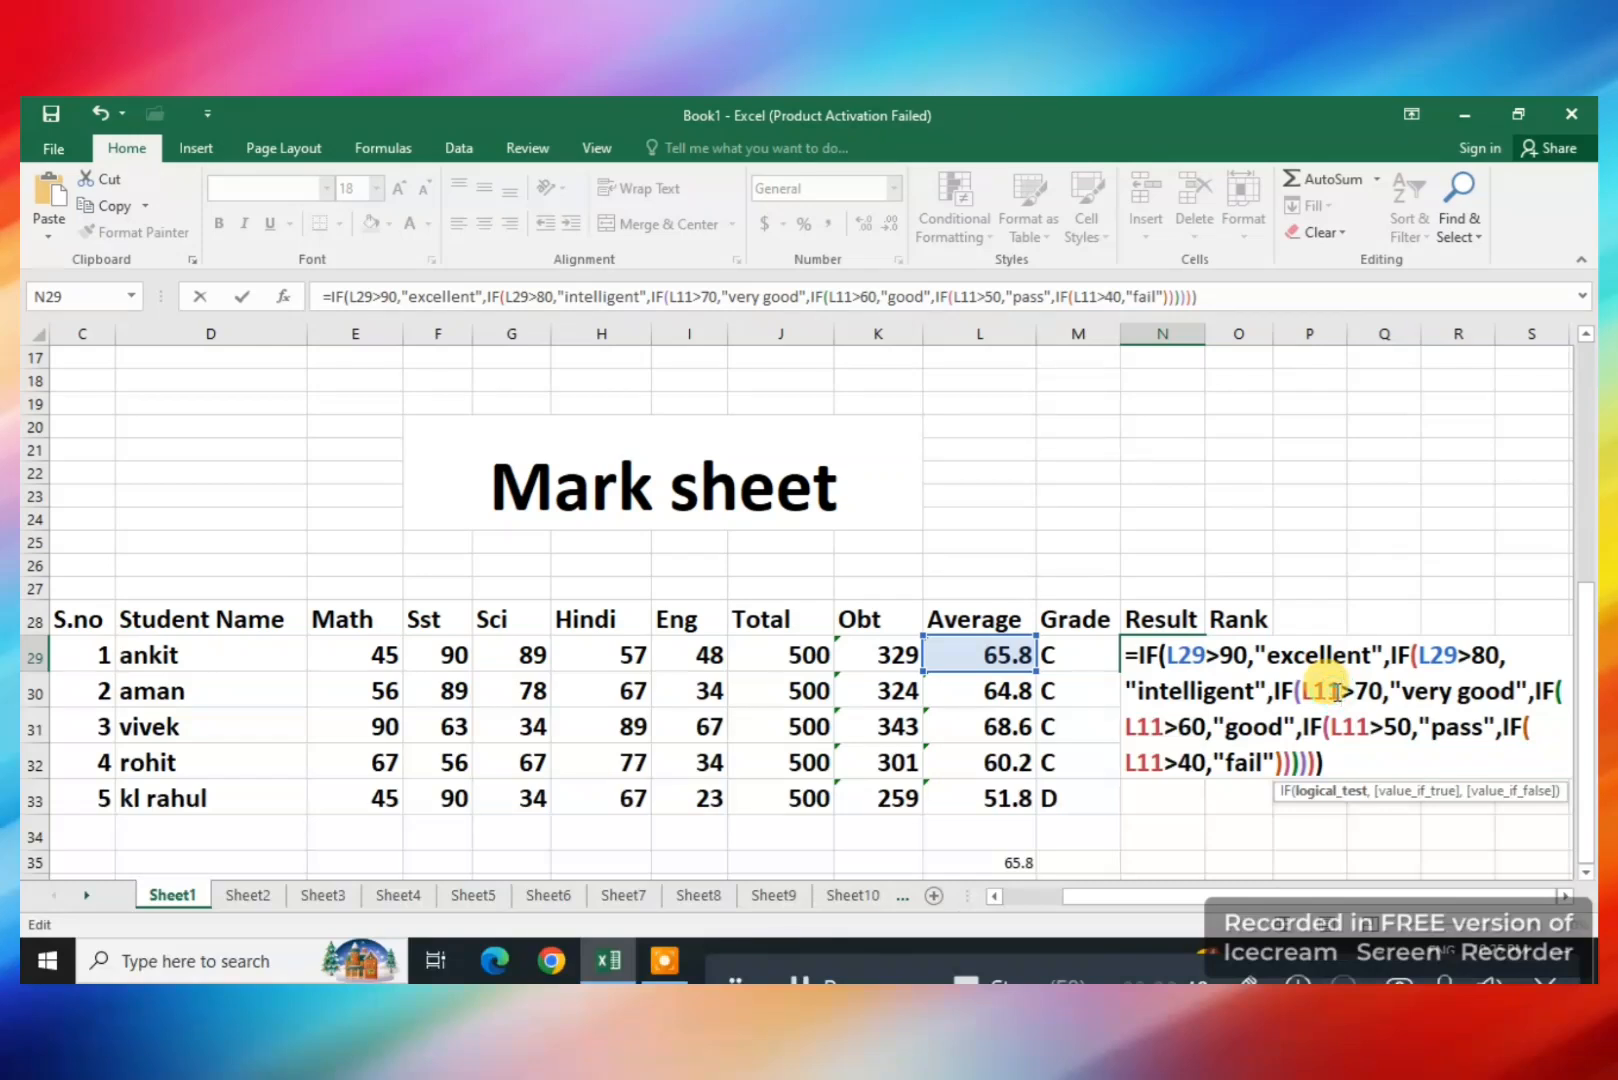
{"action": "key", "text": "BackSpace"}
{"action": "key", "text": "BackSpace"}
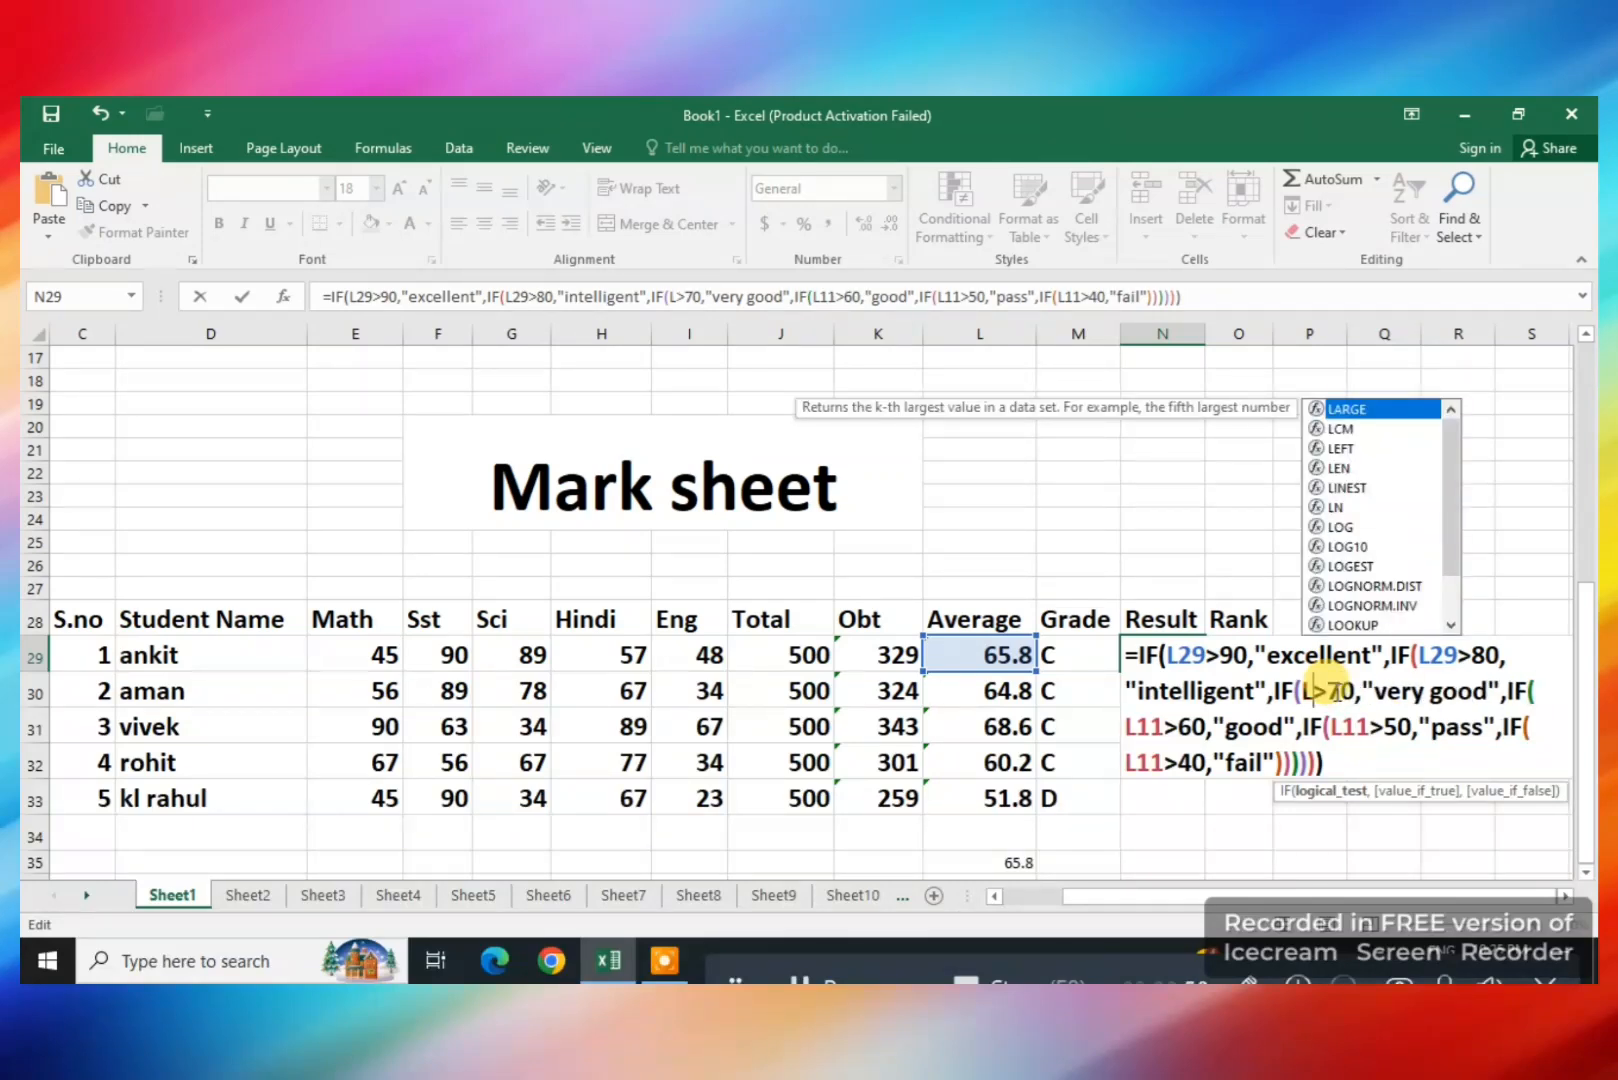
{"action": "type", "text": "29"}
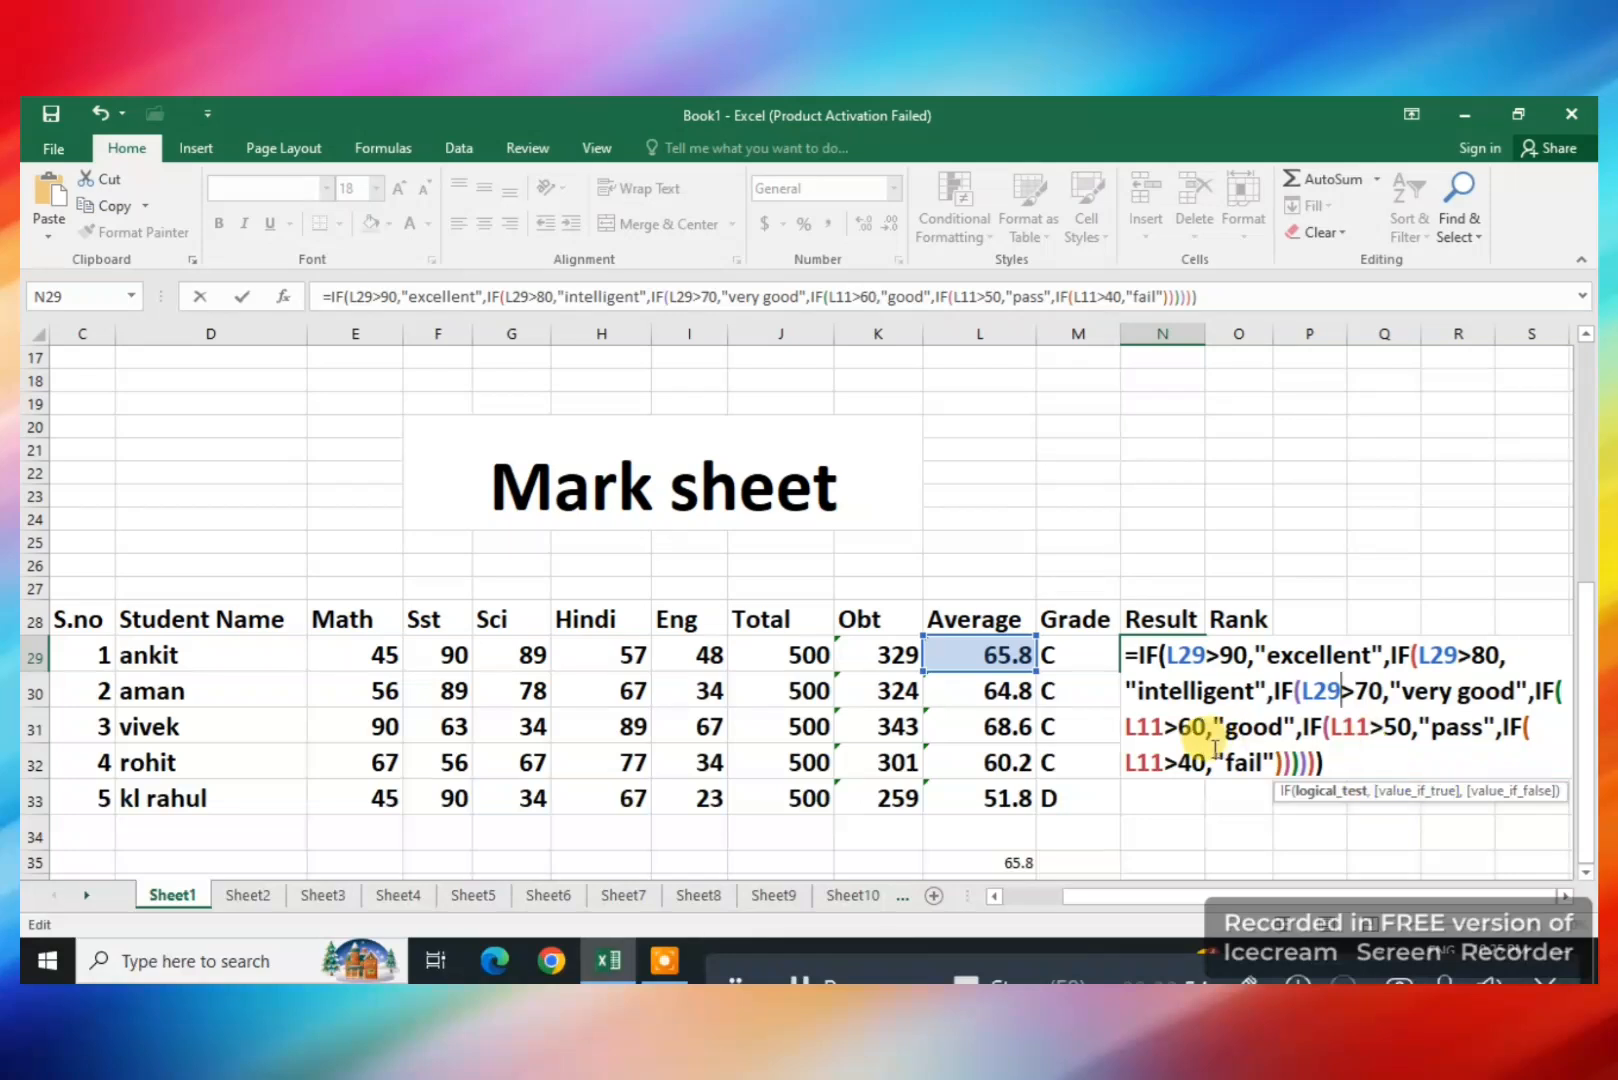
Change the L11 references in the >60 and >50 tests of the N29 result formula to L29
{"action": "left_click", "coordinate": [1168, 722]}
{"action": "key", "text": "BackSpace"}
{"action": "key", "text": "BackSpace"}
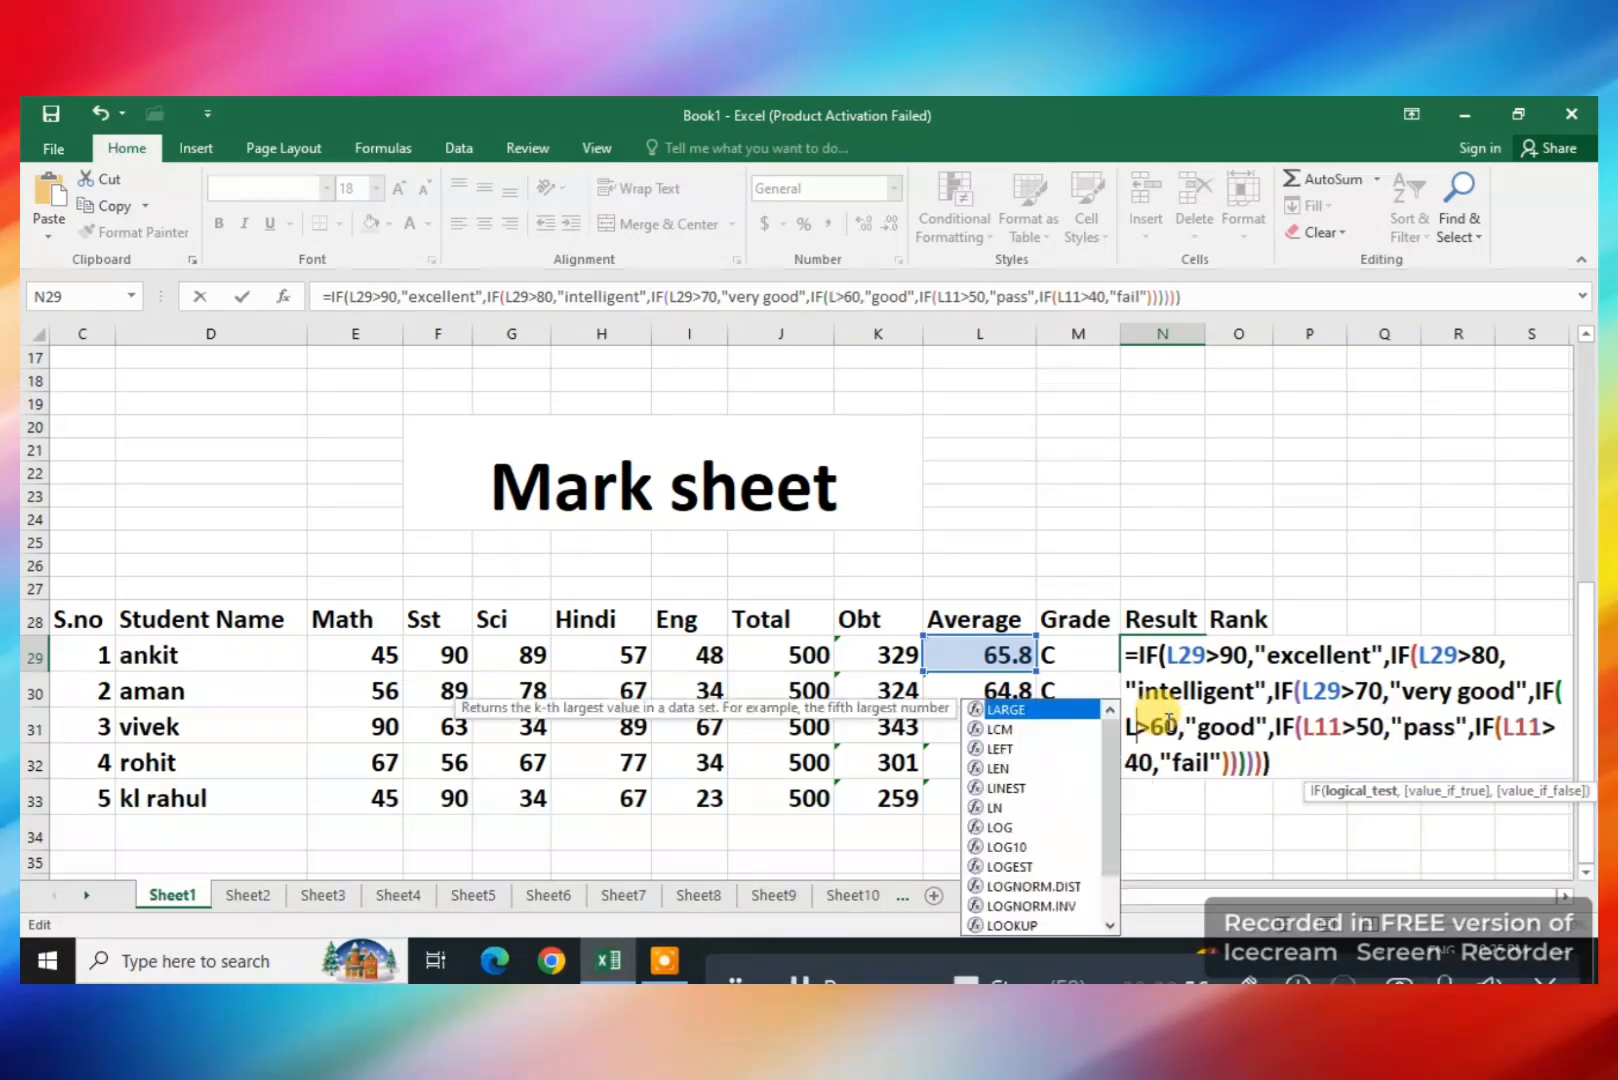
{"action": "type", "text": "29"}
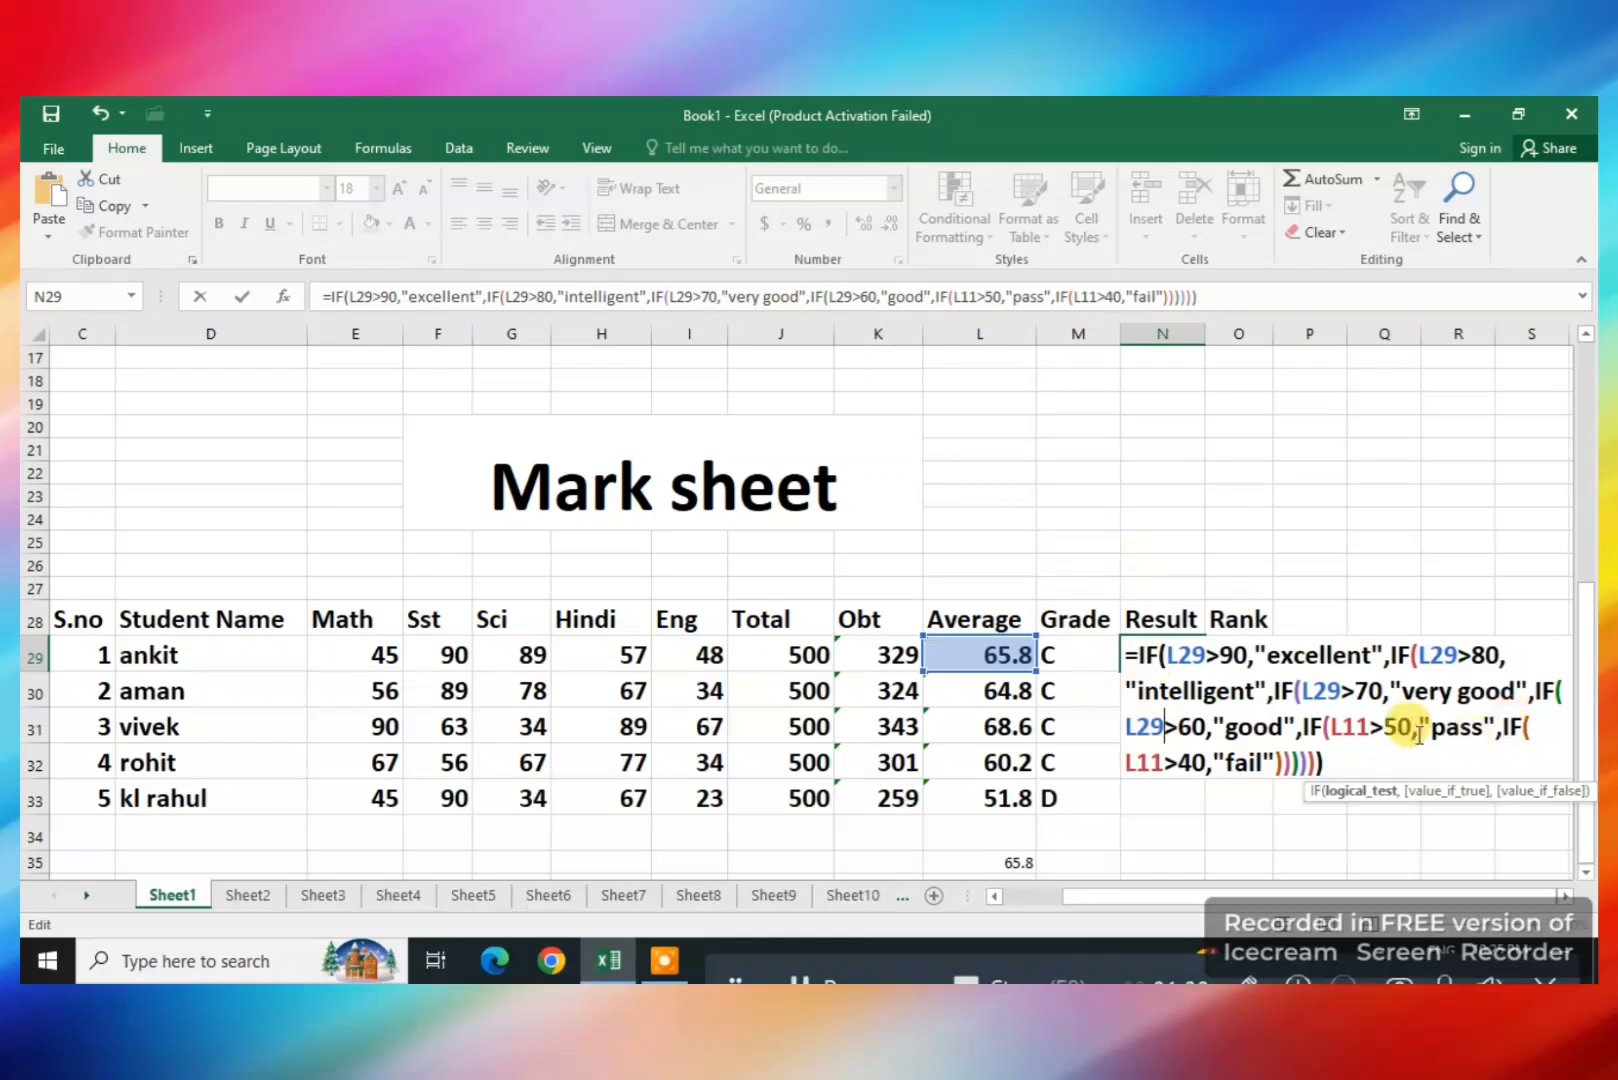
{"action": "left_click", "coordinate": [1369, 727]}
{"action": "key", "text": "BackSpace"}
{"action": "key", "text": "BackSpace"}
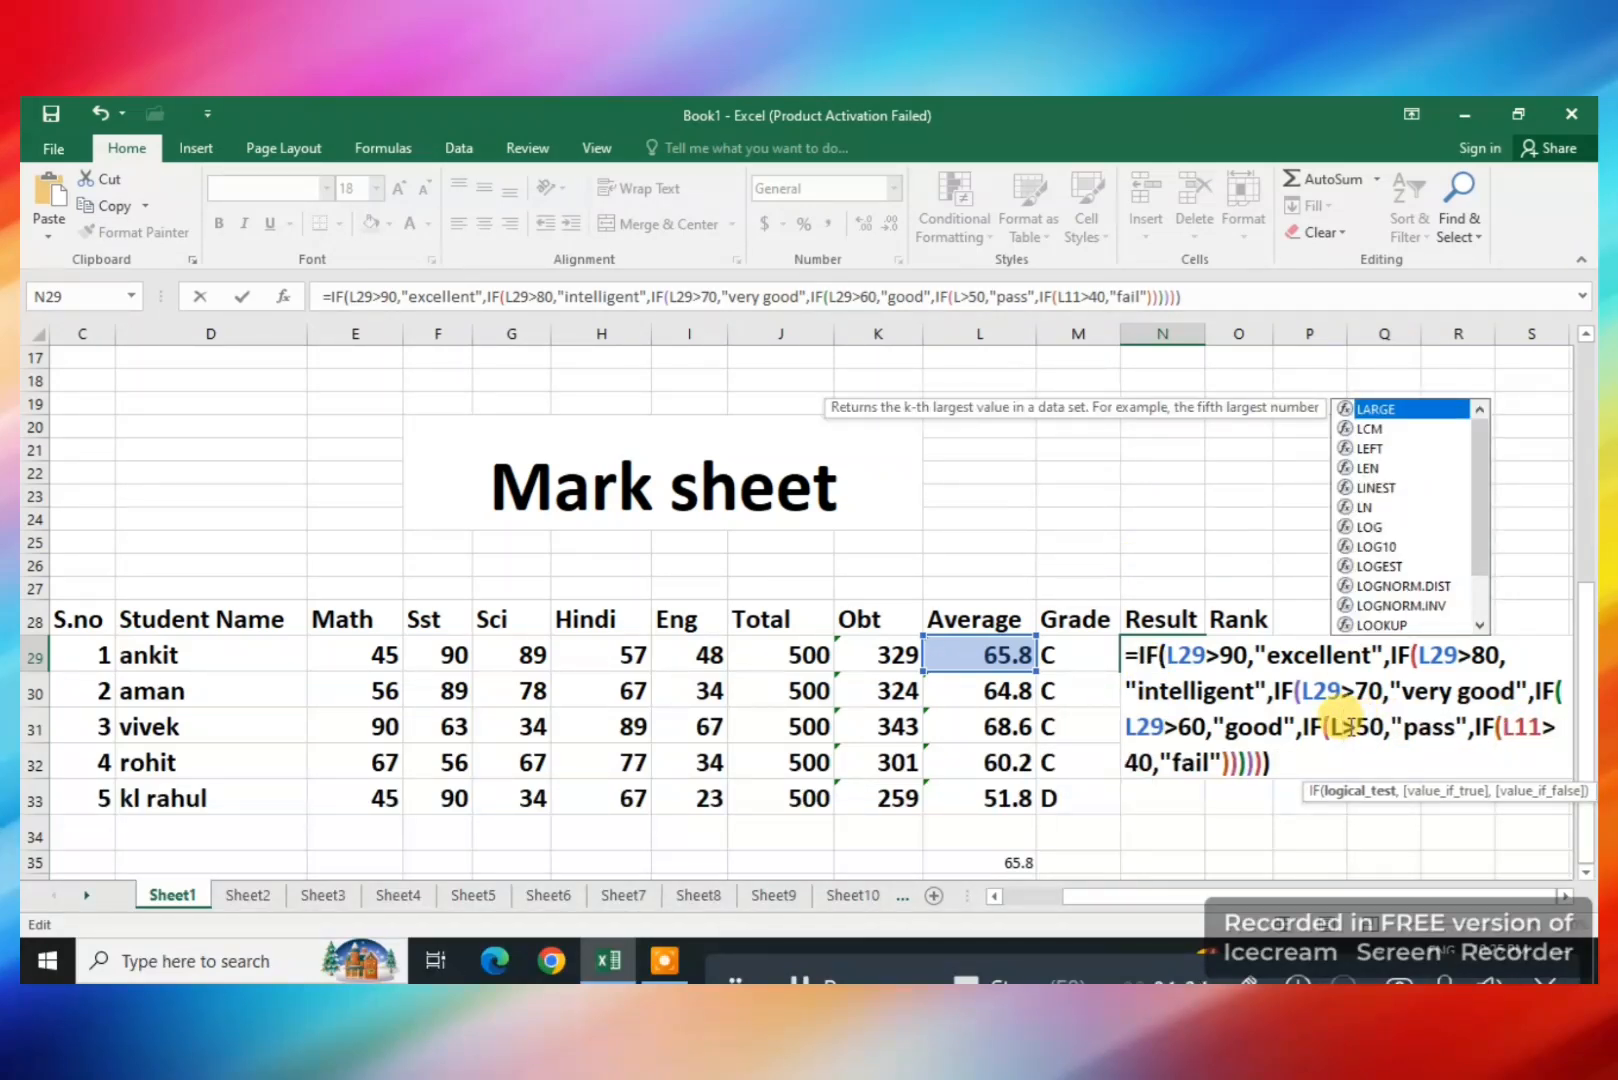
{"action": "type", "text": "29"}
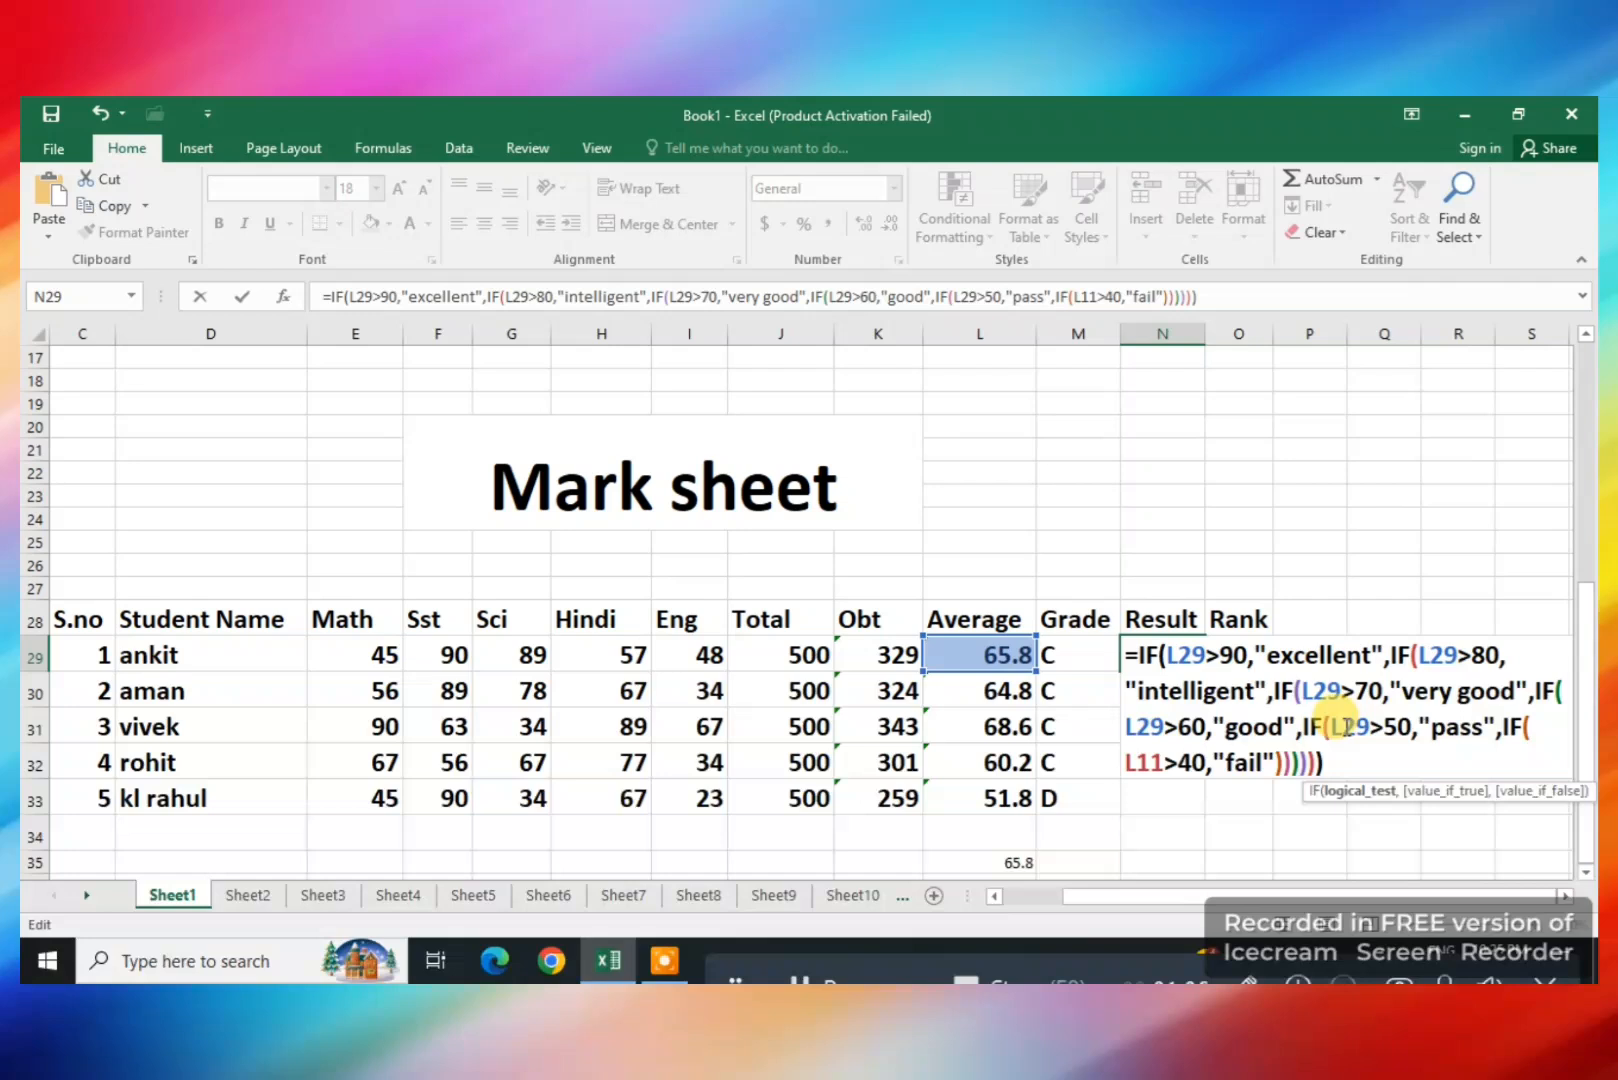
Change the L11 reference in the >40 test to L29 and enter the result formula in N29
{"action": "left_click", "coordinate": [1162, 764]}
{"action": "key", "text": "BackSpace"}
{"action": "key", "text": "BackSpace"}
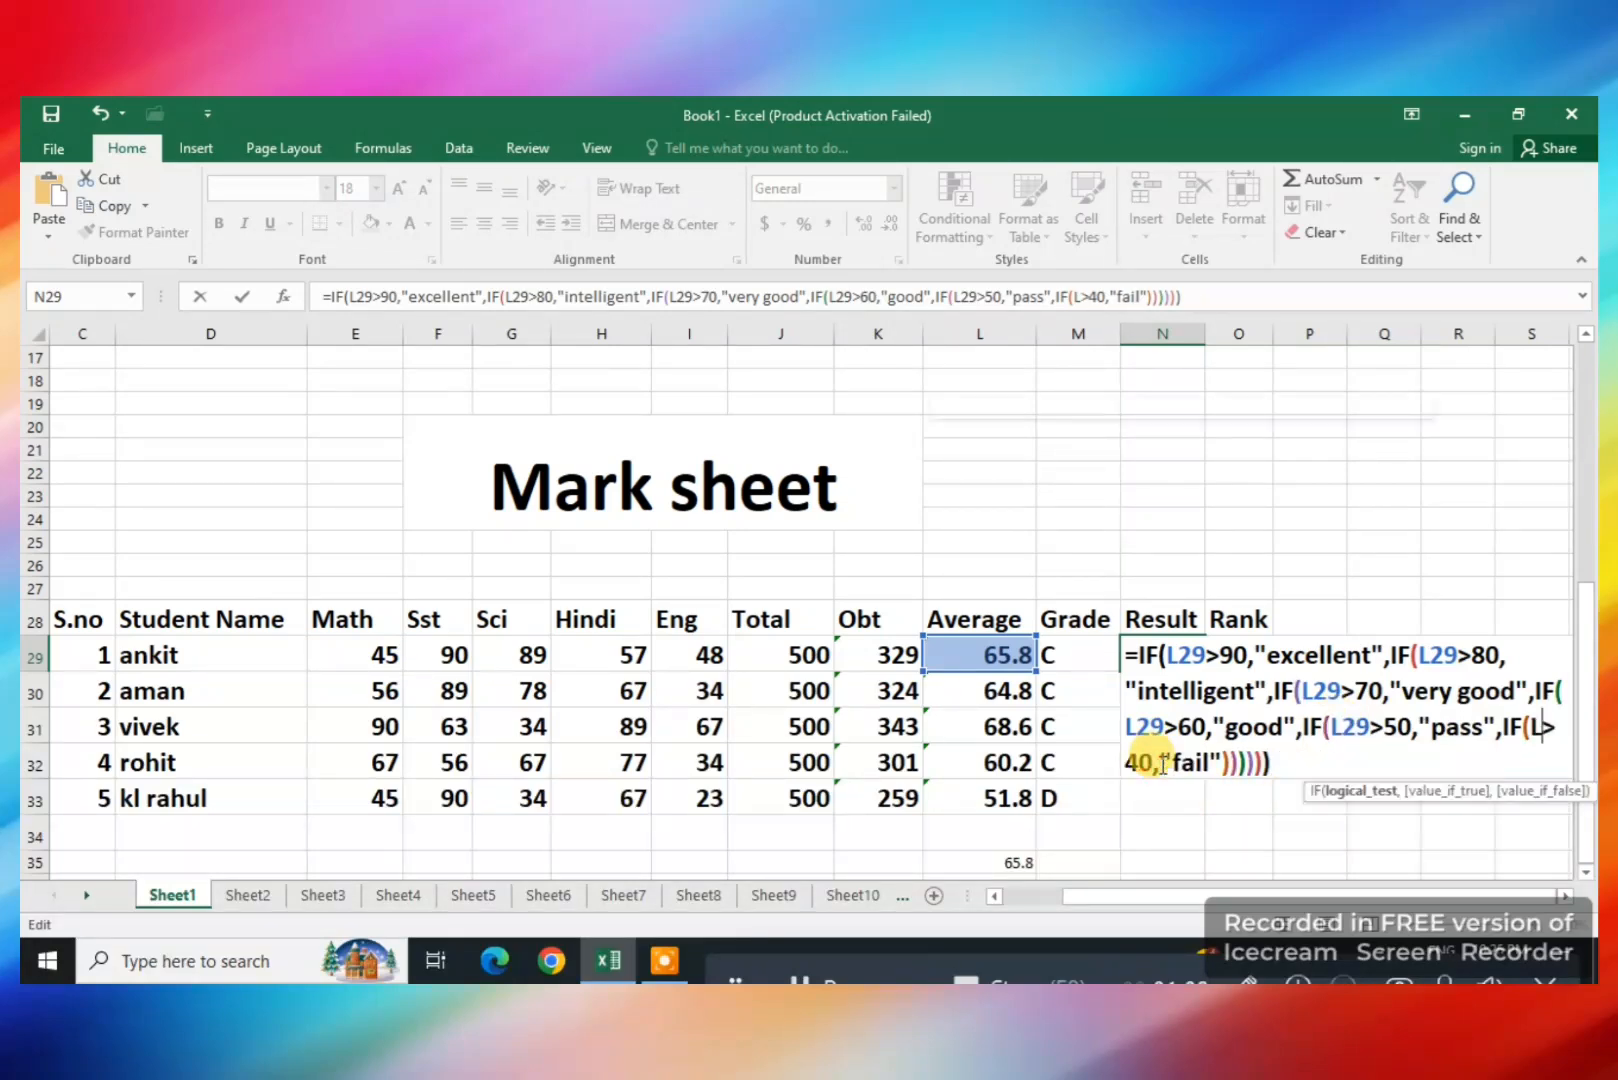
{"action": "type", "text": "29"}
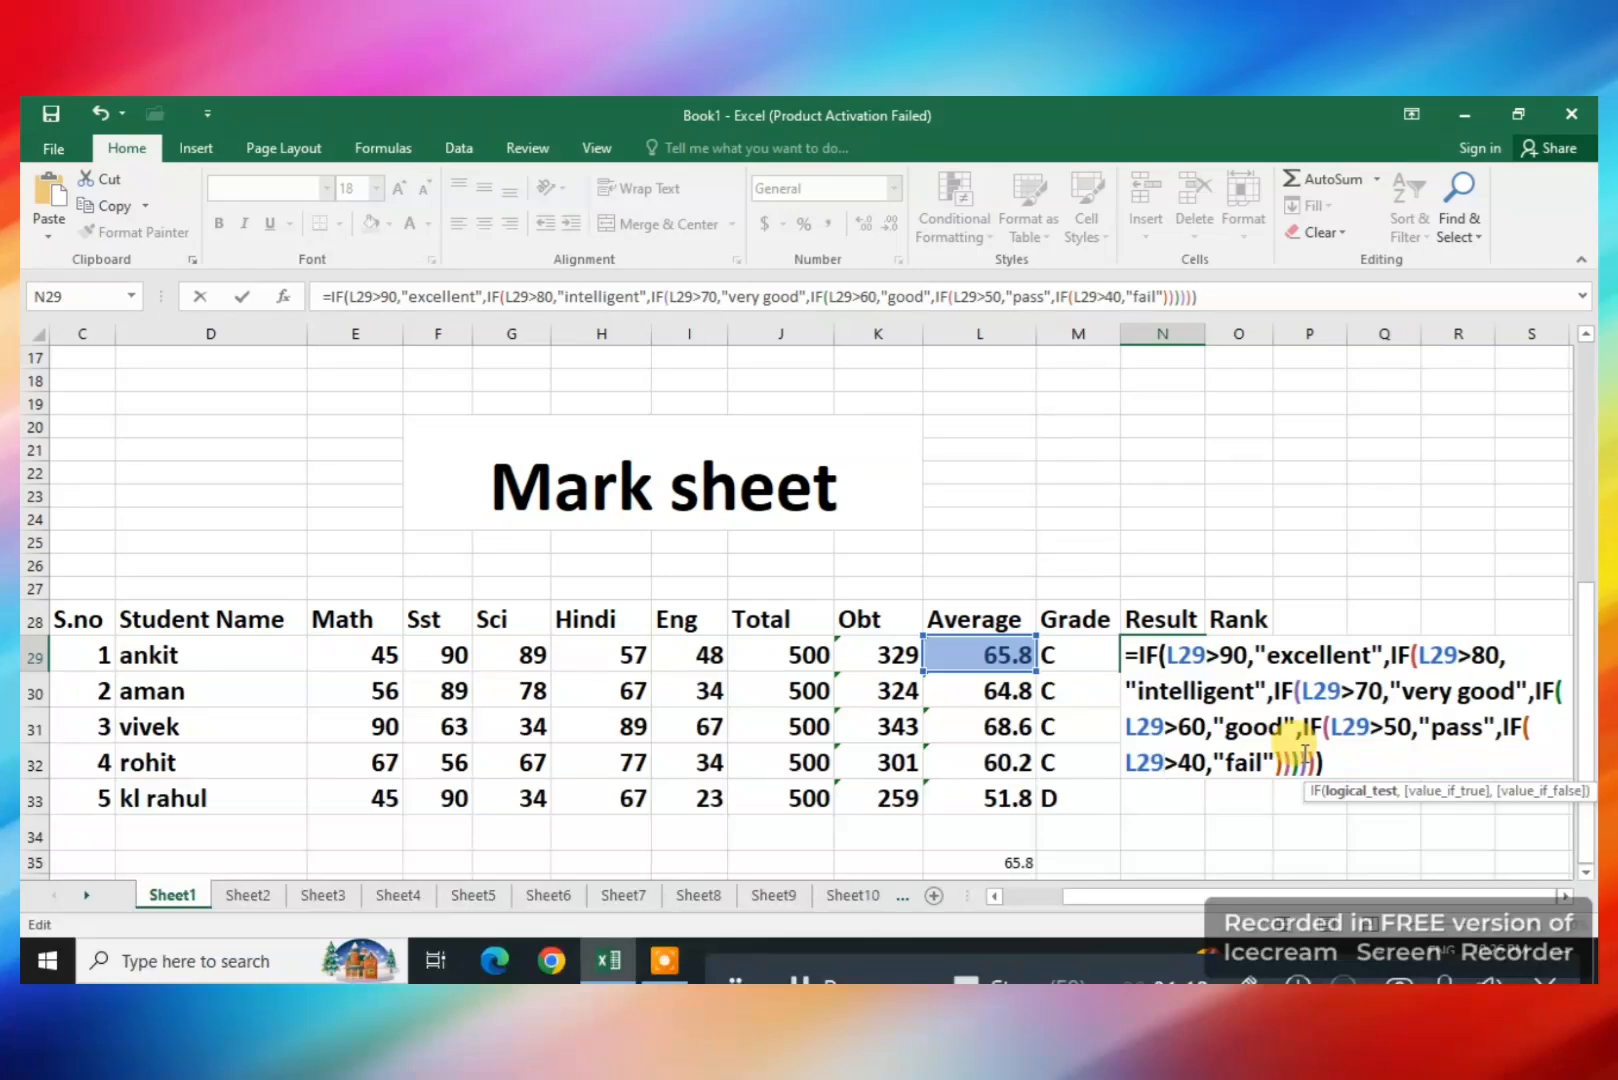
{"action": "key", "text": "Return"}
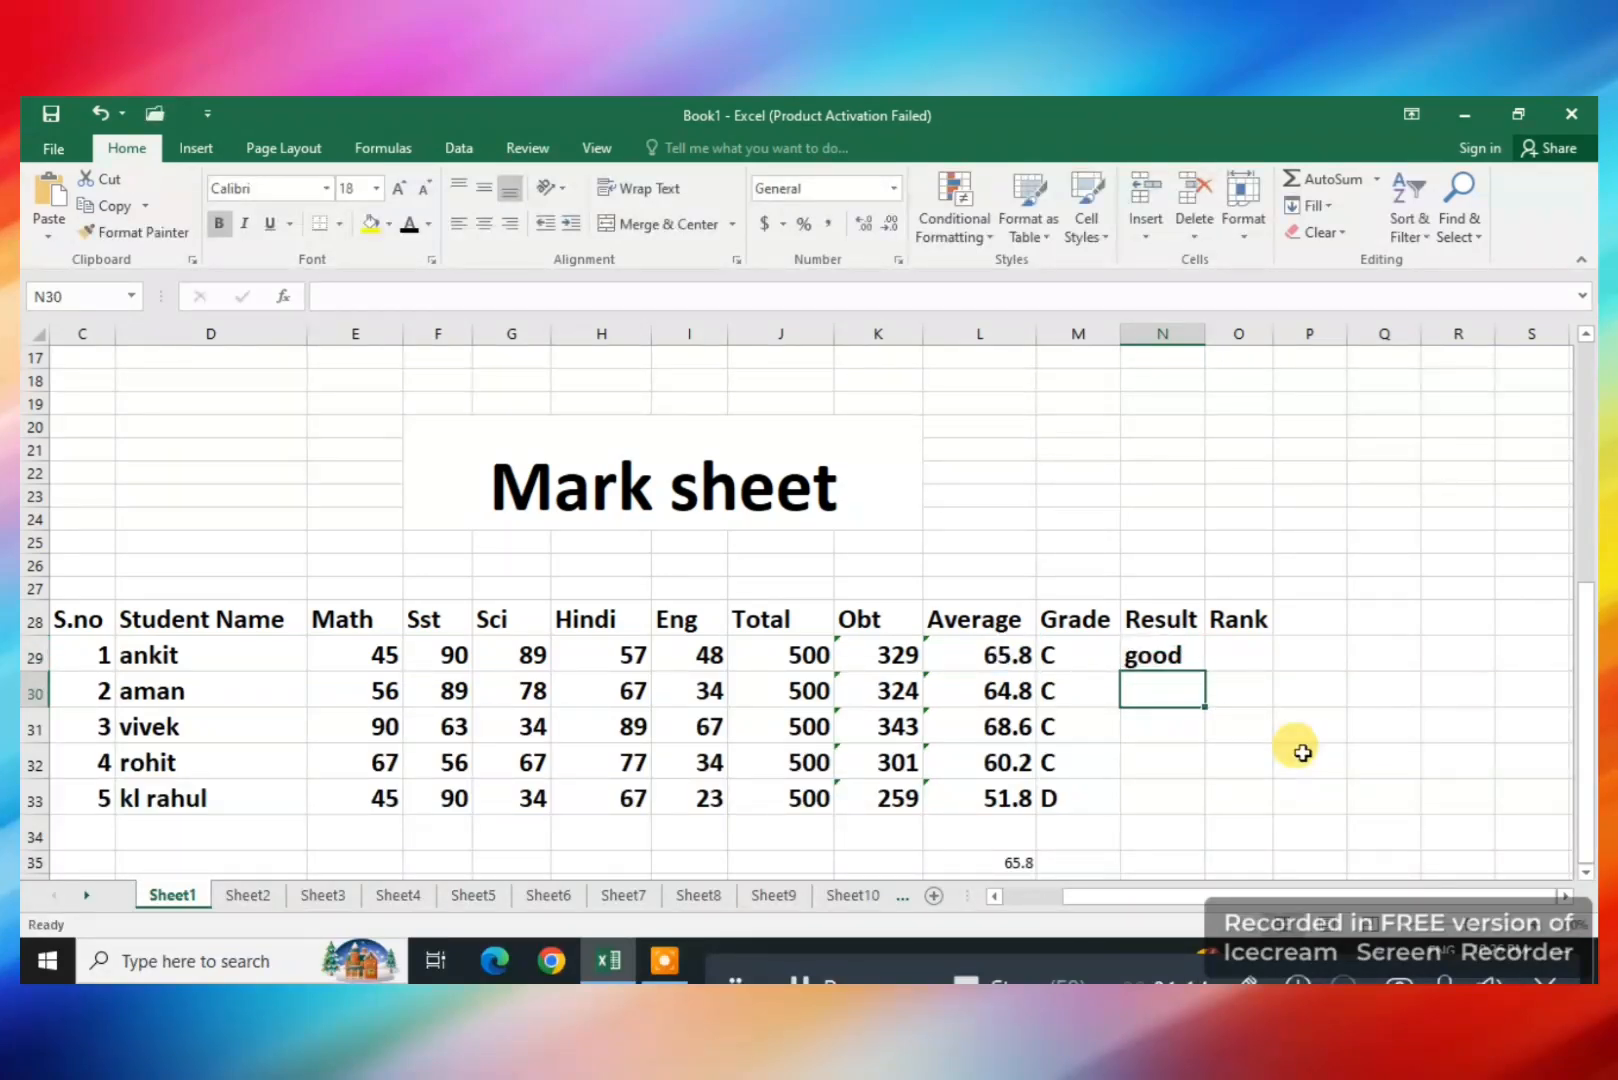
{"action": "double_click", "coordinate": [1150, 655]}
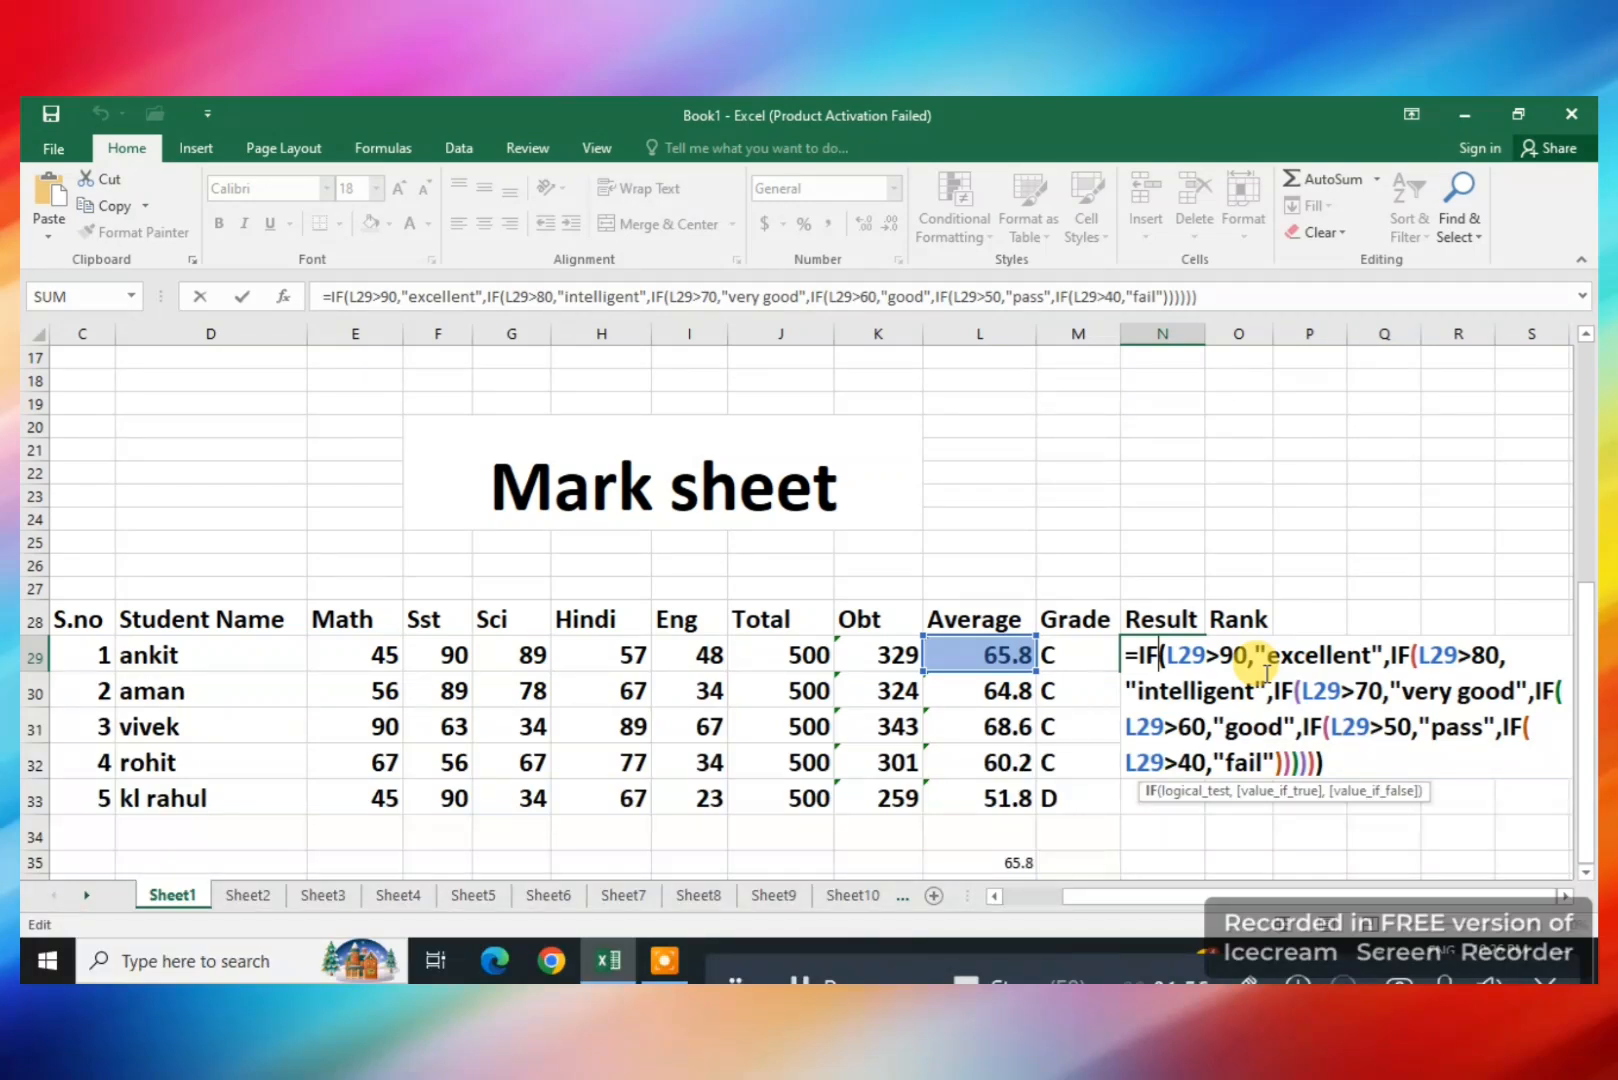
{"action": "key", "text": "Return"}
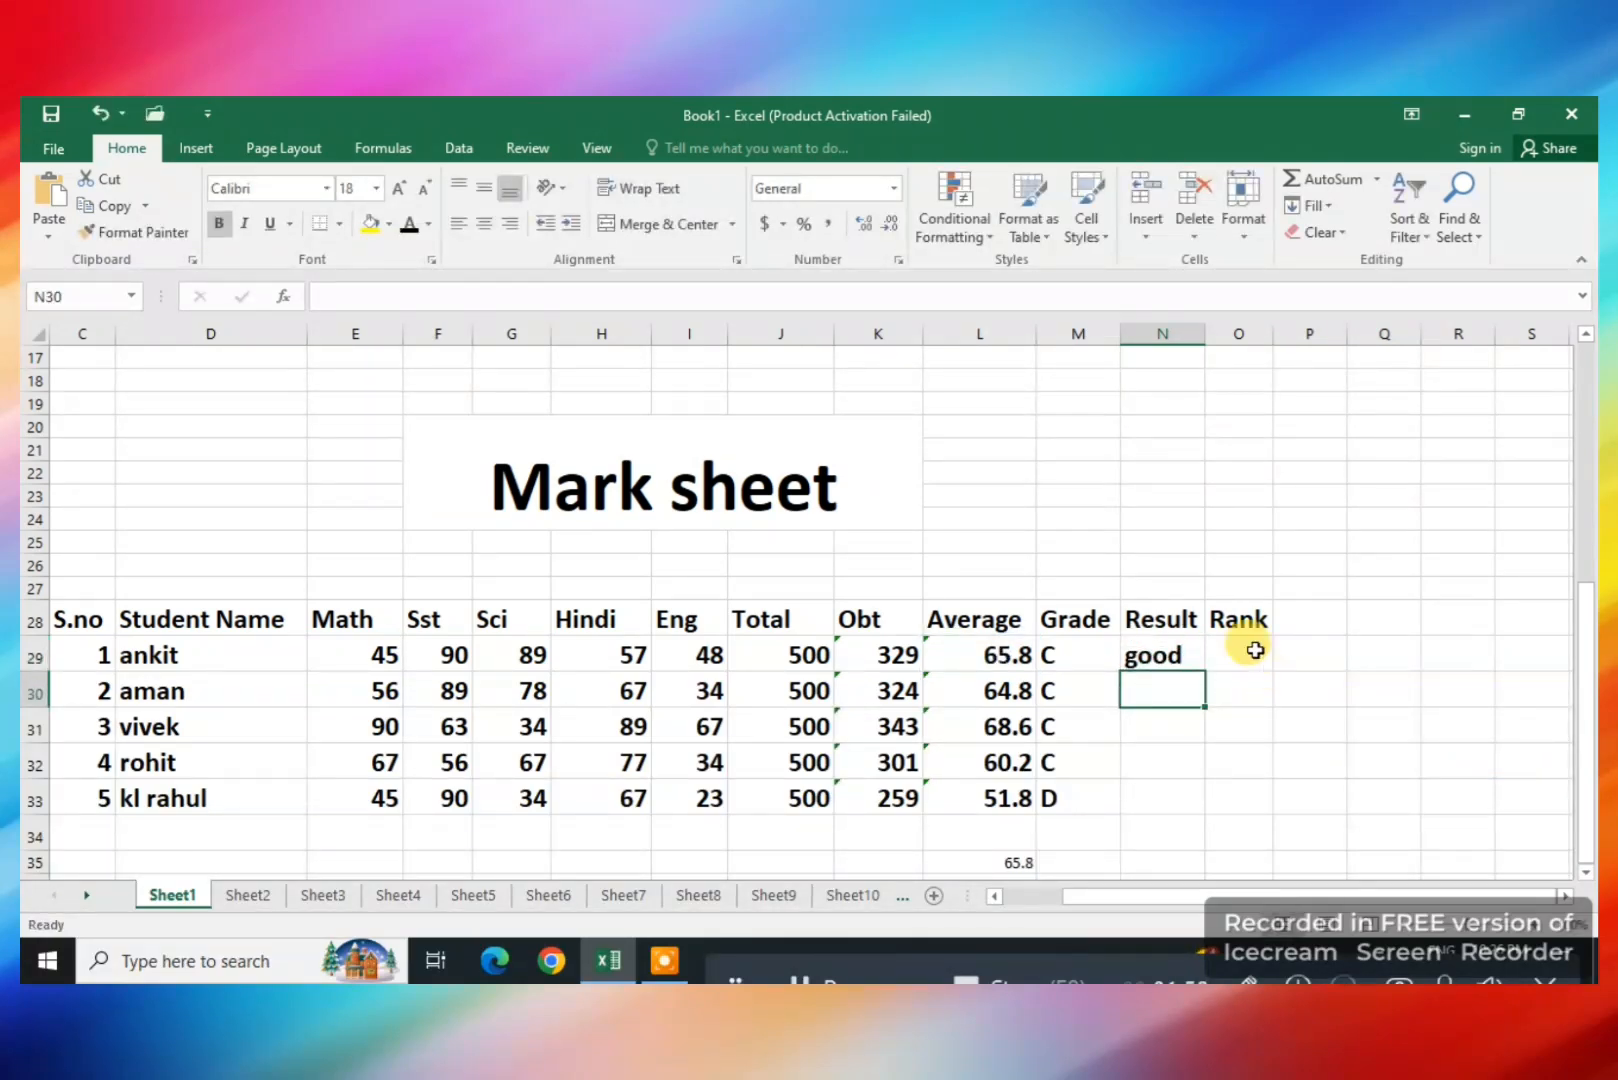
{"action": "left_click", "coordinate": [1155, 648]}
{"action": "left_click_drag", "start_coordinate": [1155, 640], "coordinate": [1200, 683]}
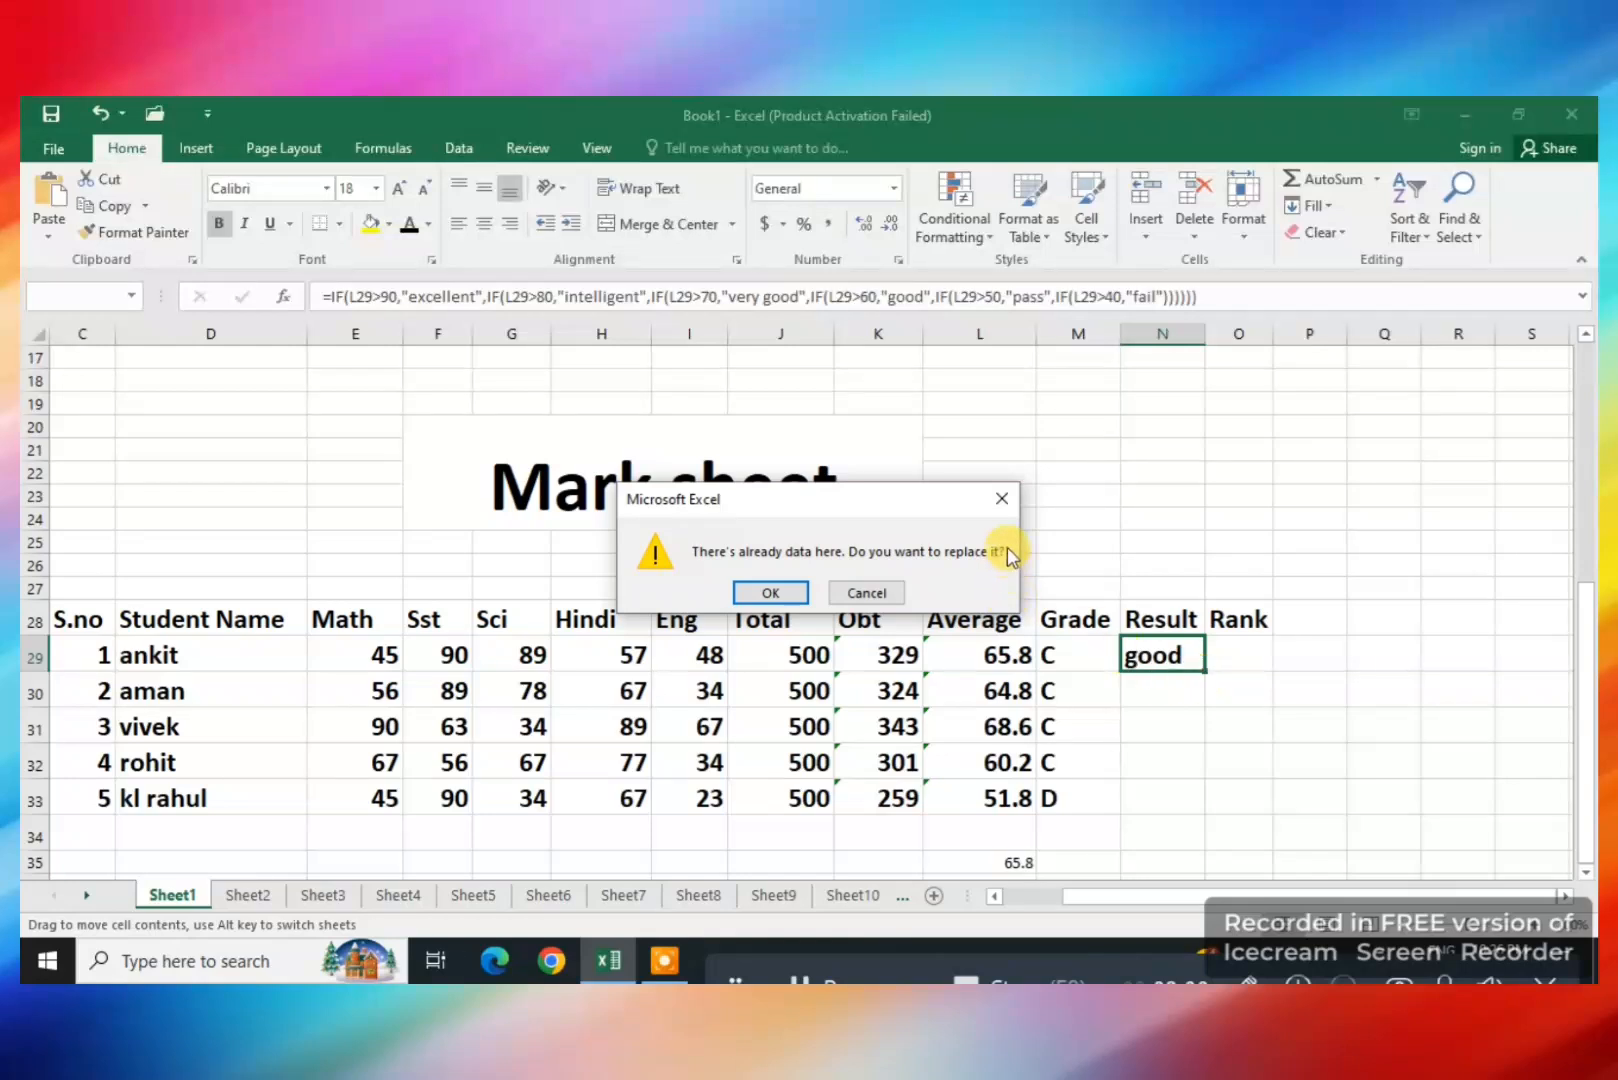
{"action": "left_click", "coordinate": [868, 591]}
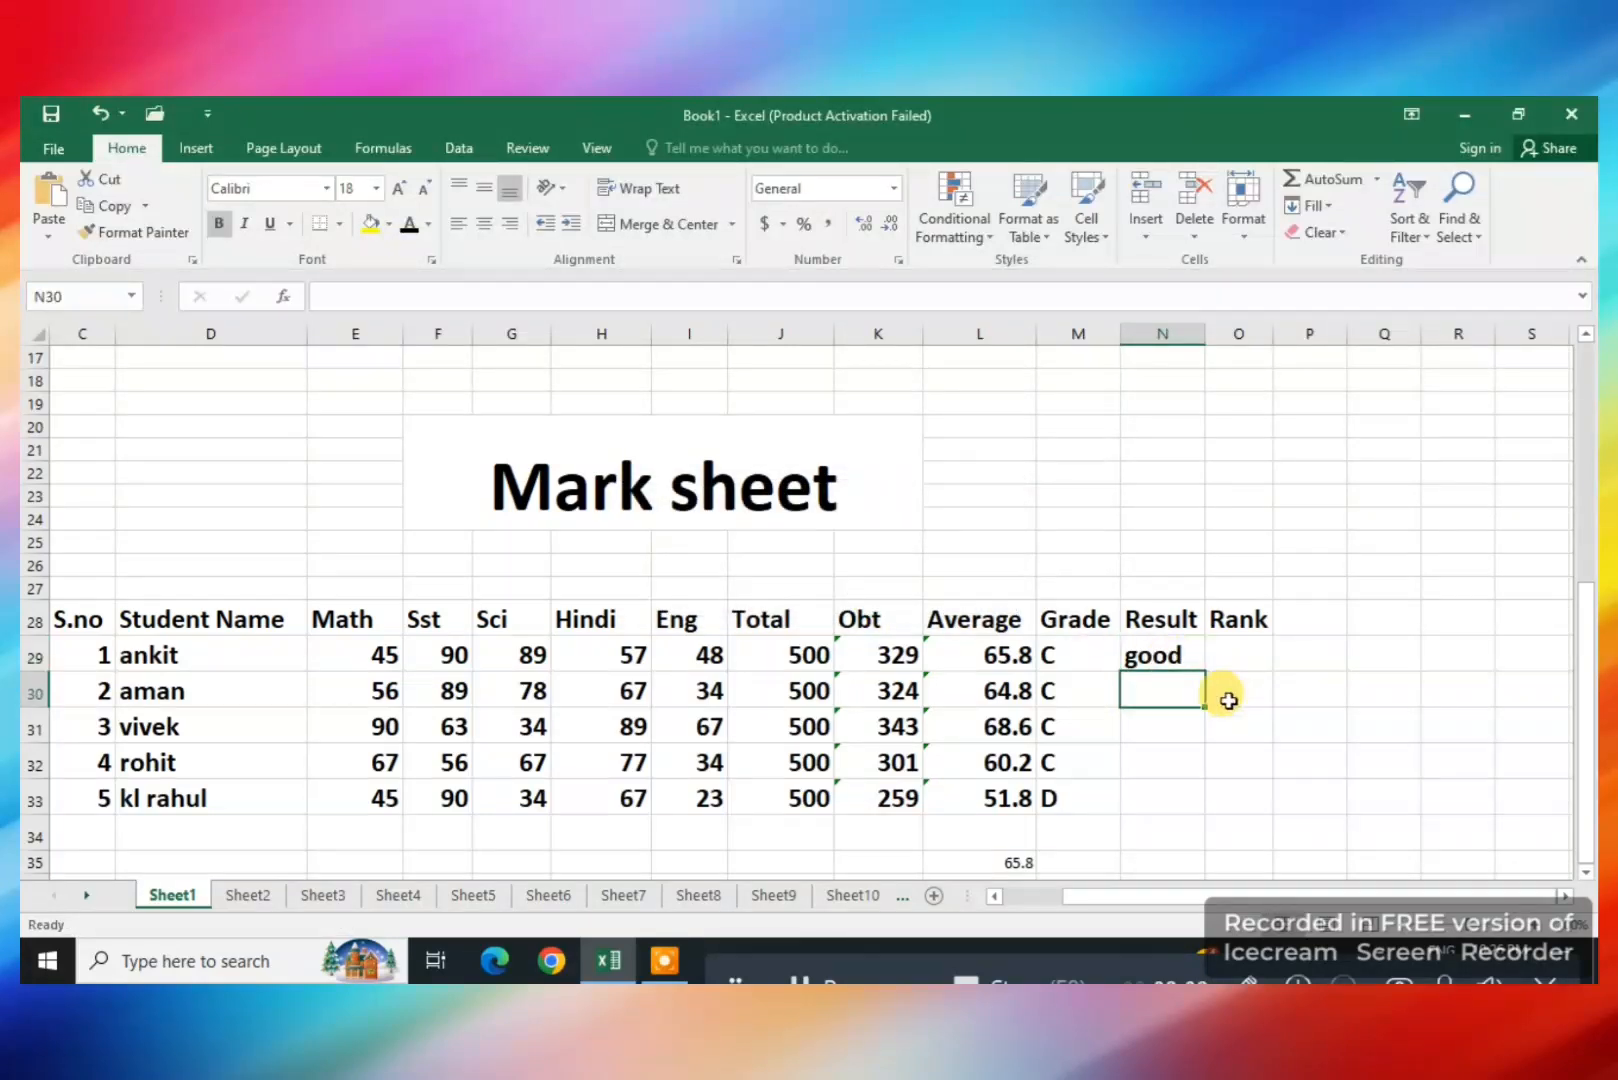
Fill the result formula from N29 down to N33 for the remaining students
{"action": "left_click", "coordinate": [1155, 653]}
{"action": "left_click_drag", "start_coordinate": [1205, 670], "coordinate": [1178, 806]}
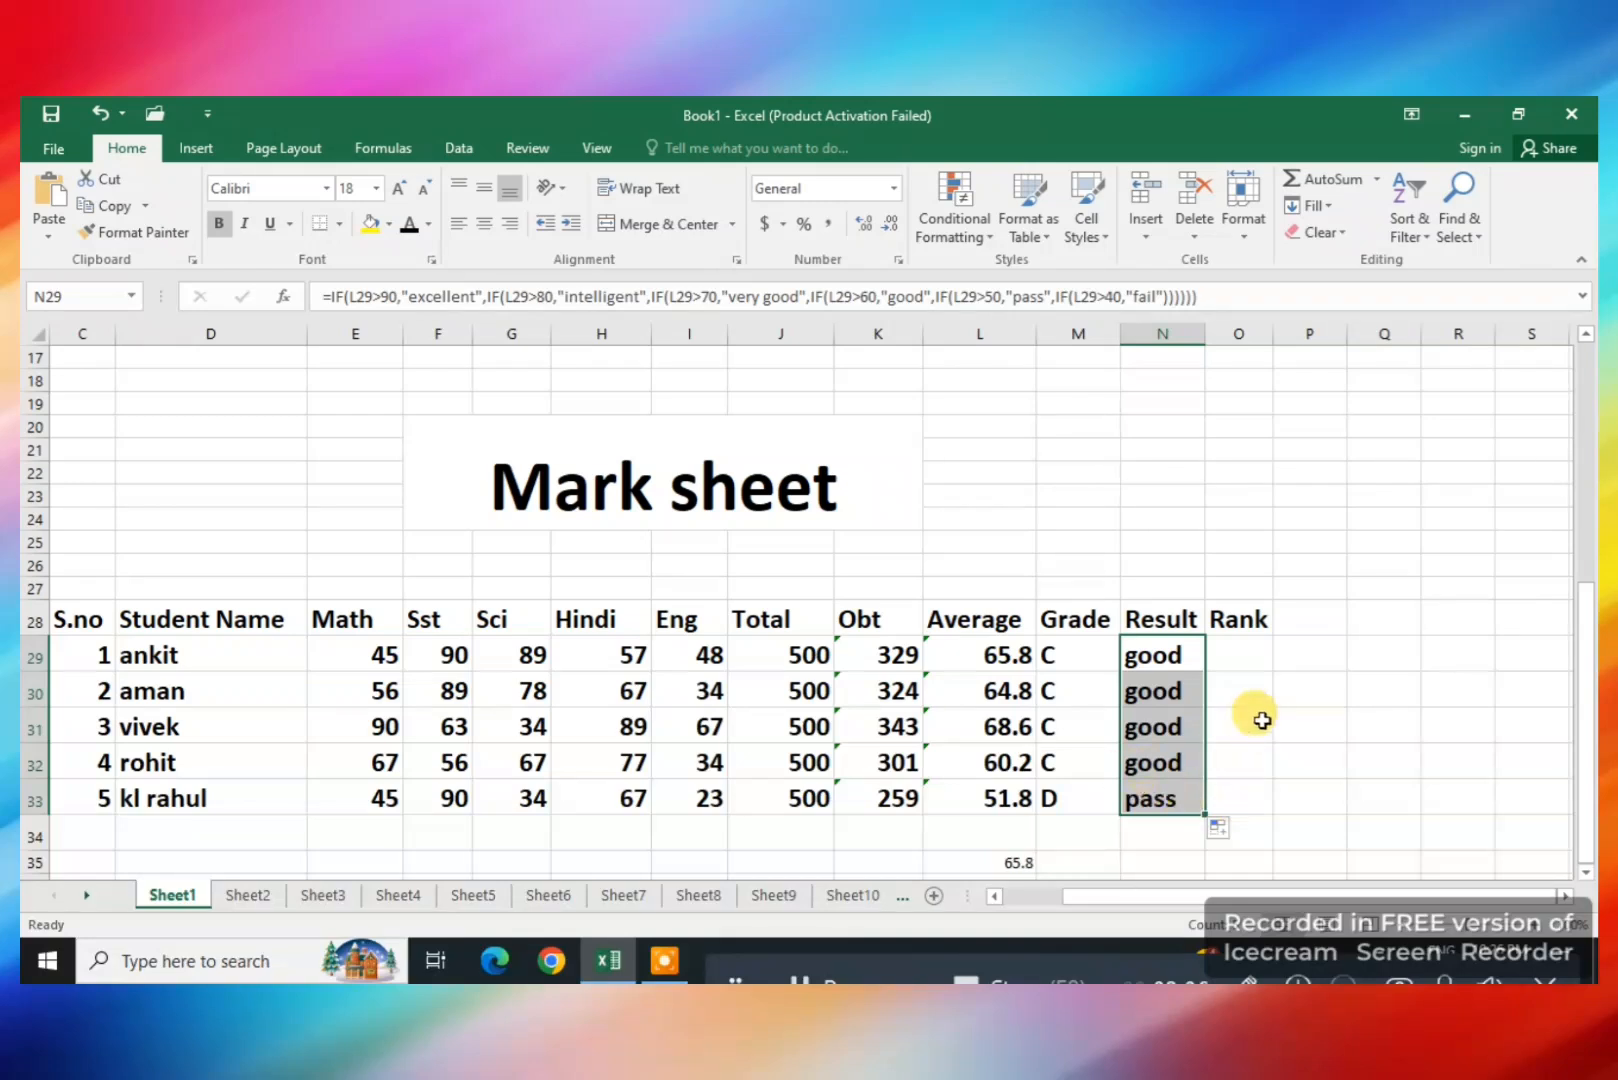
Enter =RANK(K29,K29:K33,0) in Rank cell O29 to rank the first student's obtained marks in descending order
{"action": "left_click", "coordinate": [1226, 662]}
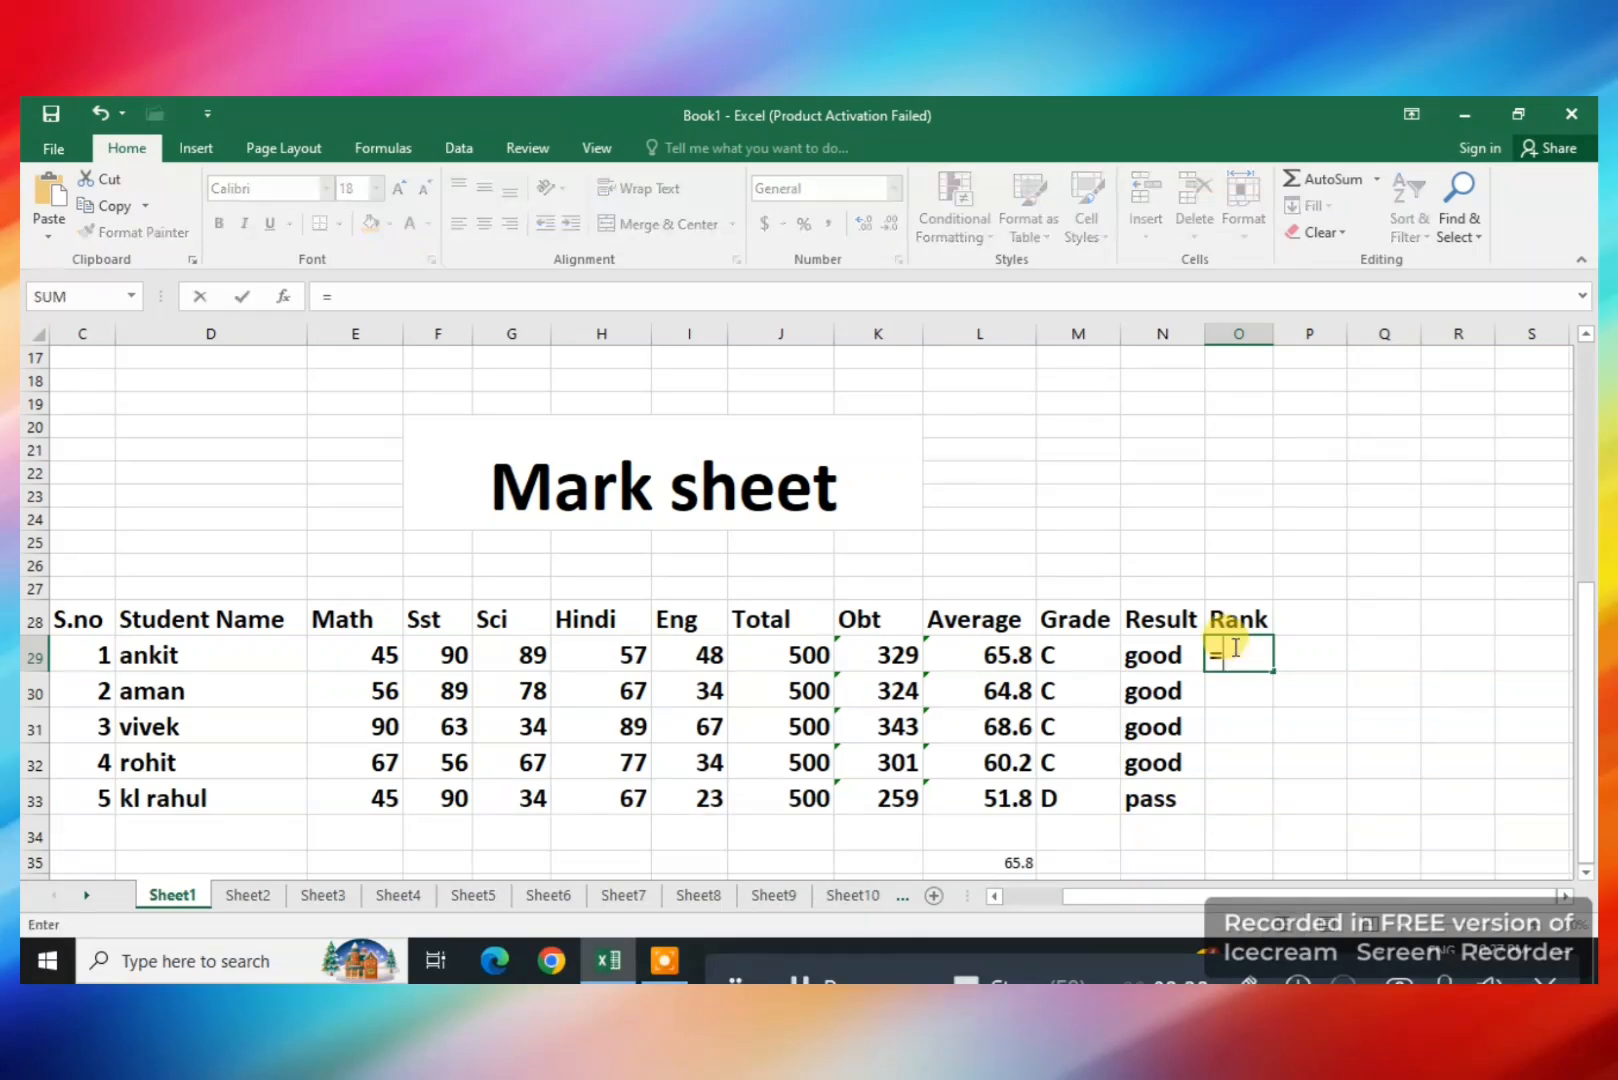
{"action": "type", "text": "=RA"}
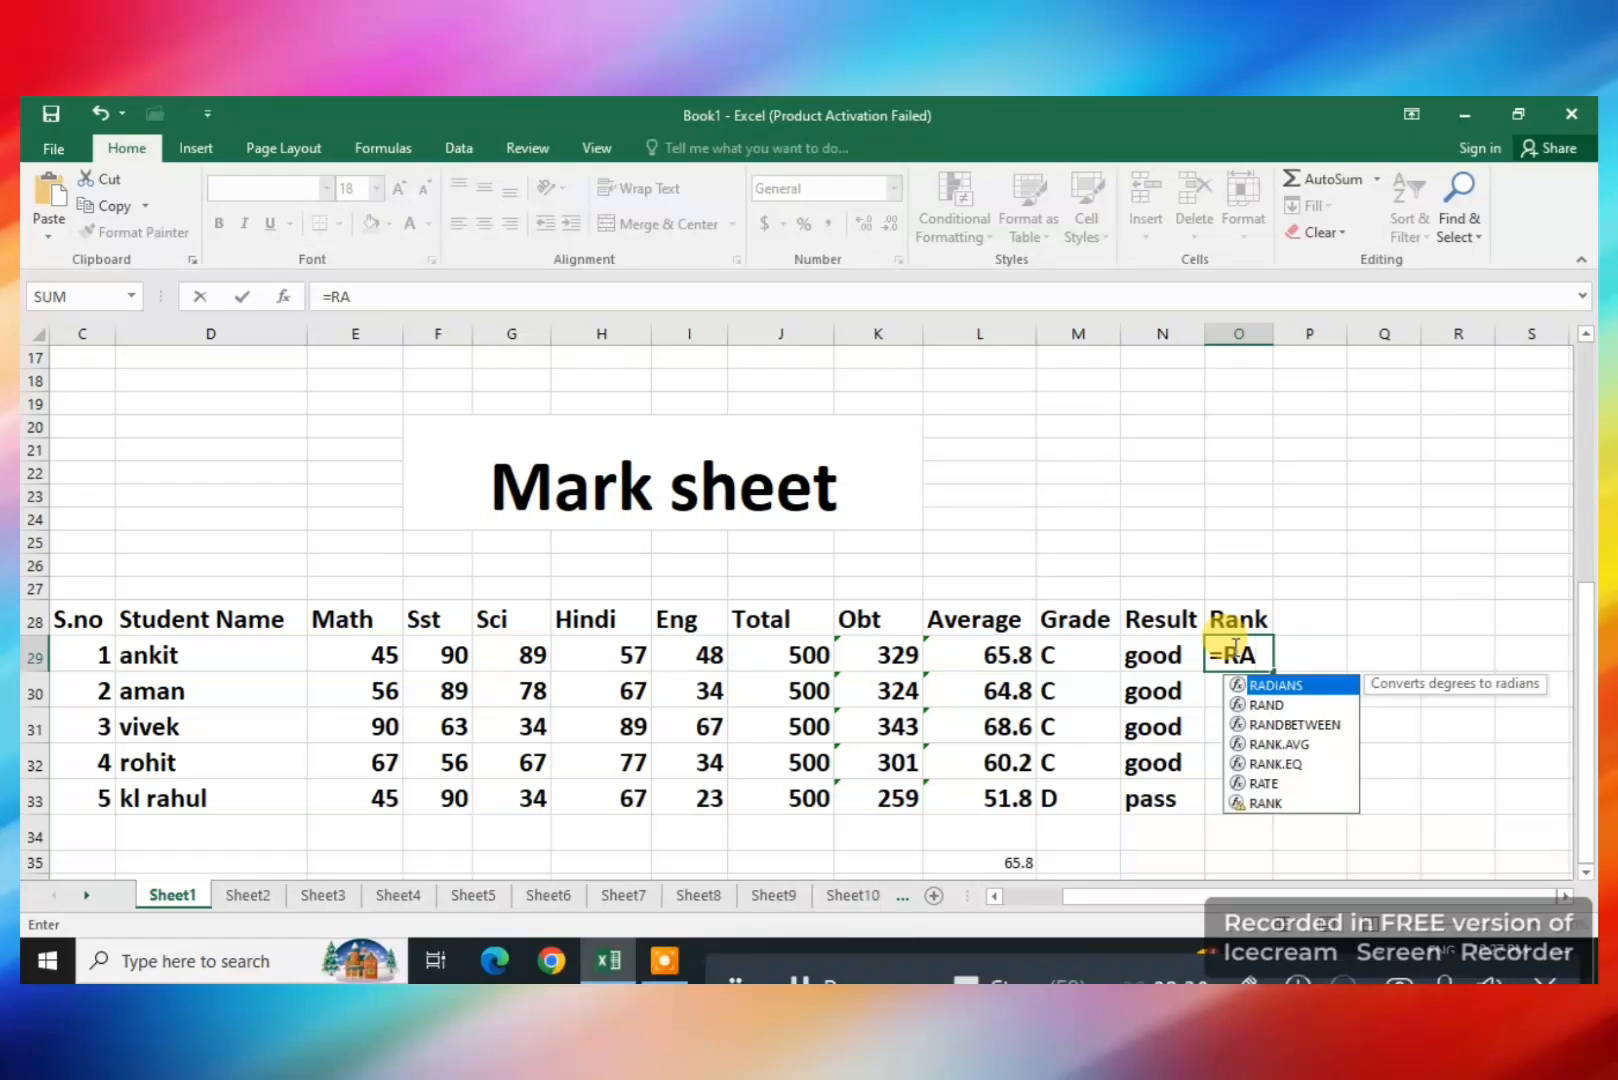
{"action": "type", "text": "NK("}
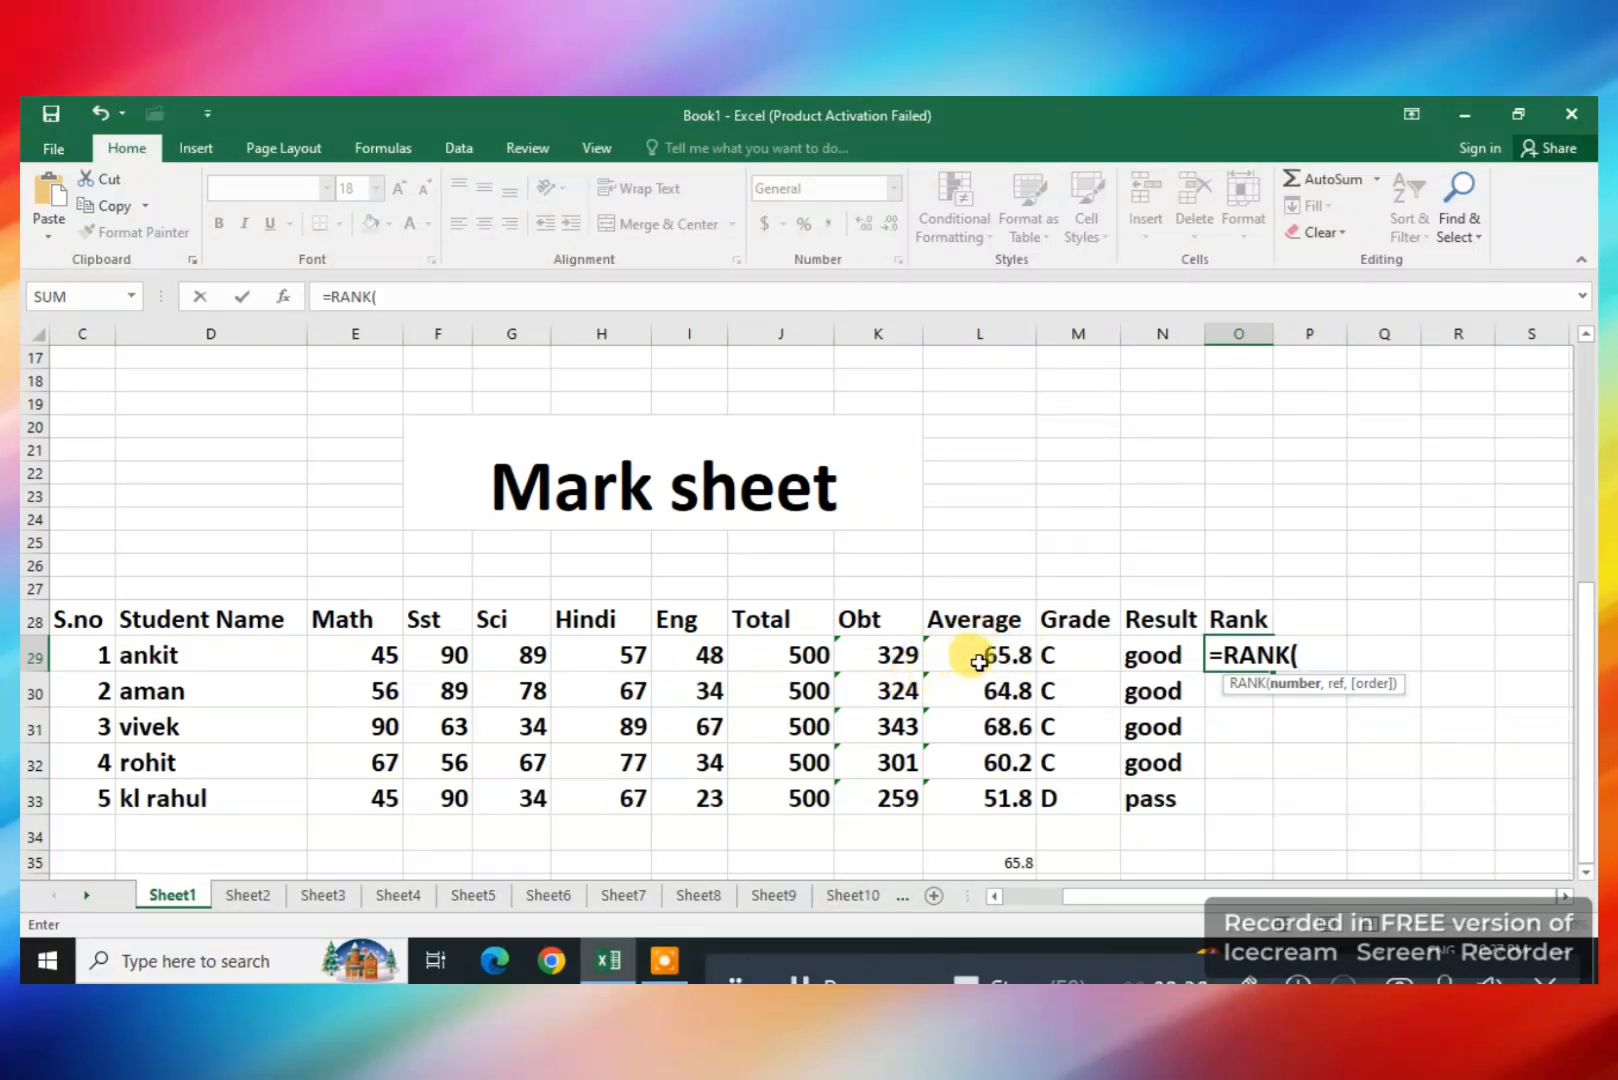
{"action": "left_click", "coordinate": [900, 656]}
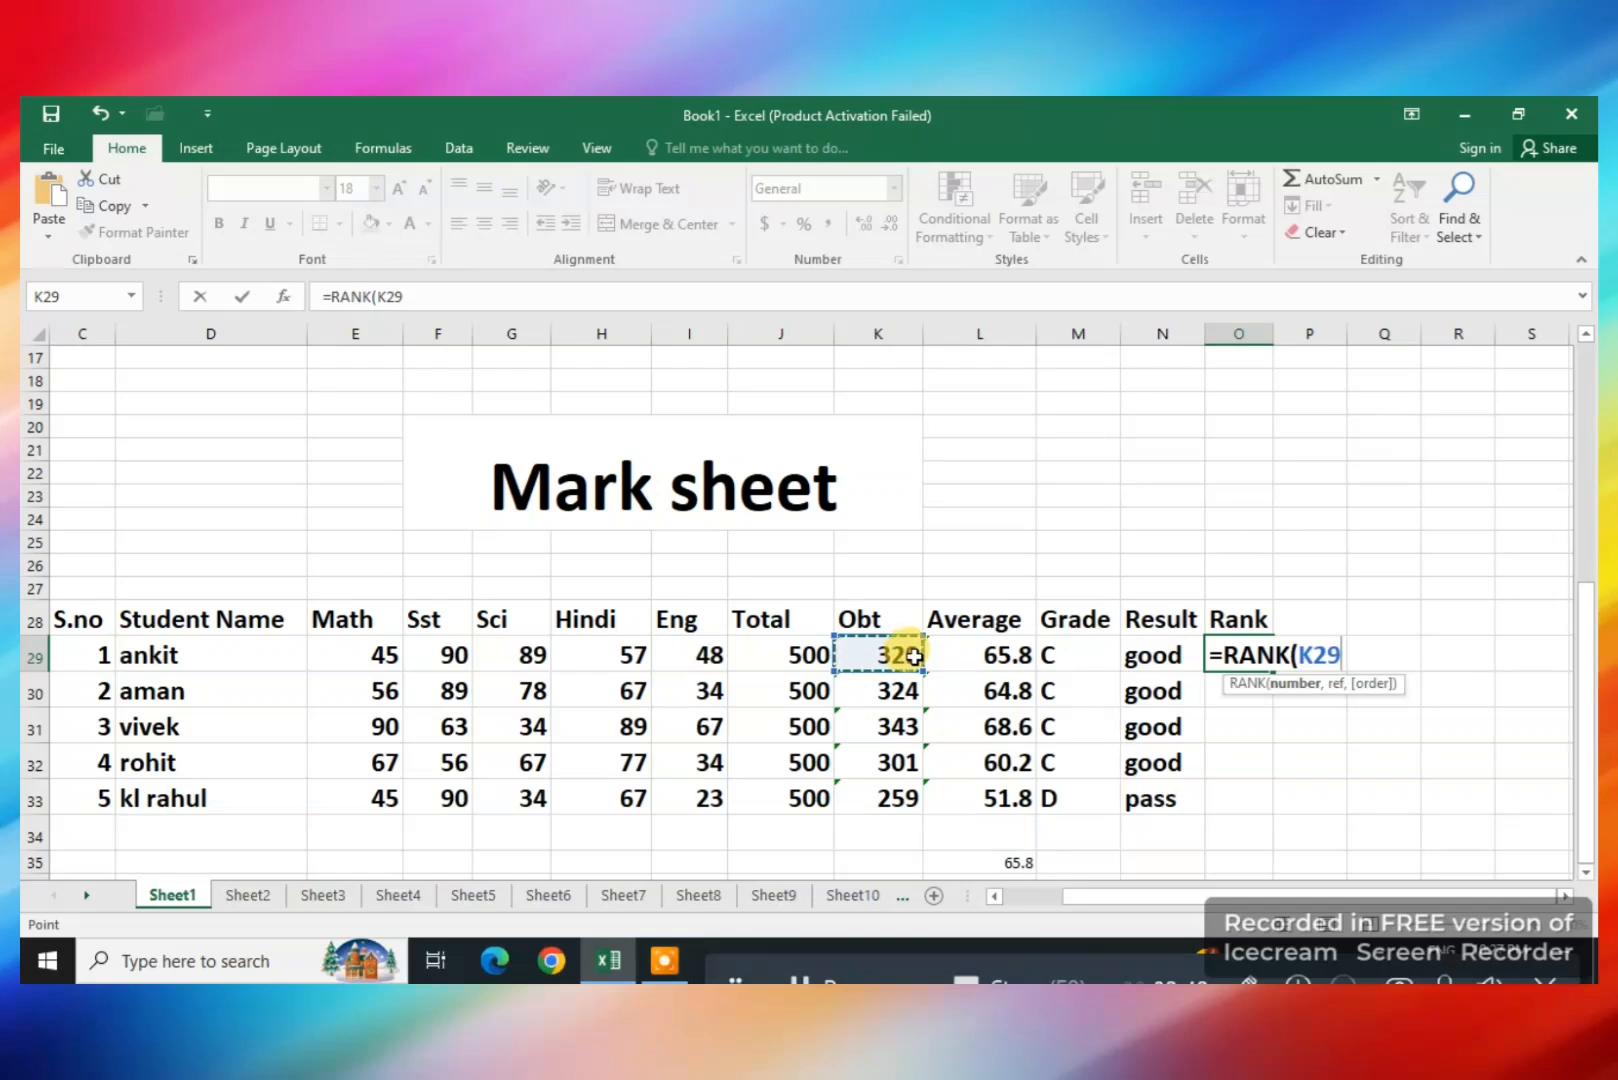
{"action": "type", "text": ","}
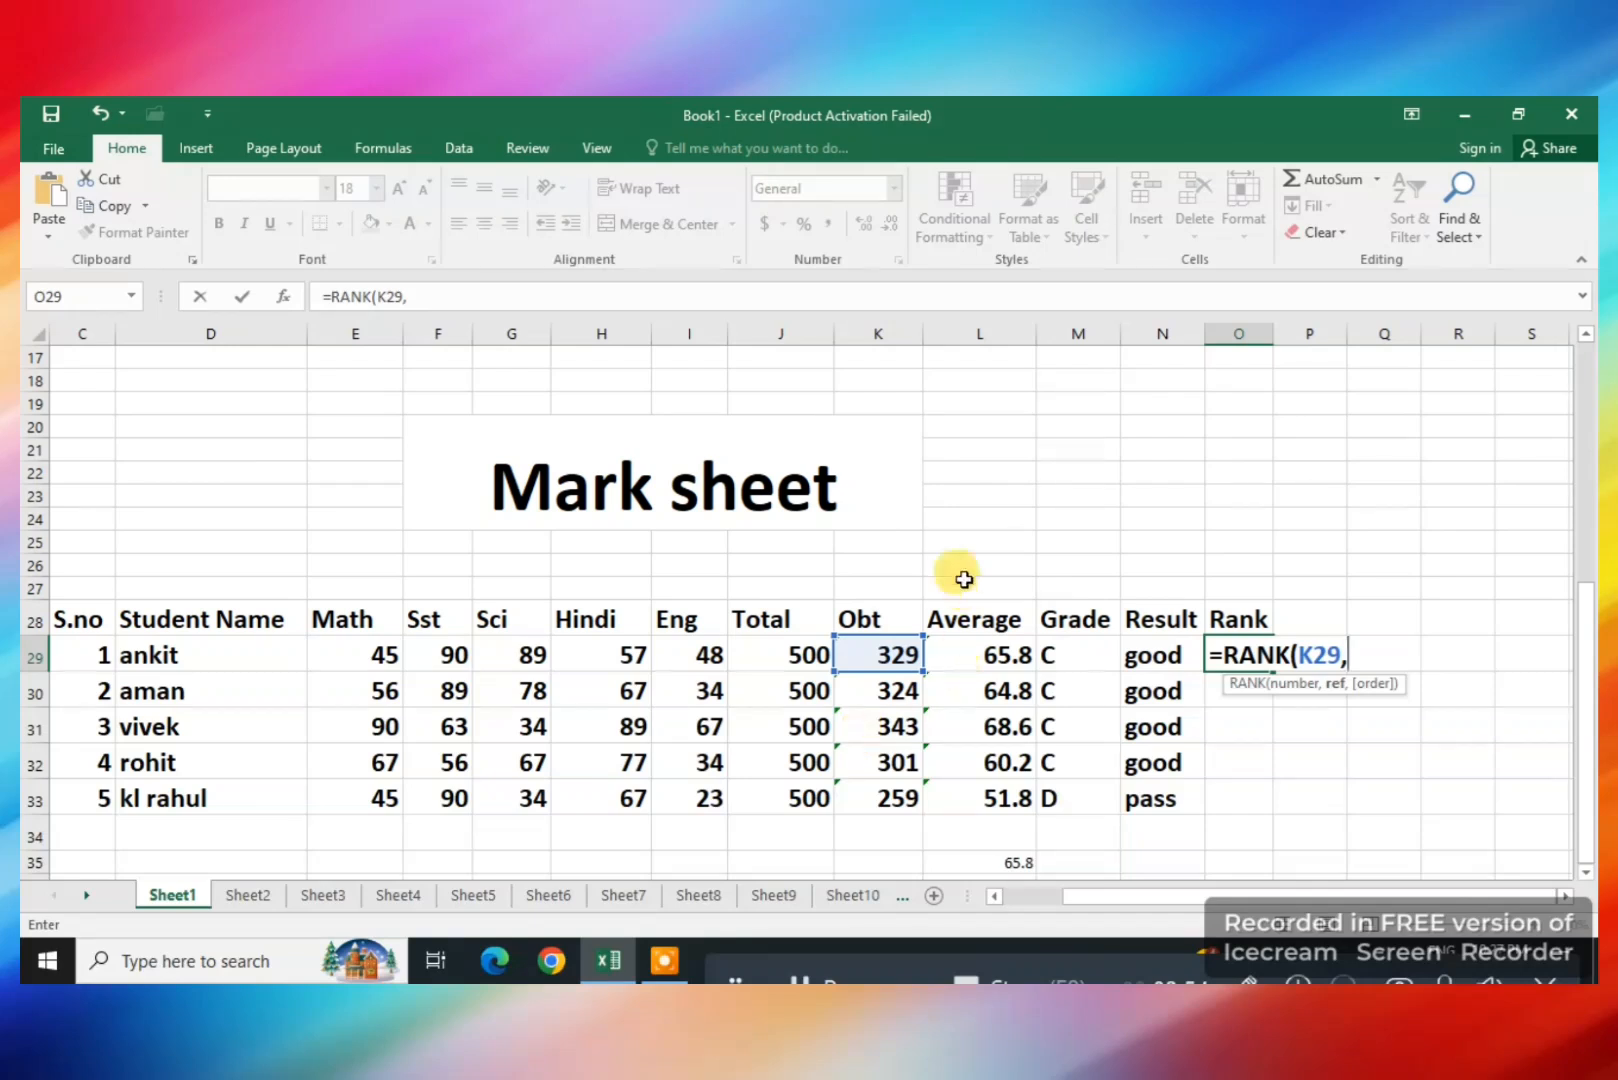
{"action": "left_click_drag", "start_coordinate": [896, 645], "coordinate": [894, 793]}
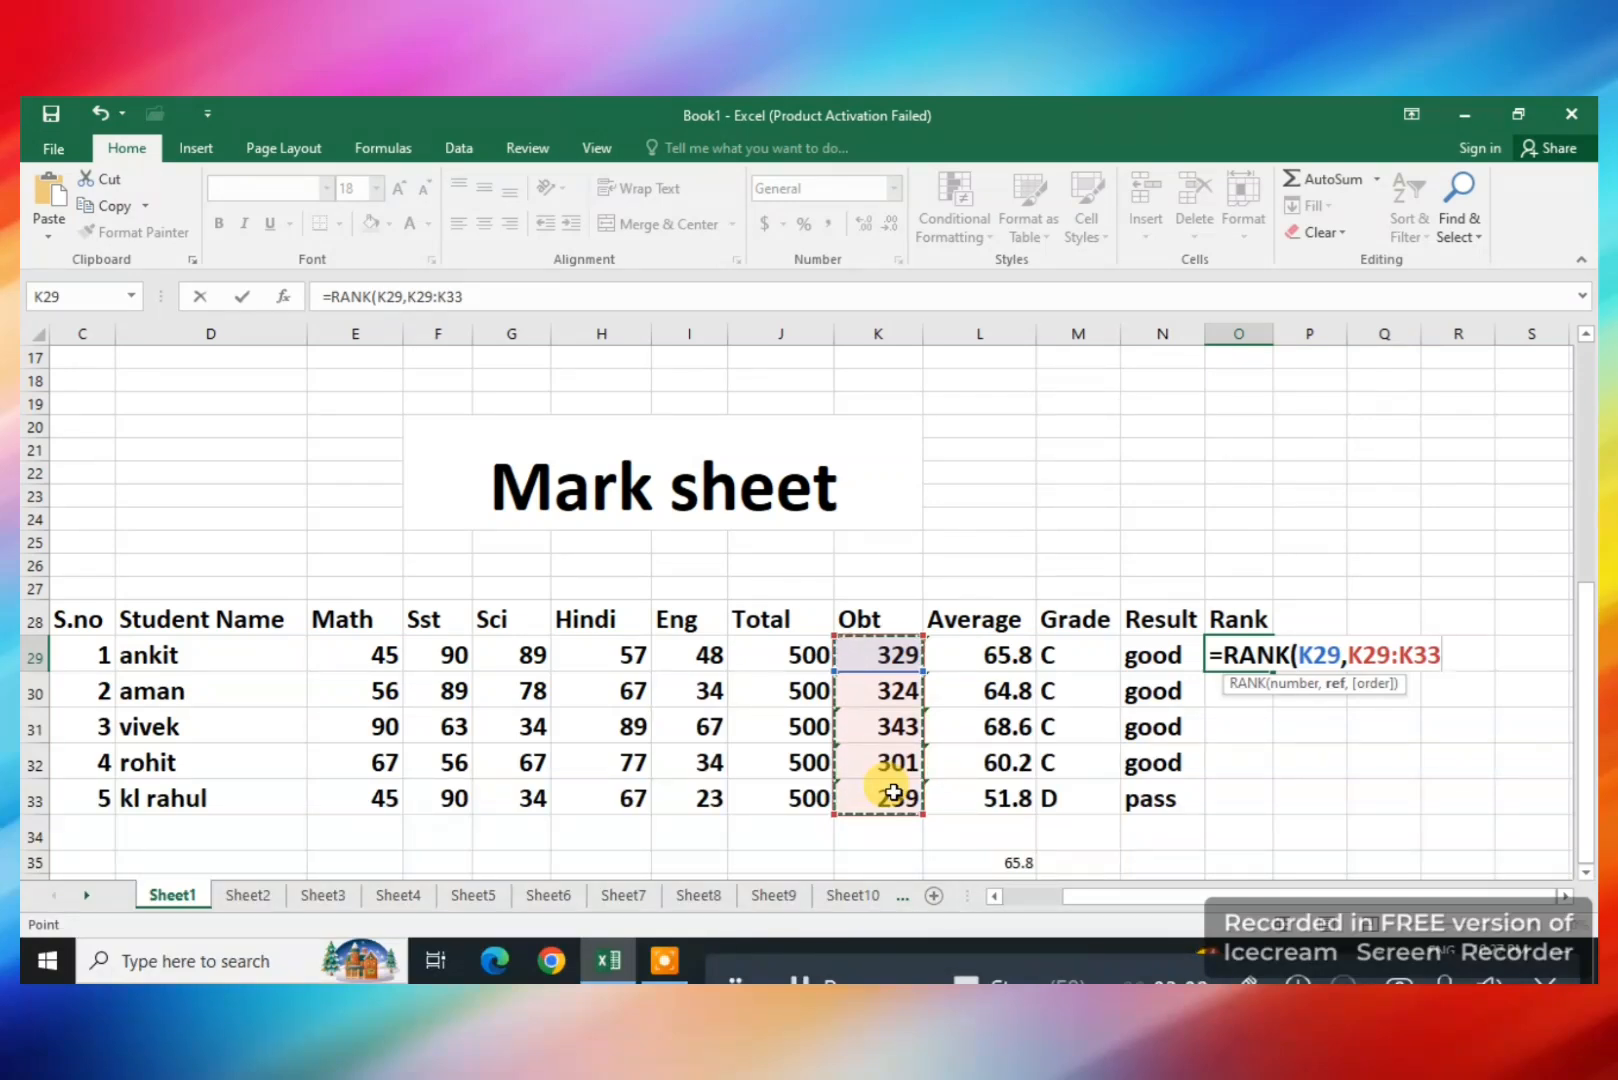
{"action": "type", "text": ",0"}
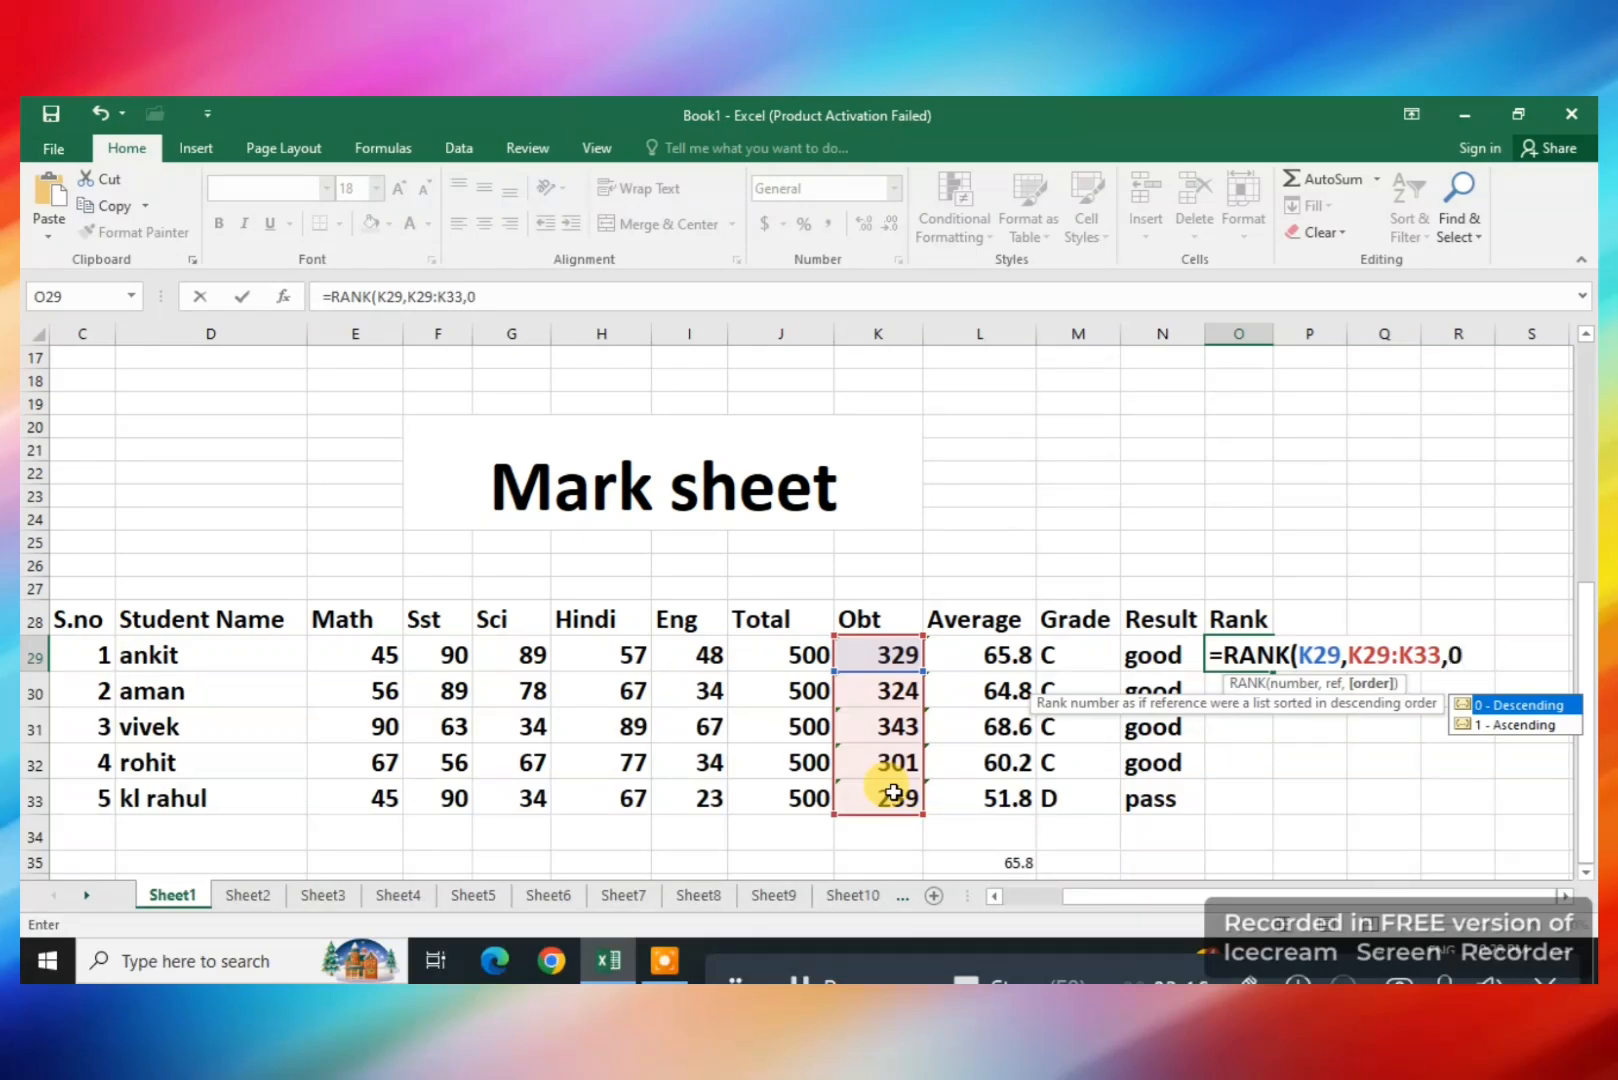
{"action": "type", "text": ")"}
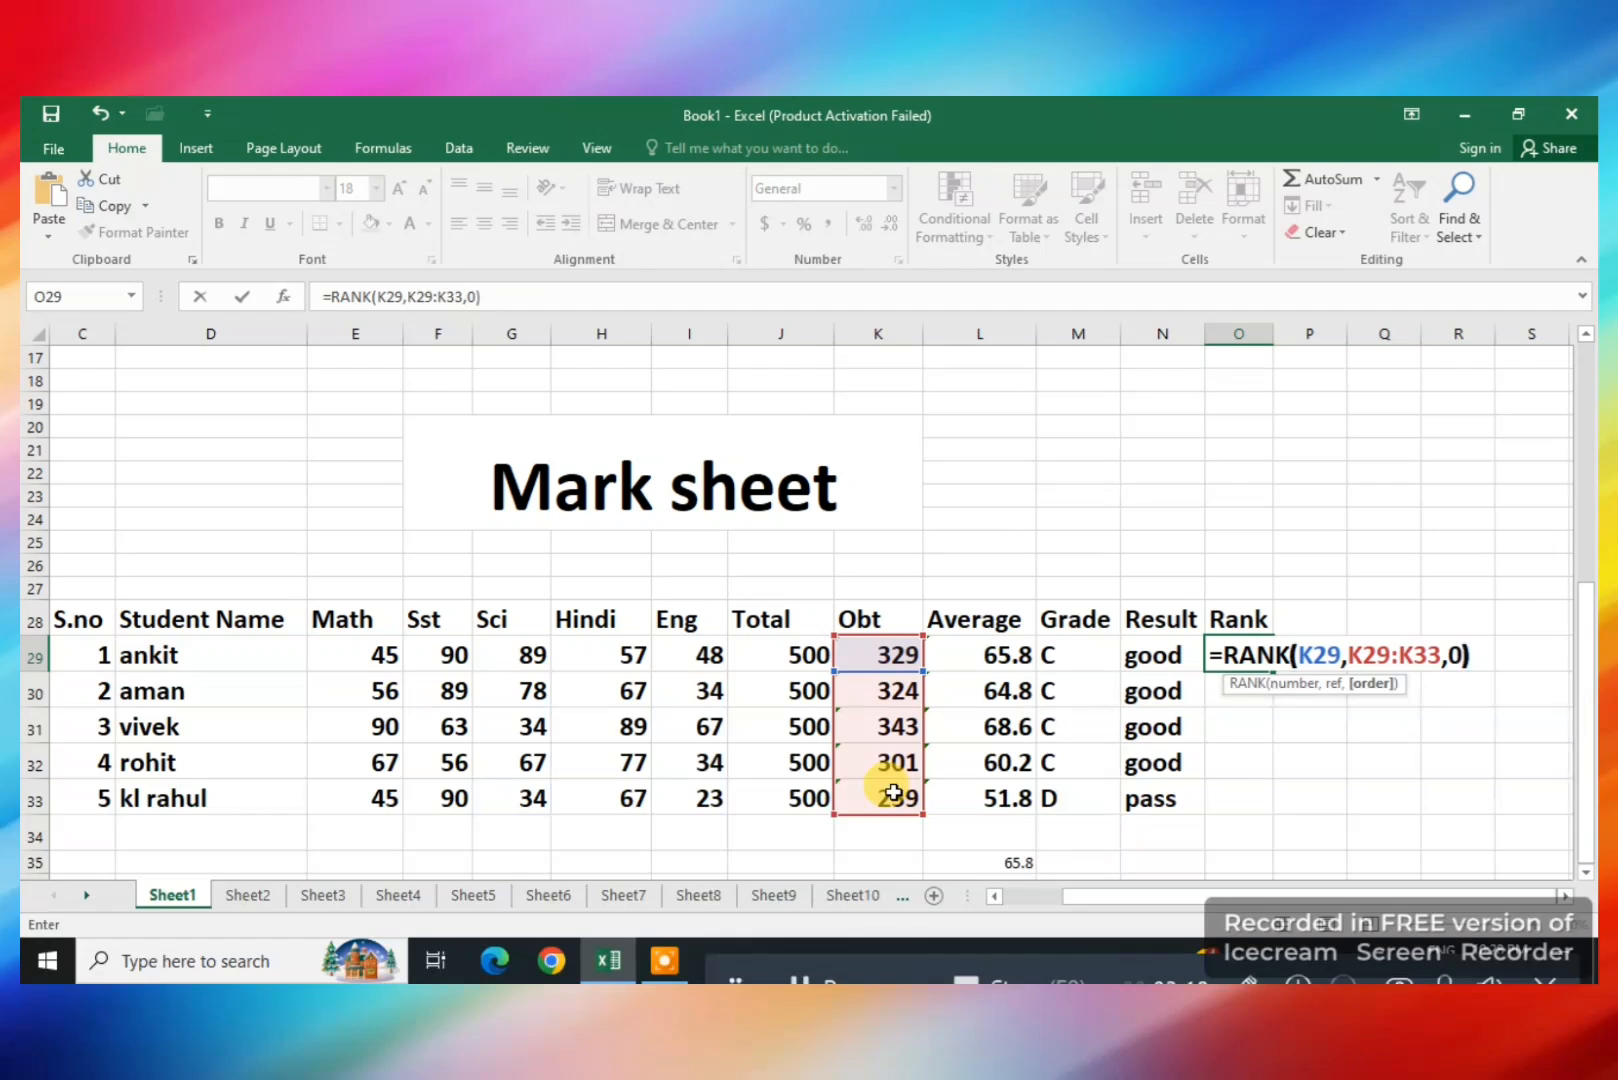
{"action": "key", "text": "Return"}
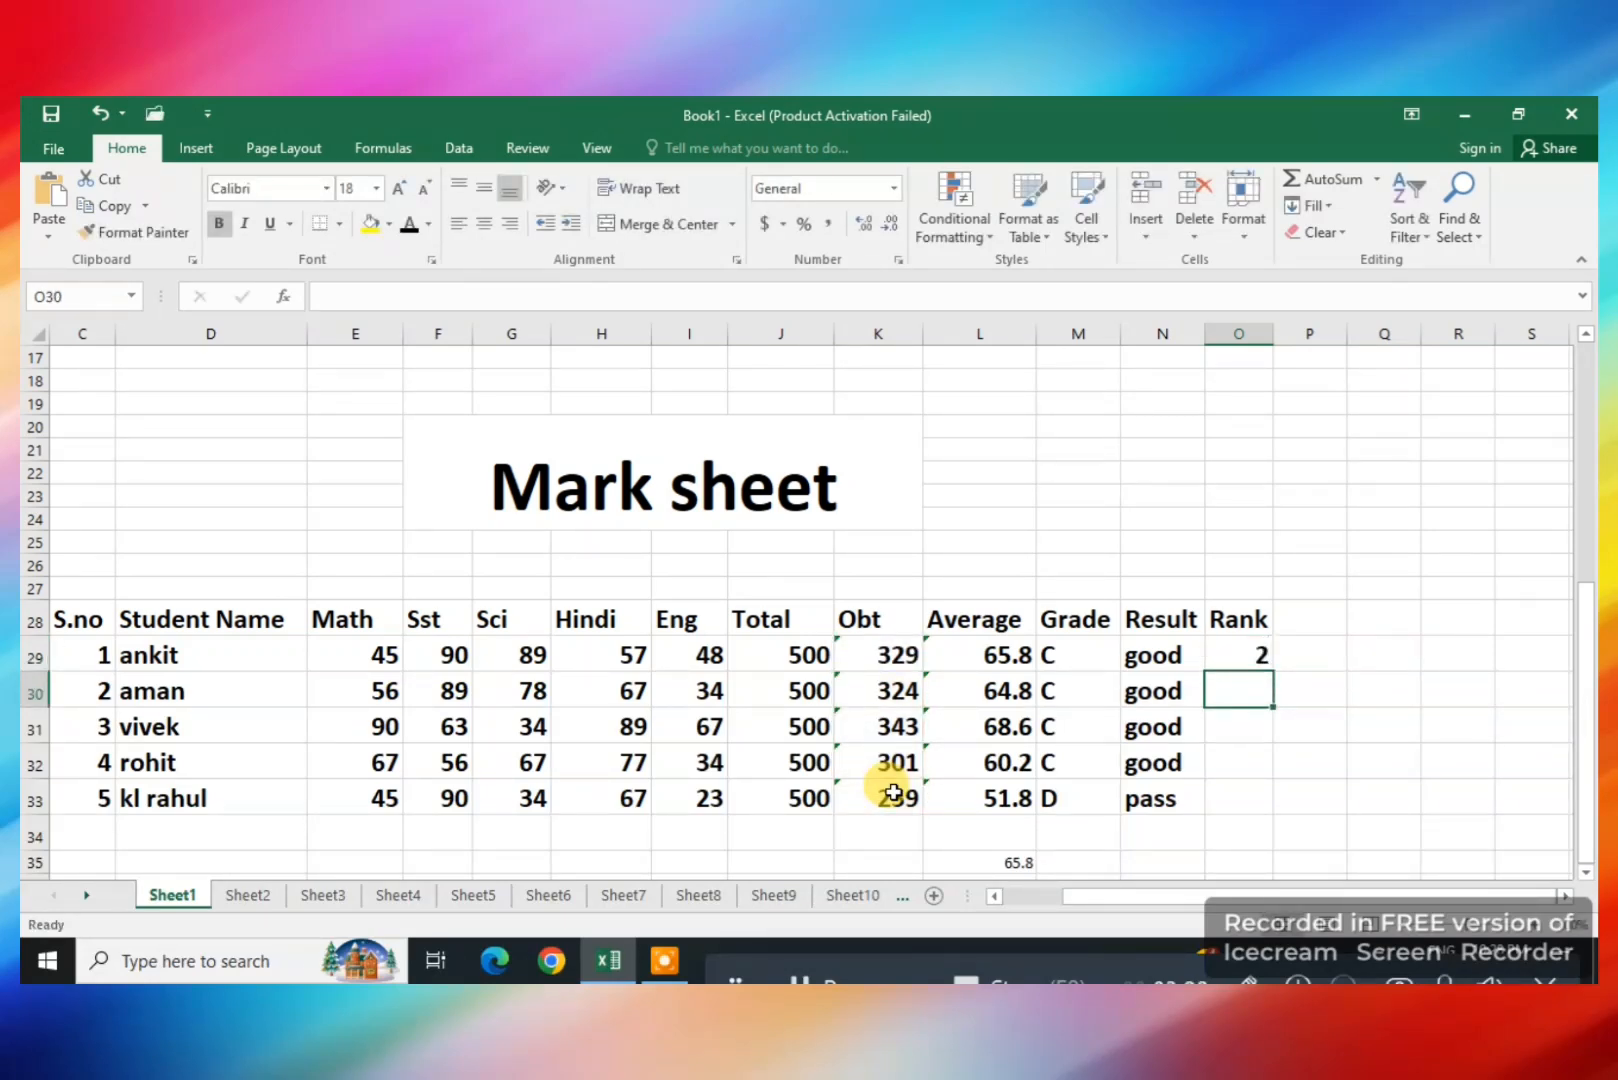
Fill the RANK formula from O29 down to O33 for the remaining students
{"action": "left_click", "coordinate": [1243, 654]}
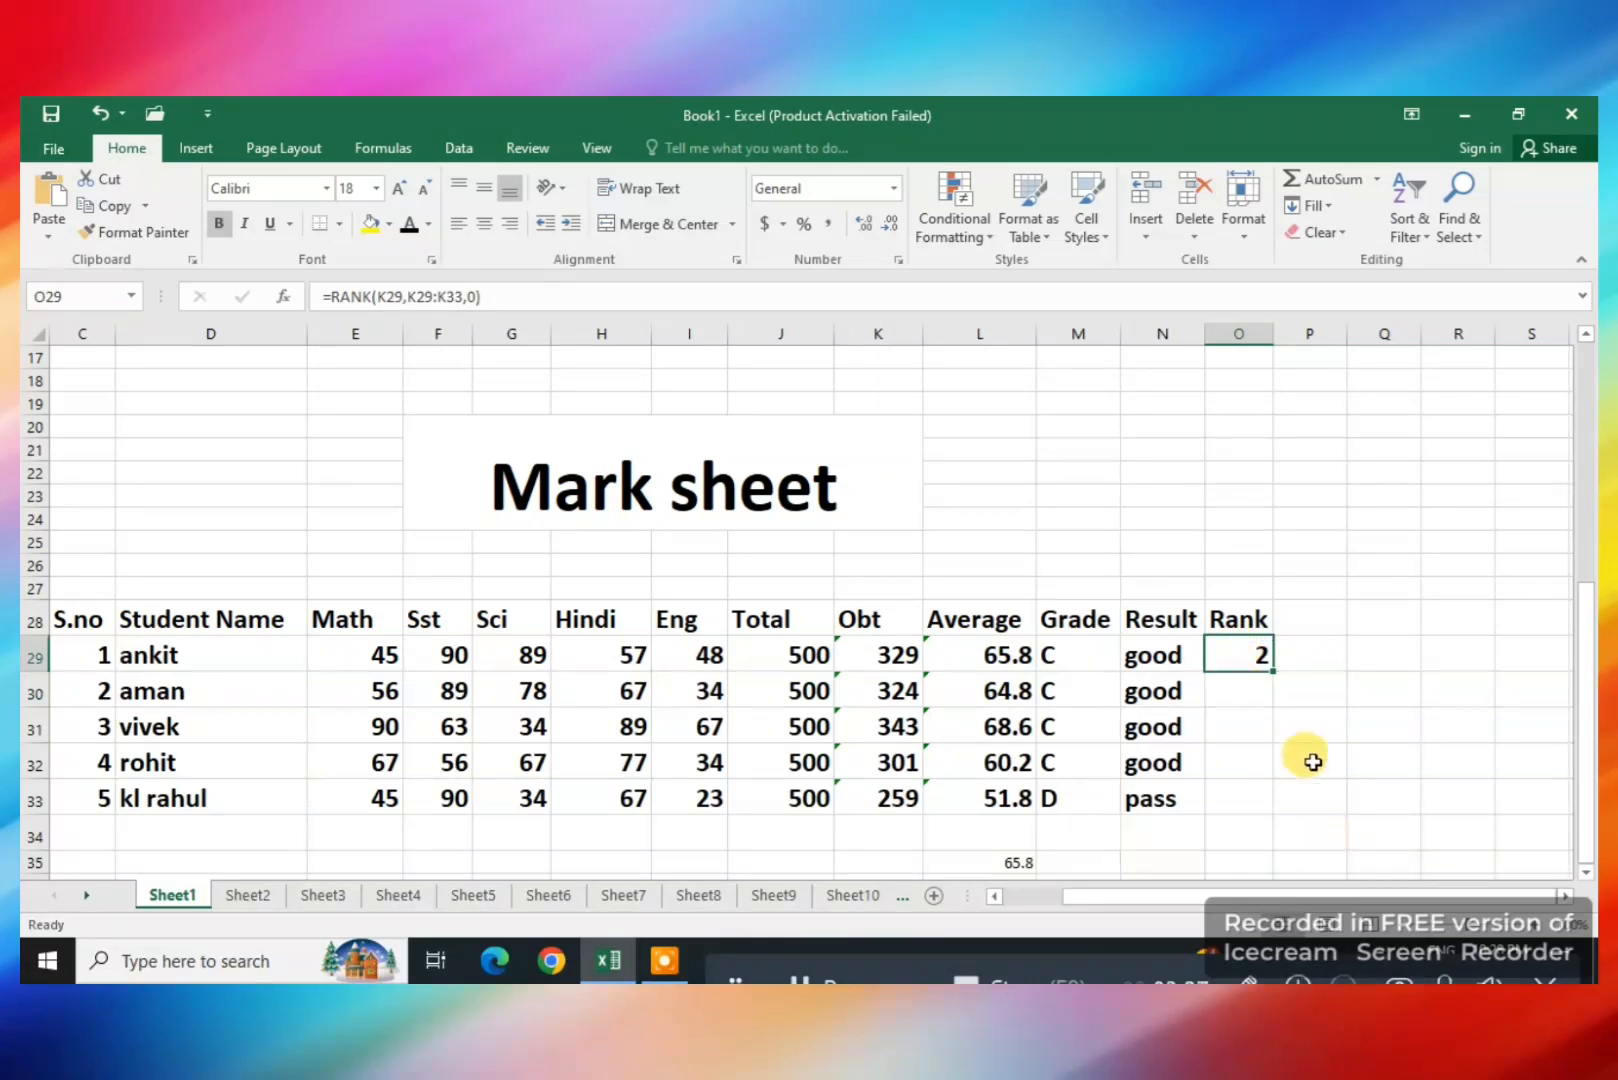
{"action": "left_click", "coordinate": [1258, 718]}
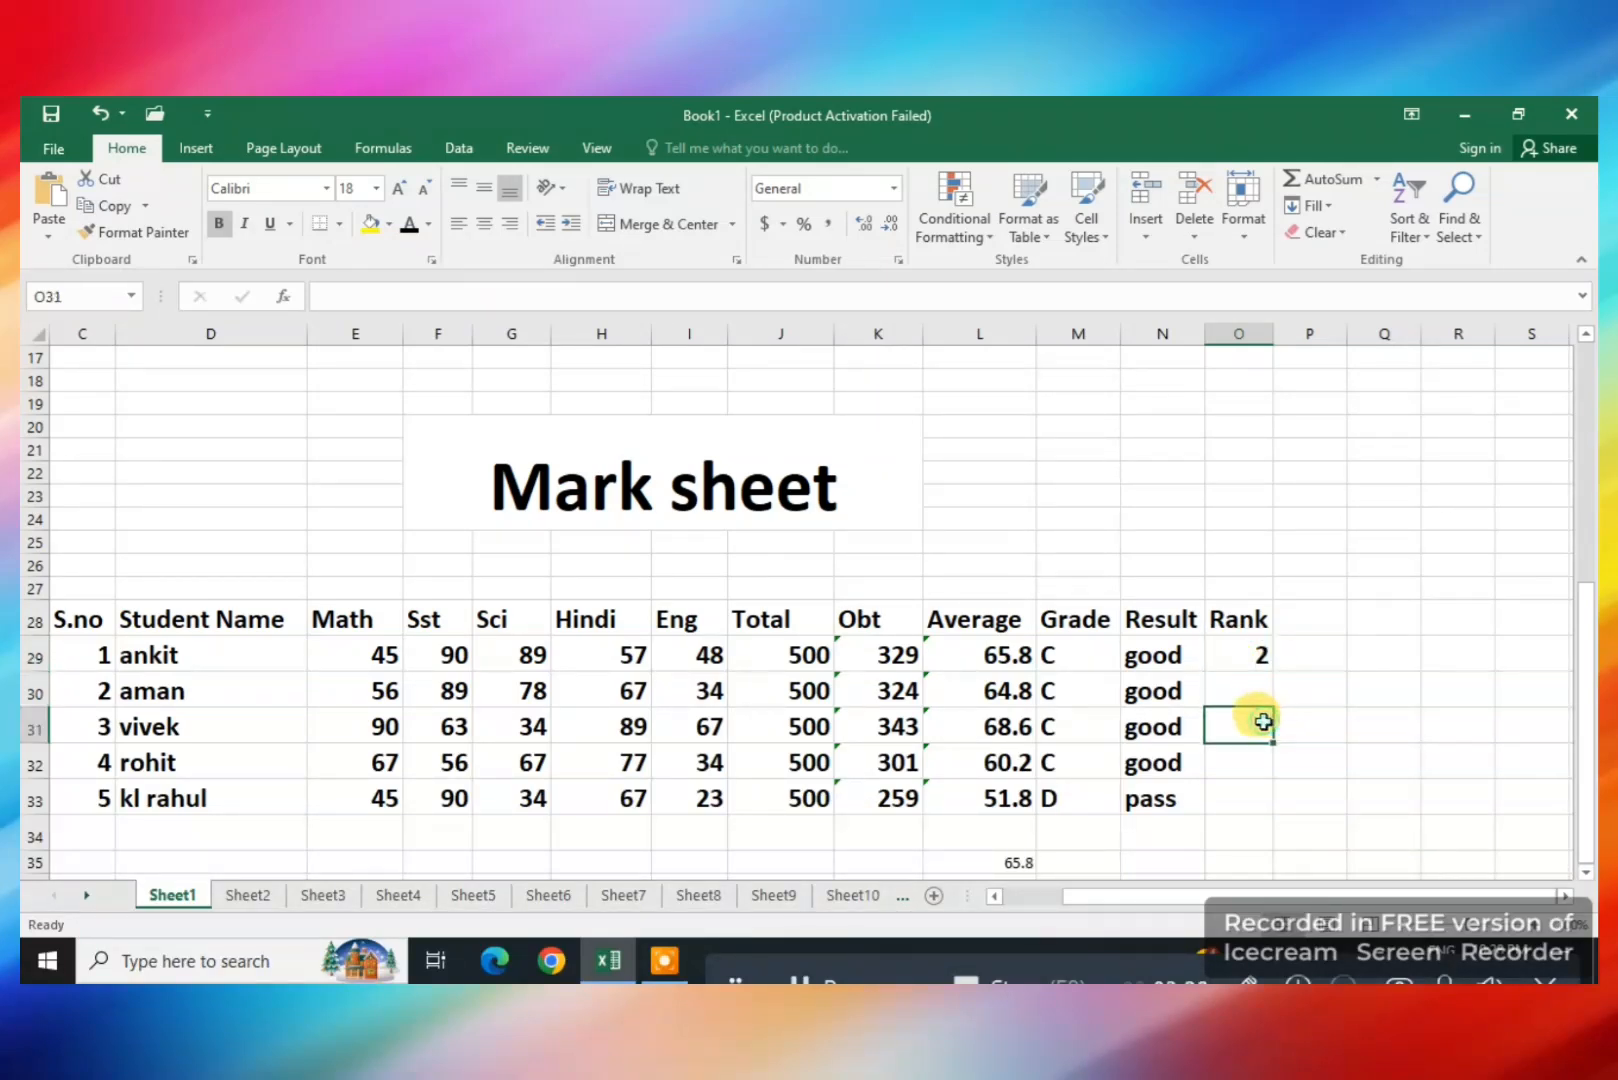
{"action": "left_click", "coordinate": [1265, 655]}
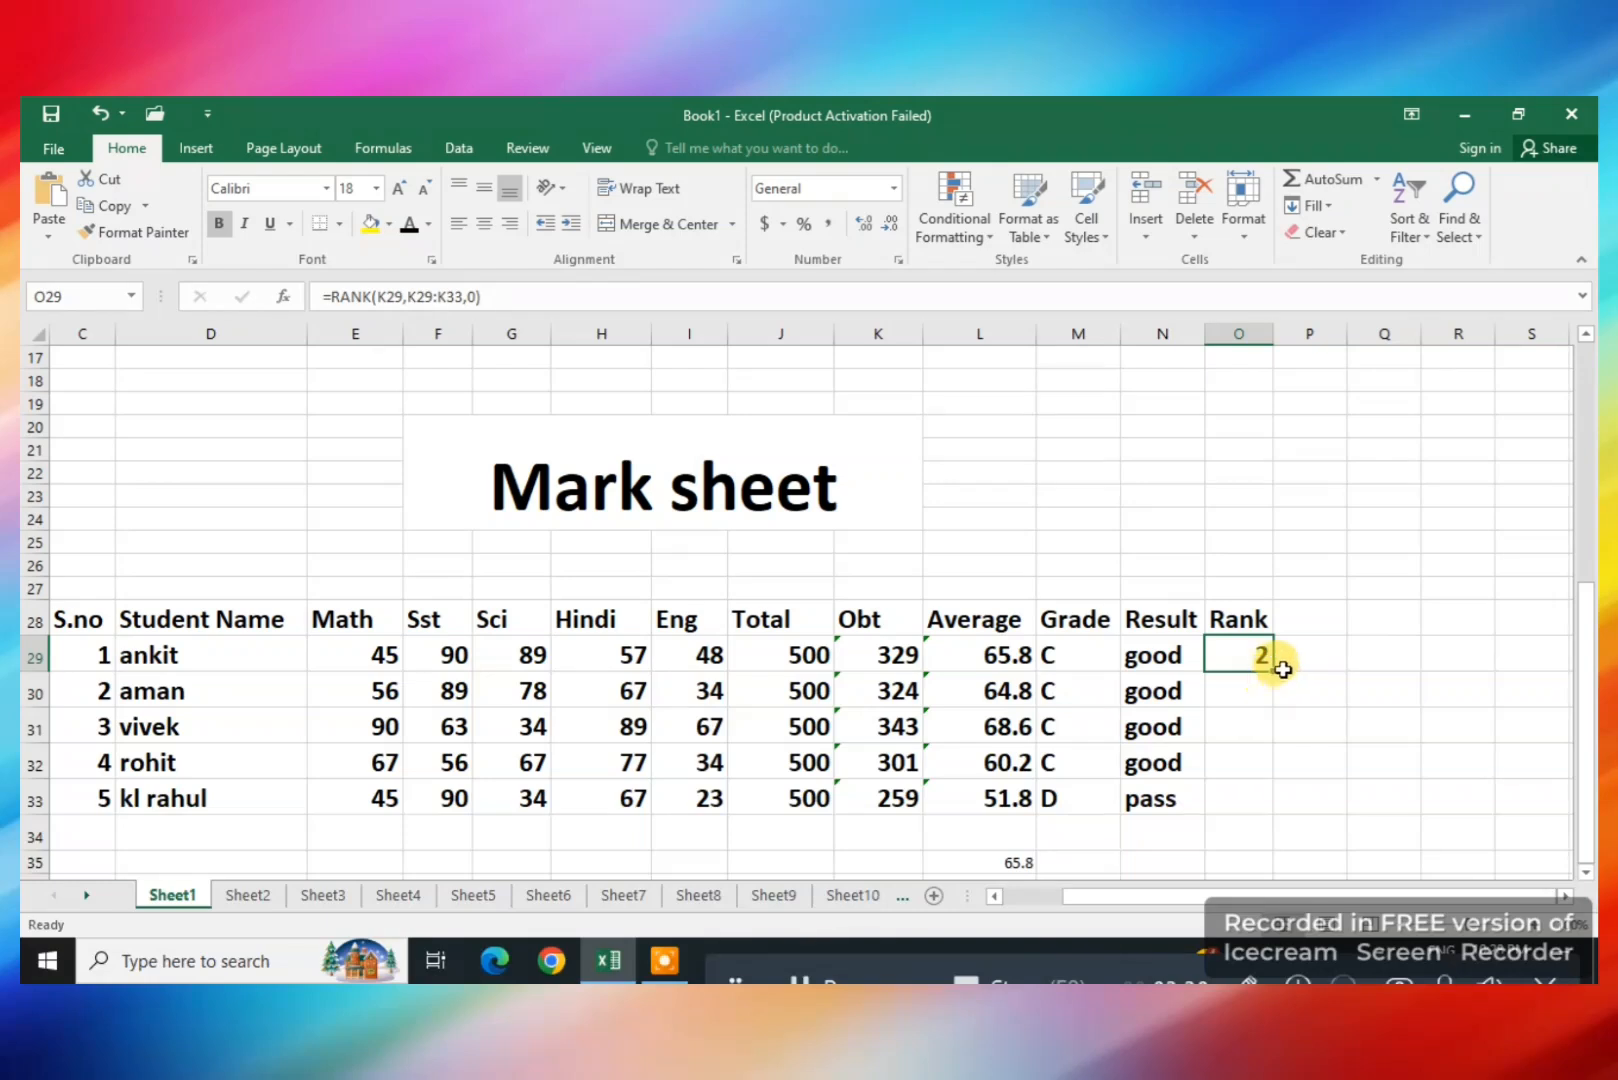
{"action": "left_click_drag", "start_coordinate": [1276, 671], "coordinate": [1271, 823]}
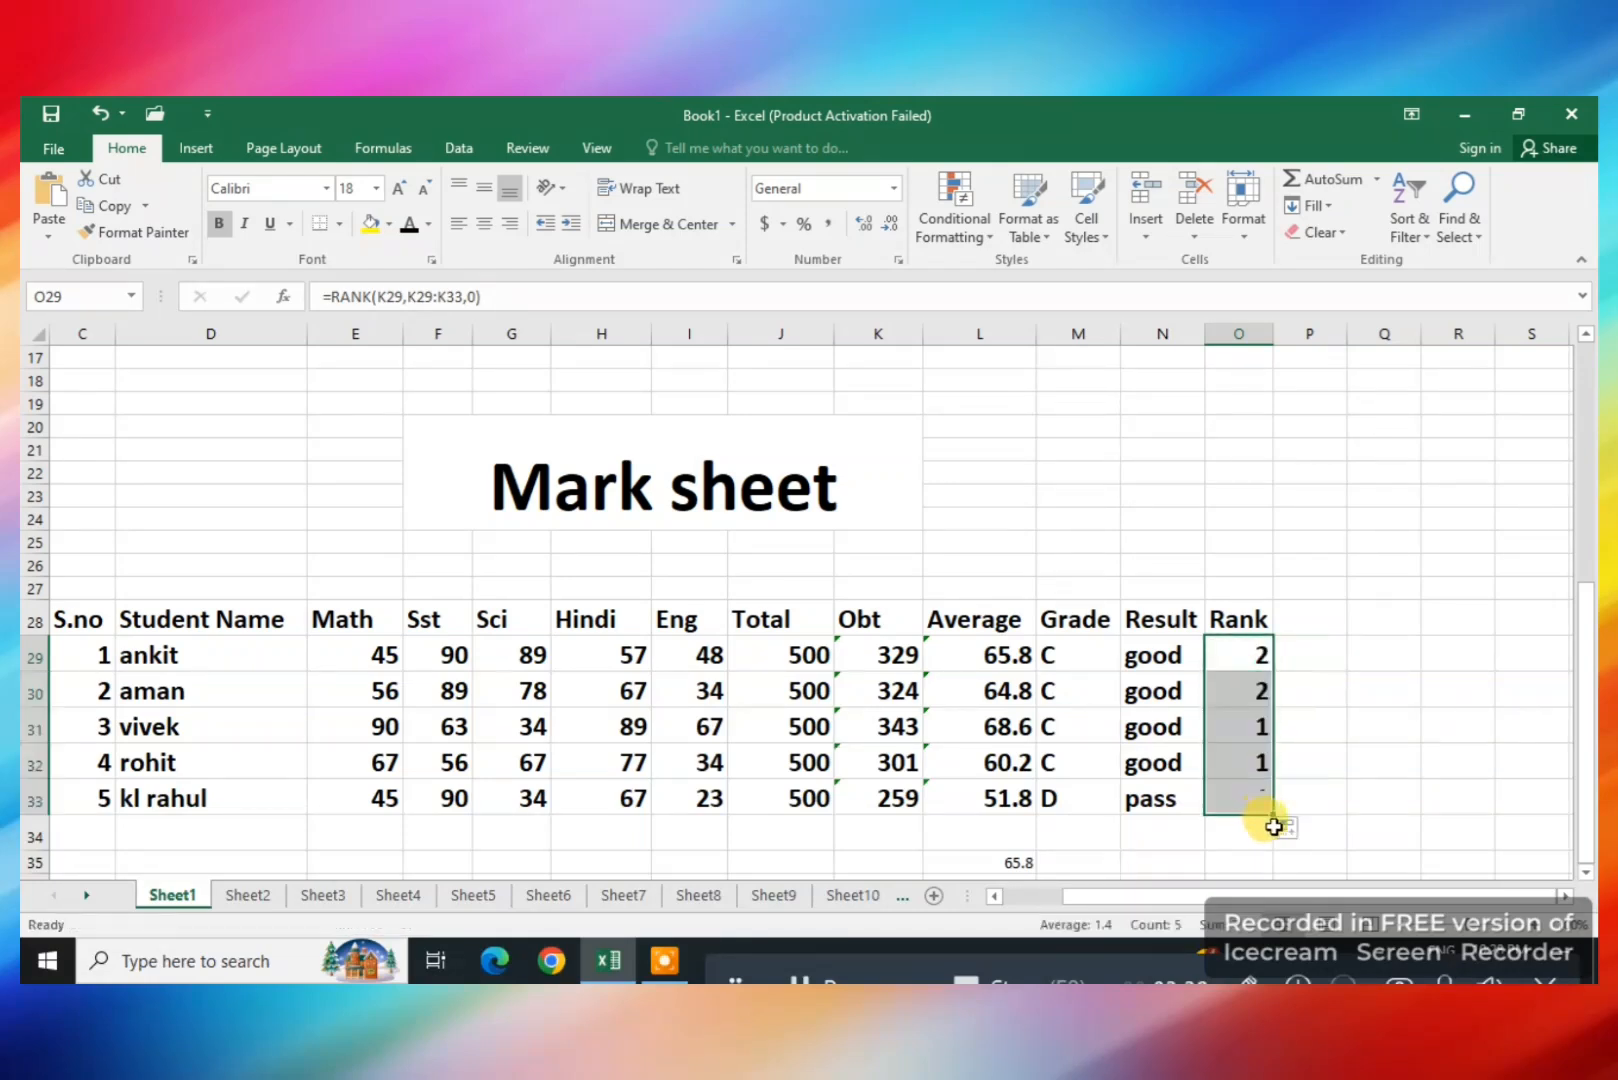
Inspect the filled RANK formulas in O31 and O30 to check which cell ranges they reference
{"action": "left_click", "coordinate": [1240, 726]}
{"action": "double_click", "coordinate": [1240, 726]}
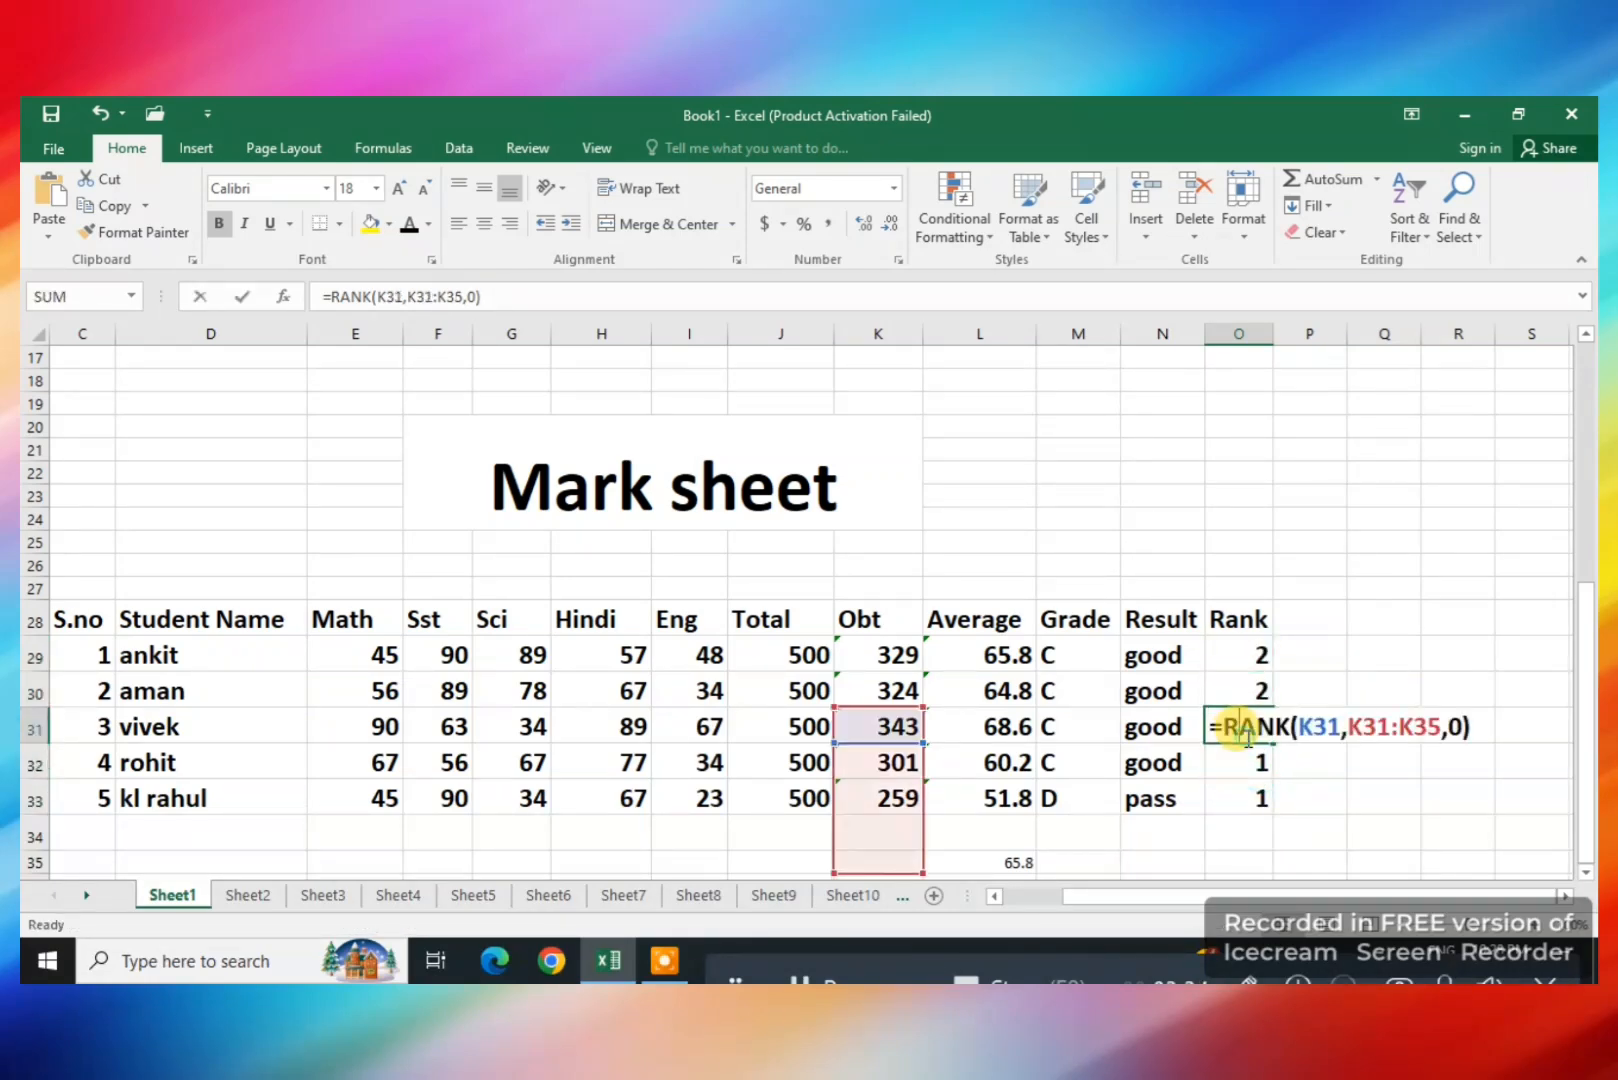
{"action": "key", "text": "Return"}
{"action": "key", "text": "Return"}
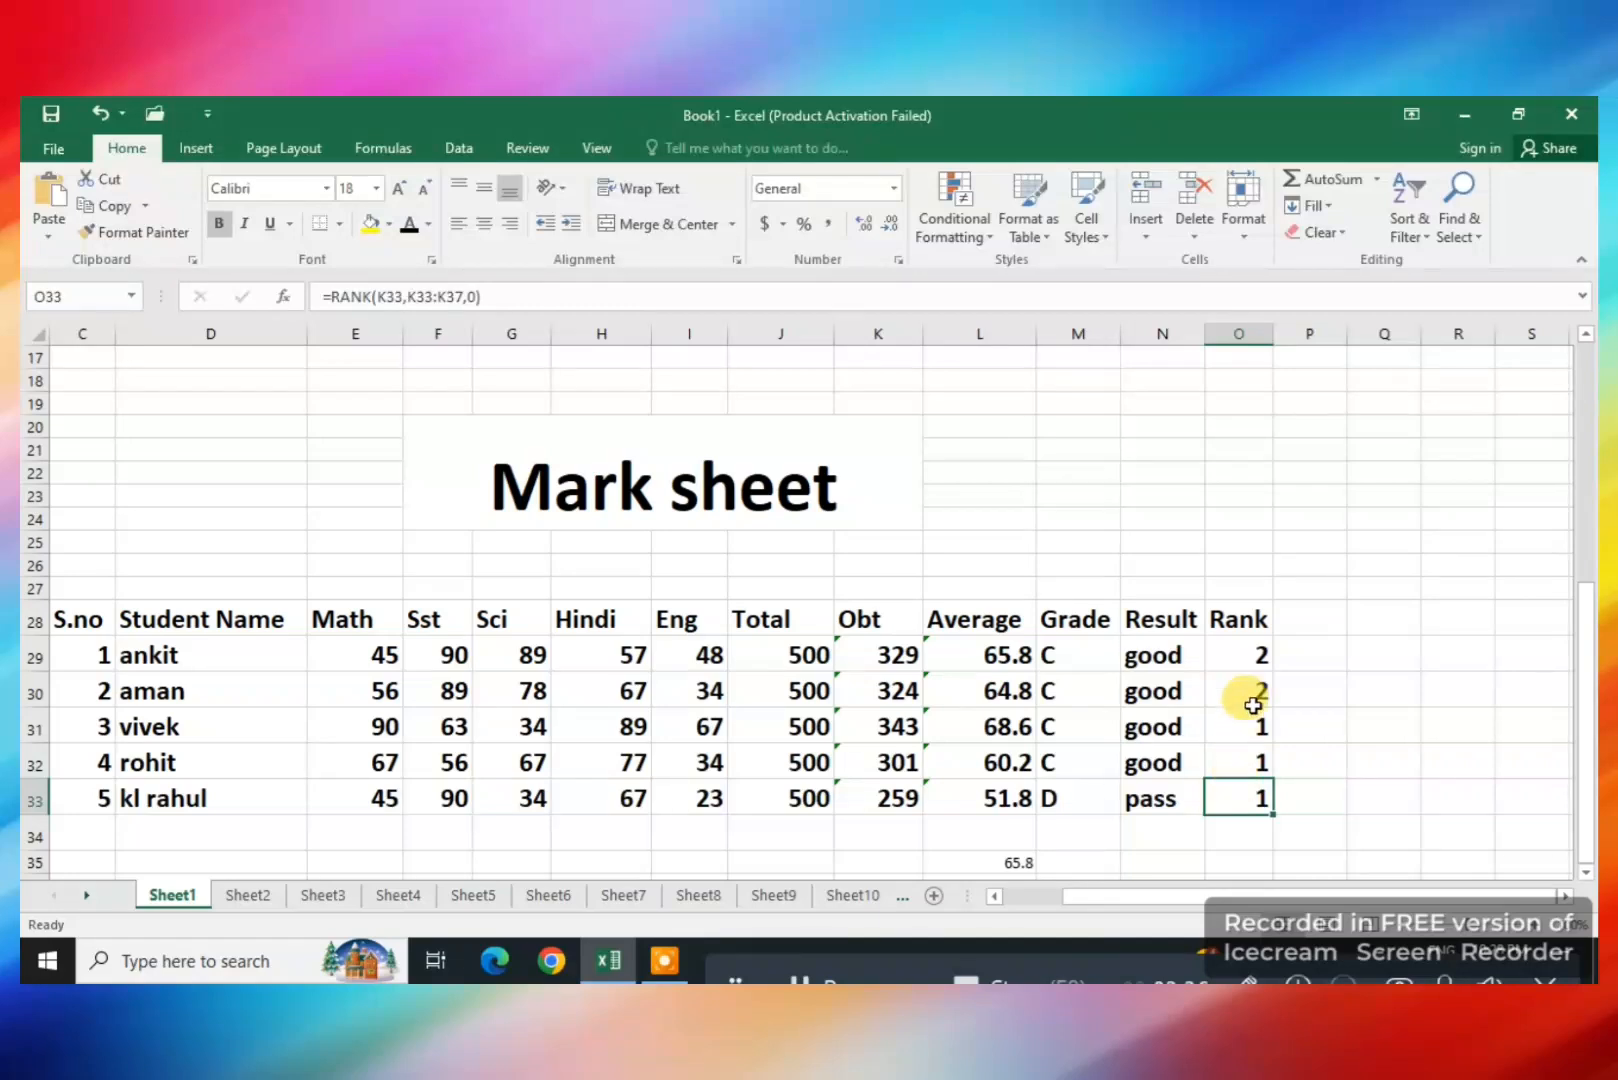
{"action": "left_click", "coordinate": [1249, 690]}
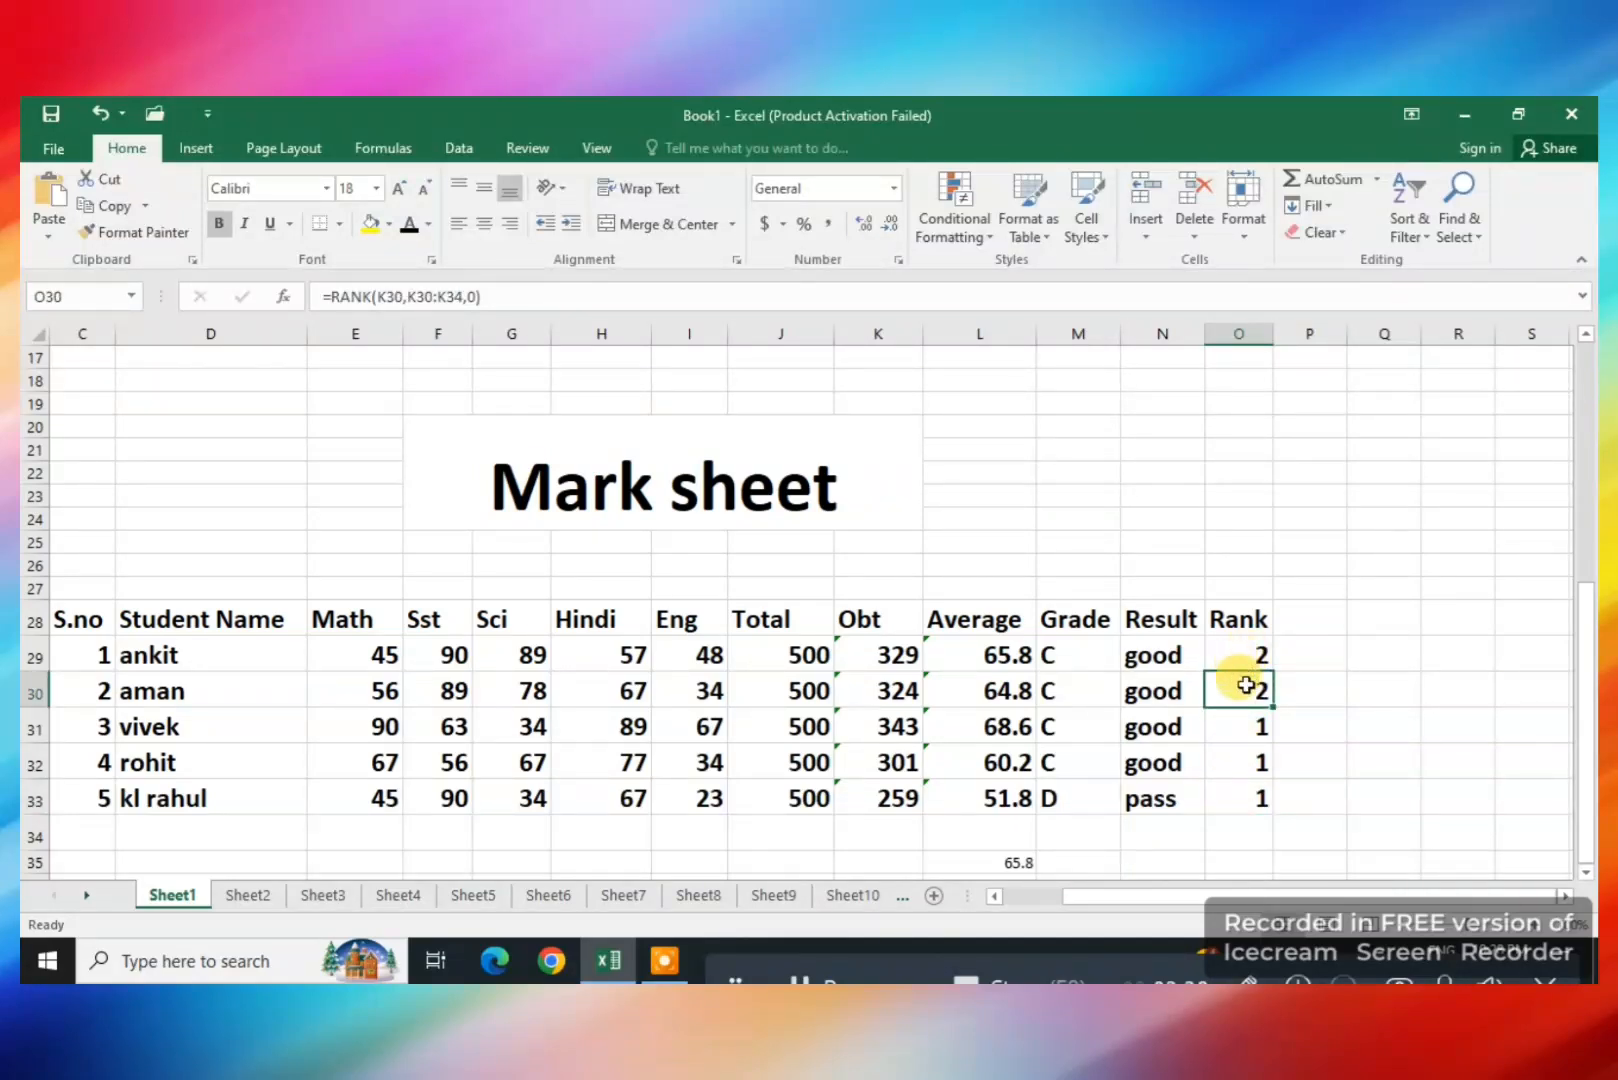
{"action": "double_click", "coordinate": [1240, 690]}
{"action": "key", "text": "Return"}
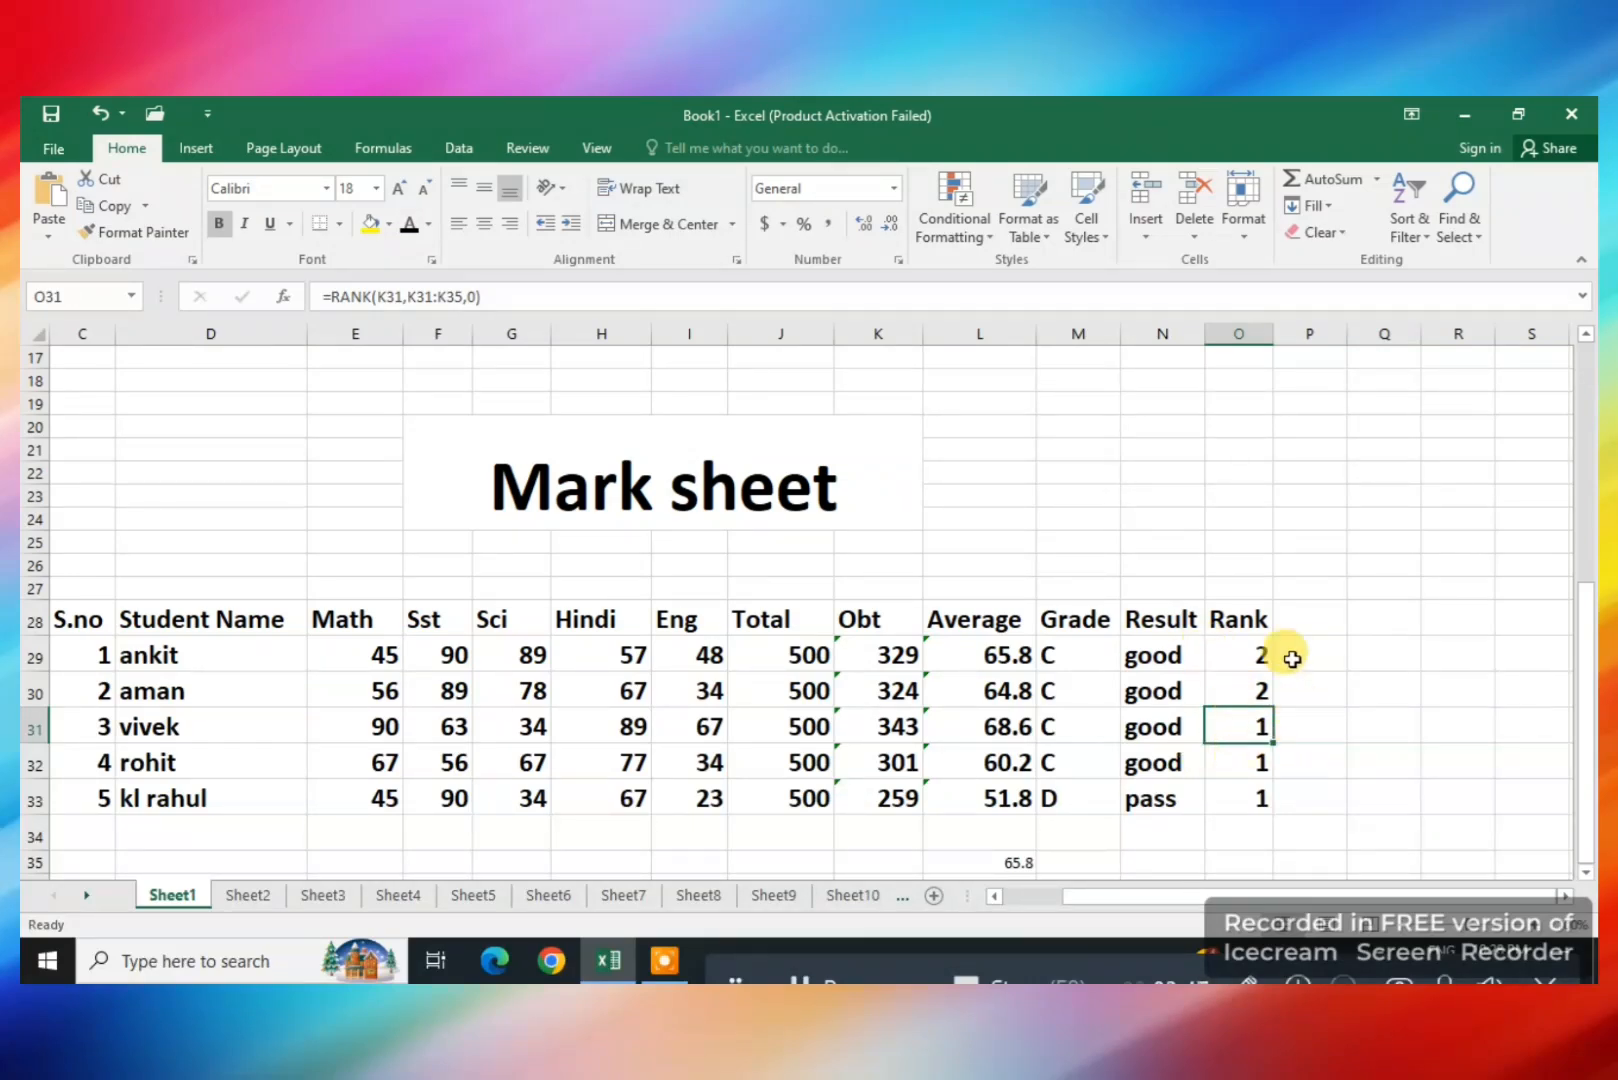
Compare the reference range of the original RANK formula in O29 with the copied one in O30
{"action": "double_click", "coordinate": [1246, 652]}
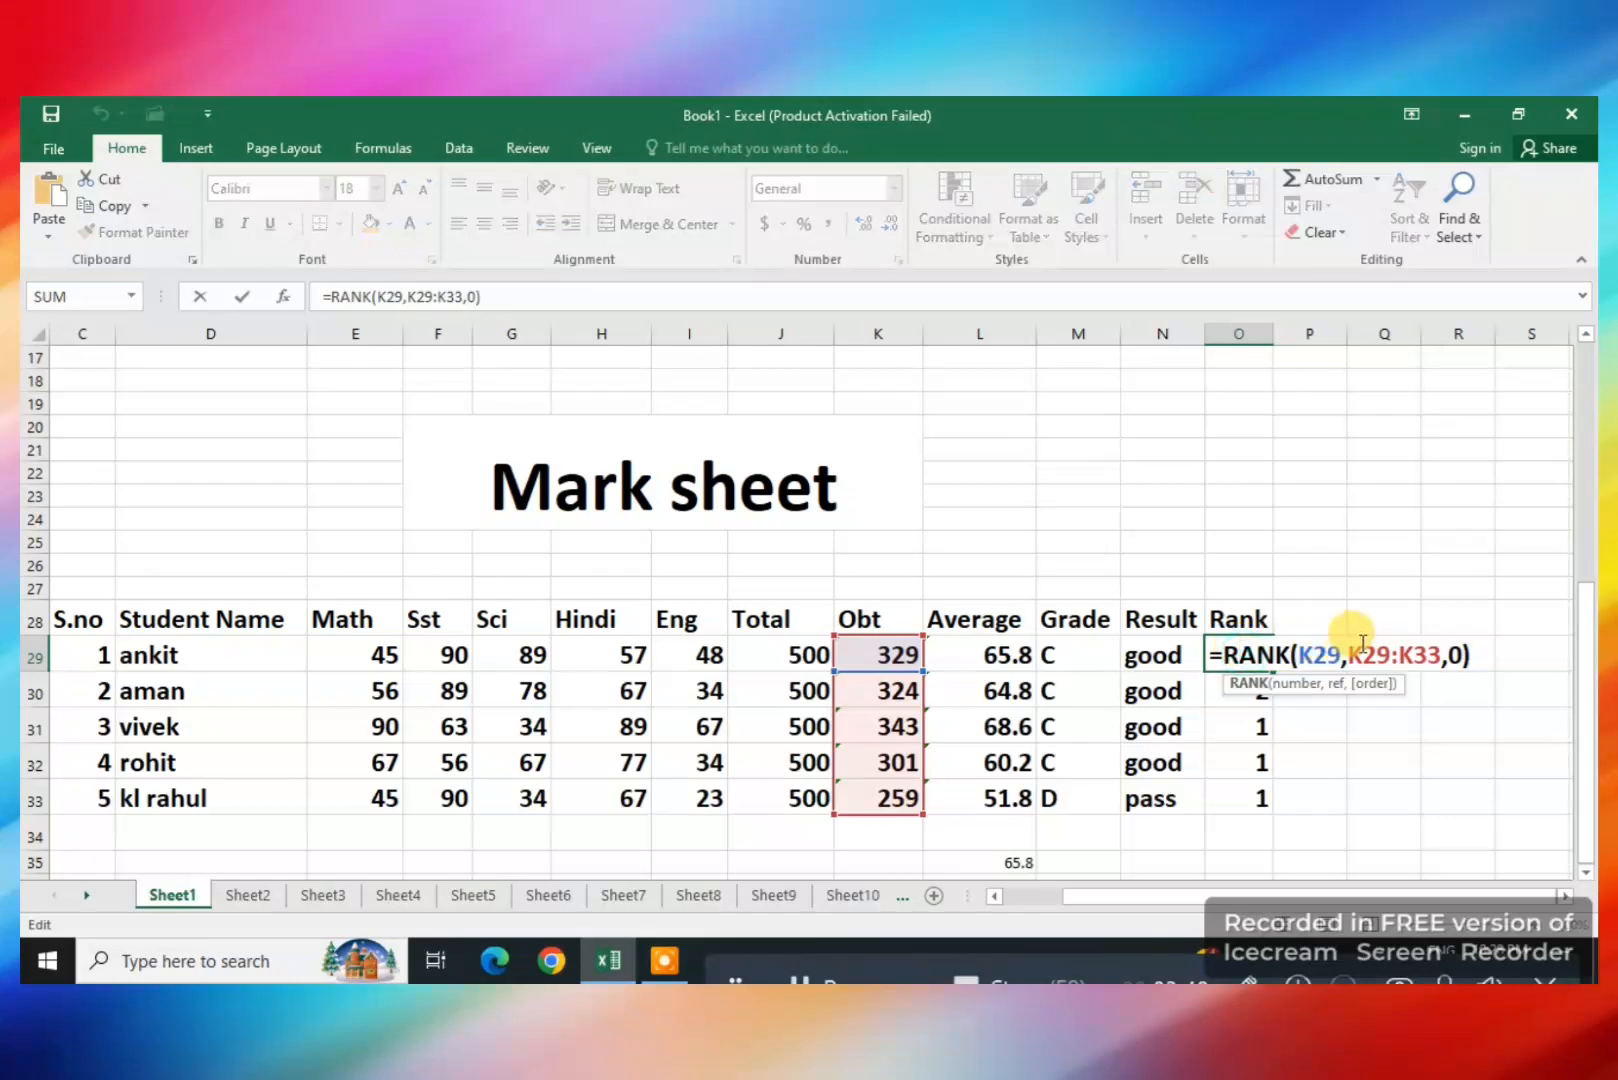
{"action": "key", "text": "Return"}
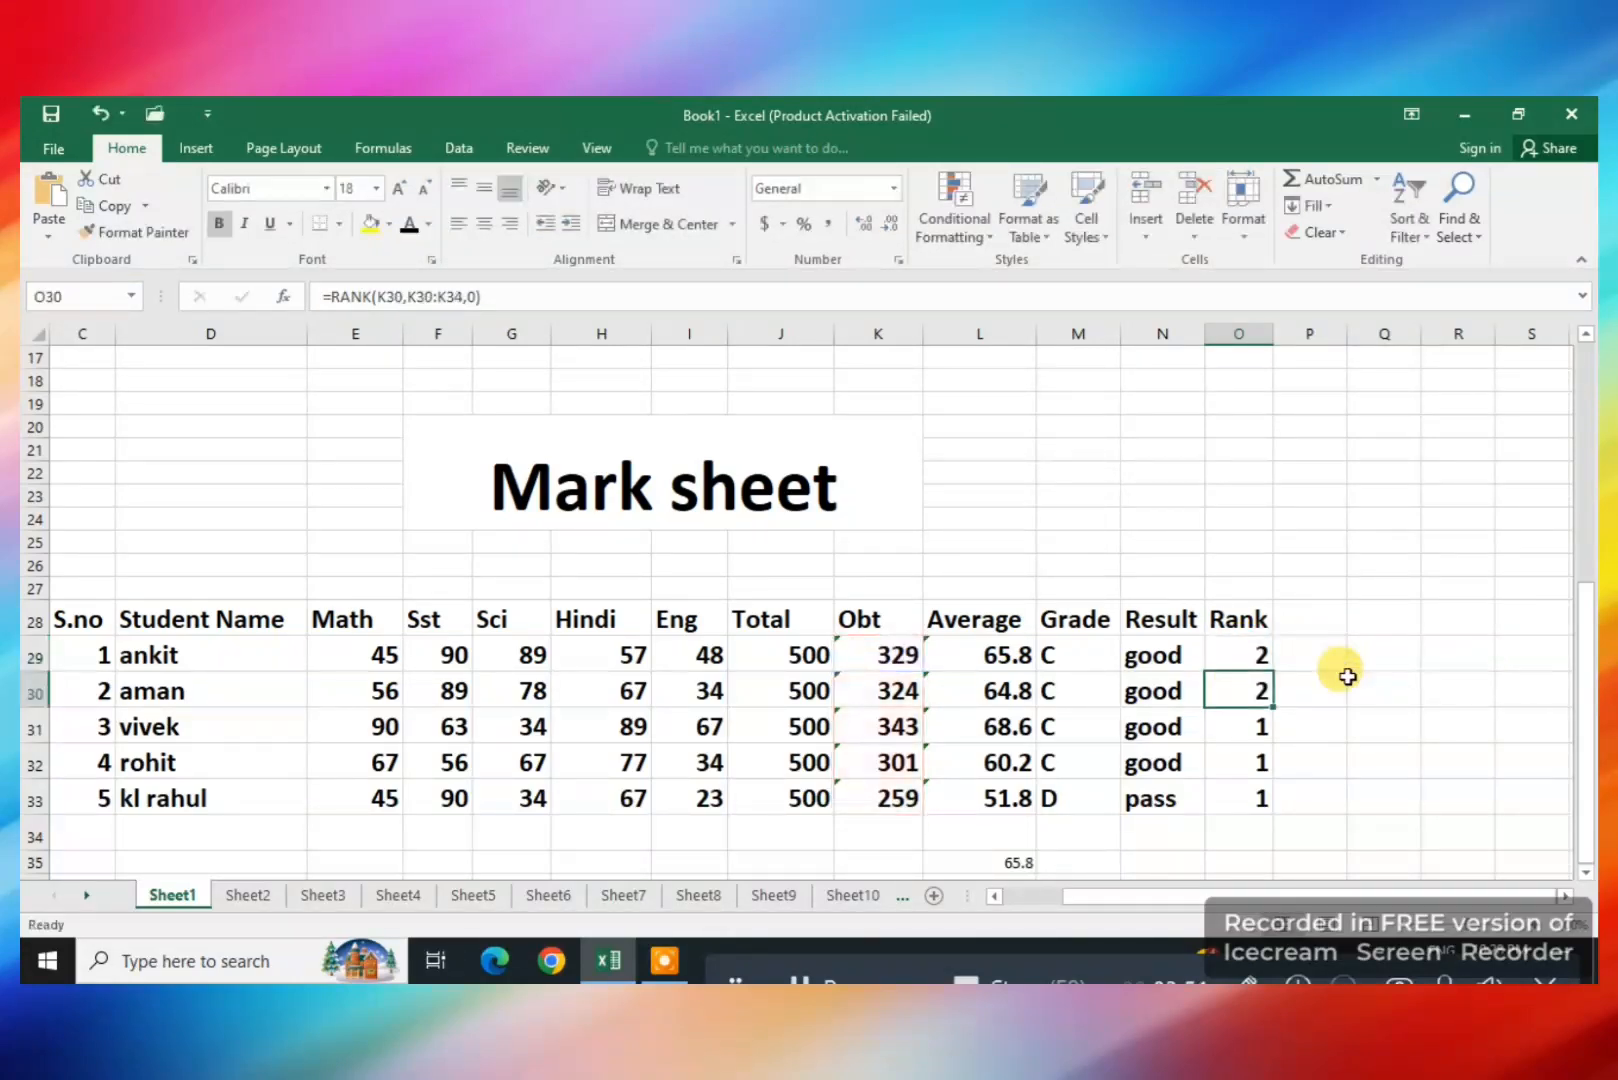
{"action": "double_click", "coordinate": [1257, 654]}
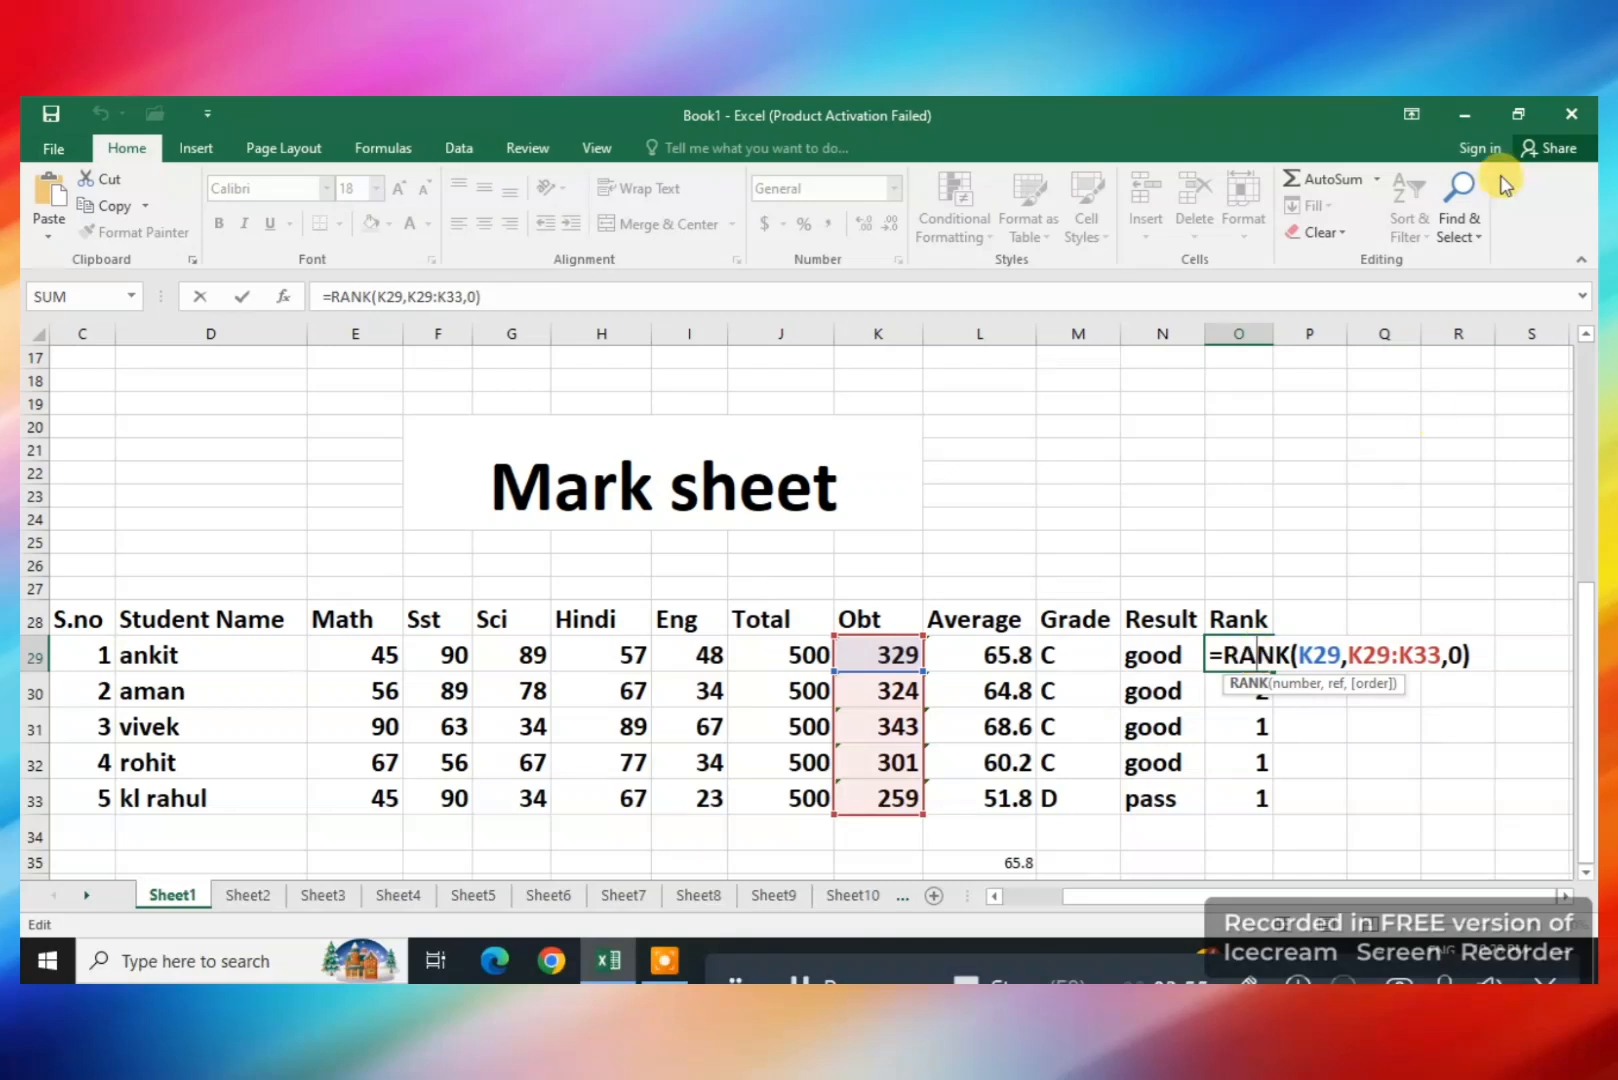
{"action": "left_click_drag", "start_coordinate": [898, 638], "coordinate": [884, 798]}
{"action": "double_click", "coordinate": [1255, 651]}
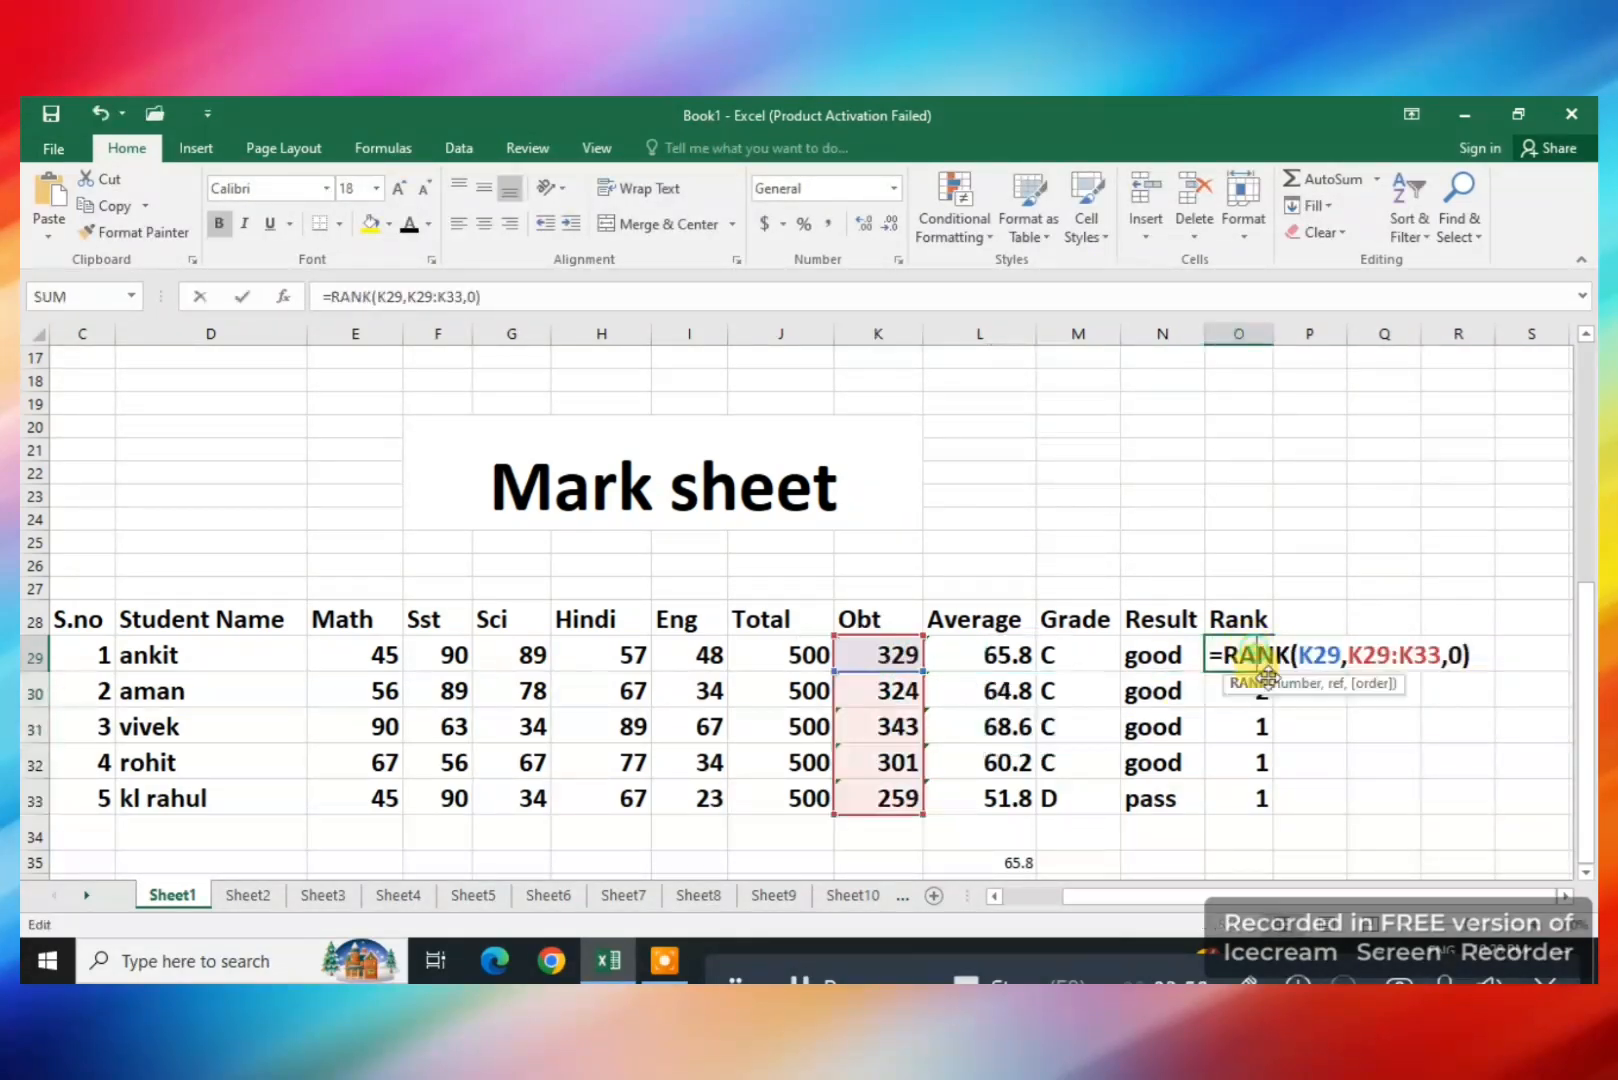
{"action": "double_click", "coordinate": [1257, 697]}
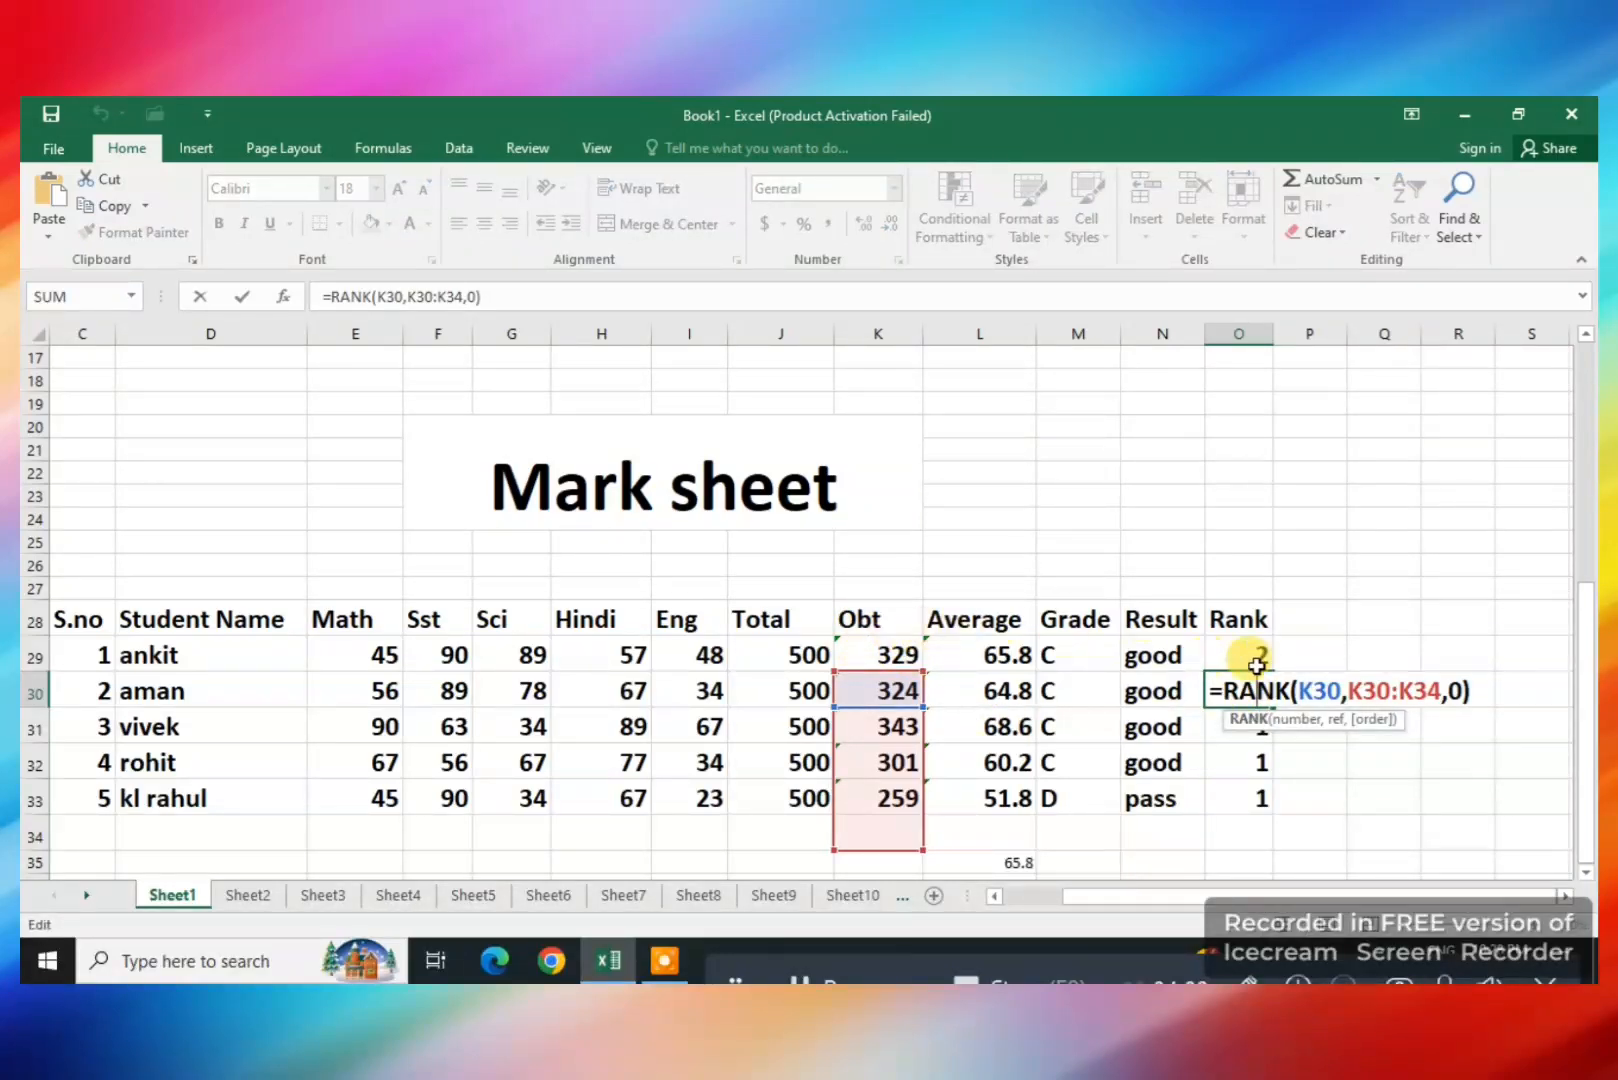
{"action": "key", "text": "Return"}
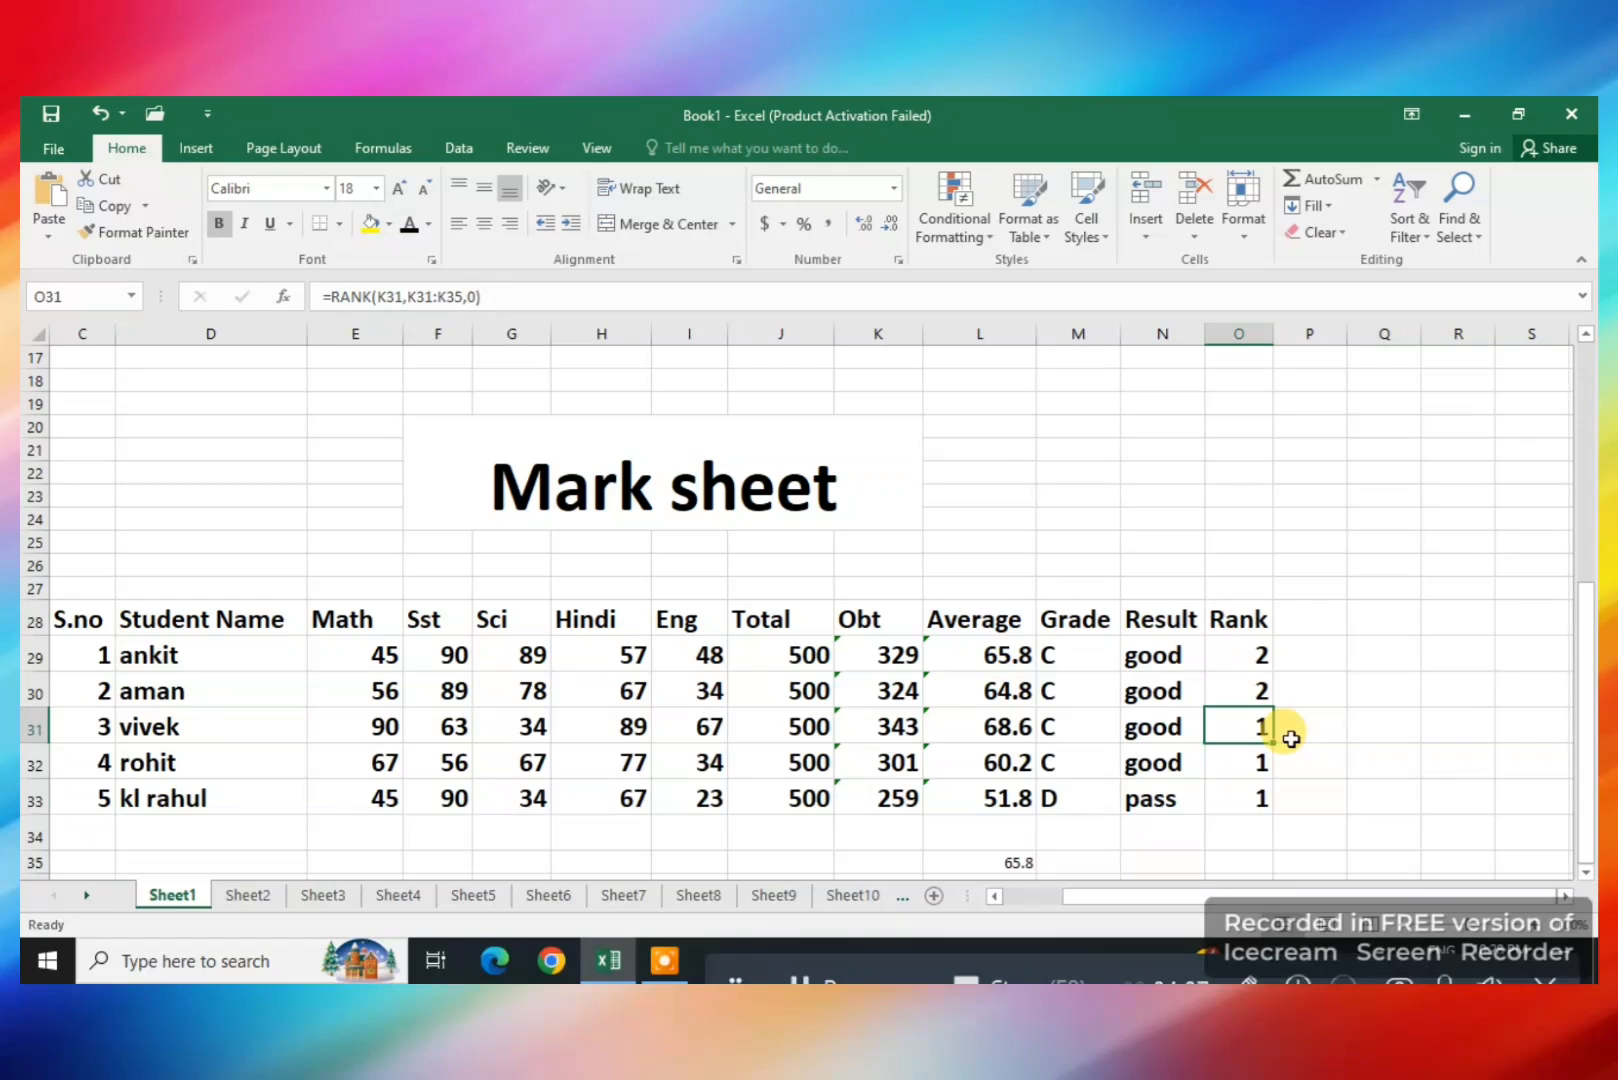
Make the reference range in O29's RANK formula absolute so it reads =RANK(K29,$K$29:$K$33,0)
{"action": "double_click", "coordinate": [1236, 648]}
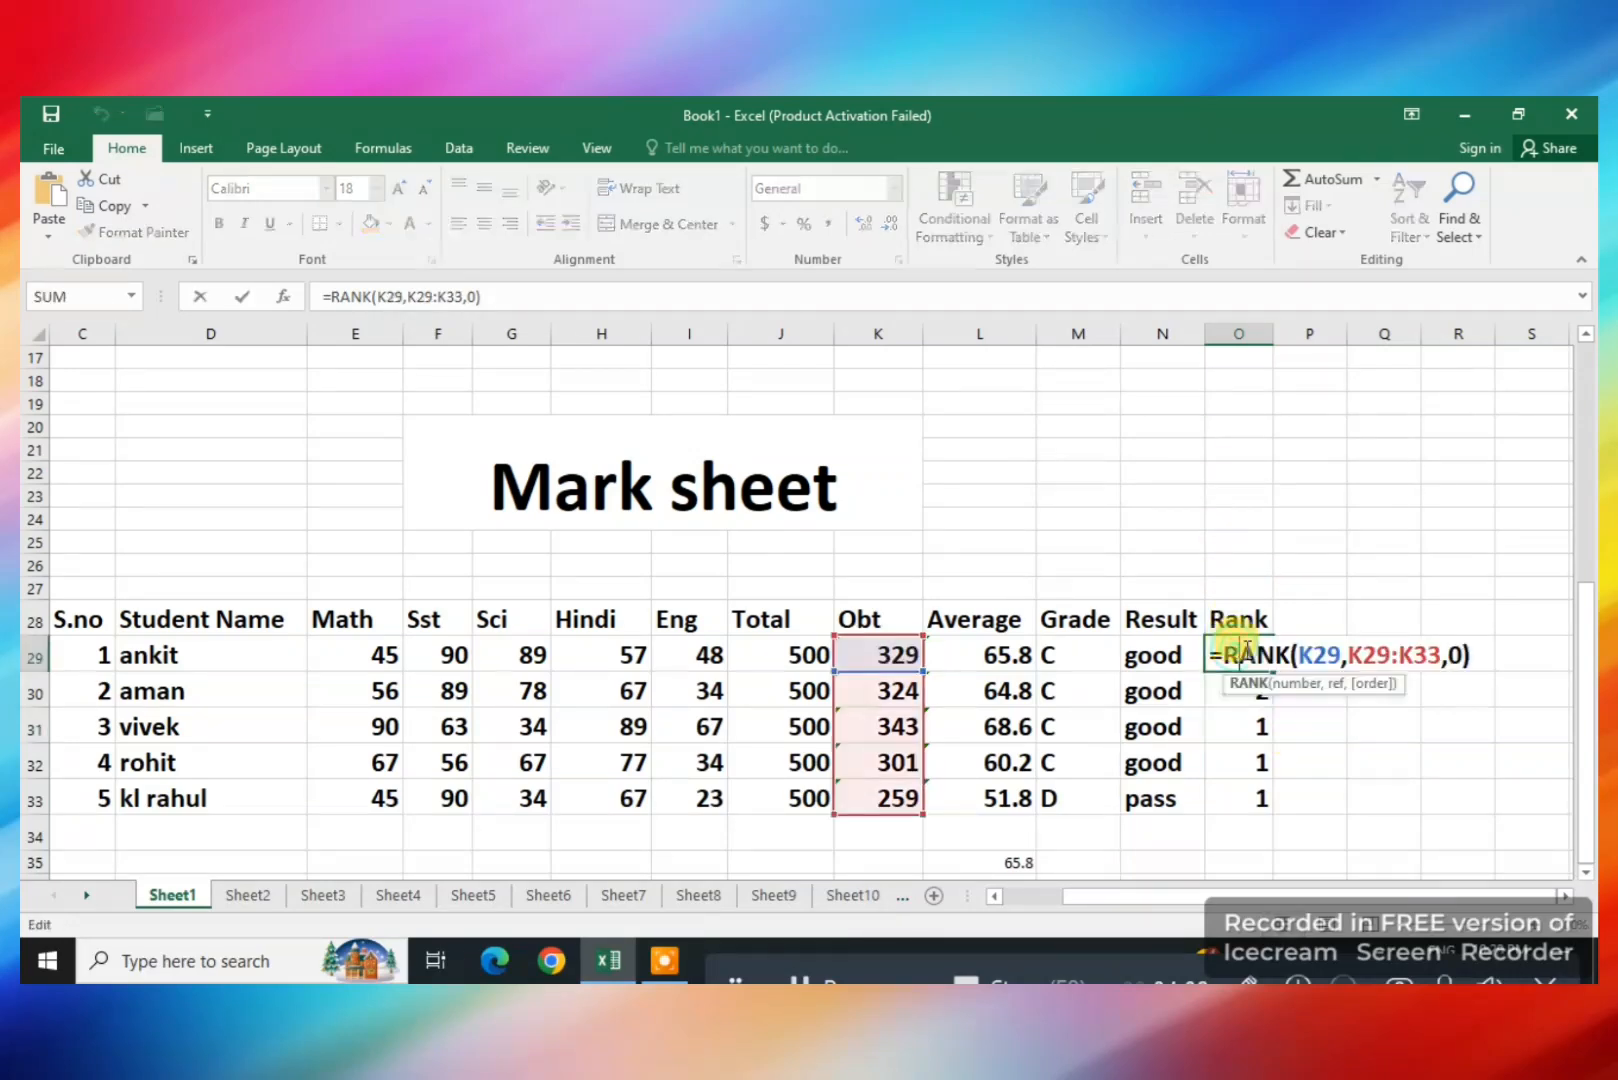
{"action": "left_click_drag", "start_coordinate": [1349, 655], "coordinate": [1440, 665]}
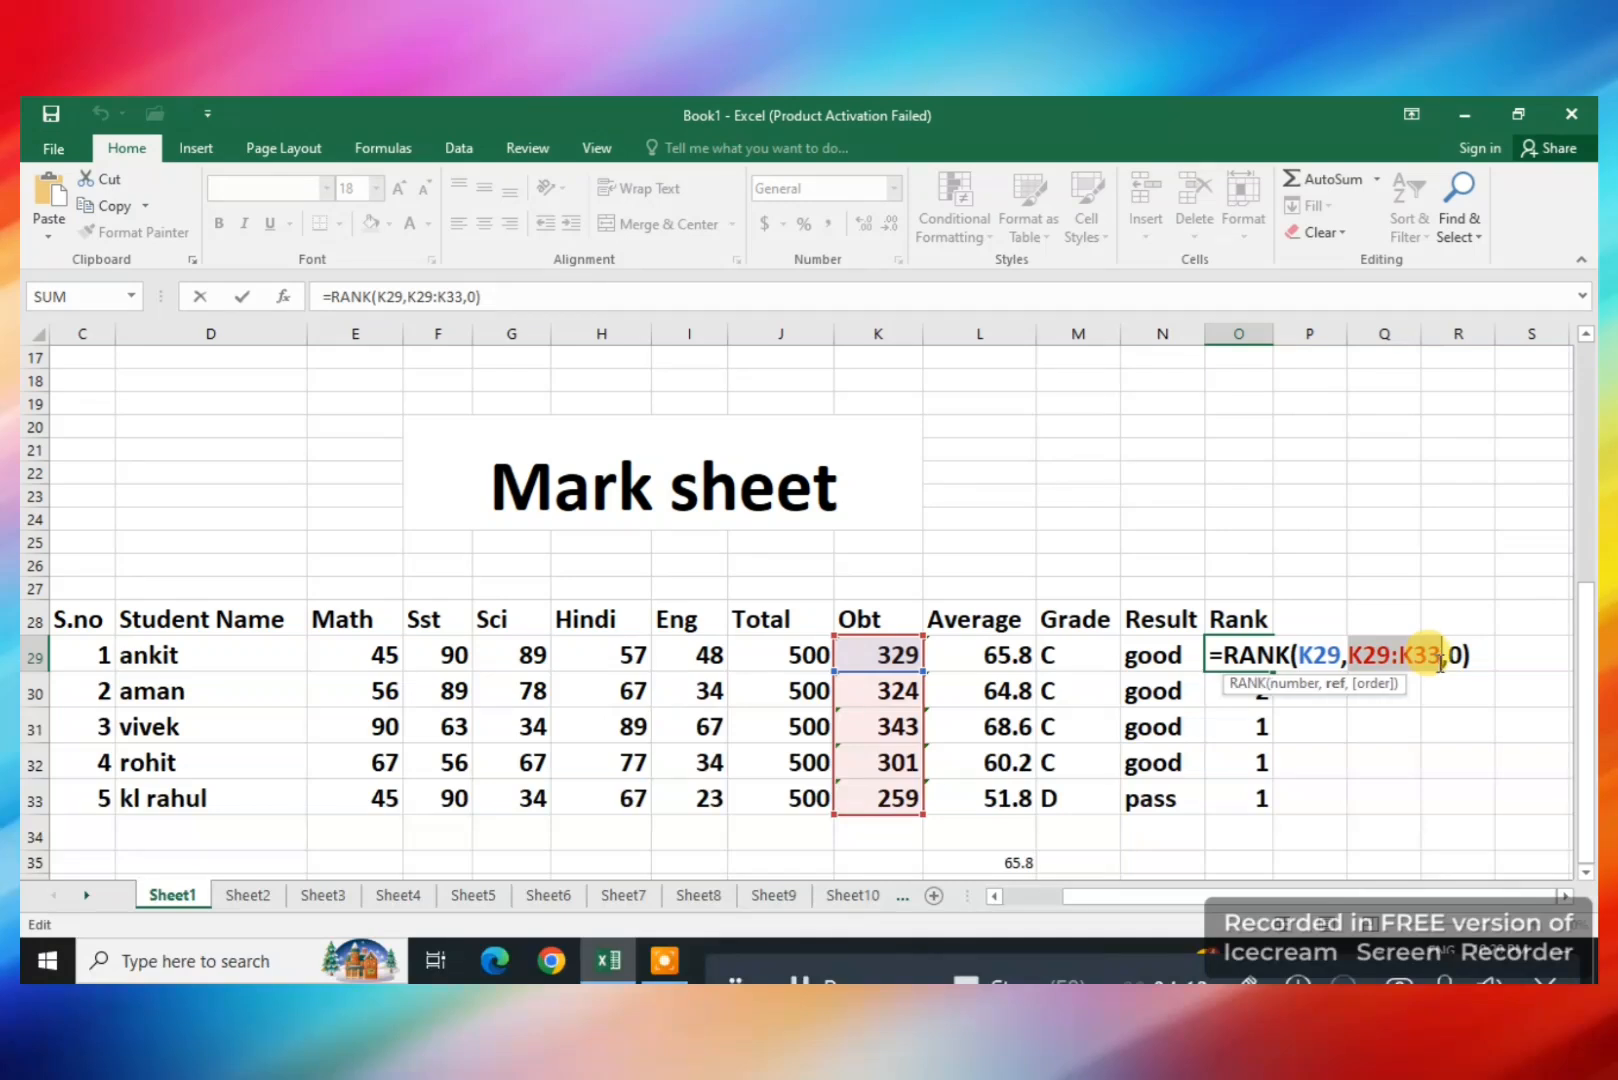
{"action": "key", "text": "F4"}
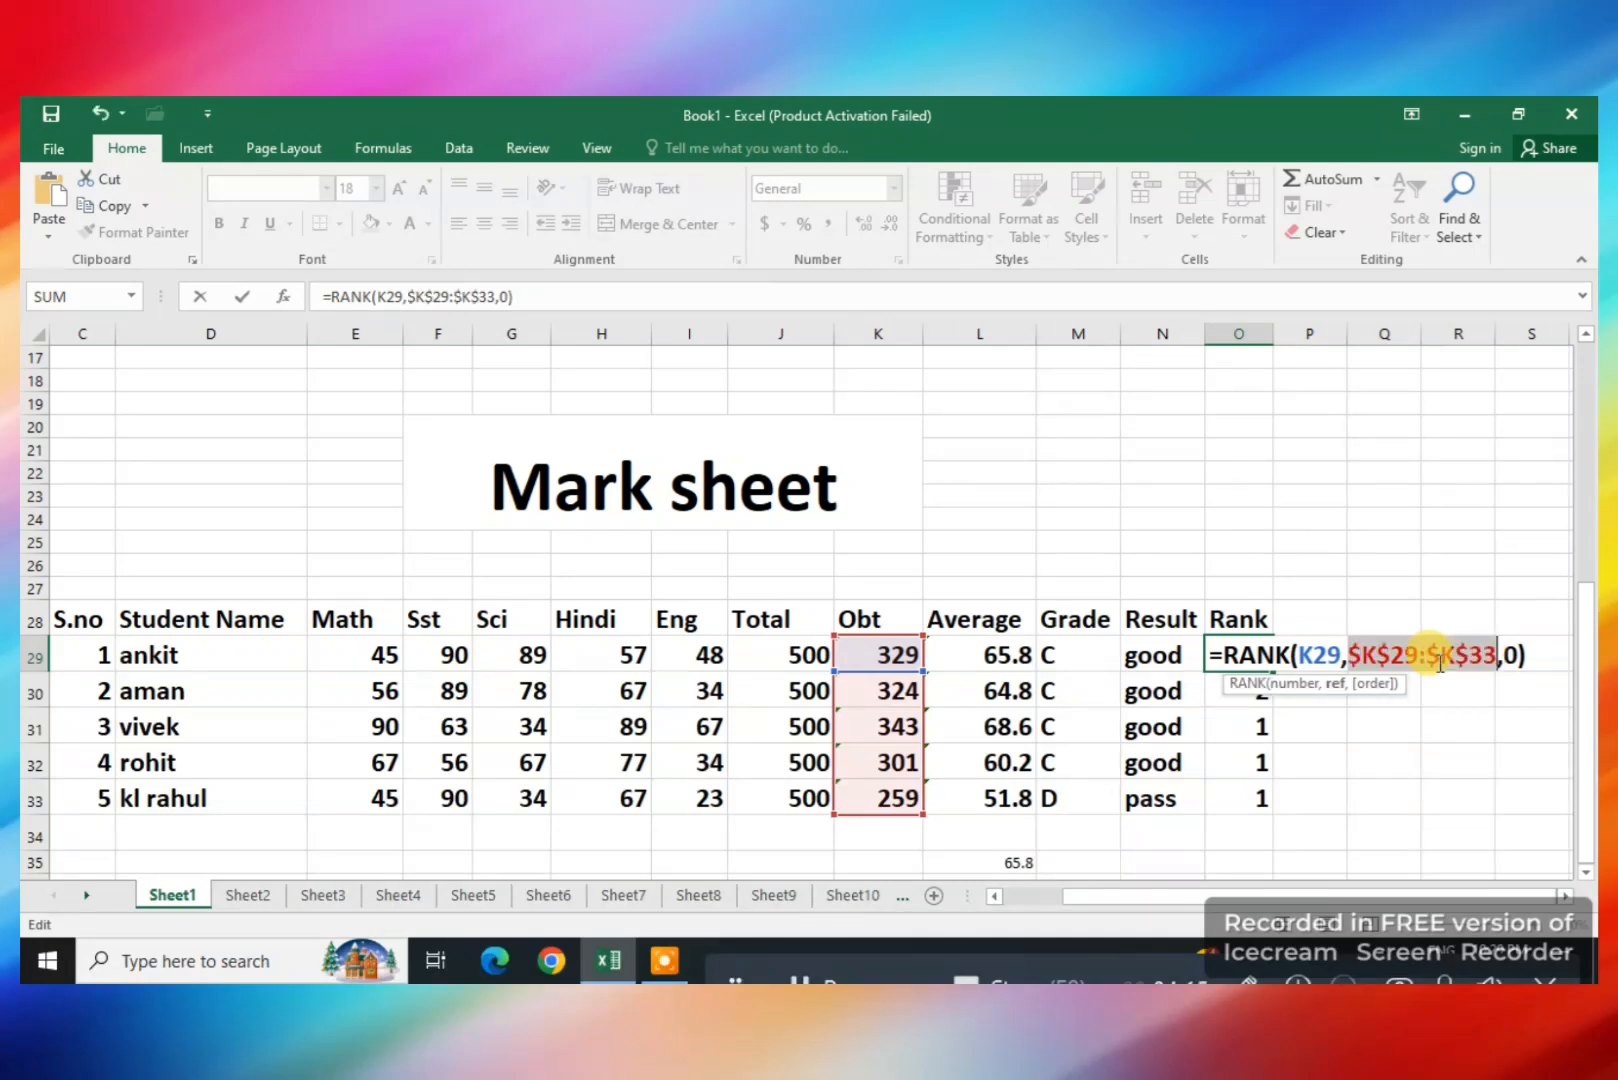
{"action": "key", "text": "Return"}
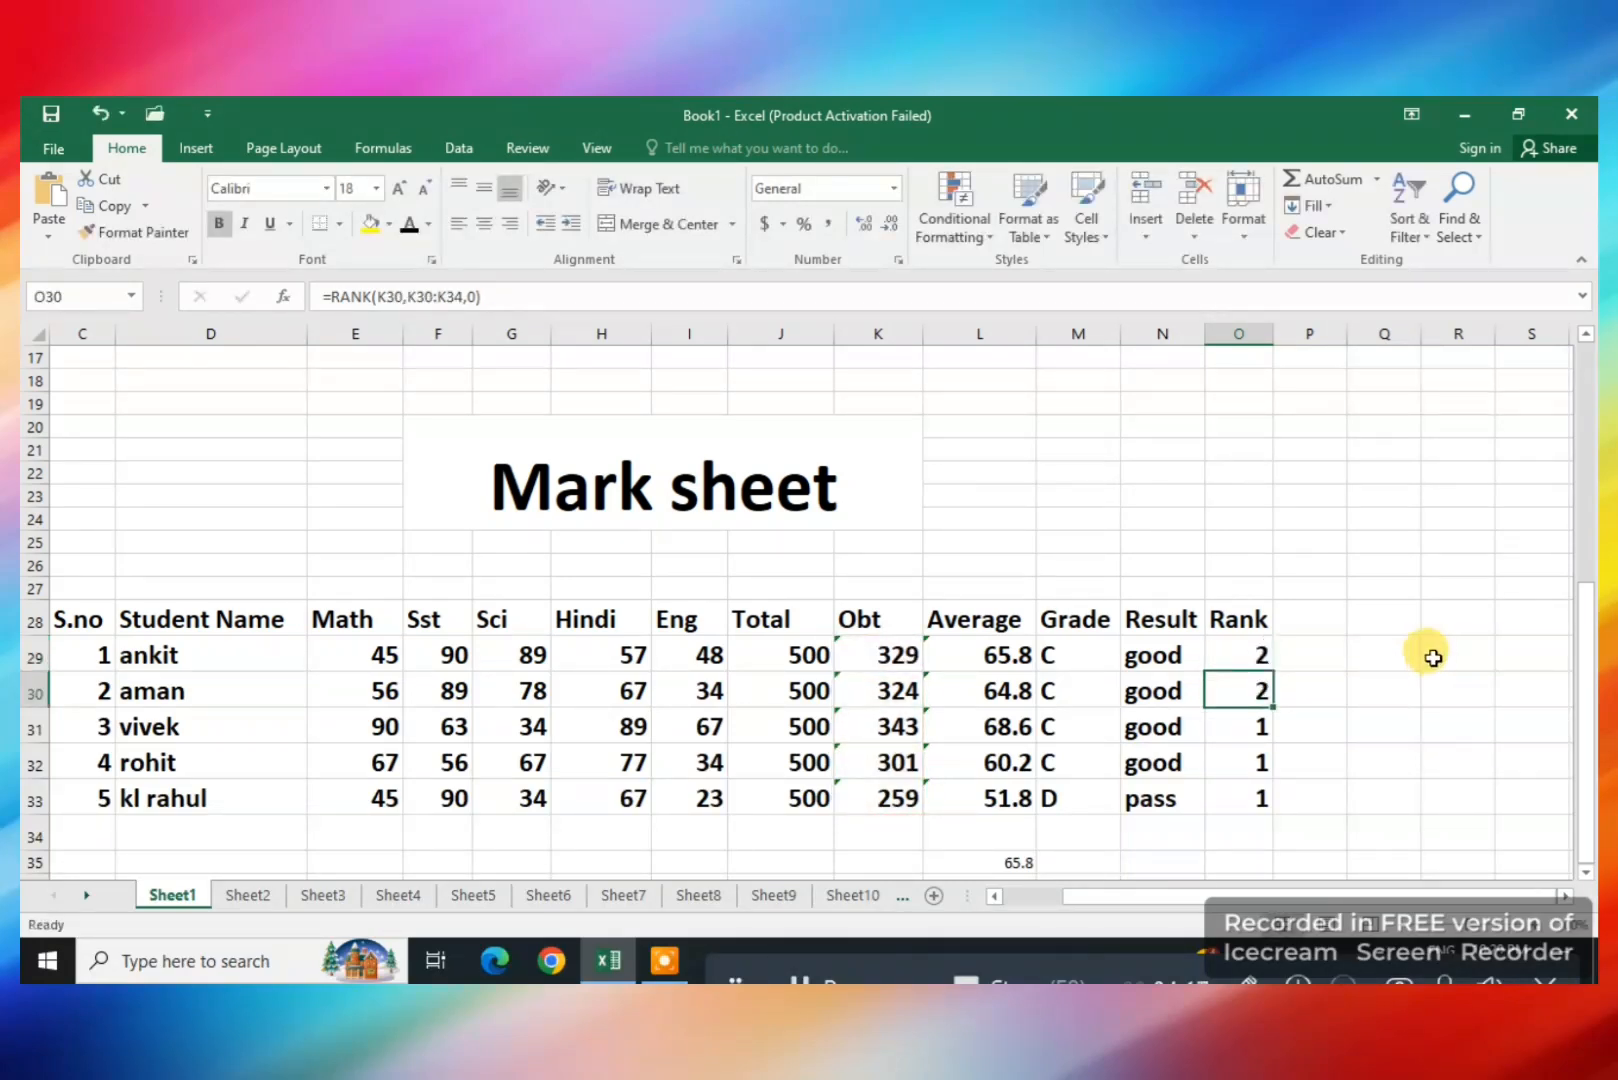
Fill the RANK formula with the absolute range from O29 down to O33 and review the formula in O29
{"action": "left_click", "coordinate": [1242, 654]}
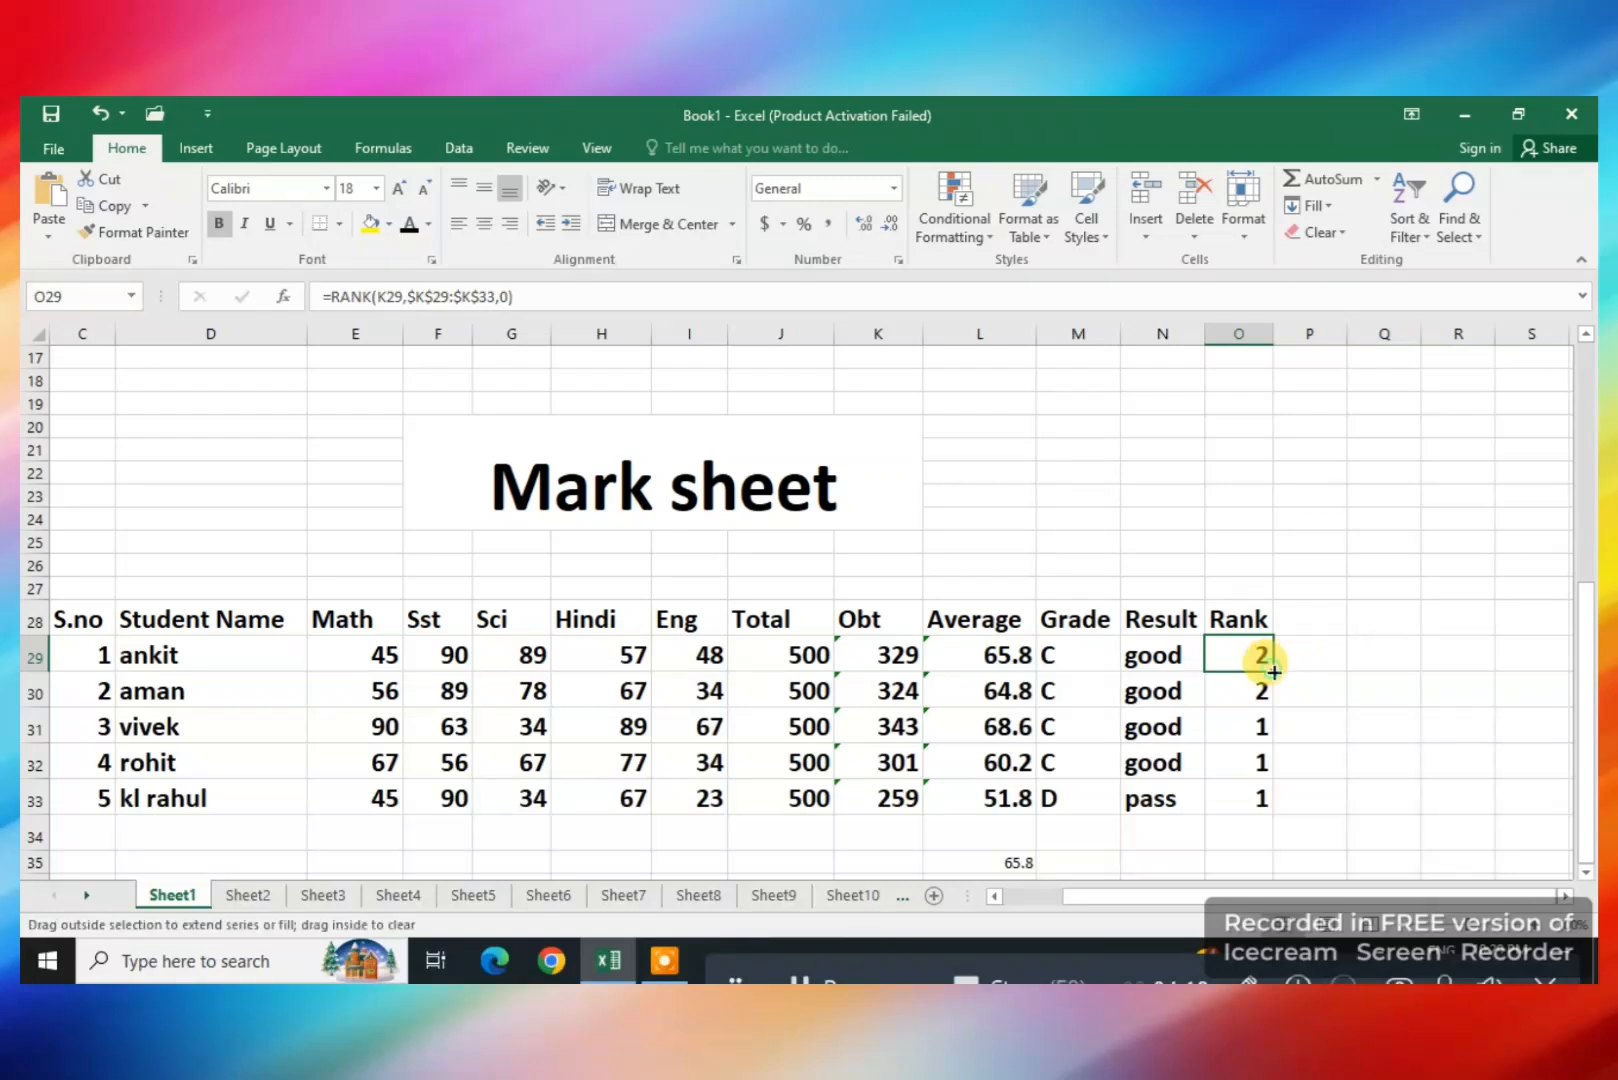
{"action": "left_click_drag", "start_coordinate": [1273, 672], "coordinate": [1268, 800]}
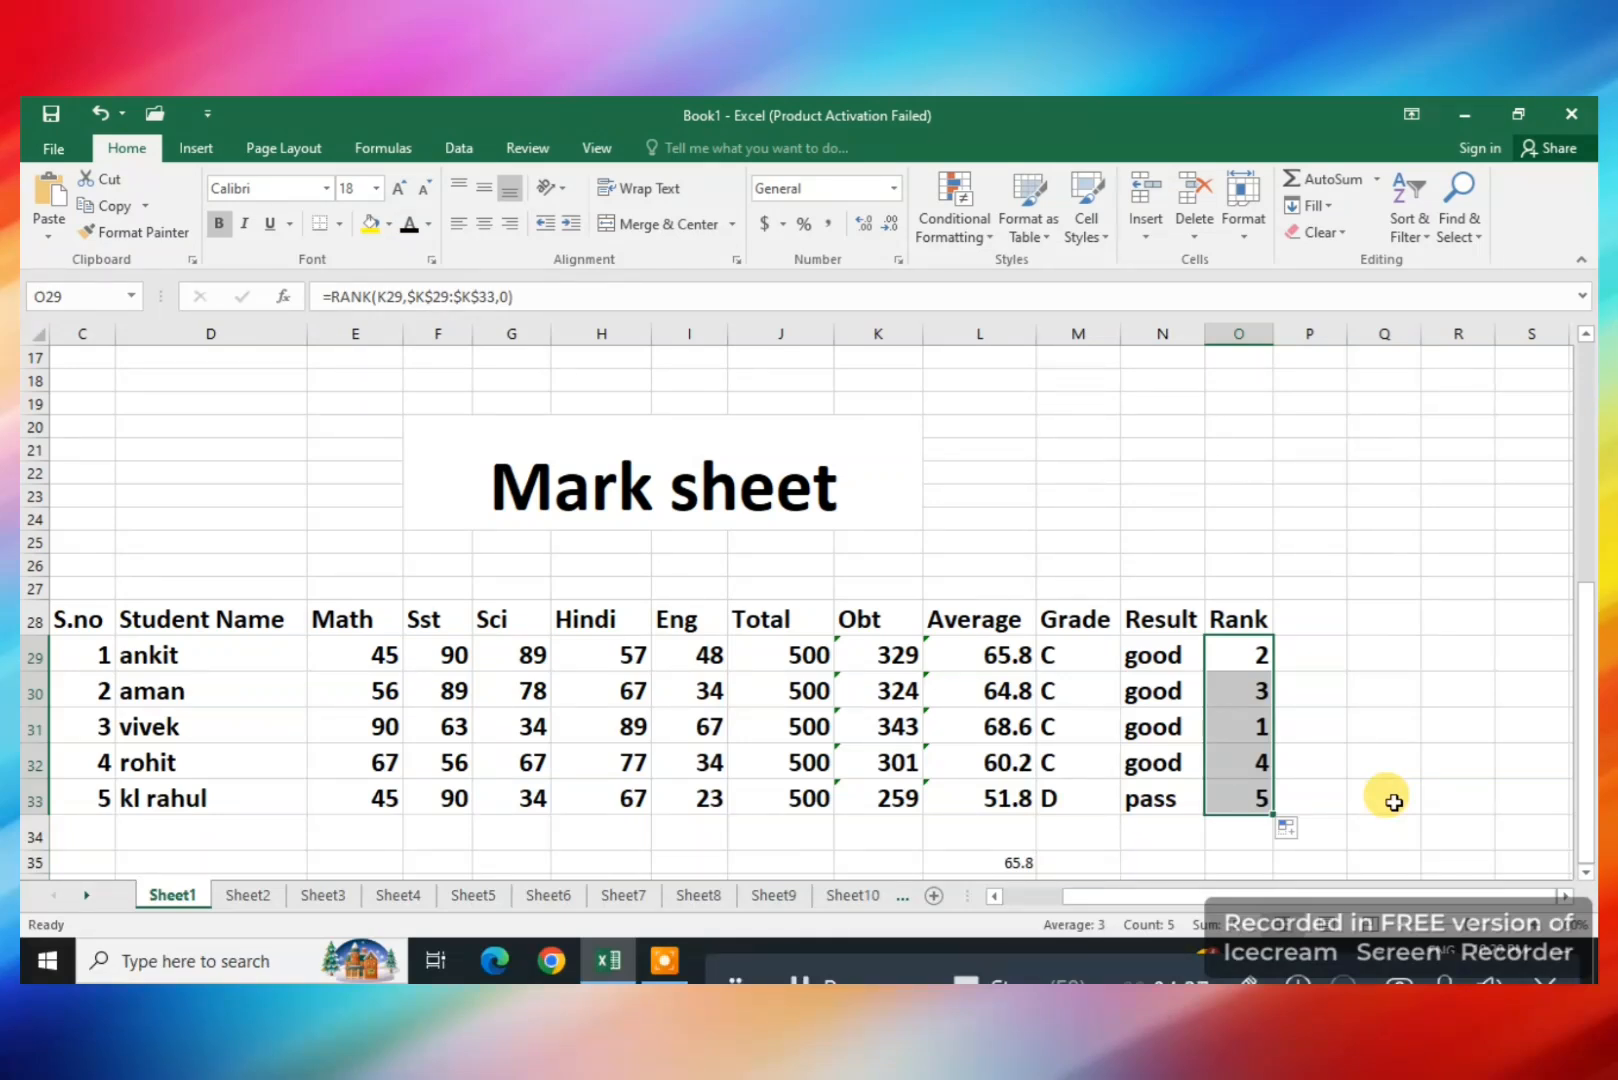
{"action": "left_click", "coordinate": [455, 298]}
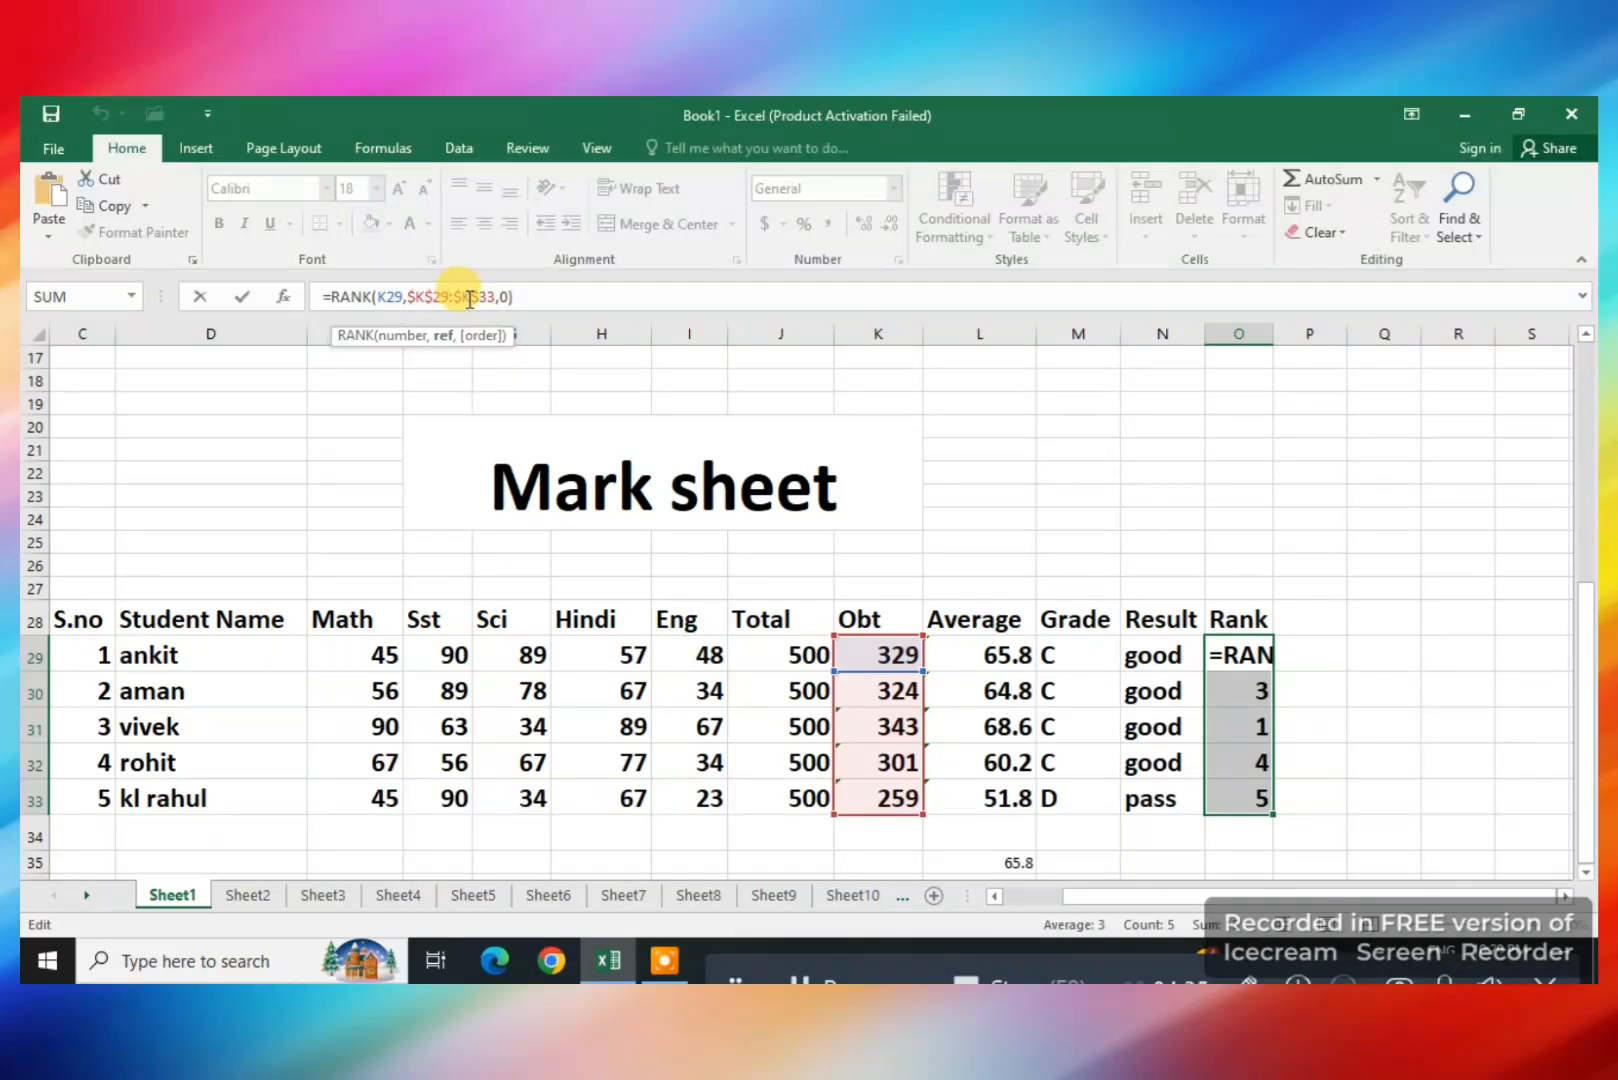
{"action": "key", "text": "Return"}
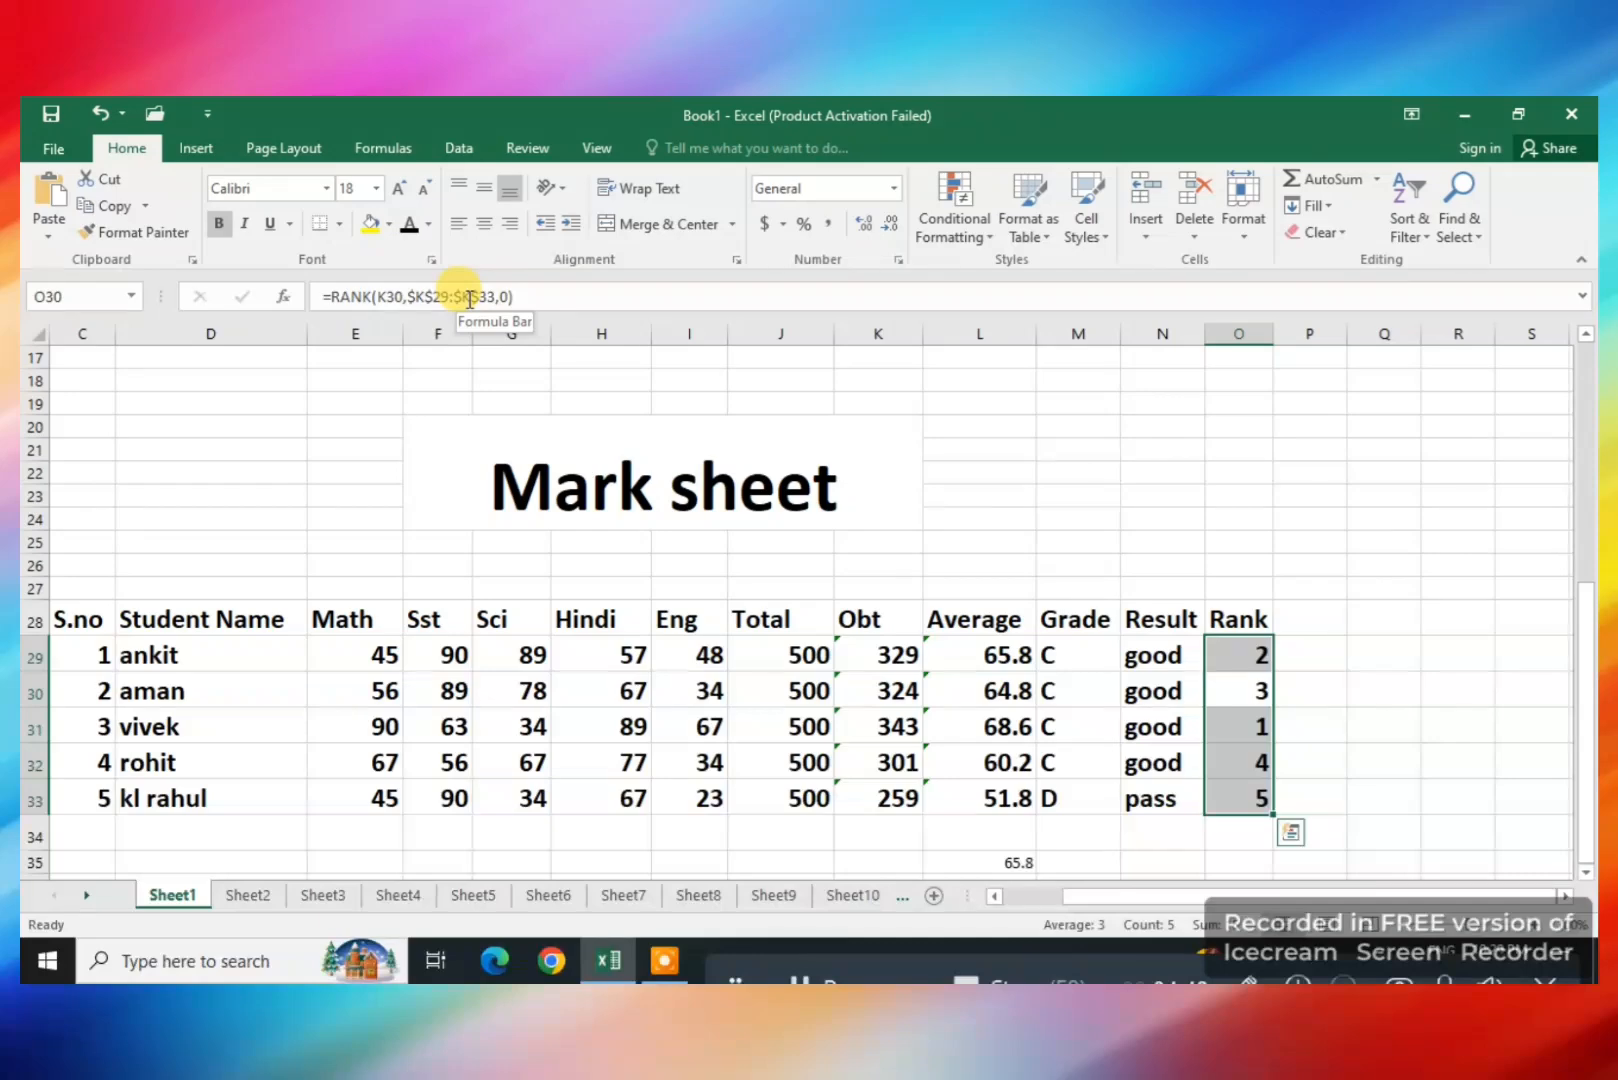
Apply borders around all cells of the mark sheet table C28:O33
{"action": "left_click_drag", "start_coordinate": [1100, 893], "coordinate": [1017, 928]}
{"action": "left_click_drag", "start_coordinate": [705, 628], "coordinate": [712, 581]}
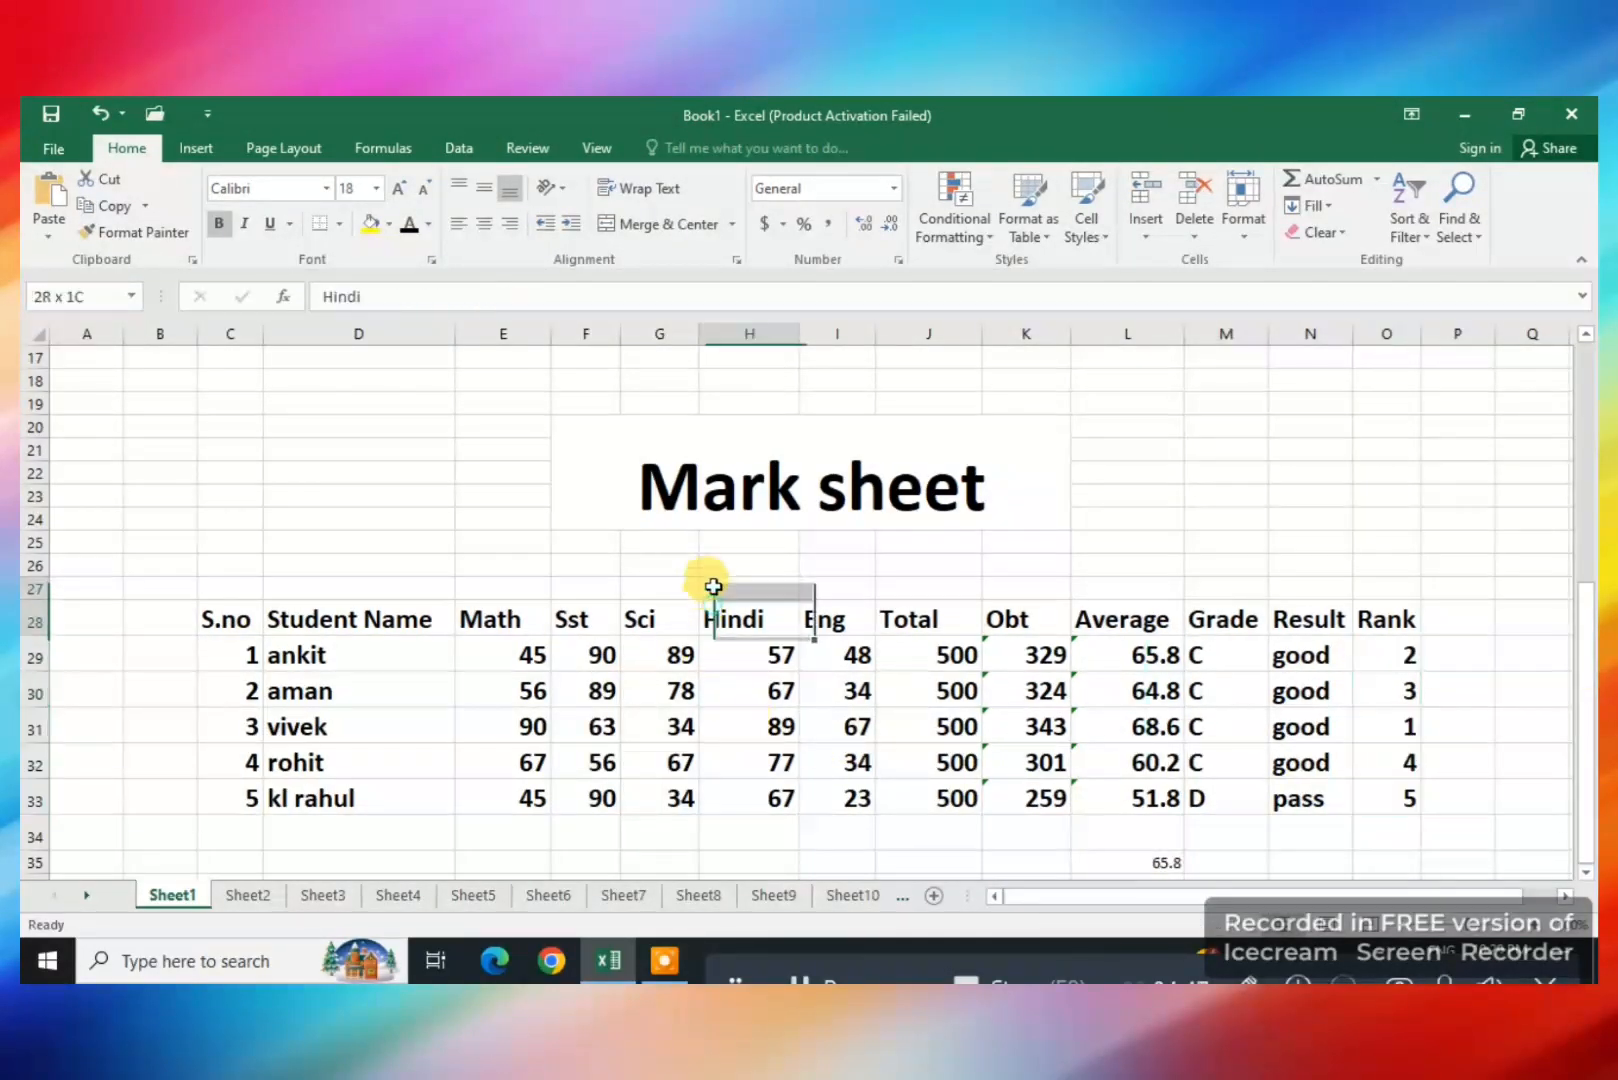
{"action": "left_click_drag", "start_coordinate": [224, 614], "coordinate": [1403, 801]}
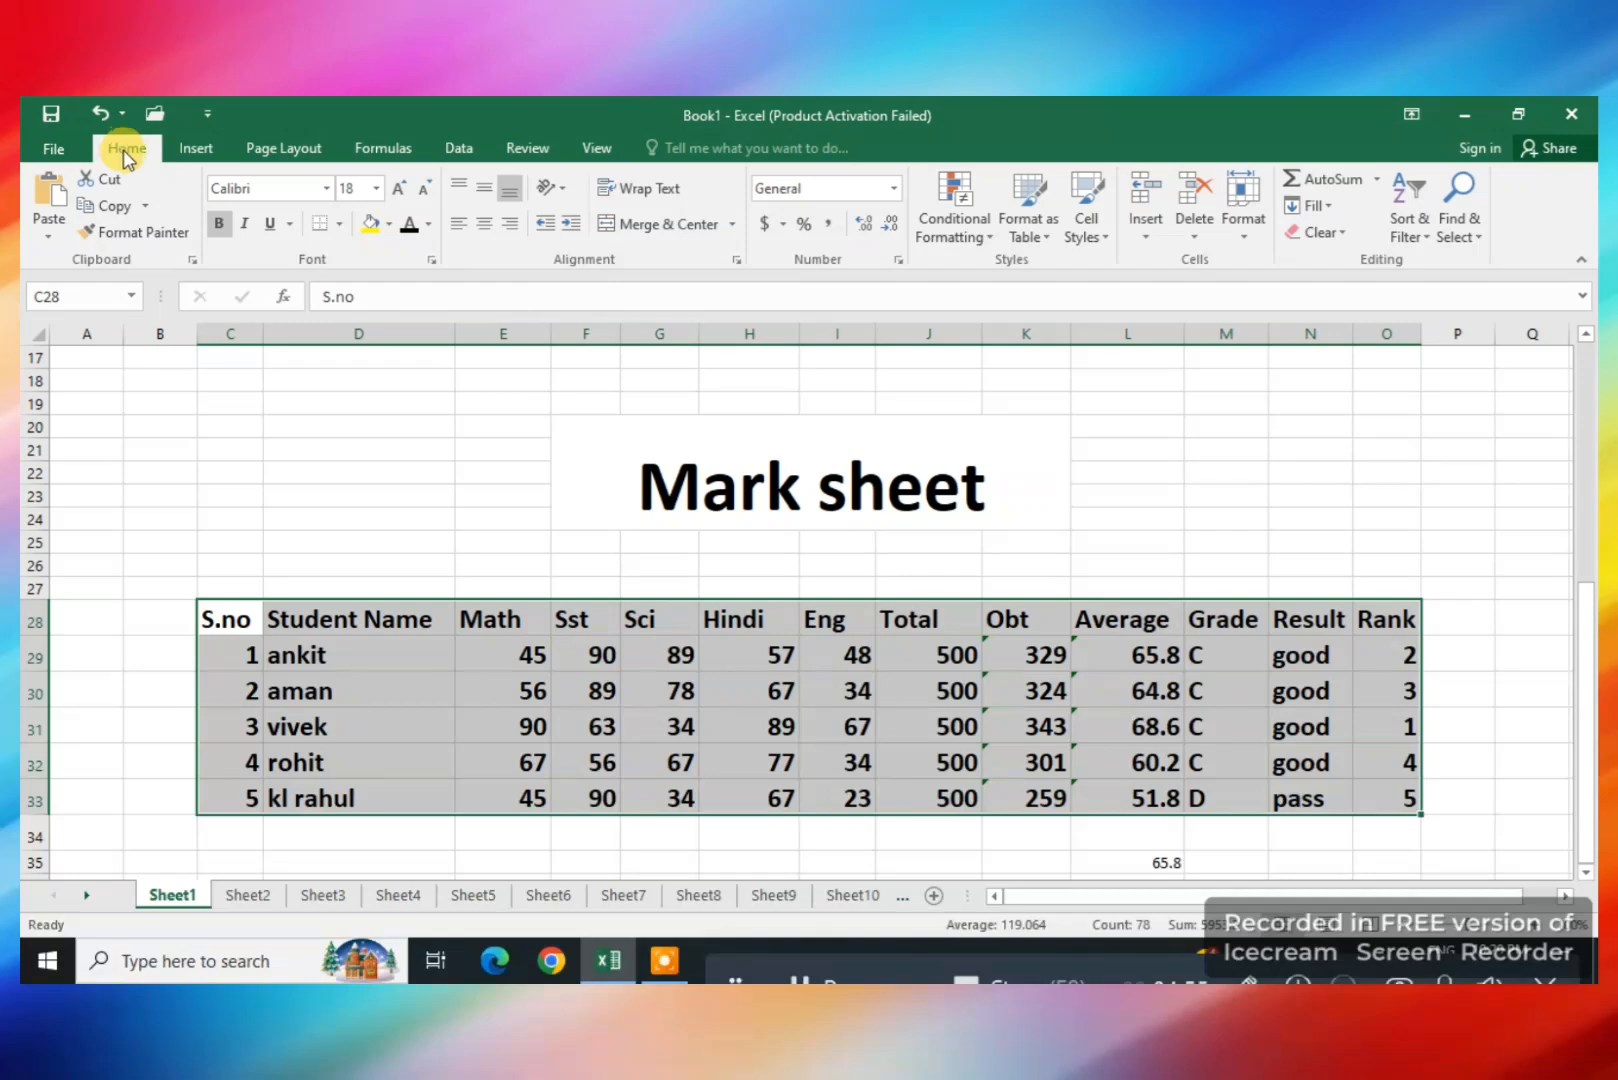
{"action": "left_click", "coordinate": [340, 223]}
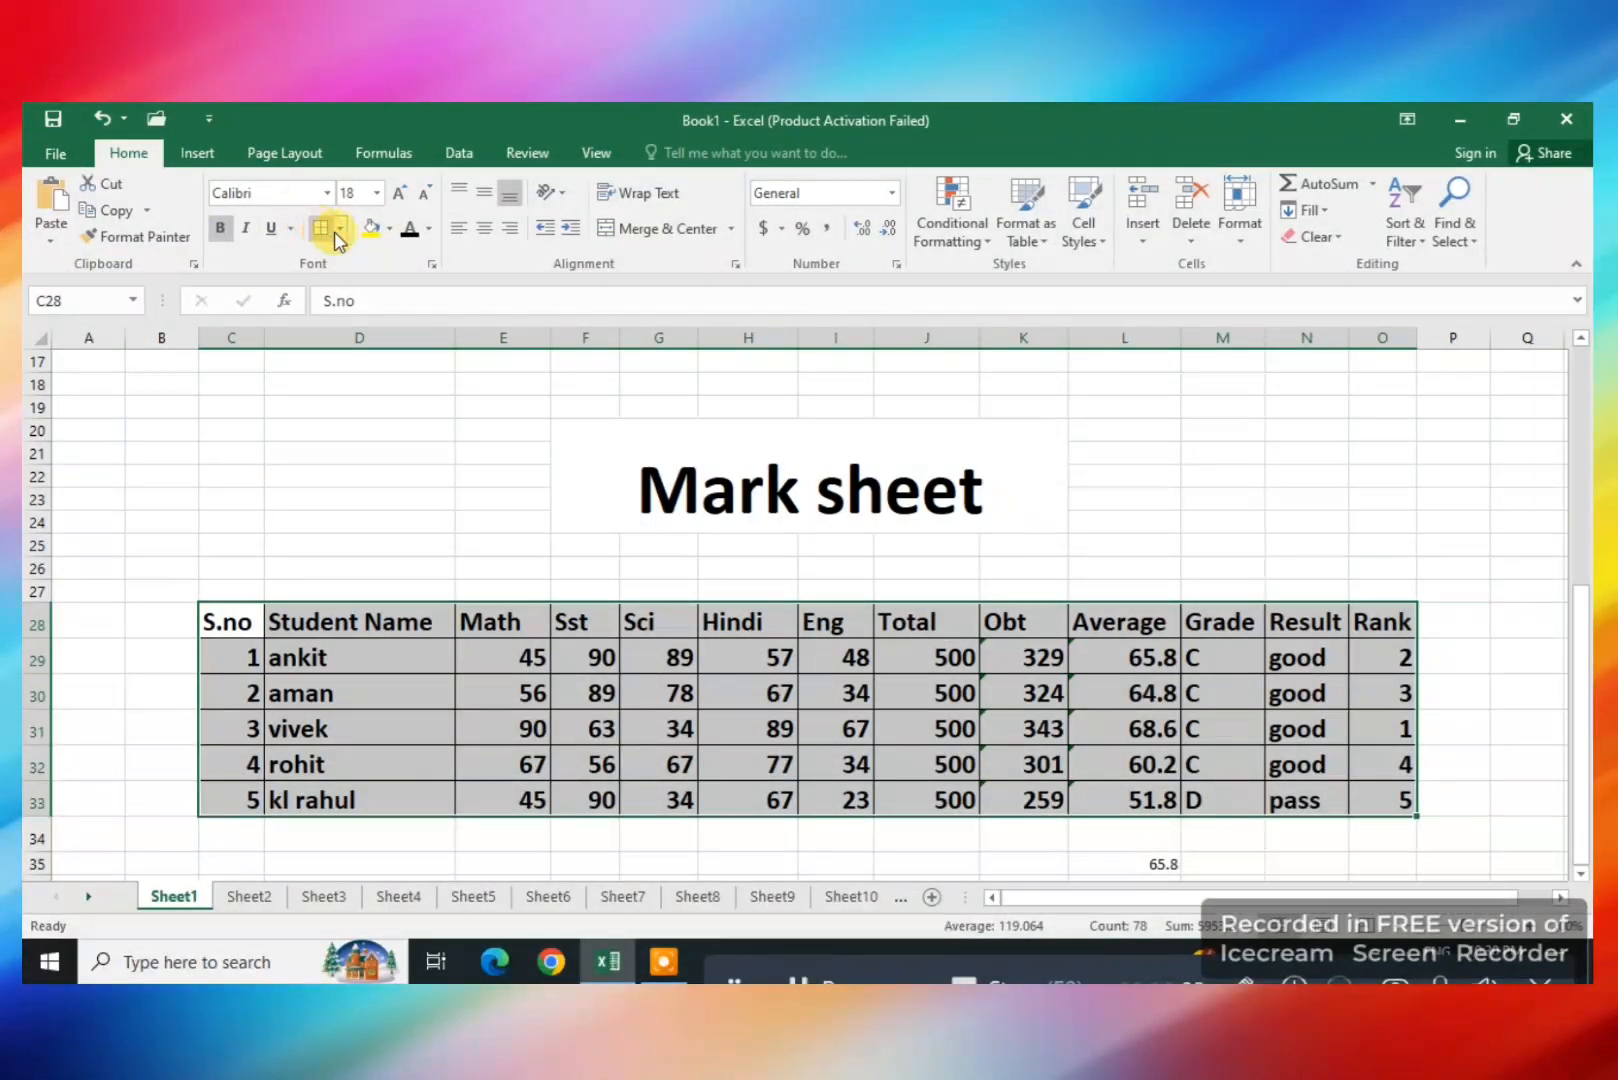
{"action": "left_click", "coordinate": [600, 722]}
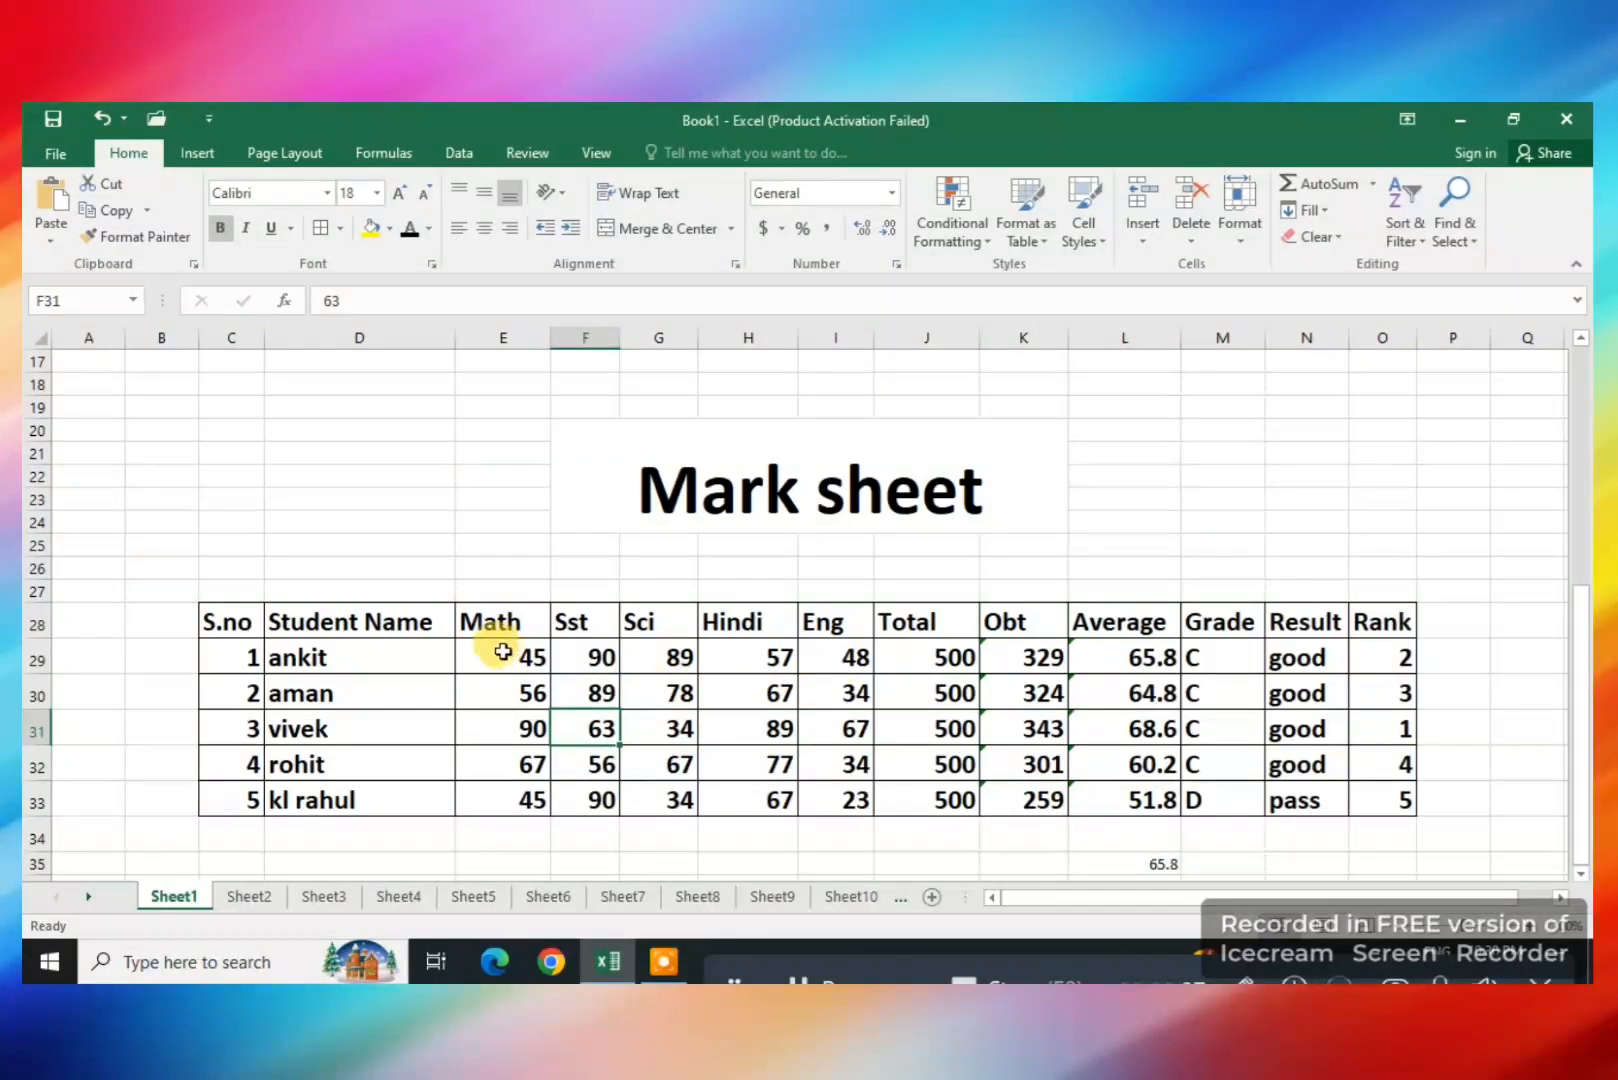
Fill the table's header row, S.no through Rank (C28:O28), with yellow
{"action": "left_click_drag", "start_coordinate": [228, 614], "coordinate": [1365, 621]}
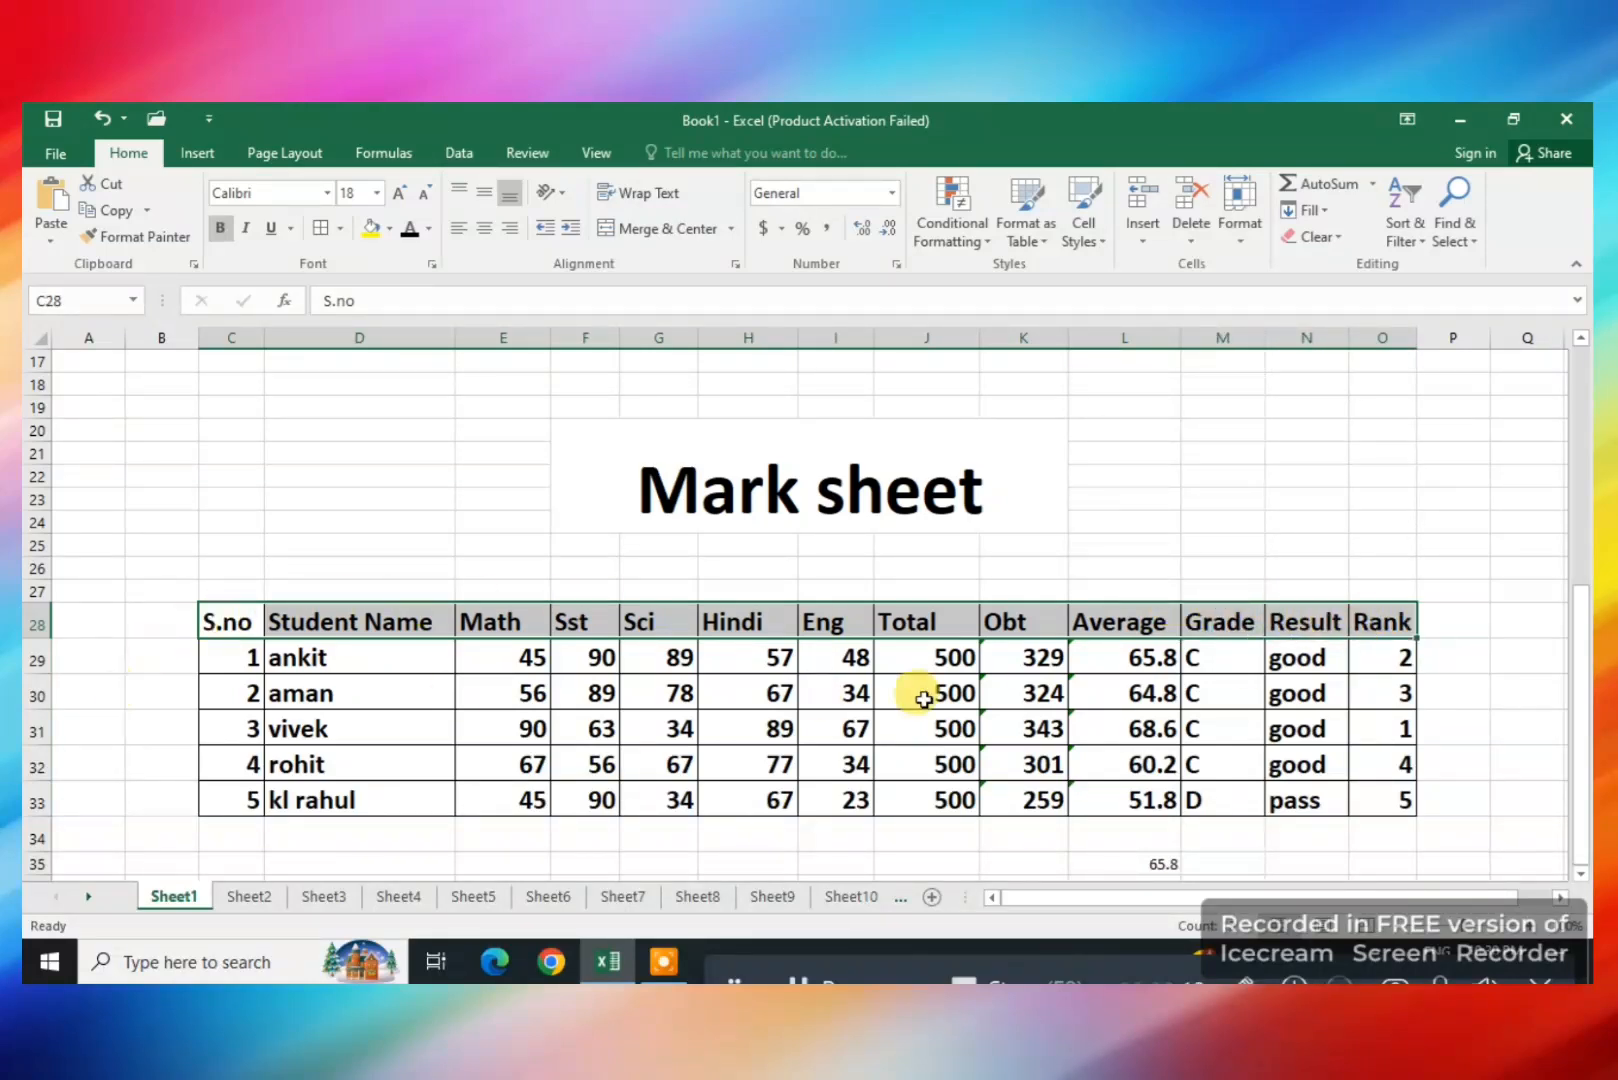
{"action": "left_click", "coordinate": [372, 238]}
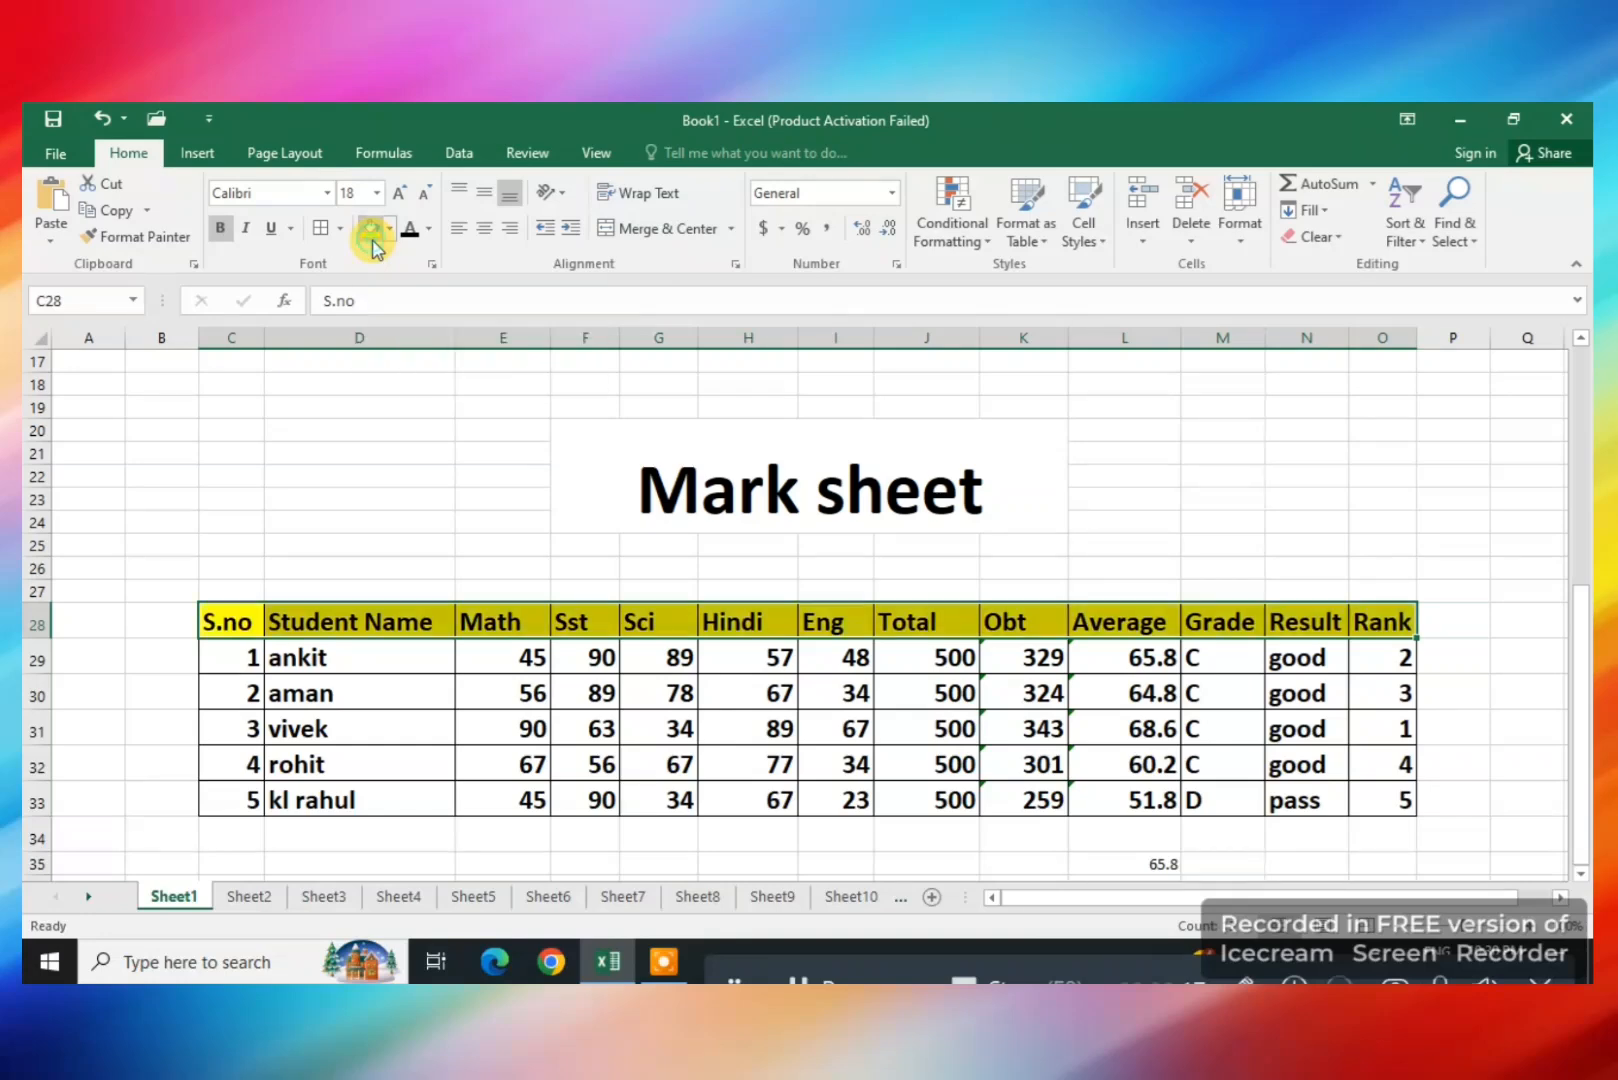
{"action": "left_click", "coordinate": [446, 766]}
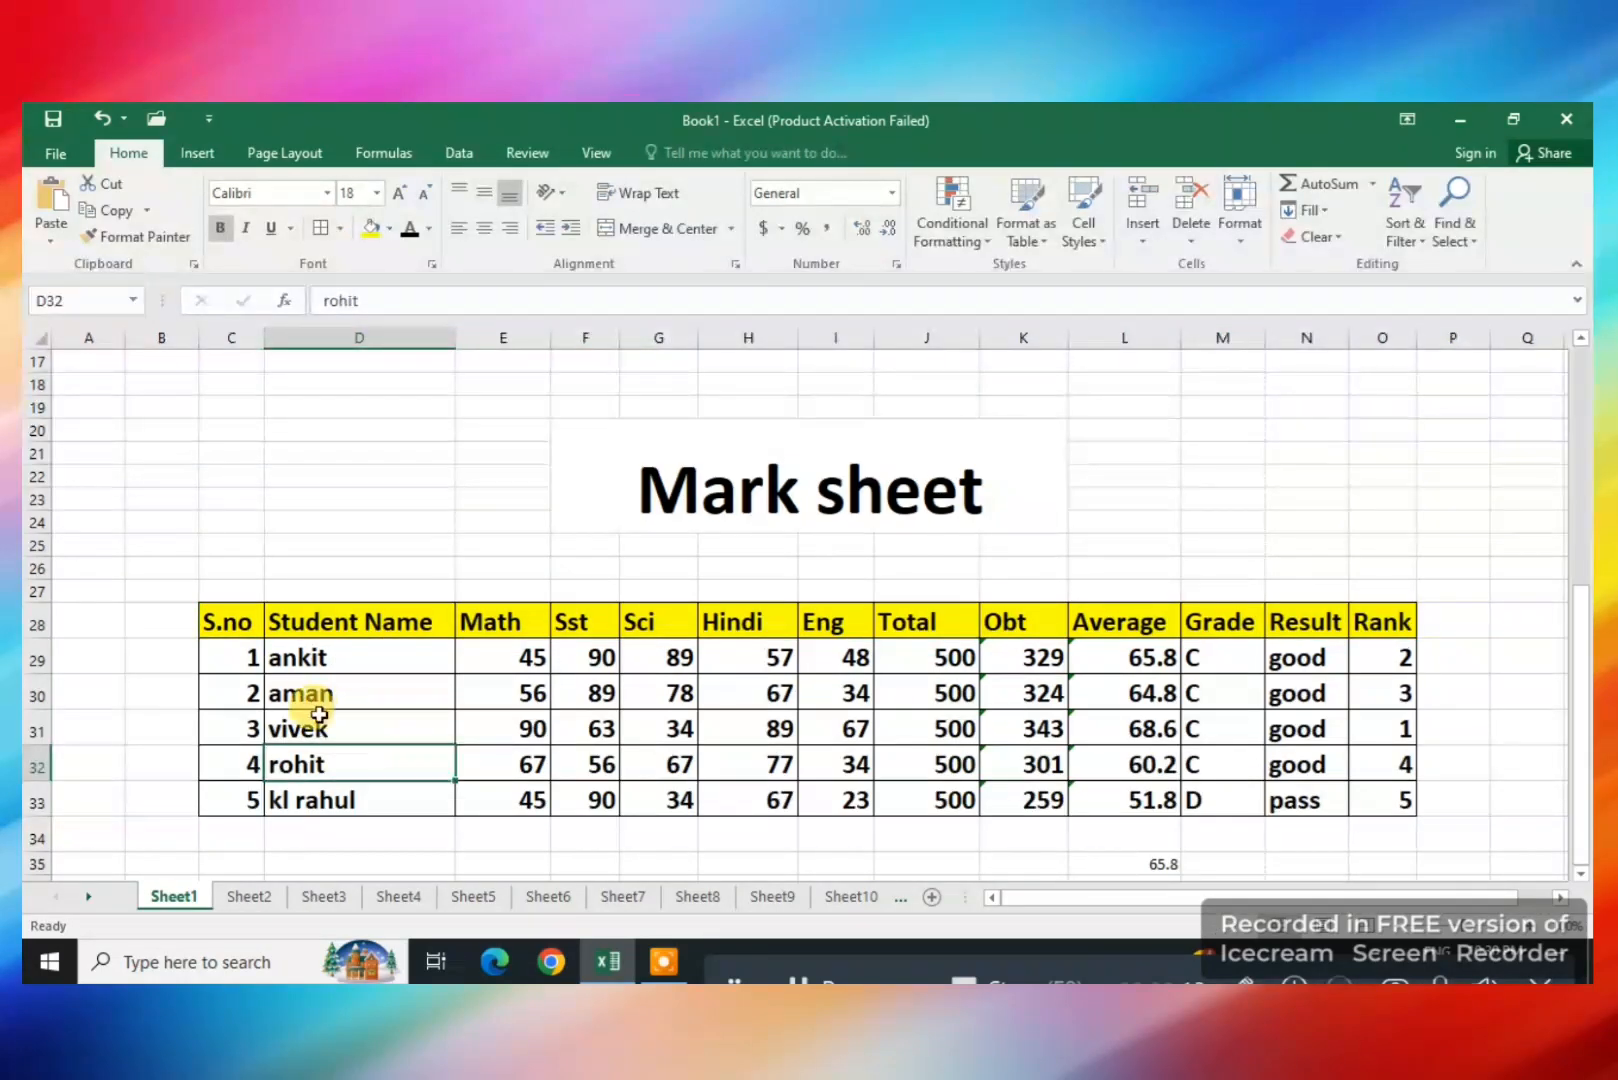
Fill the student data rows C29:O33 with the standard light green colour
{"action": "left_click_drag", "start_coordinate": [242, 657], "coordinate": [1378, 796]}
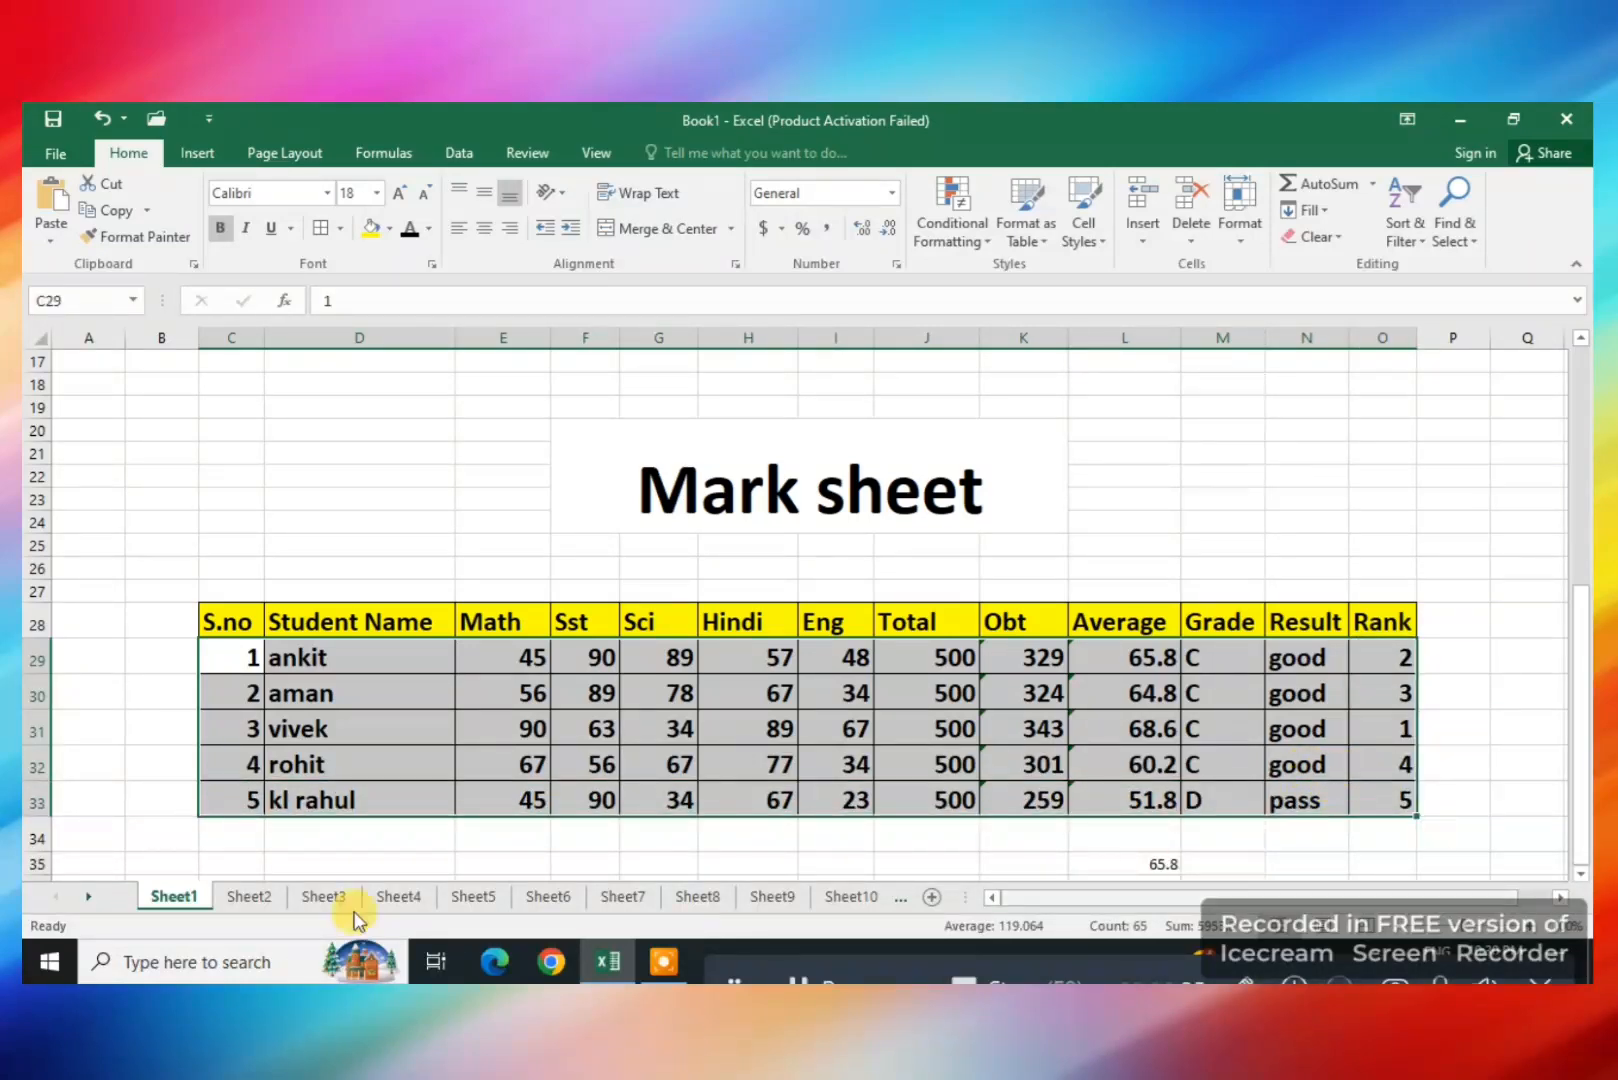
{"action": "left_click", "coordinate": [390, 228]}
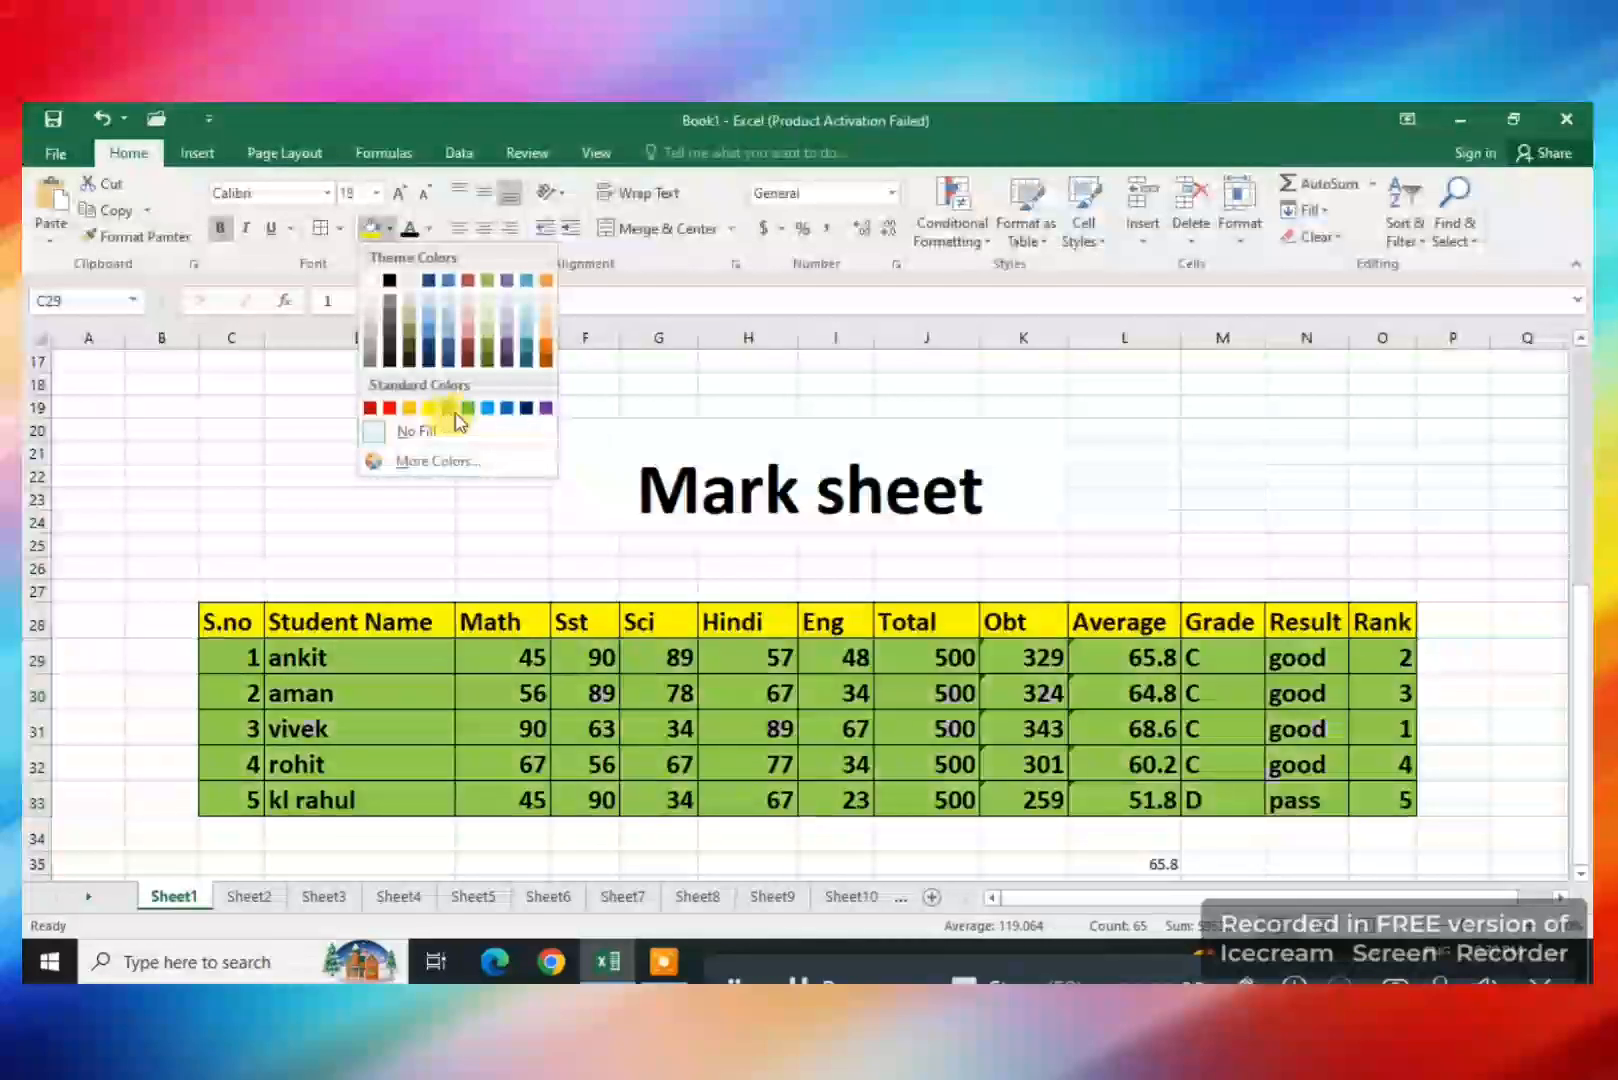
{"action": "left_click", "coordinate": [455, 414]}
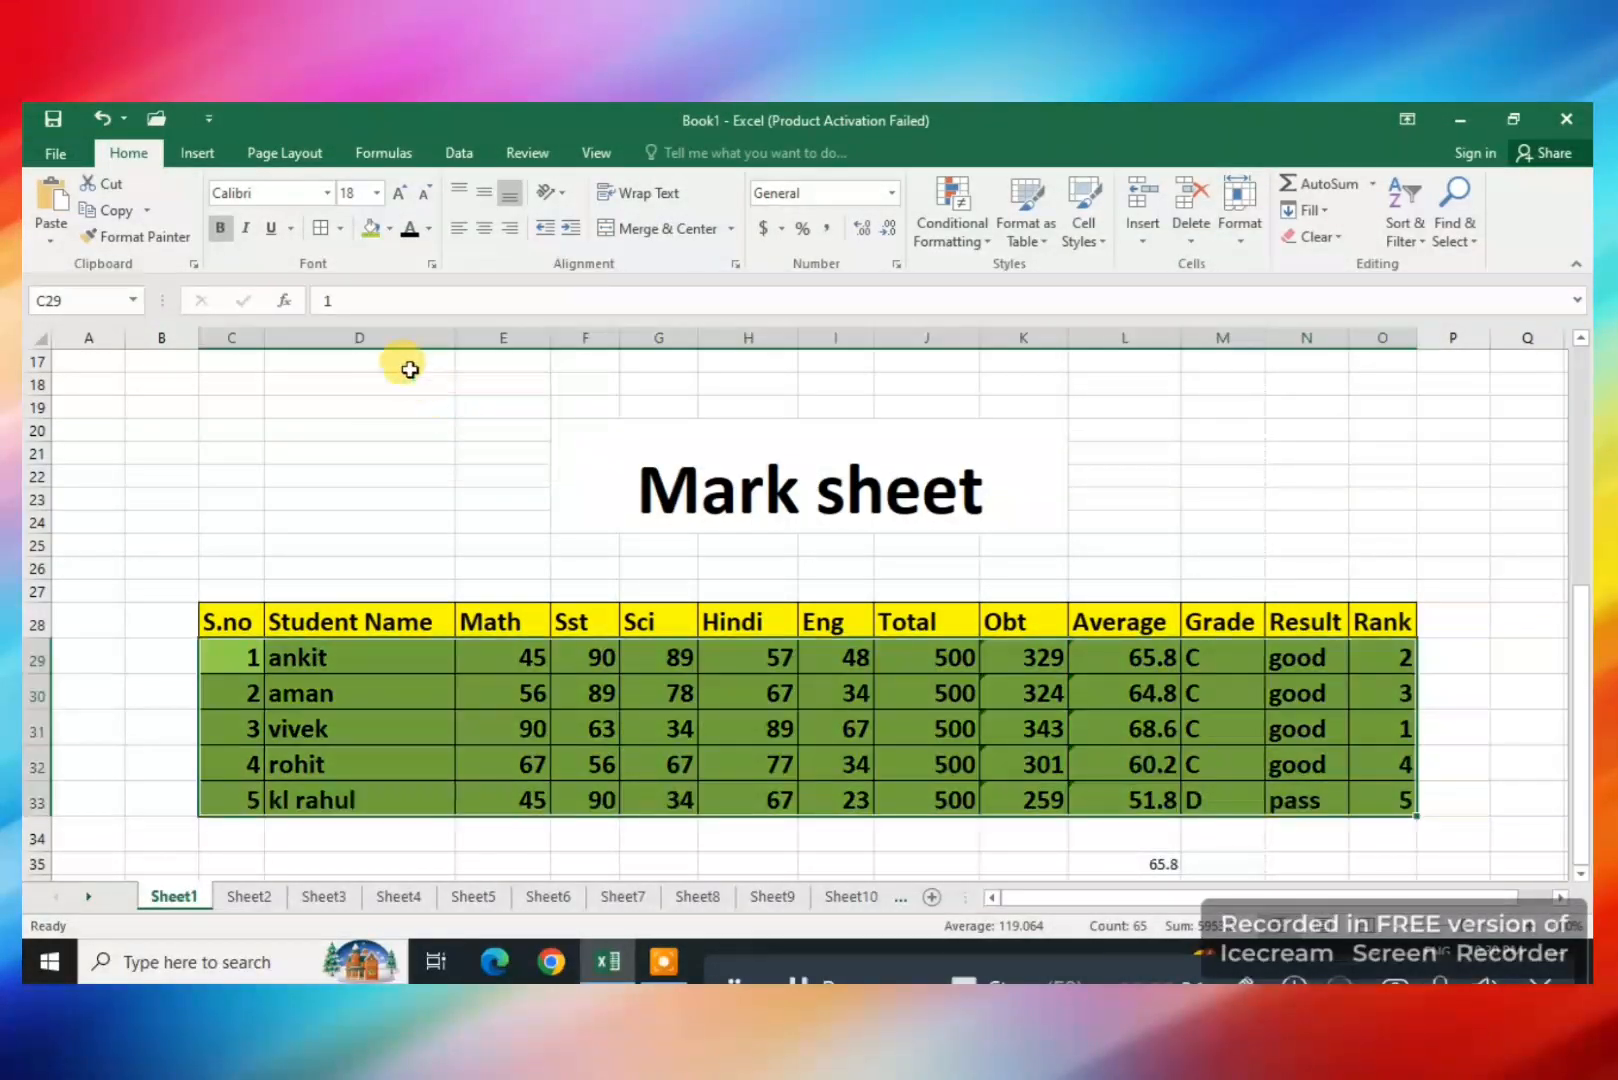
{"action": "left_click", "coordinate": [313, 721]}
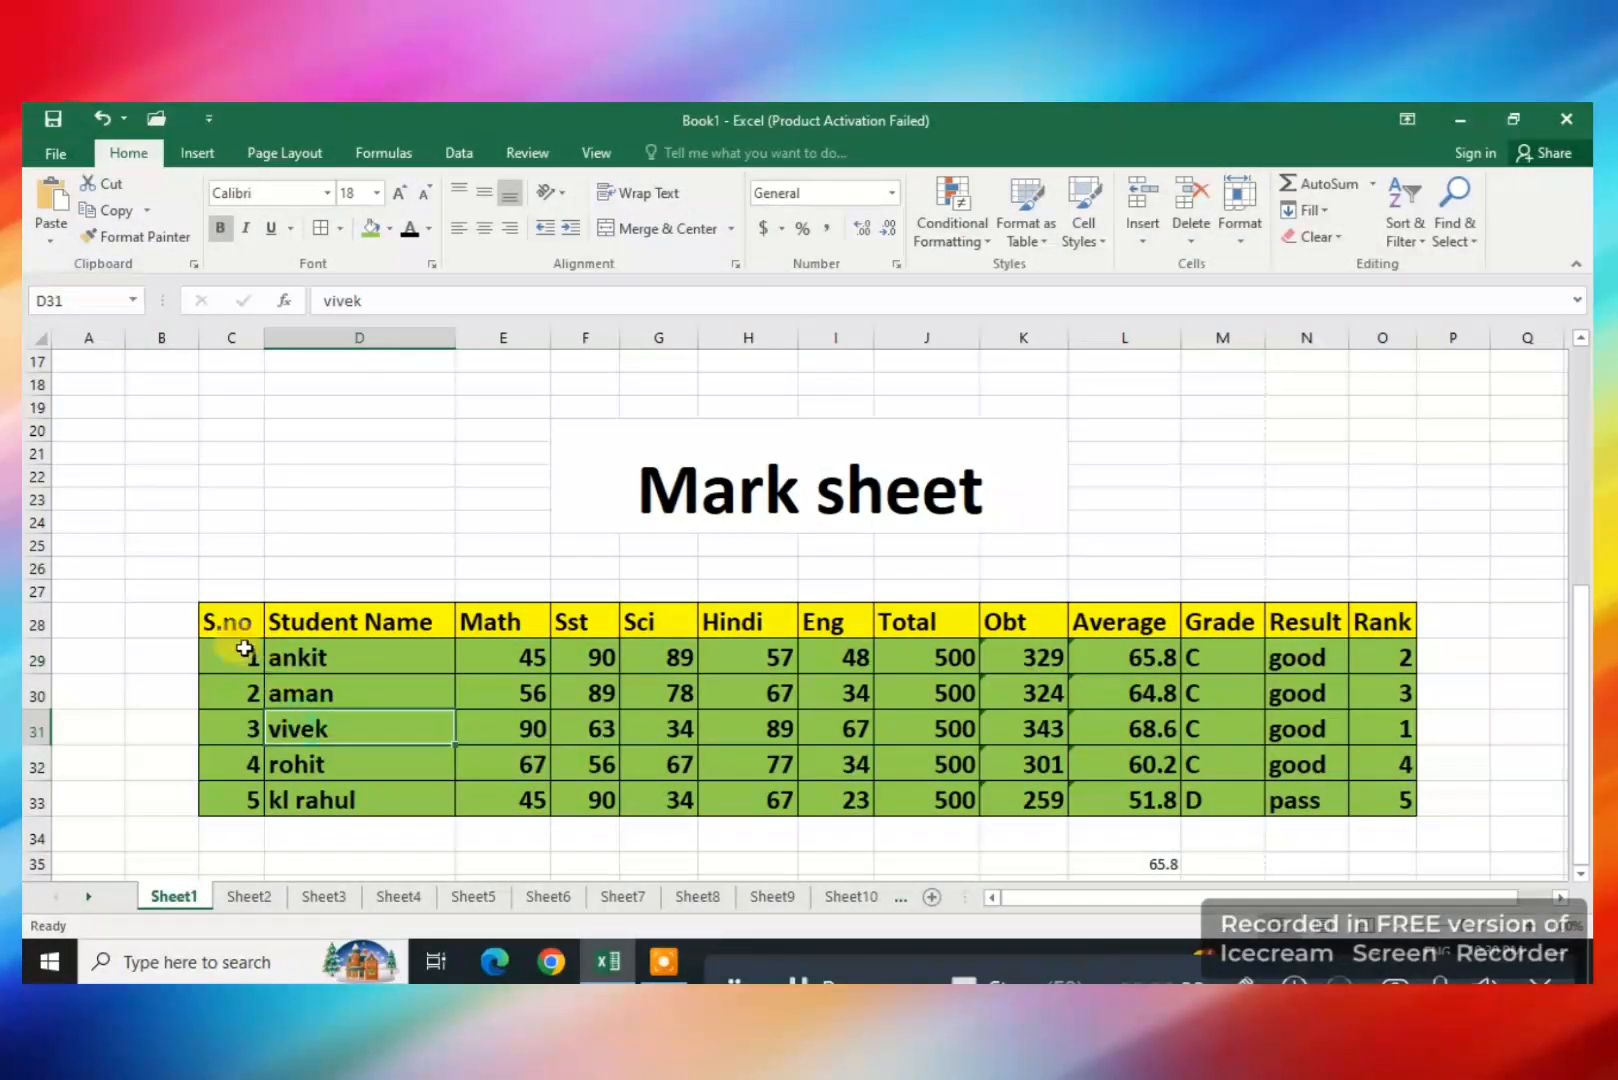
Change the font colour of the student data rows C29:O33 to standard red
{"action": "left_click_drag", "start_coordinate": [245, 639], "coordinate": [1362, 797]}
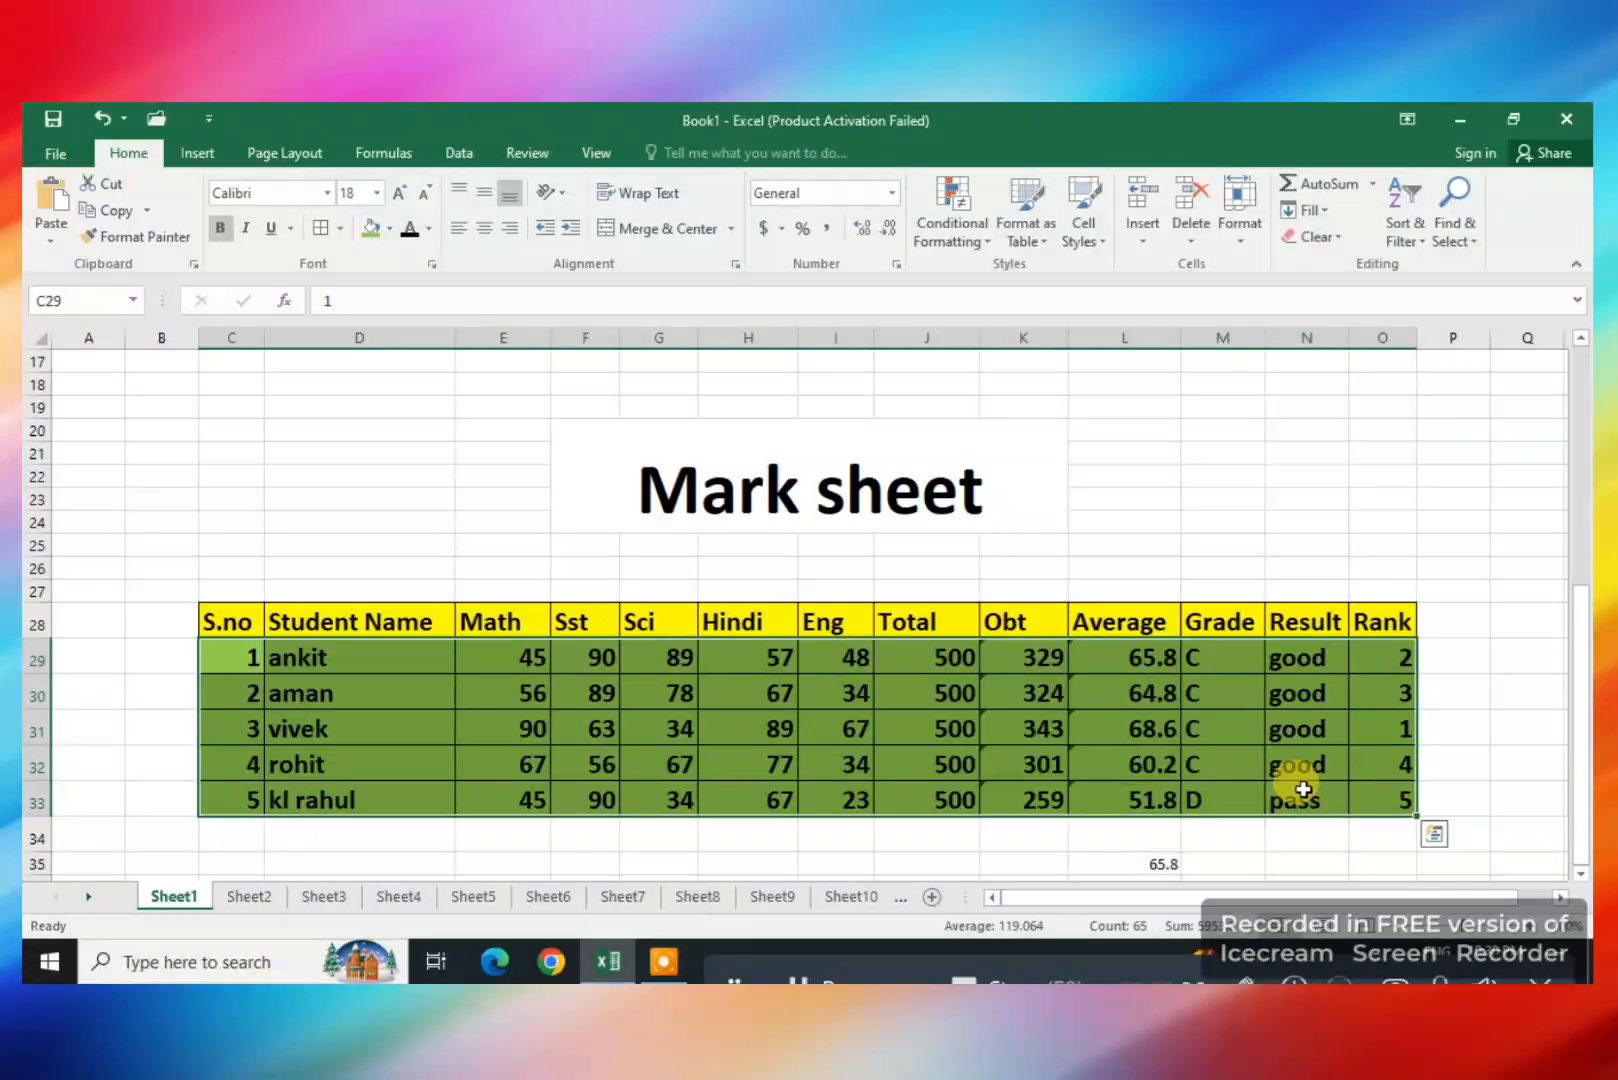
{"action": "left_click", "coordinate": [428, 229]}
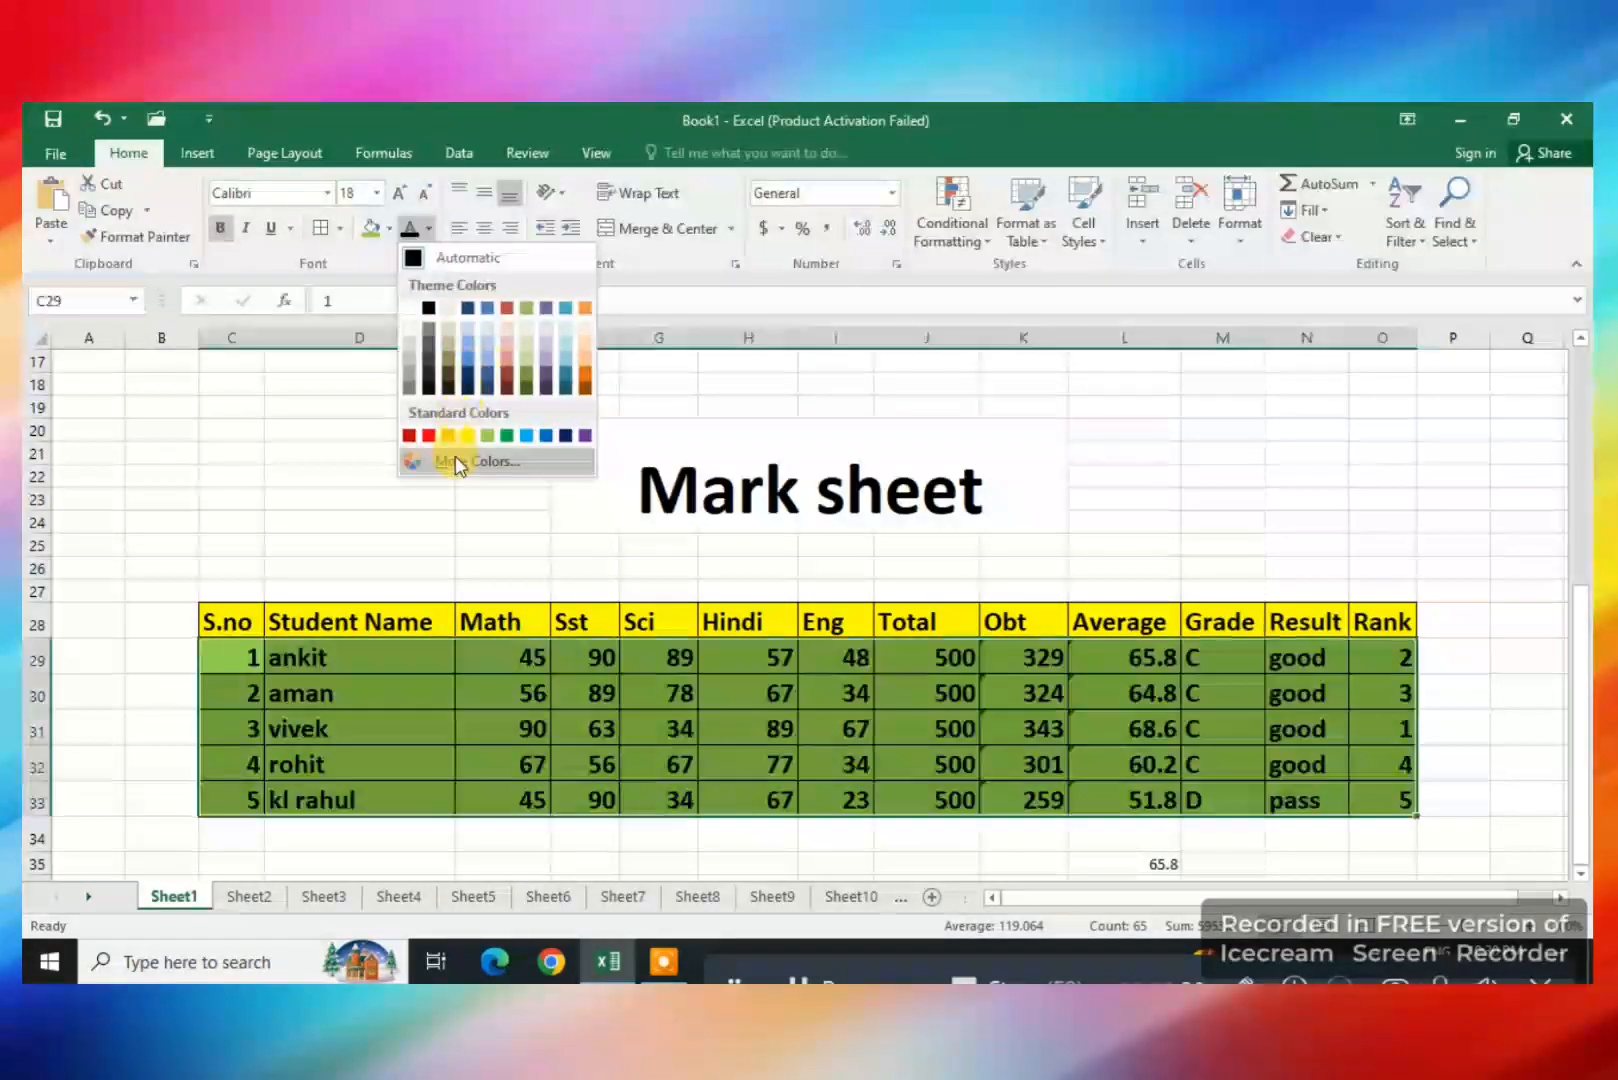
{"action": "left_click", "coordinate": [428, 437]}
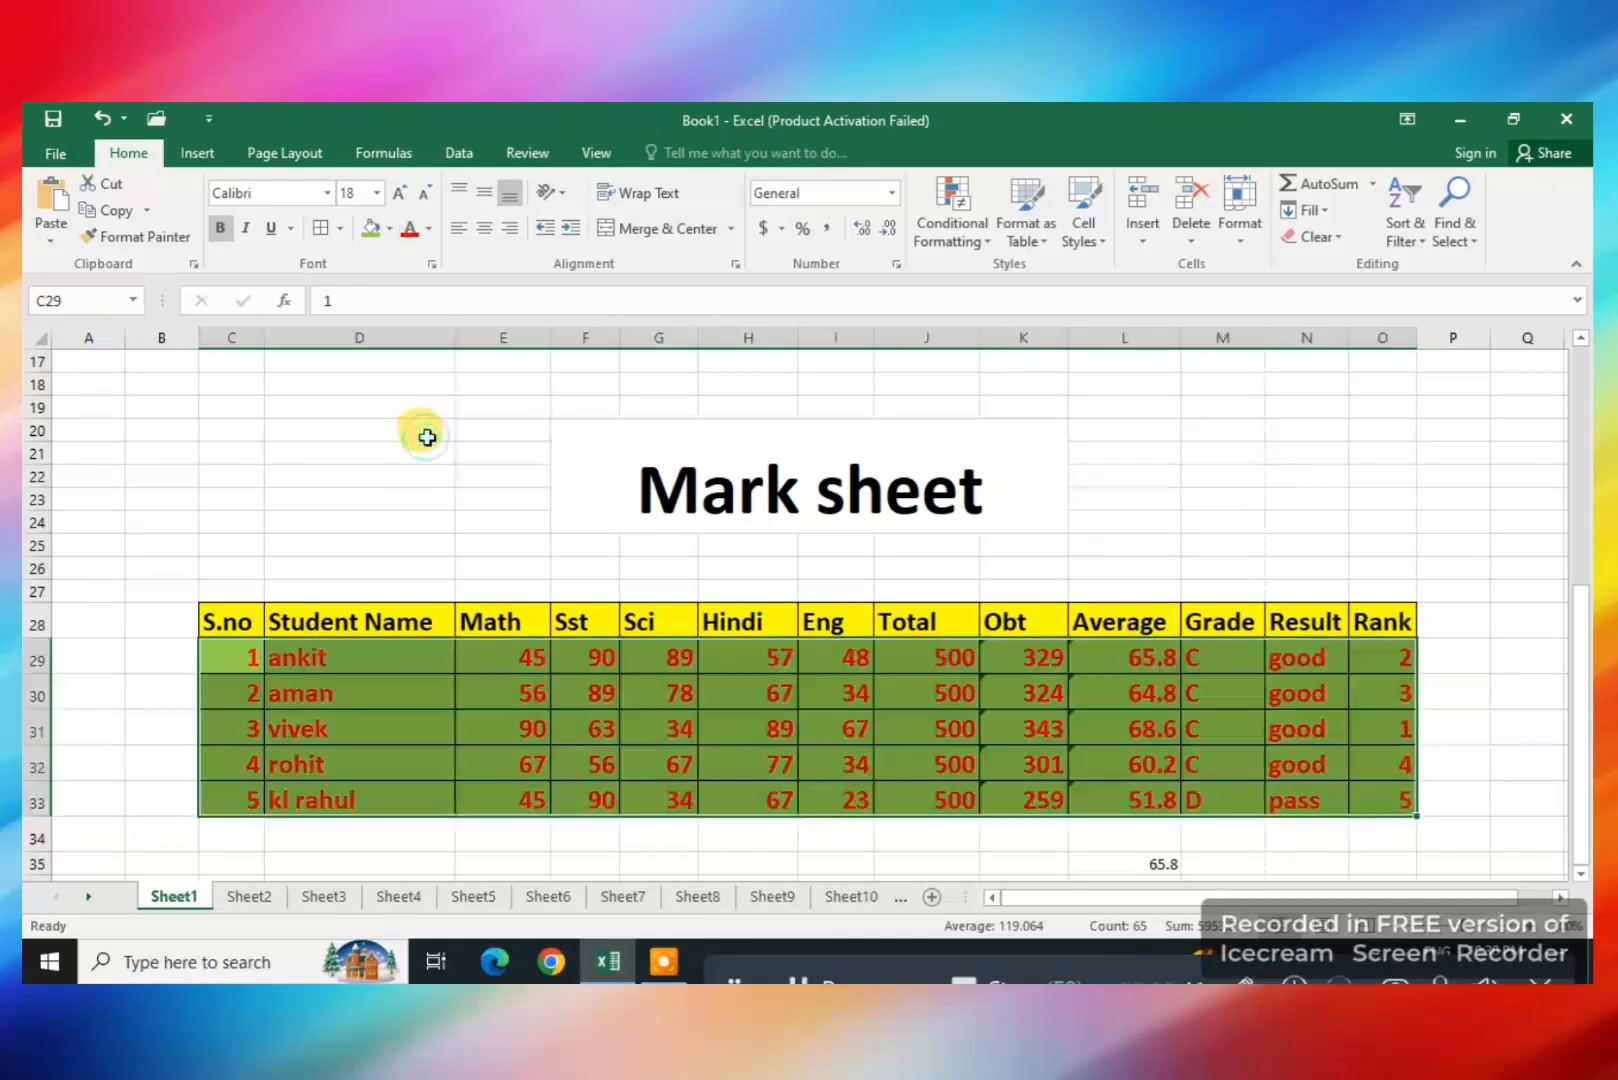
{"action": "left_click_drag", "start_coordinate": [231, 621], "coordinate": [1013, 598]}
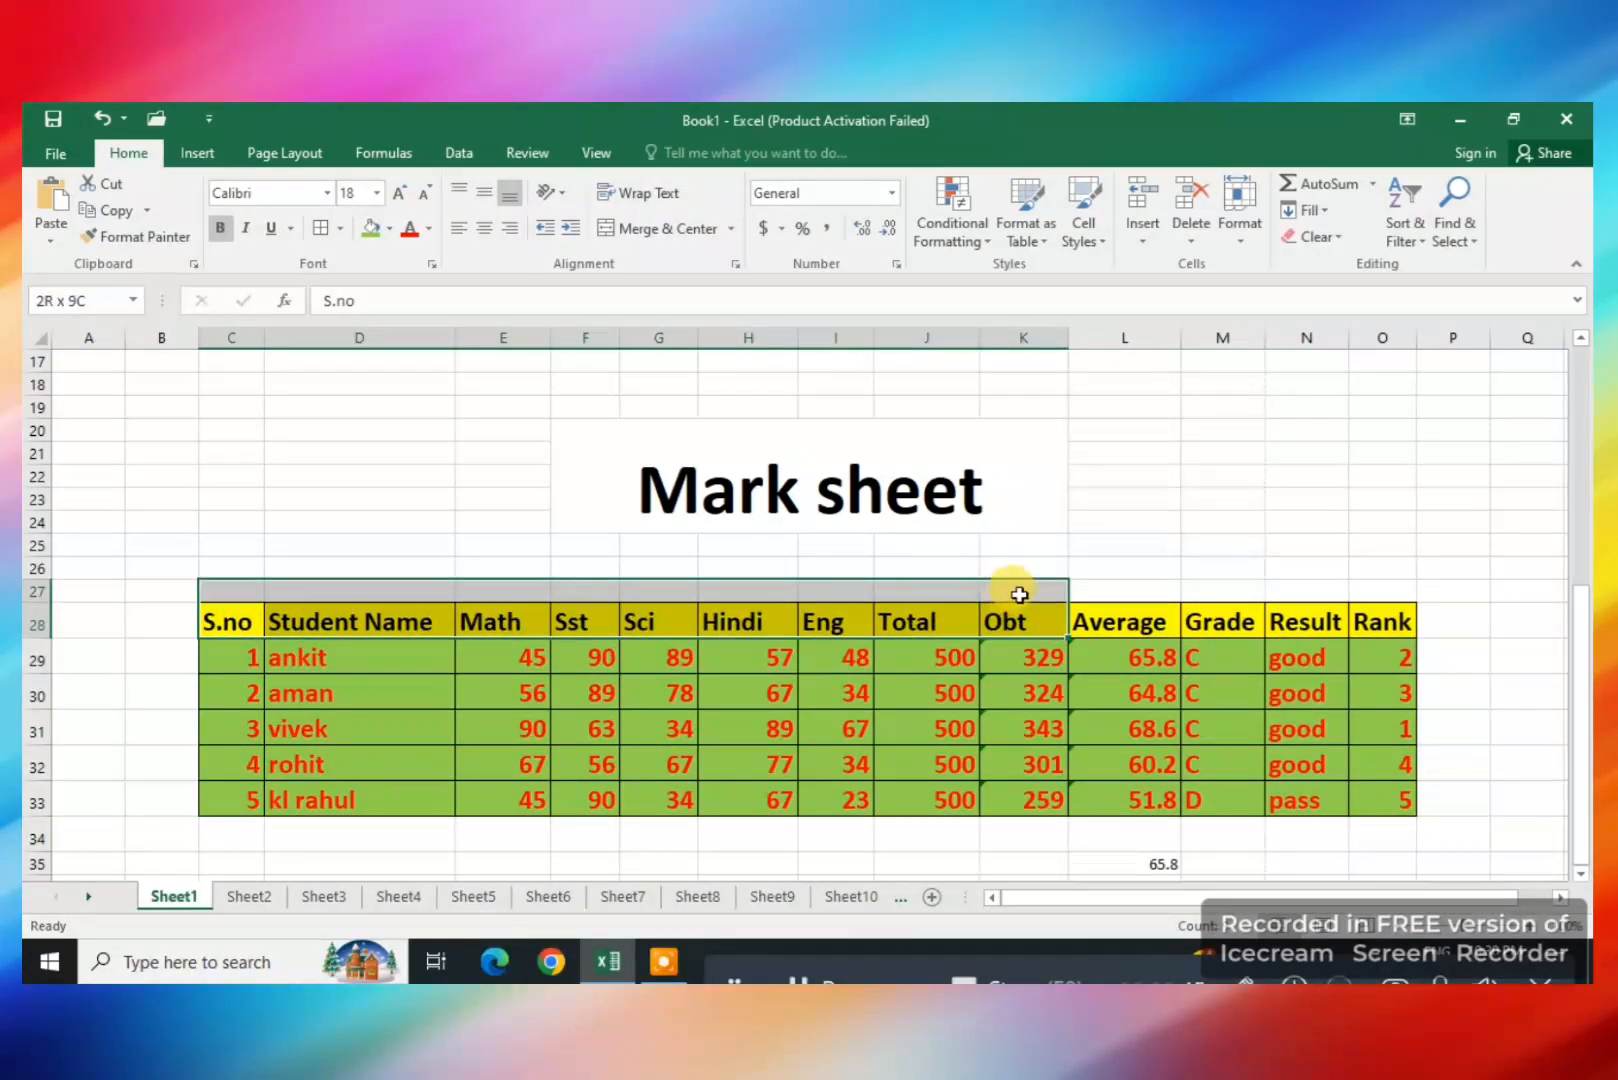
{"action": "left_click", "coordinate": [589, 728]}
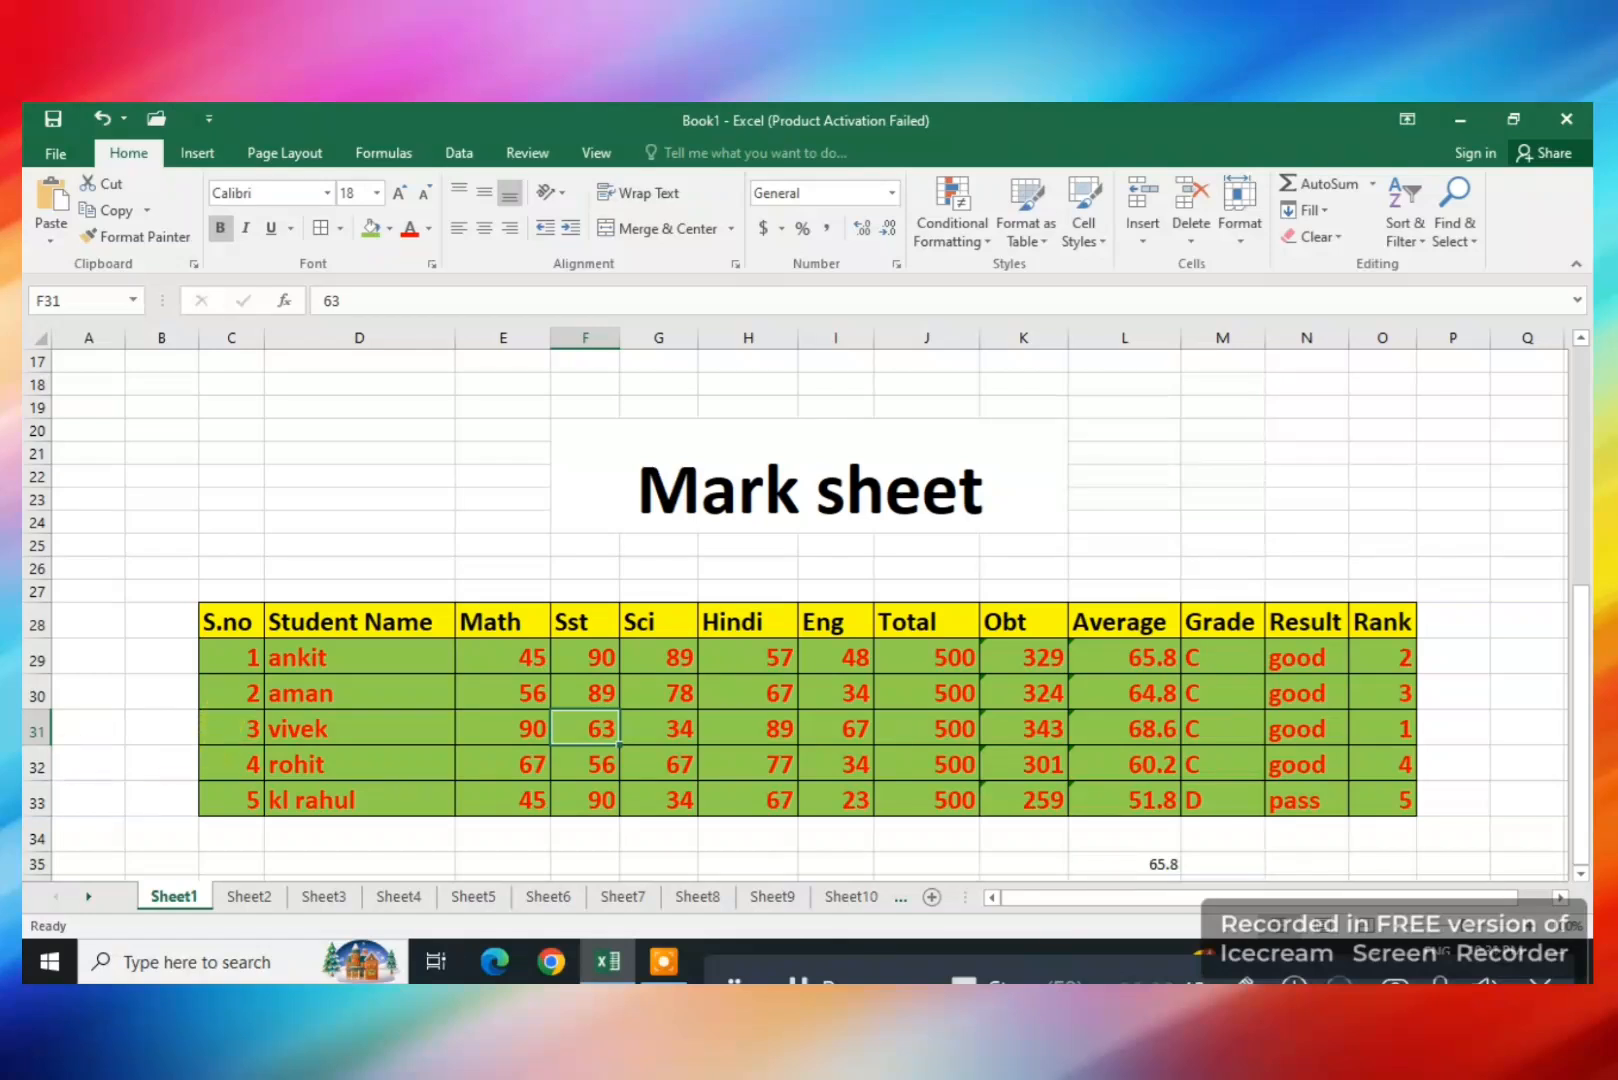